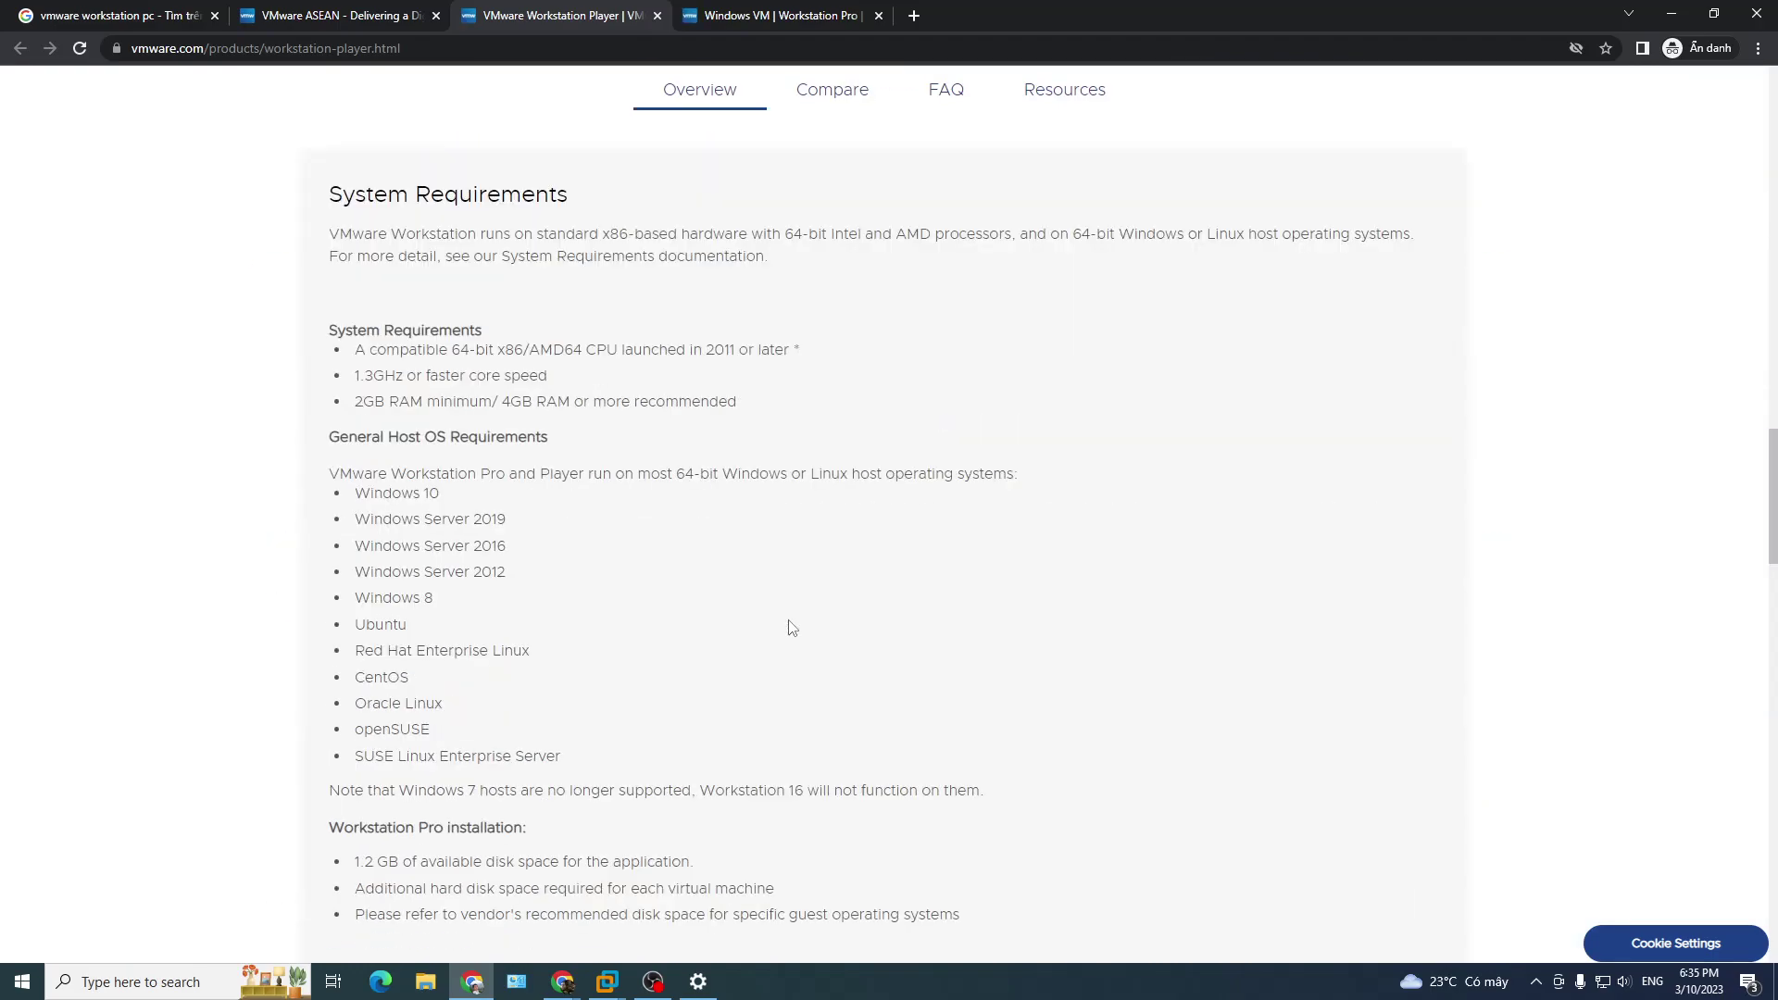
Step: Review the CPU, core speed and RAM entries in the System Requirements section of the VMware Workstation Player page
scroll(789, 628, "down", 4)
scroll(786, 627, "up", 5)
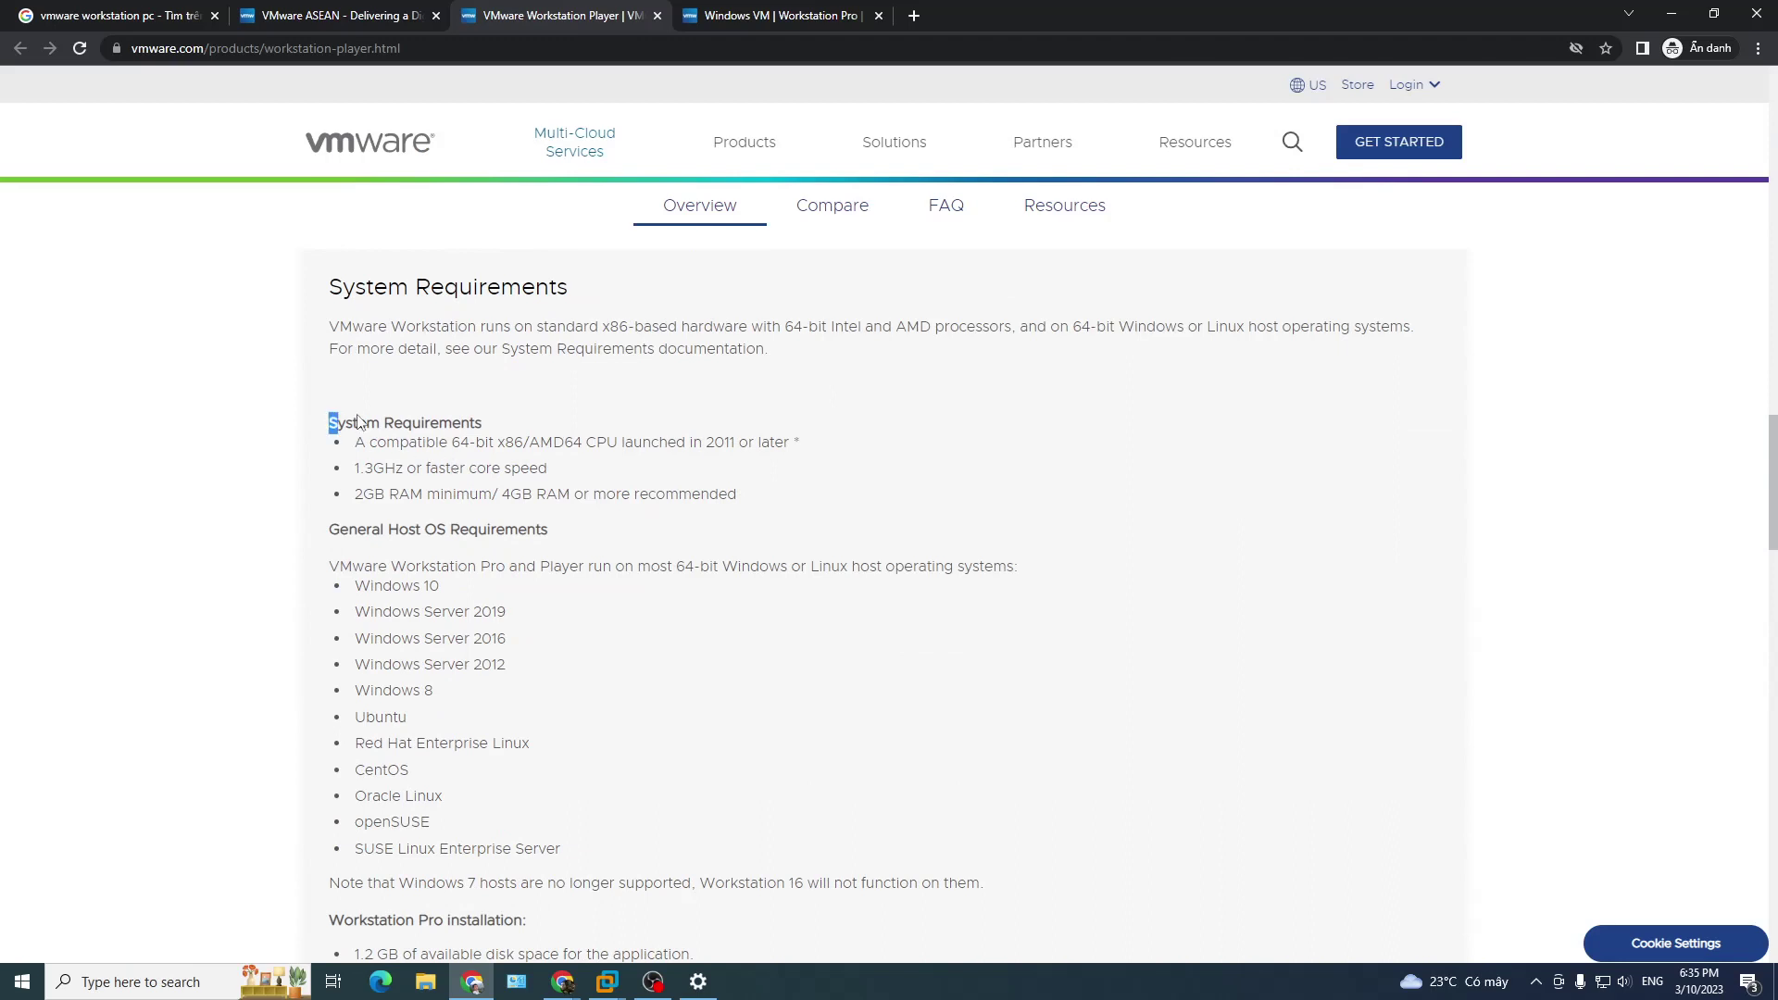
left_click_drag(329, 423, 500, 423)
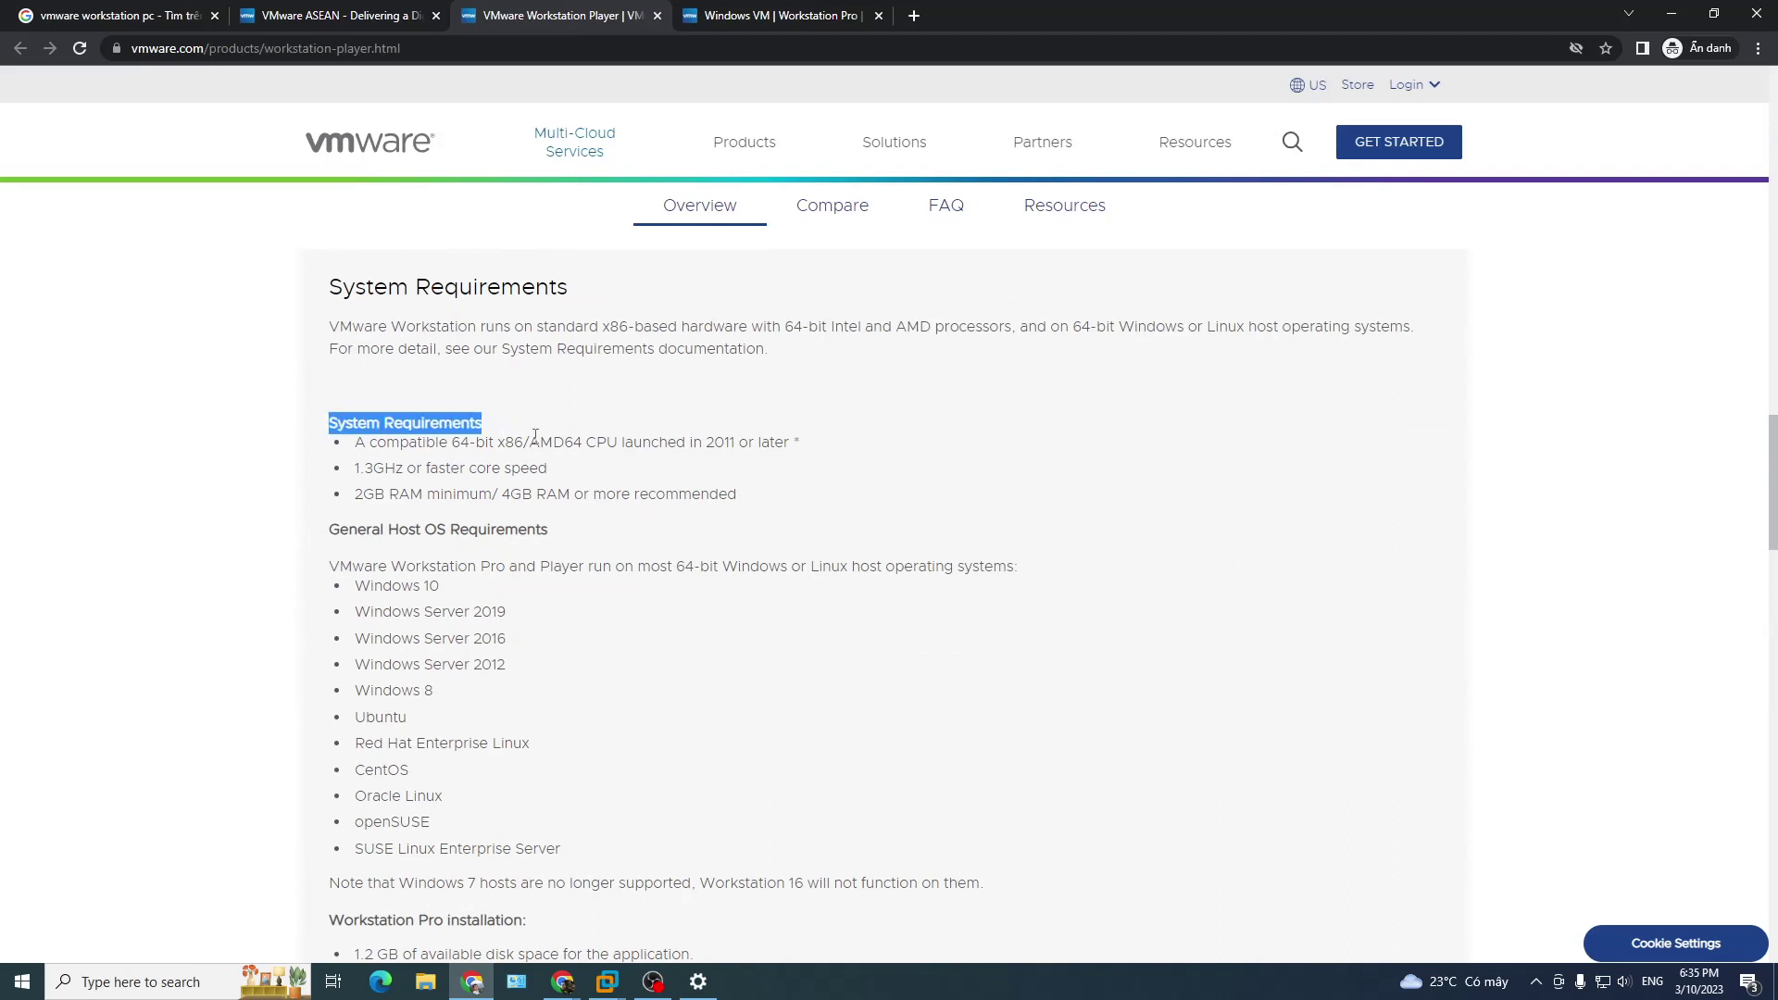
left_click(502, 426)
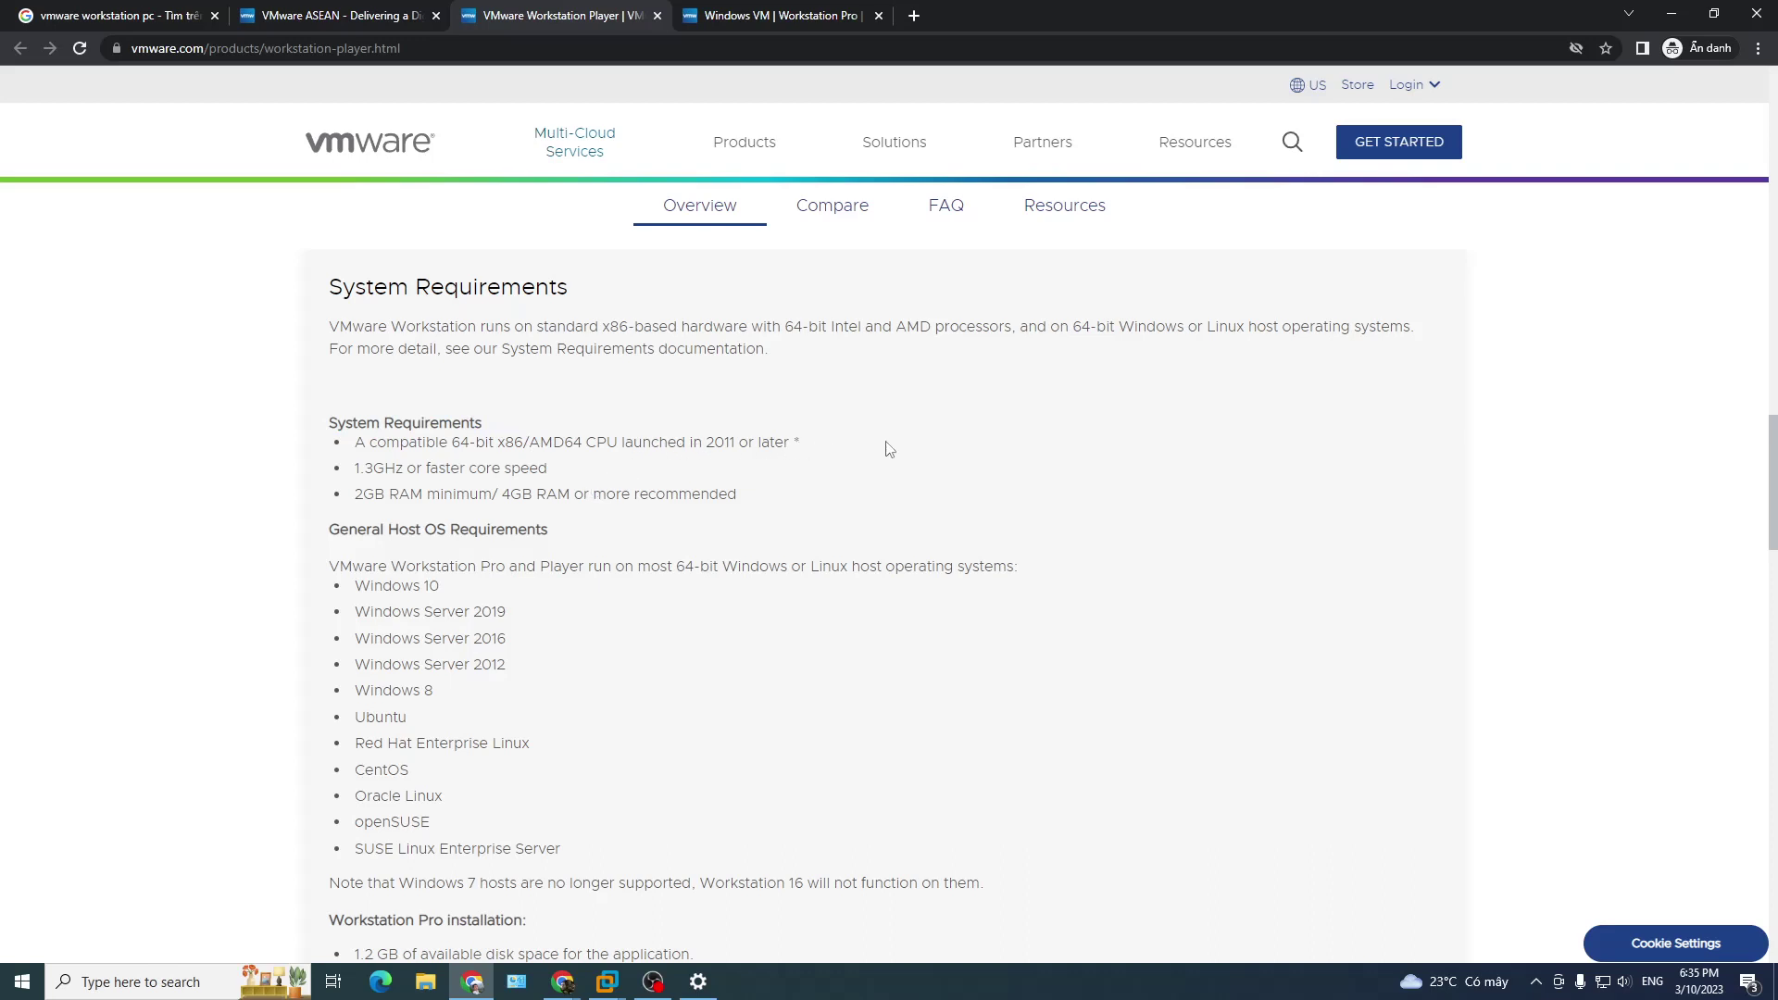
right_click(1098, 463)
left_click(884, 508)
left_click_drag(350, 495, 537, 497)
left_click(586, 500)
scroll(630, 736, "down", 3)
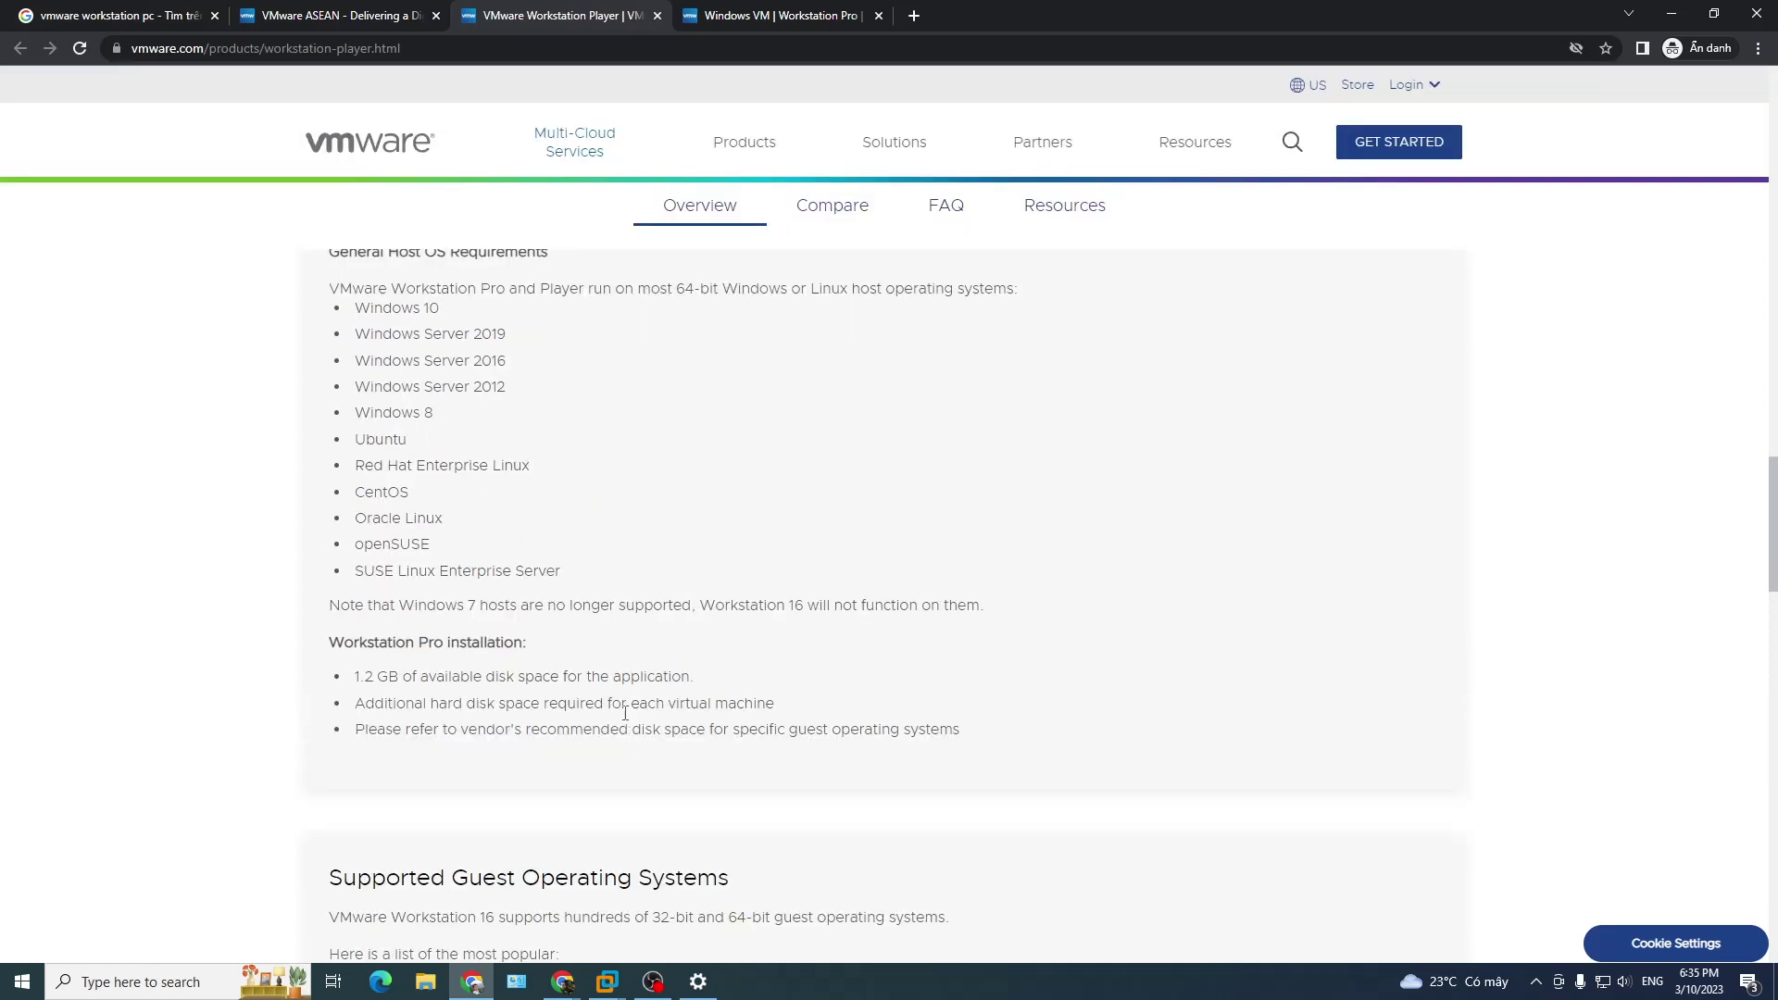
scroll(563, 493, "up", 2)
left_click_drag(509, 400, 551, 400)
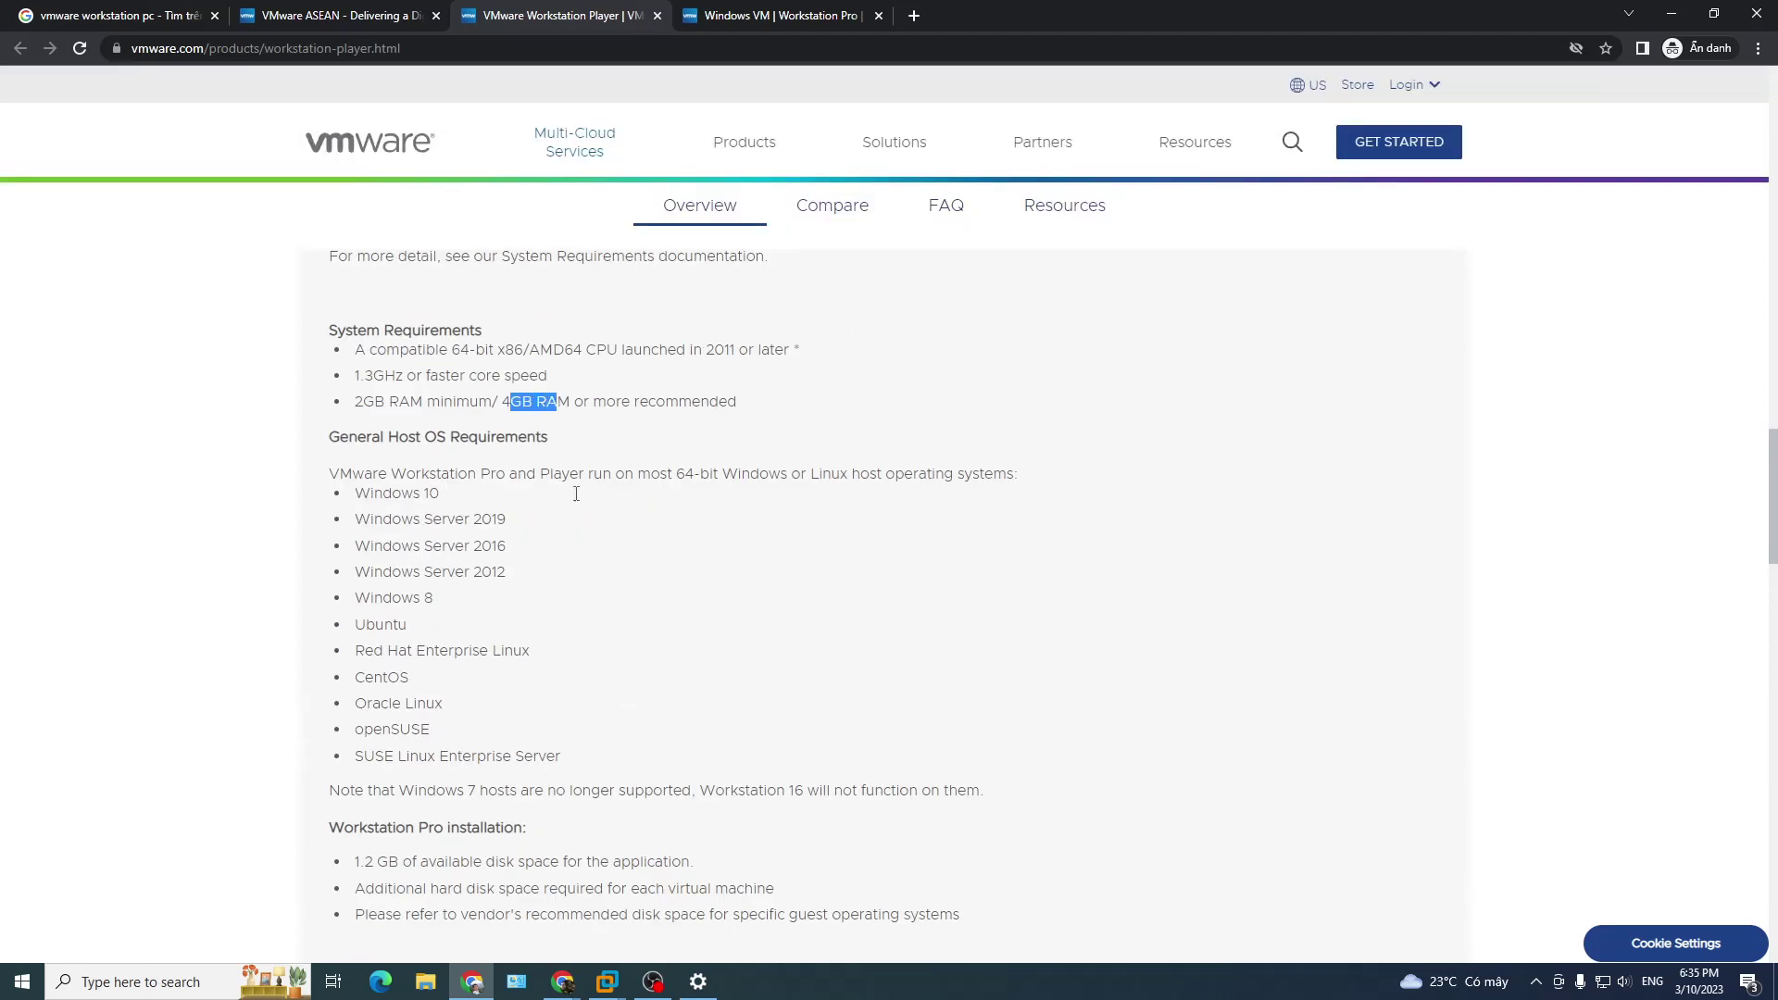
Step: Review the supported guest operating systems and the general host OS requirements, highlighting Ubuntu in the host list
scroll(510, 770, "down", 4)
scroll(510, 770, "down", 2)
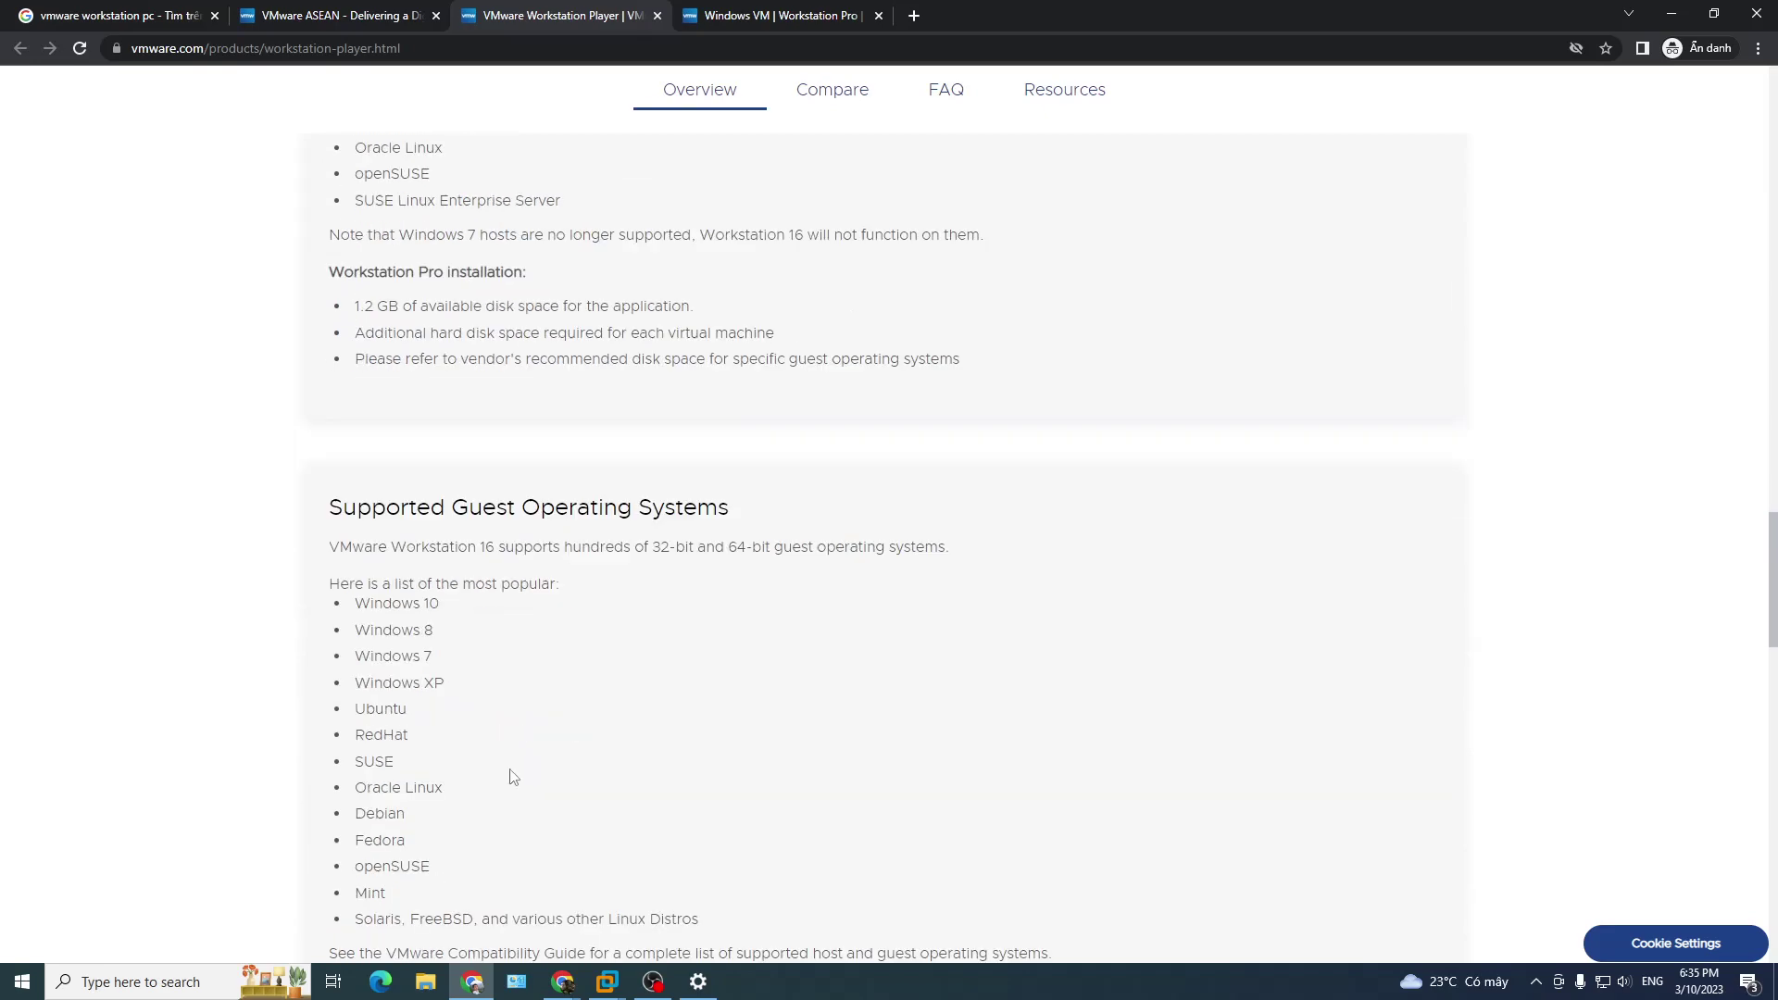
scroll(512, 786, "down", 8)
scroll(512, 786, "down", 5)
scroll(514, 769, "up", 18)
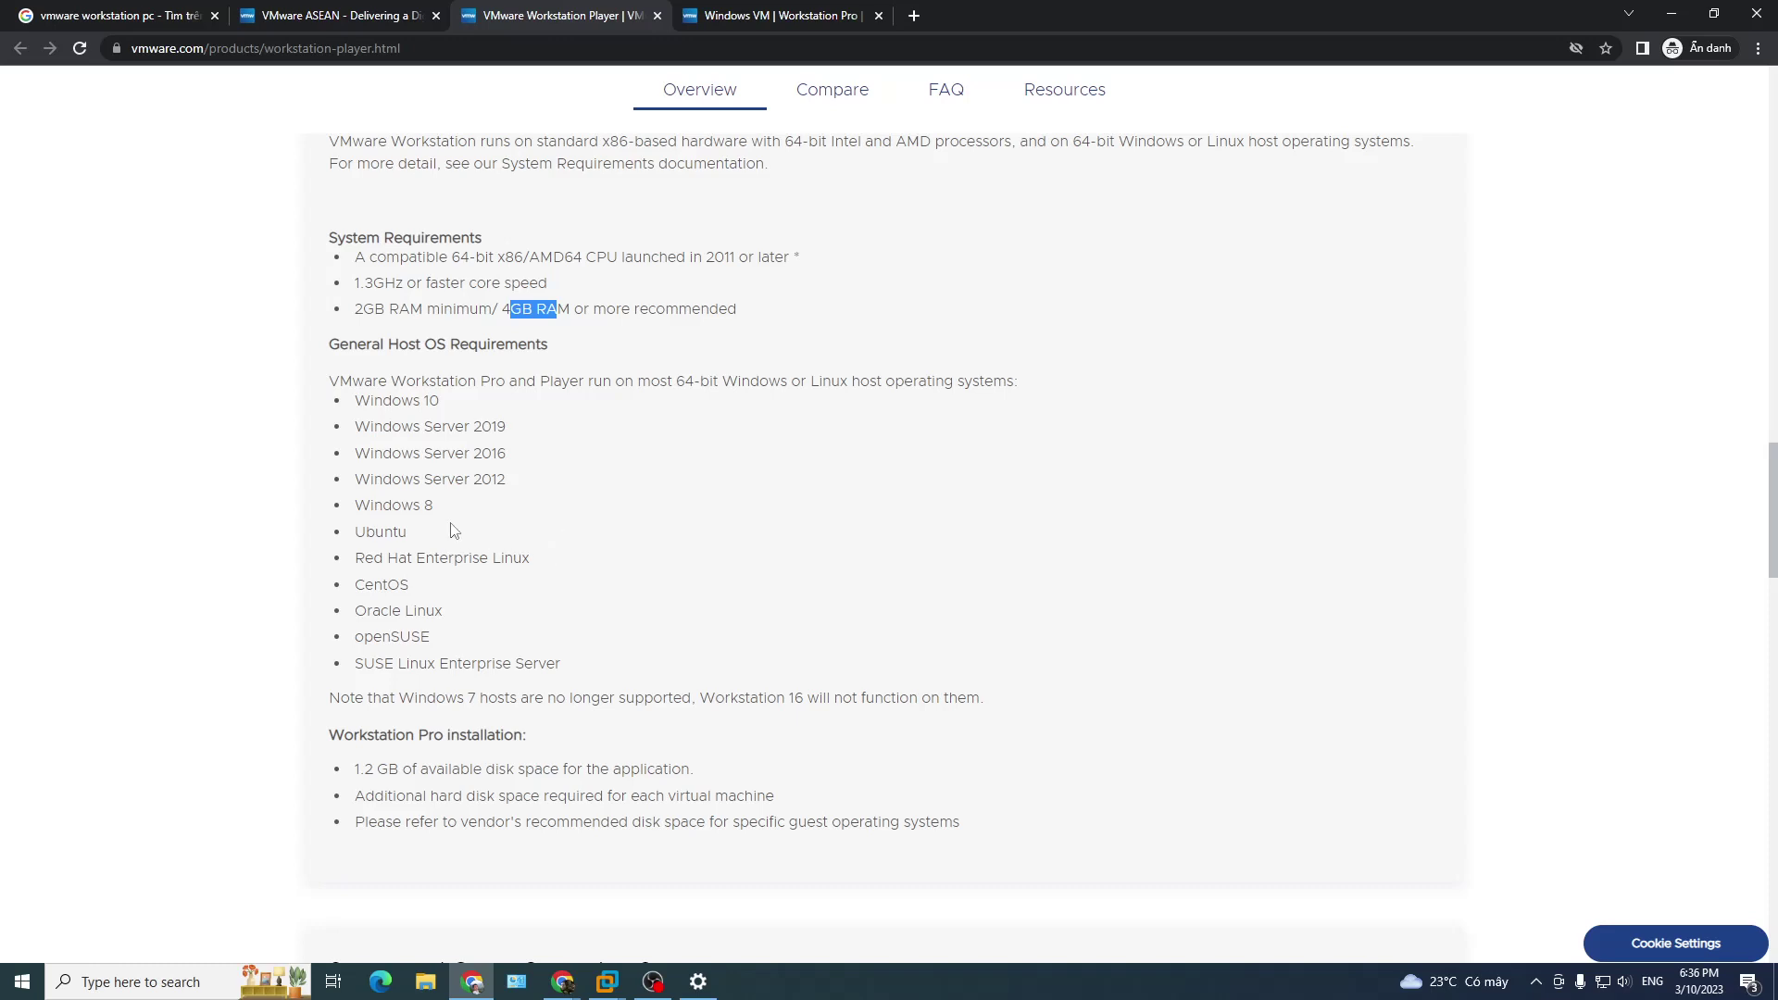
left_click_drag(413, 534, 359, 534)
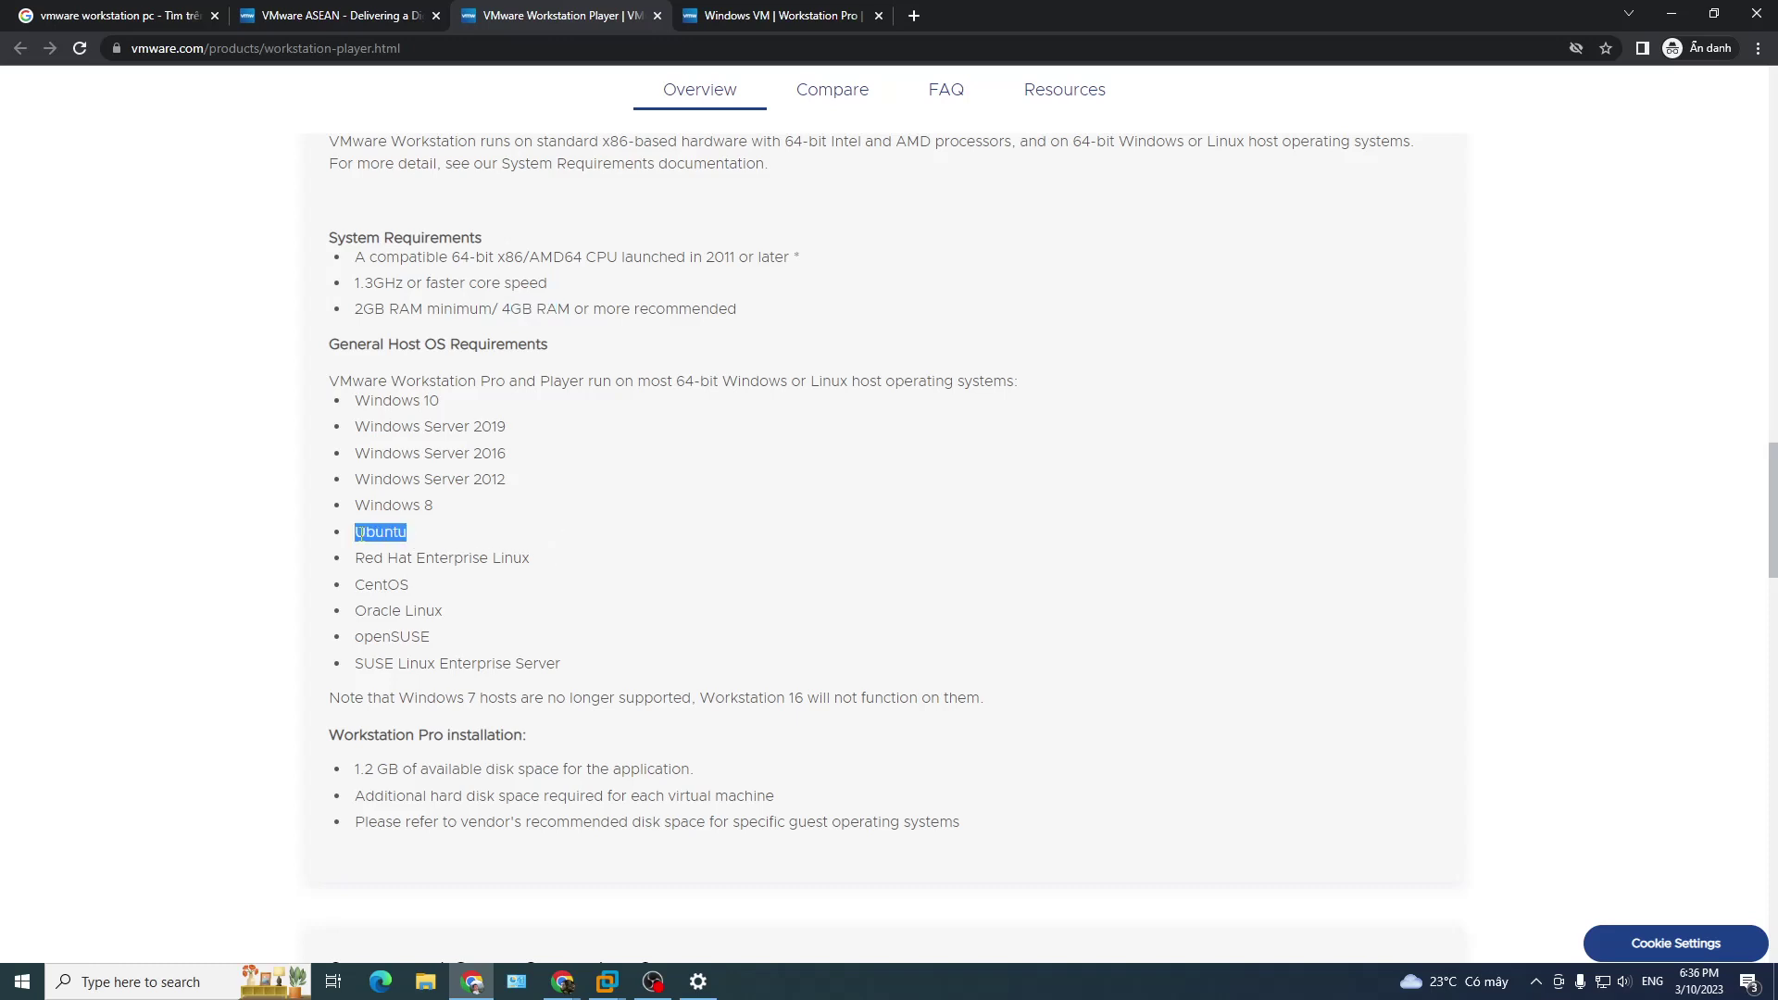
left_click(657, 417)
scroll(754, 602, "up", 3)
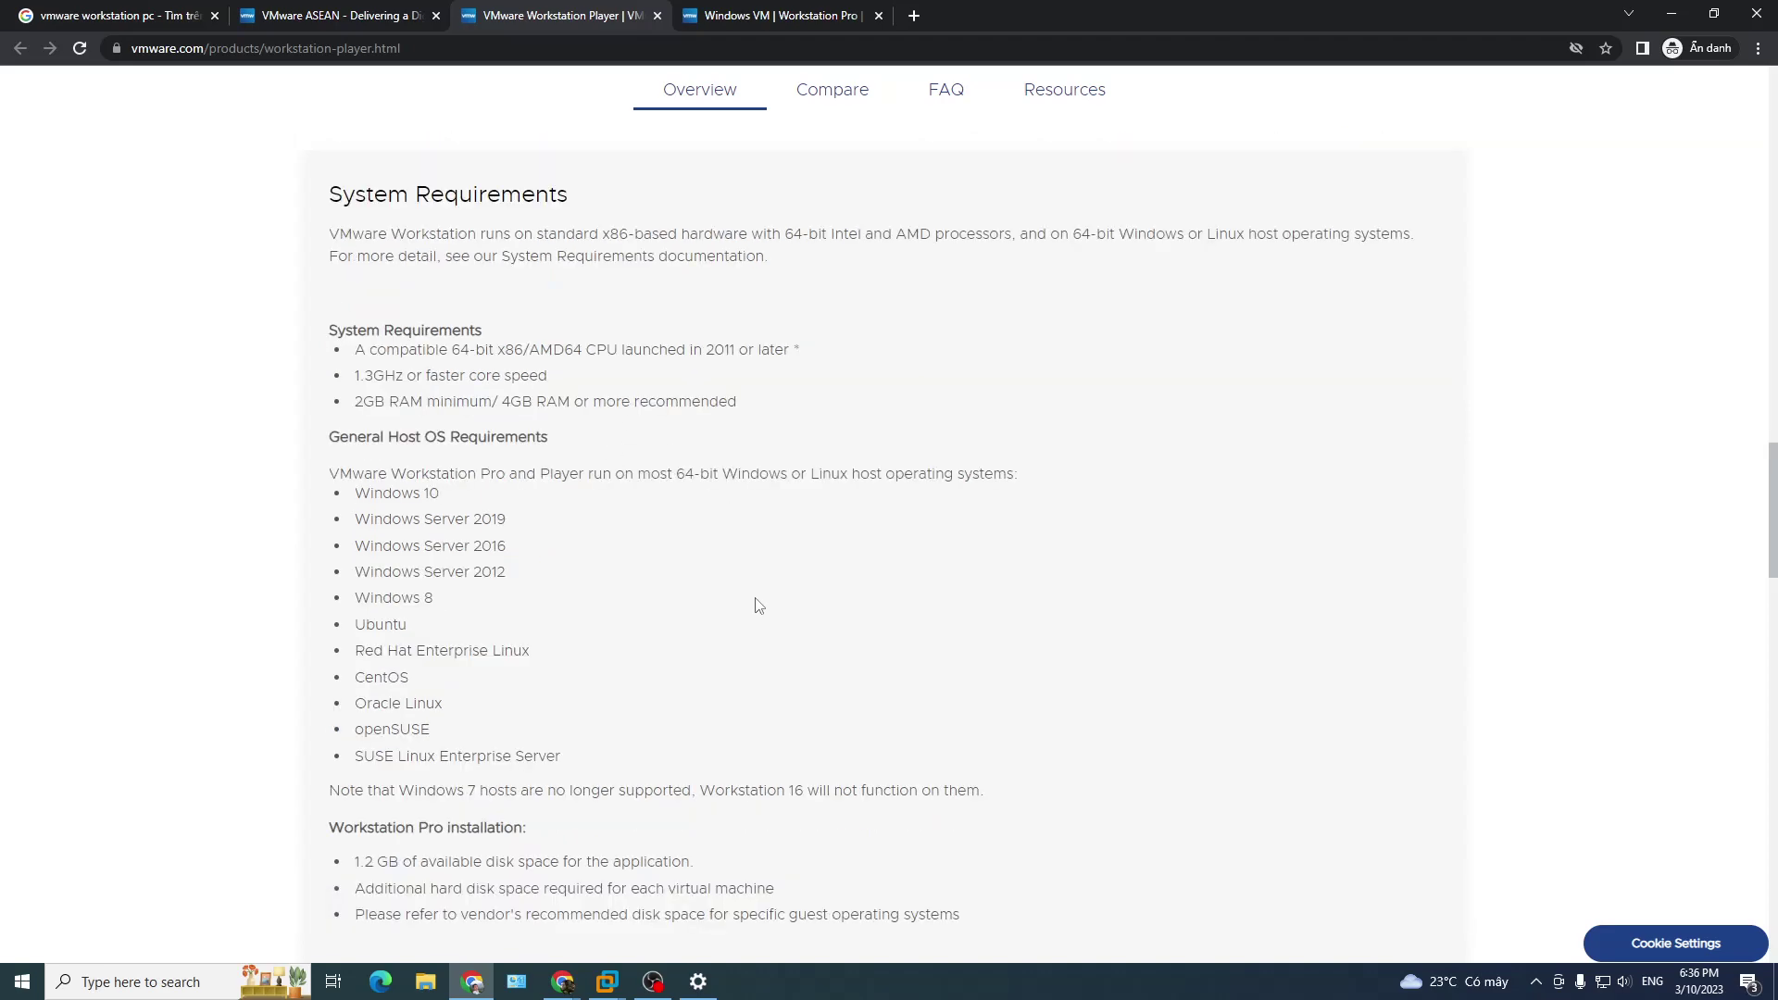
Step: Translate the VMware Workstation Player page into Vietnamese and look over the translated system requirements
right_click(1185, 524)
left_click(1245, 728)
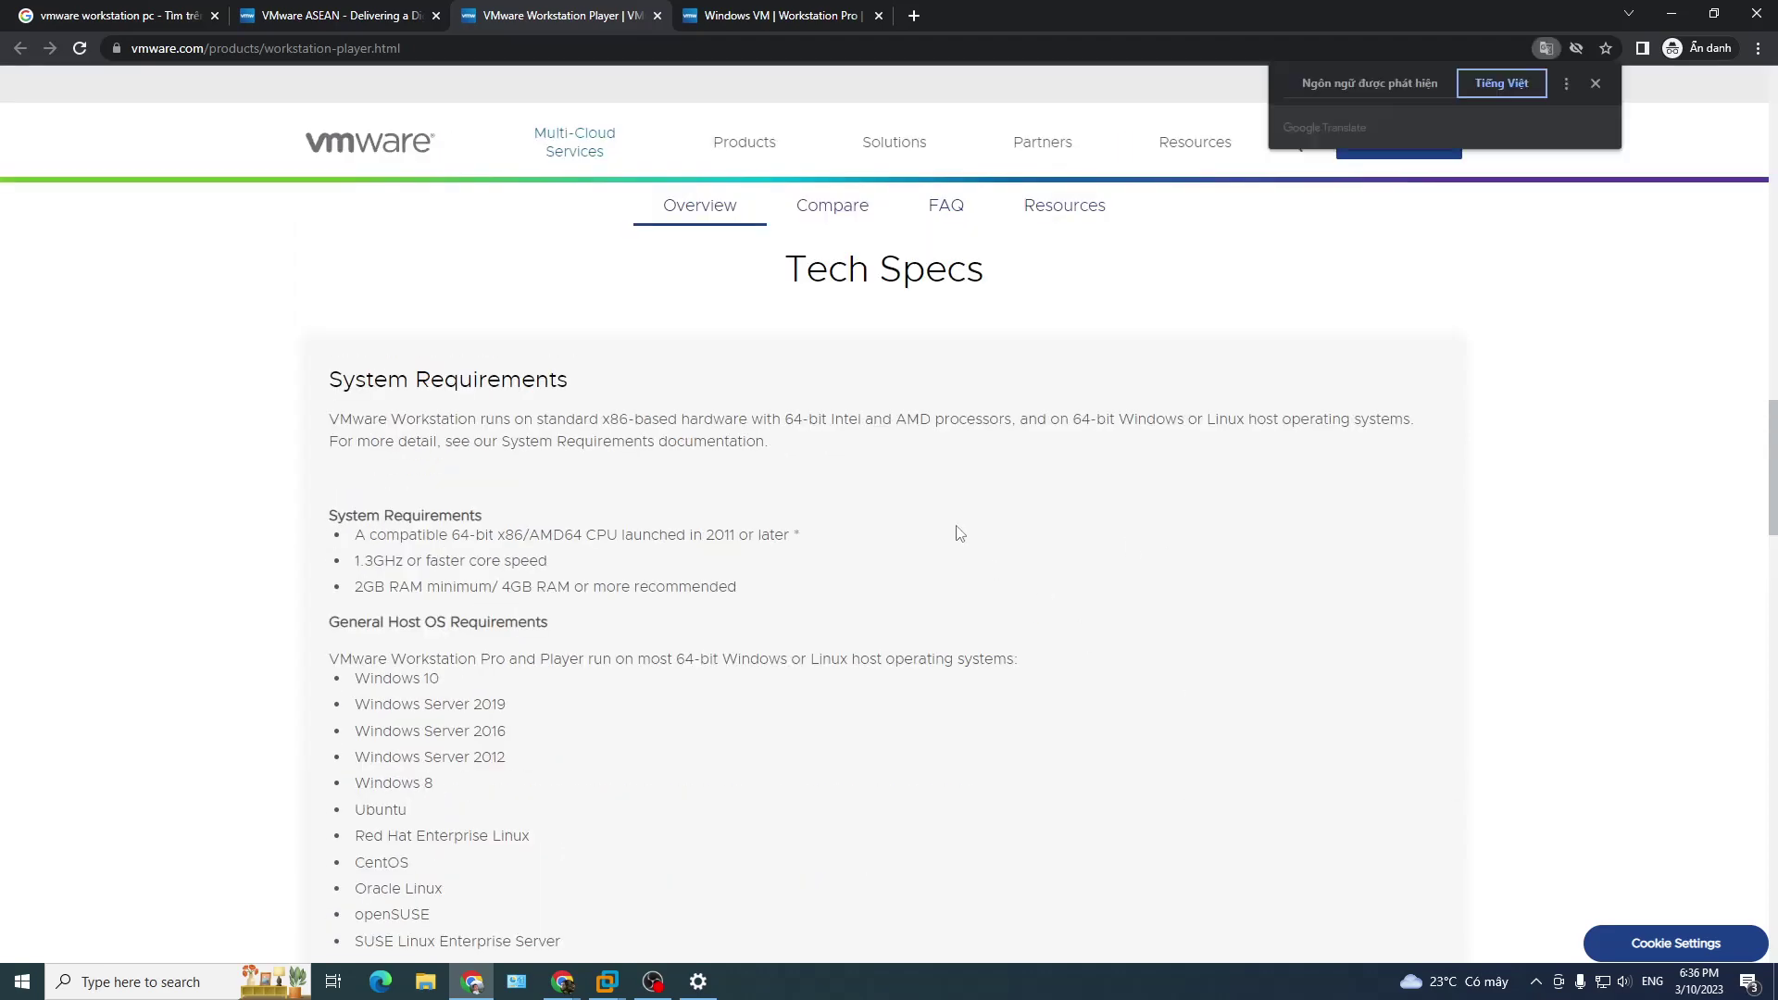
left_click_drag(405, 419, 685, 810)
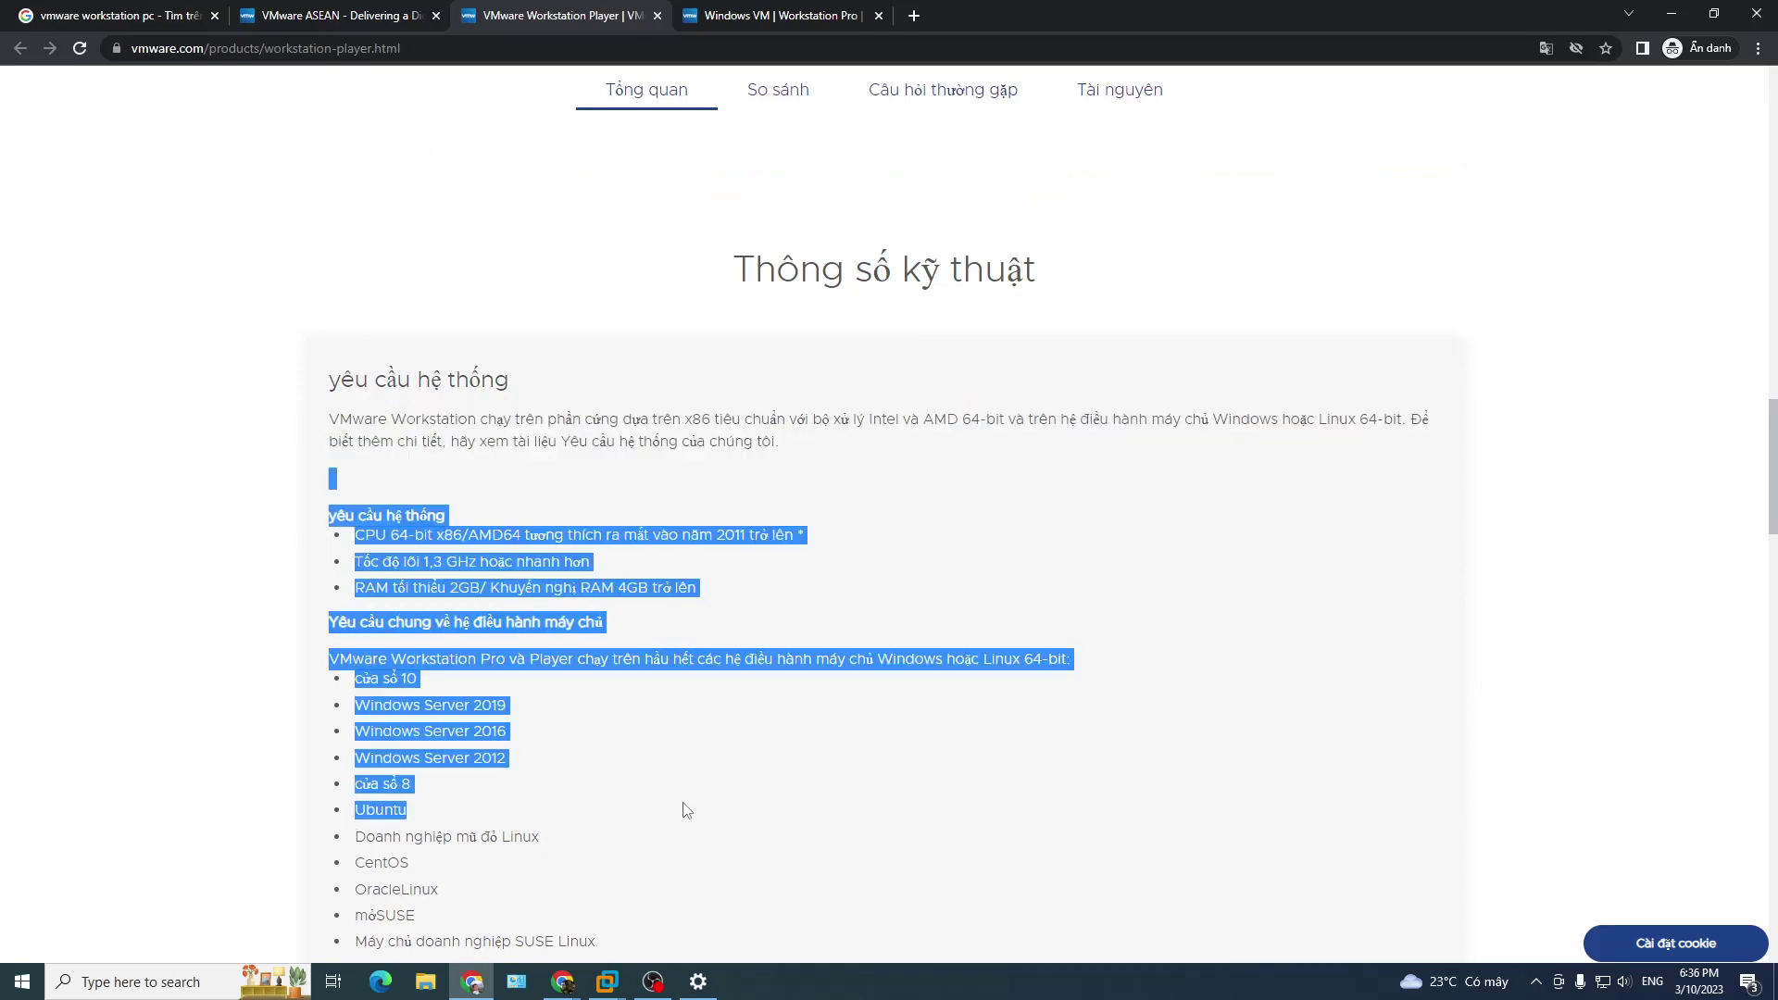
left_click(947, 526)
scroll(905, 636, "up", 4)
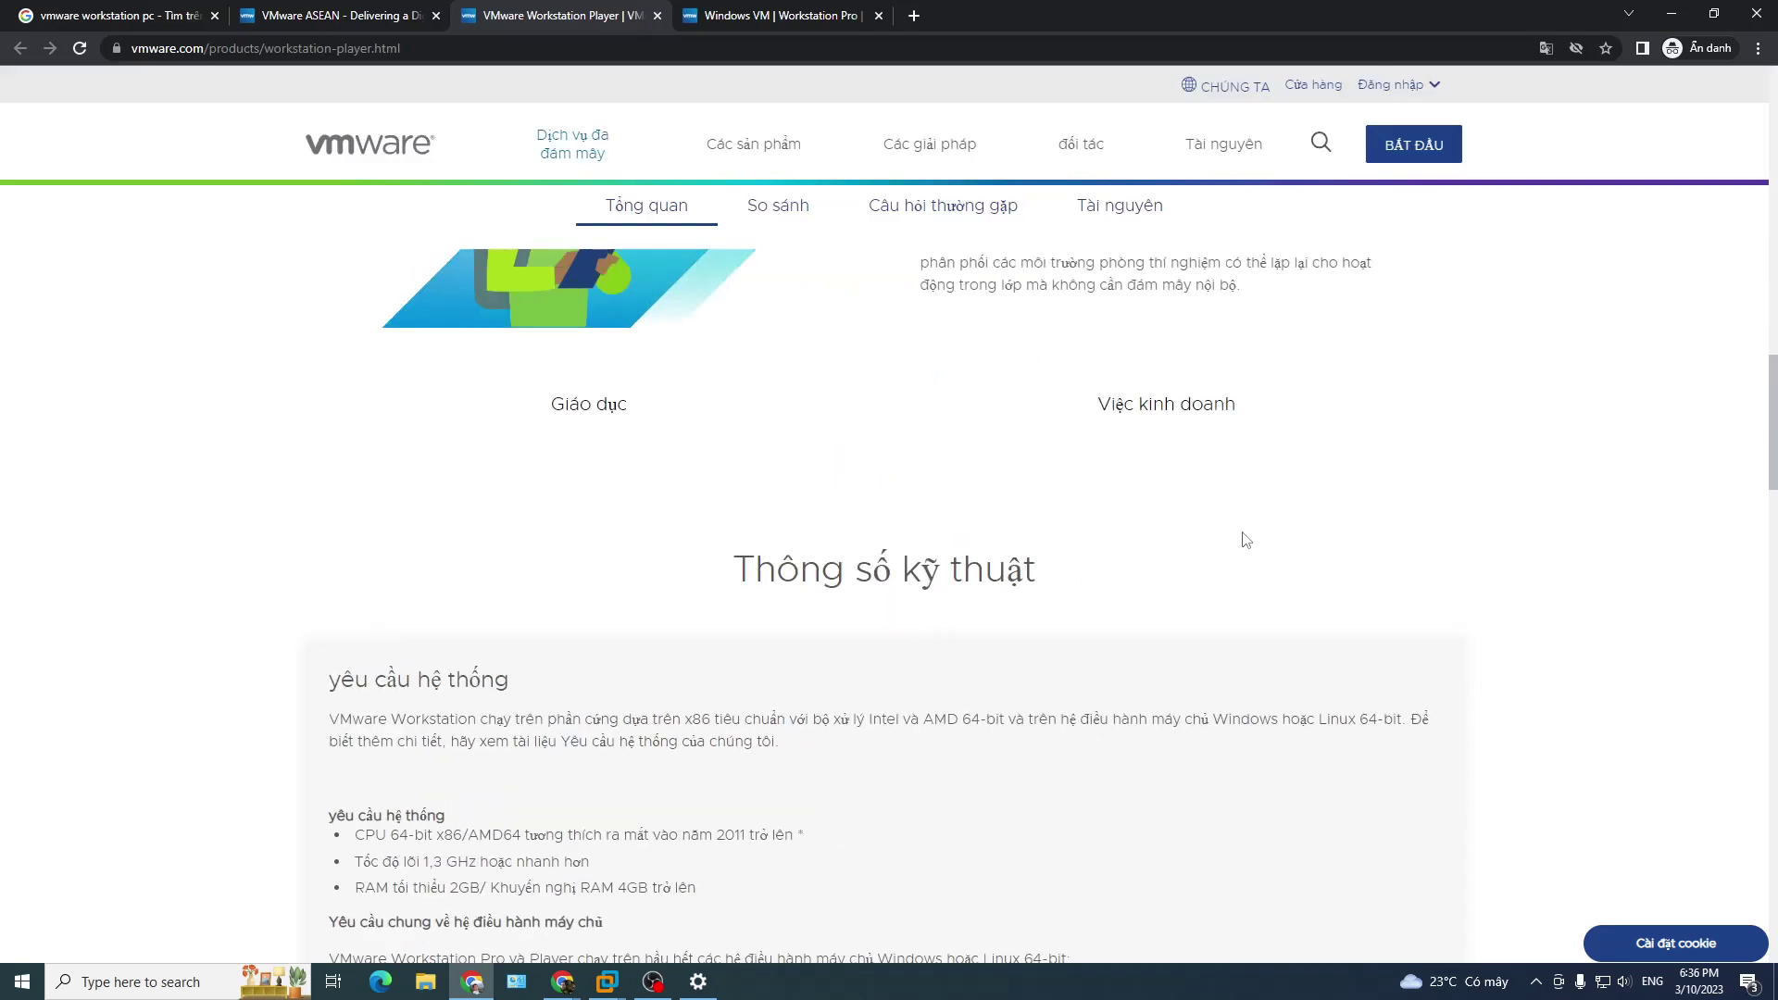
scroll(1242, 540, "up", 6)
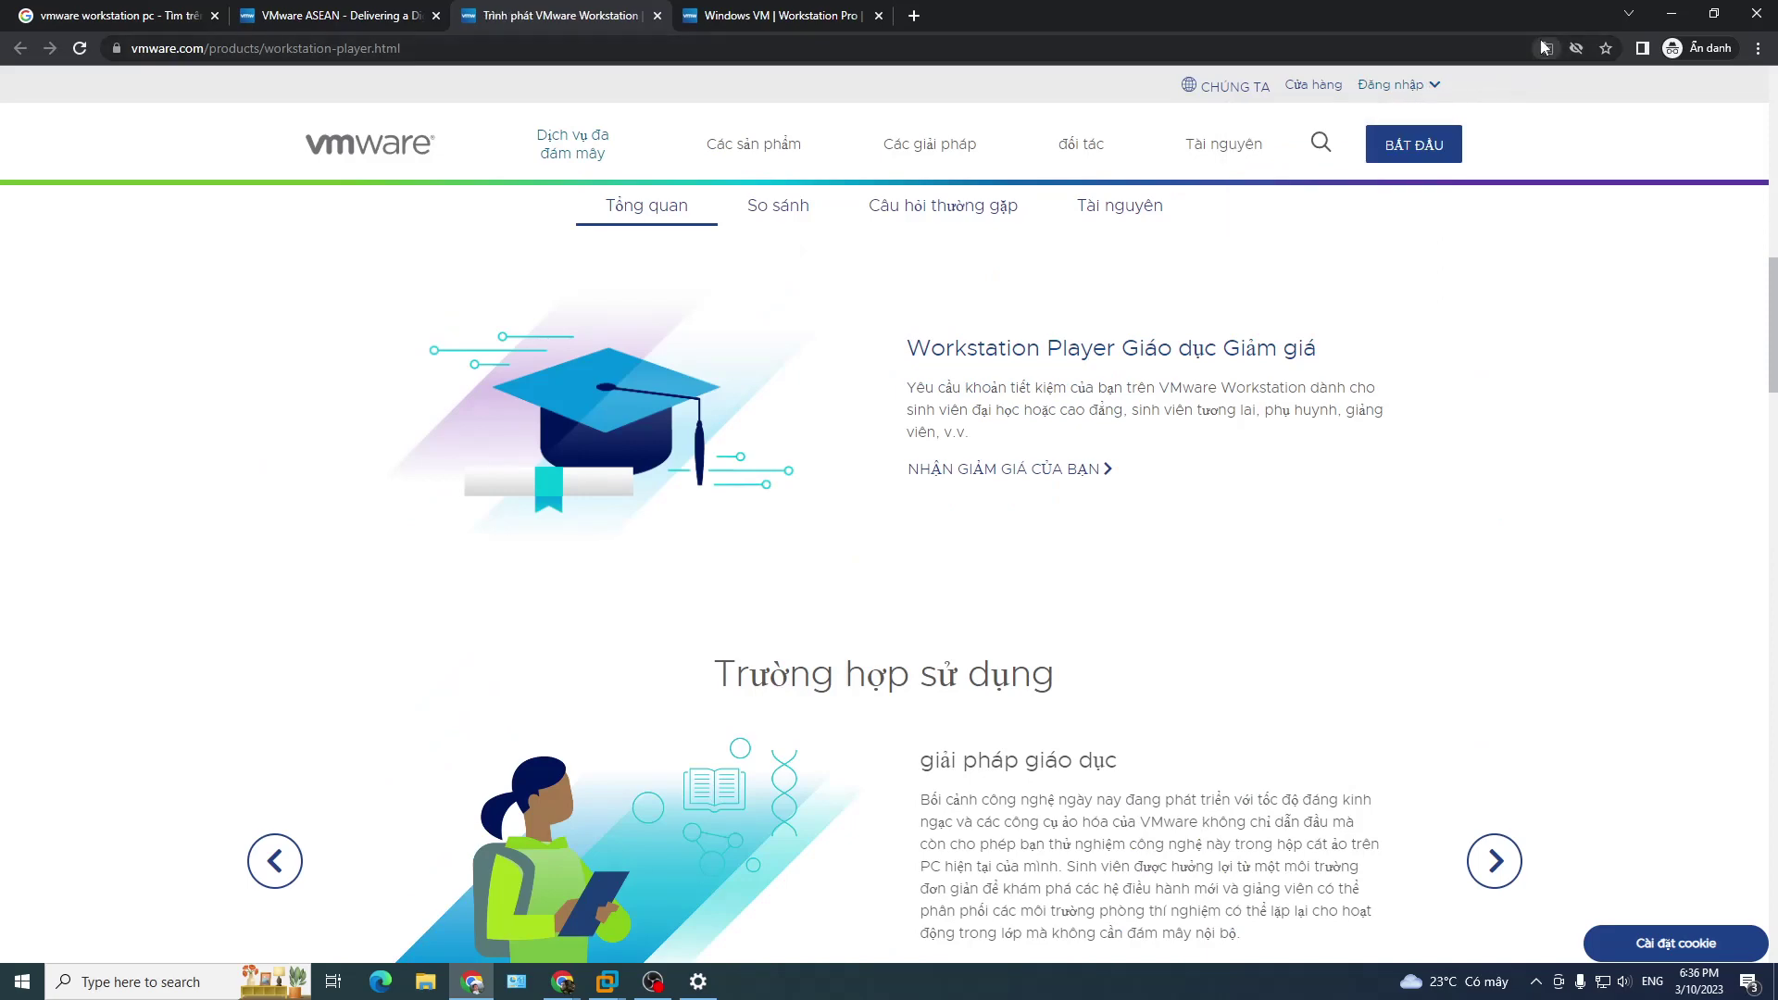
Step: Restore the web page to its detected original language and return to the host OS requirements
left_click(1546, 48)
left_click(1404, 90)
scroll(849, 658, "down", 15)
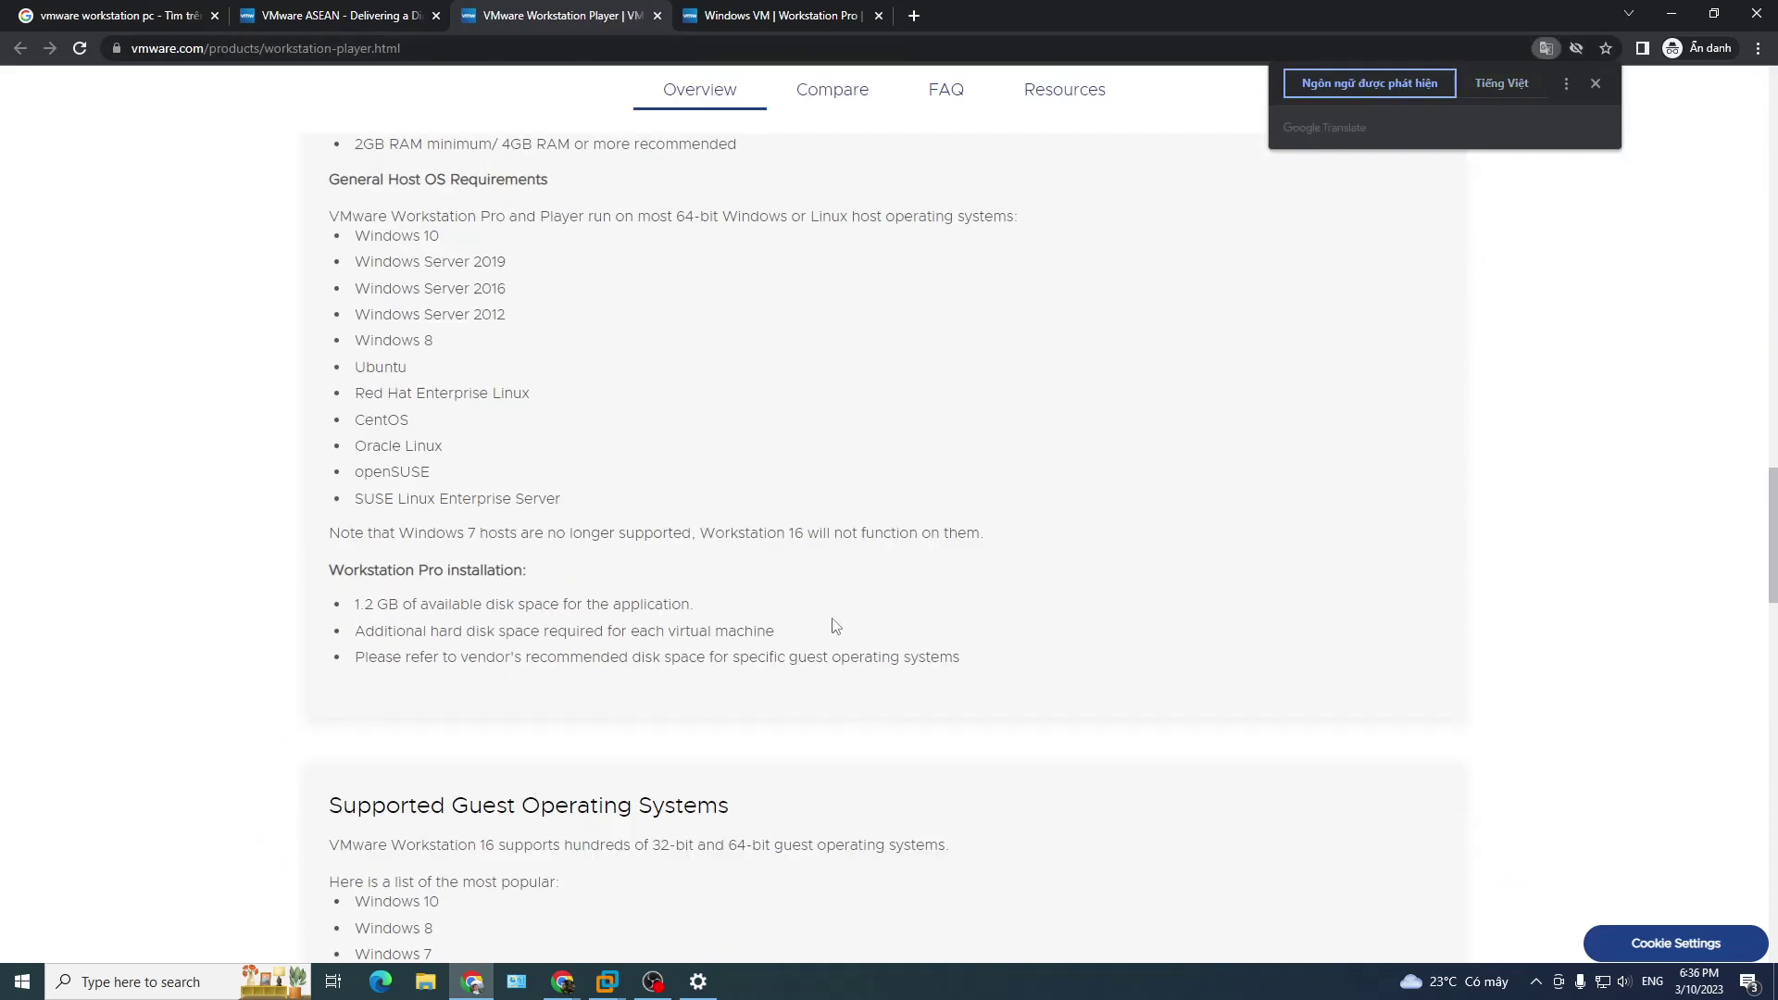
Step: Move the browser window out of the way, switch to VMware Workstation and power on the Windows 11 x64 virtual machine
left_click_drag(1157, 11, 1444, 887)
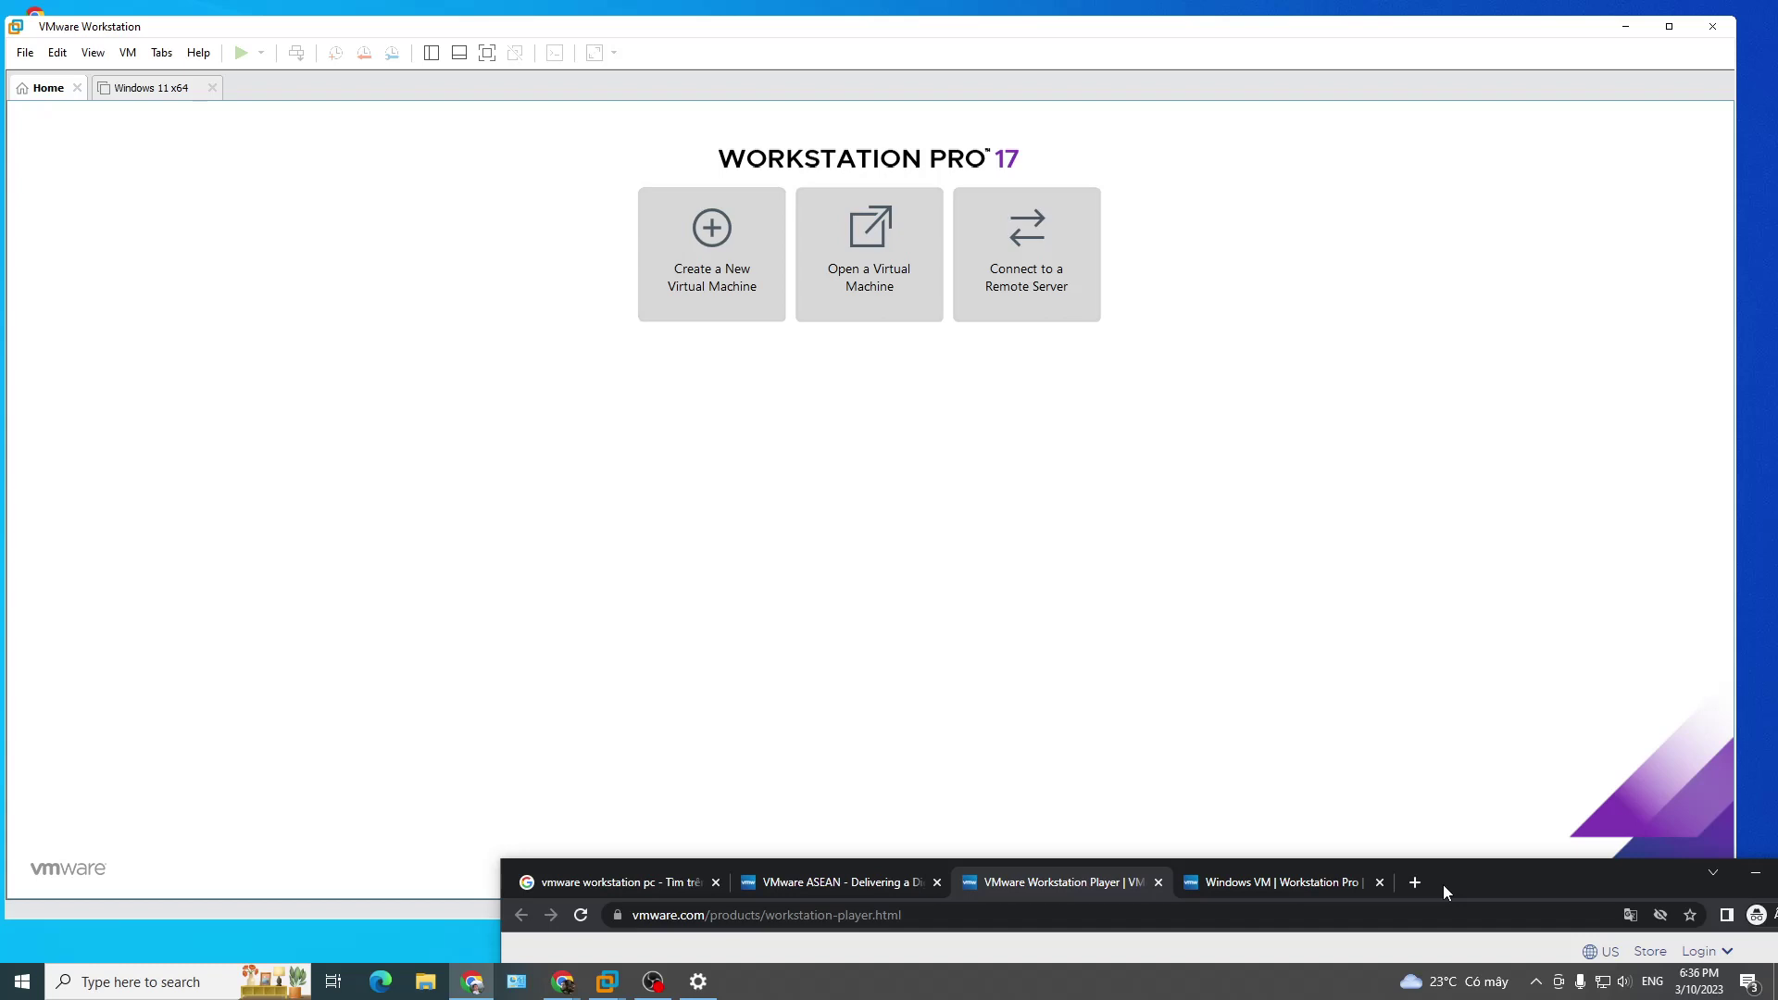
left_click(801, 538)
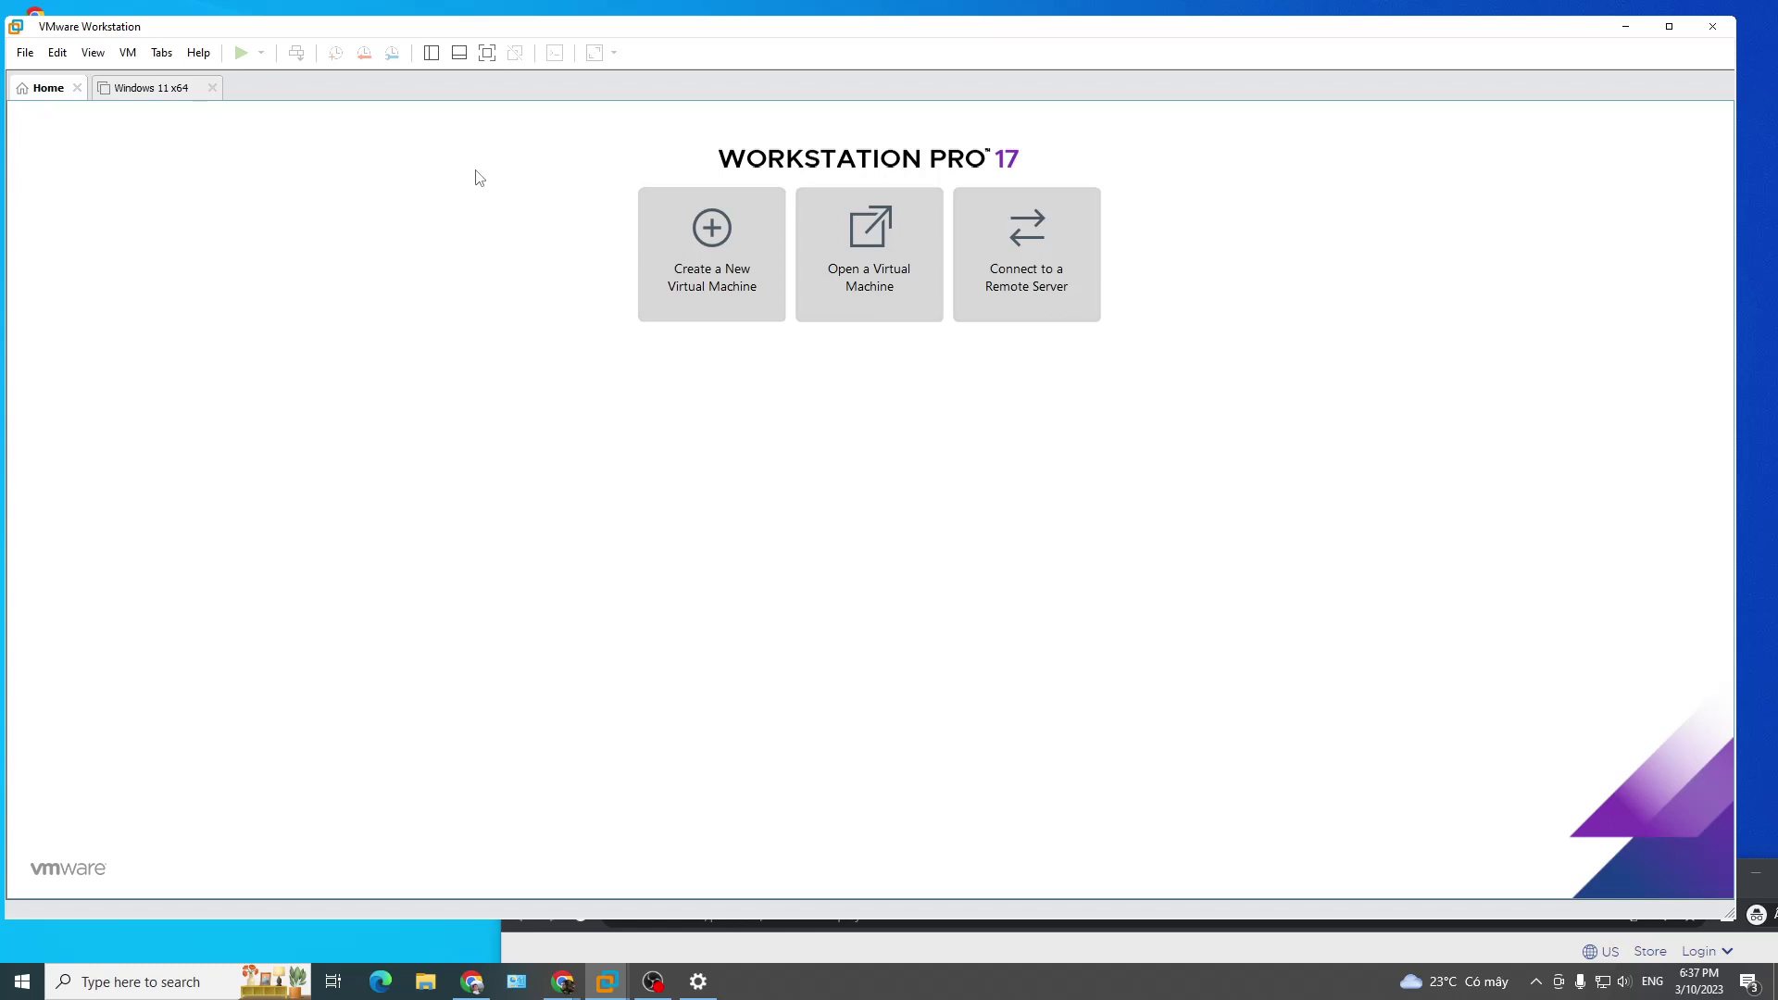
mouse_move(552, 29)
left_mouse_down()
mouse_move(586, 22)
mouse_move(565, 41)
left_mouse_up()
left_click(196, 93)
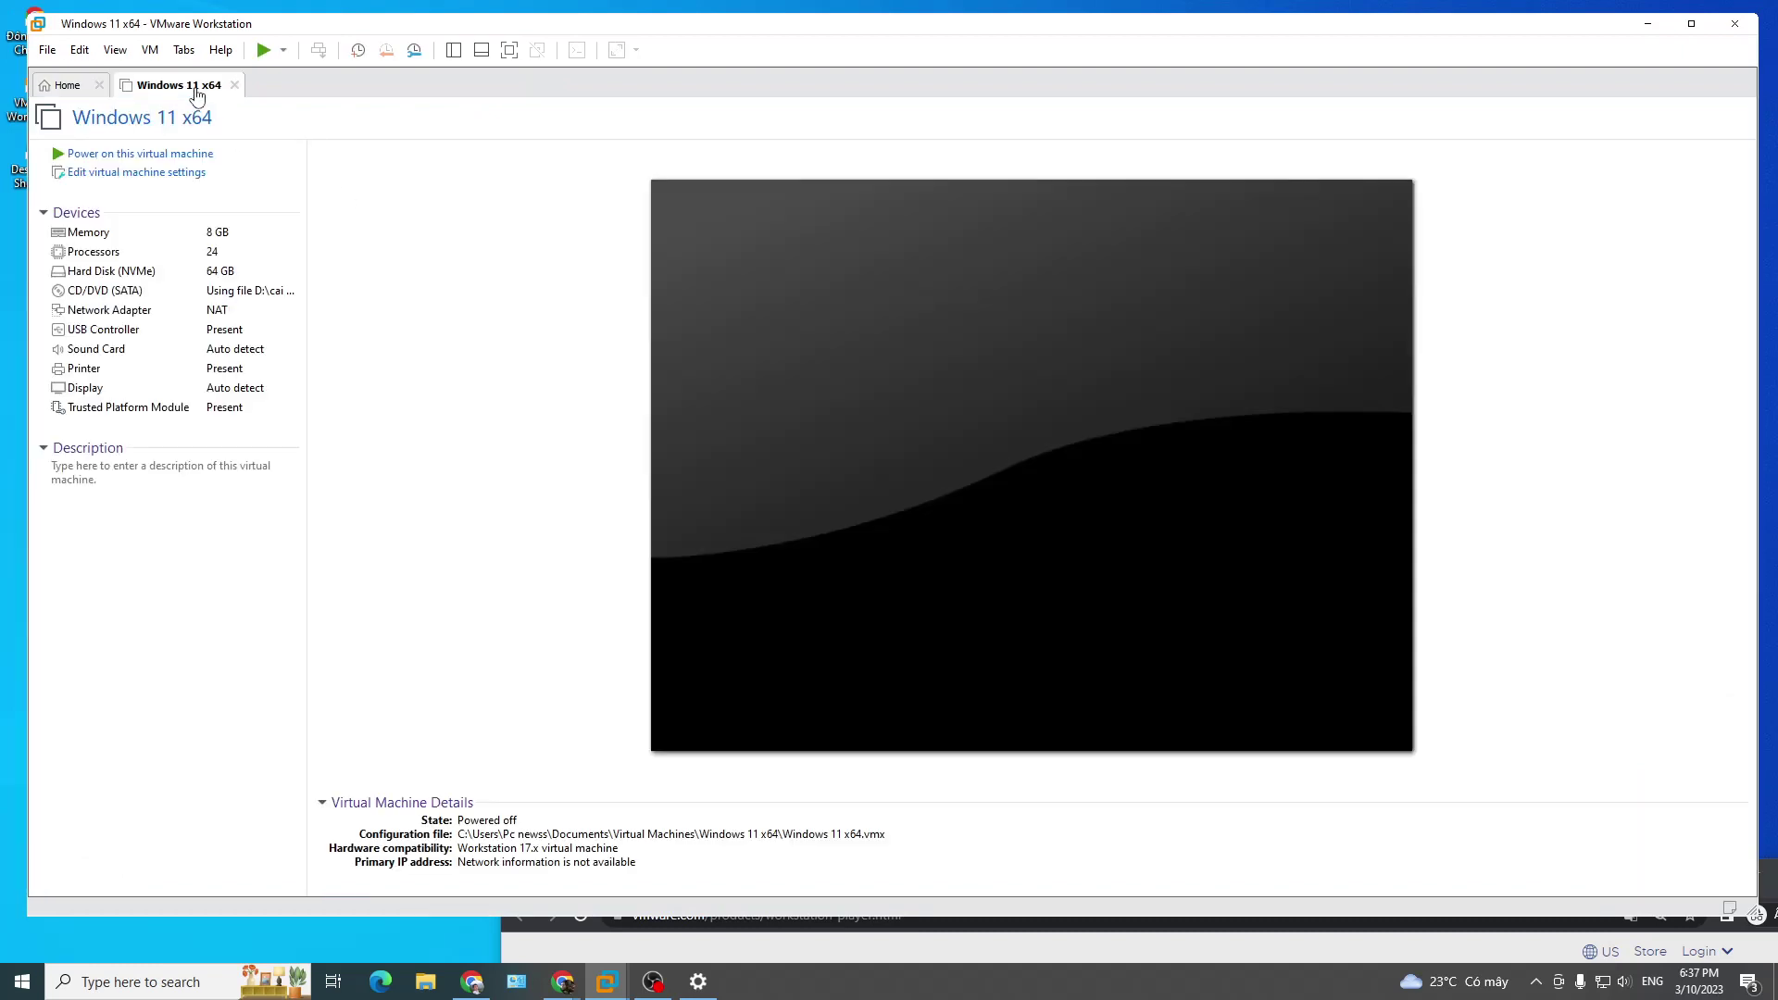
left_click(264, 50)
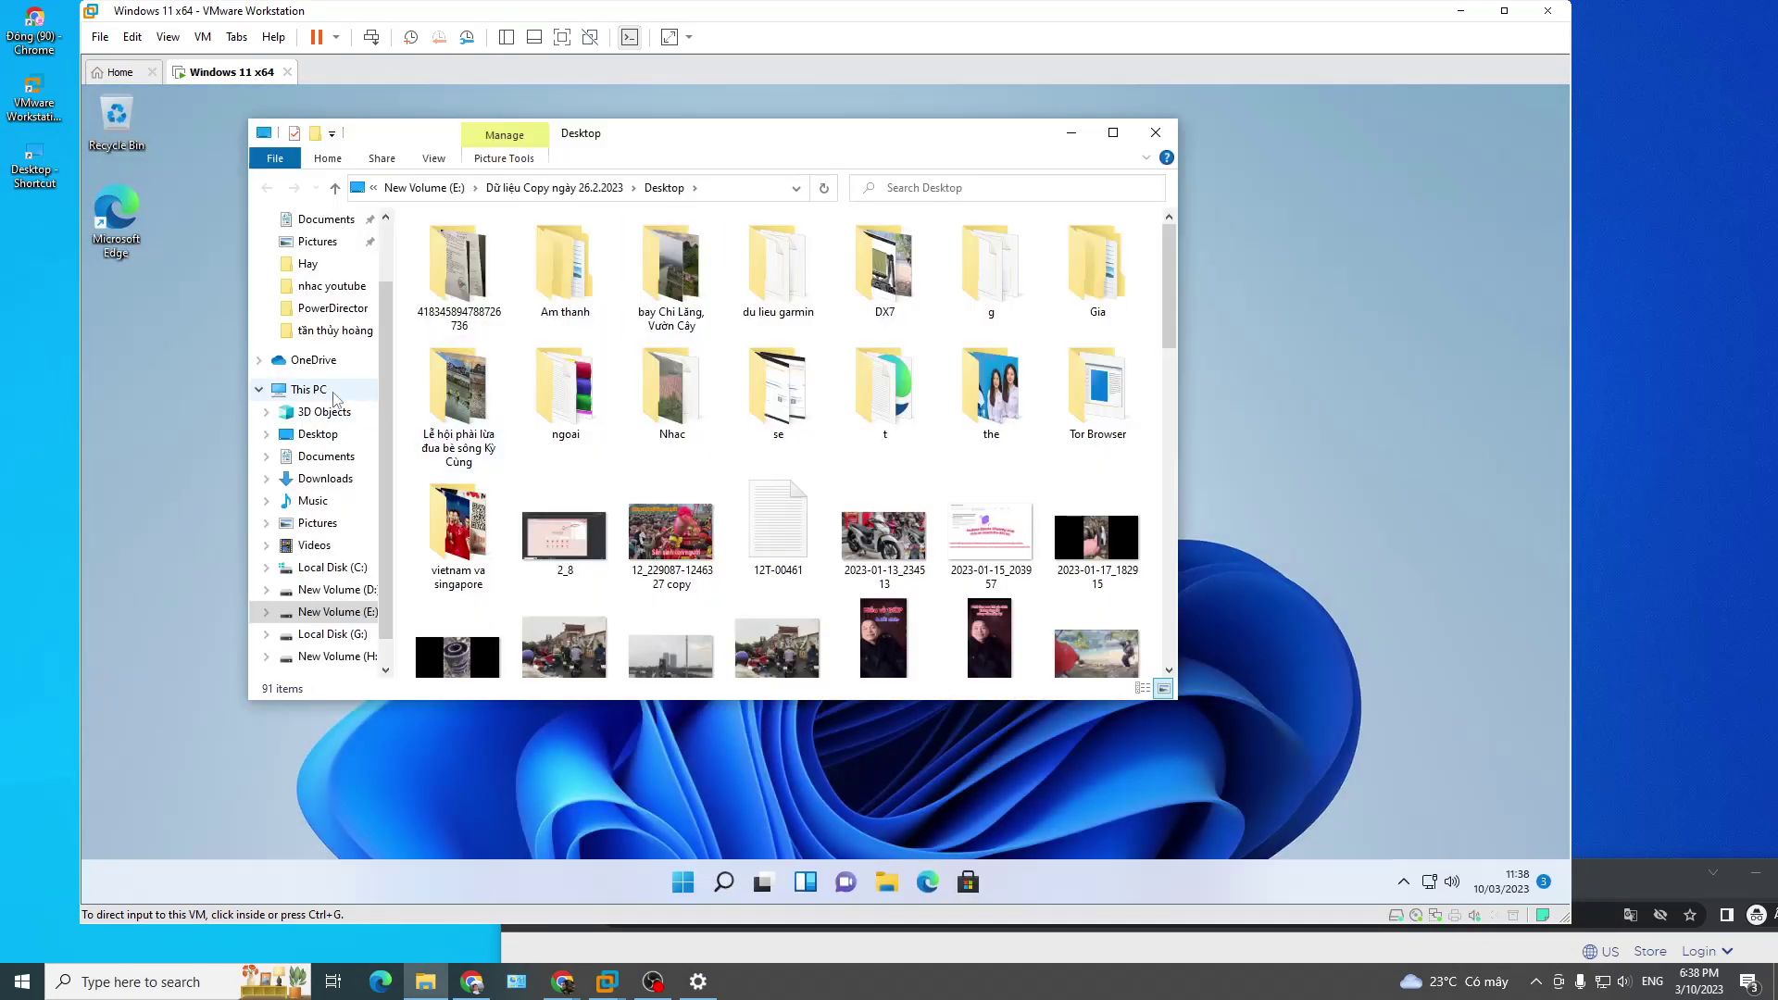
Step: Display the host computer's drives under This PC and move that File Explorer window beside the virtual machine
left_click(334, 394)
left_click_drag(544, 581, 1227, 130)
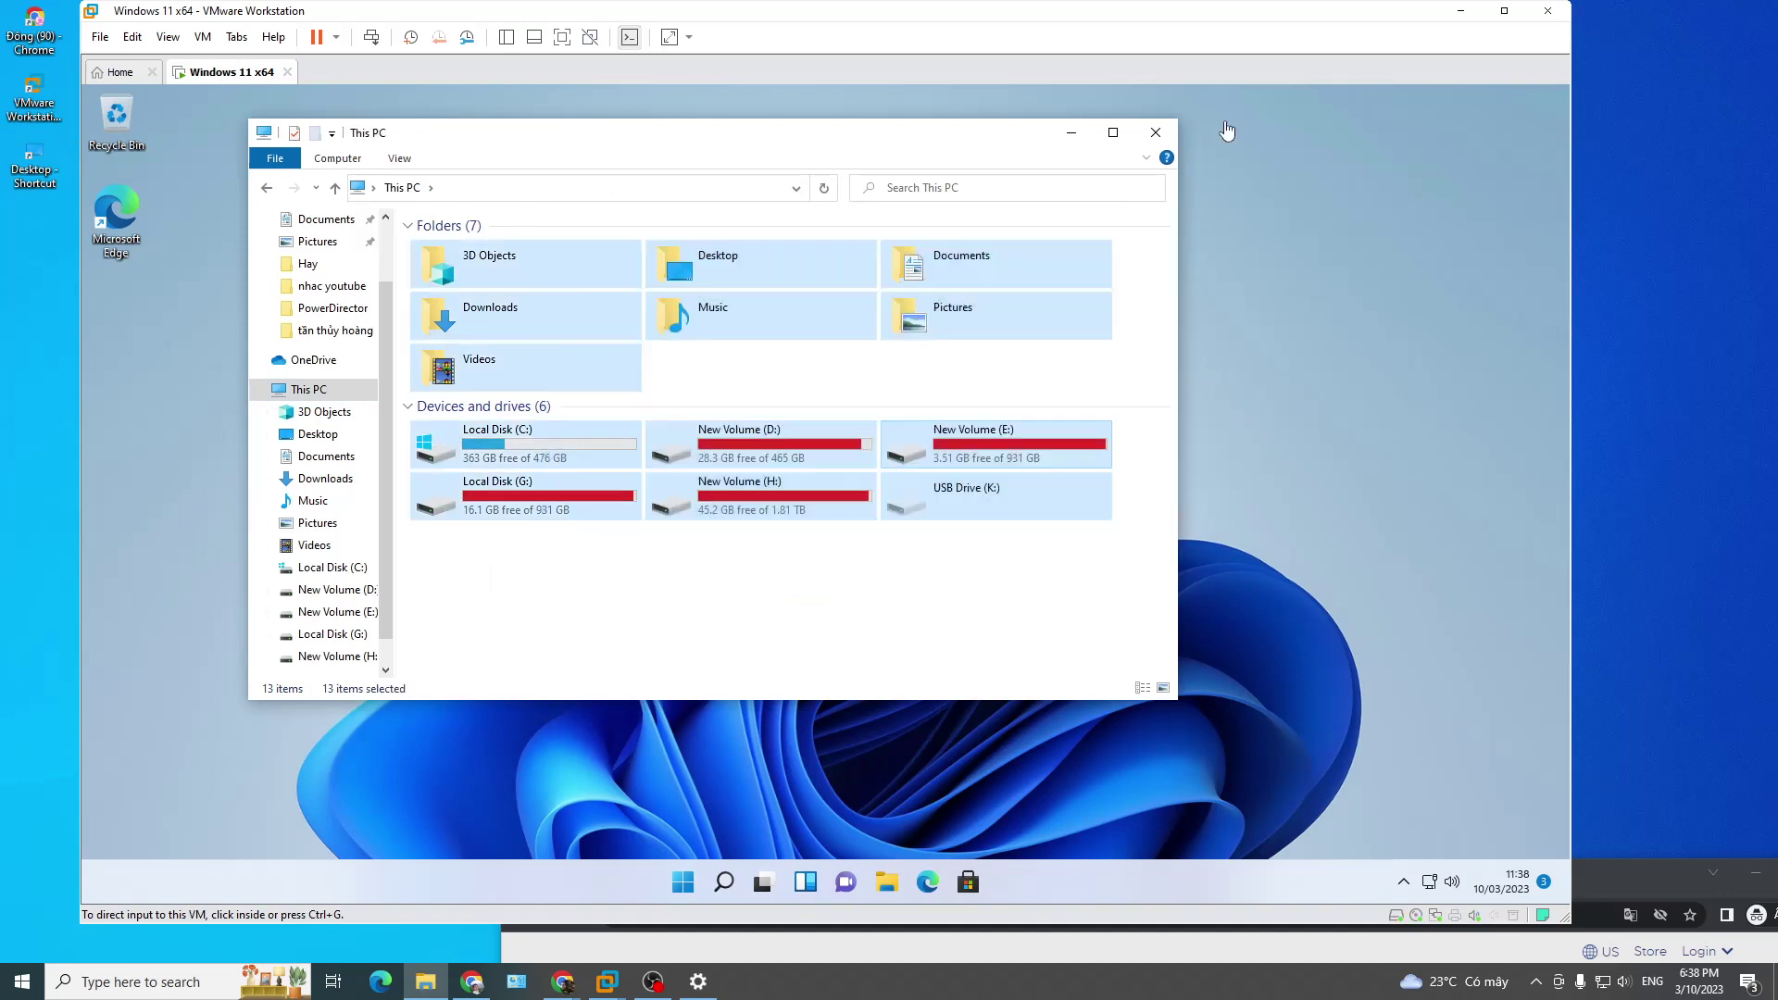
left_click_drag(1005, 139, 1580, 317)
Step: Open This PC in the virtual machine's File Explorer and eject DVD Drive (D:)
left_click(598, 502)
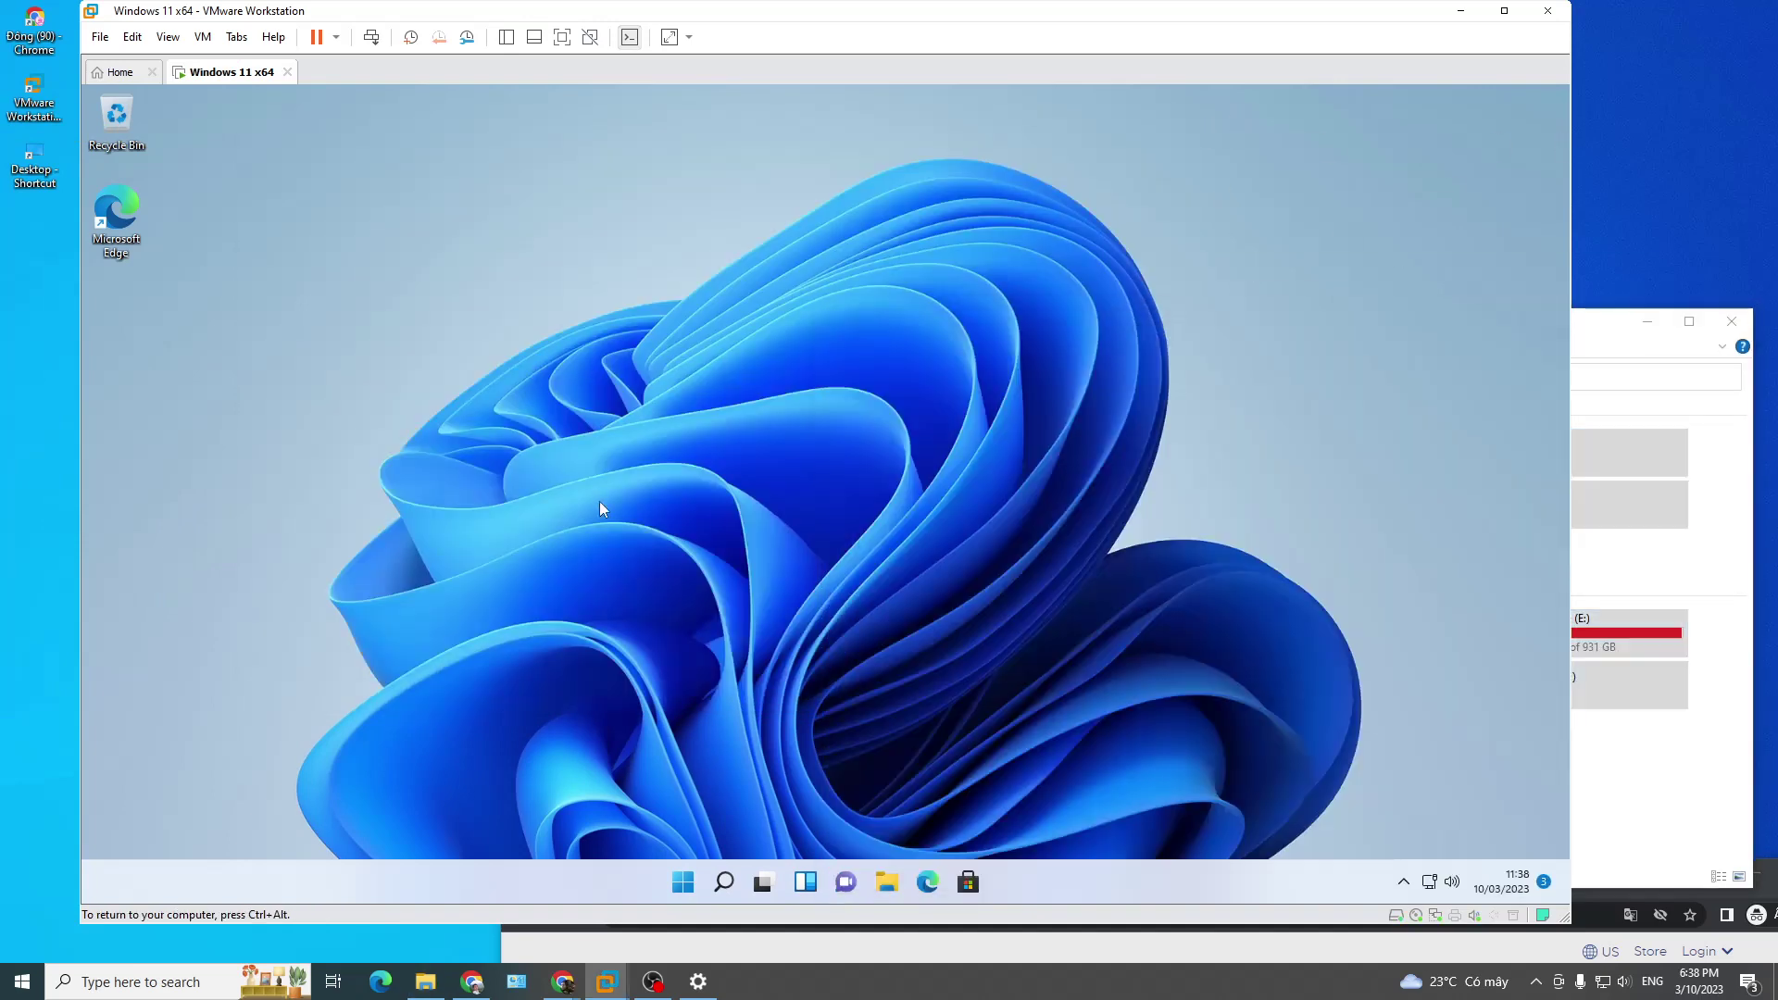
left_click(887, 881)
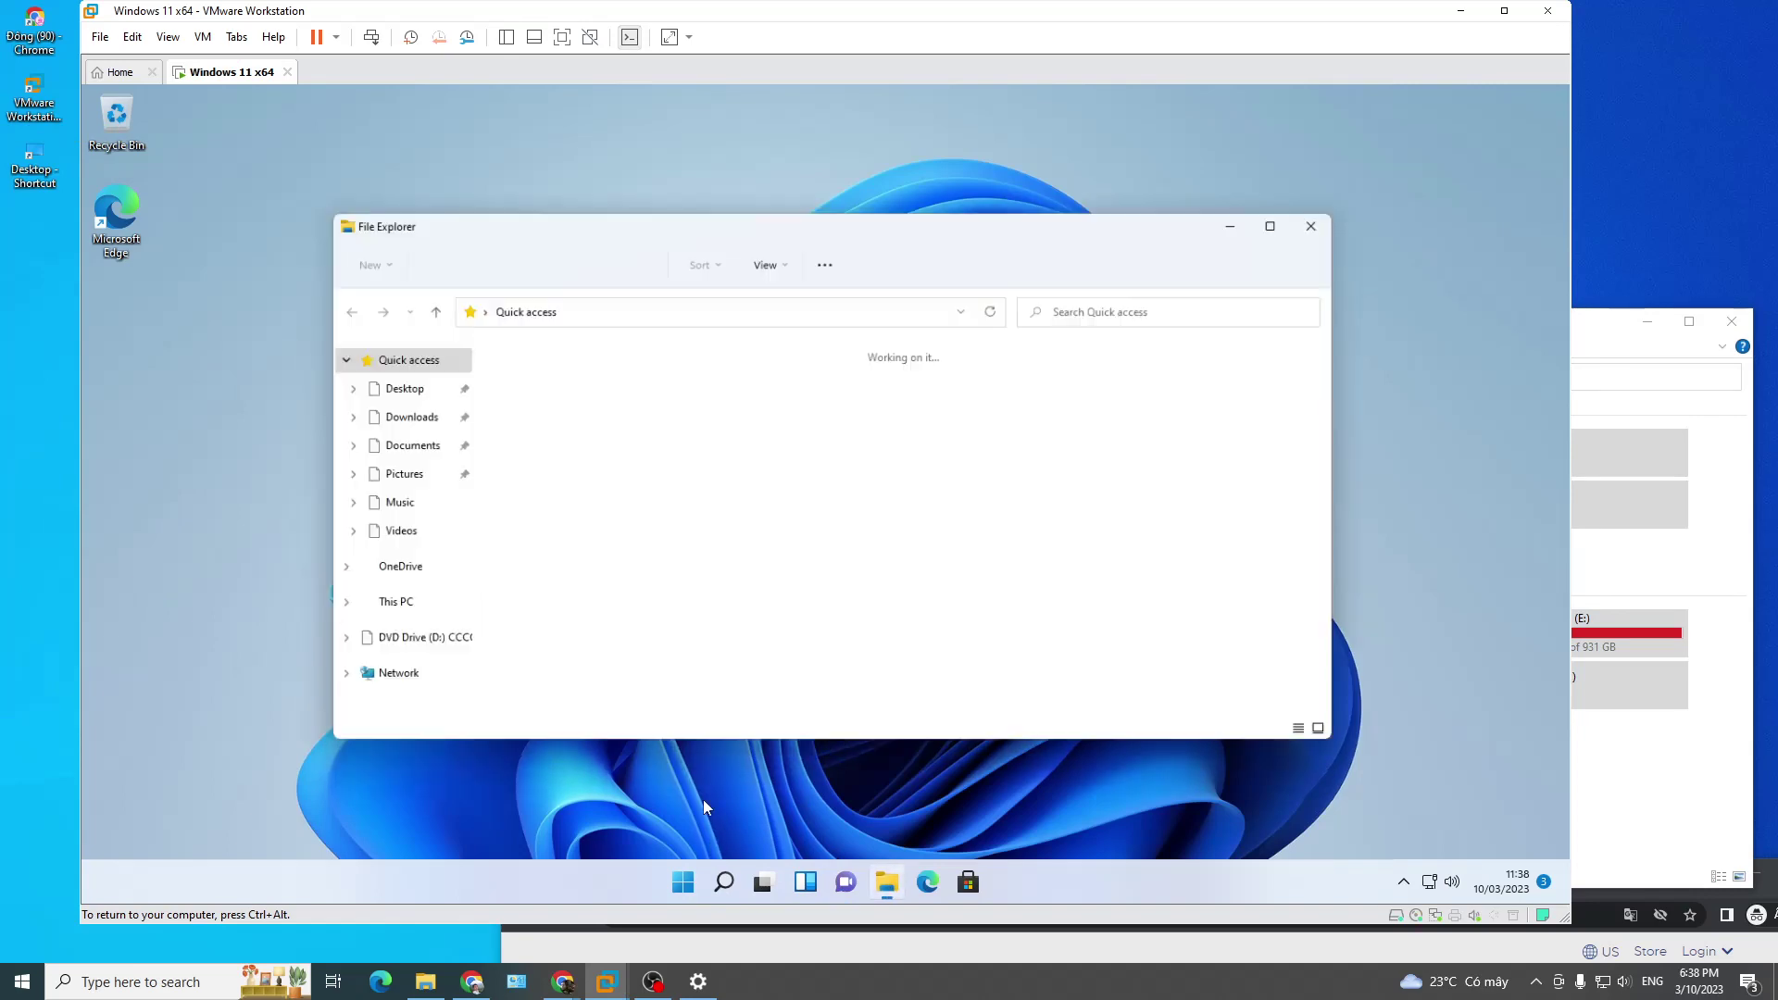
left_click(381, 607)
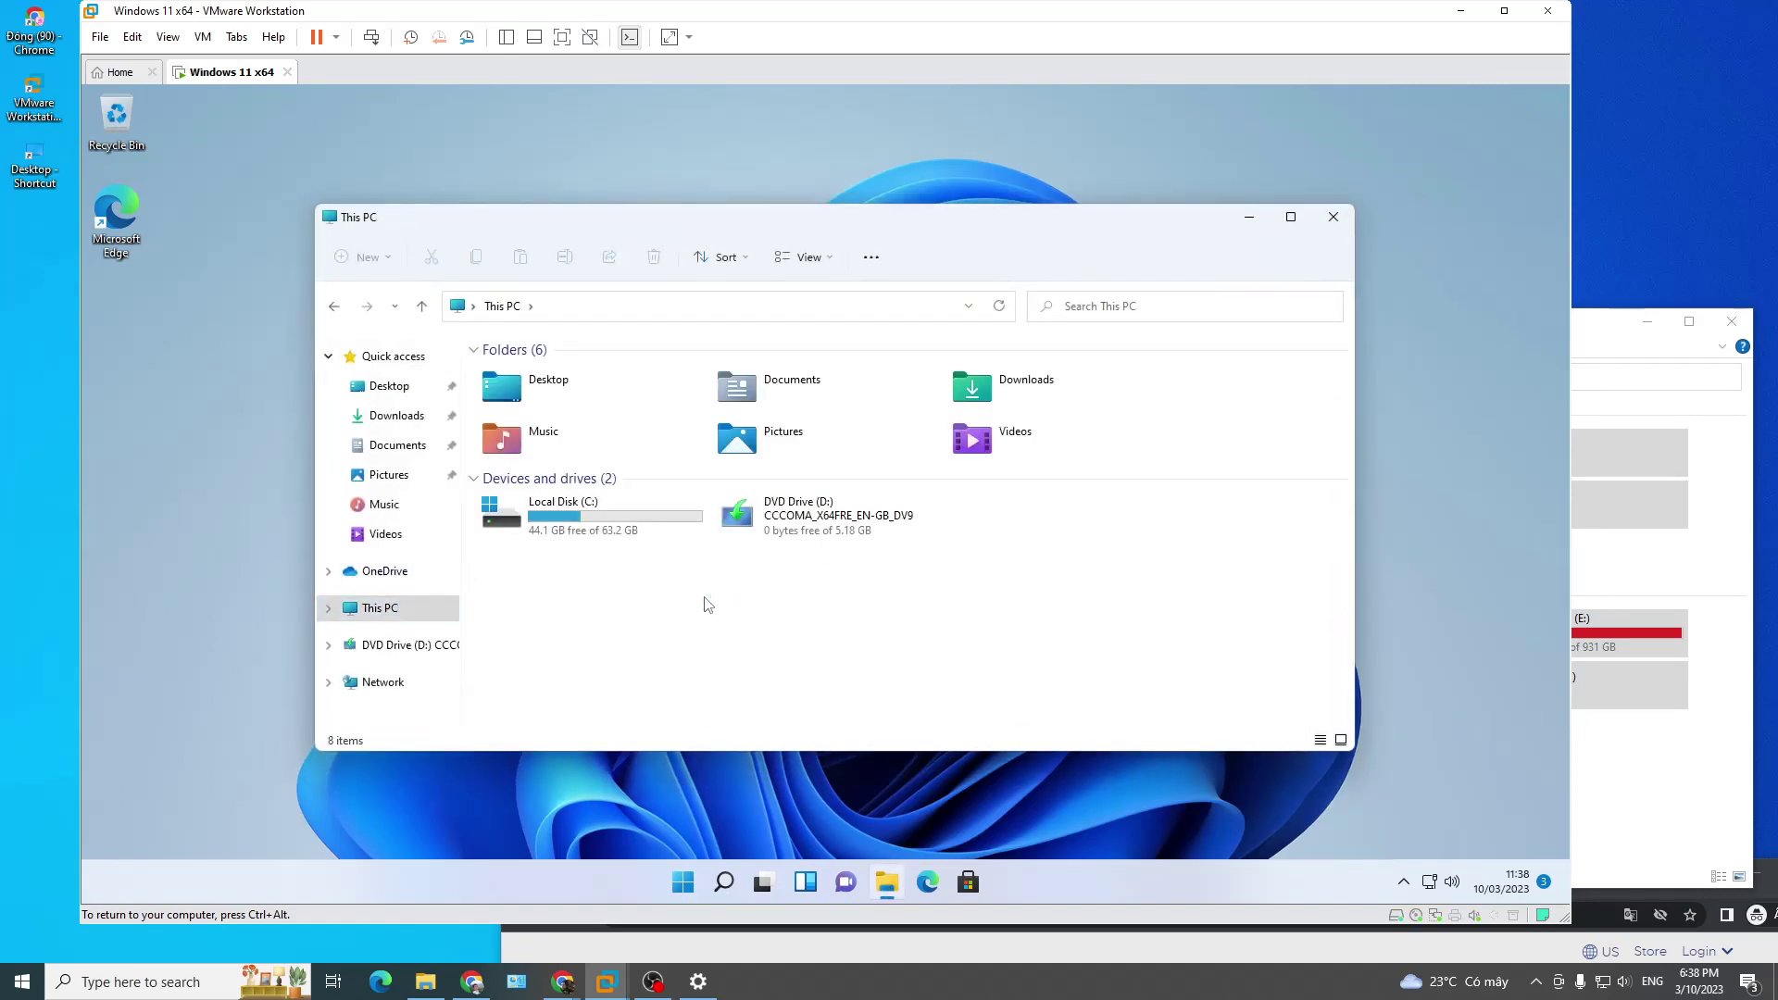
left_click(815, 535)
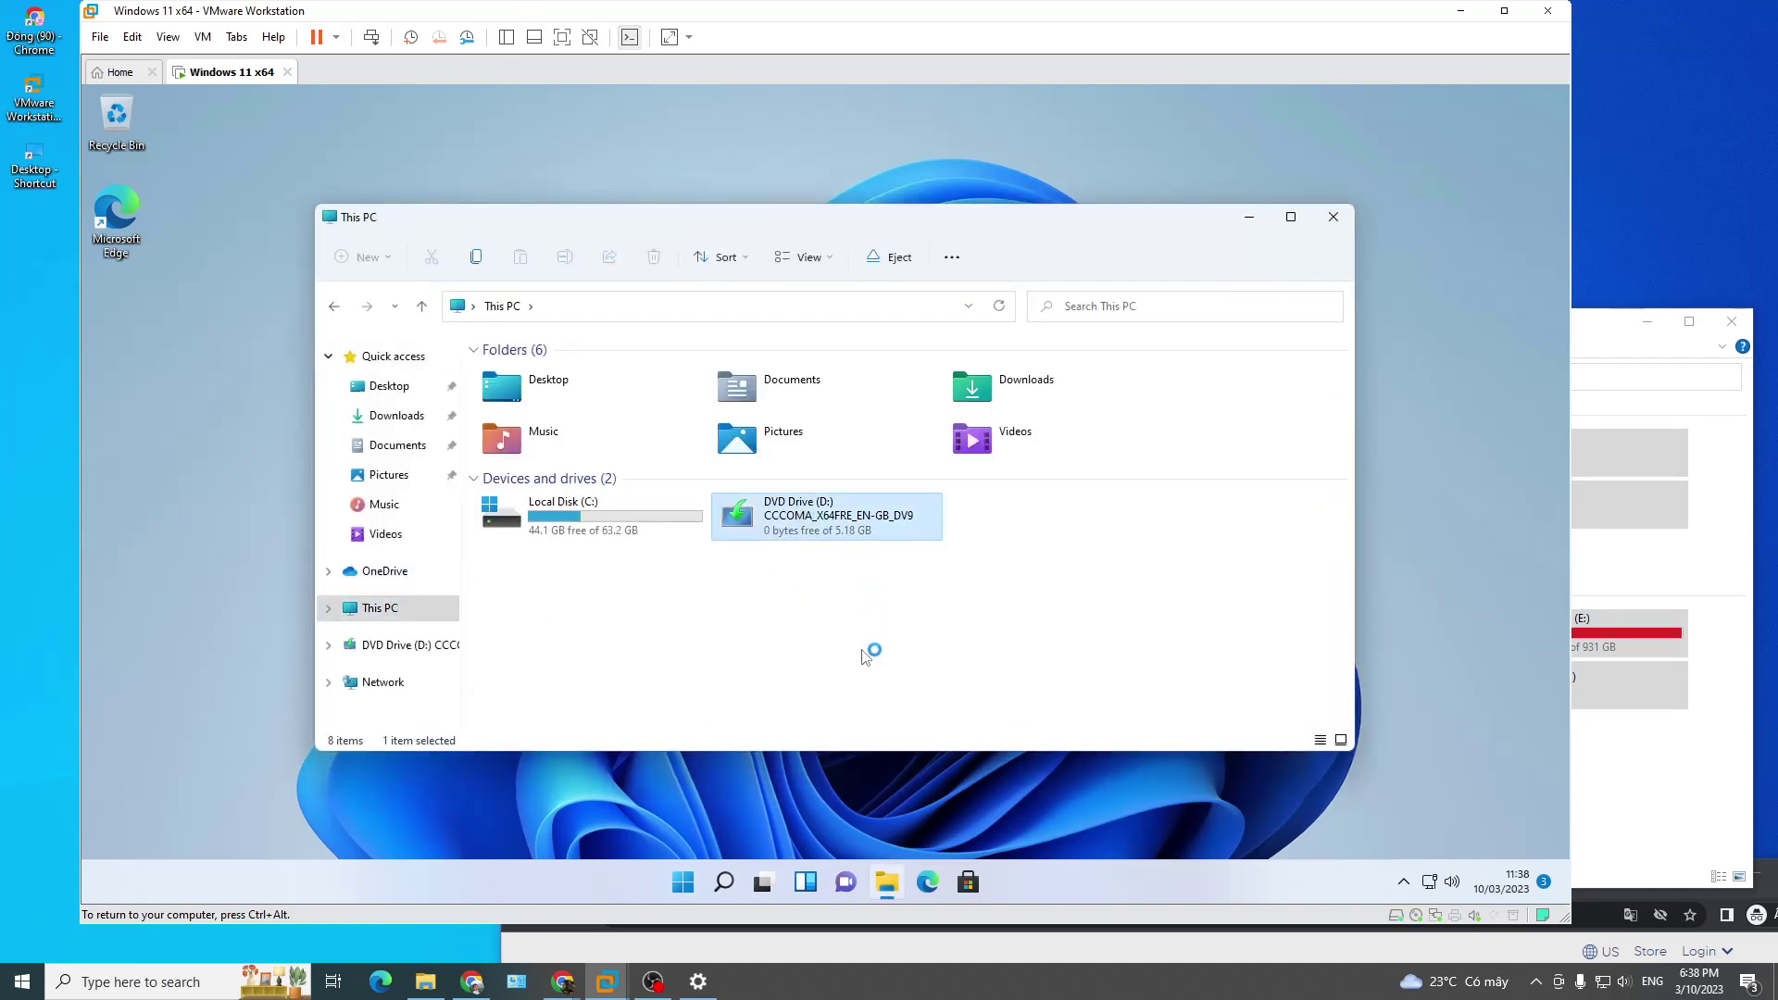
right_click(802, 515)
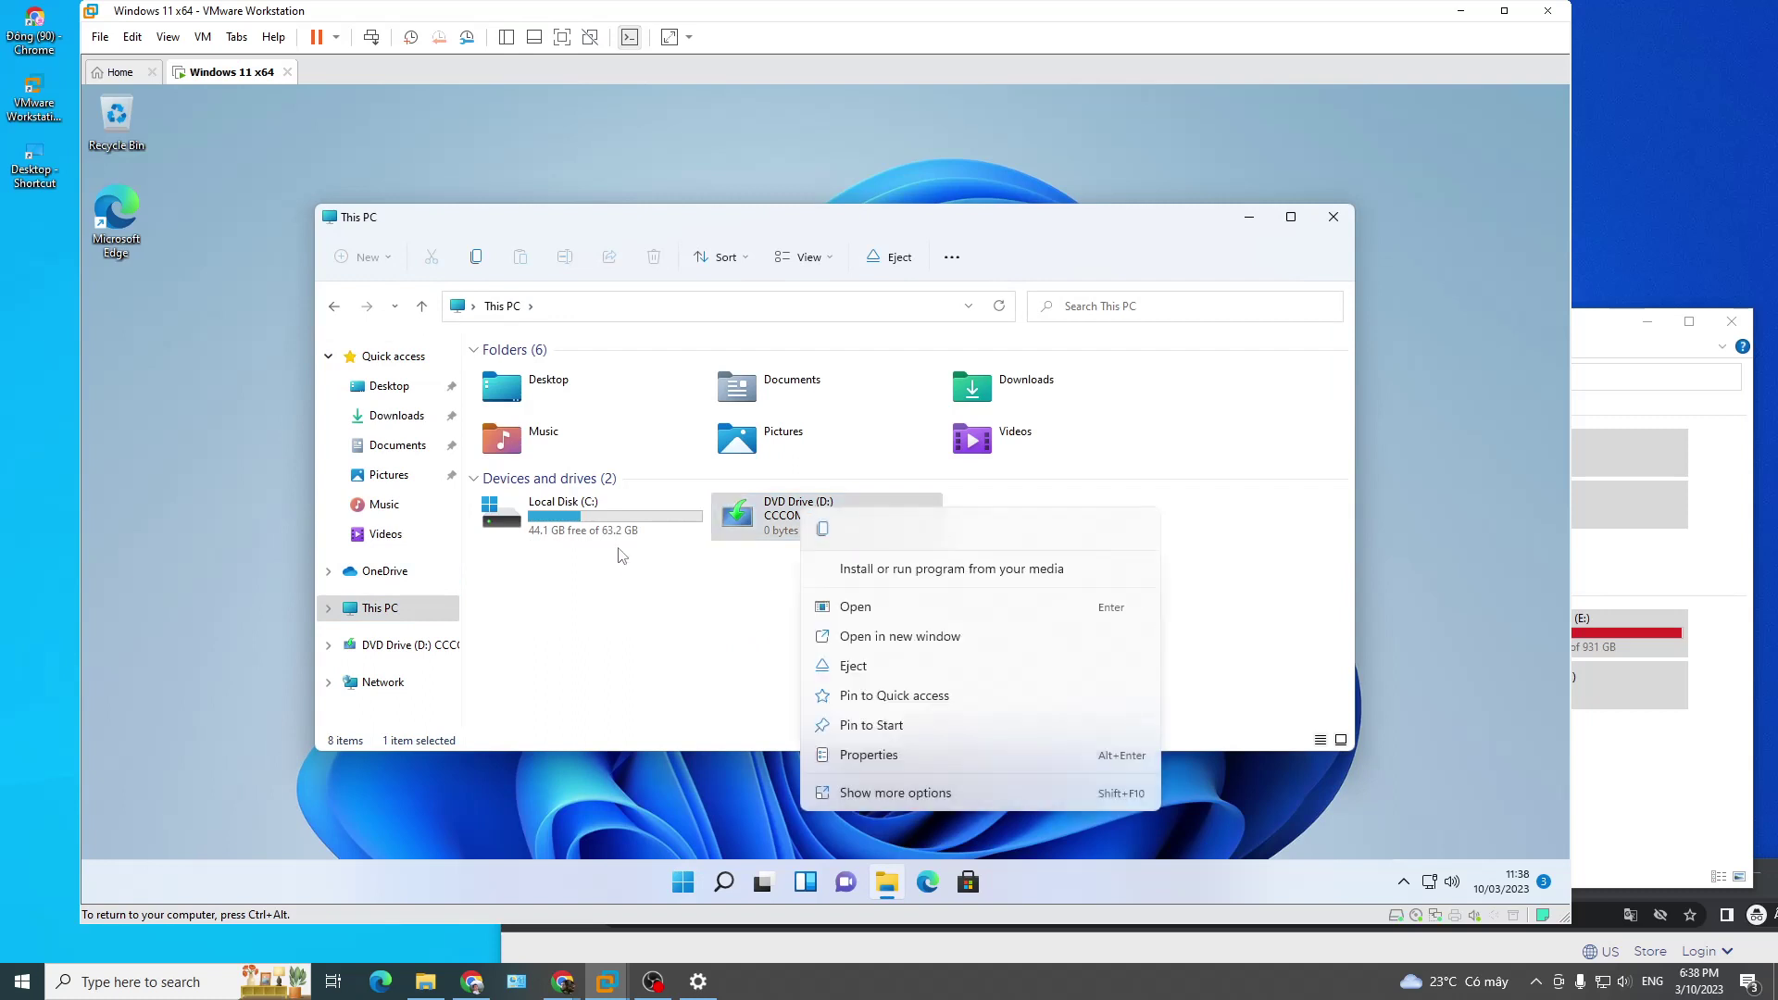
left_click(880, 673)
Step: Compare the virtual machine's drives with the host's drives under This PC, and close both File Explorer windows
left_click(565, 524)
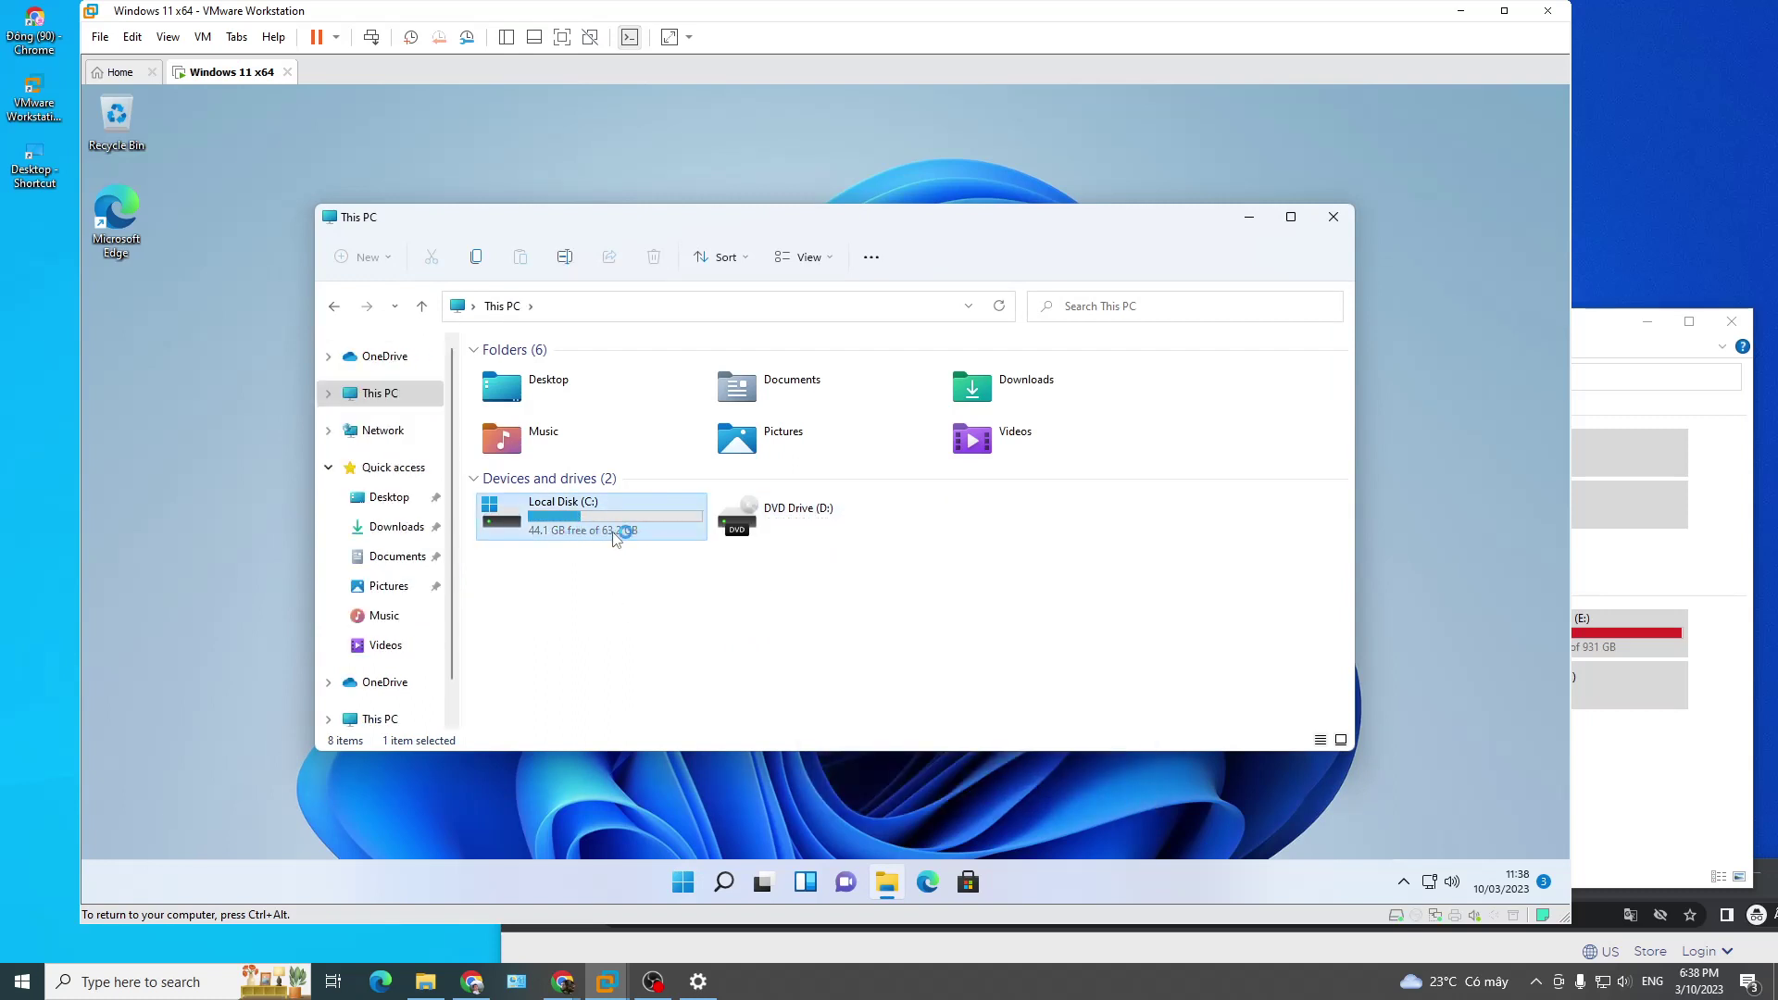
left_click_drag(917, 633, 468, 335)
left_click(1602, 348)
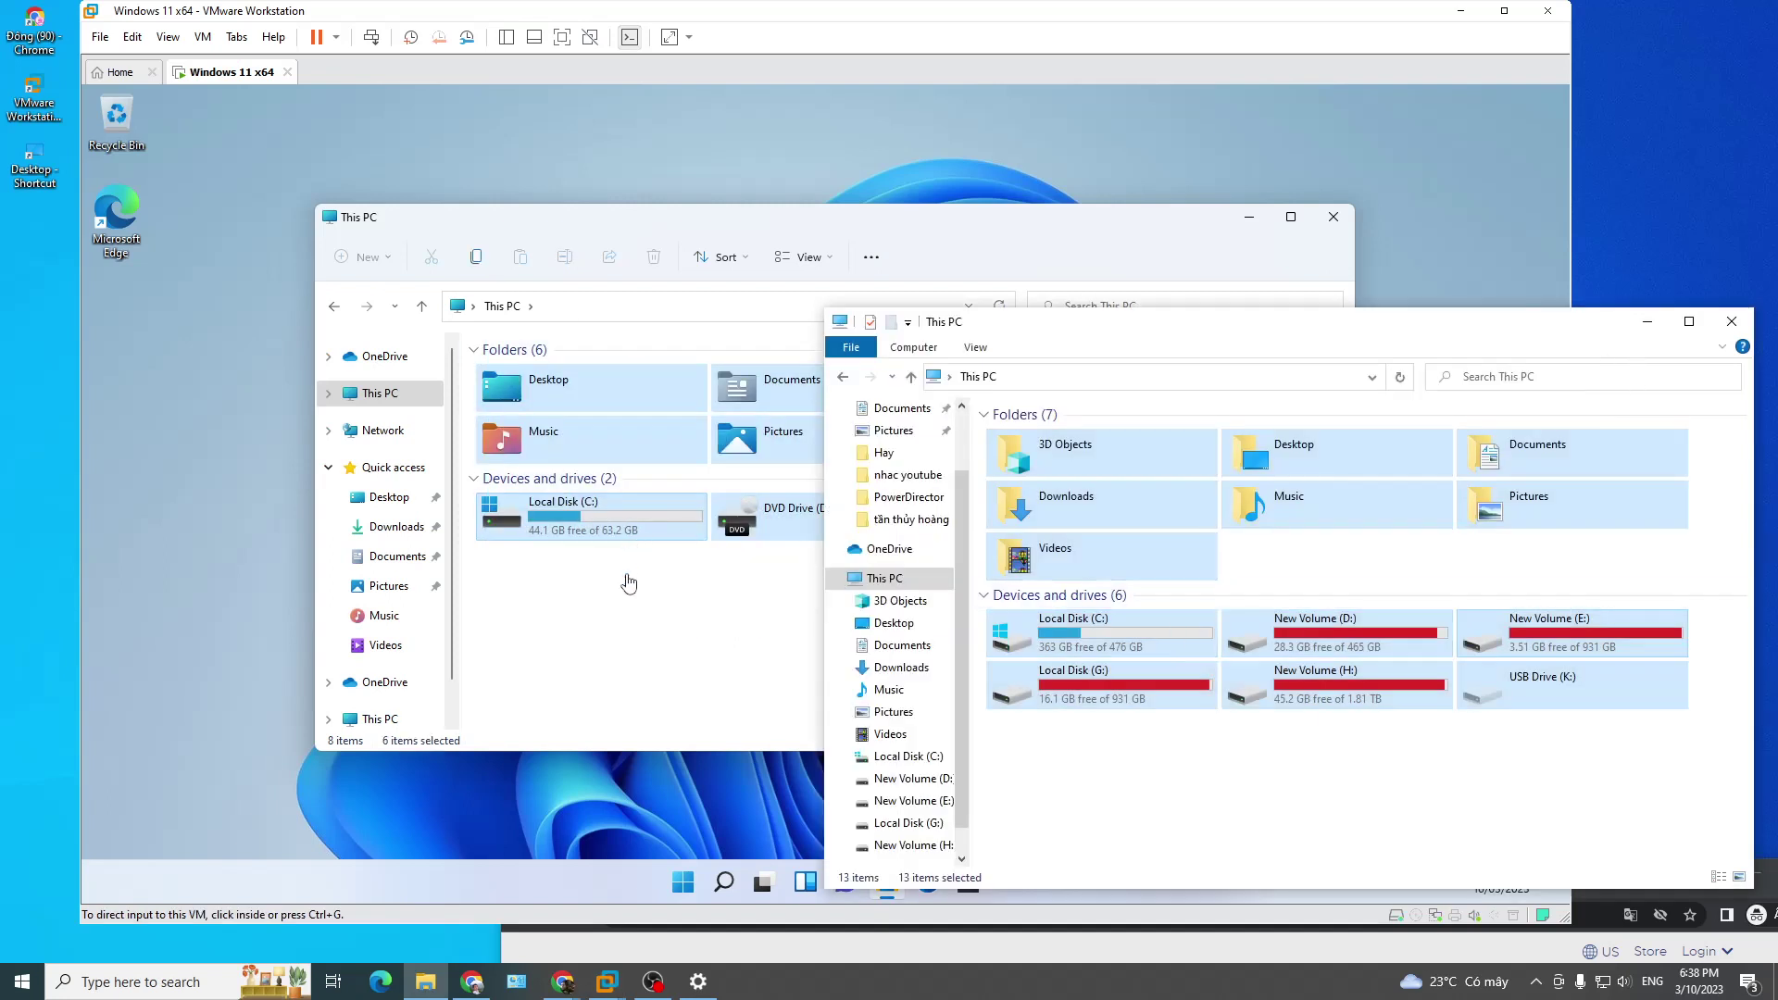
left_click(1084, 718)
left_click(1083, 644)
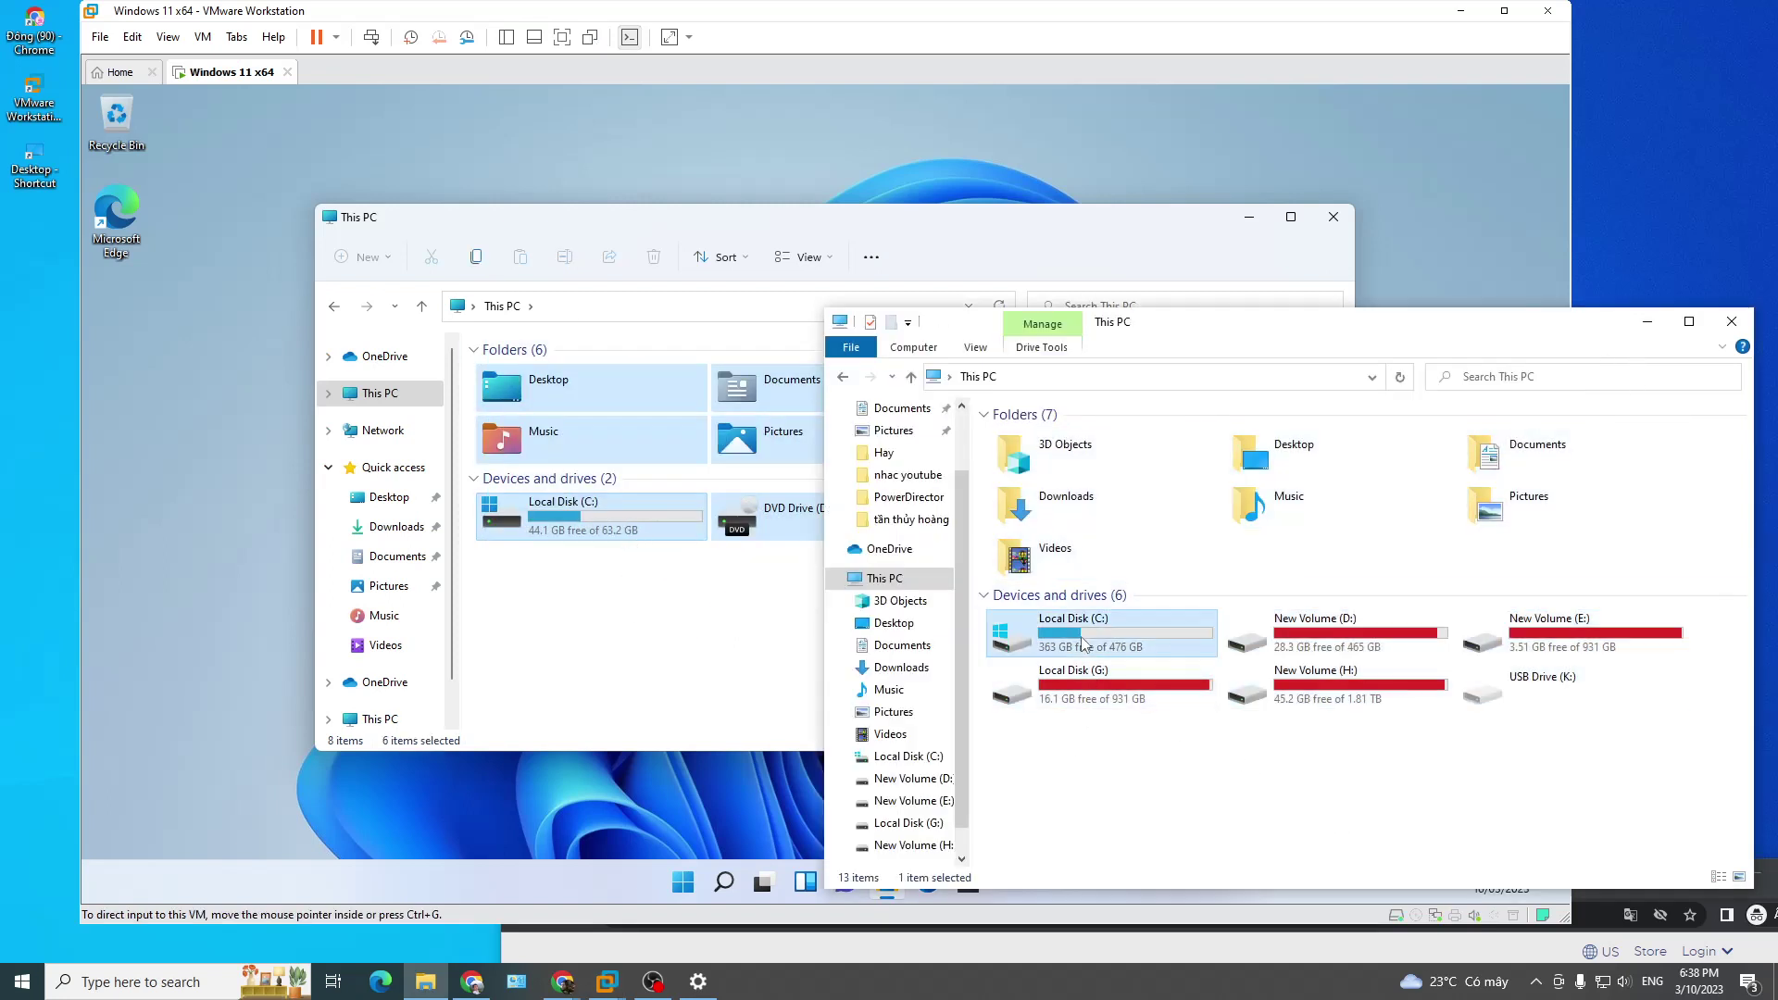
left_click(1731, 322)
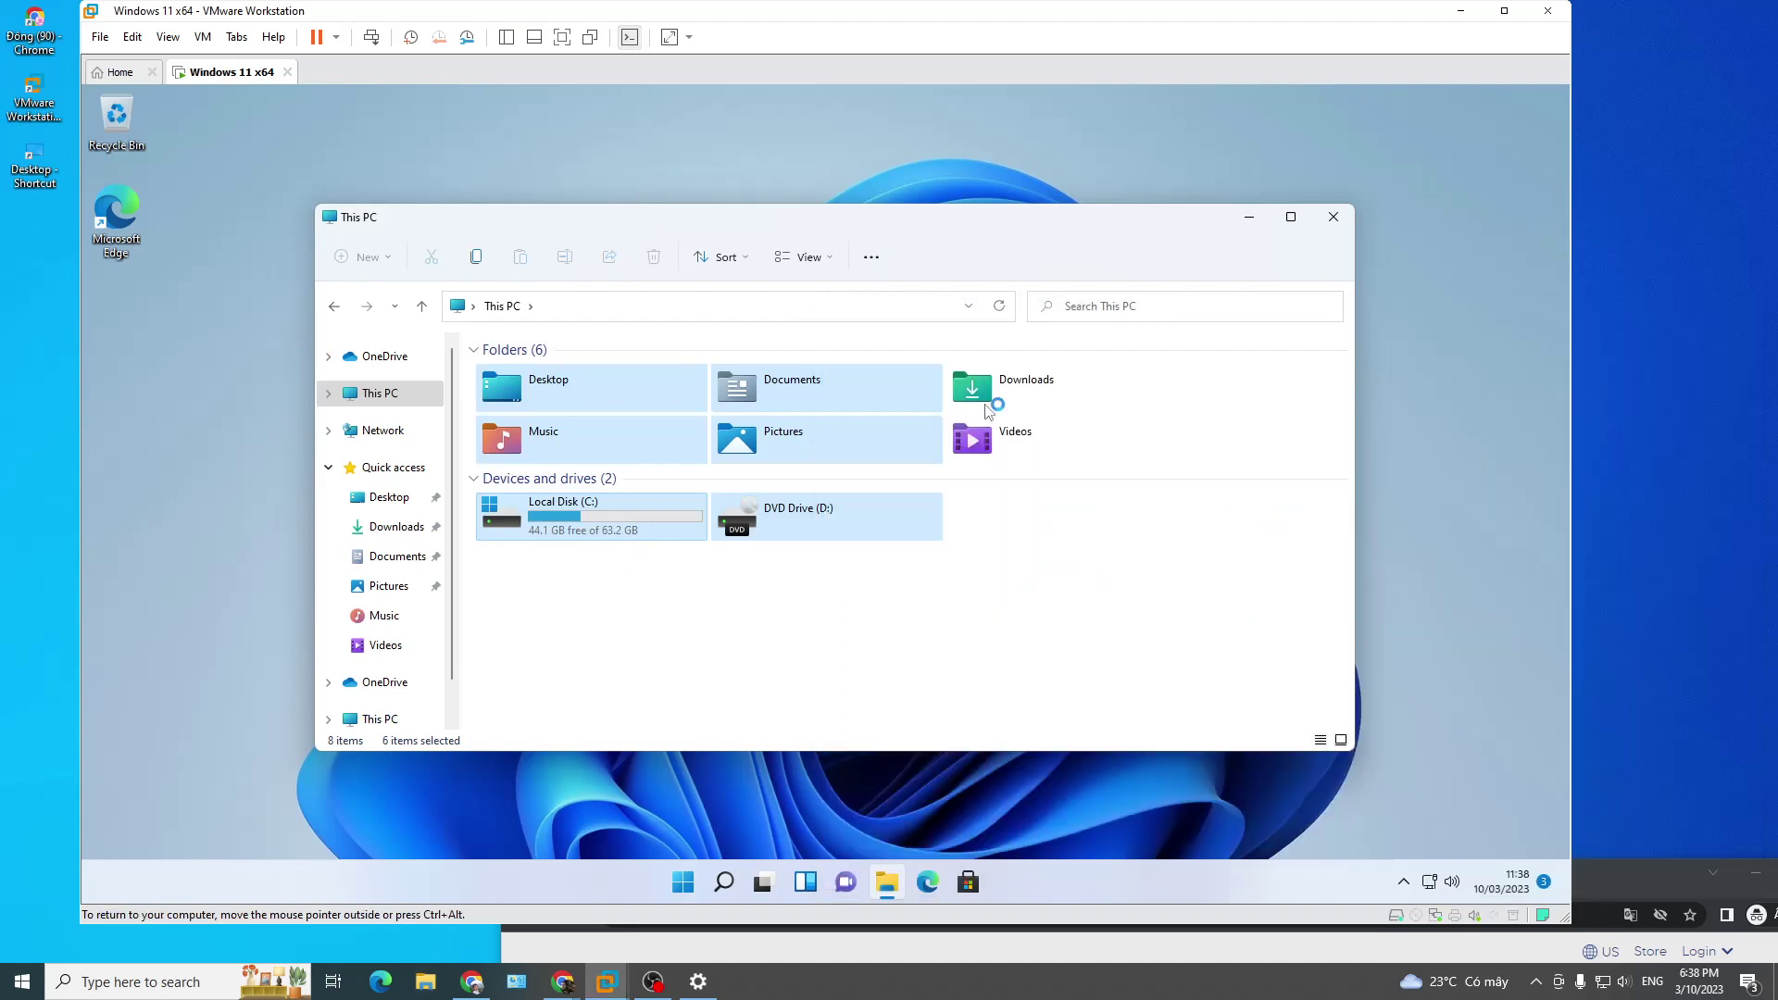
left_click(607, 634)
left_click(1352, 224)
Step: Return to the VMware Workstation Home page and start the New Virtual Machine Wizard
left_click(100, 37)
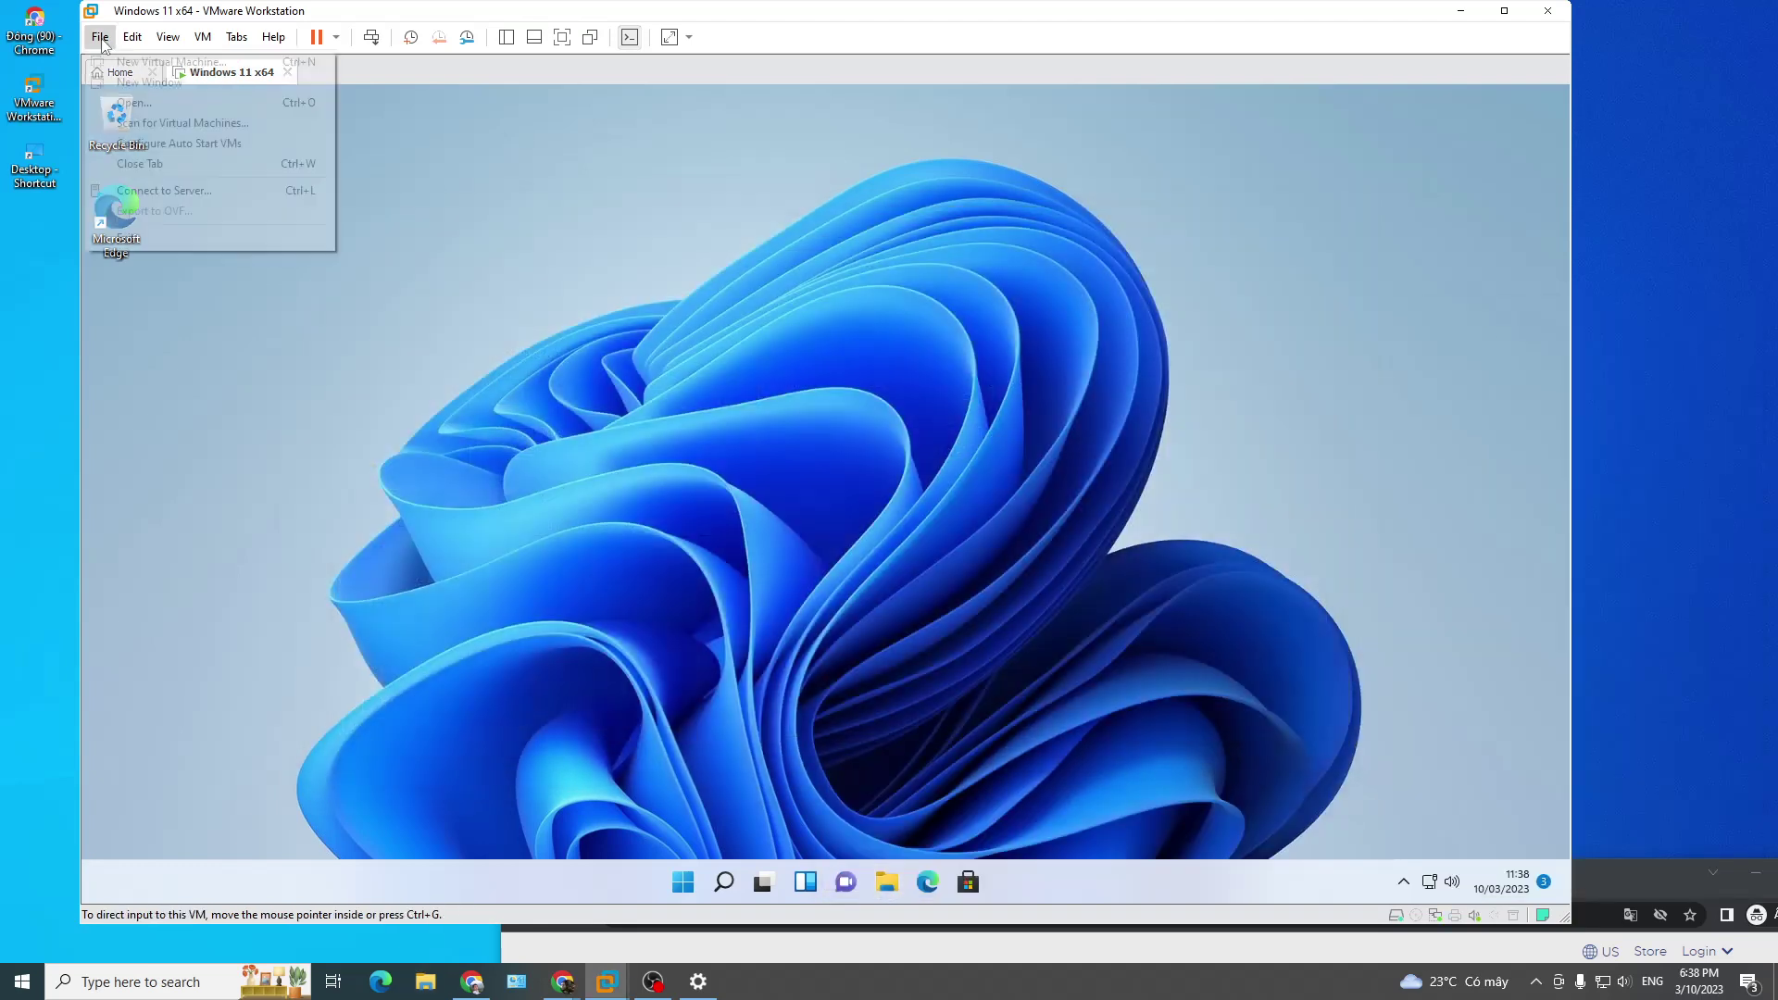
left_click(103, 92)
left_click(120, 72)
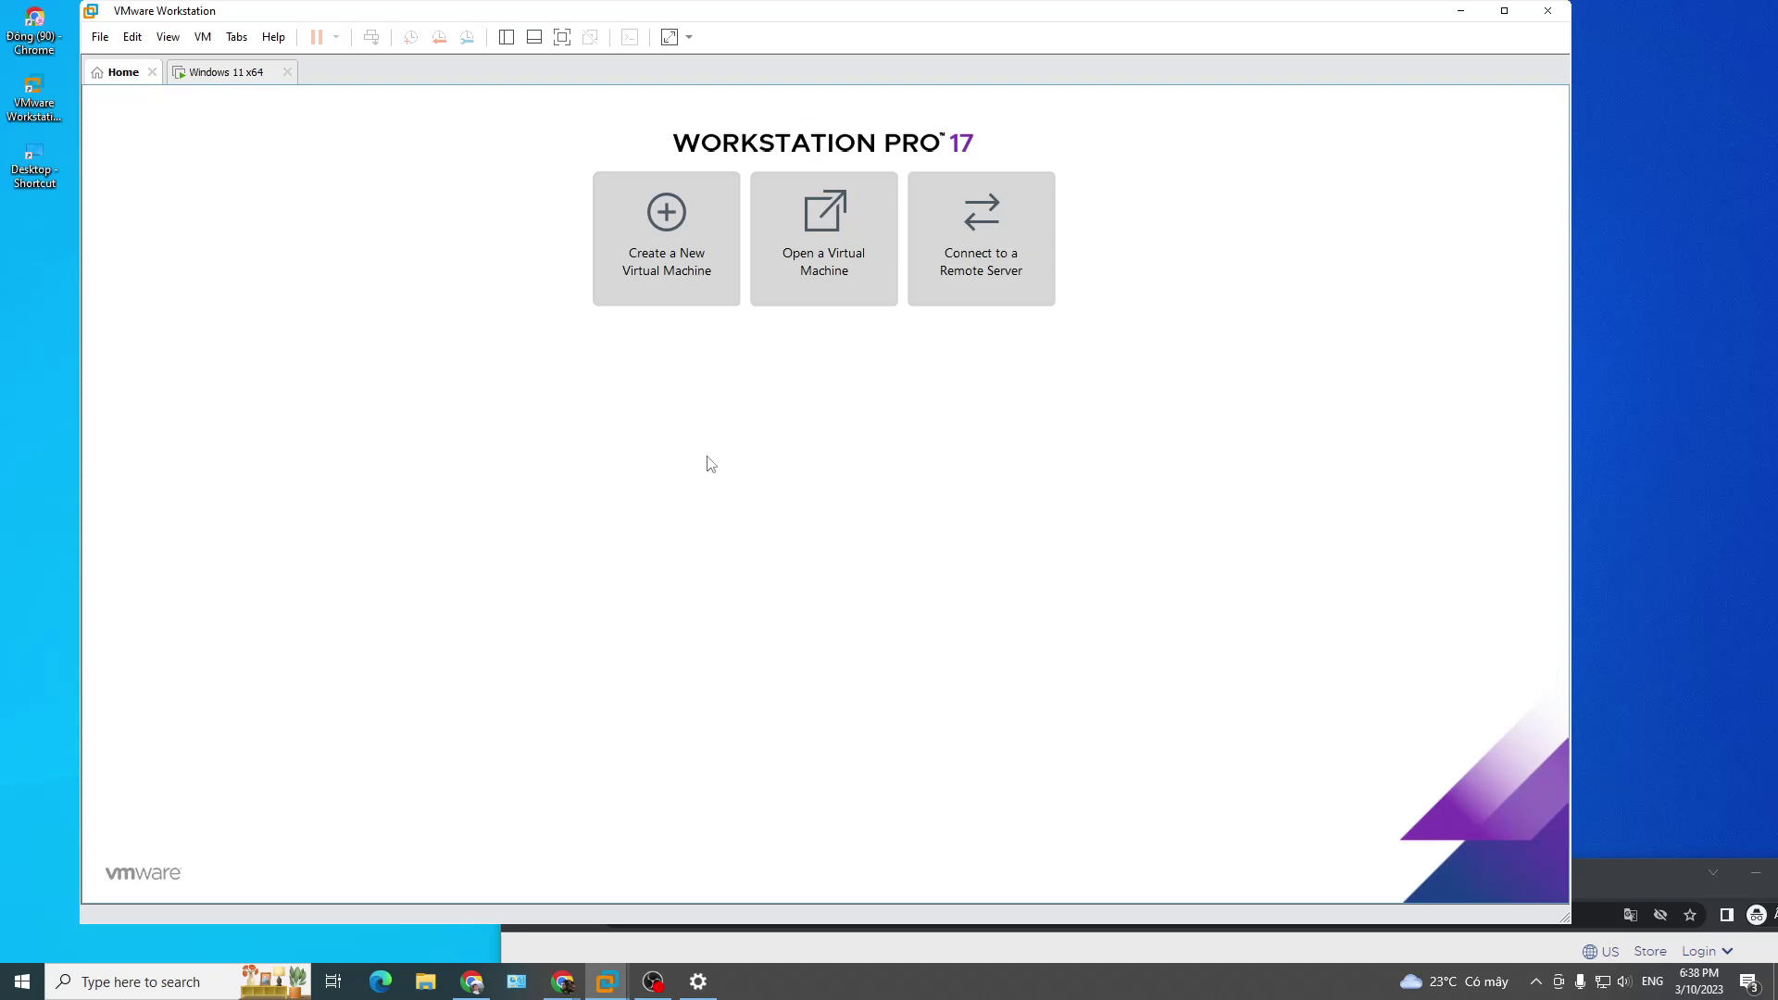
left_click(100, 37)
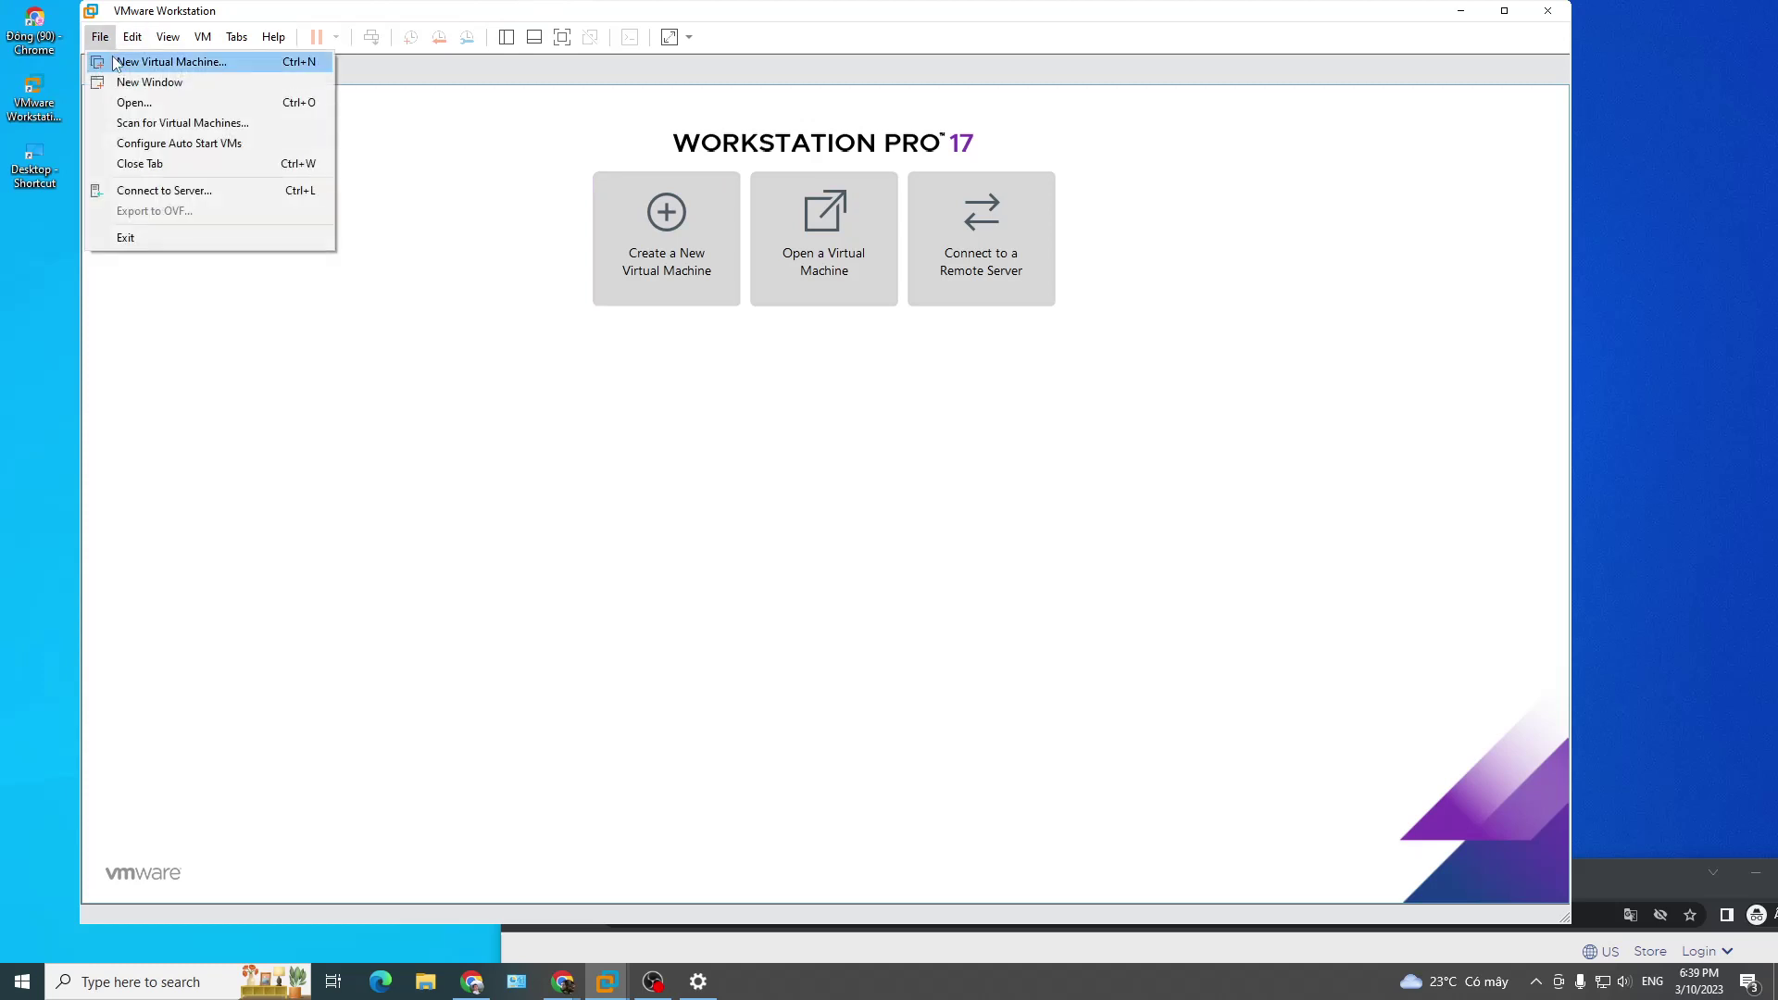
left_click(118, 62)
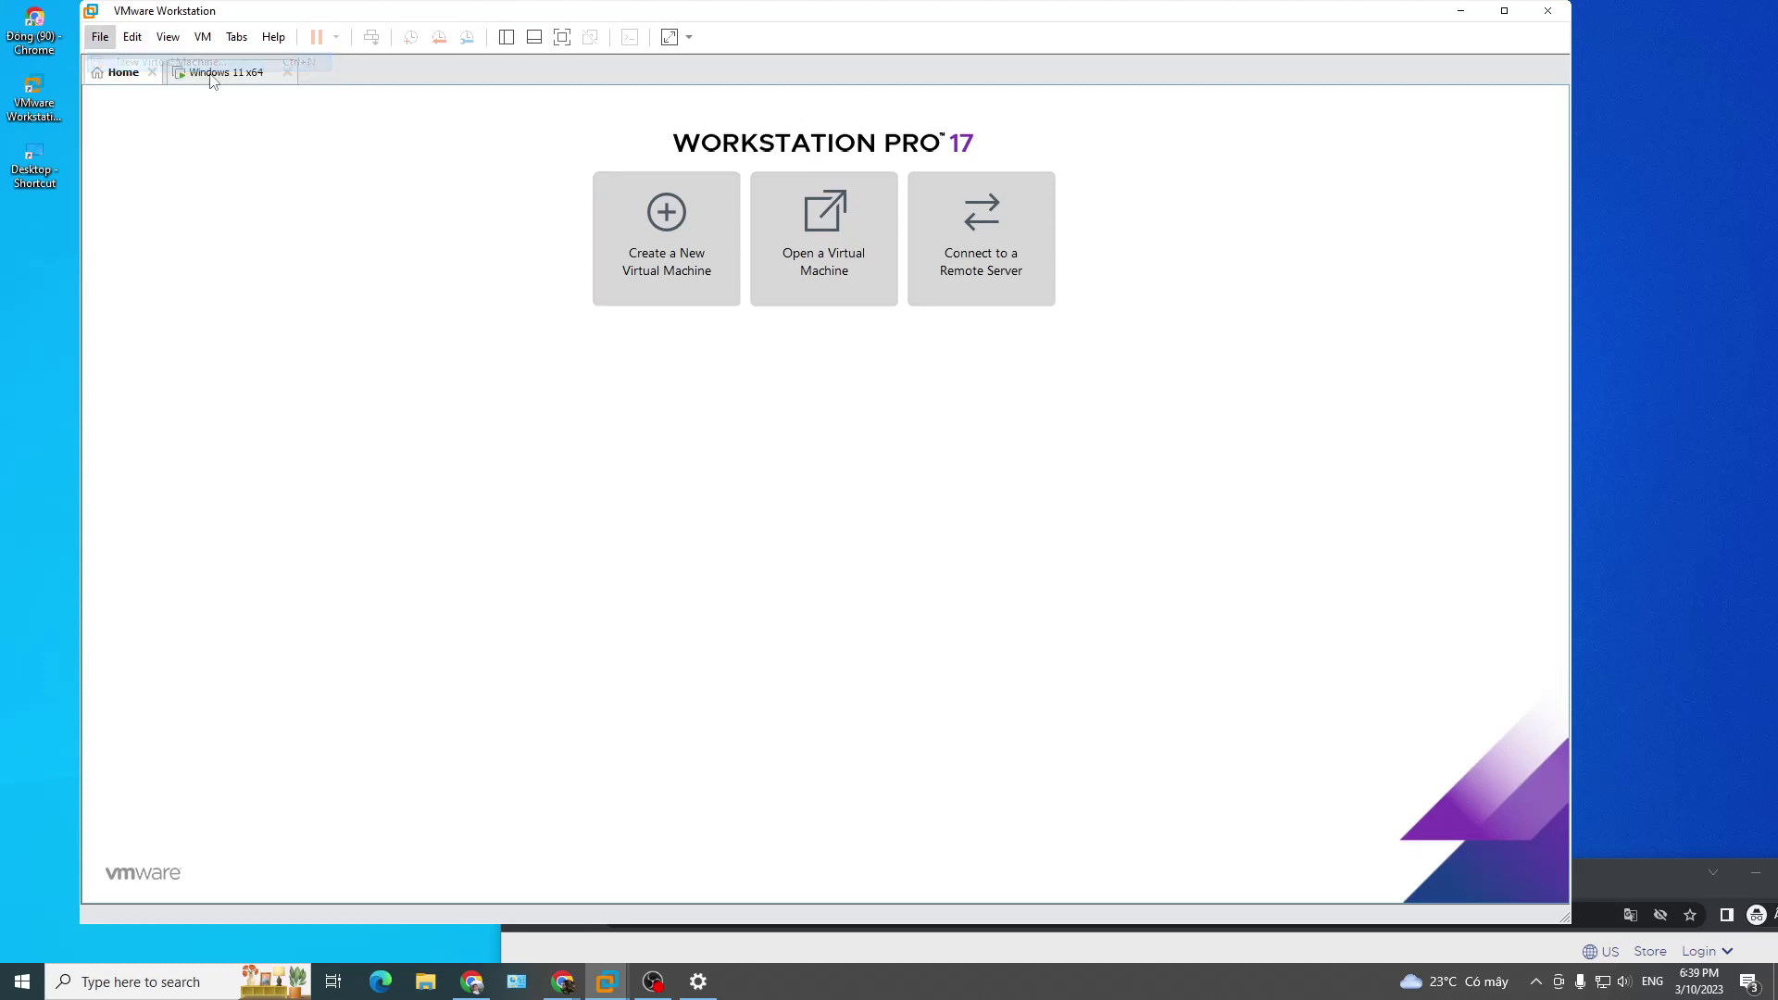
left_click_drag(811, 276, 530, 244)
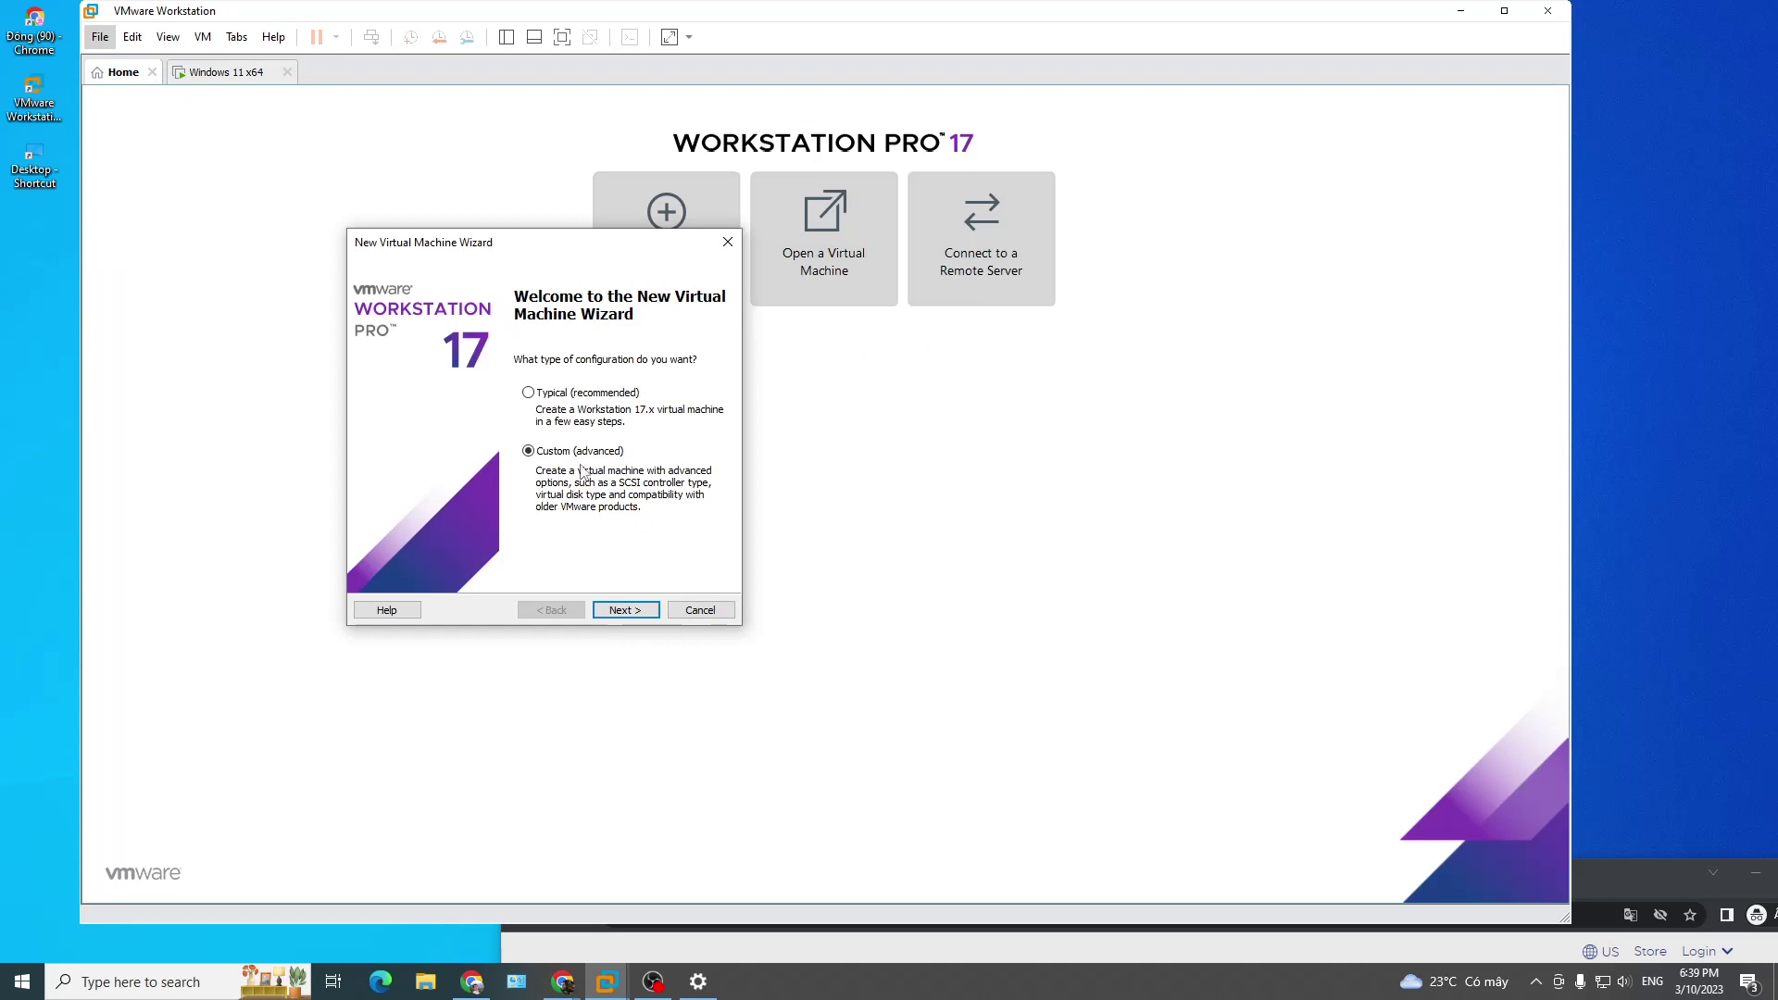
Step: Choose the Custom (advanced) configuration and keep Workstation 17.x as the hardware compatibility
left_click(560, 396)
left_click(558, 456)
left_click(621, 607)
left_click(572, 339)
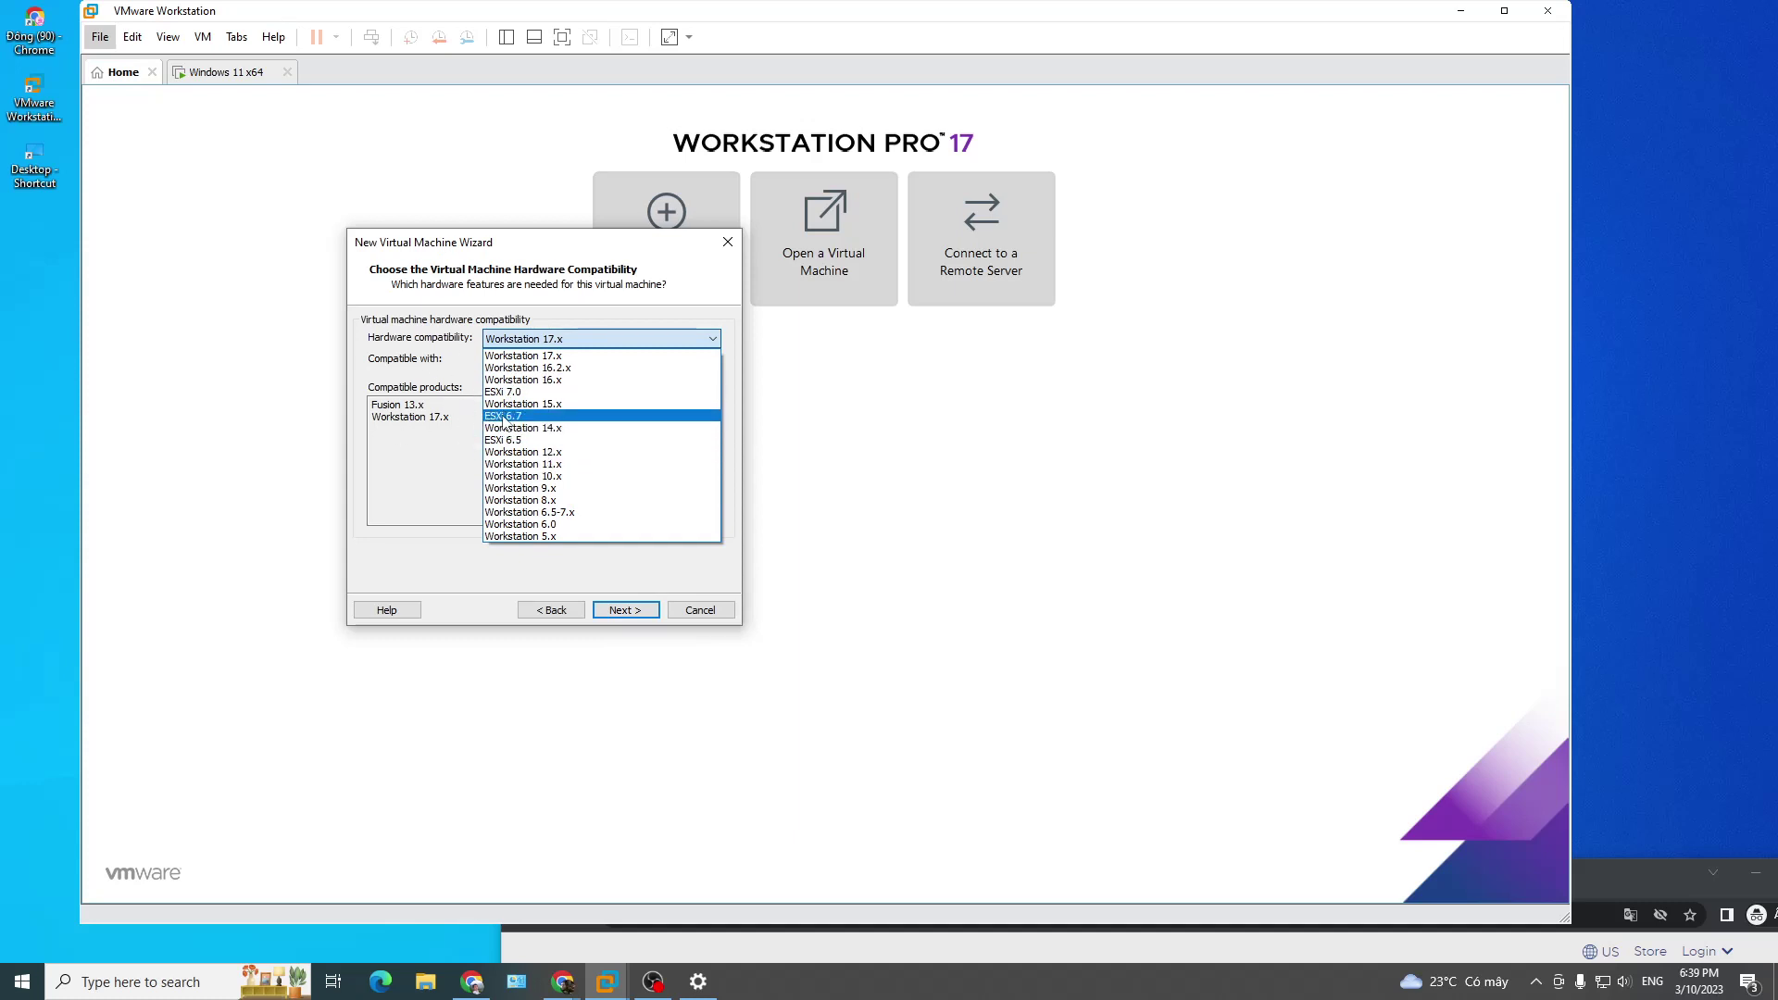
left_click(563, 349)
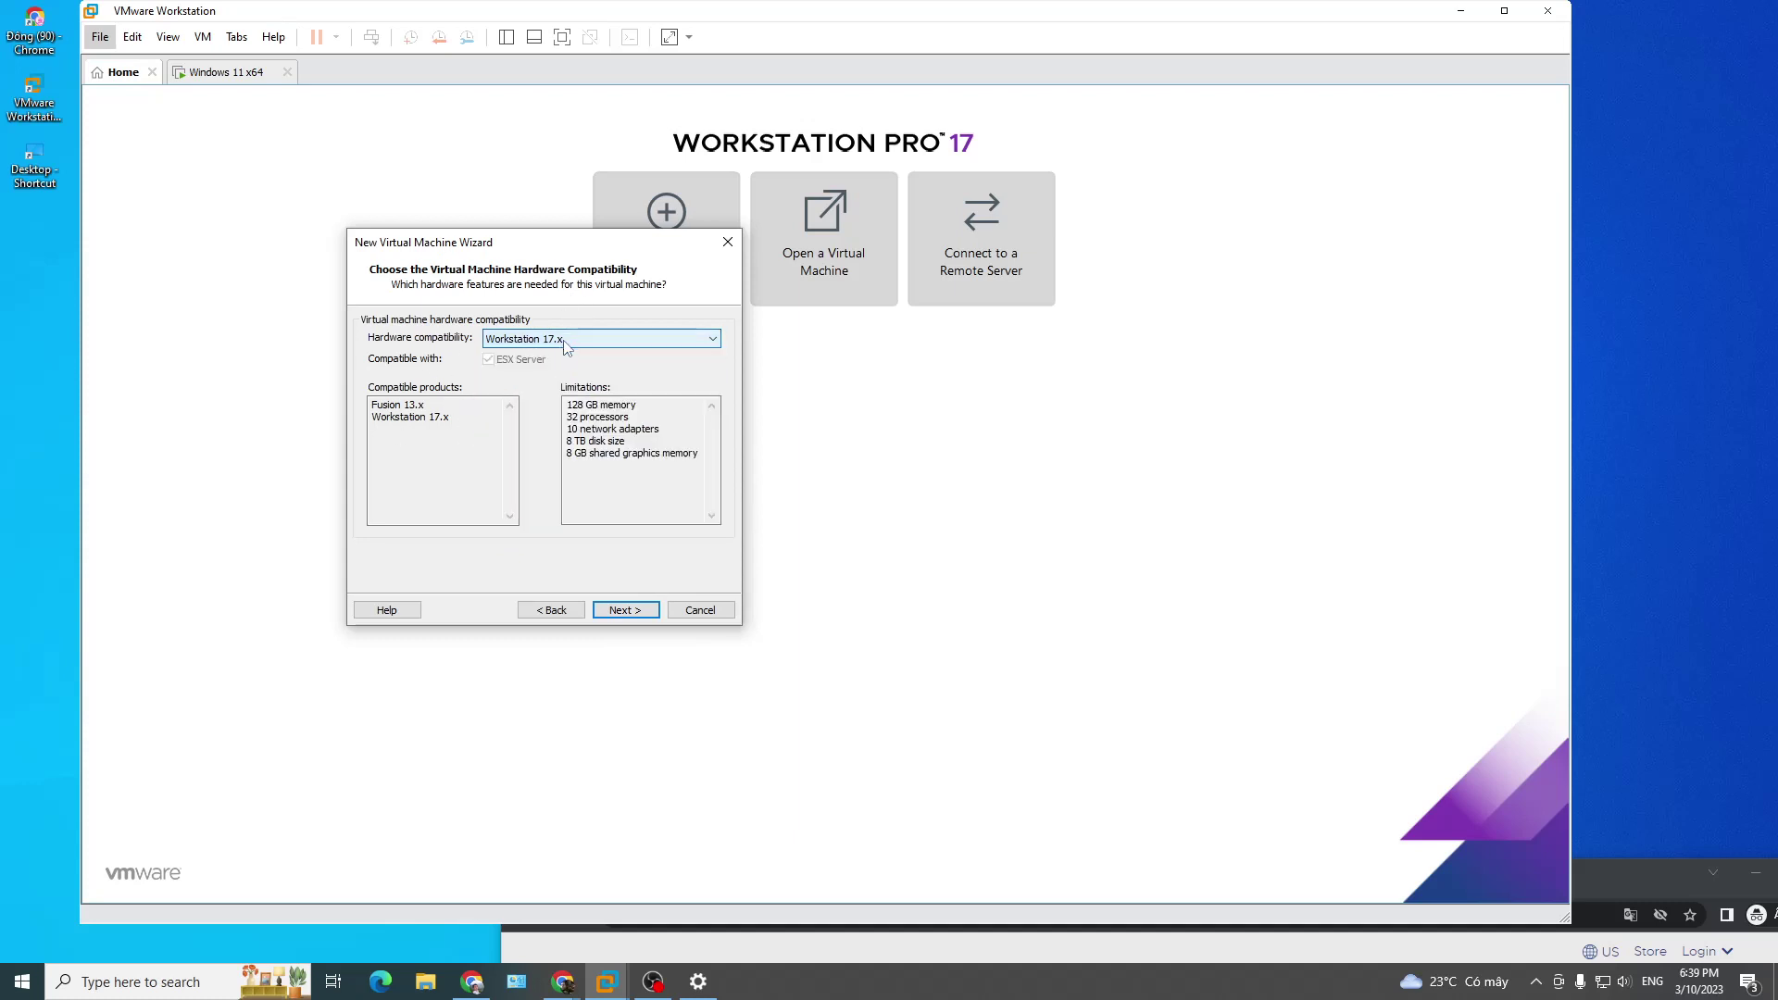
Step: Try Workstation 10.x as the hardware compatibility, and return the setting to Workstation 17.x
left_click(557, 339)
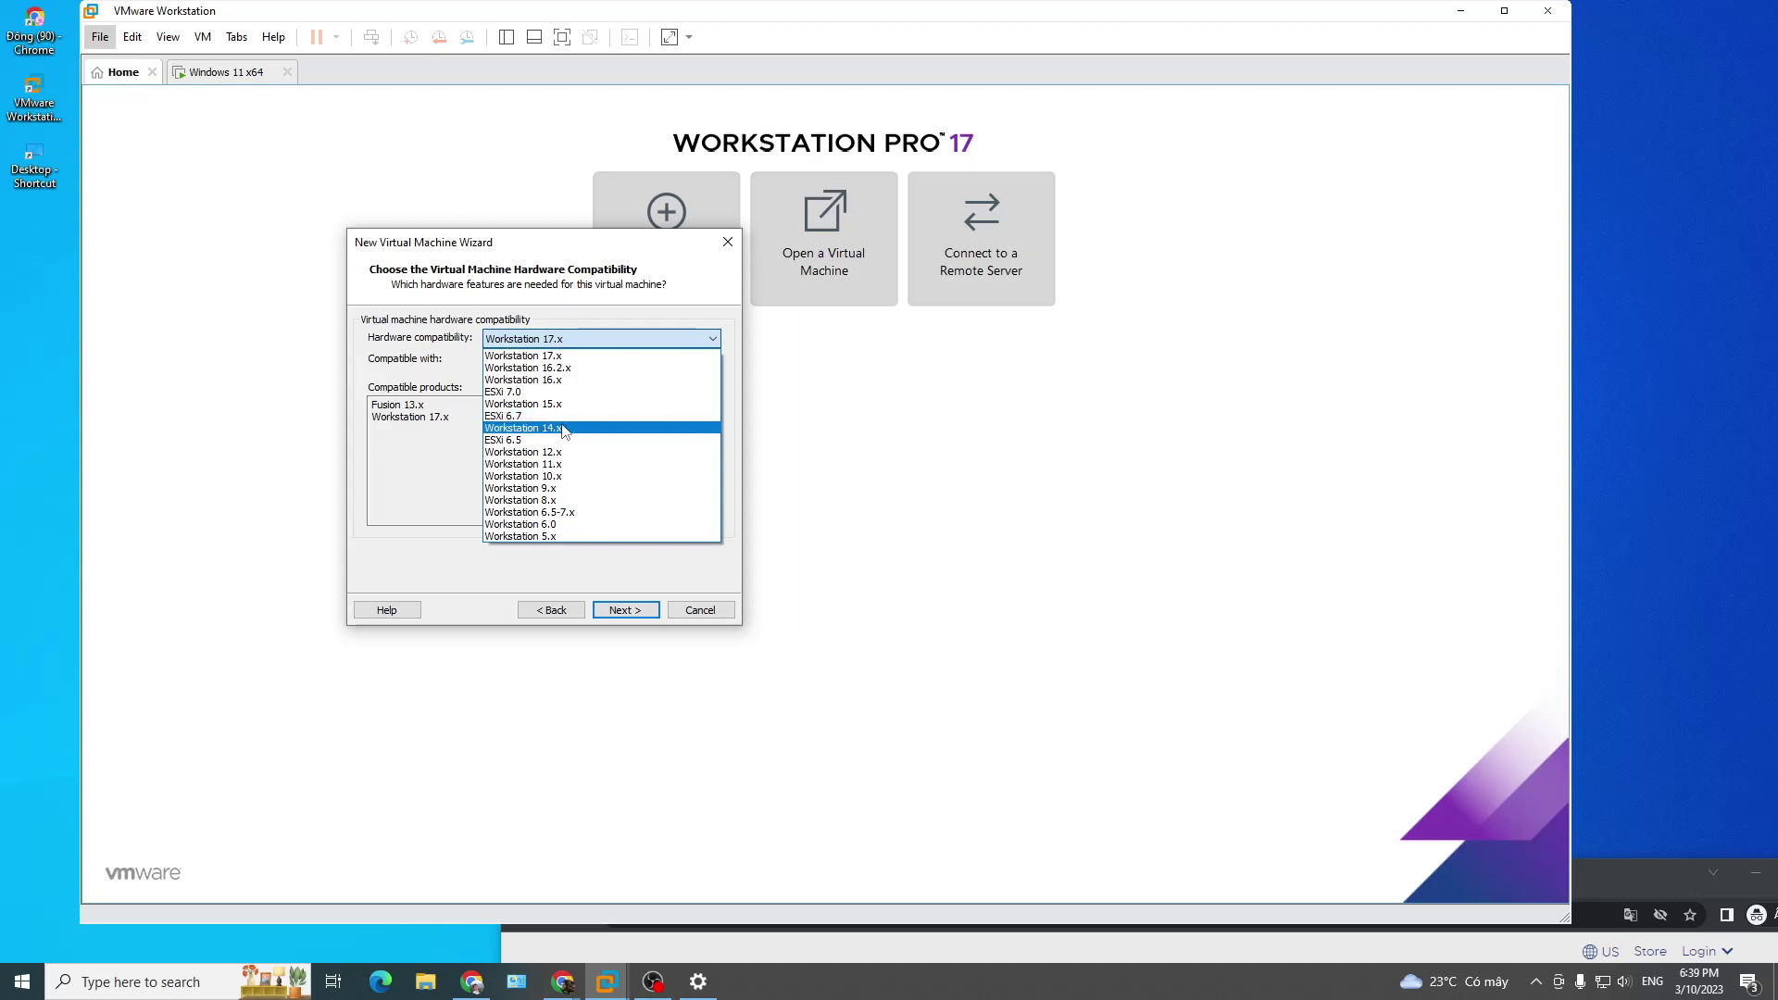
left_click(591, 476)
left_click(556, 337)
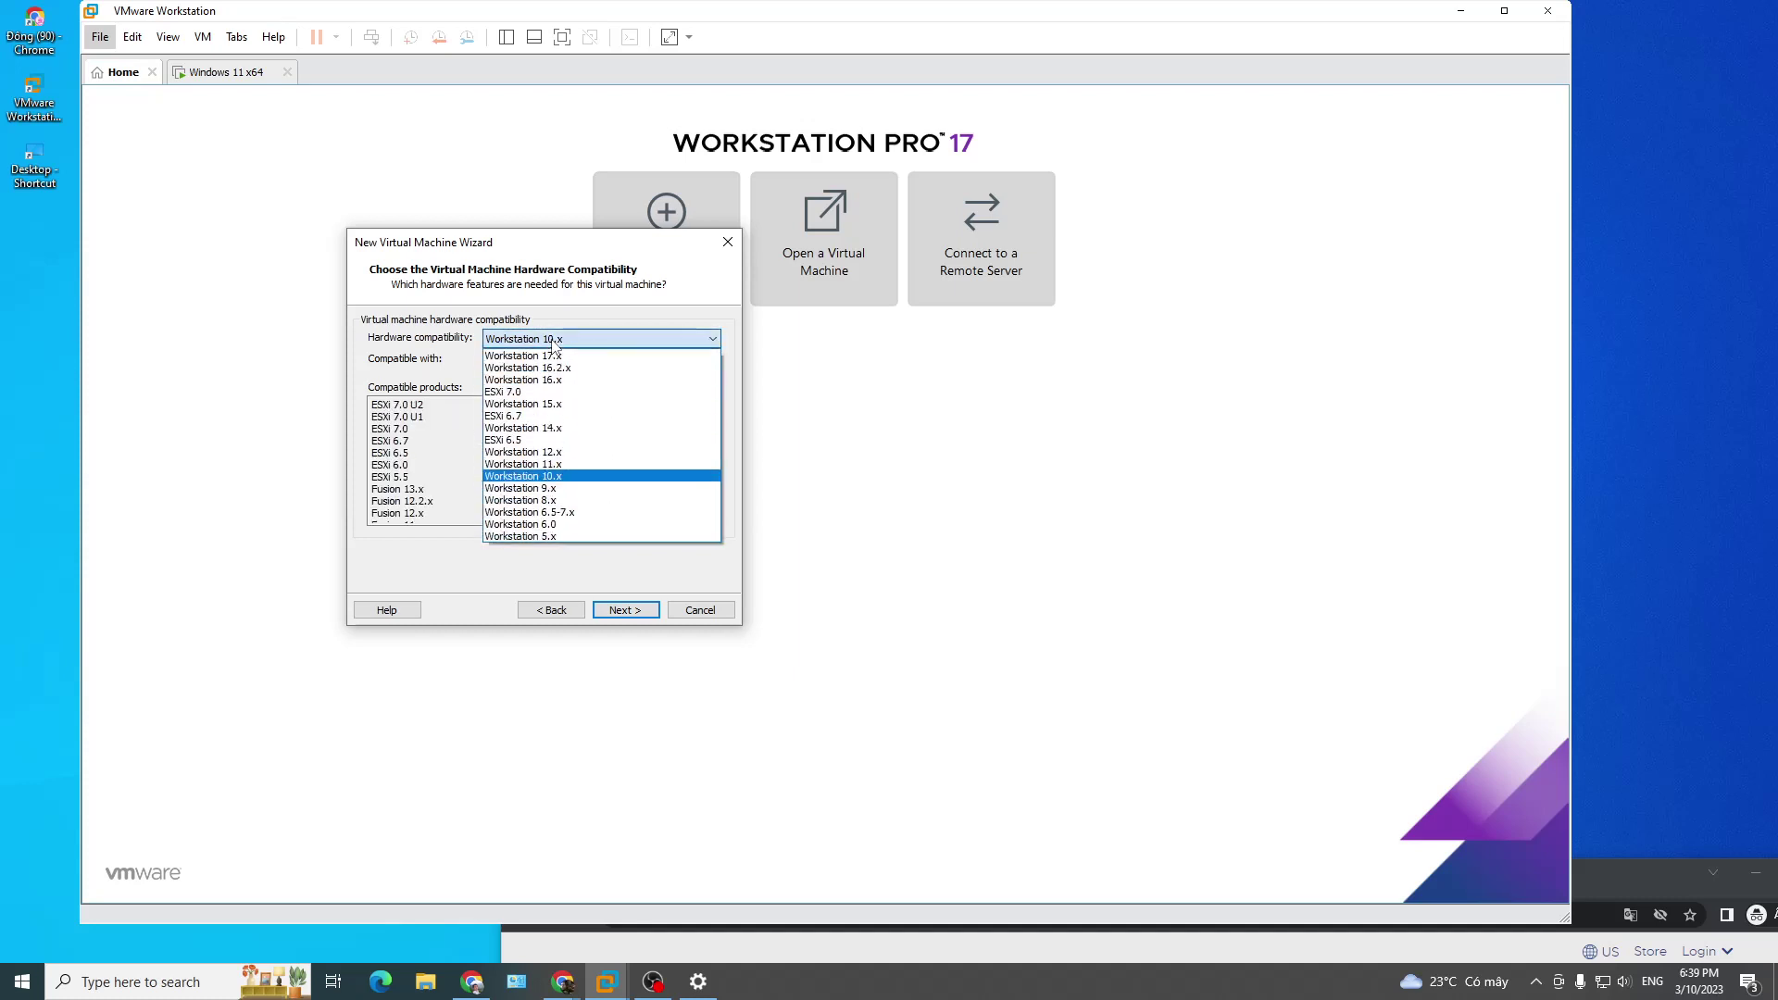
left_click(559, 357)
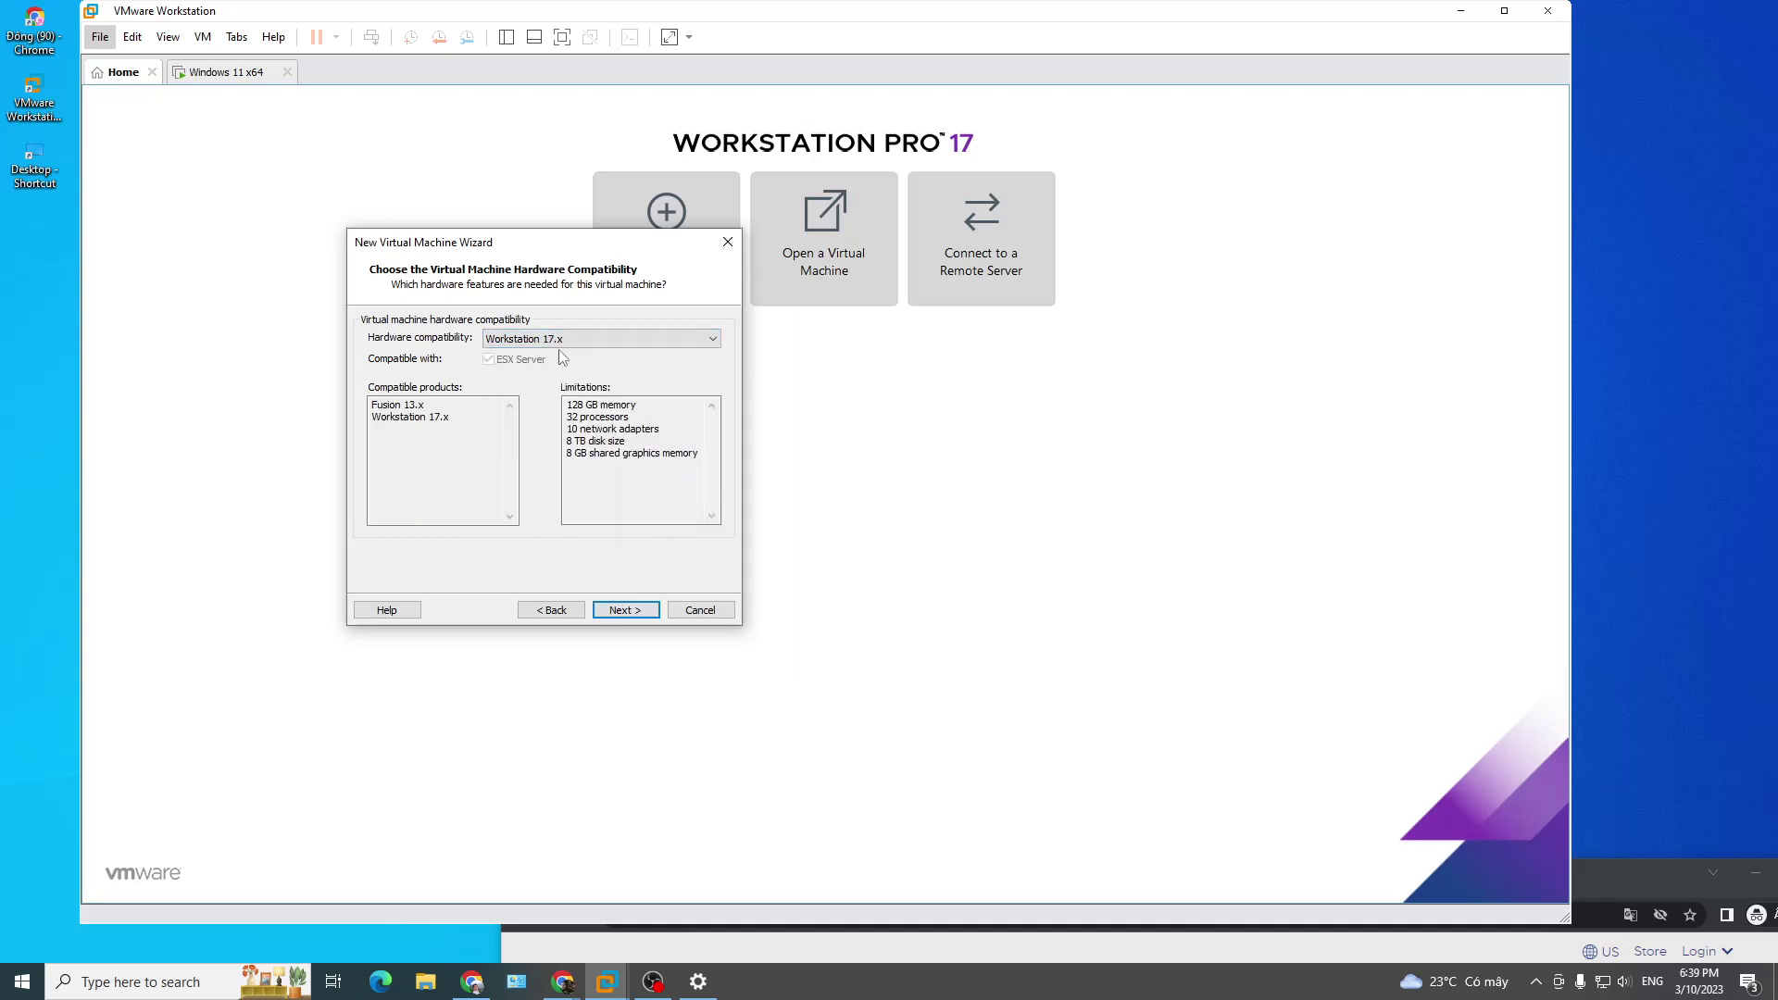
Step: Review the available hardware compatibility versions, keep Workstation 17.x, and continue to the guest operating system installation settings
left_click(564, 339)
left_click(574, 322)
left_click(574, 337)
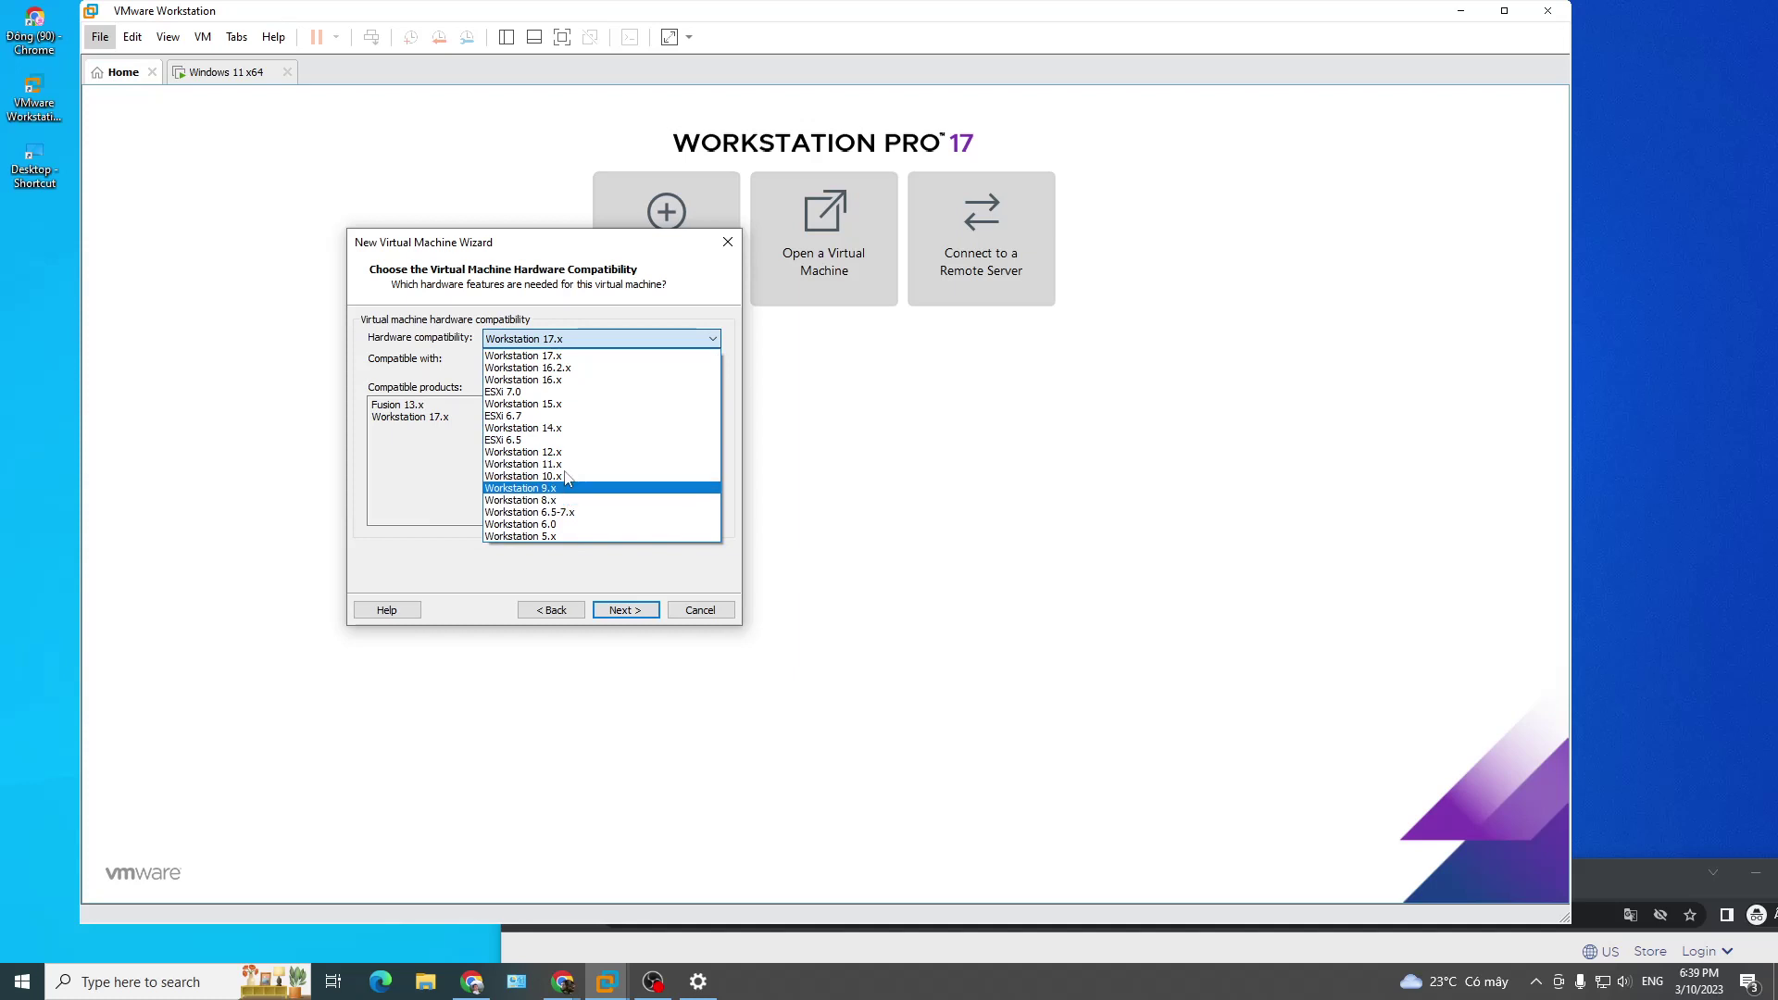
left_click(572, 291)
left_click(566, 338)
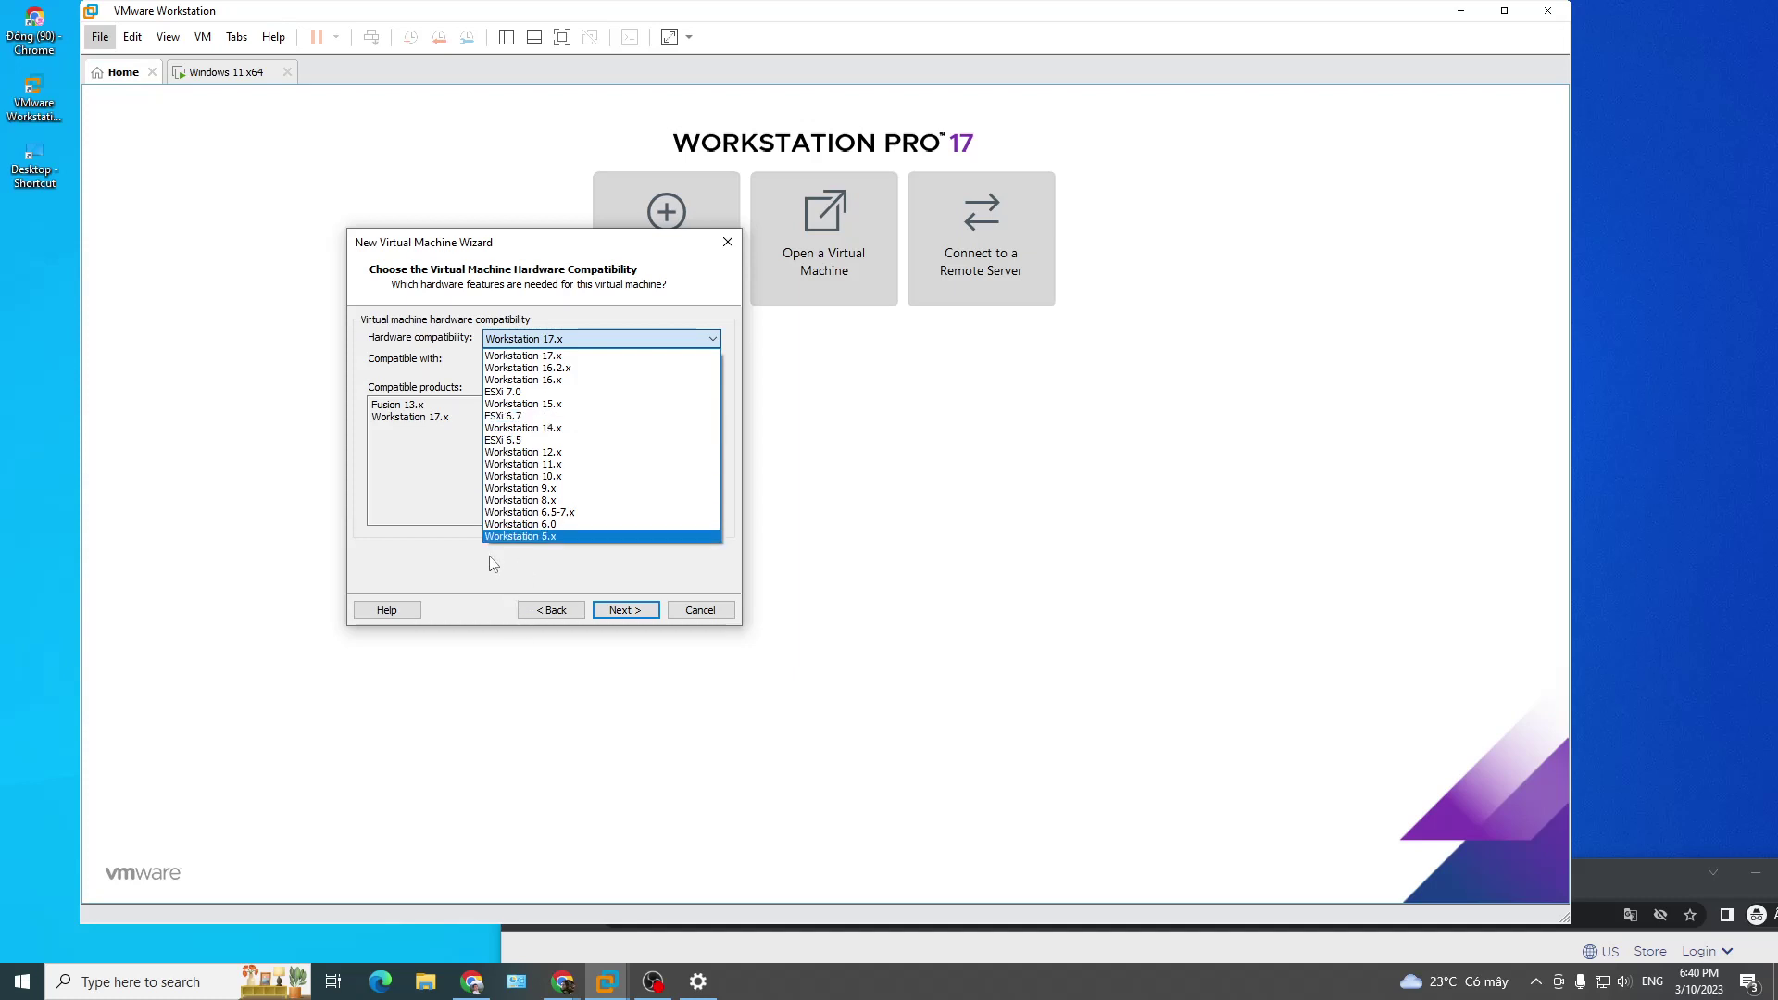
left_click(551, 357)
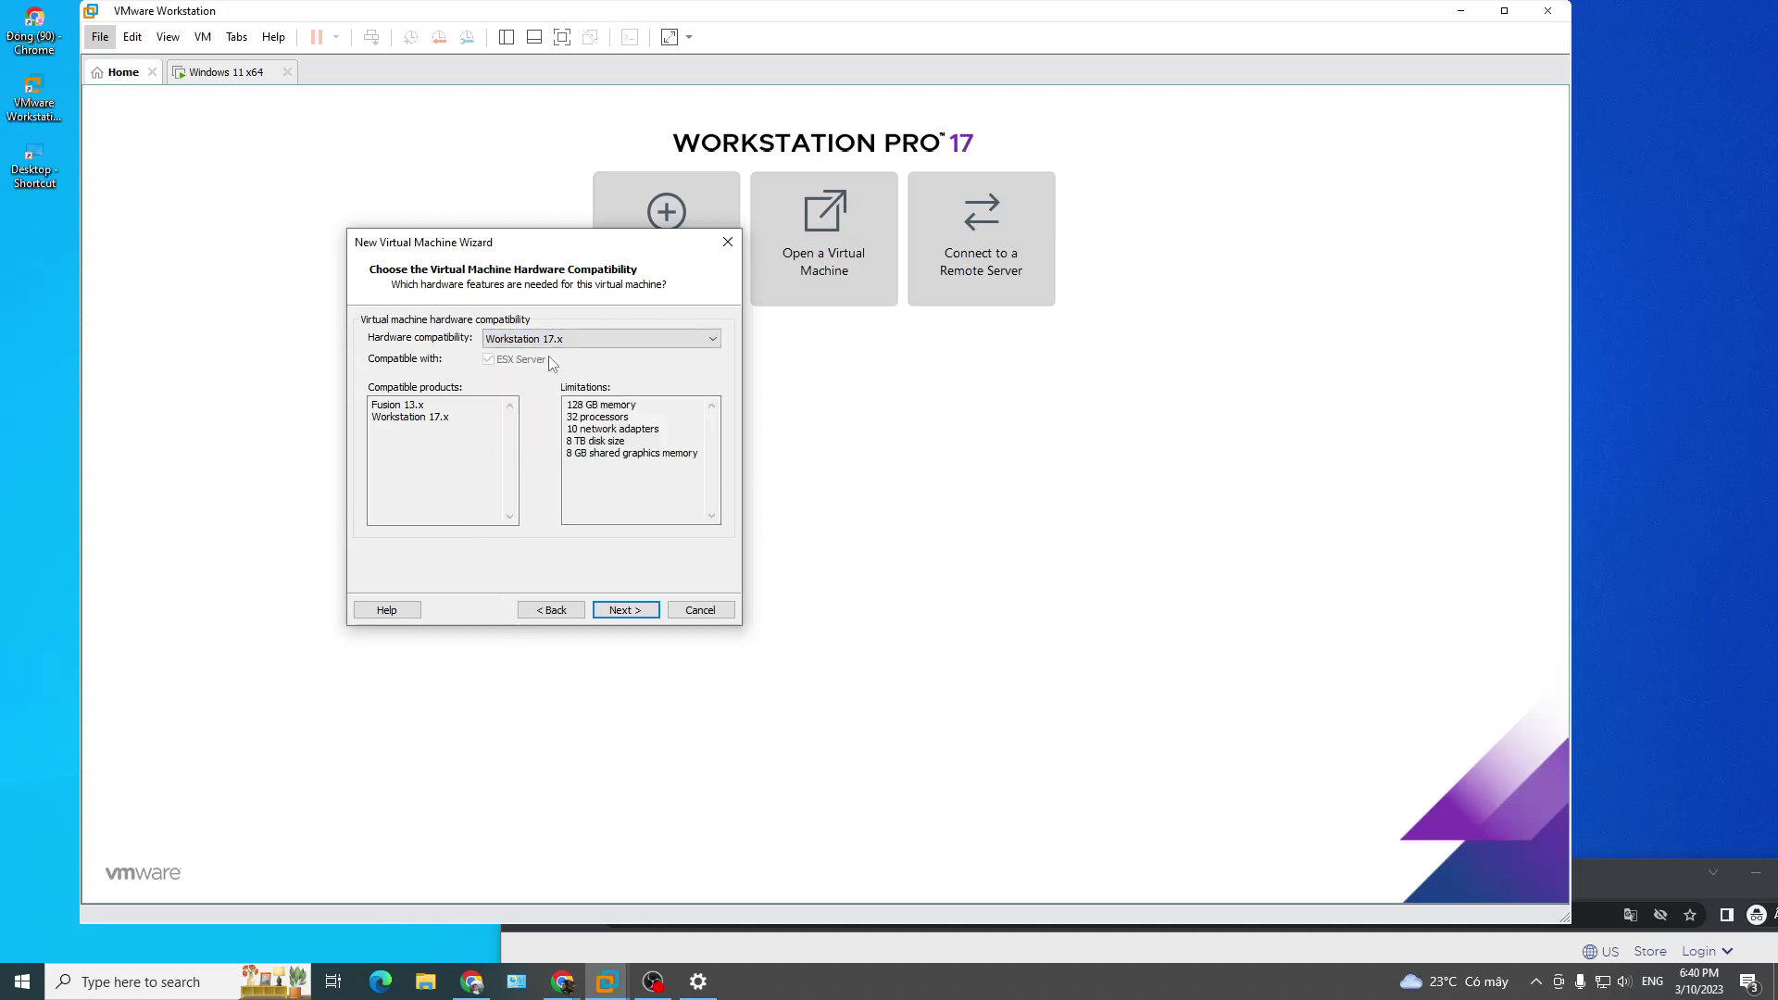
left_click_drag(527, 247, 403, 233)
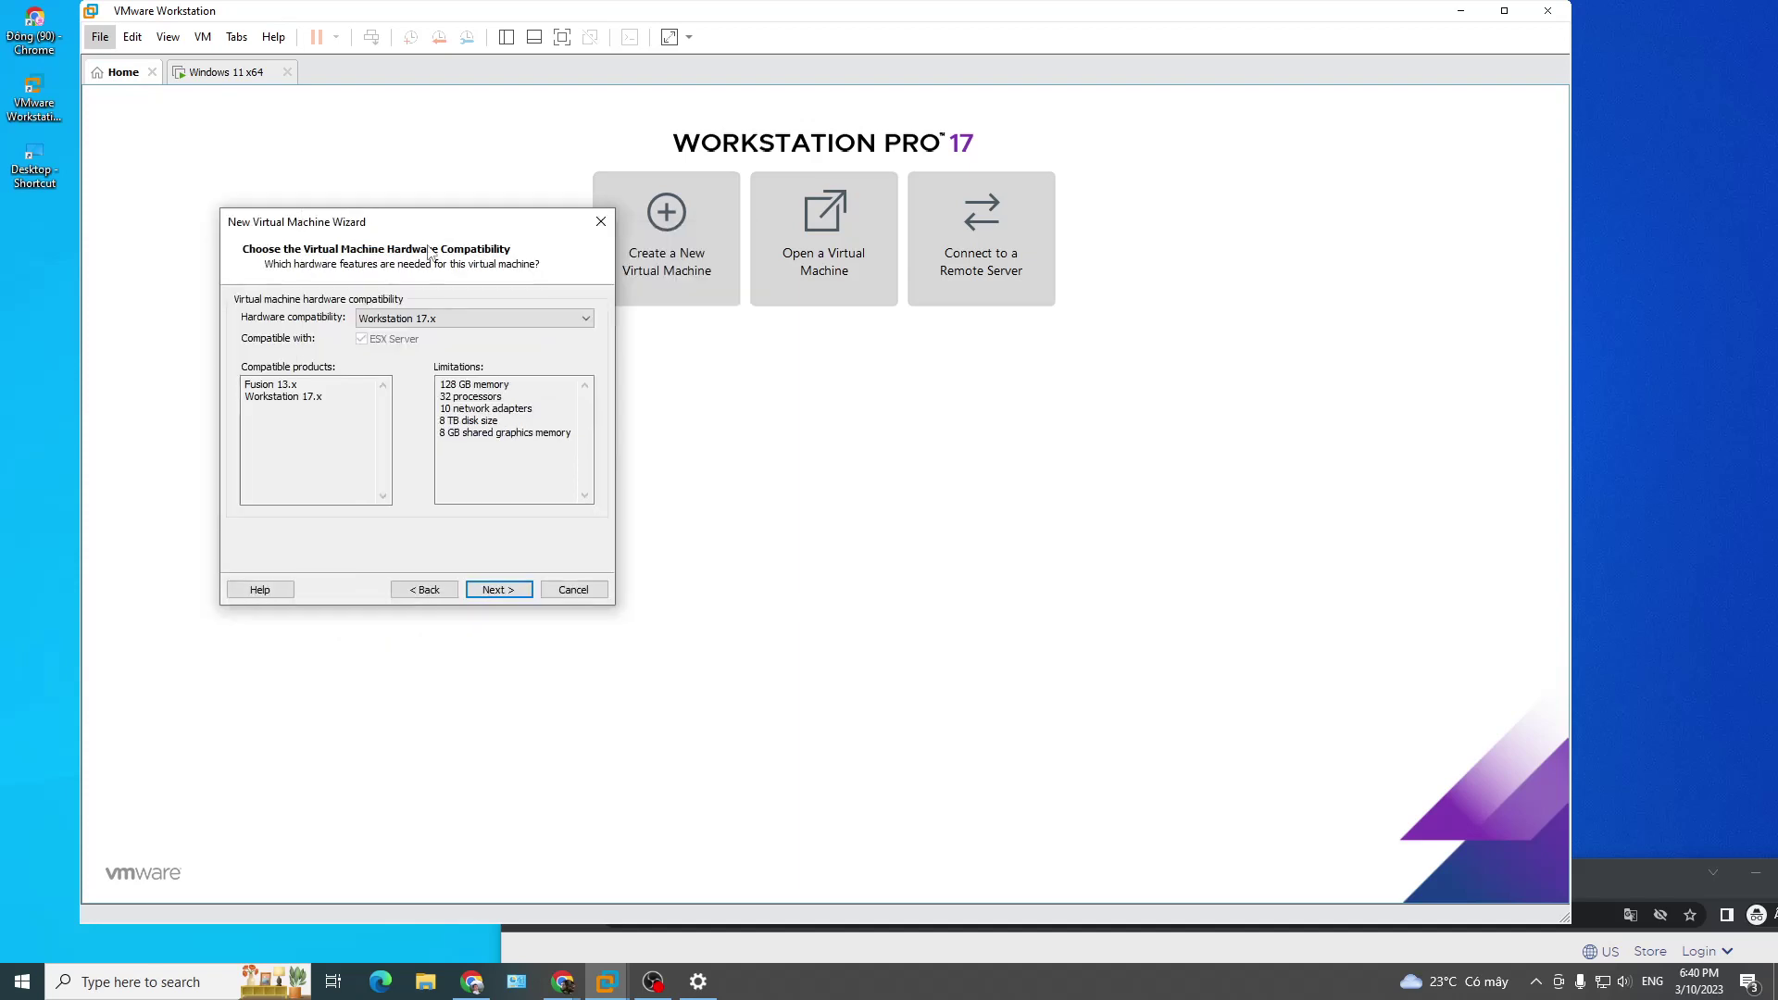
left_click(500, 590)
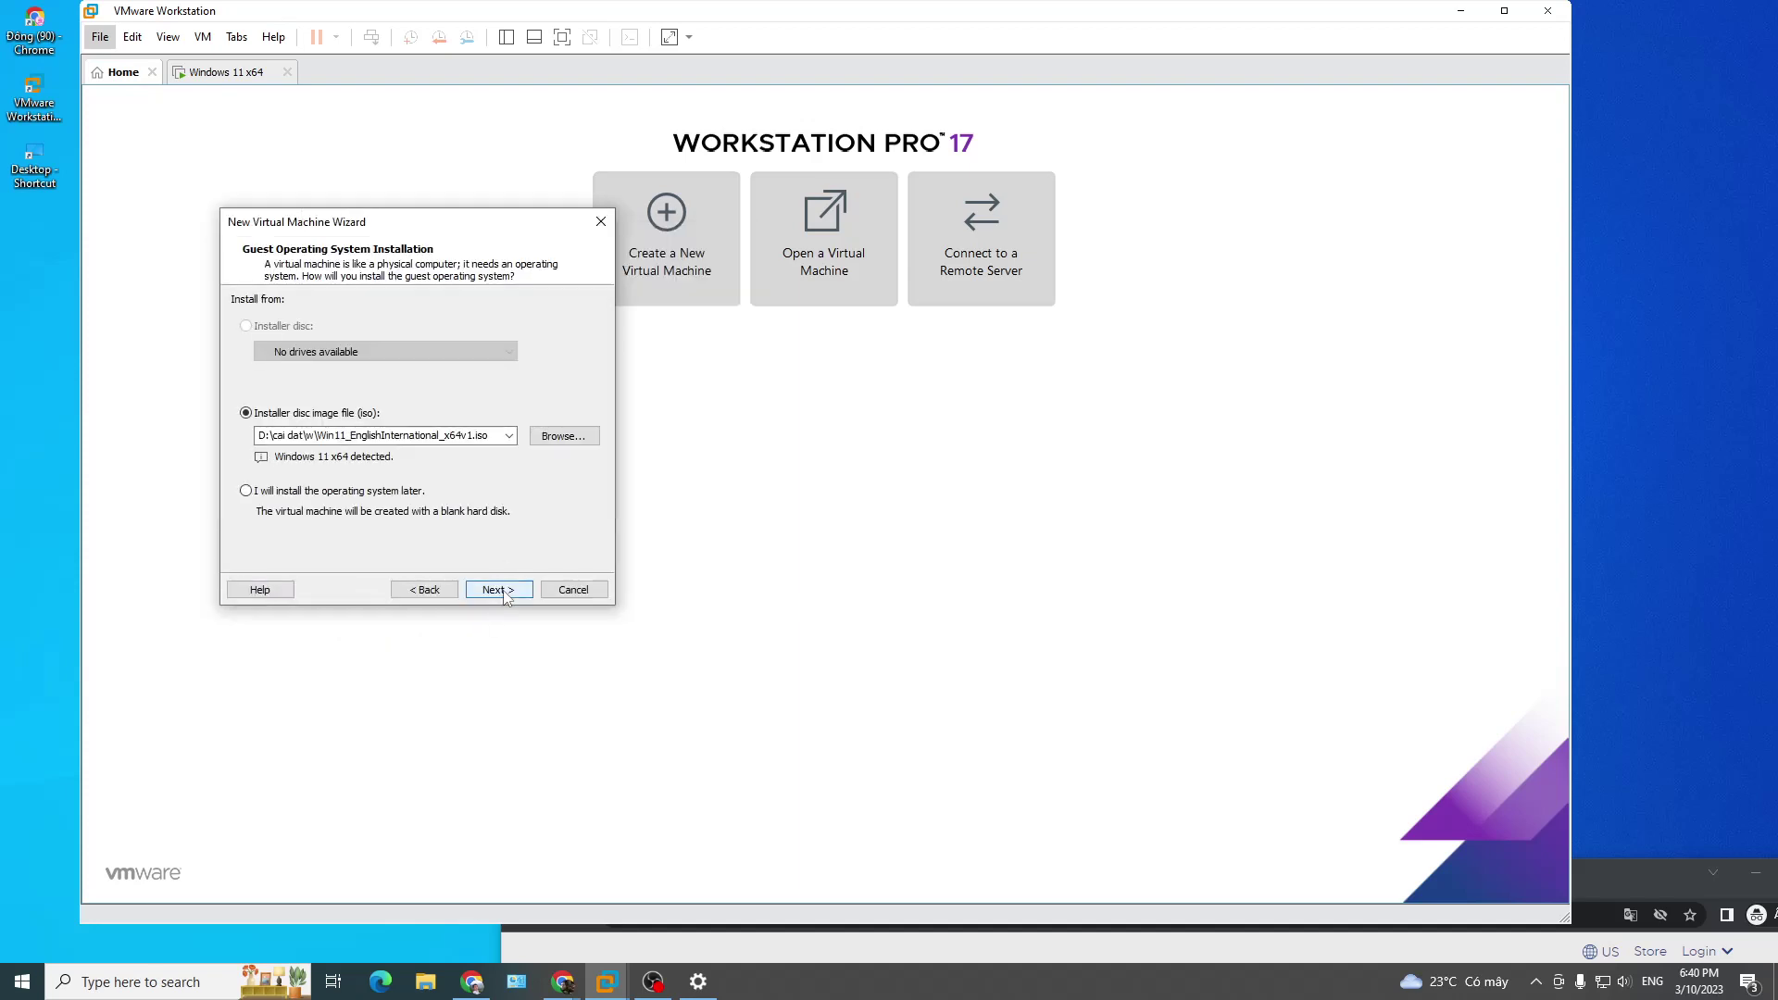
Step: Load the installer disc image en_windows_7_ultimate_with_sp1_x86_dvd_u_677460 from D:\cai dat\w
left_click(565, 437)
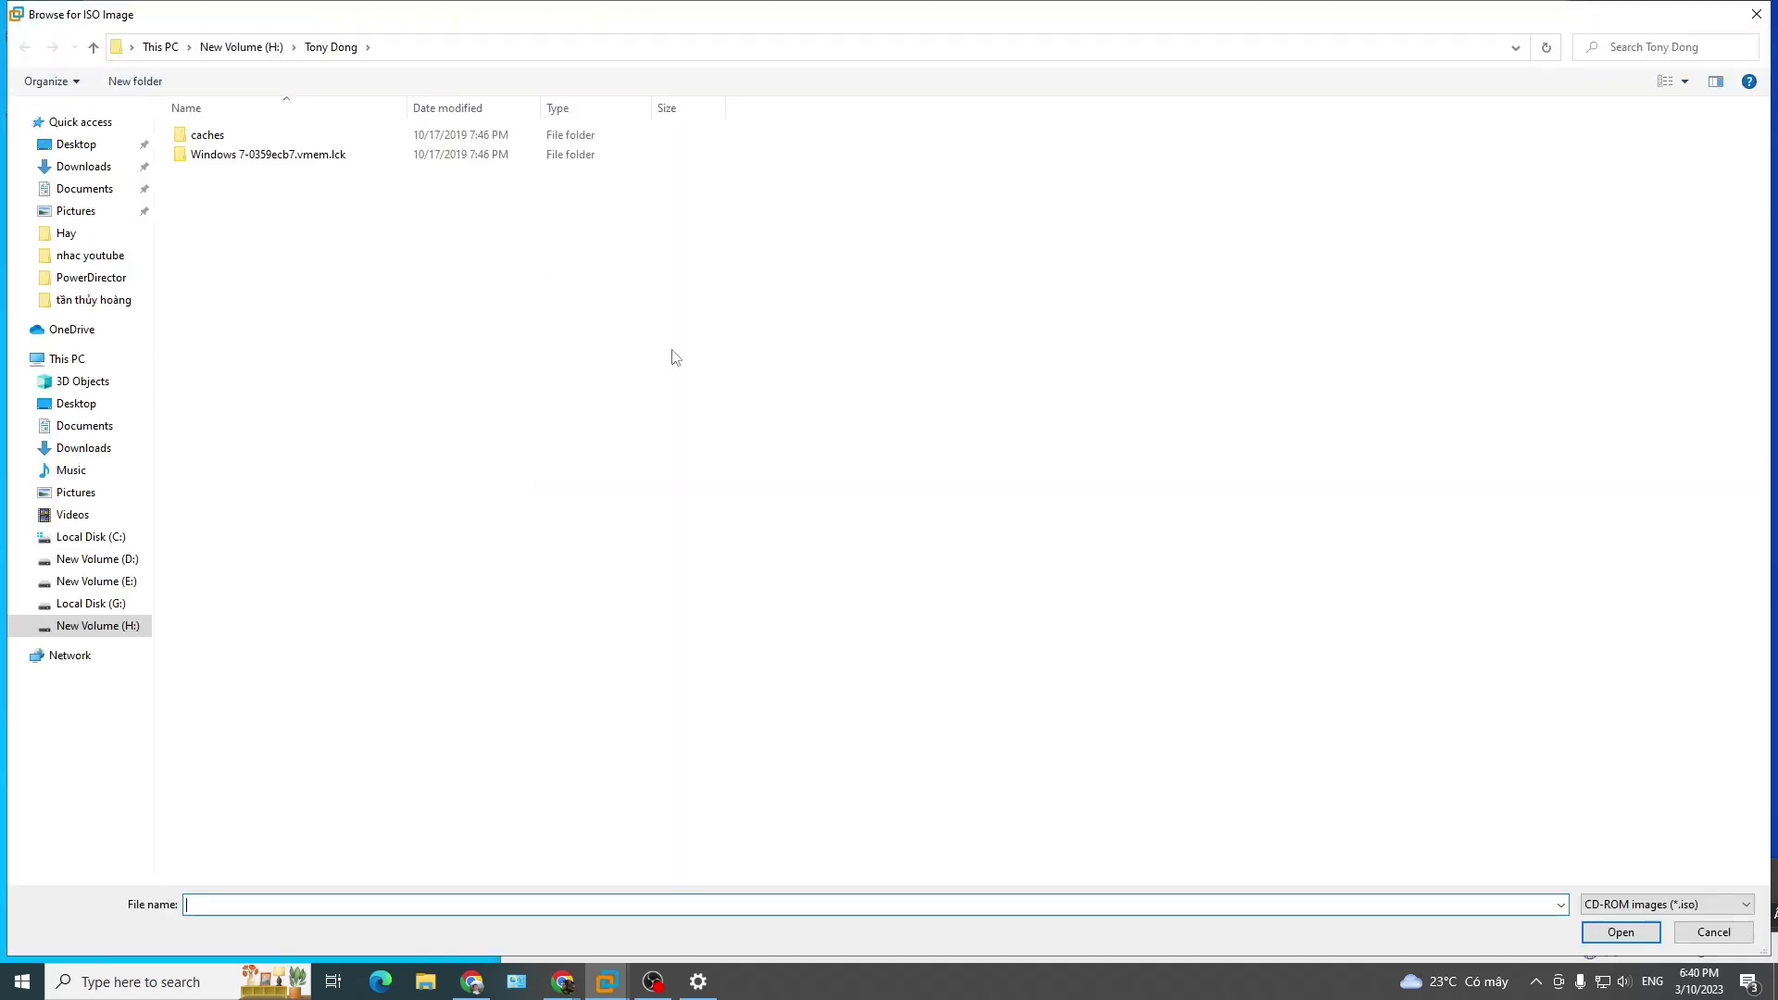
left_click(93, 560)
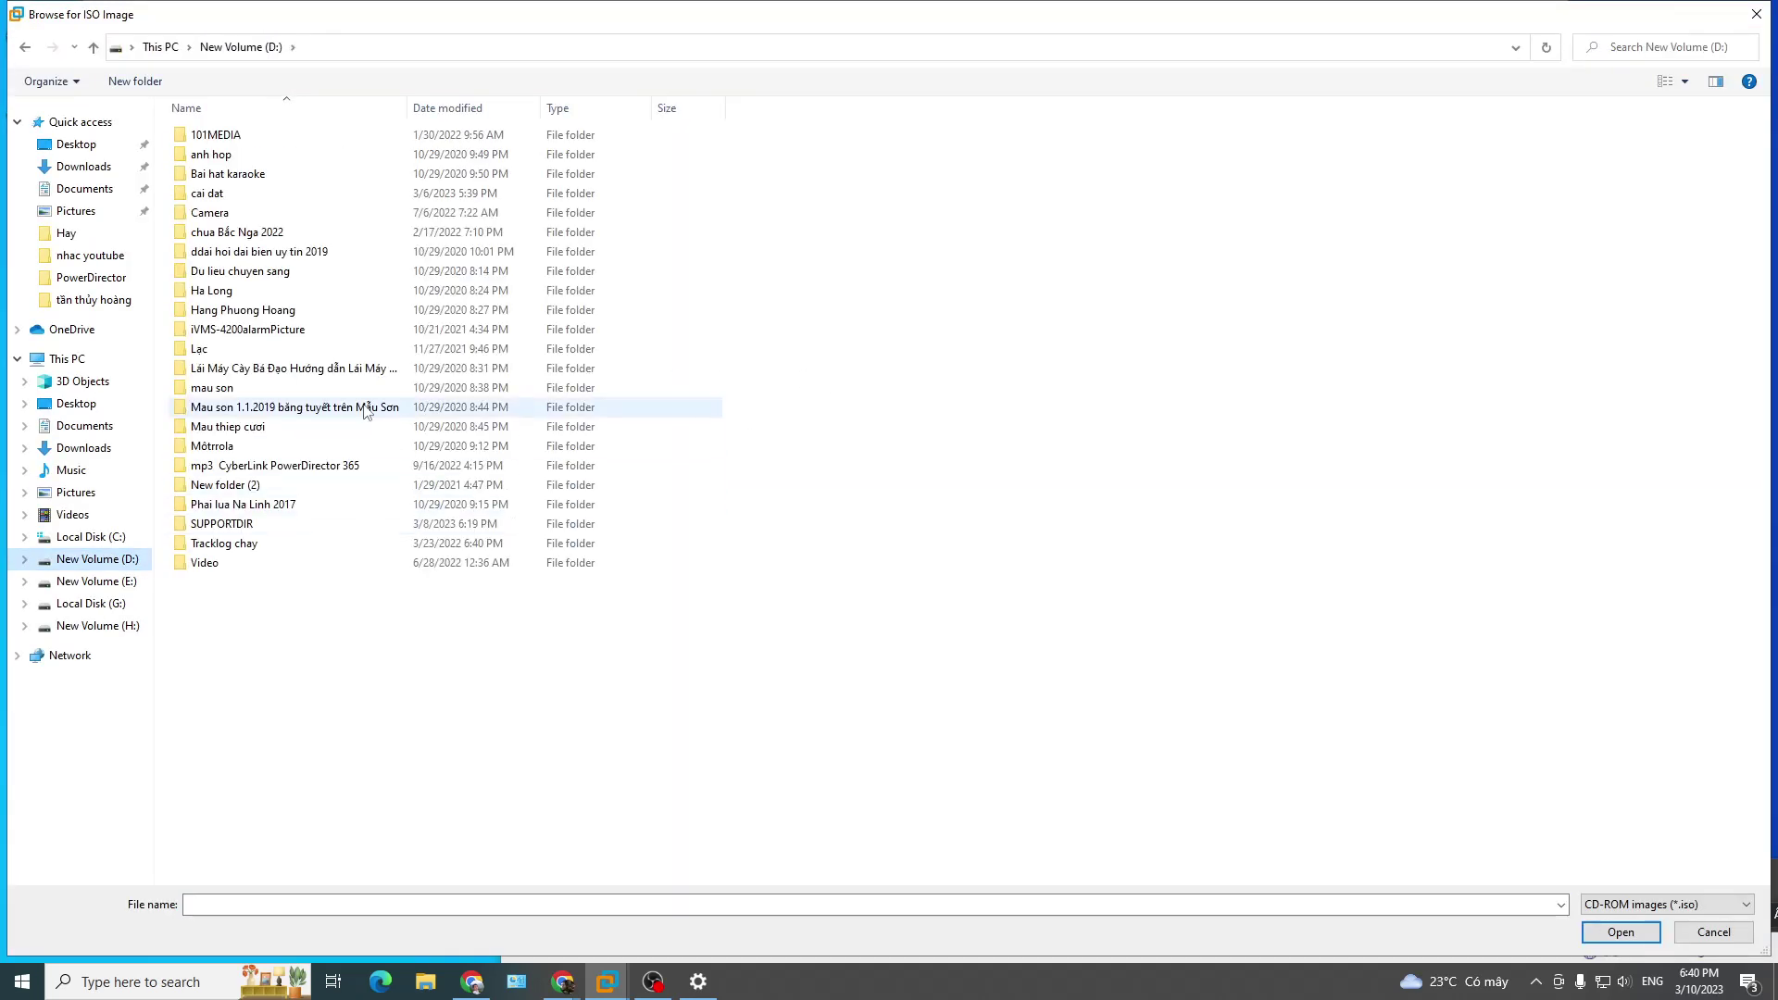
double_click(212, 195)
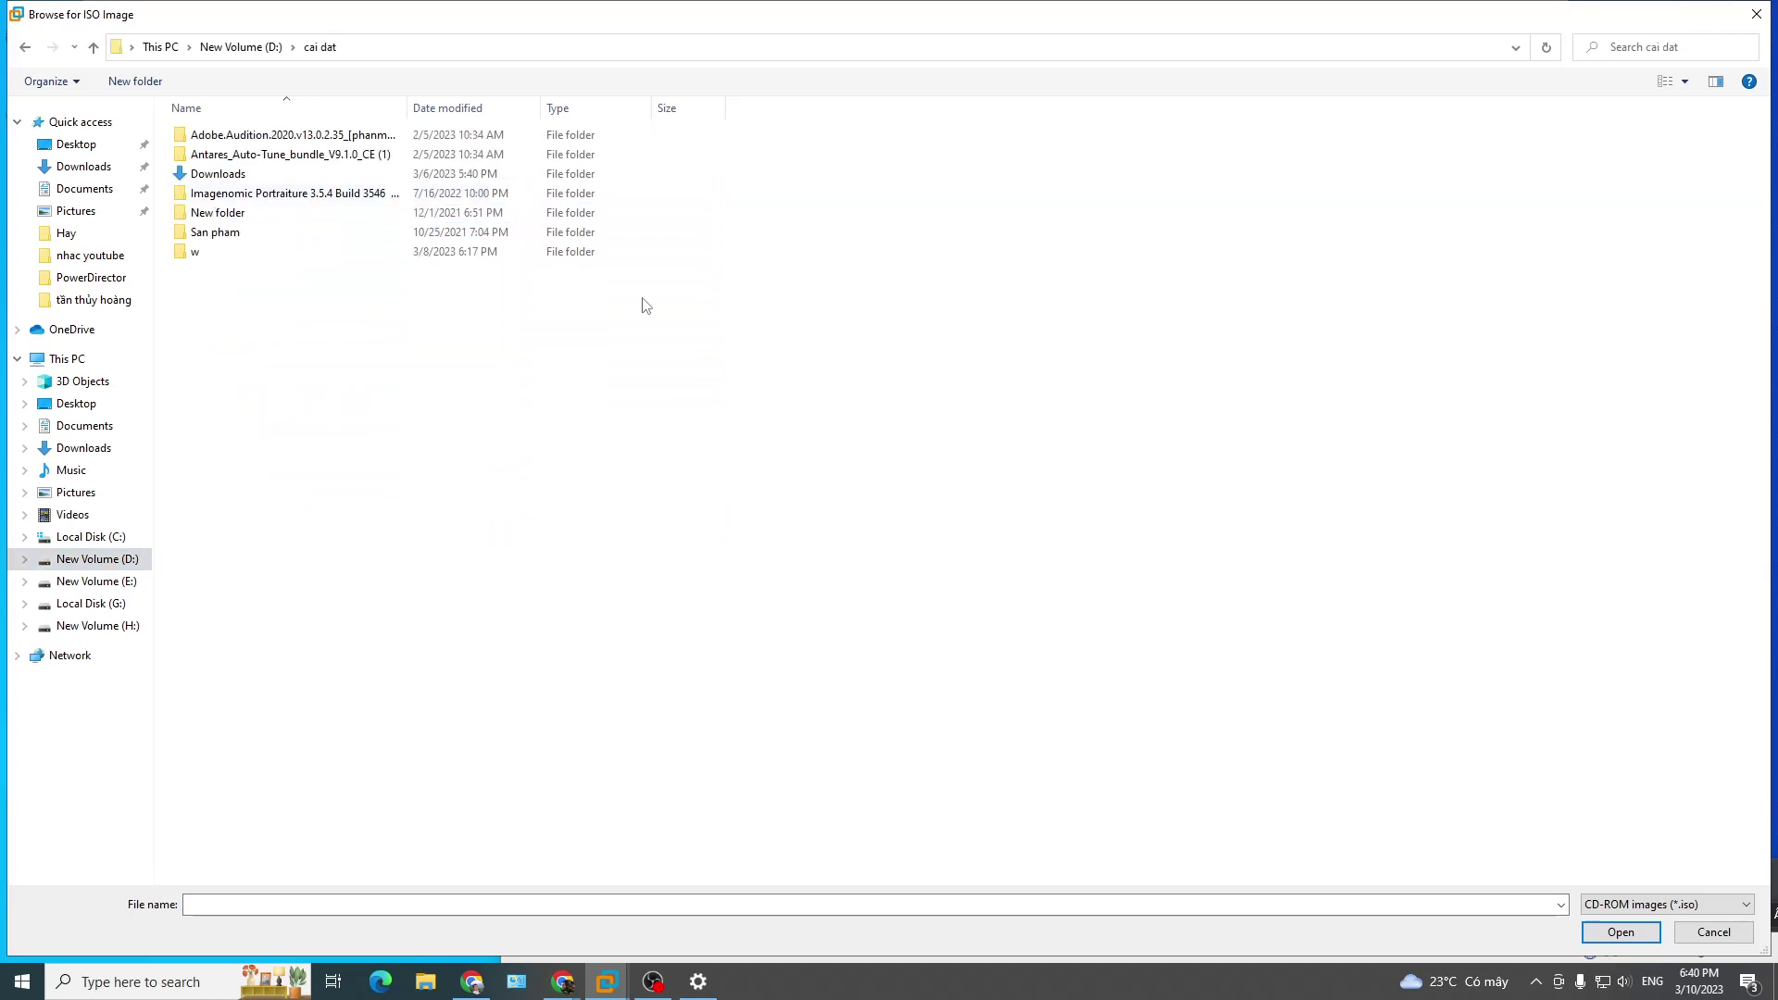
double_click(242, 252)
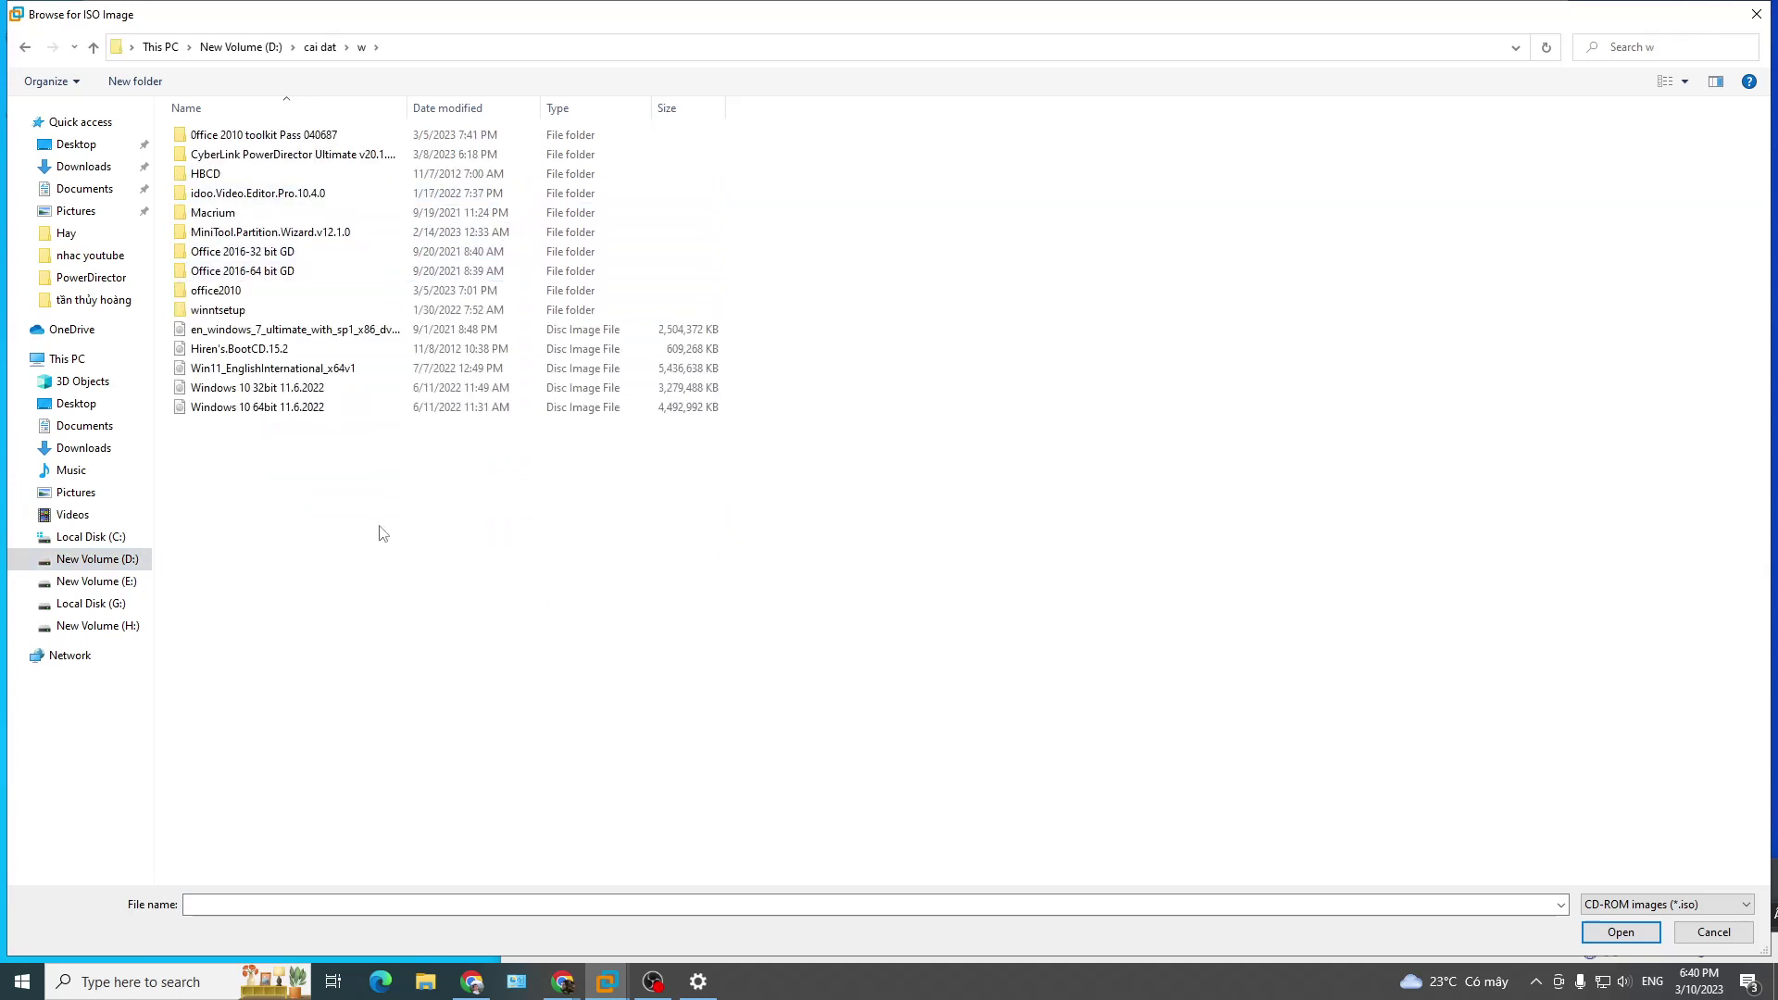
left_click(315, 335)
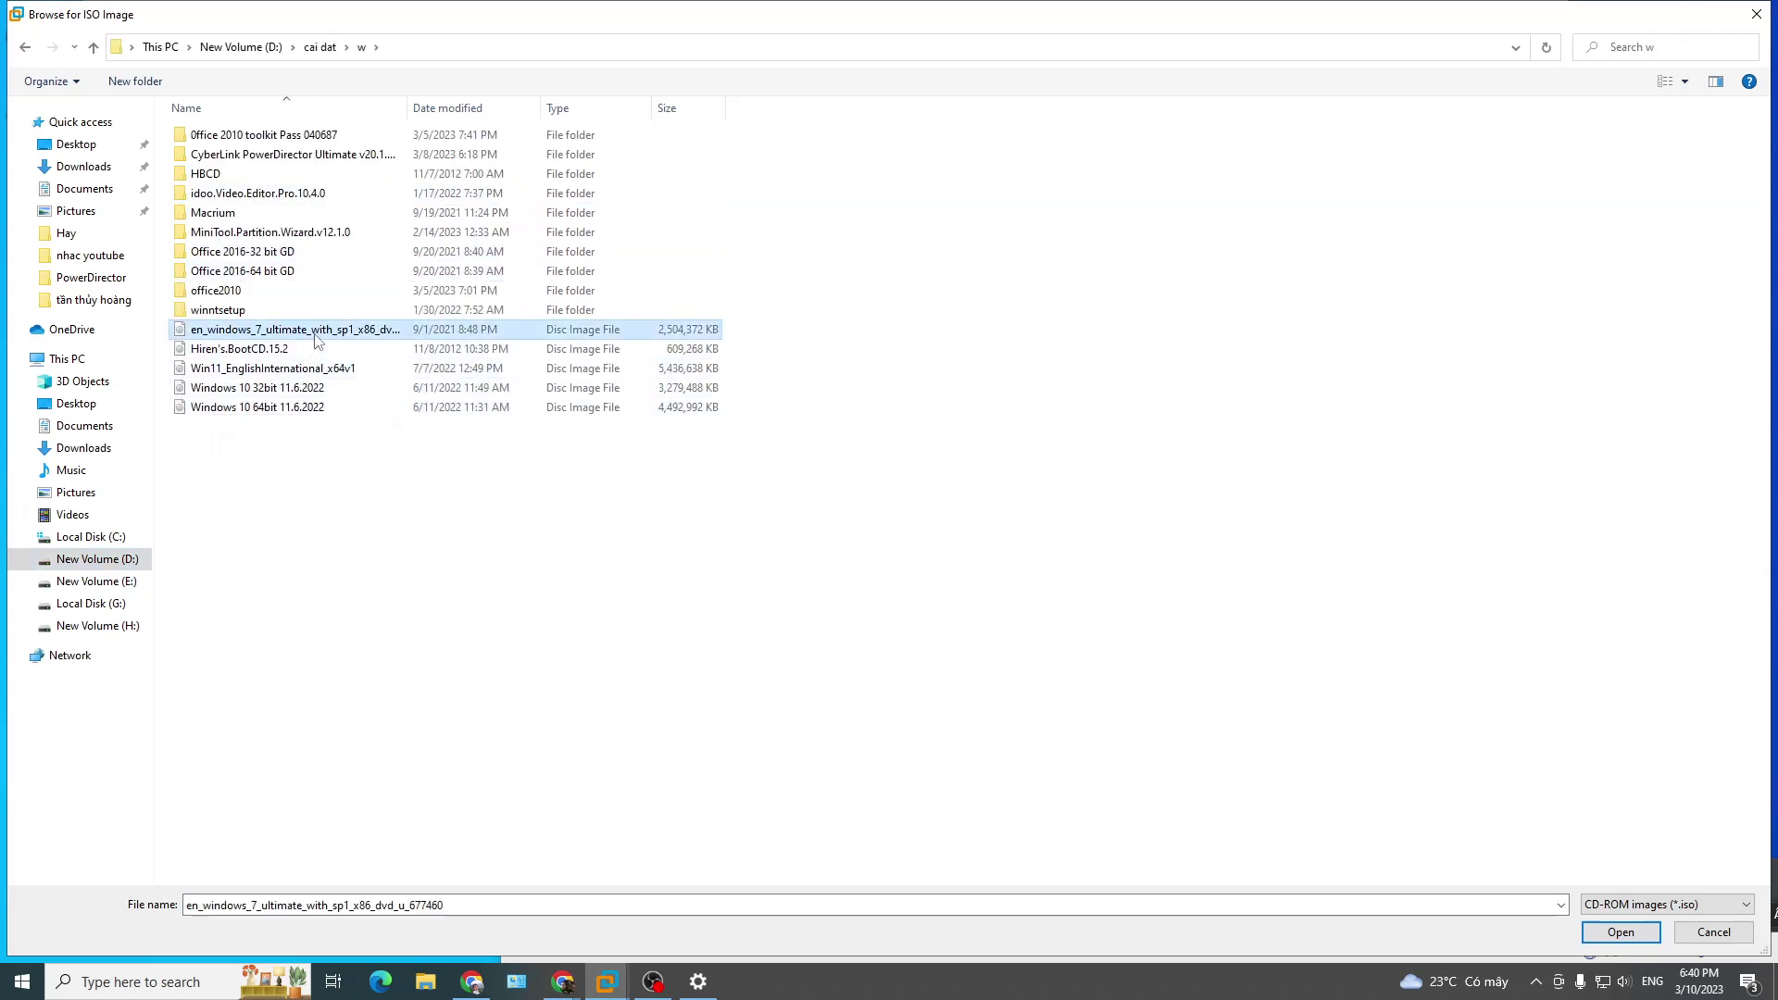
double_click(314, 332)
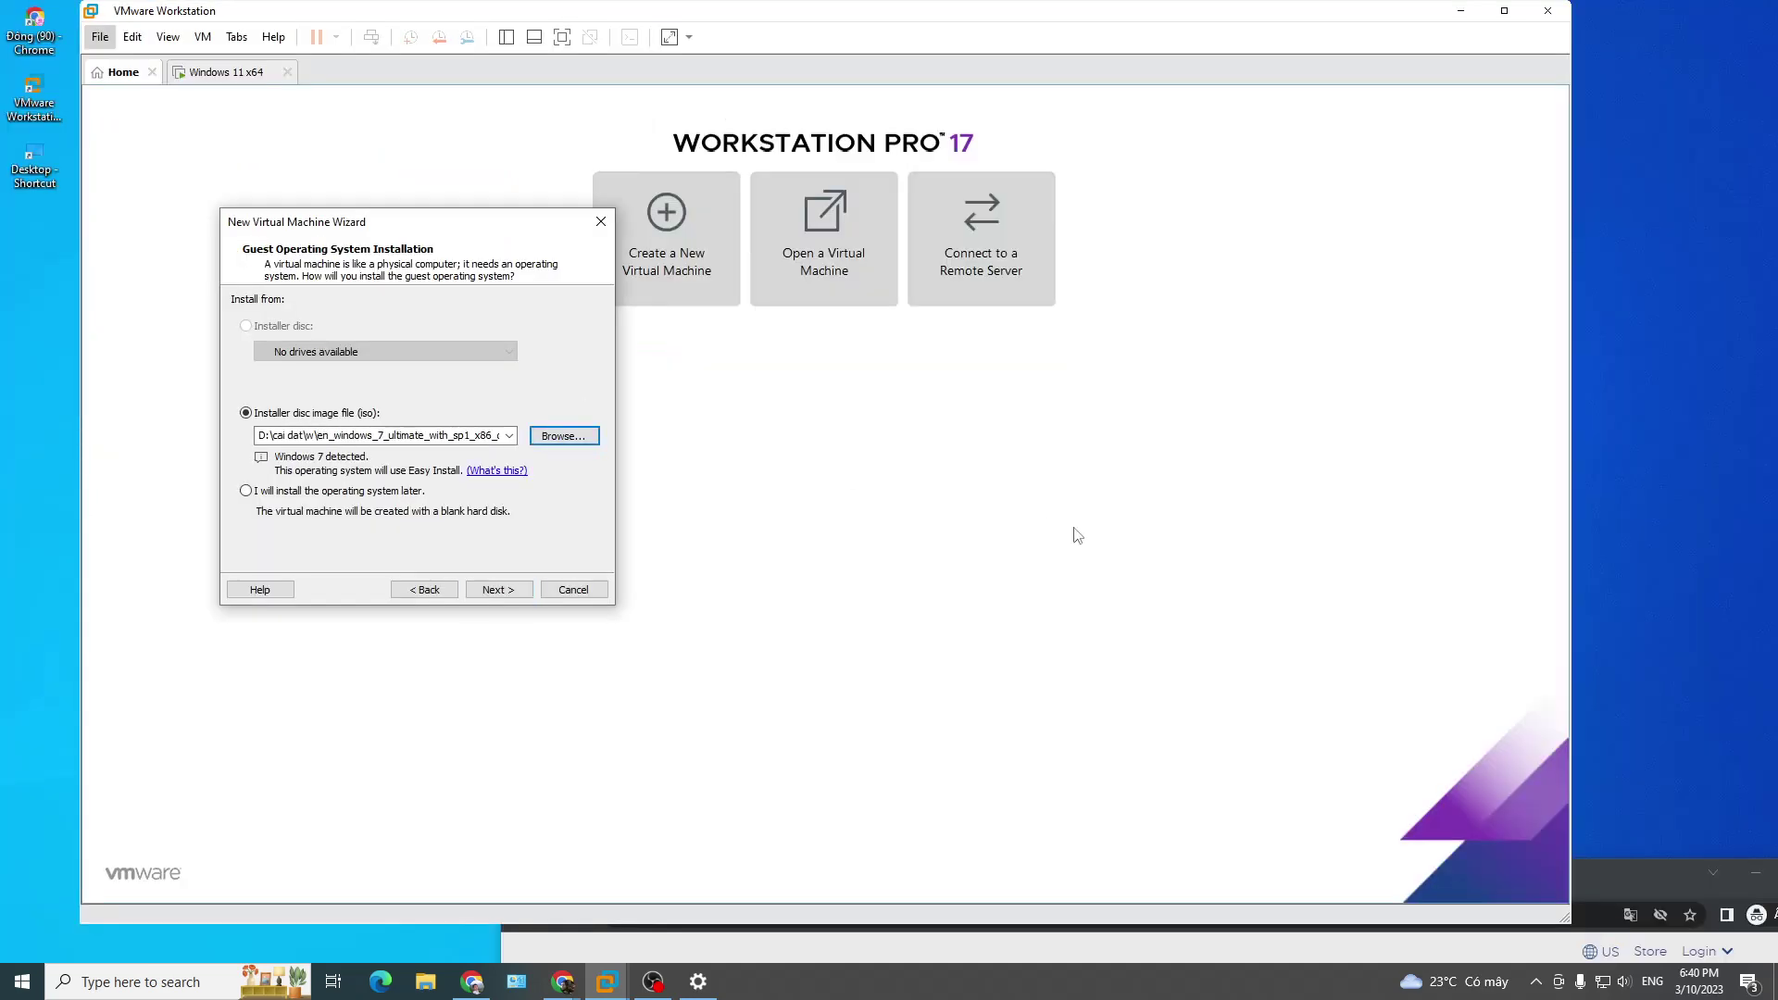
Step: Look over the Windows 11 and Windows 10 images, reselect the Windows 7 Ultimate ISO, and continue to Easy Install
left_click(564, 435)
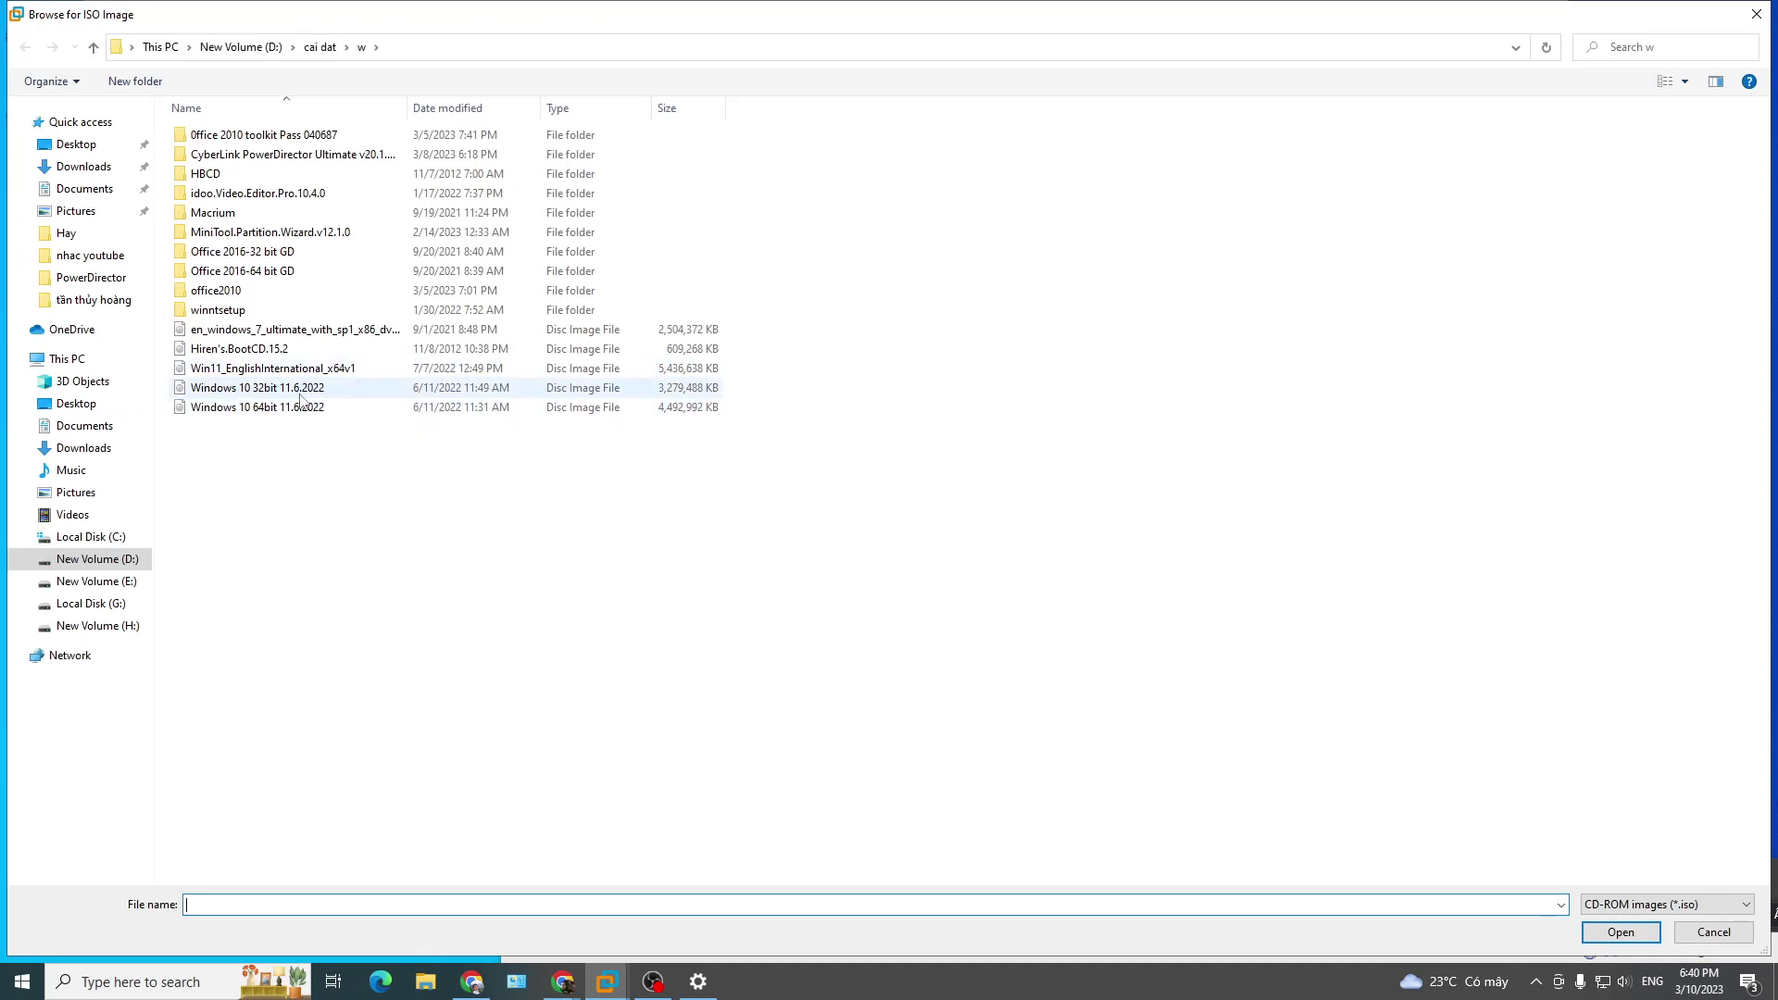
left_click(283, 370)
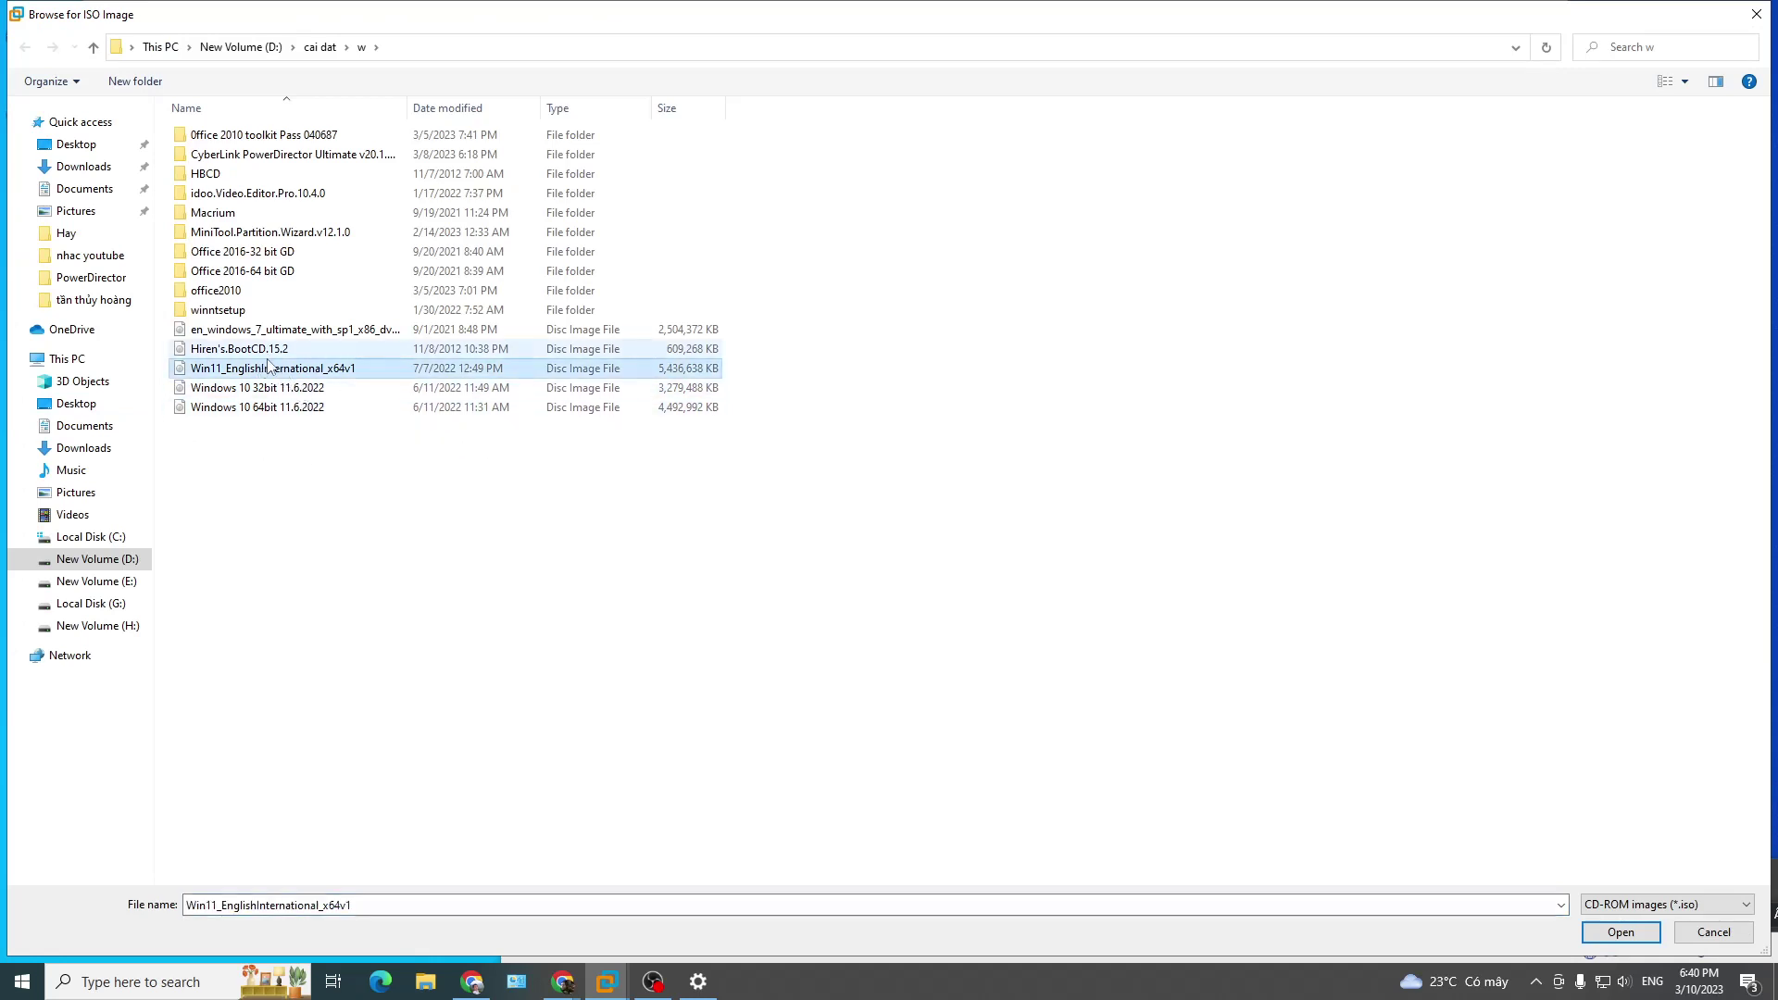
left_click(278, 388)
left_click(278, 408)
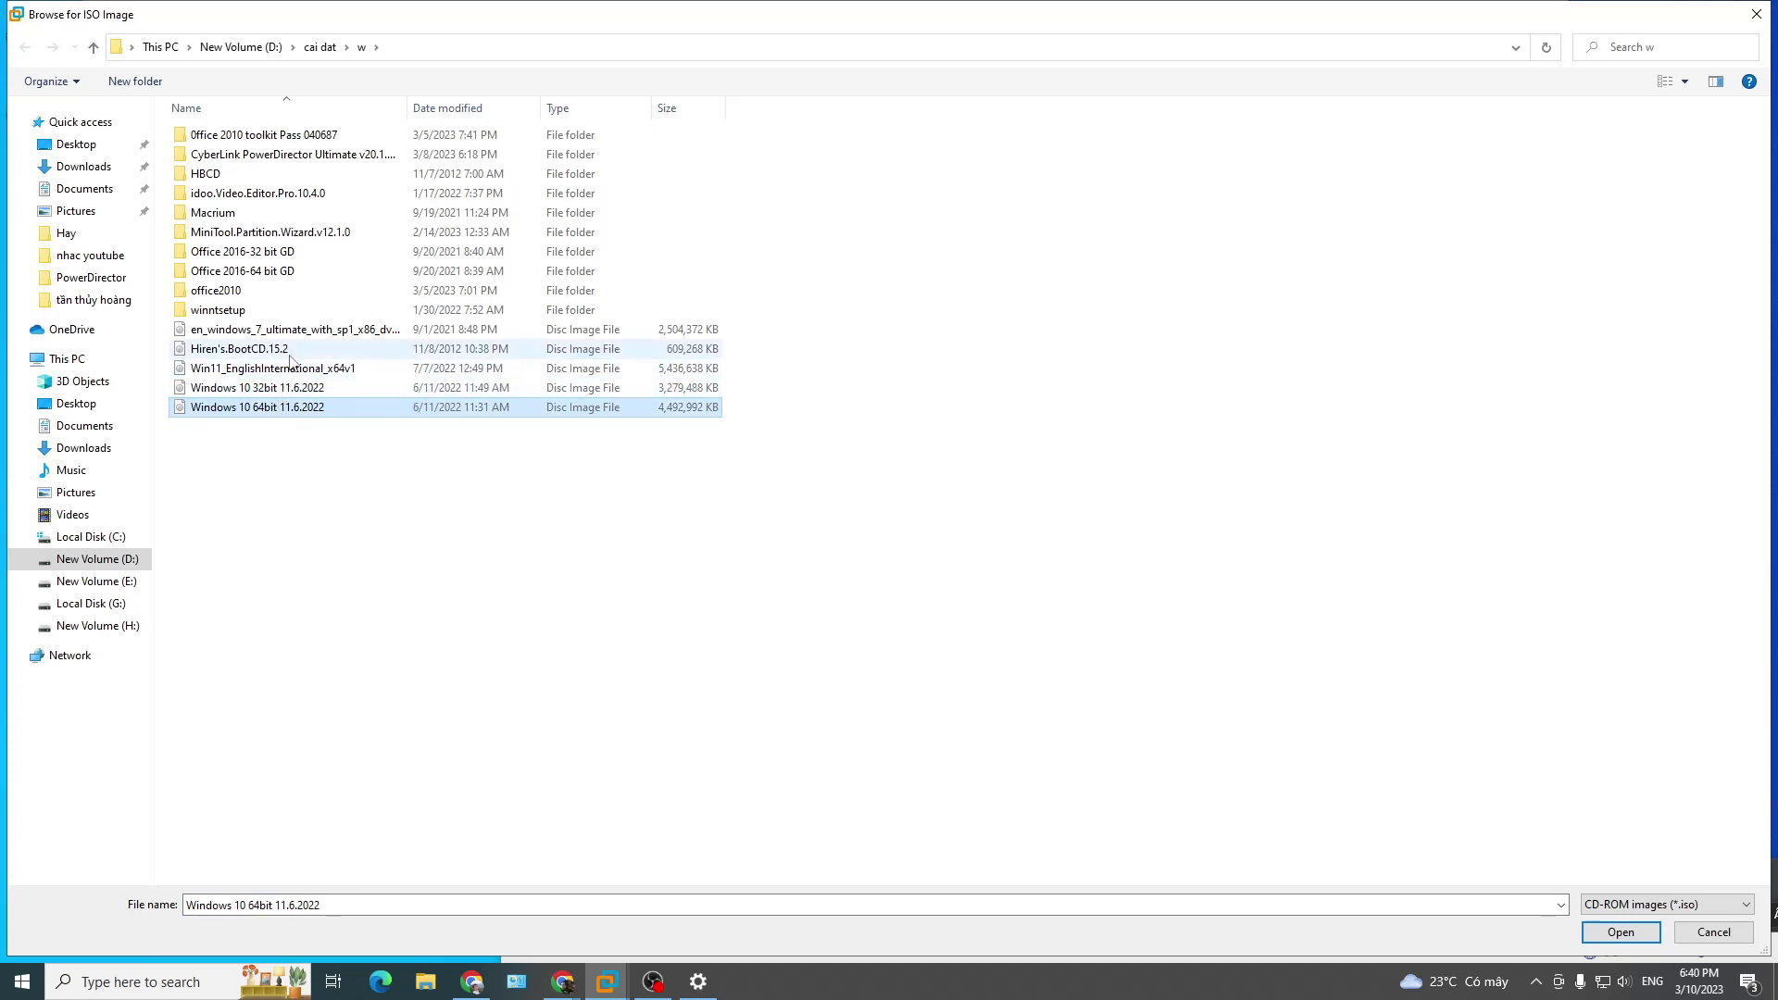
double_click(298, 331)
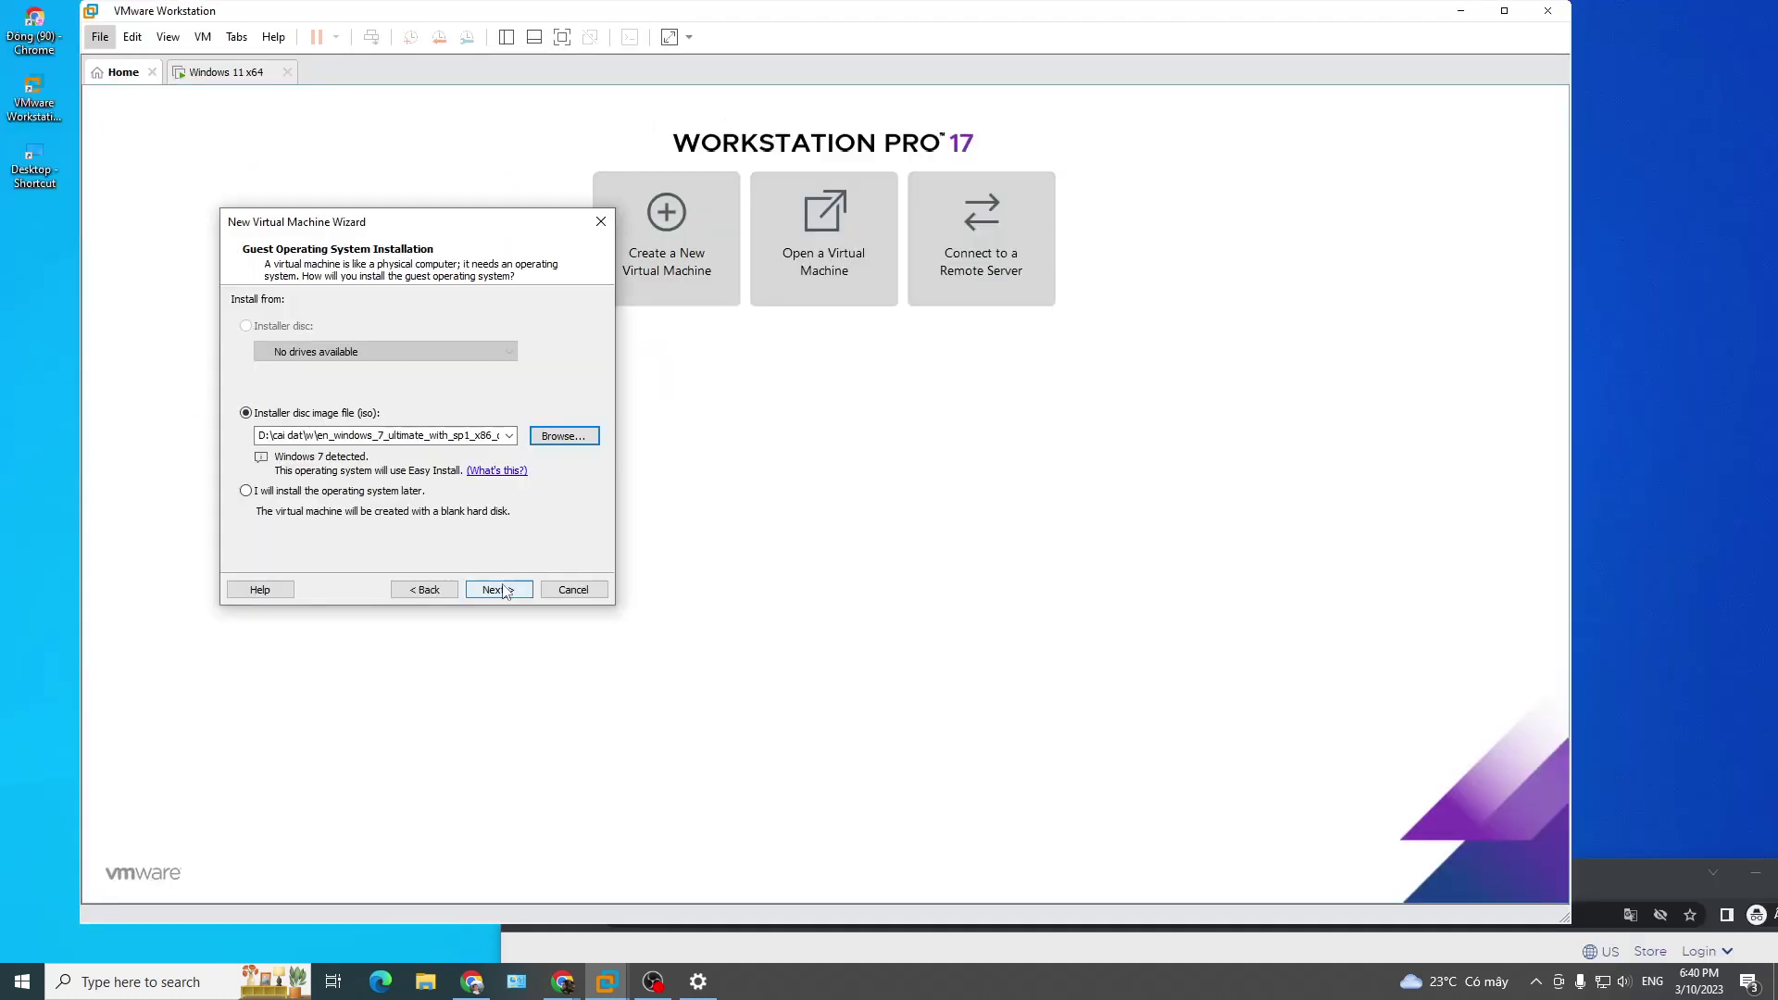
left_click(503, 590)
Step: Choose Windows 7 Ultimate, set the full name to May tinh, and continue without a product key
left_click(395, 376)
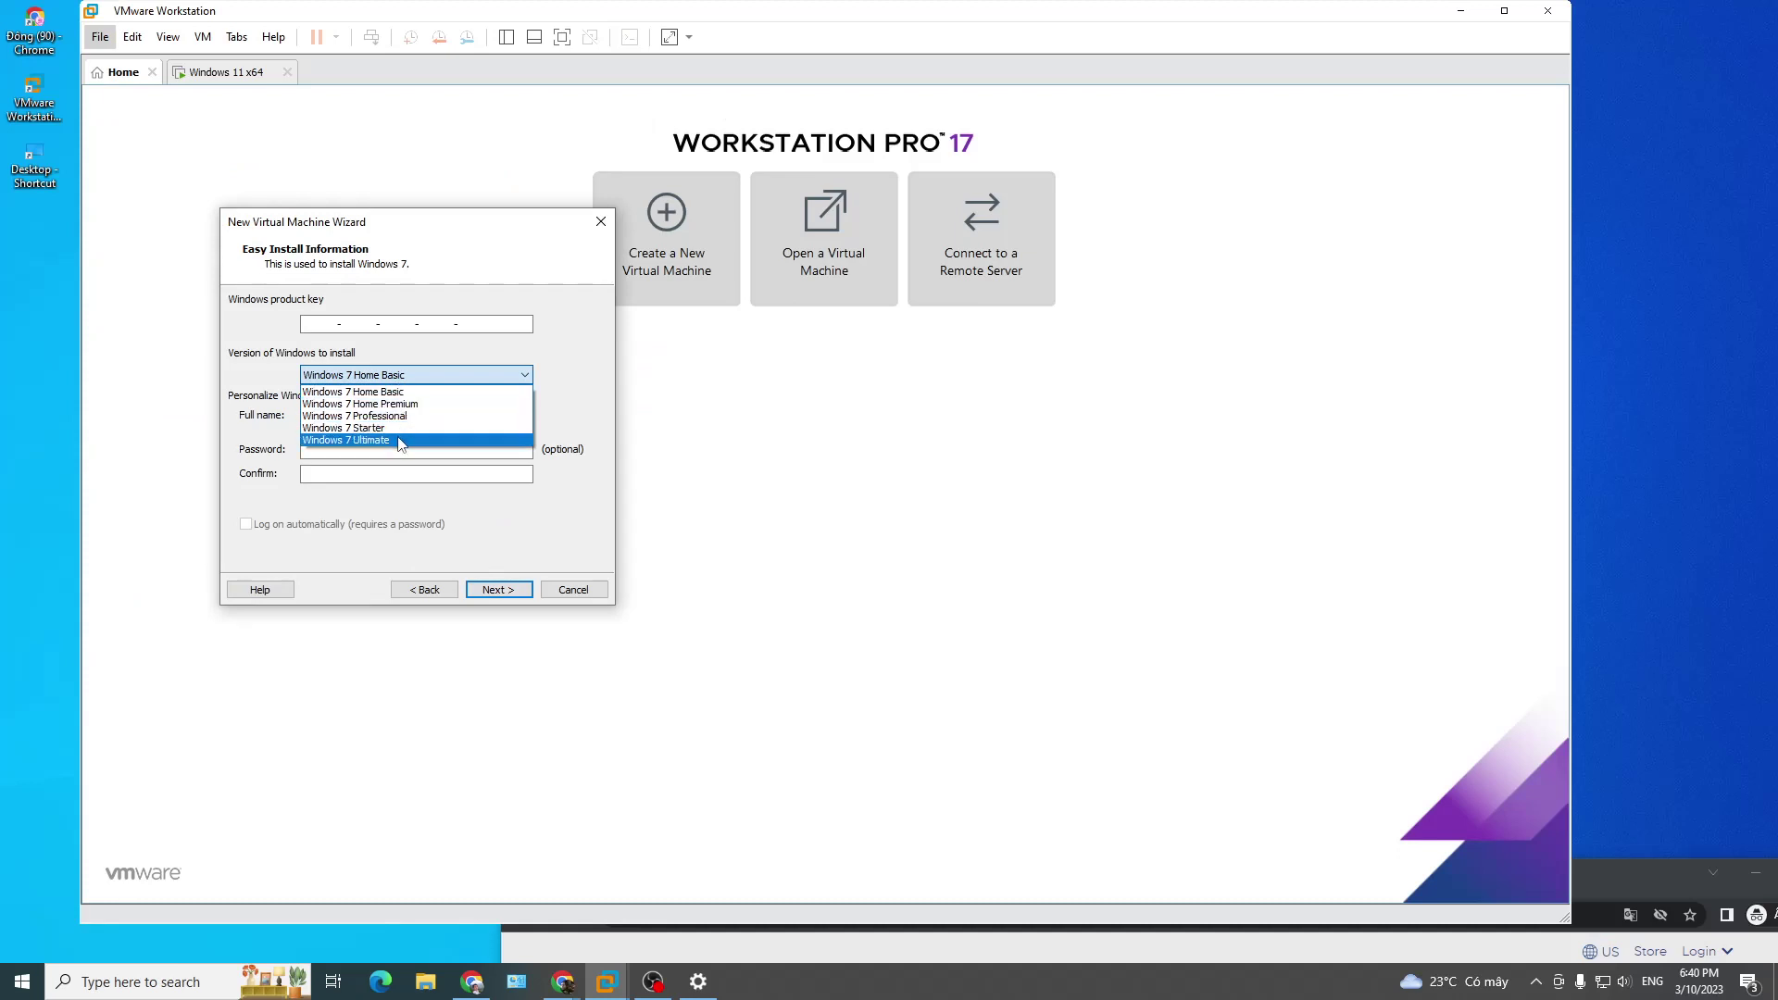
left_click(399, 441)
left_click(417, 449)
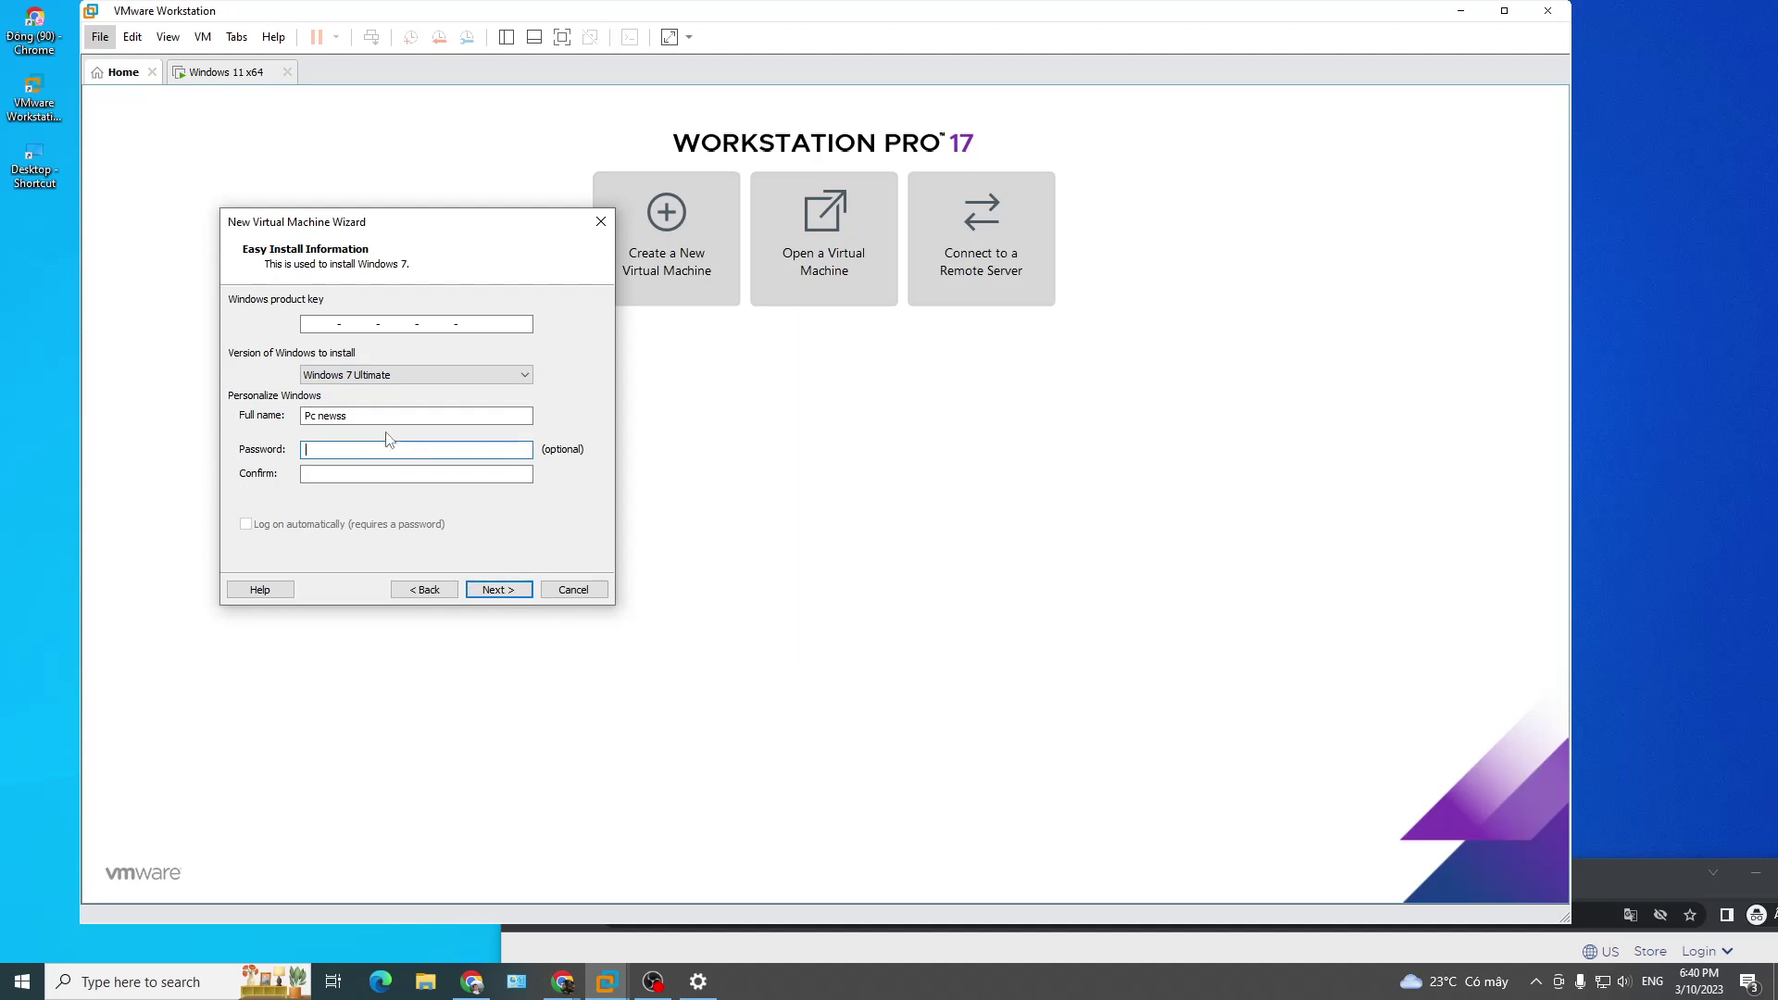
left_click(317, 416)
left_click_drag(317, 416, 255, 421)
type("May tinh")
left_click(509, 588)
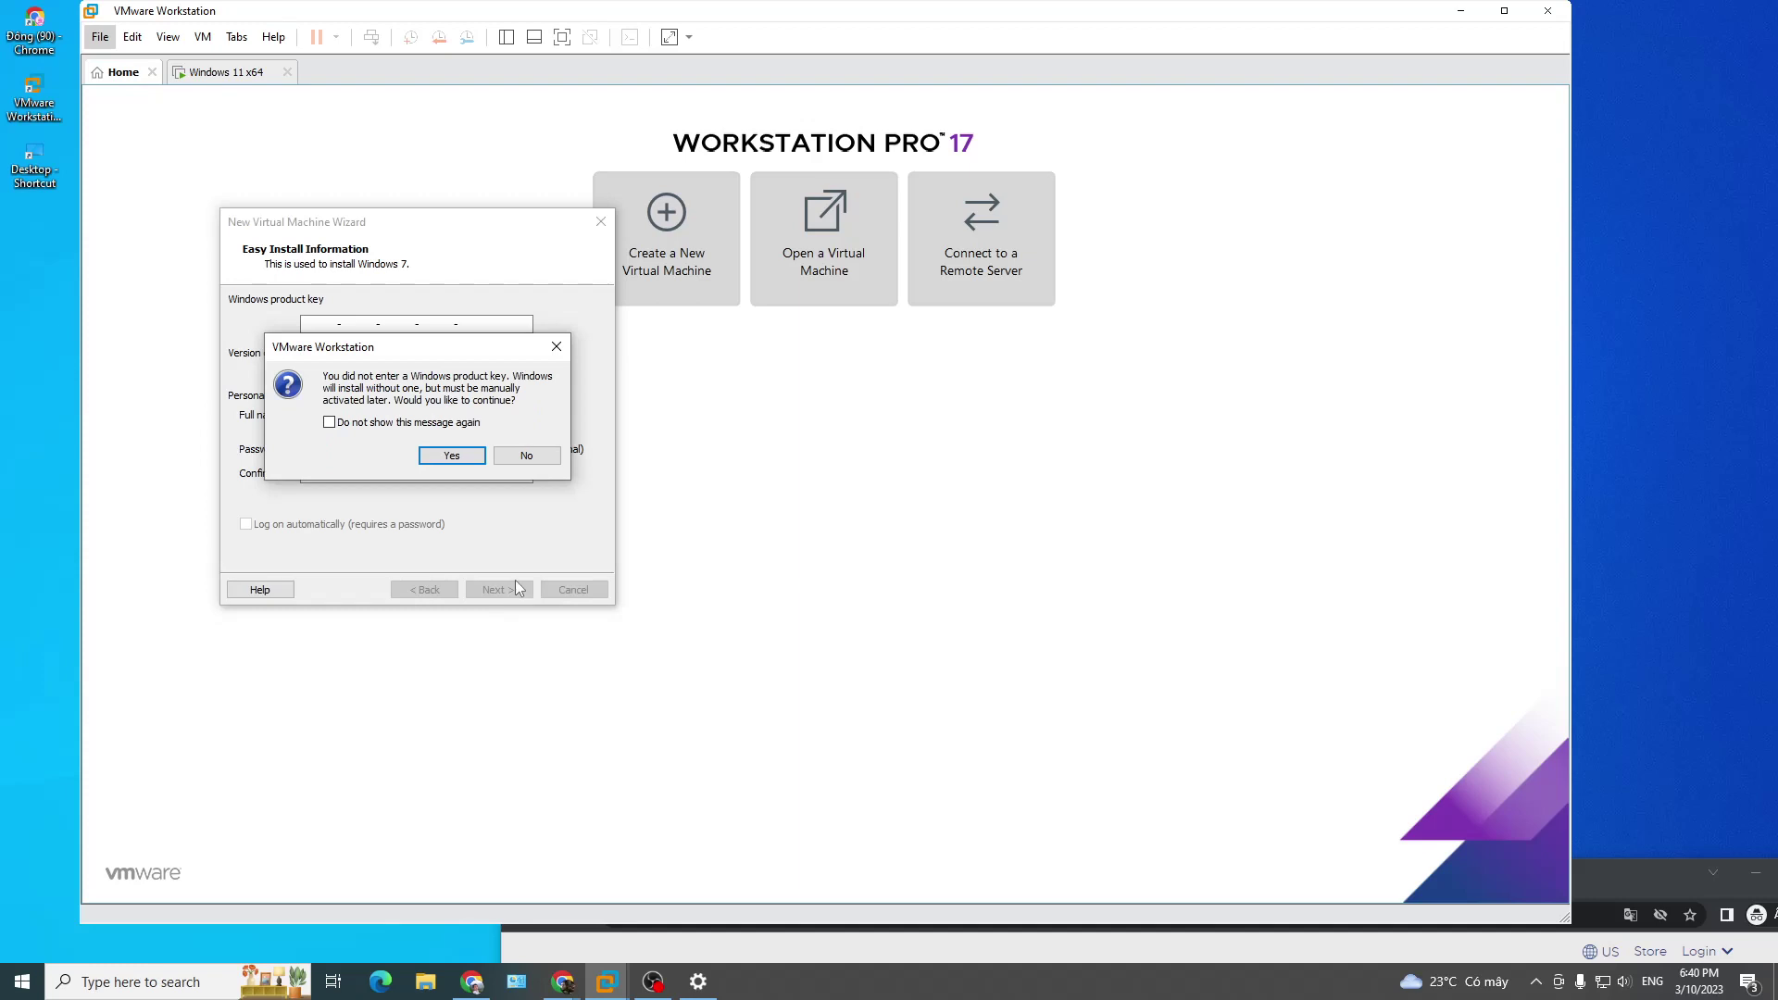
left_click(454, 456)
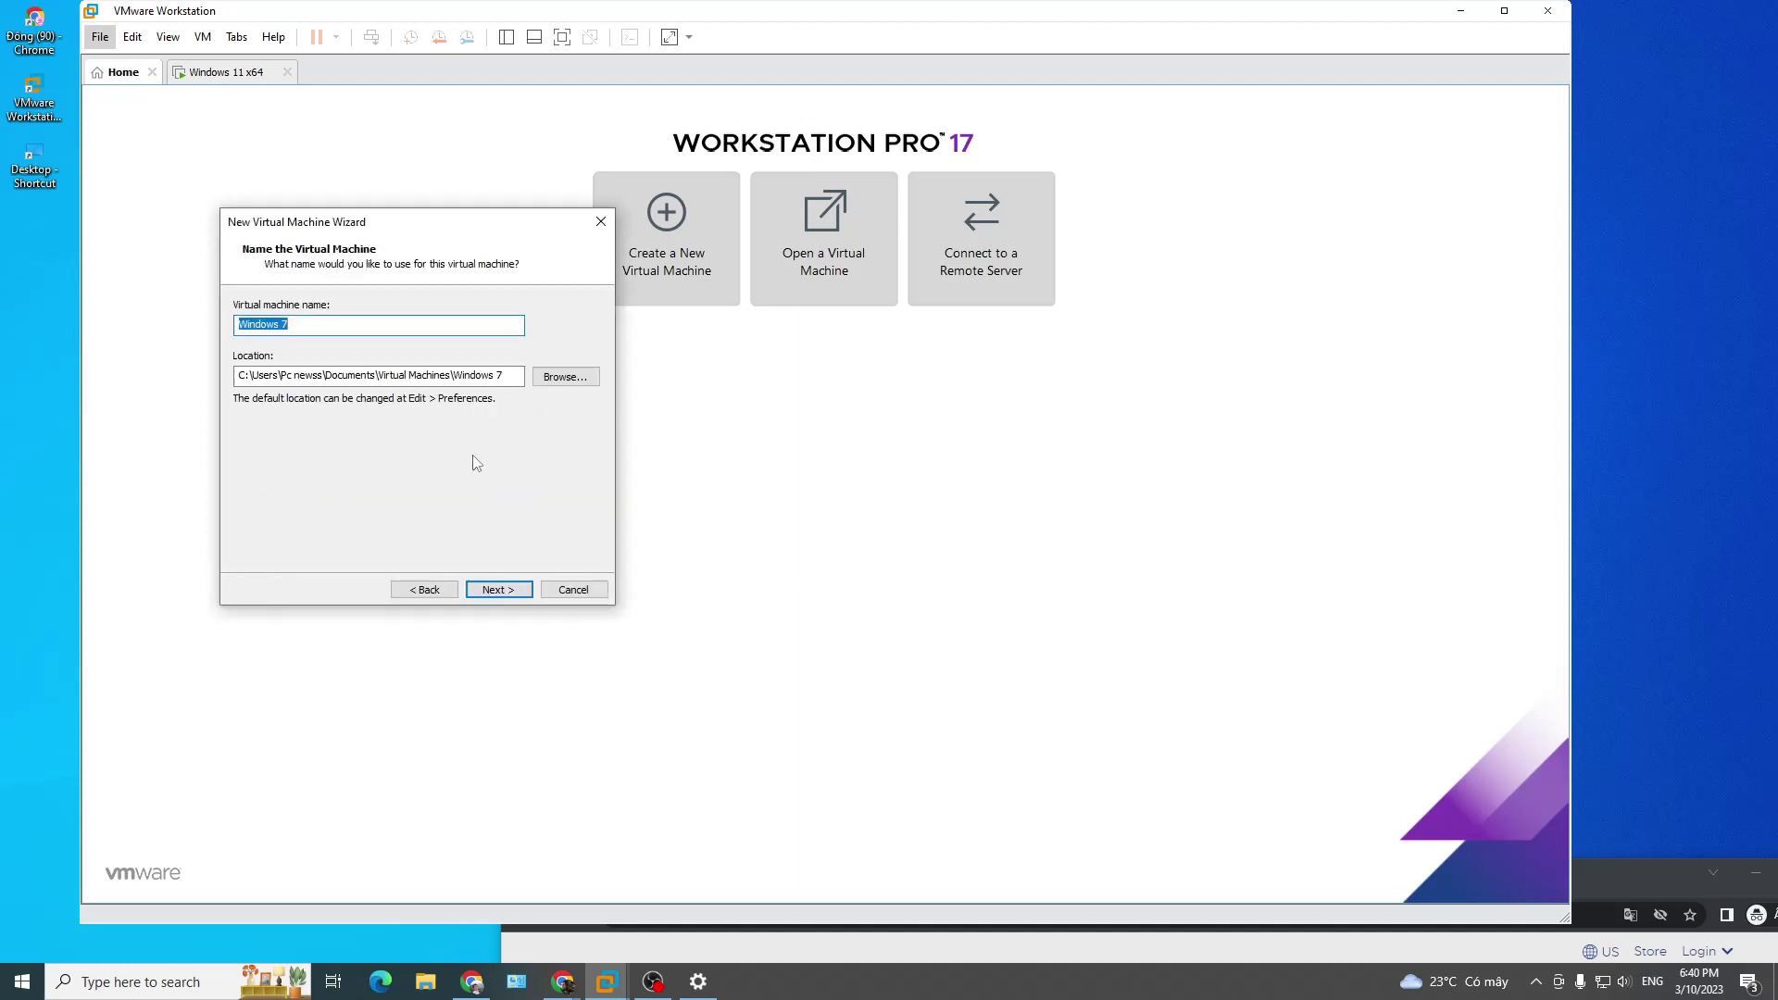
Step: Keep the virtual machine name Windows 7 and its default location, and continue to the processor configuration
left_click(570, 383)
left_click(989, 659)
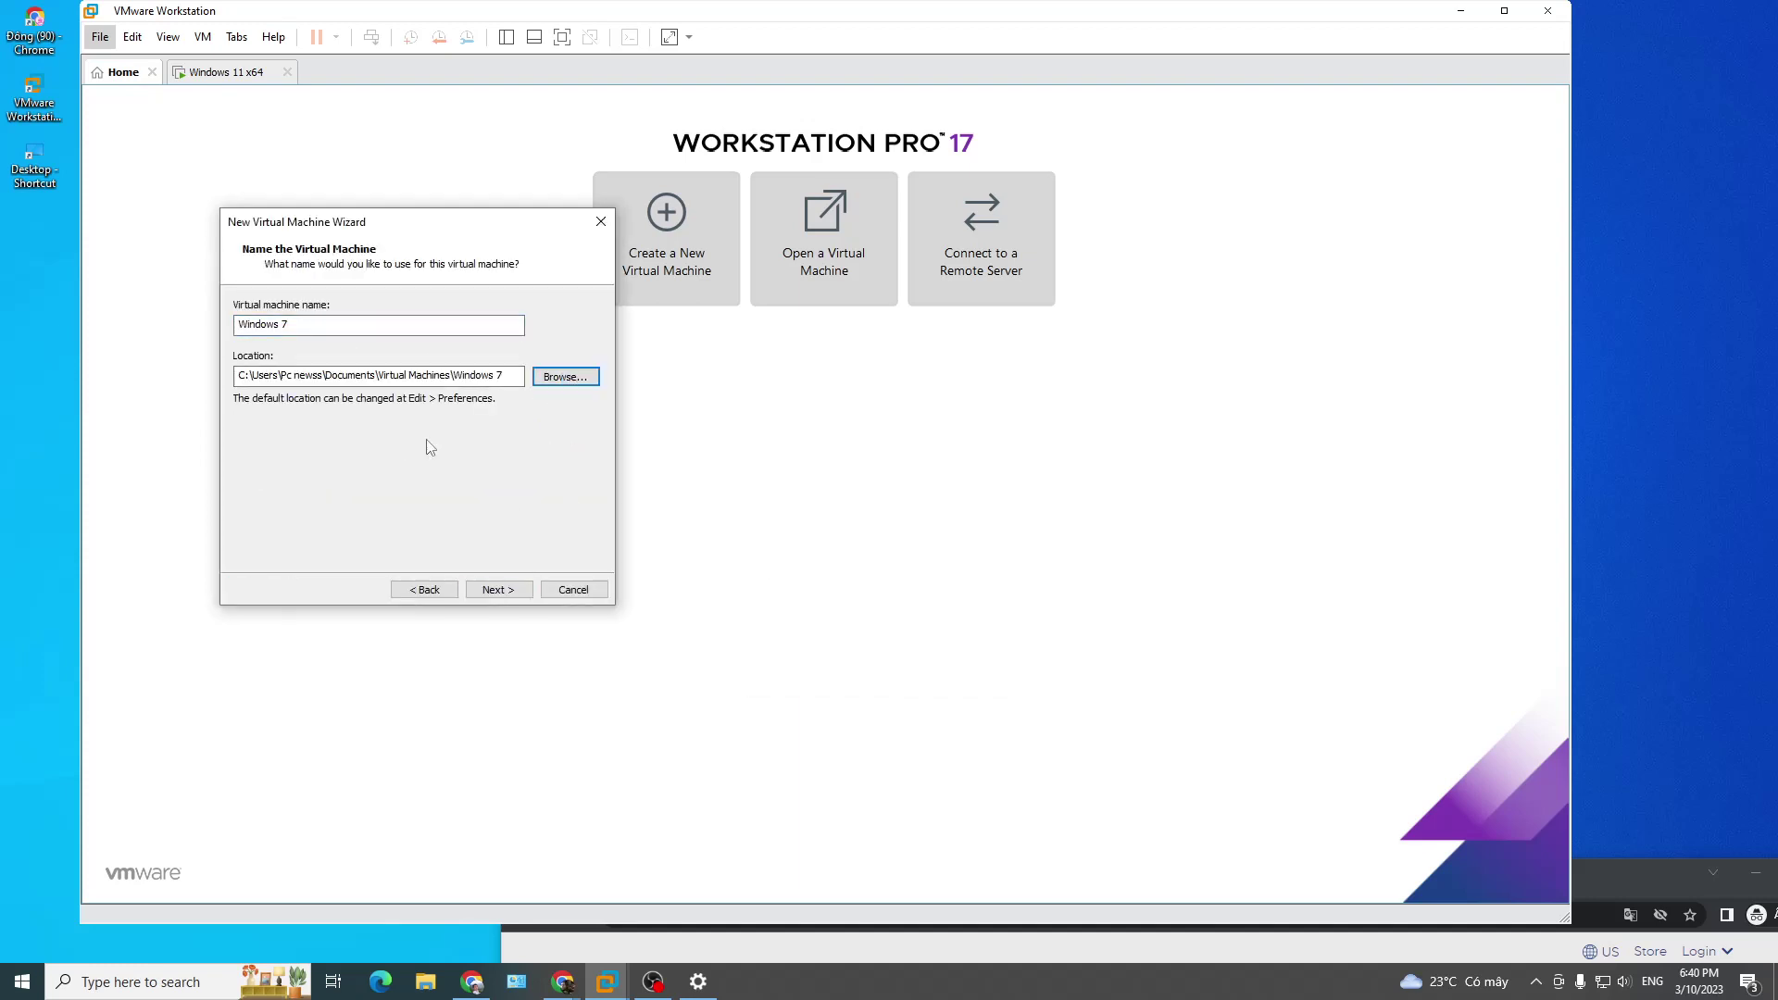
left_click(297, 324)
left_click(498, 589)
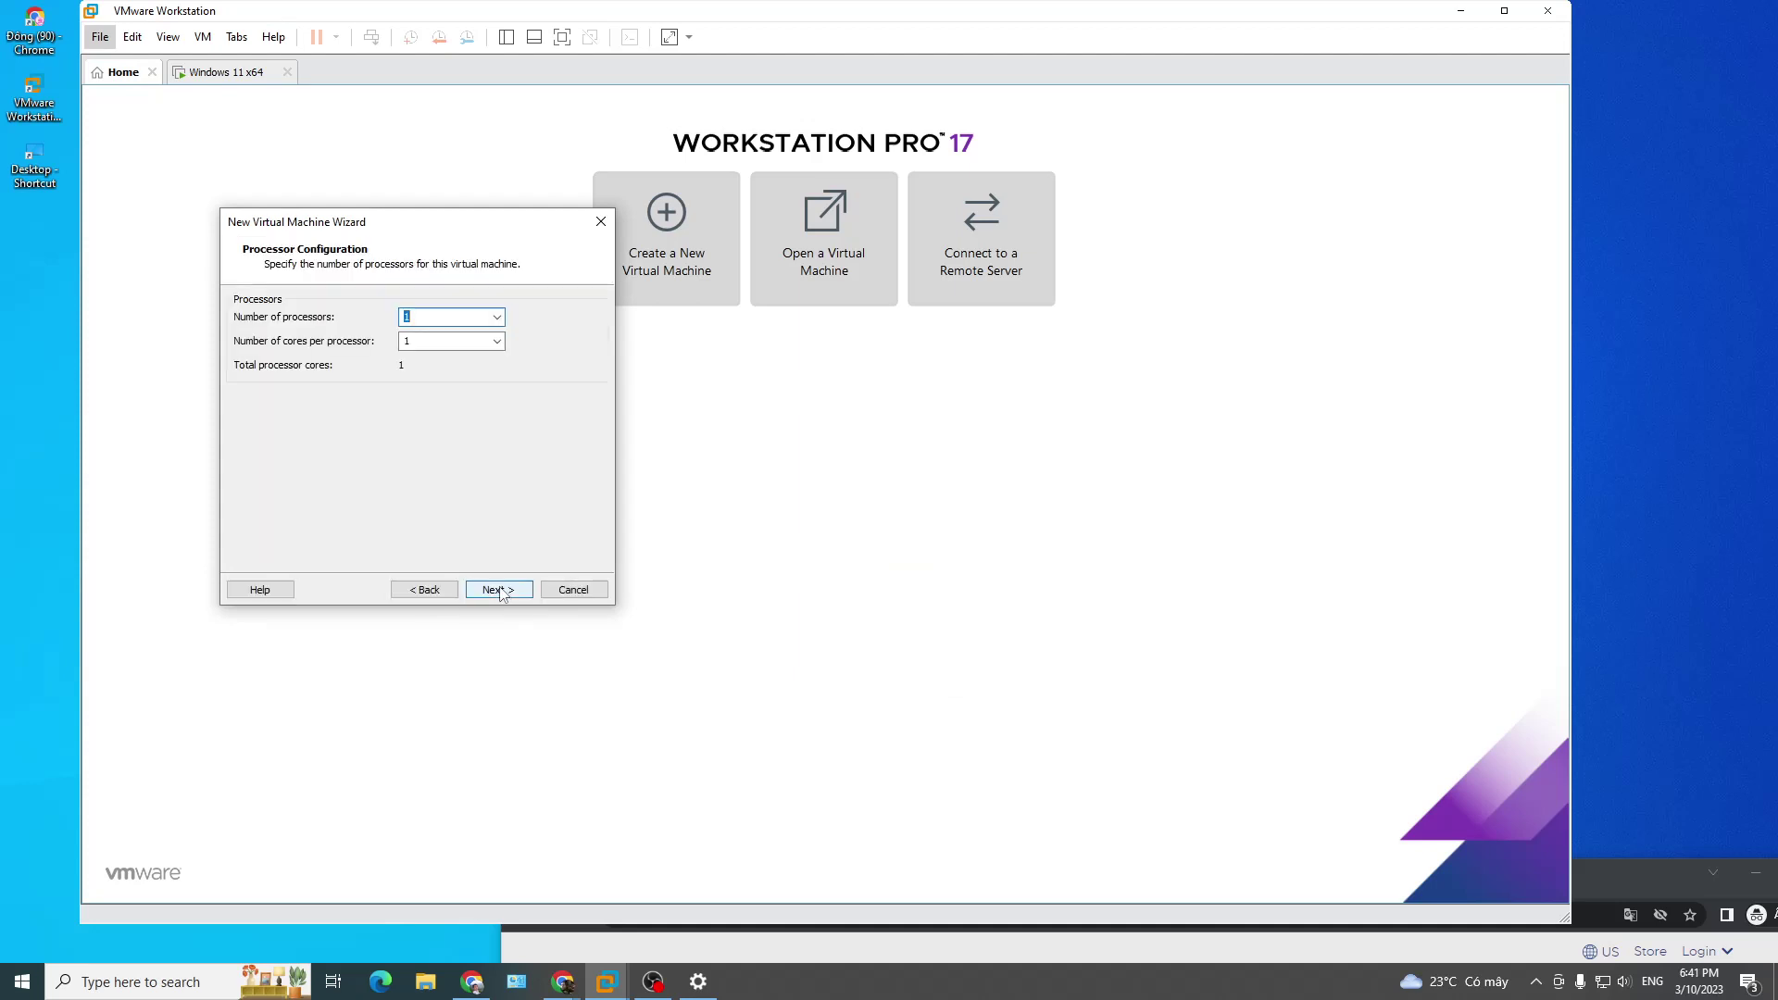
Step: Set the number of processors to 4
left_click(498, 317)
left_click(499, 317)
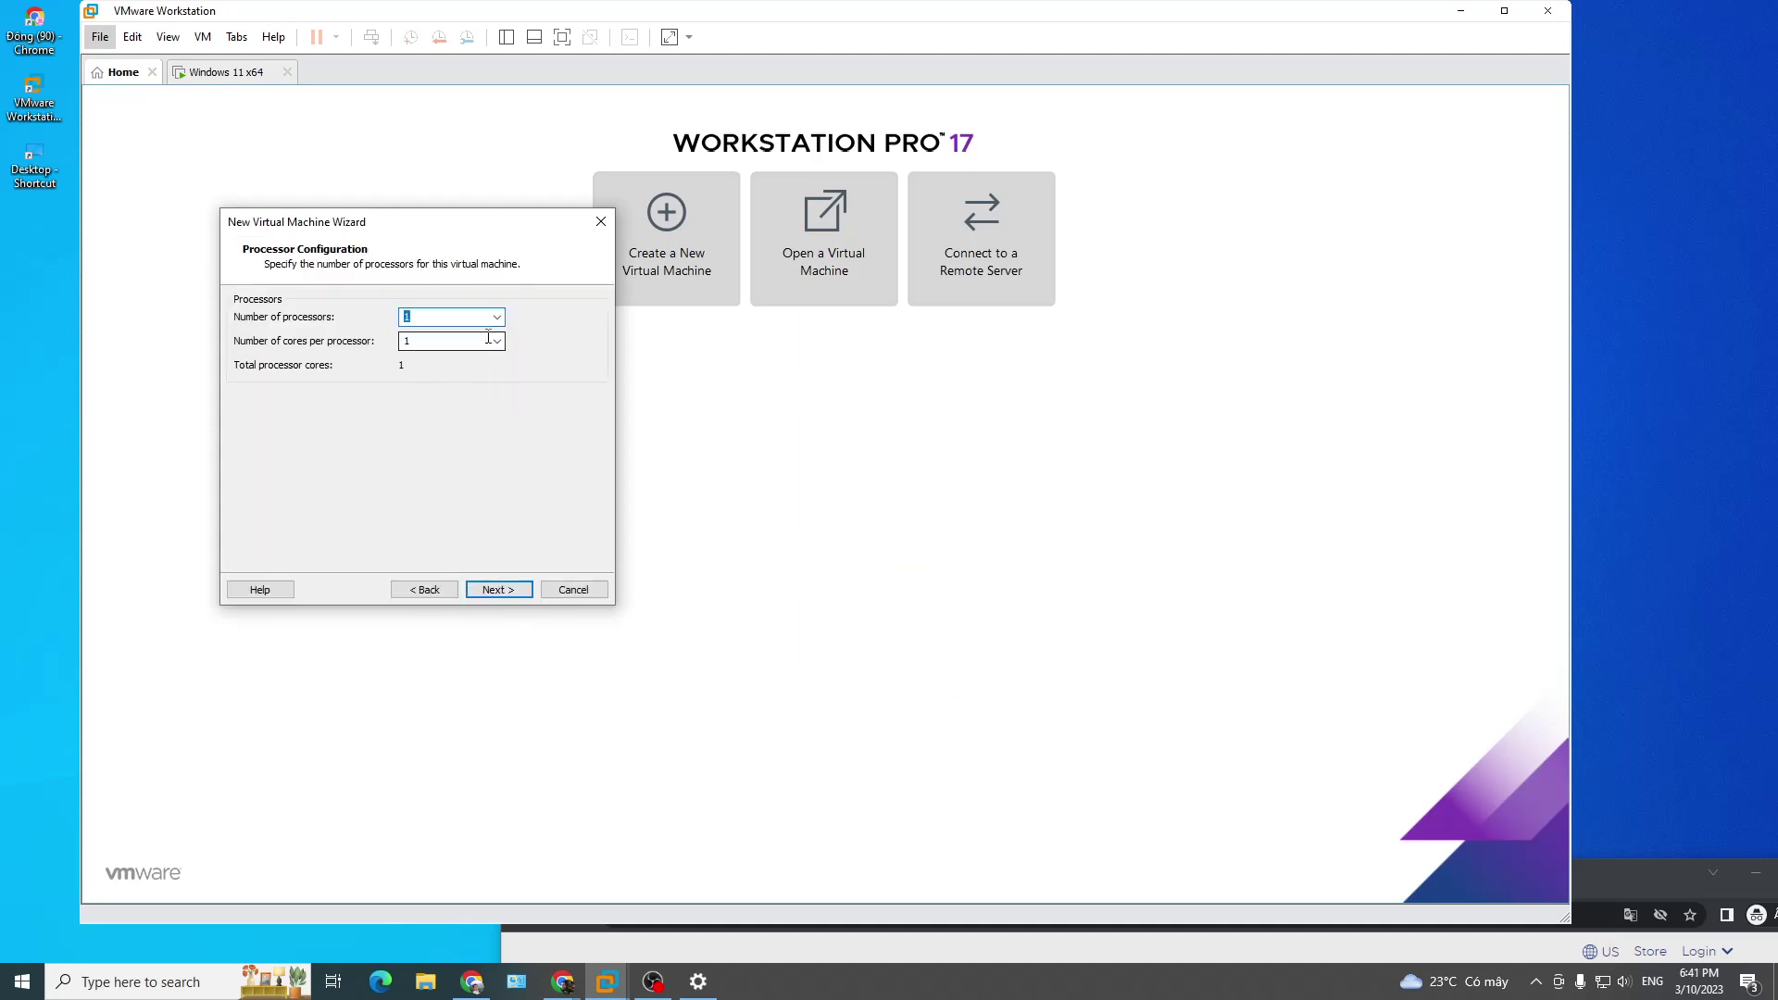
left_click(497, 317)
left_click(474, 371)
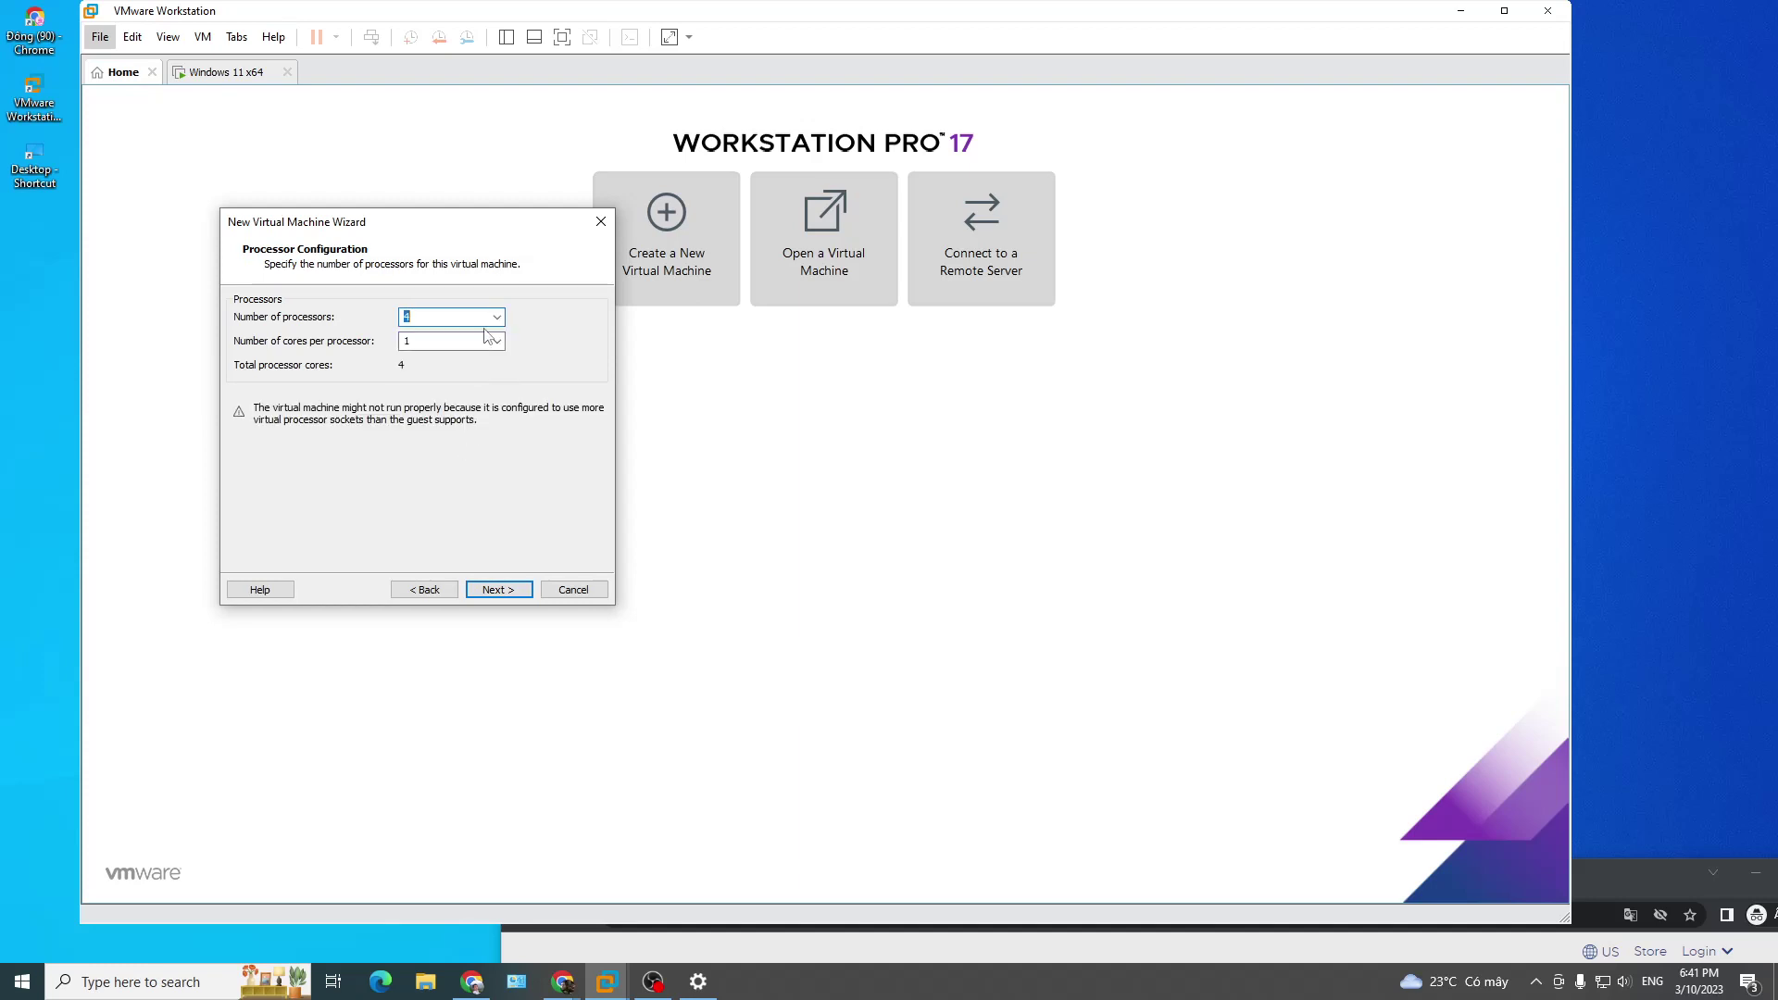
left_click(497, 317)
left_click(474, 359)
Step: Examine the available choices for the number of cores per processor
left_click(497, 341)
left_click(497, 342)
left_click(497, 343)
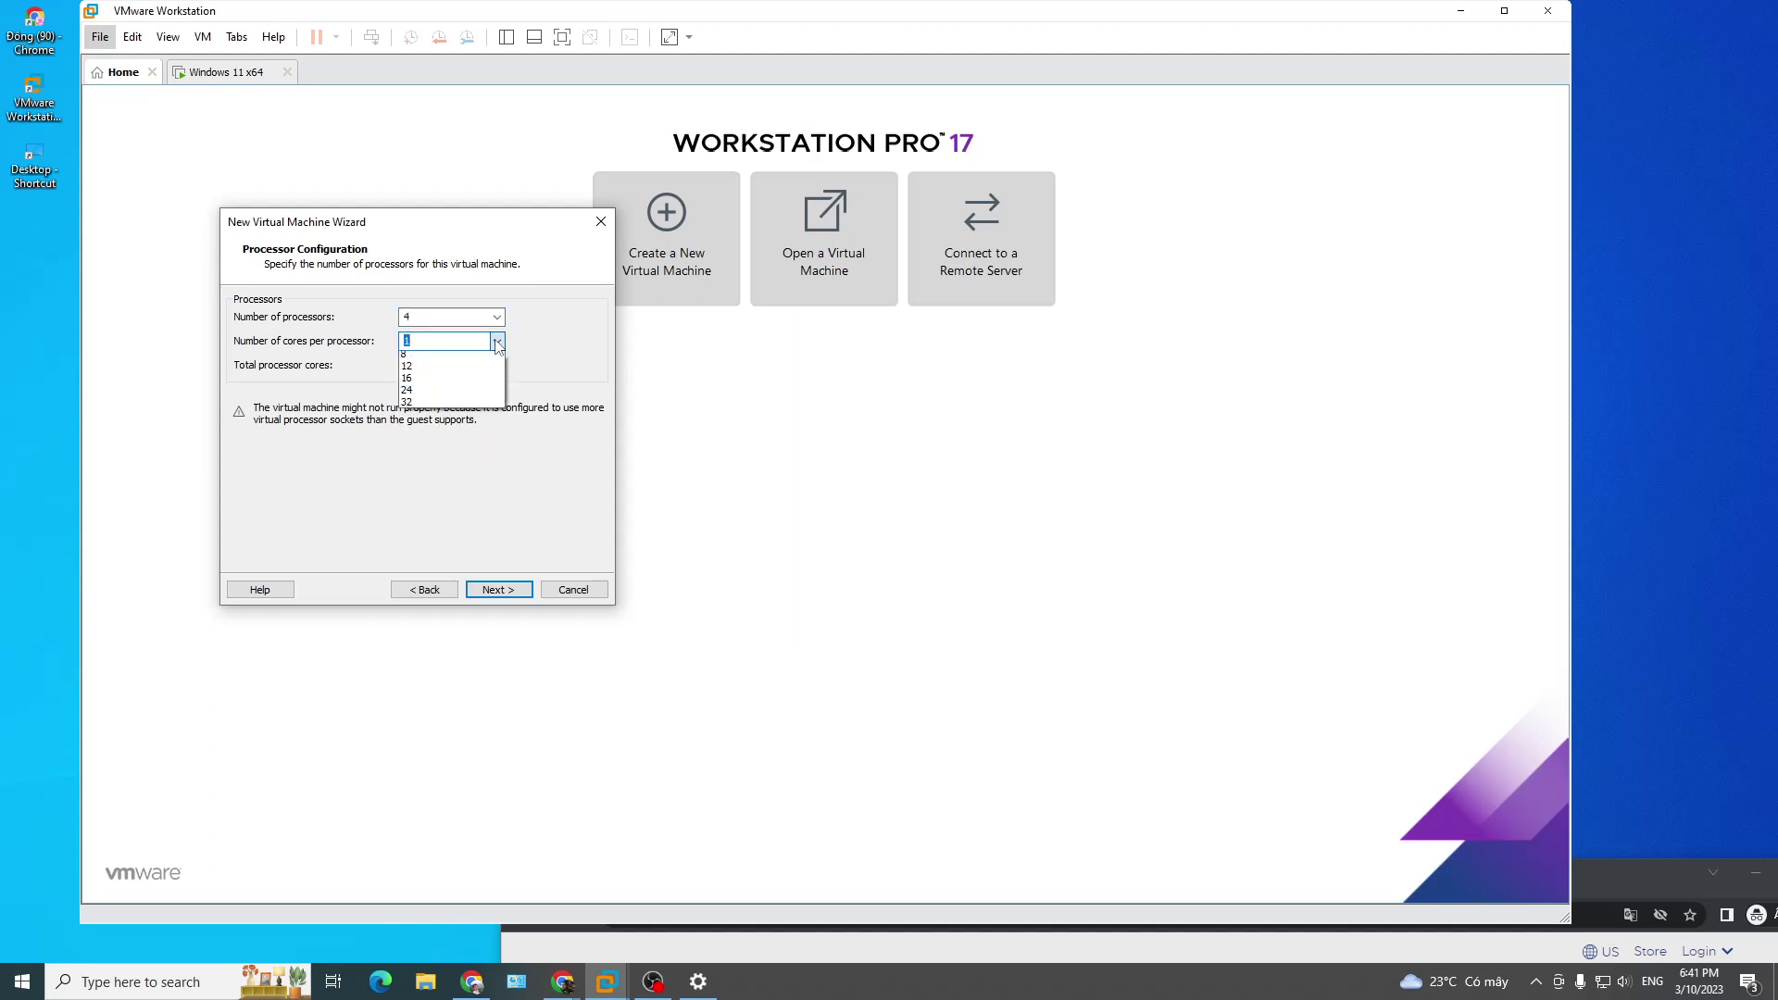
left_click(556, 351)
left_click(498, 342)
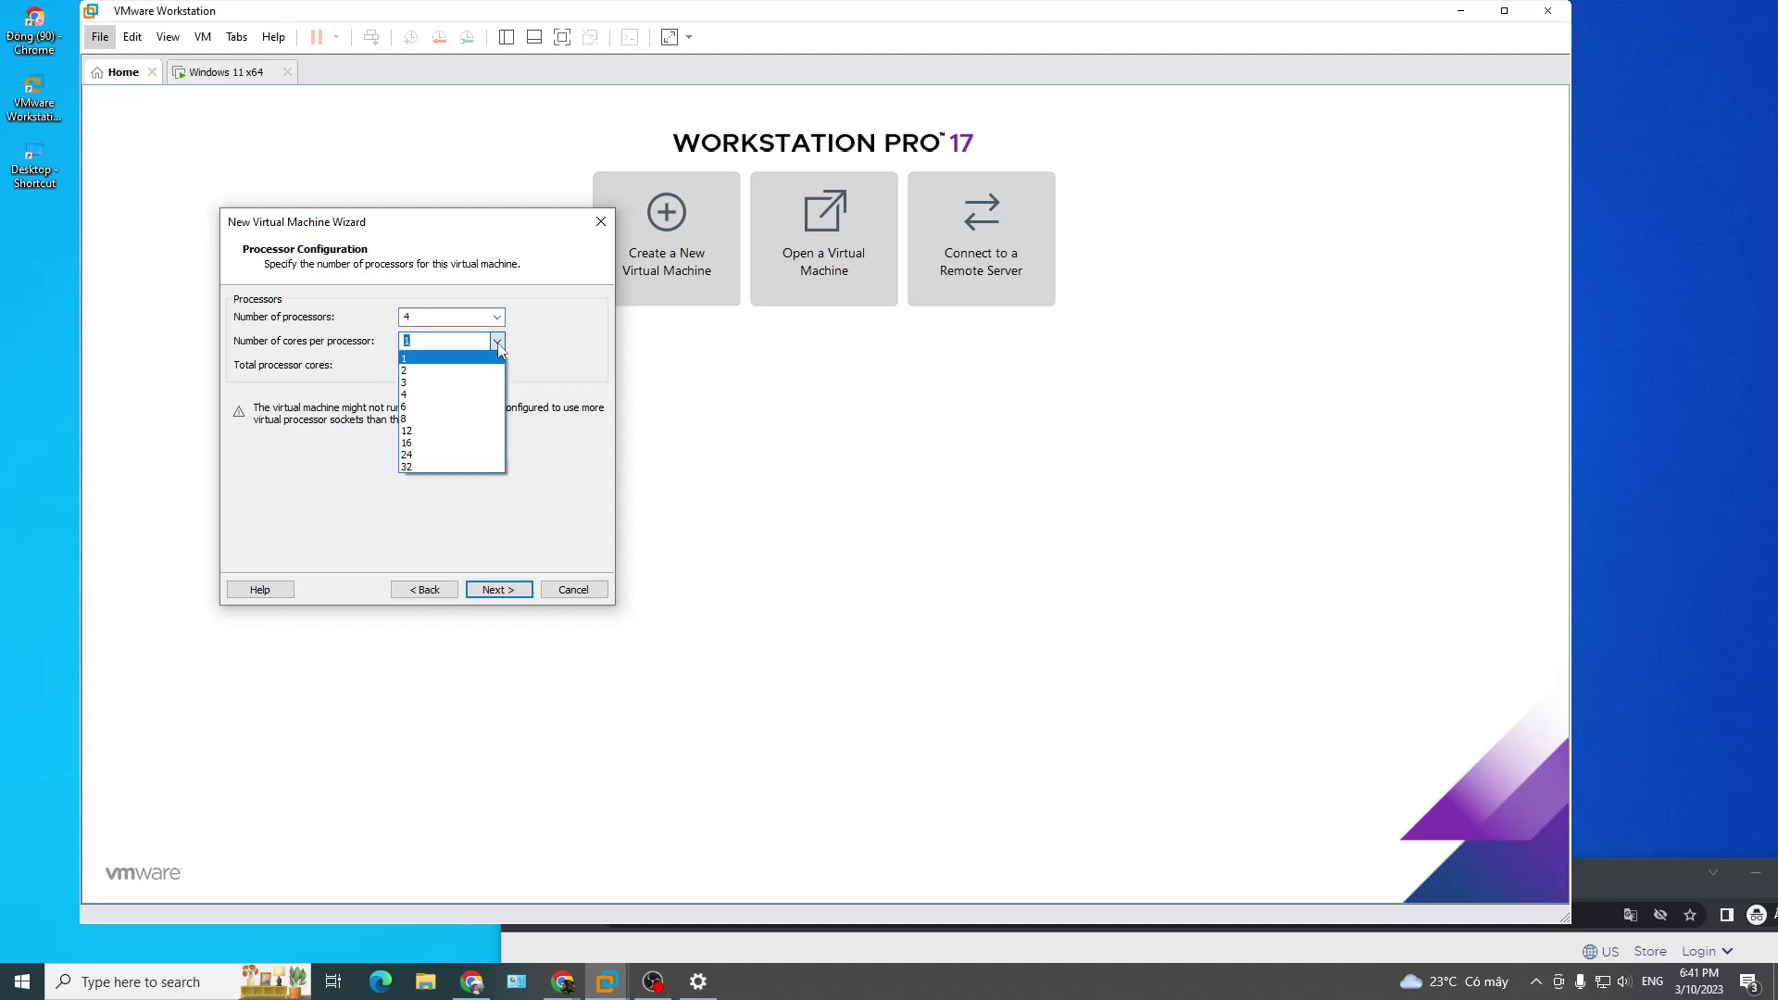
left_click(556, 341)
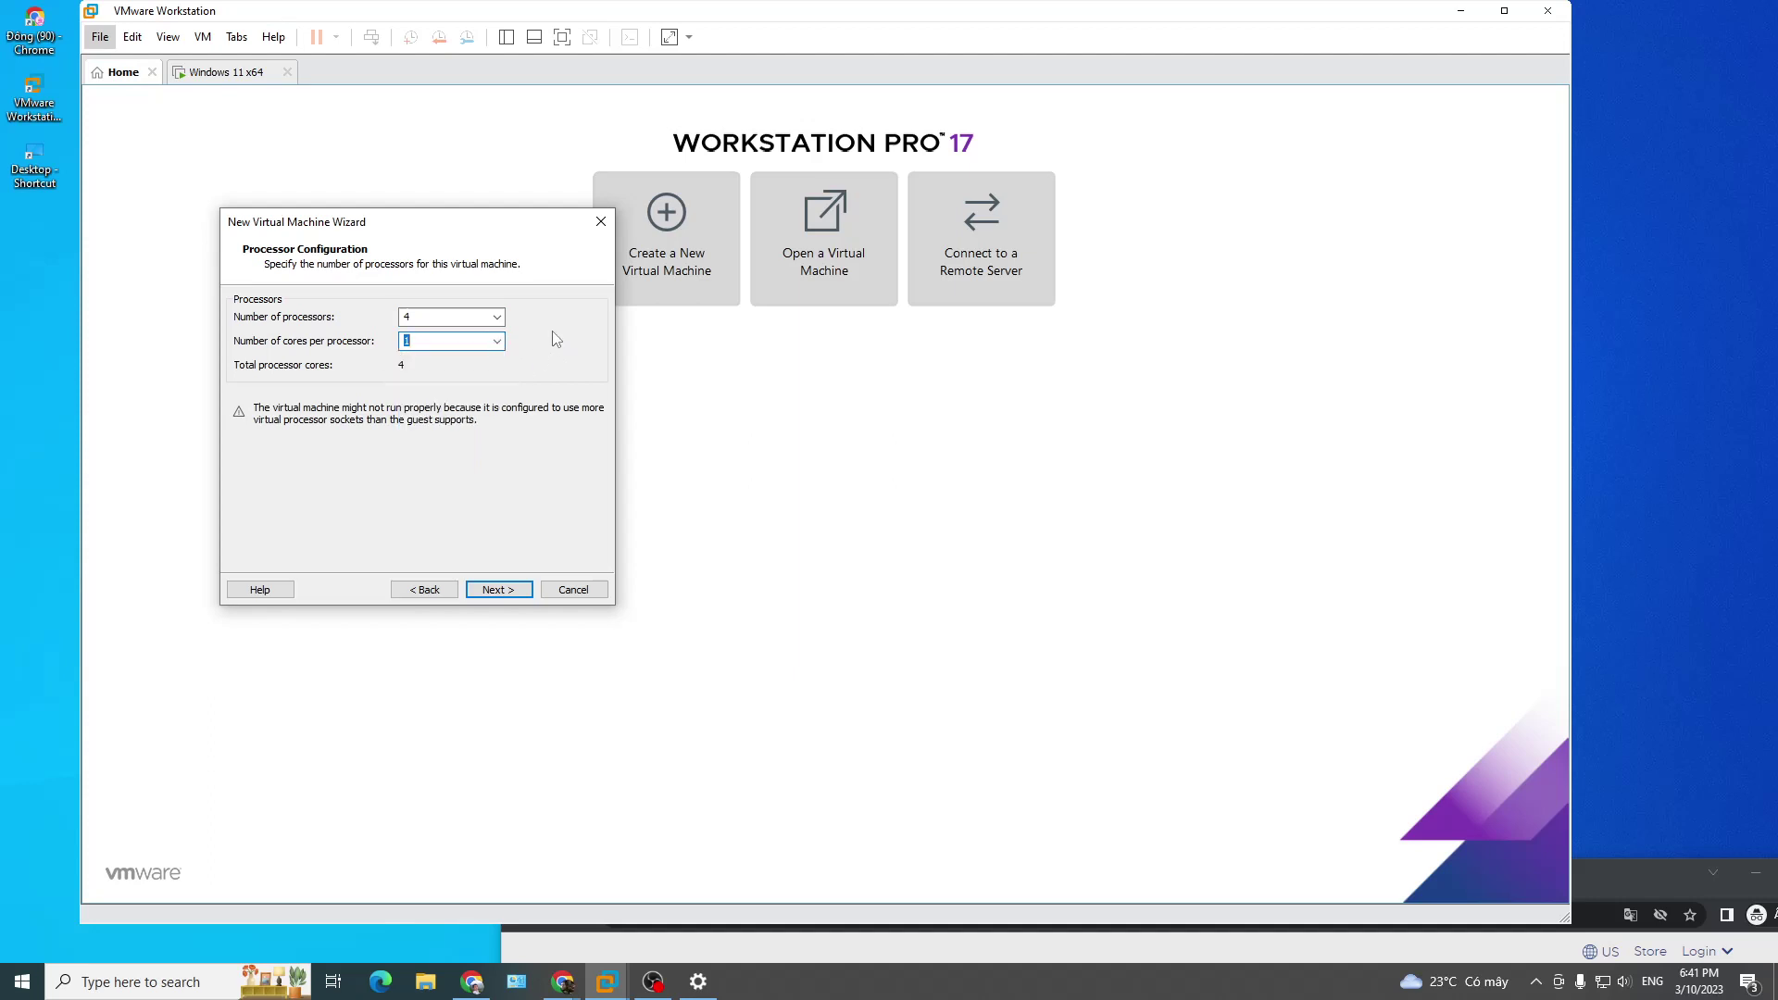
left_click(497, 341)
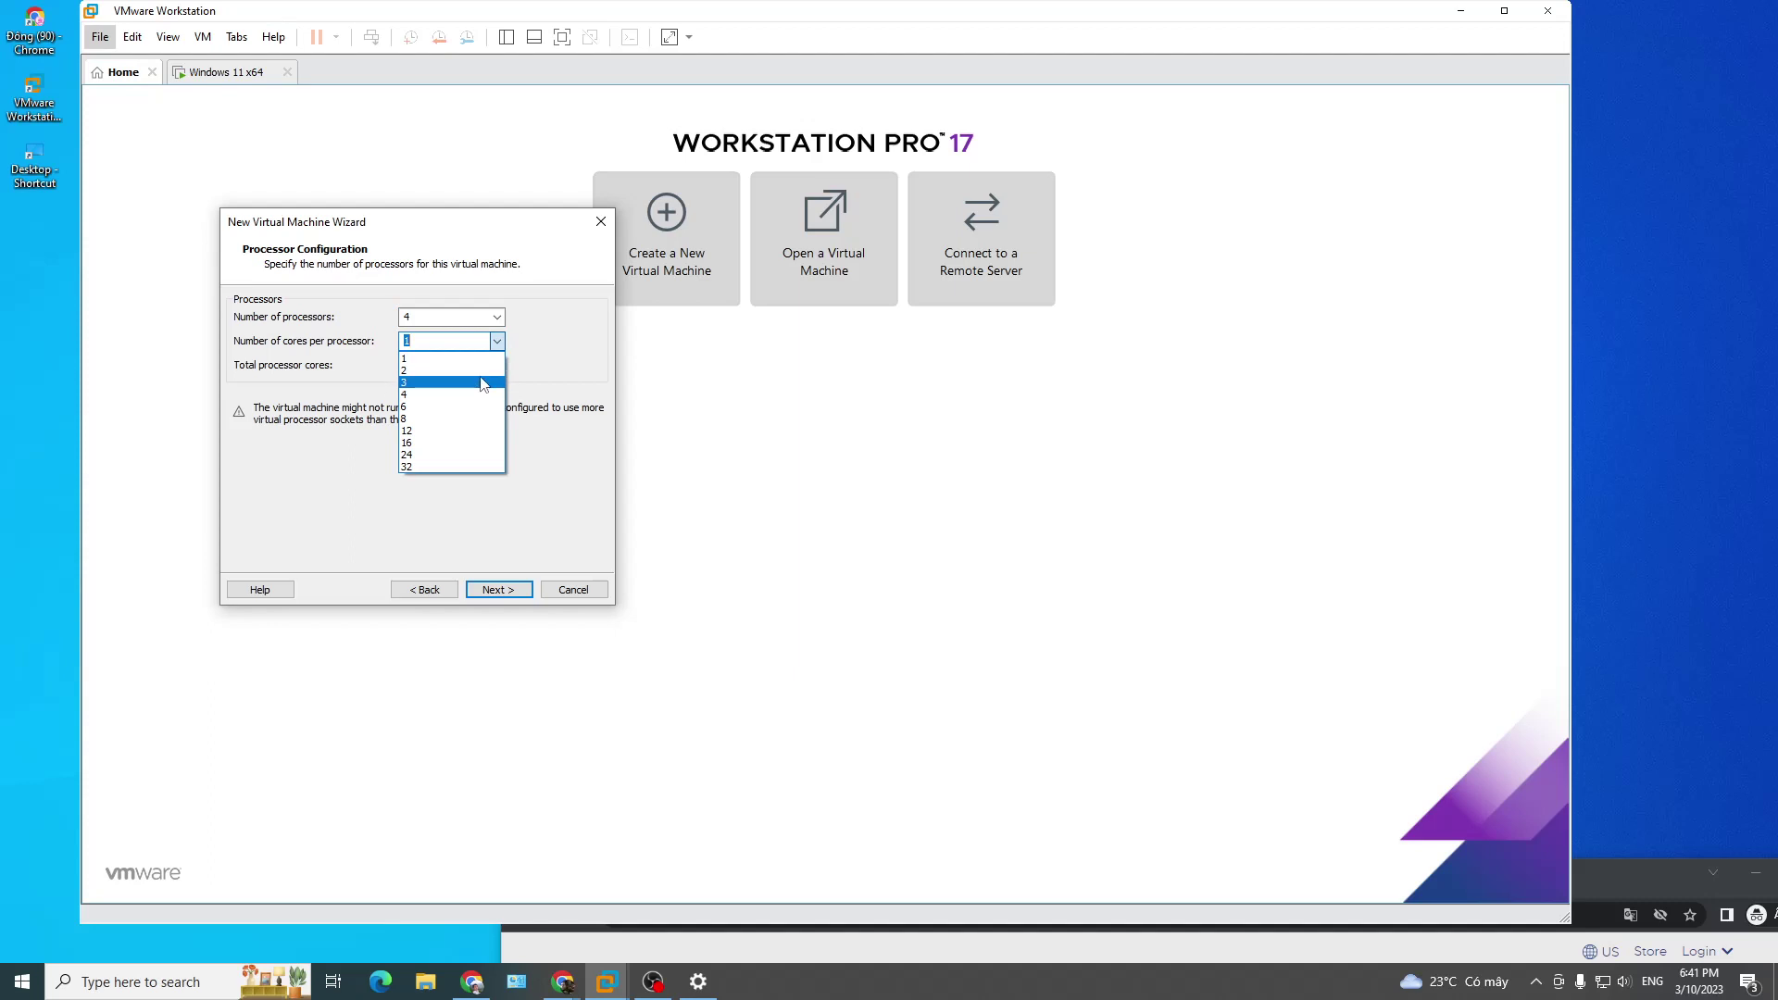
left_click(497, 342)
Step: Configure 2 processors with 4 cores per processor, and continue to the memory settings
left_click(497, 317)
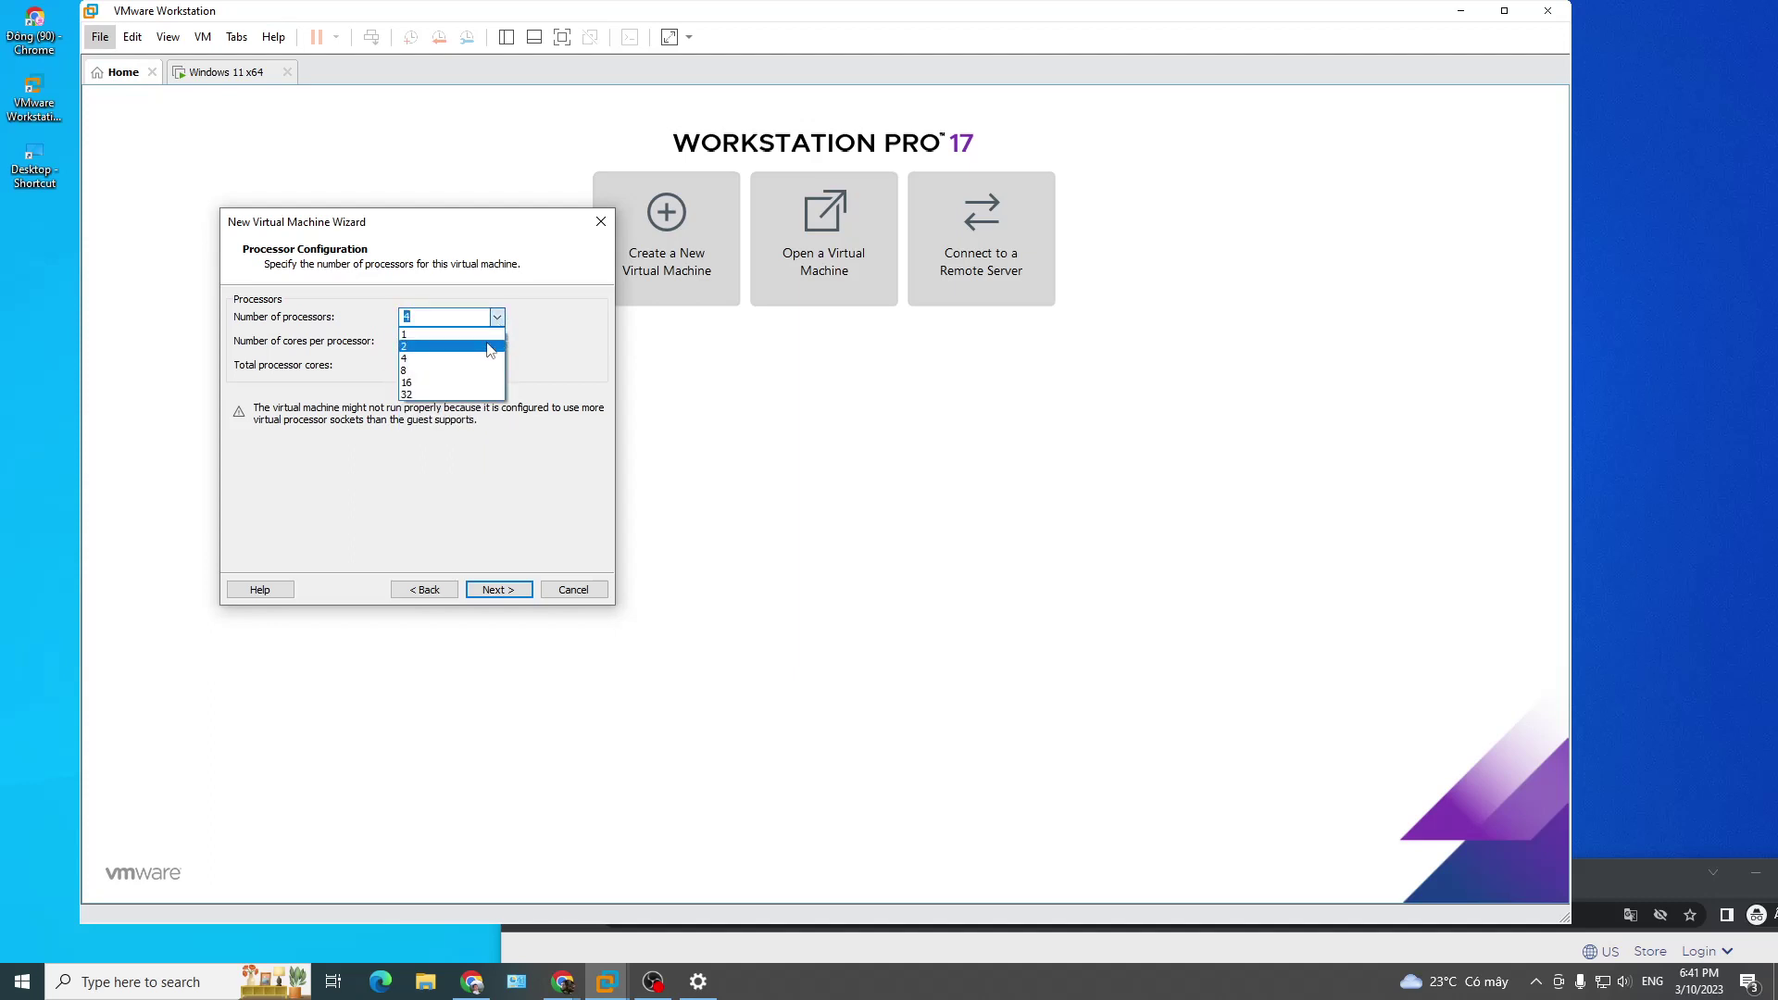
left_click(491, 346)
left_click(491, 345)
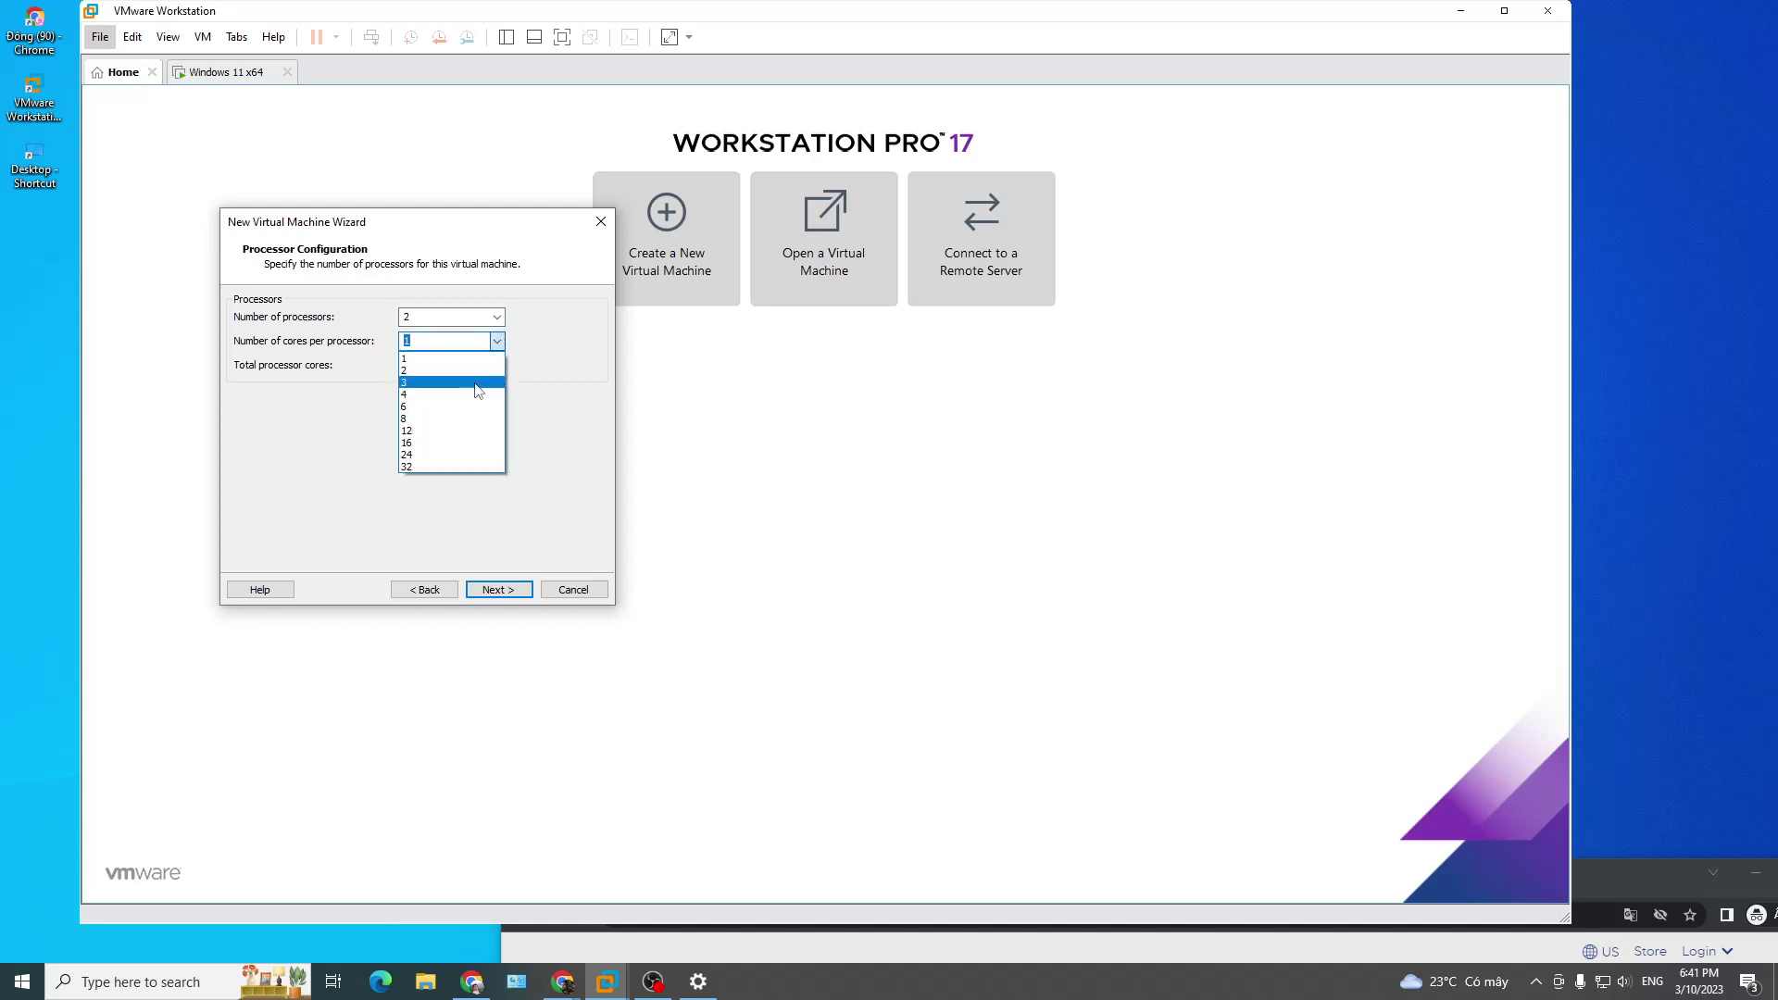
left_click(474, 397)
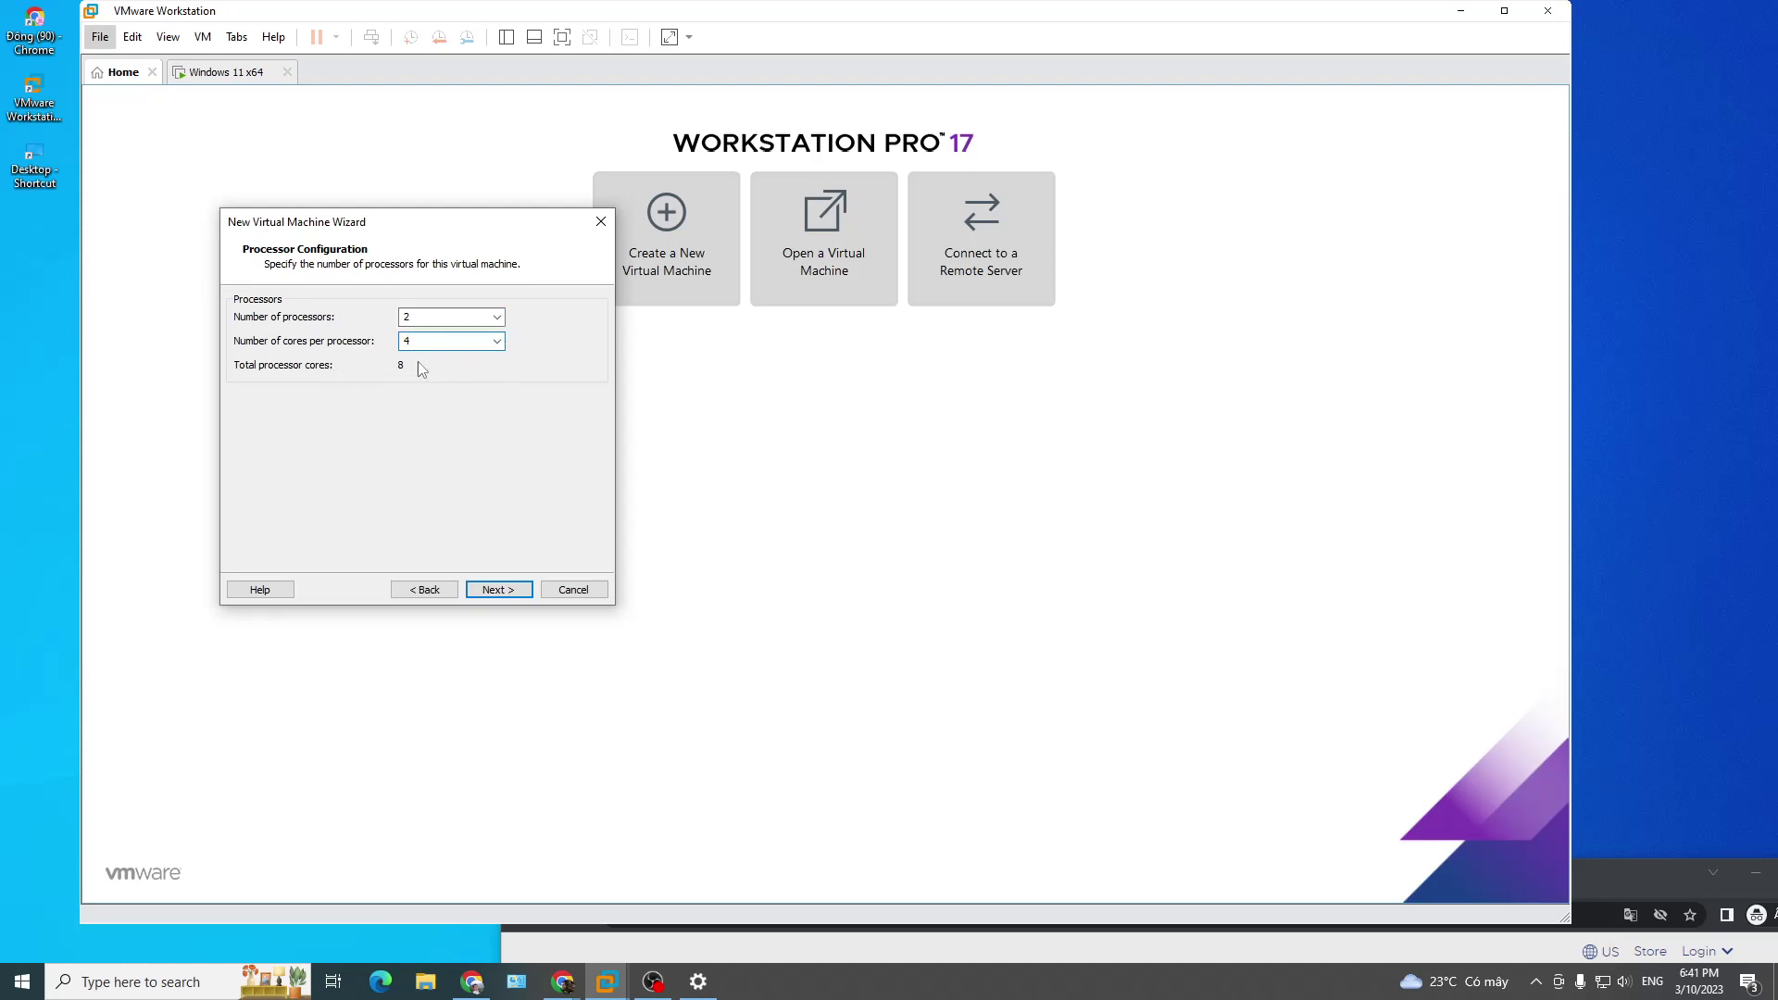
left_click(500, 587)
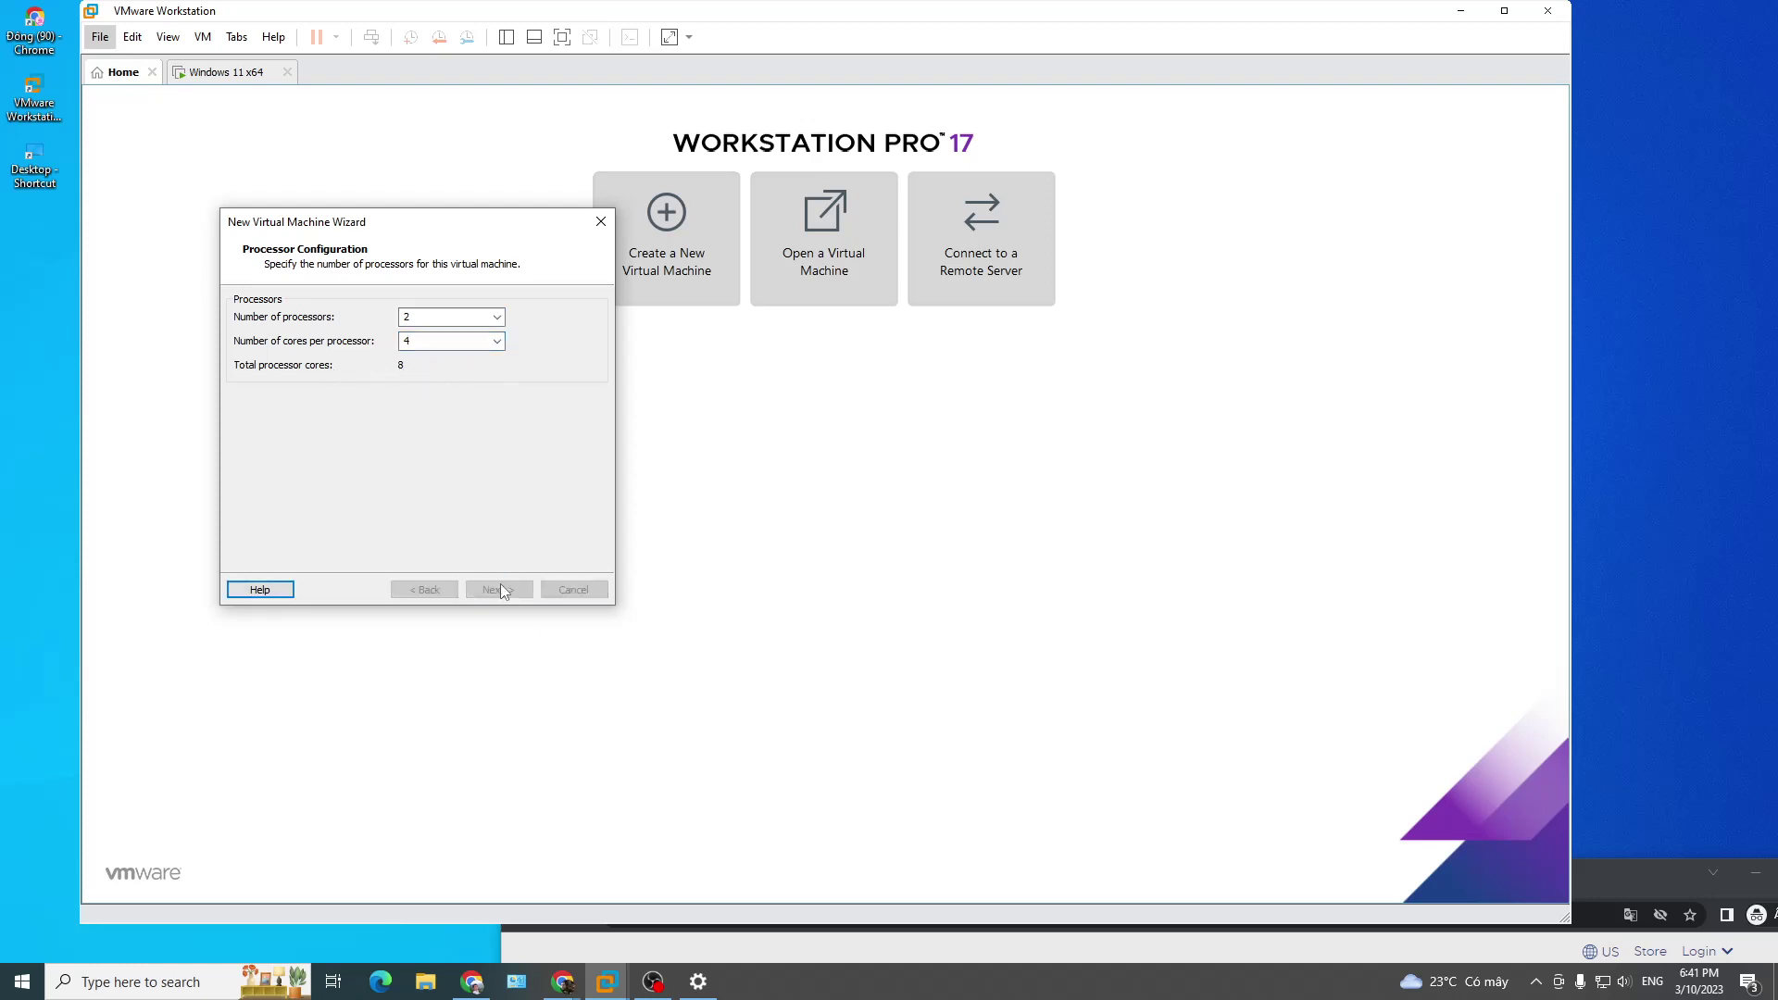
Step: Adjust the virtual machine's memory allocation and continue to the network type selection
left_click_drag(286, 422, 290, 404)
left_click(498, 590)
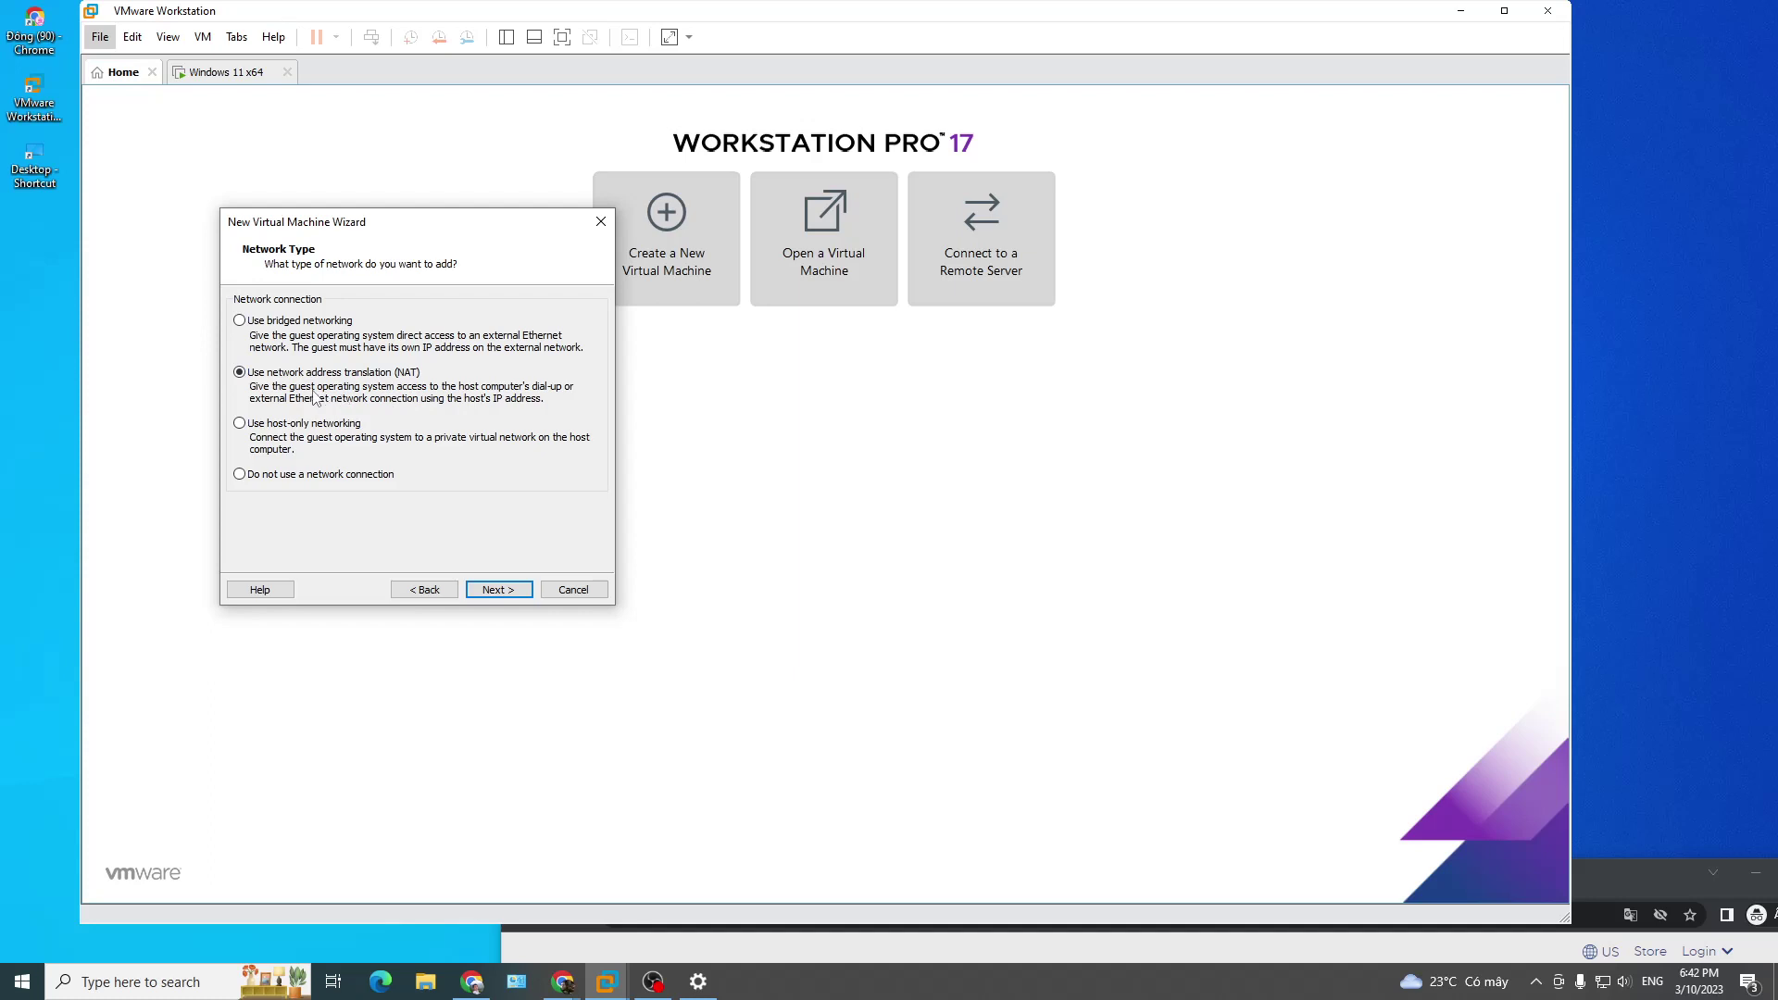
Step: Accept NAT networking, the LSI Logic SAS controller and the SCSI disk type for the virtual machine
left_click(493, 590)
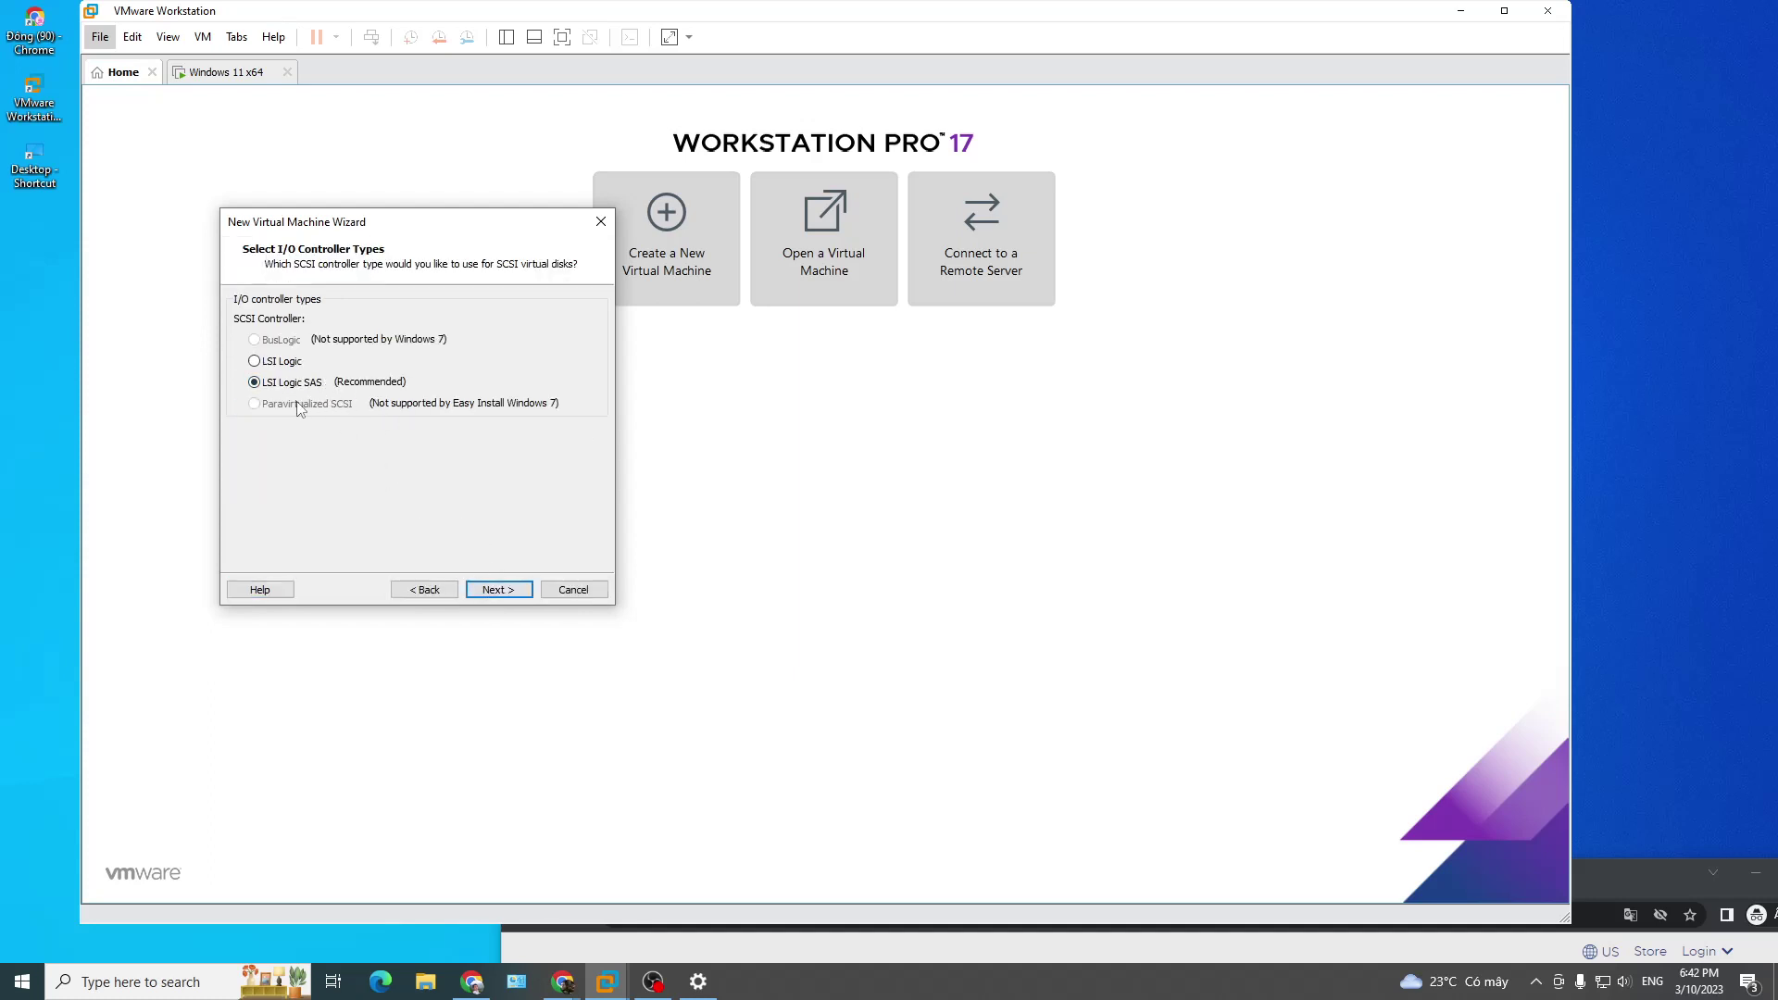
left_click(494, 590)
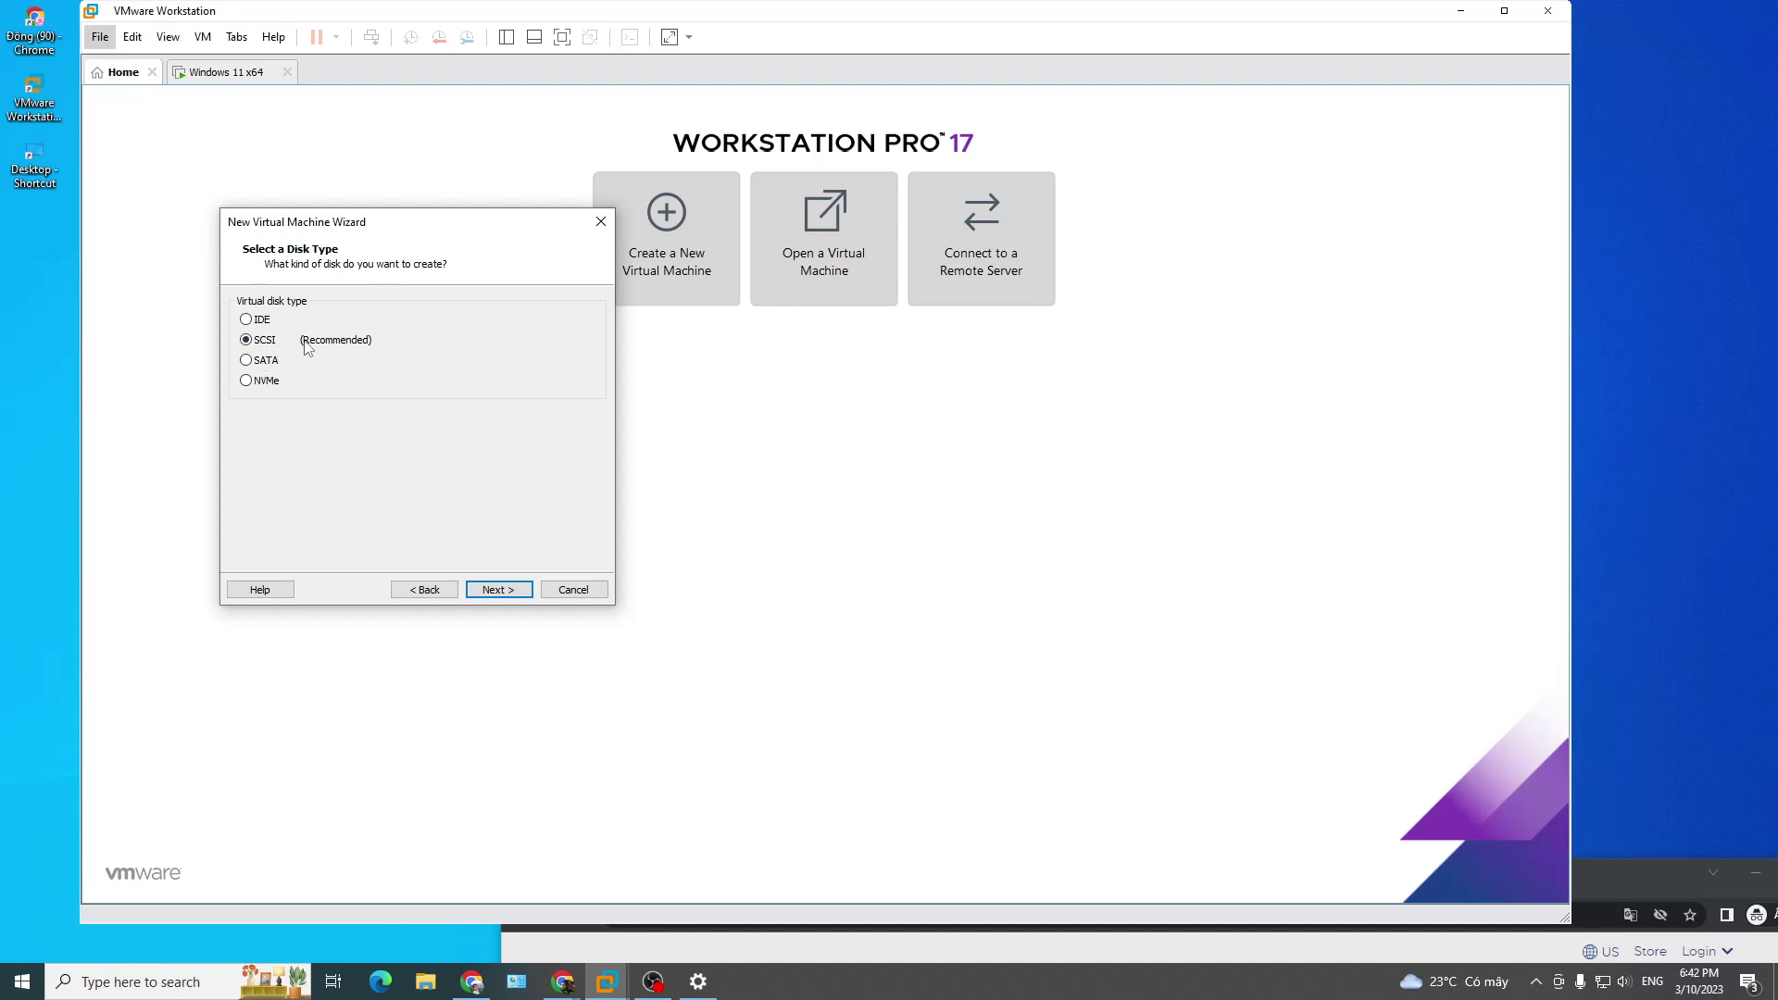
left_click(500, 590)
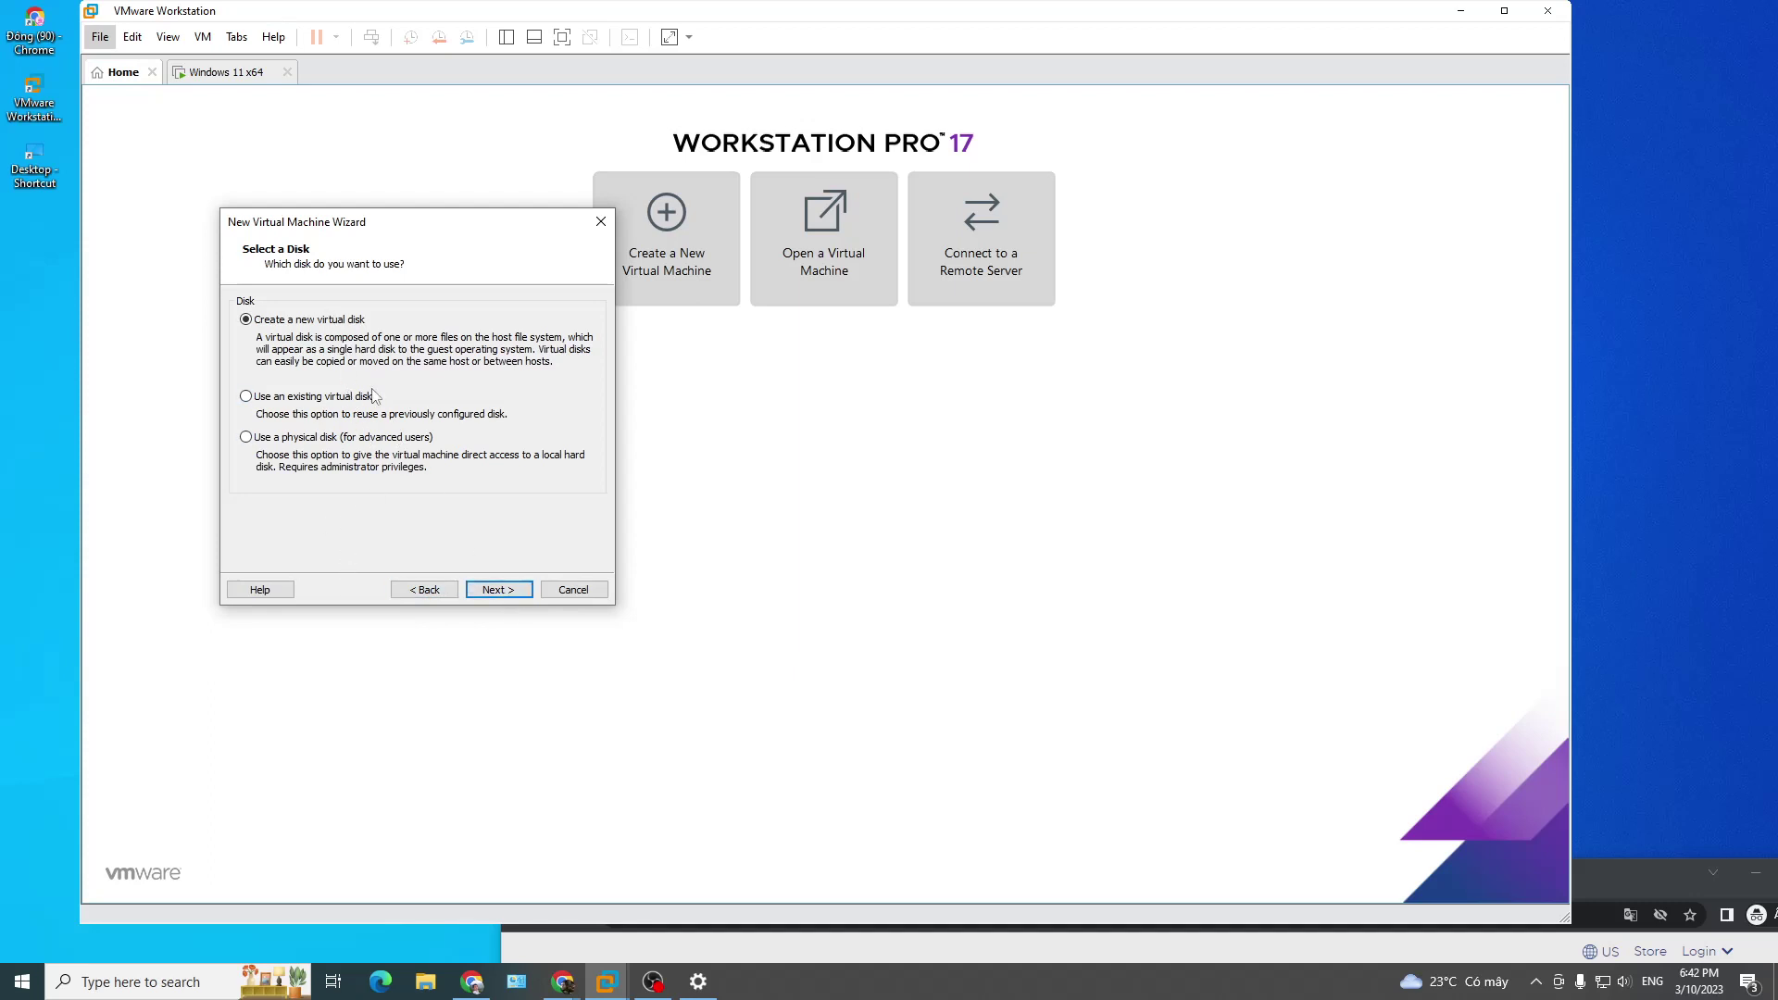
Step: Create a new virtual disk with a maximum size of 60 GB, stored as a single file
left_click(493, 589)
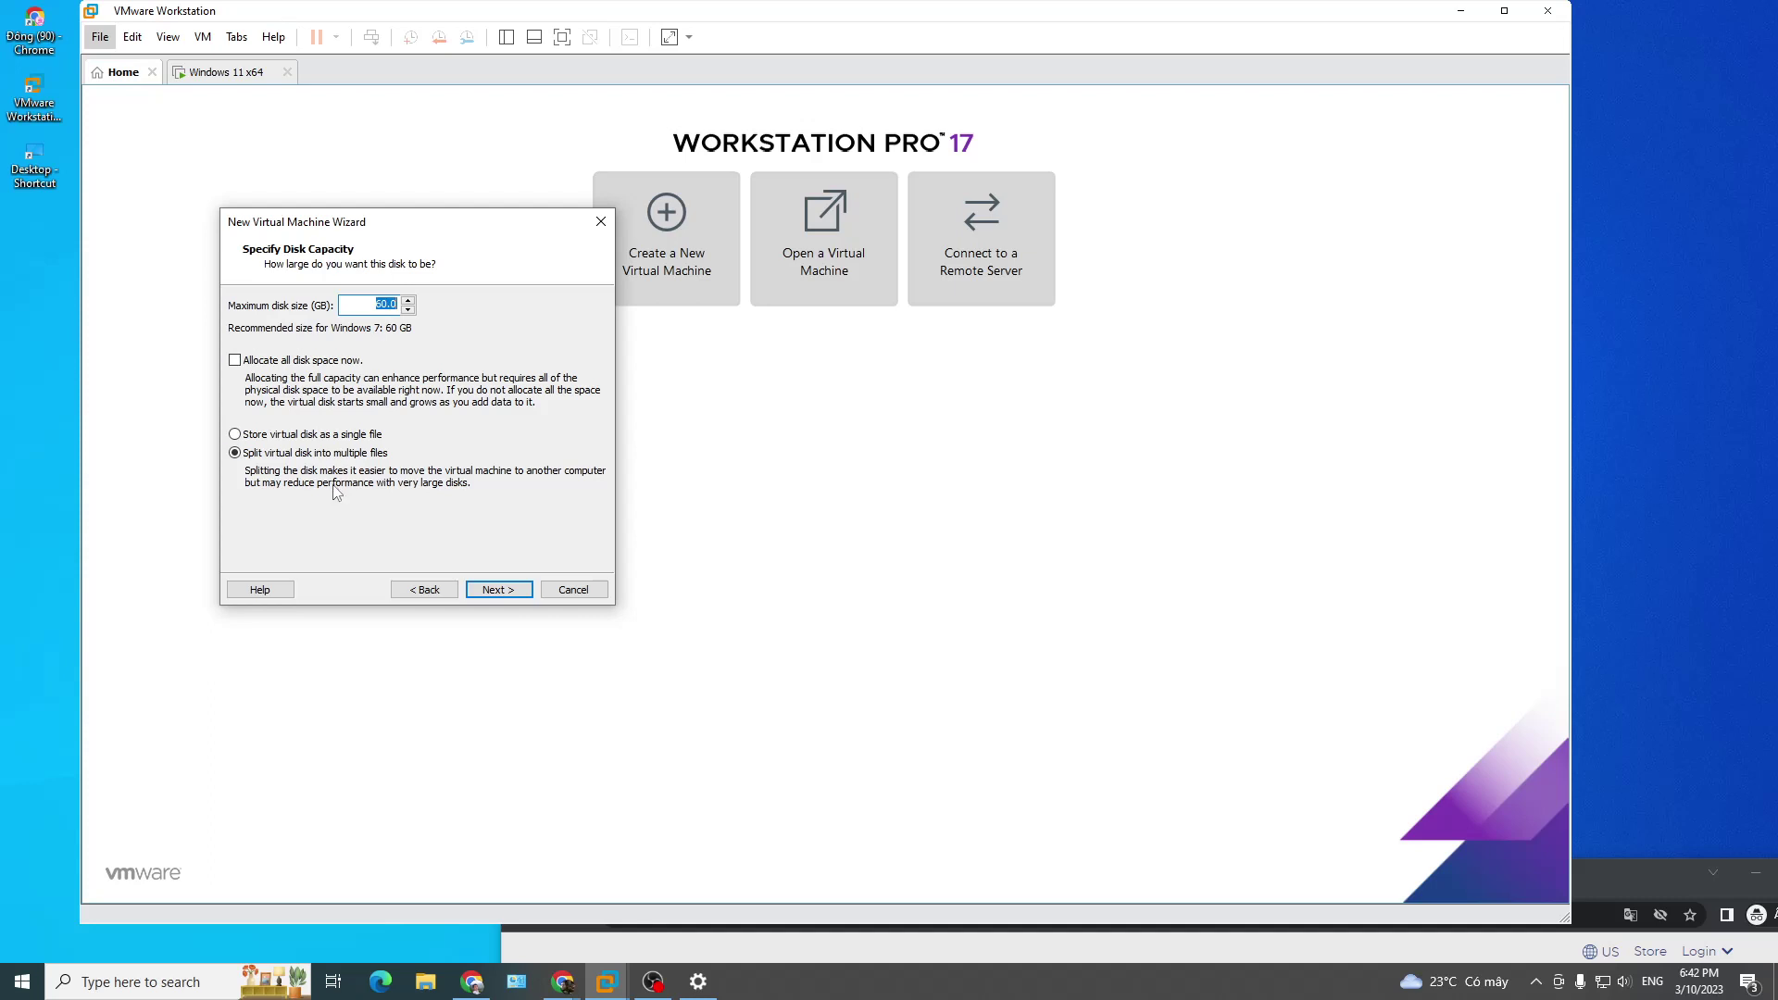
left_click(318, 440)
left_click(498, 589)
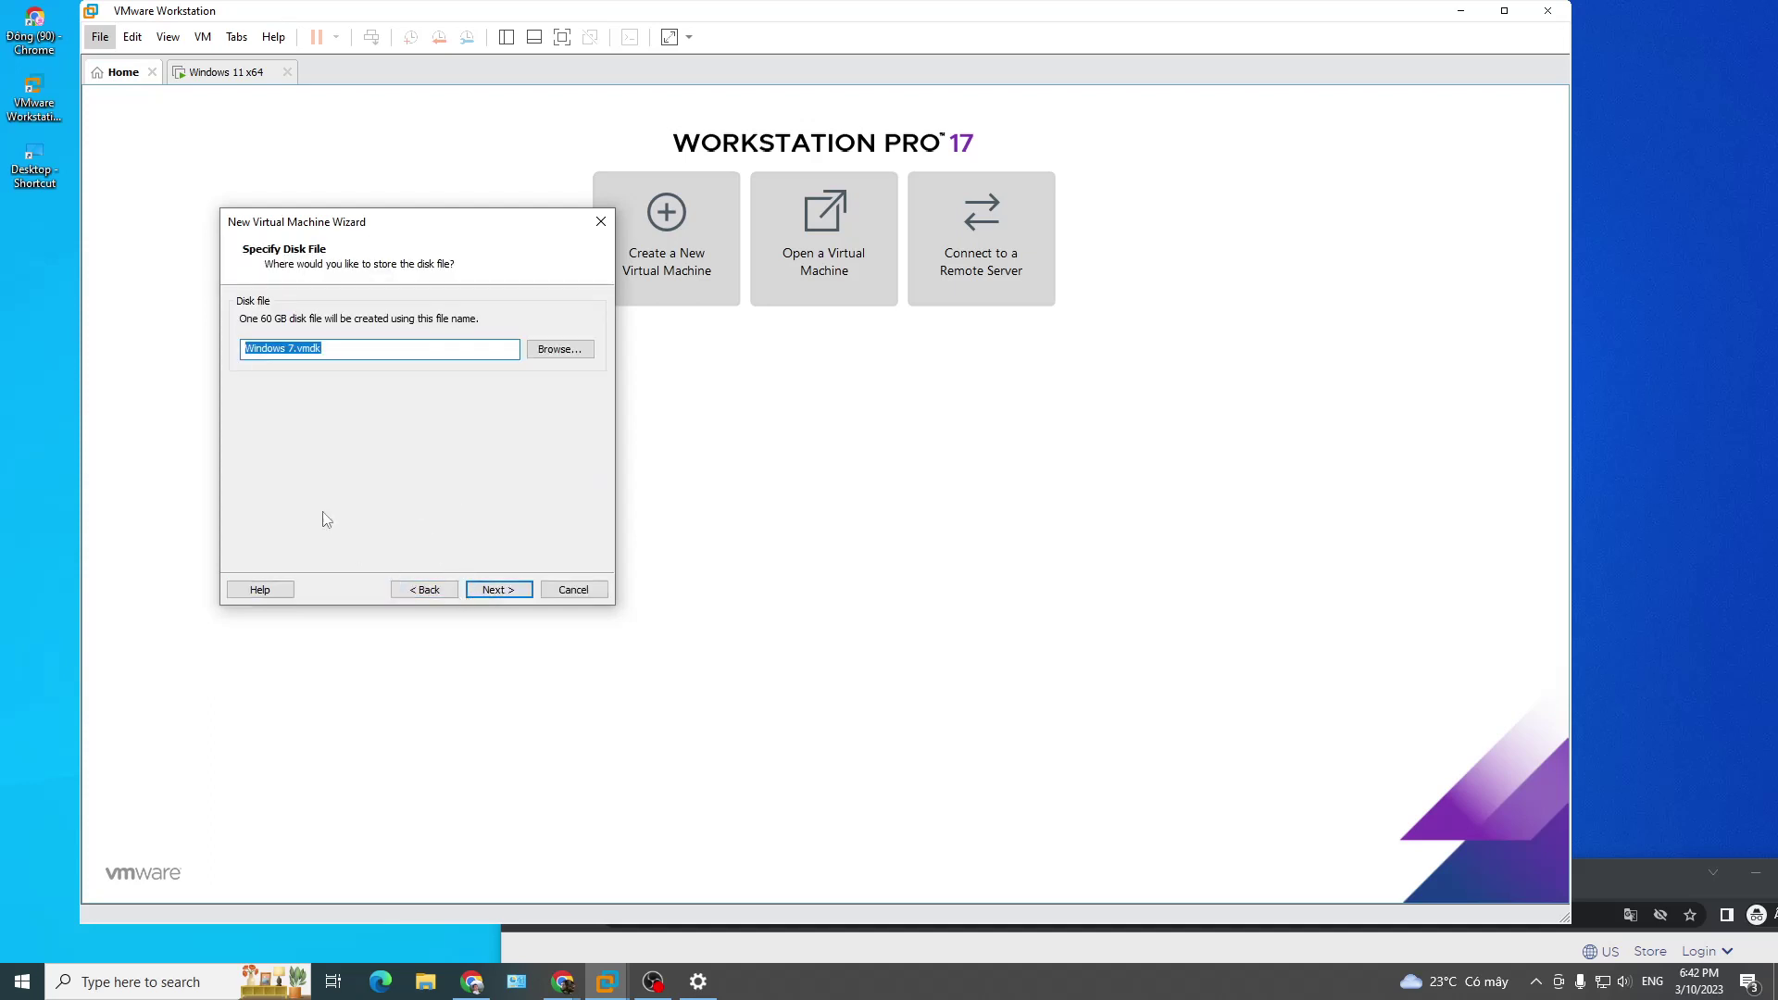
Step: Check the disk file's storage location, keep the name Windows 7.vmdk and continue to the settings summary
left_click(547, 361)
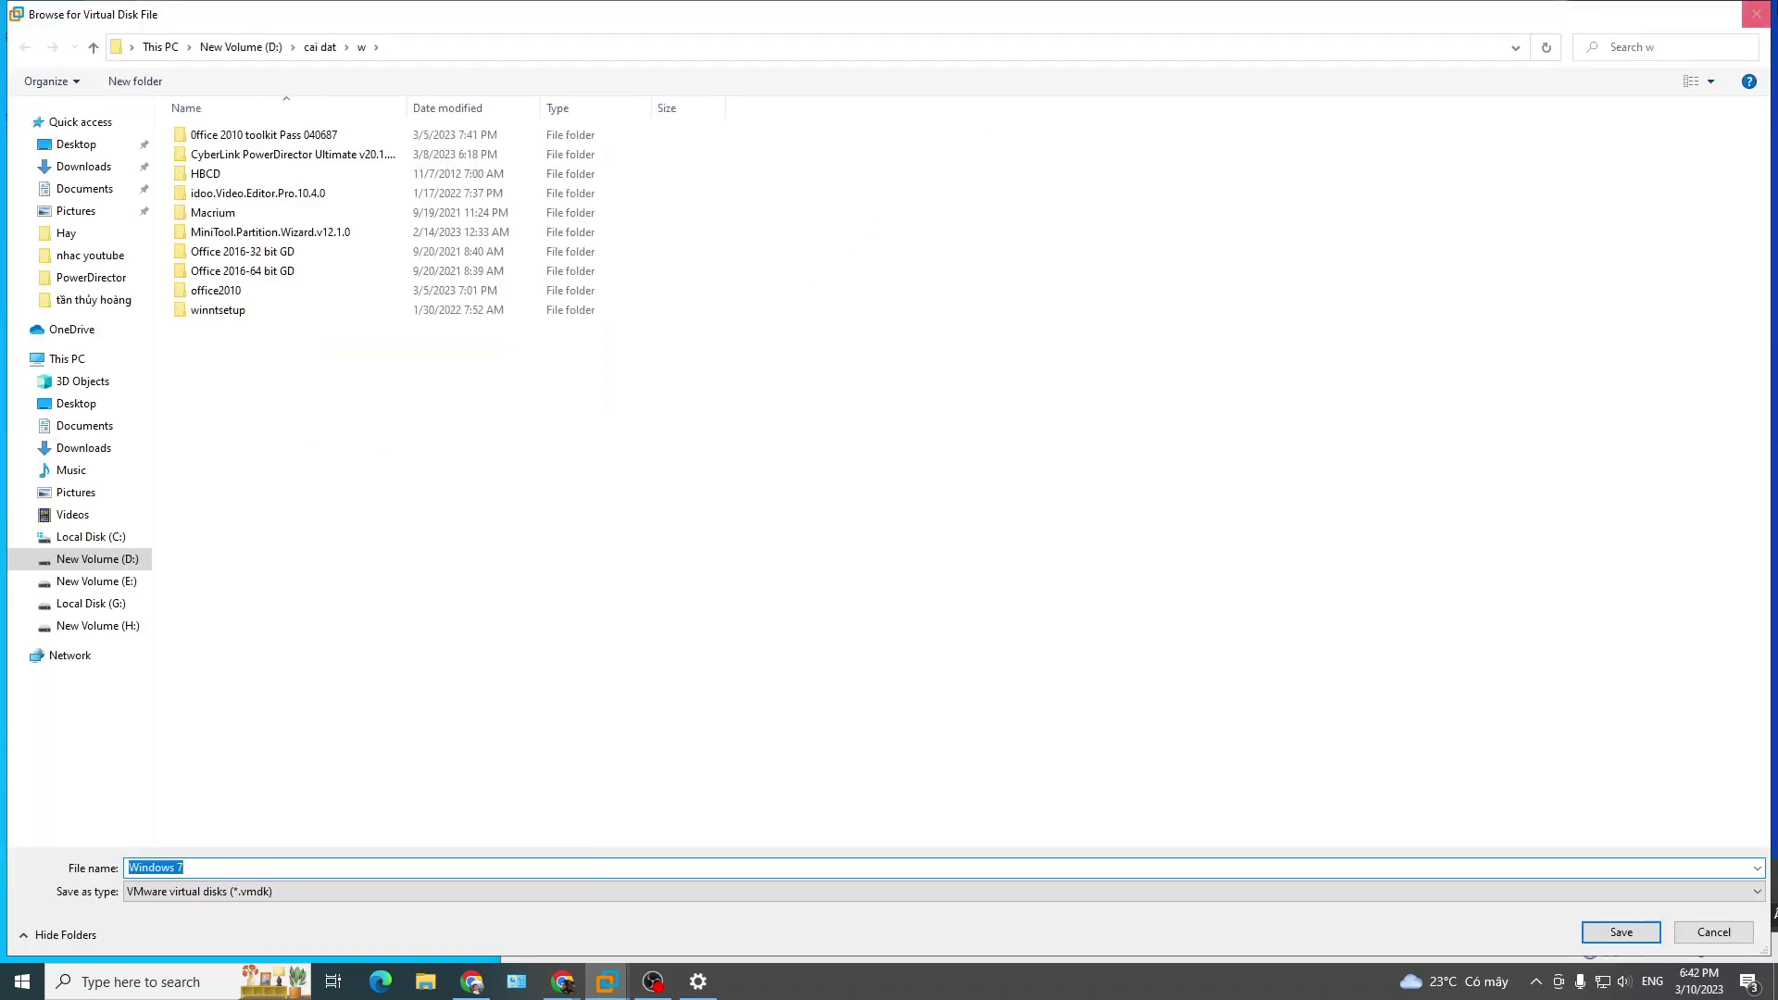
left_click(1756, 14)
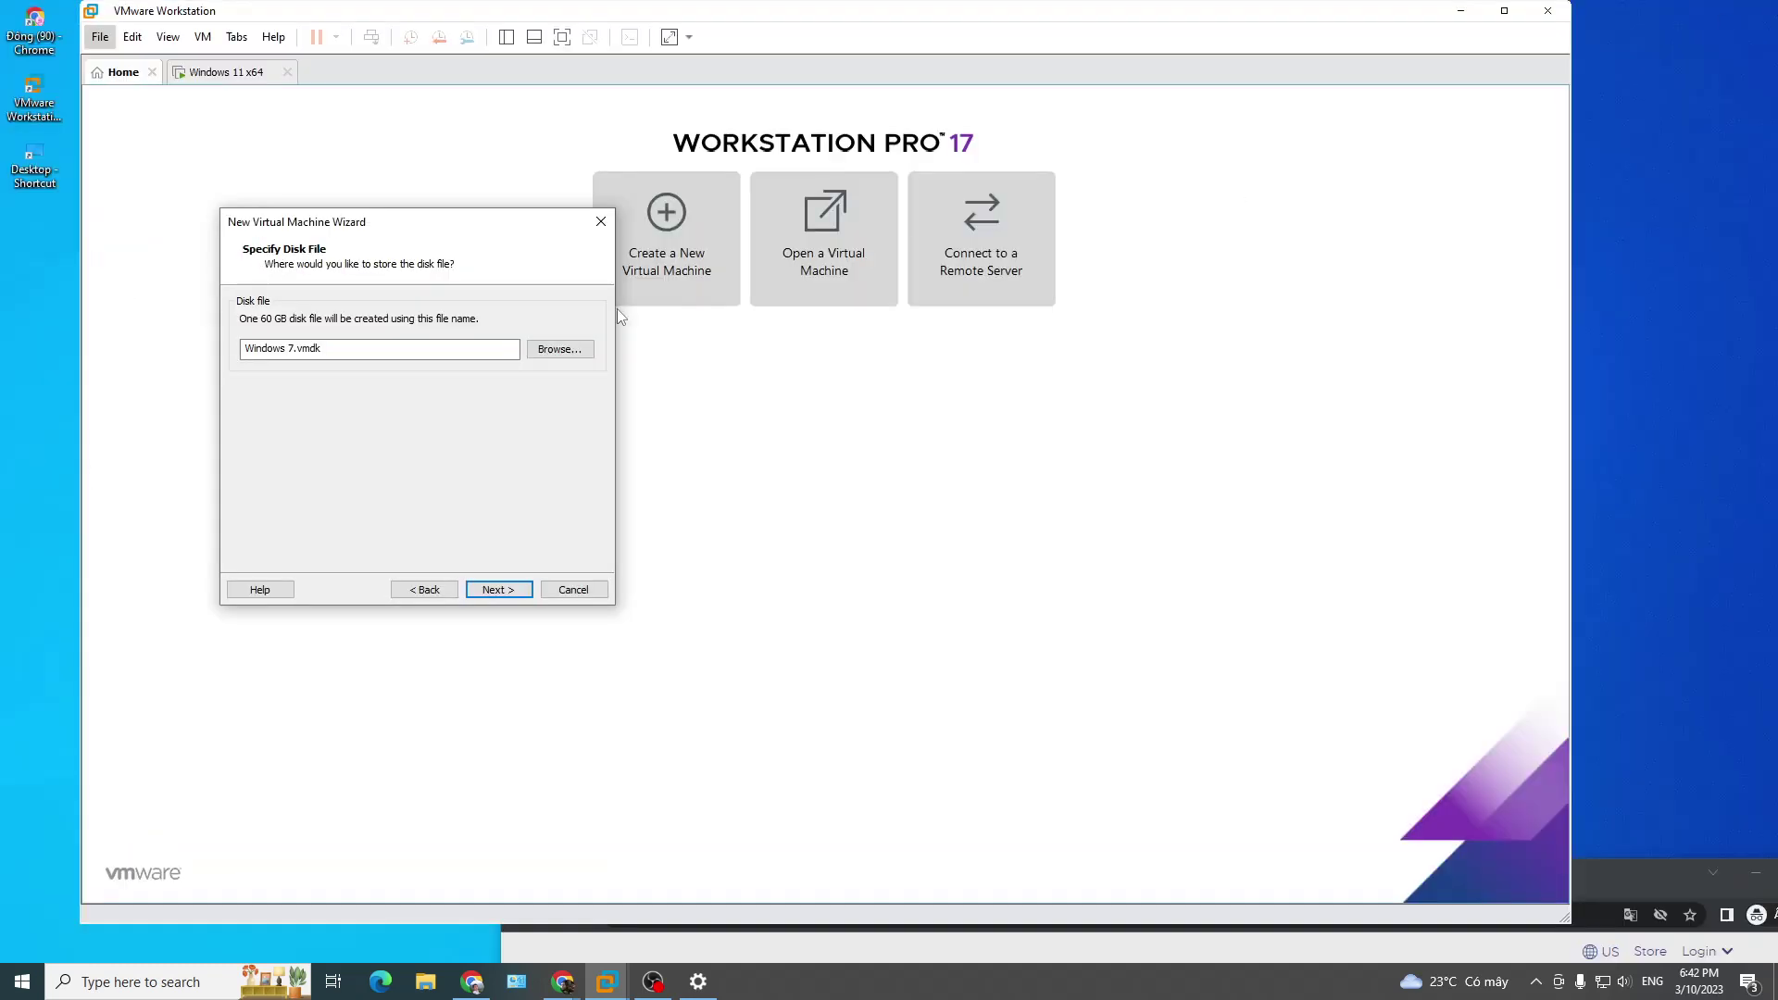
left_click(498, 589)
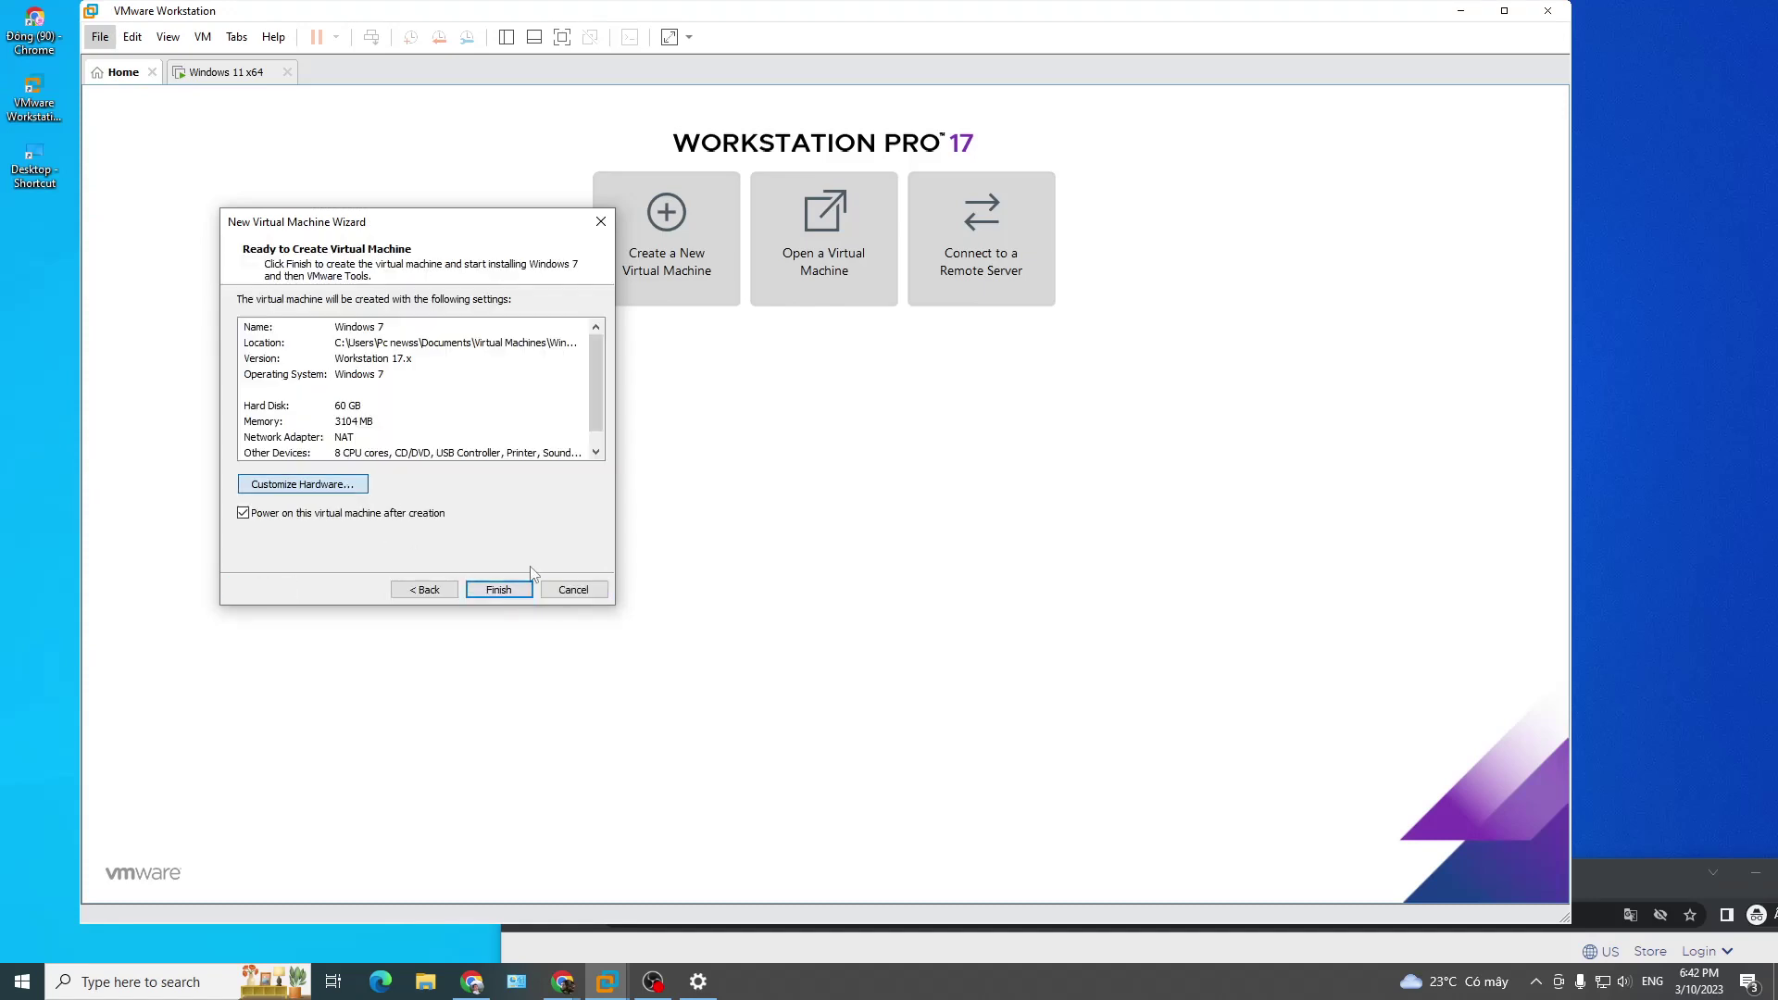
Step: Review the new virtual machine's hardware settings, including memory, processors, CD/DVD drive, USB controller and printer
key("alt+c")
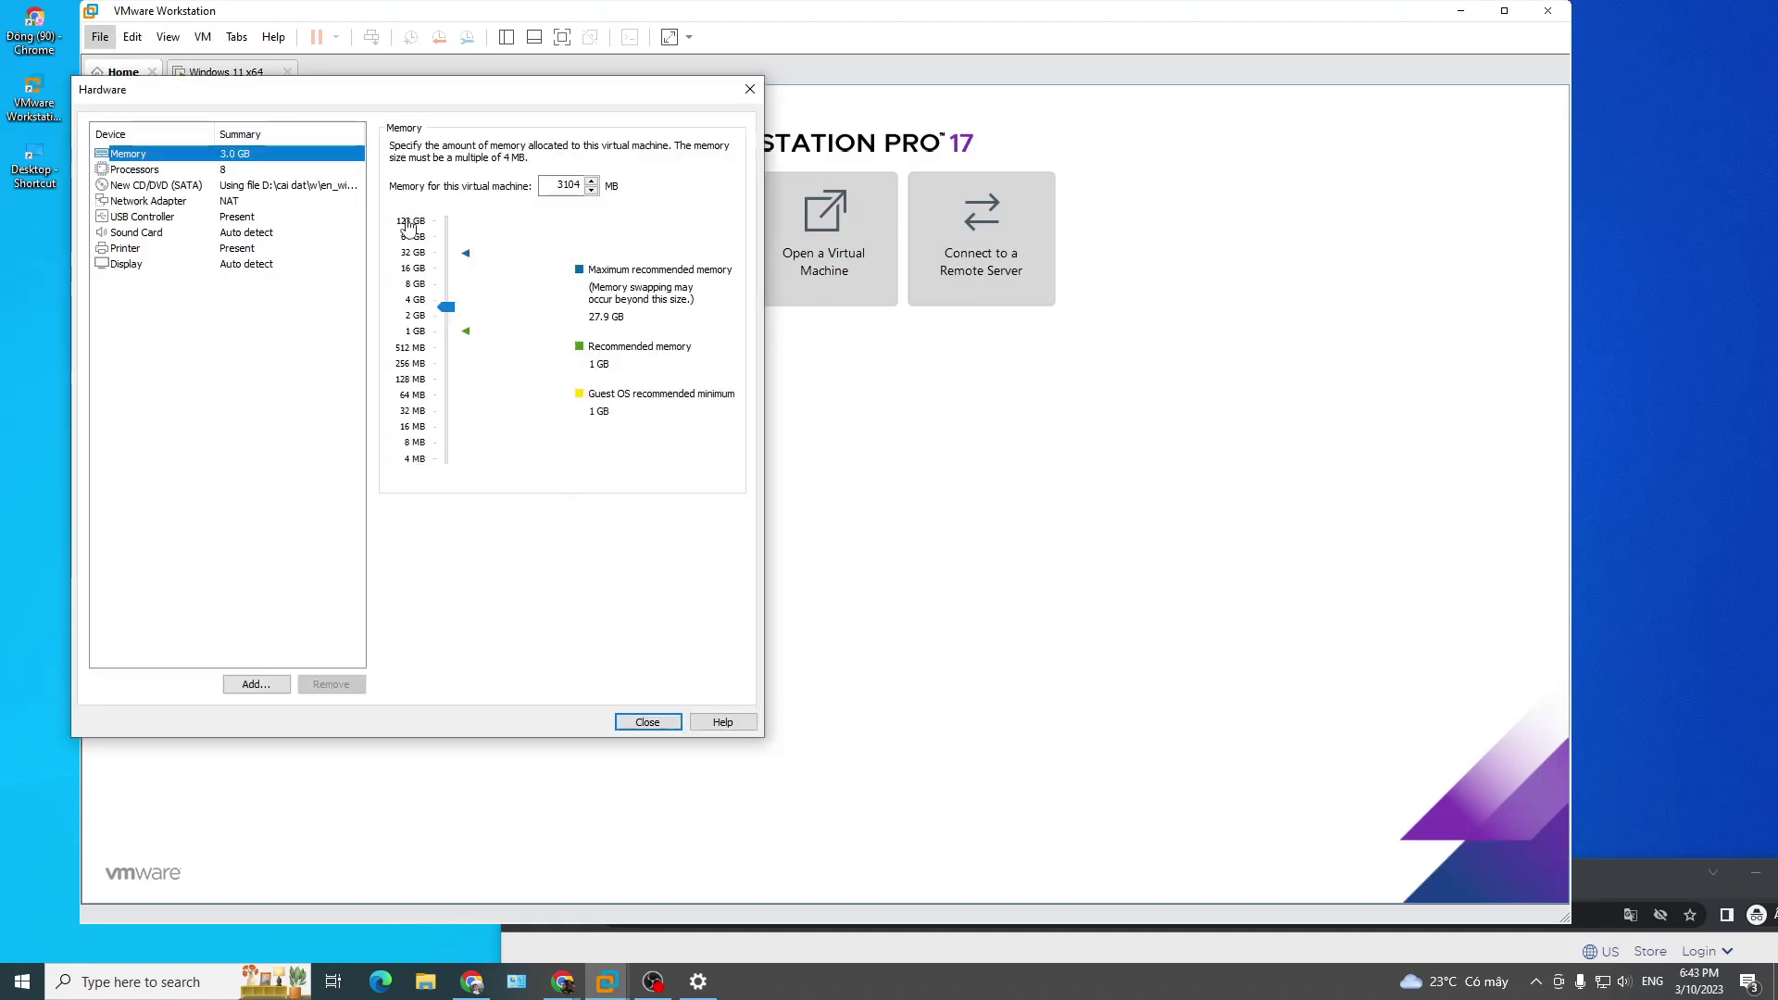
left_click(750, 89)
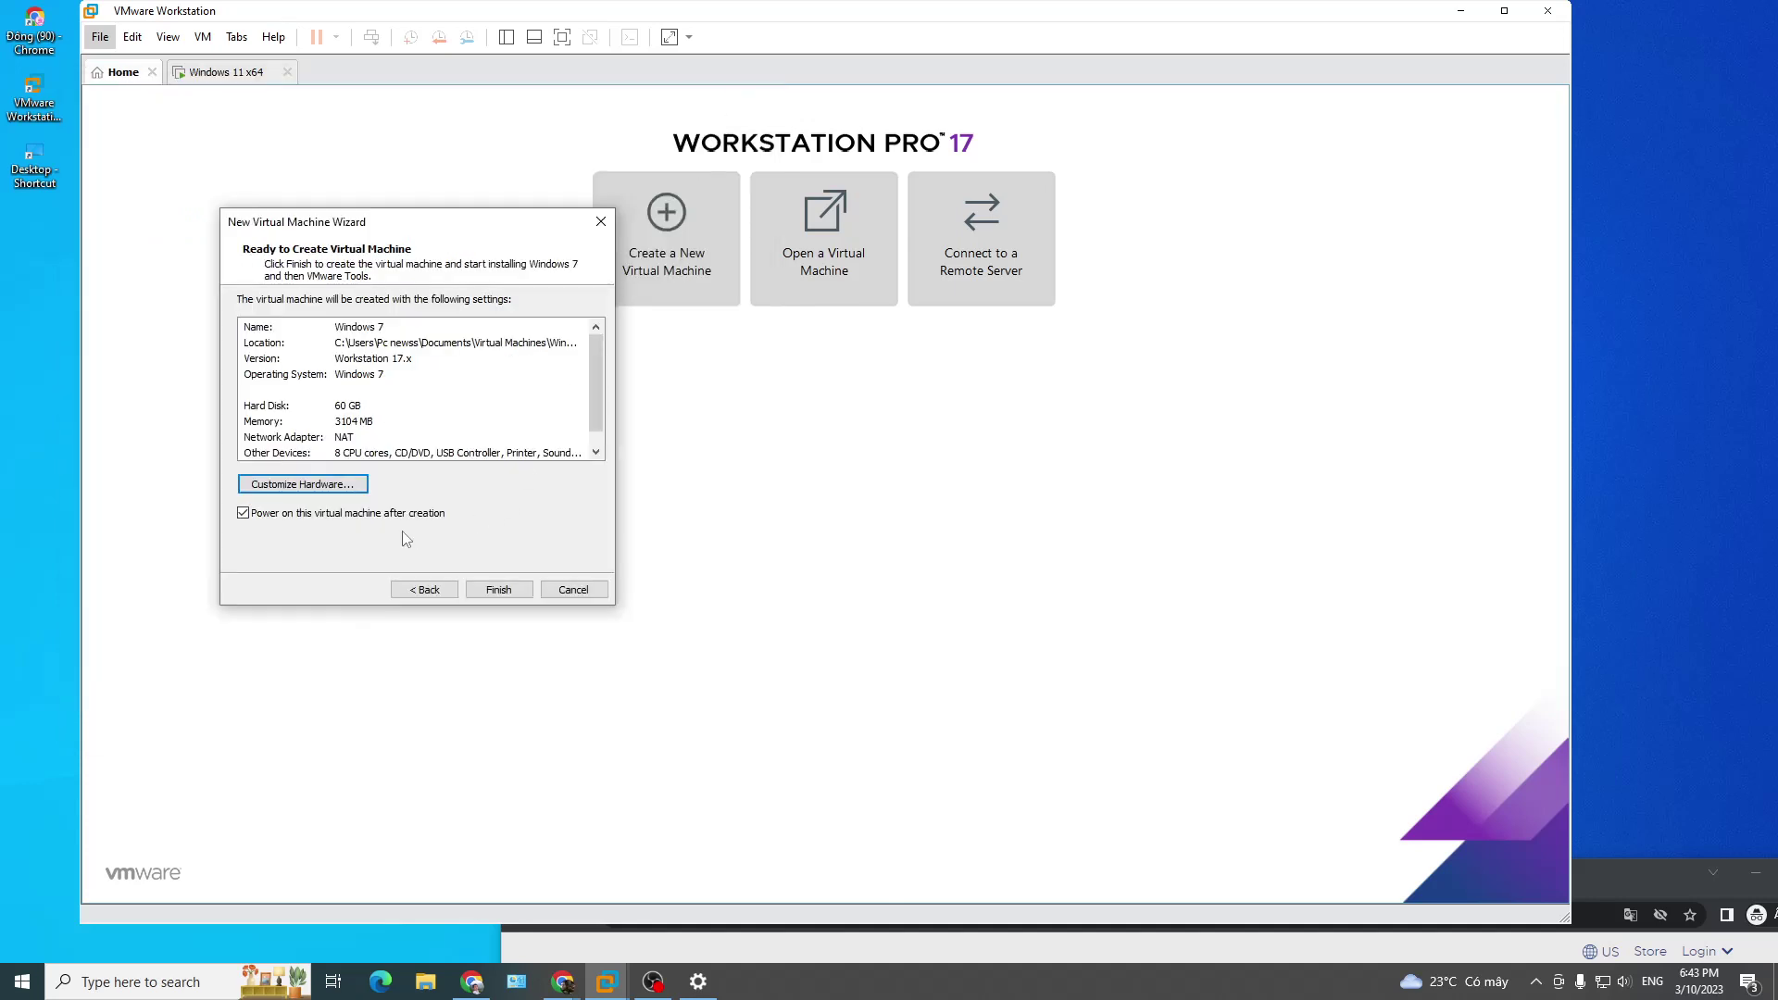
left_click(338, 491)
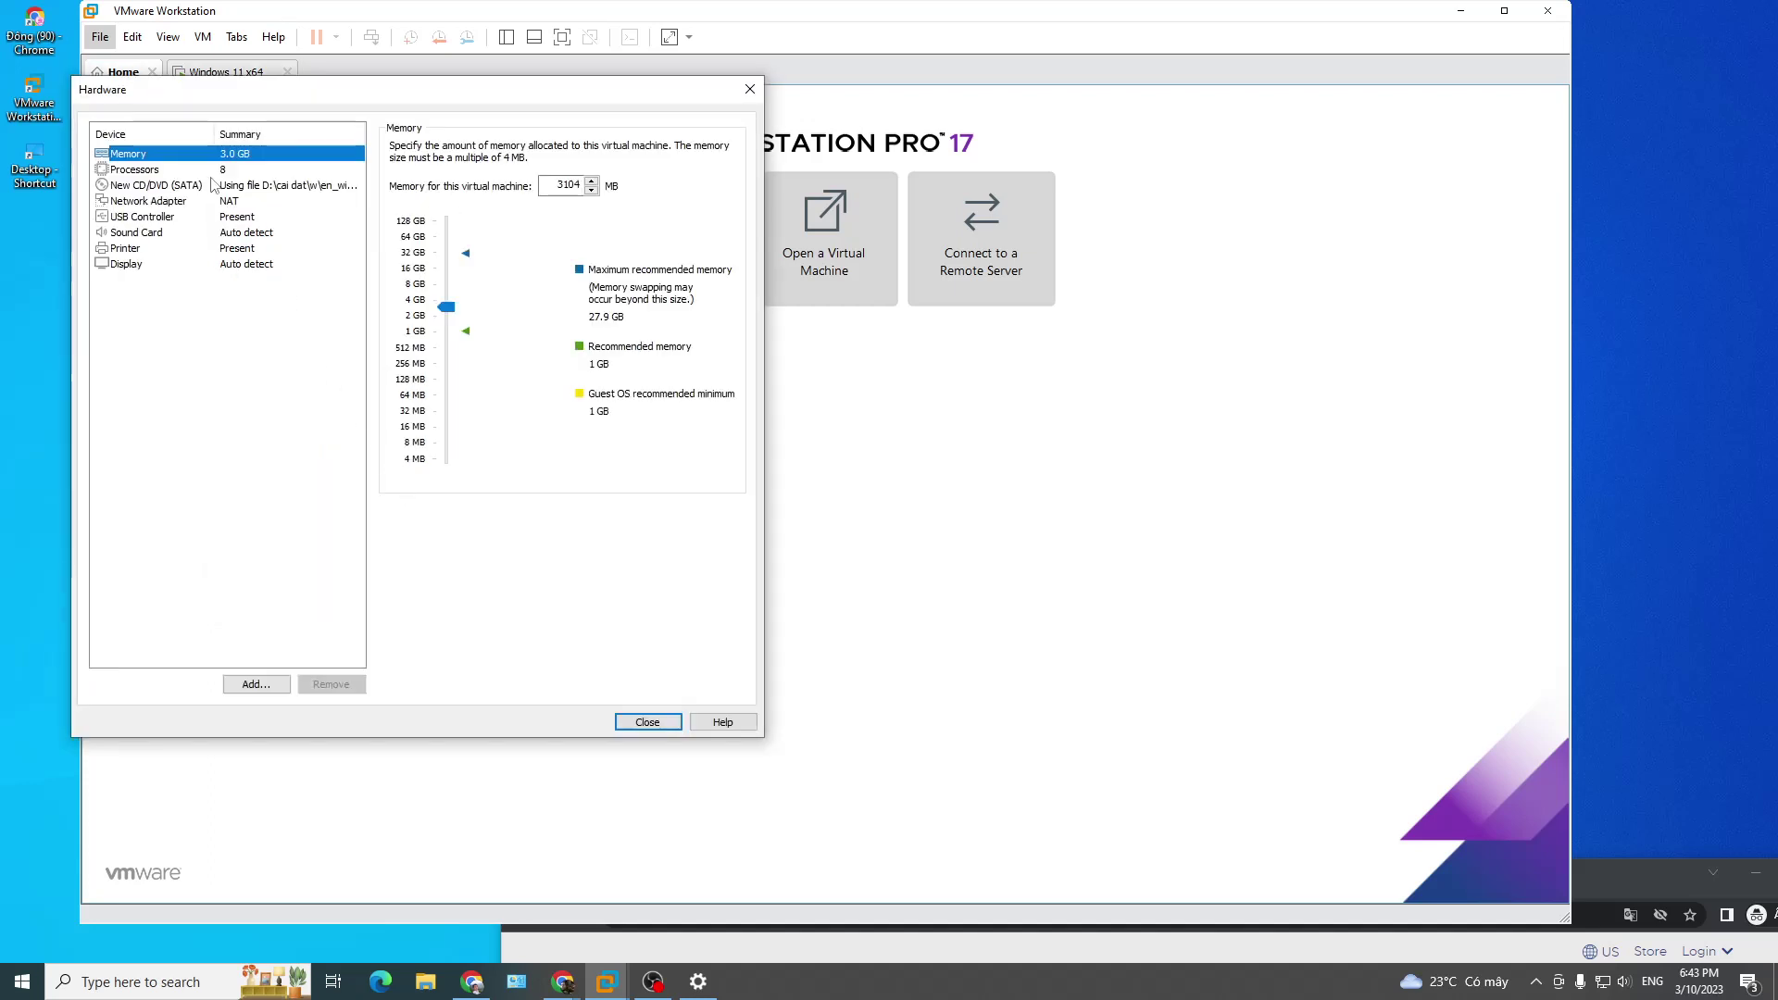
left_click(209, 172)
left_click(203, 189)
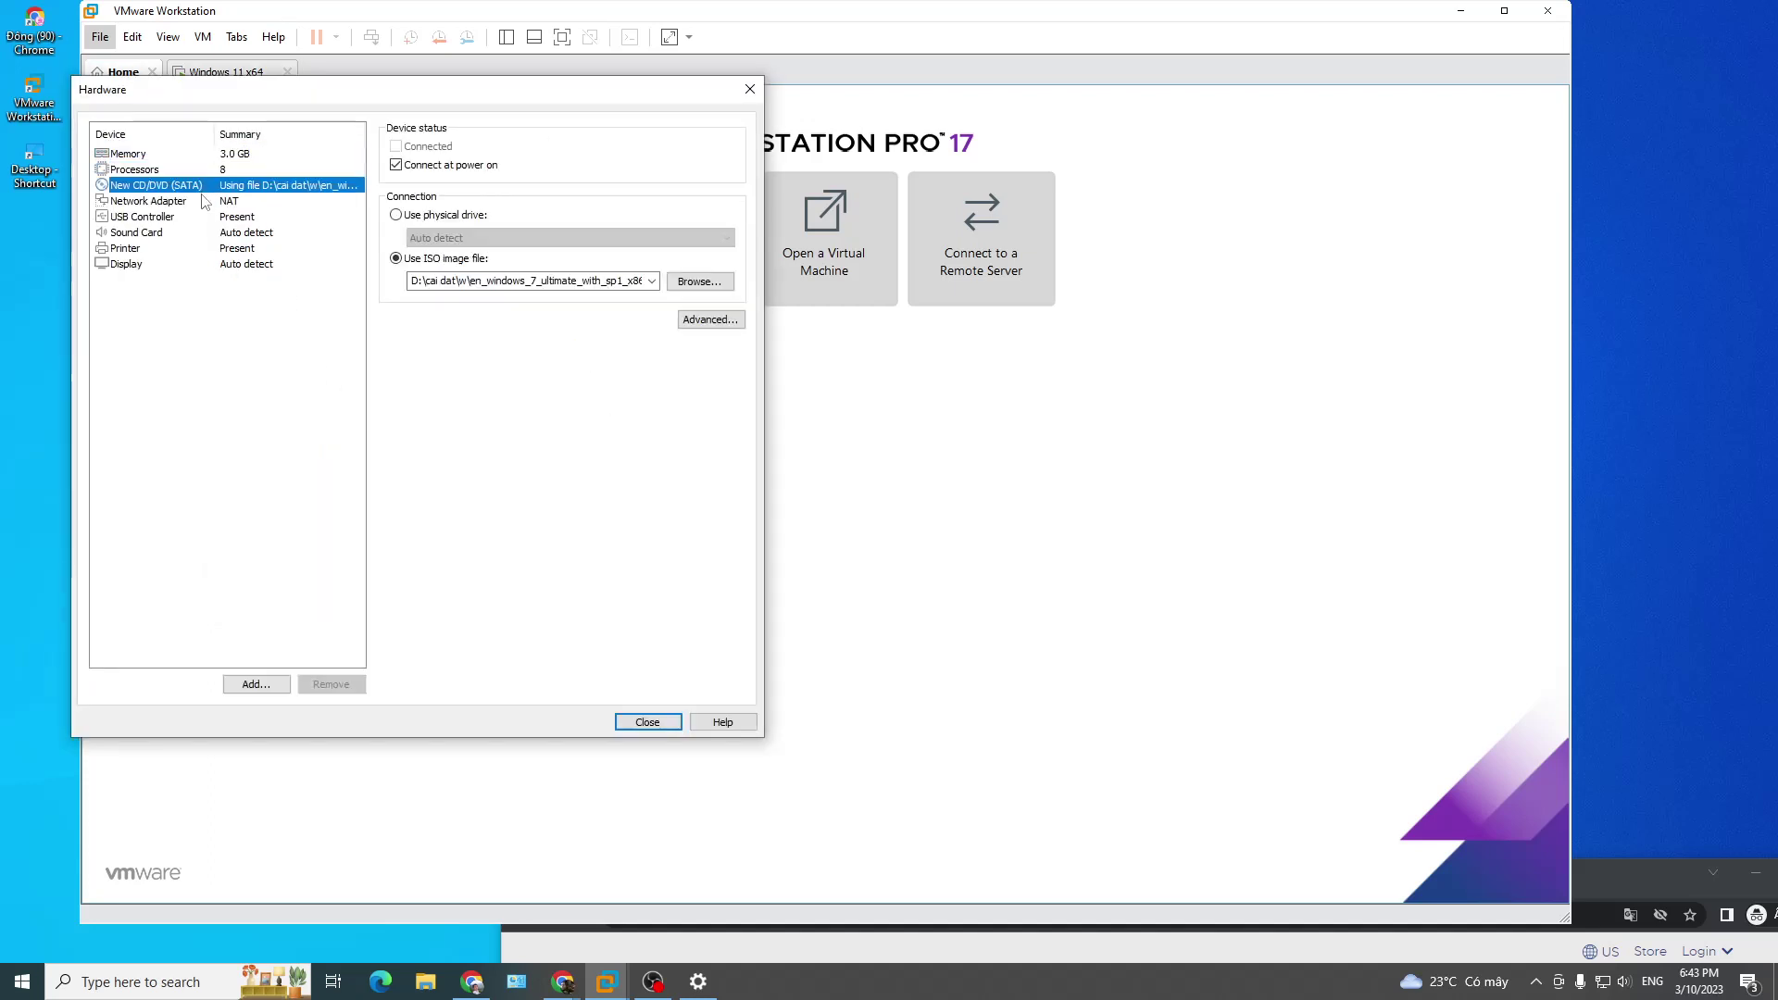
left_click(202, 220)
left_click(186, 250)
left_click(205, 584)
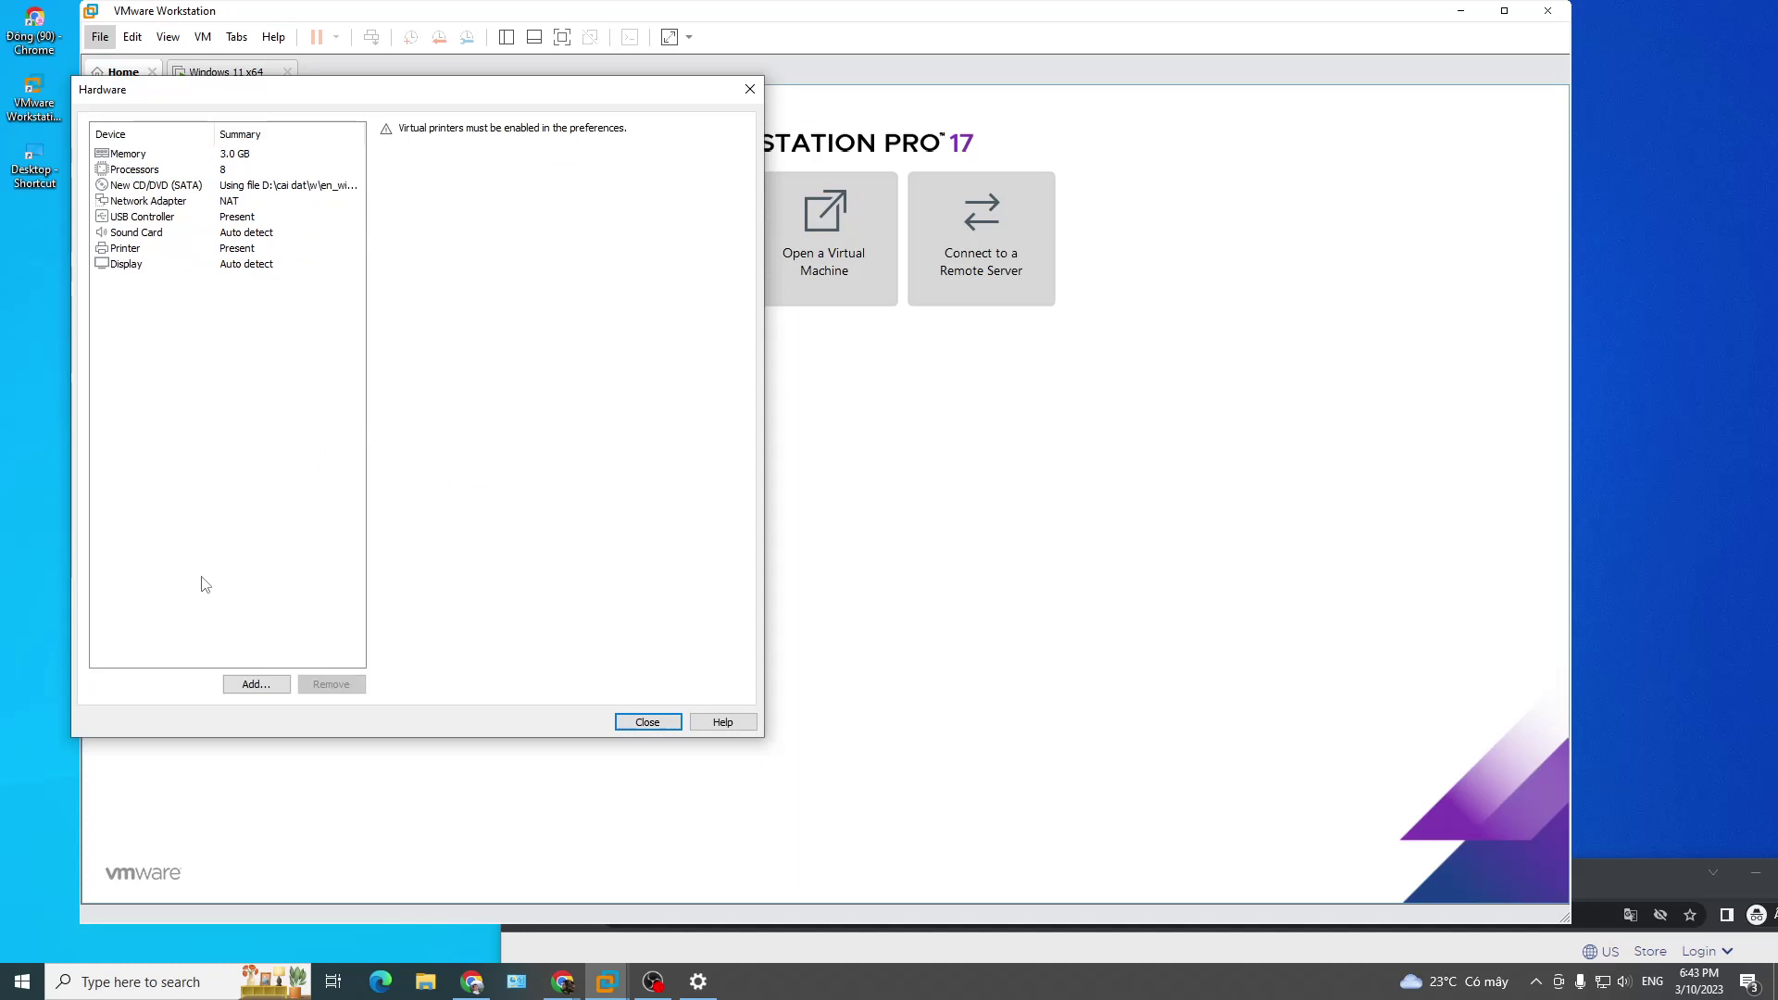
Step: Examine the hardware types that can be added to the virtual machine, without adding any
left_click(251, 685)
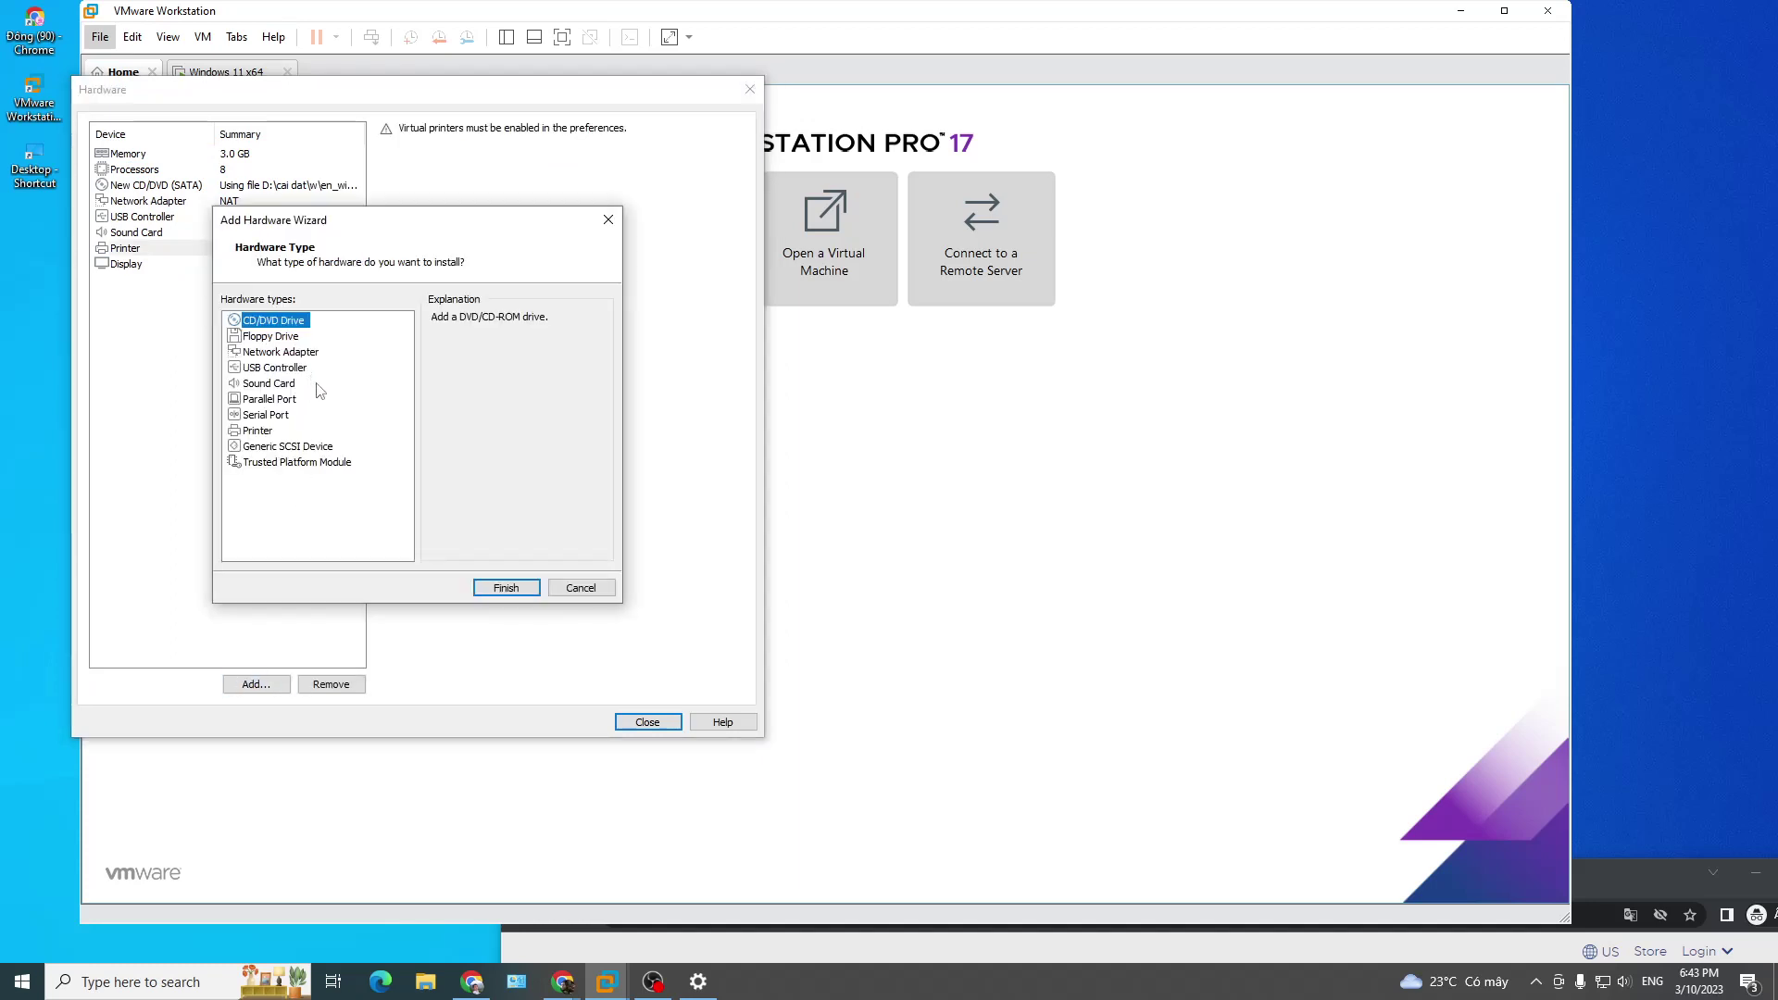
left_click(581, 588)
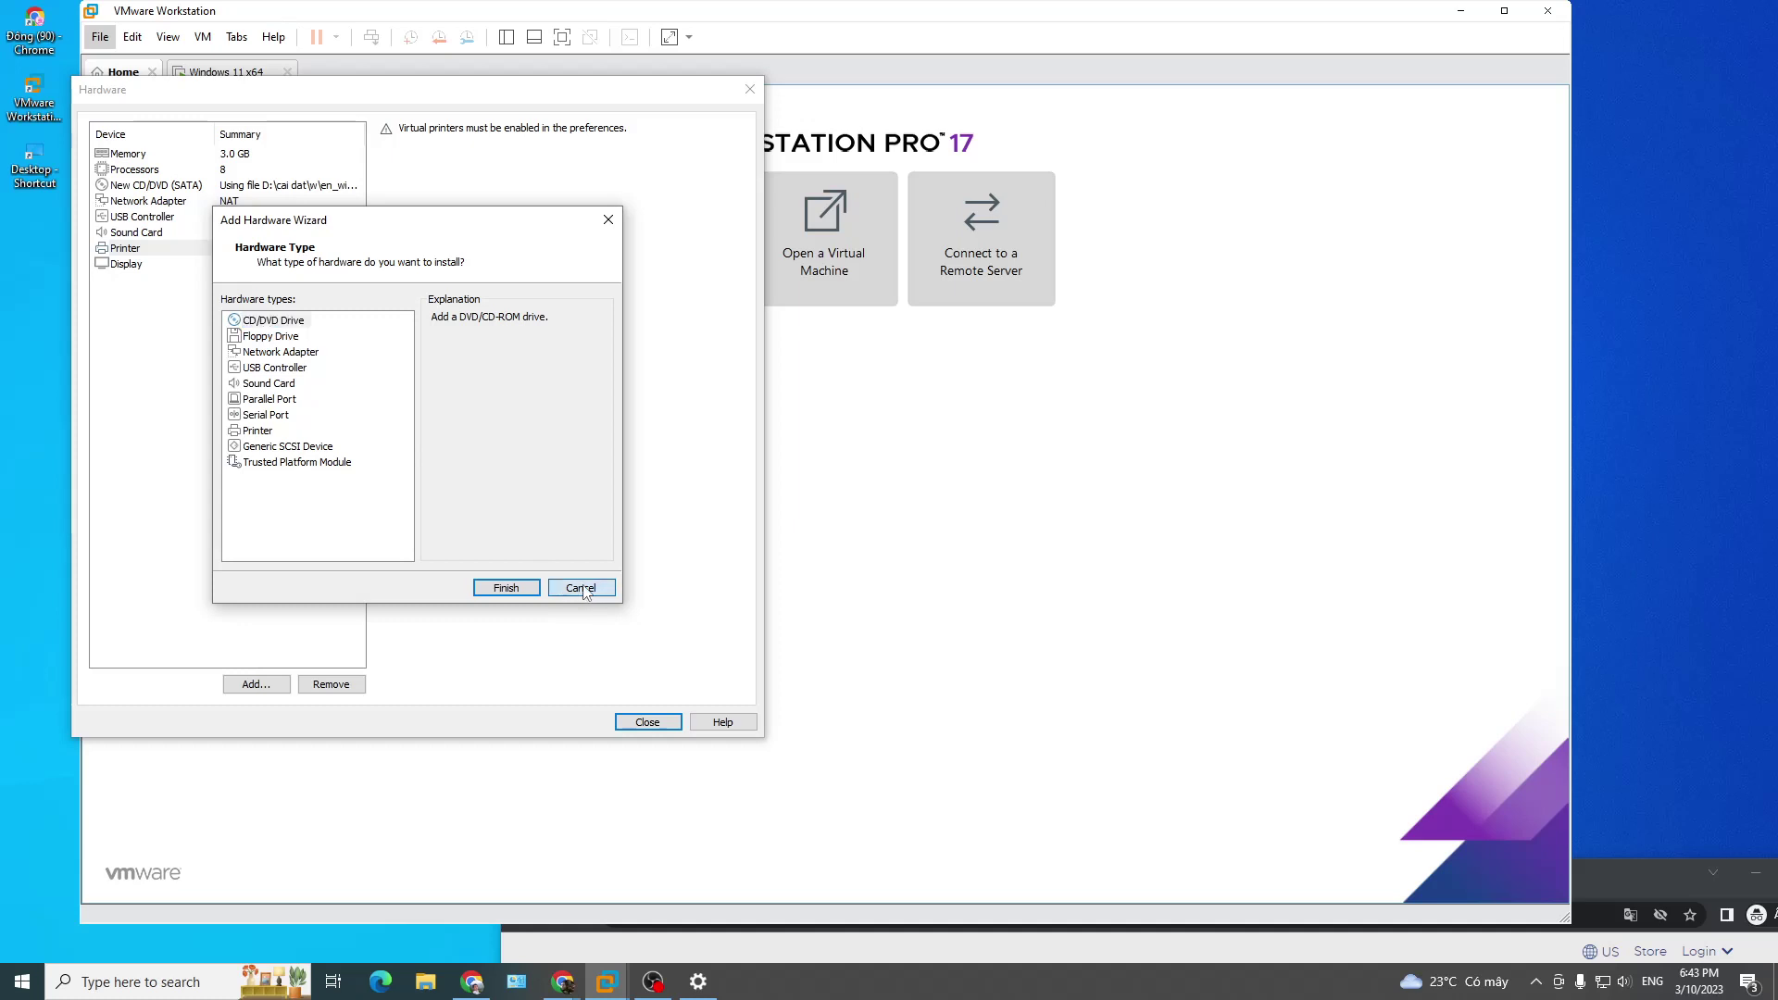
left_click(297, 523)
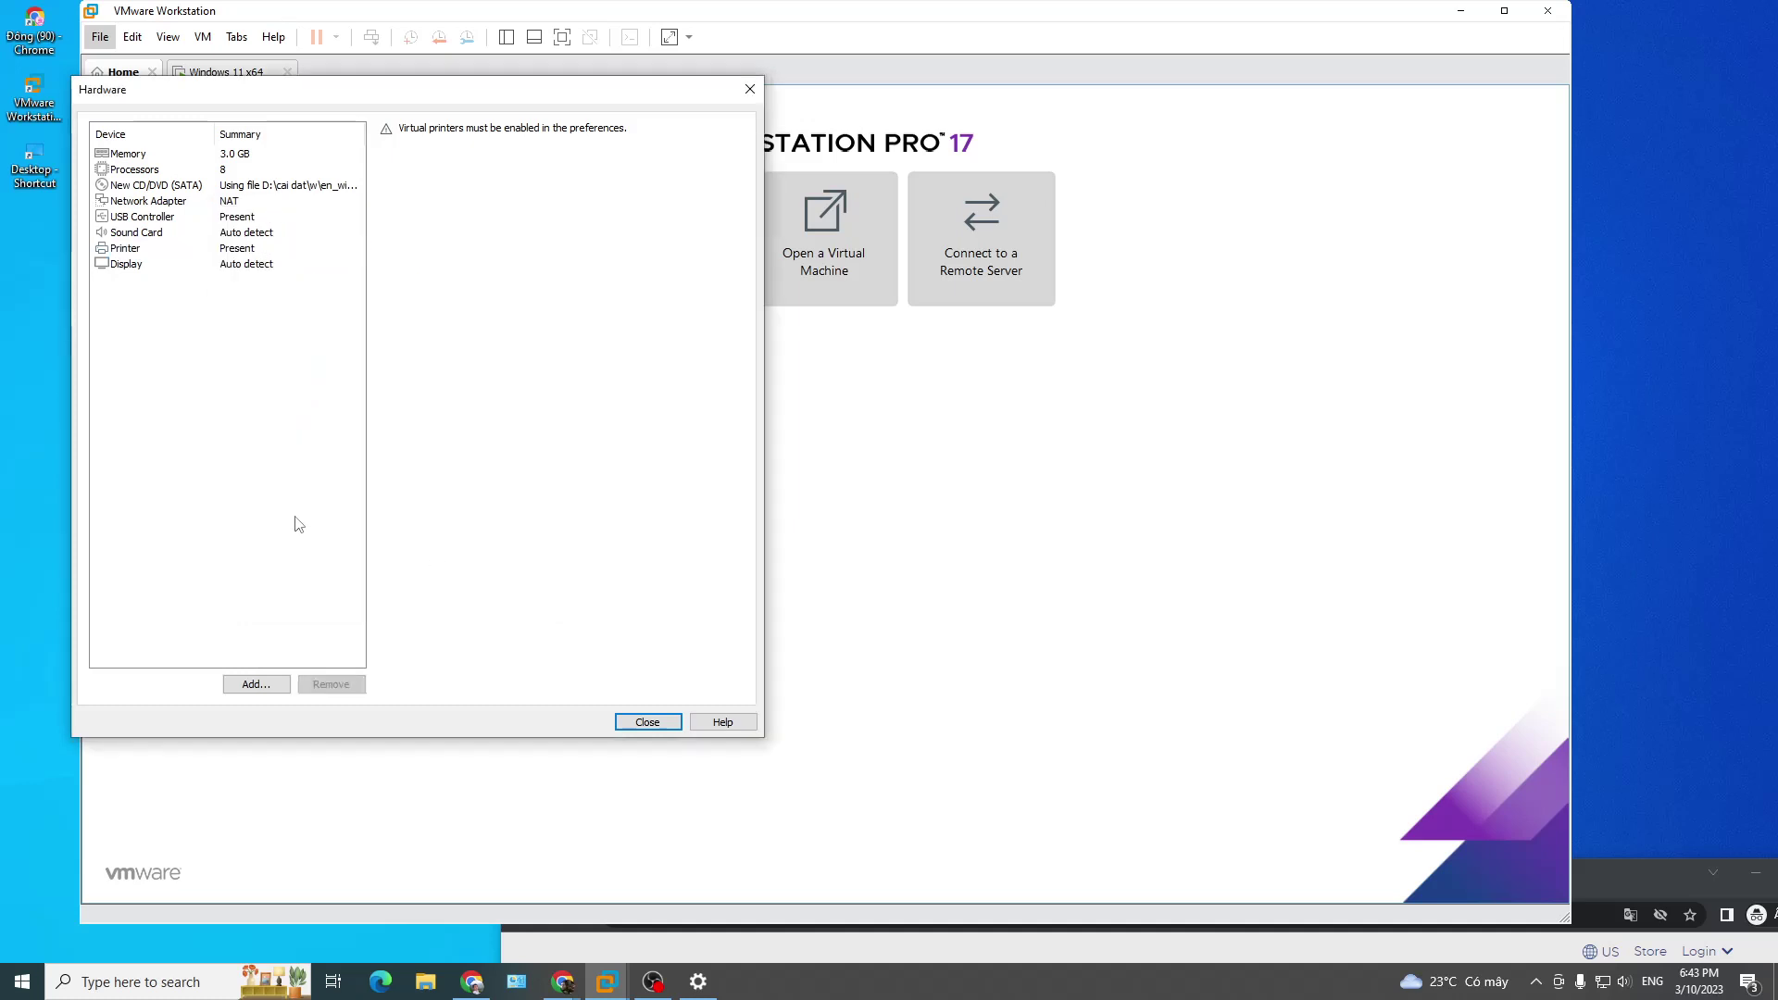
Step: Leave the hardware customization and finish creating the Windows 7 virtual machine, powering it on after creation
left_click(648, 721)
left_click(498, 590)
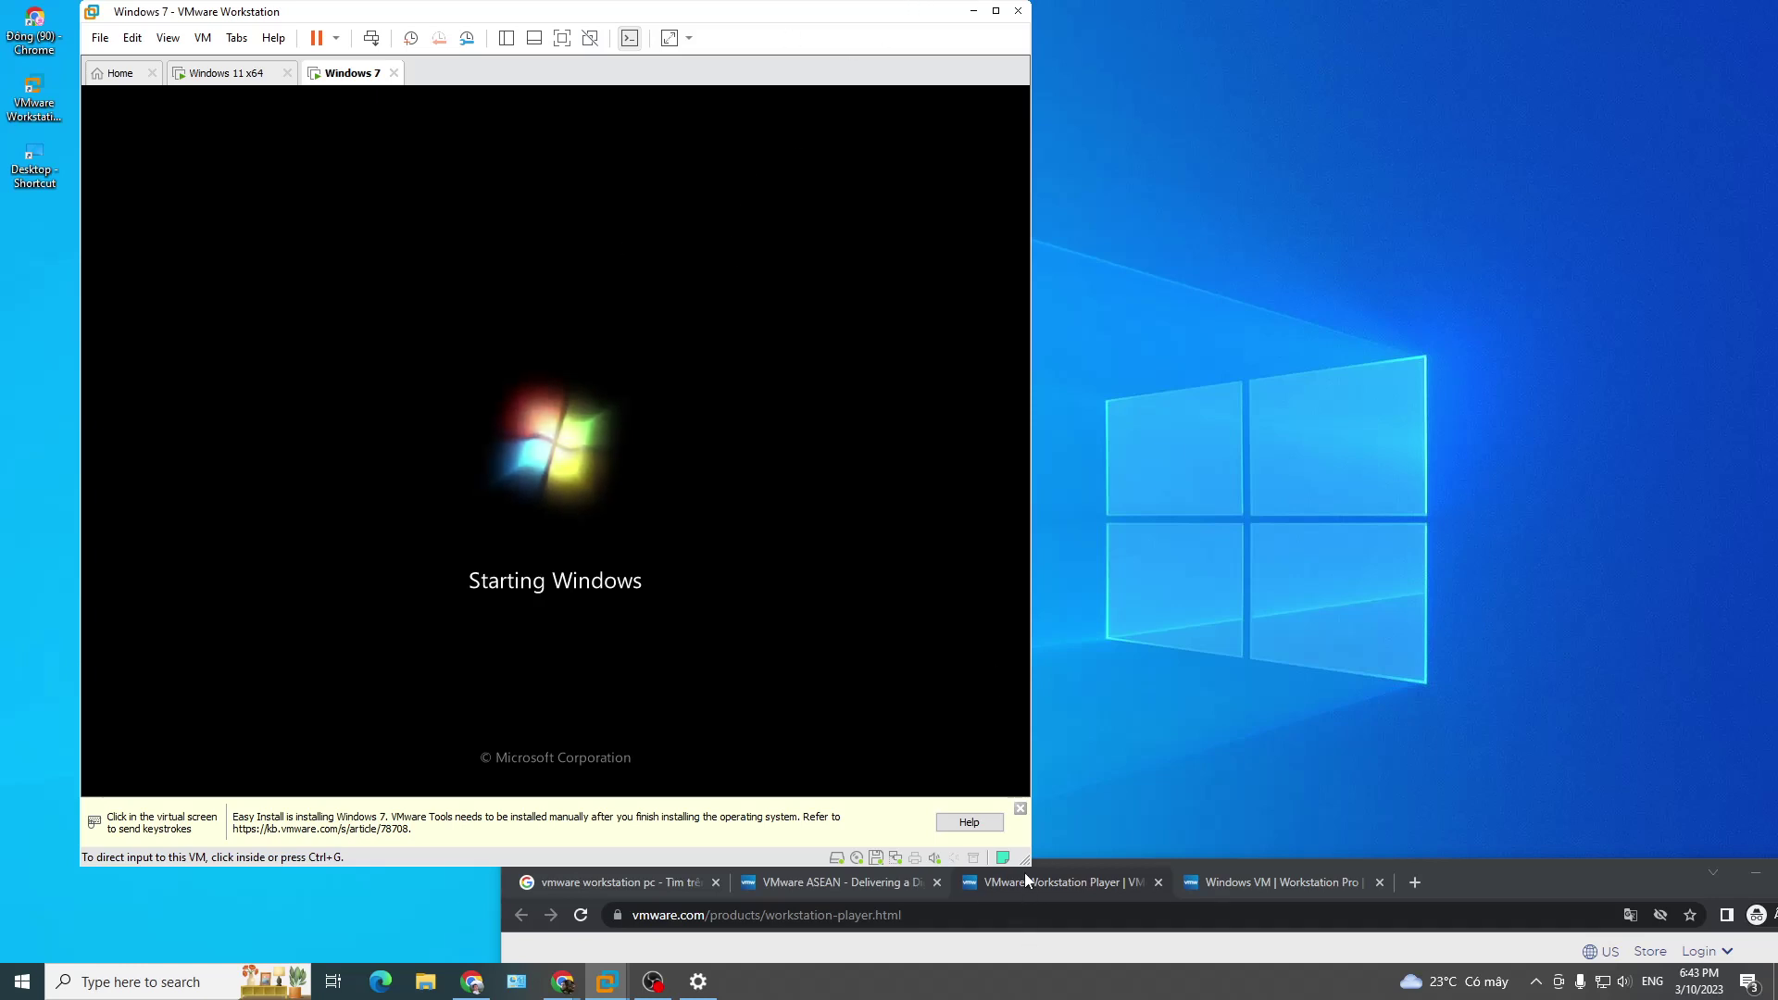
Step: Enlarge the virtual machine window and switch to the running Windows 11 x64 machine's desktop
left_click_drag(1029, 865, 1452, 933)
left_click(249, 74)
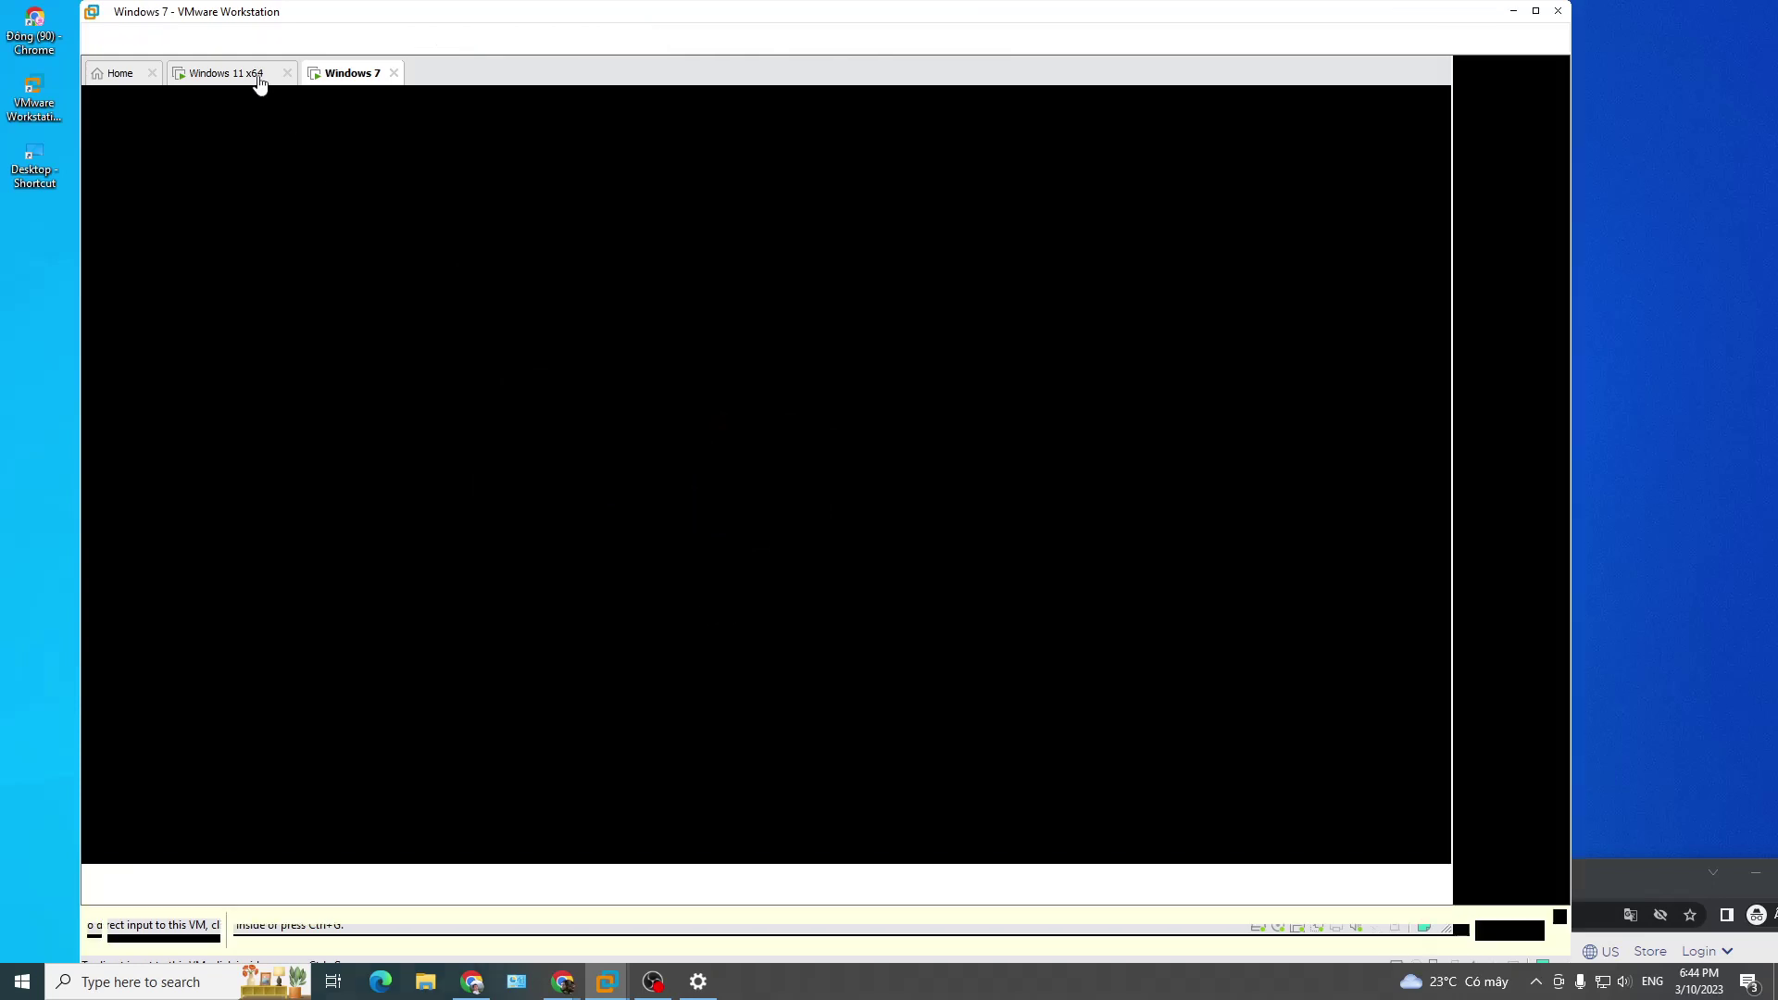
left_click_drag(297, 286, 814, 762)
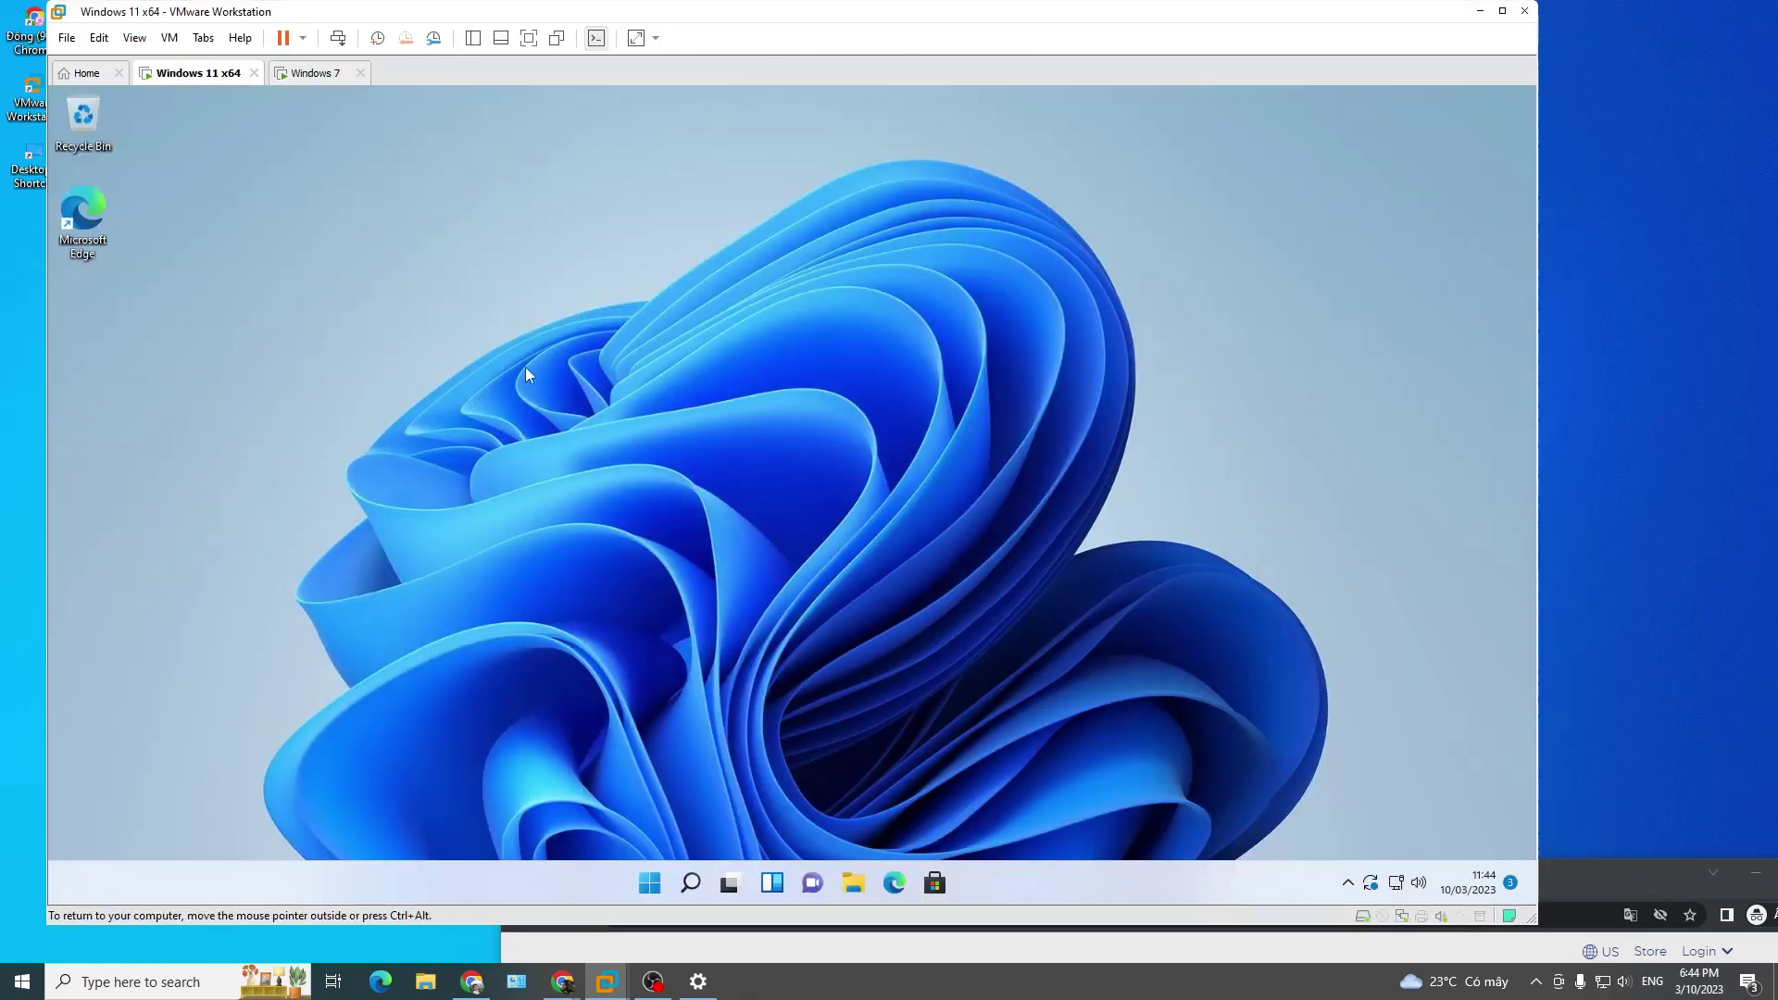
Step: Launch Microsoft Edge in the Windows 11 virtual machine, dismiss the Microsoft sign-in and start without syncing data
left_click(889, 885)
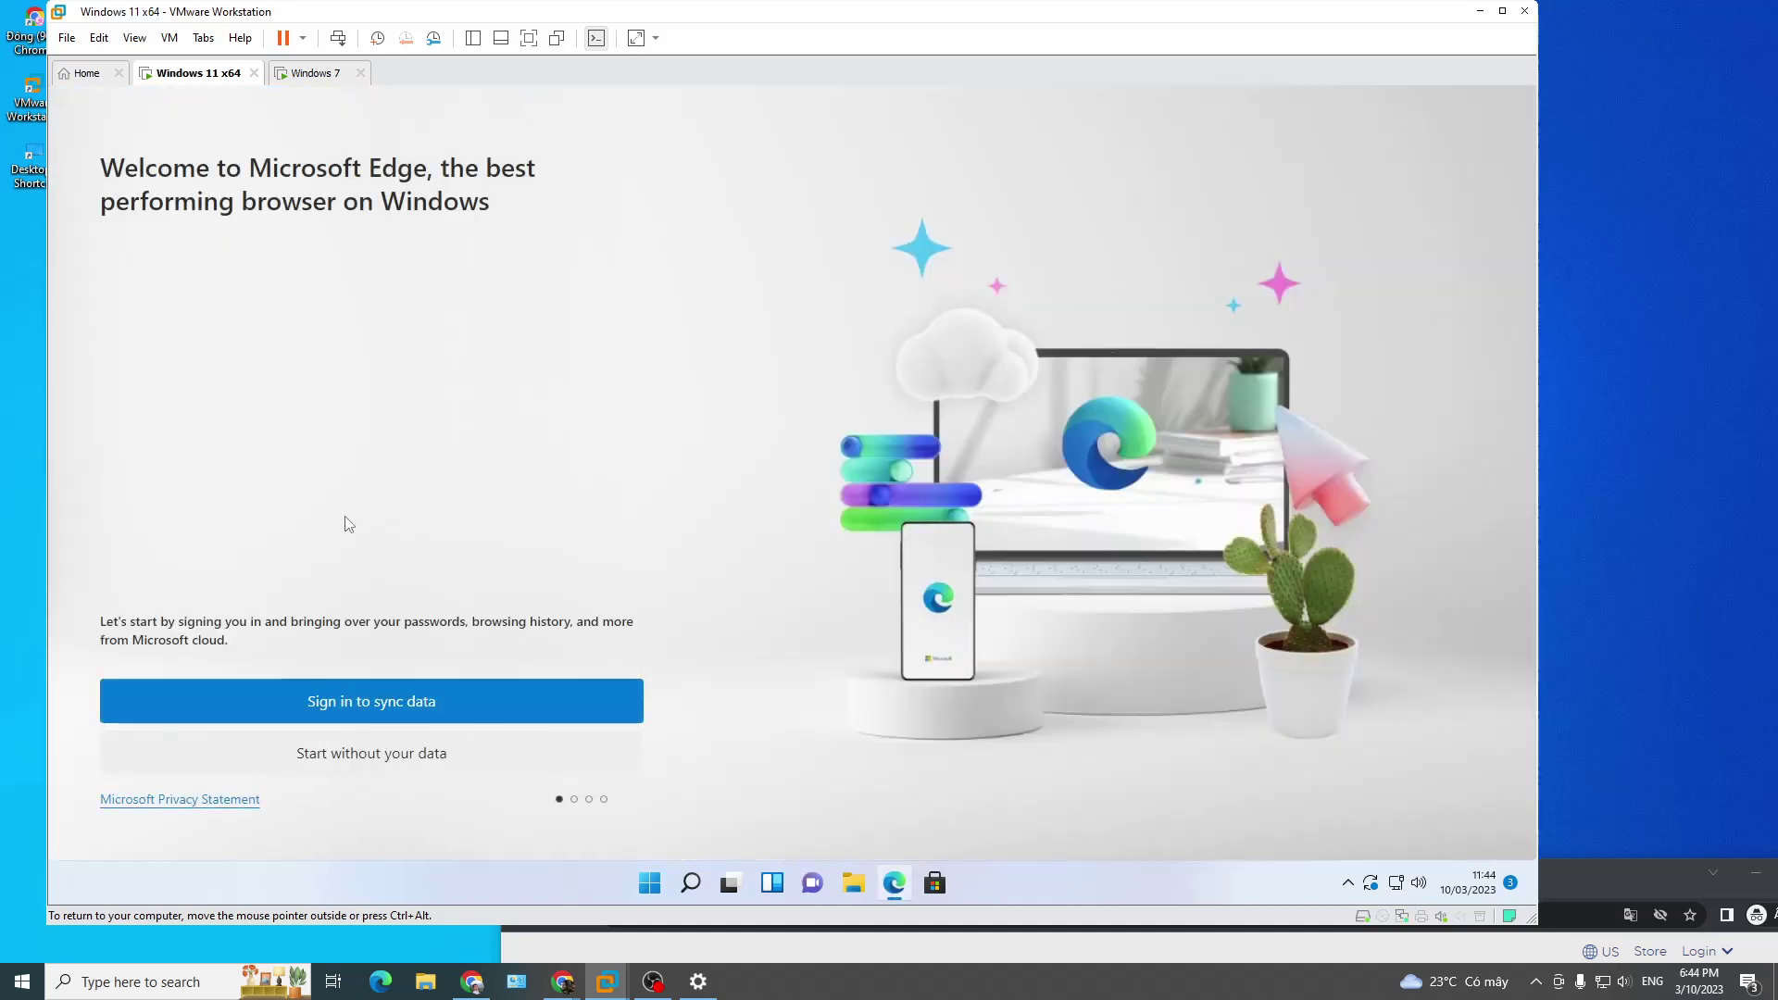
left_click(374, 715)
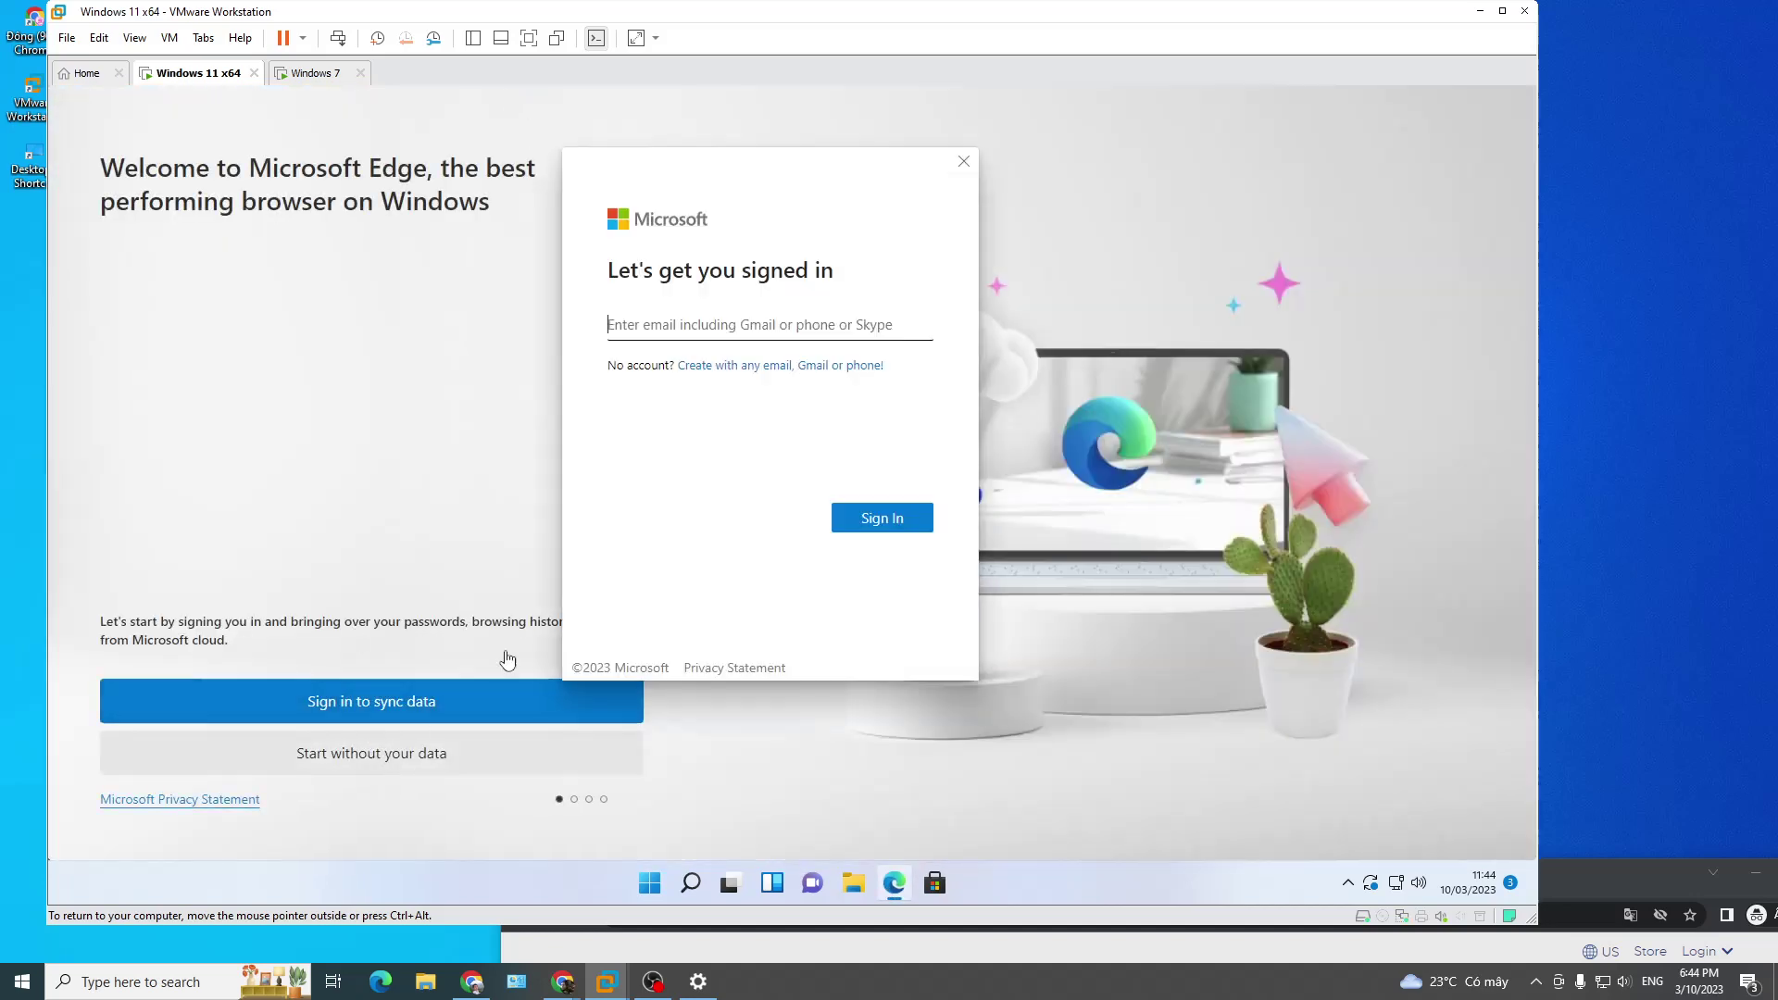
left_click(963, 161)
left_click(496, 754)
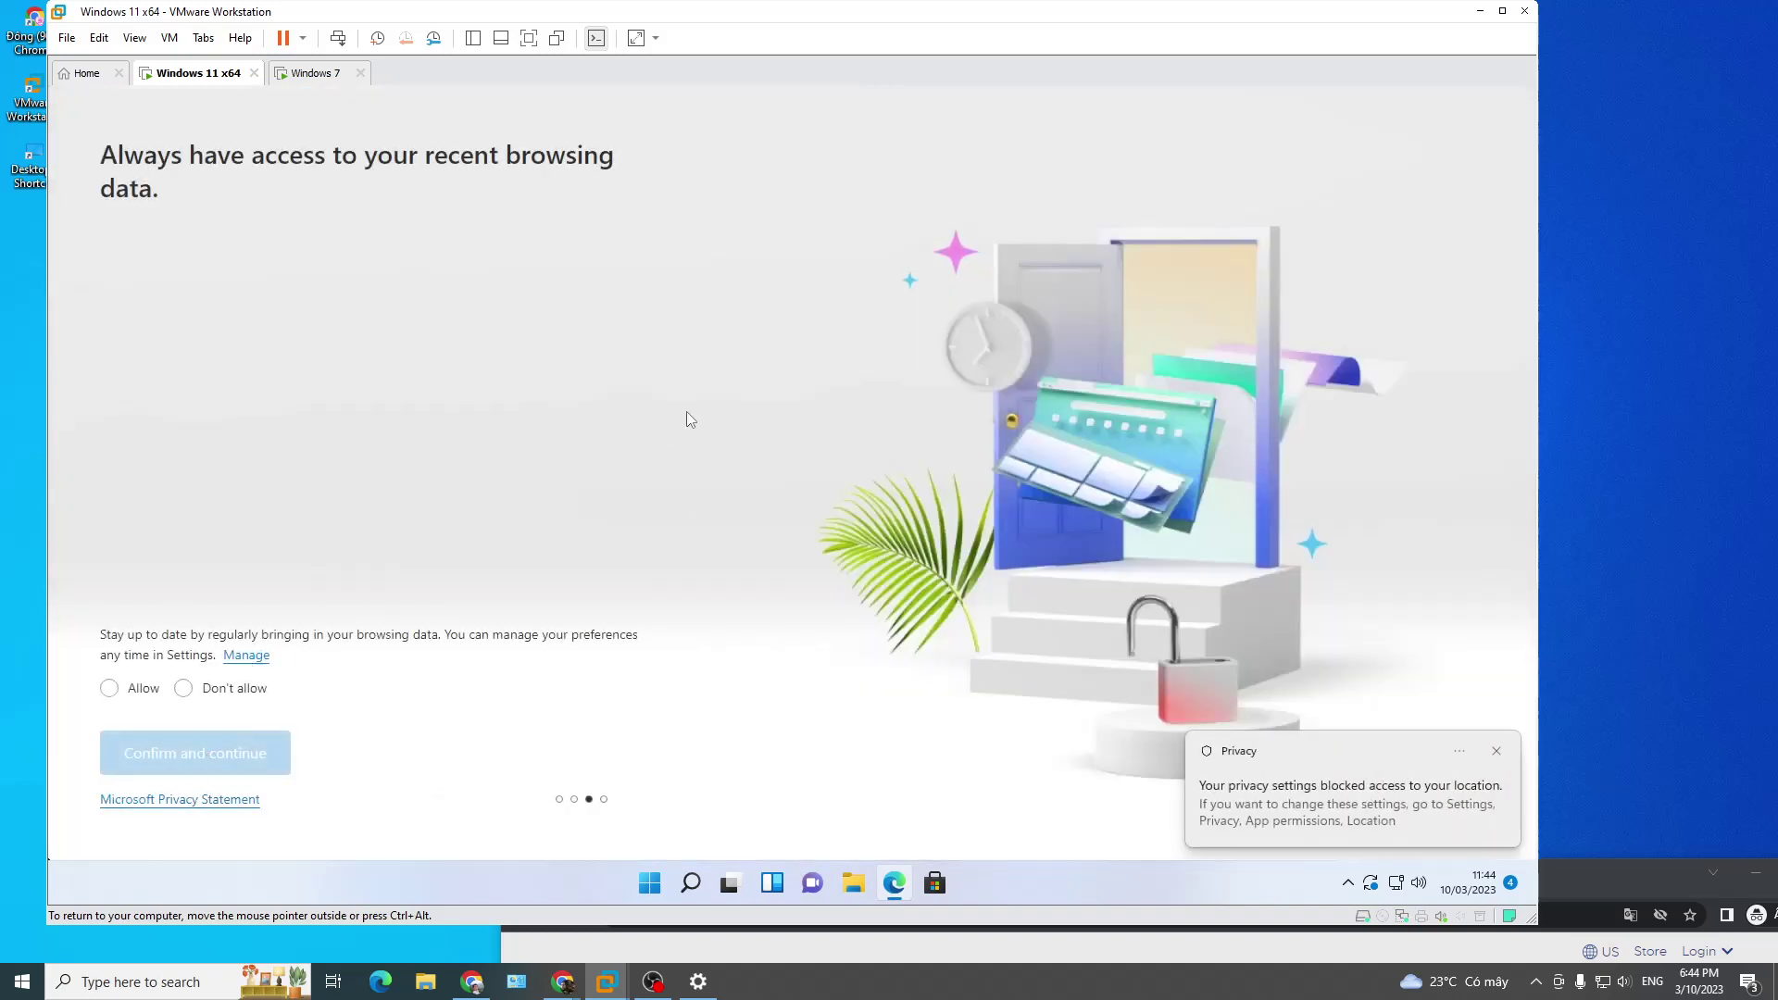
left_click_drag(432, 148, 448, 194)
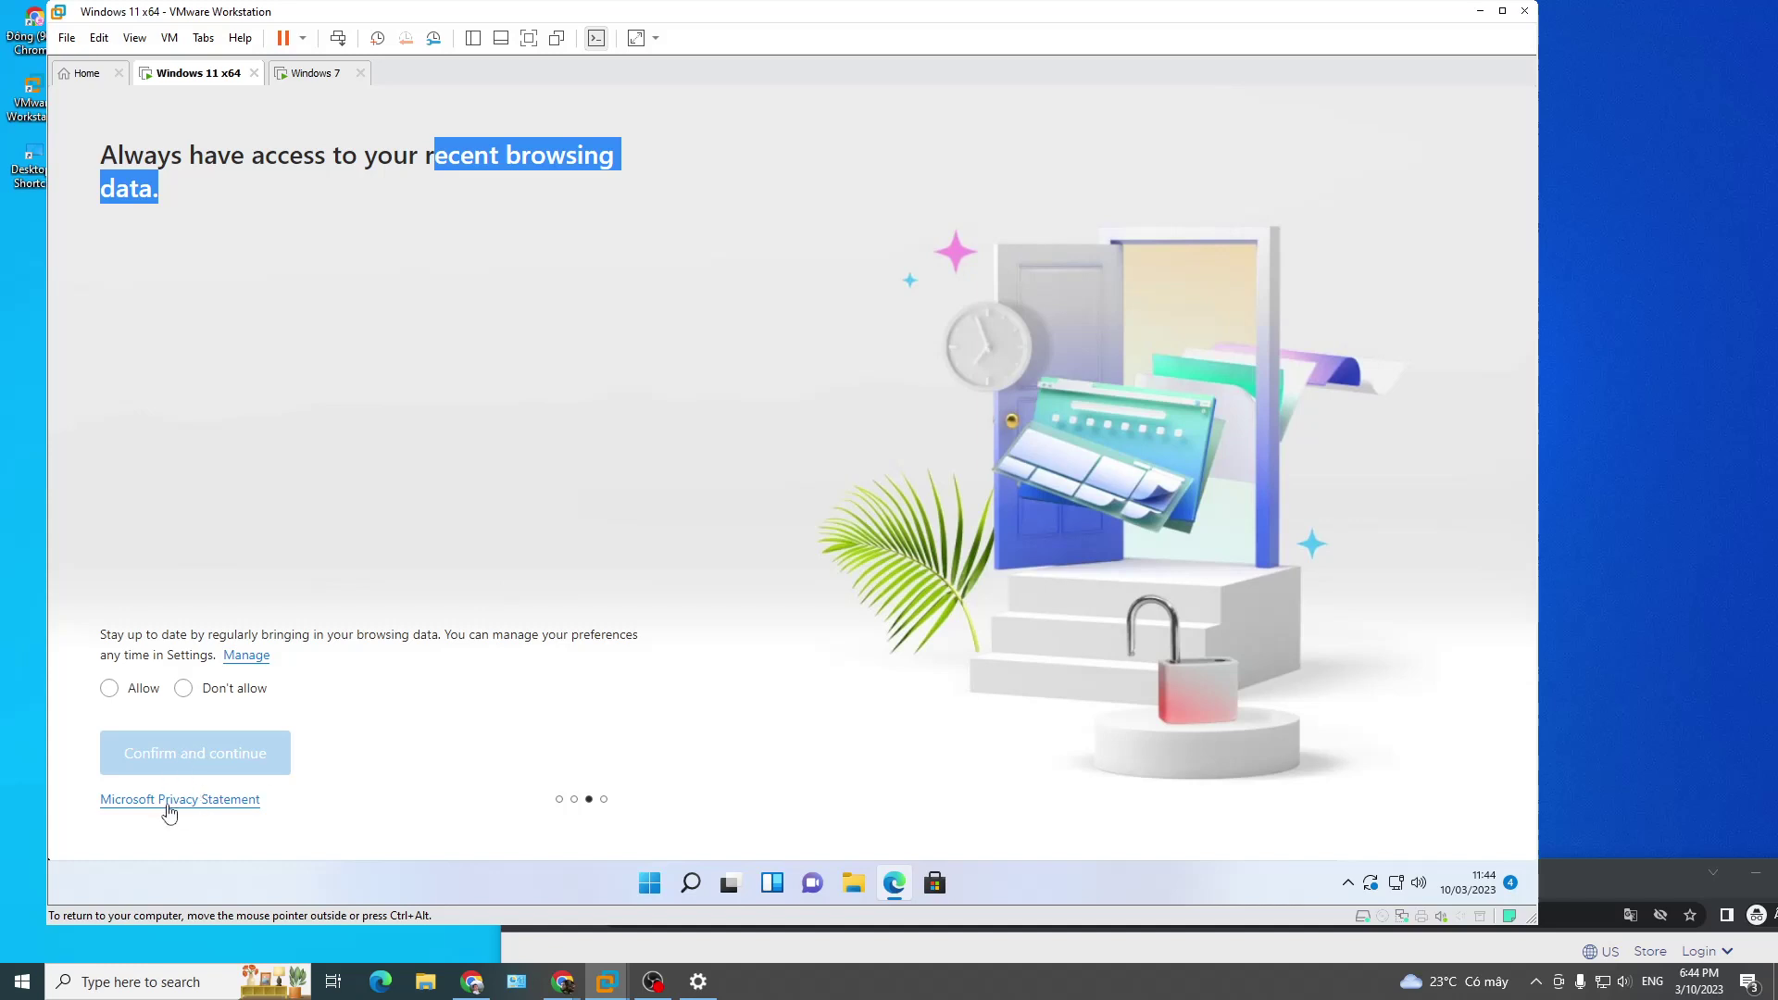
left_click(822, 735)
key("Tab")
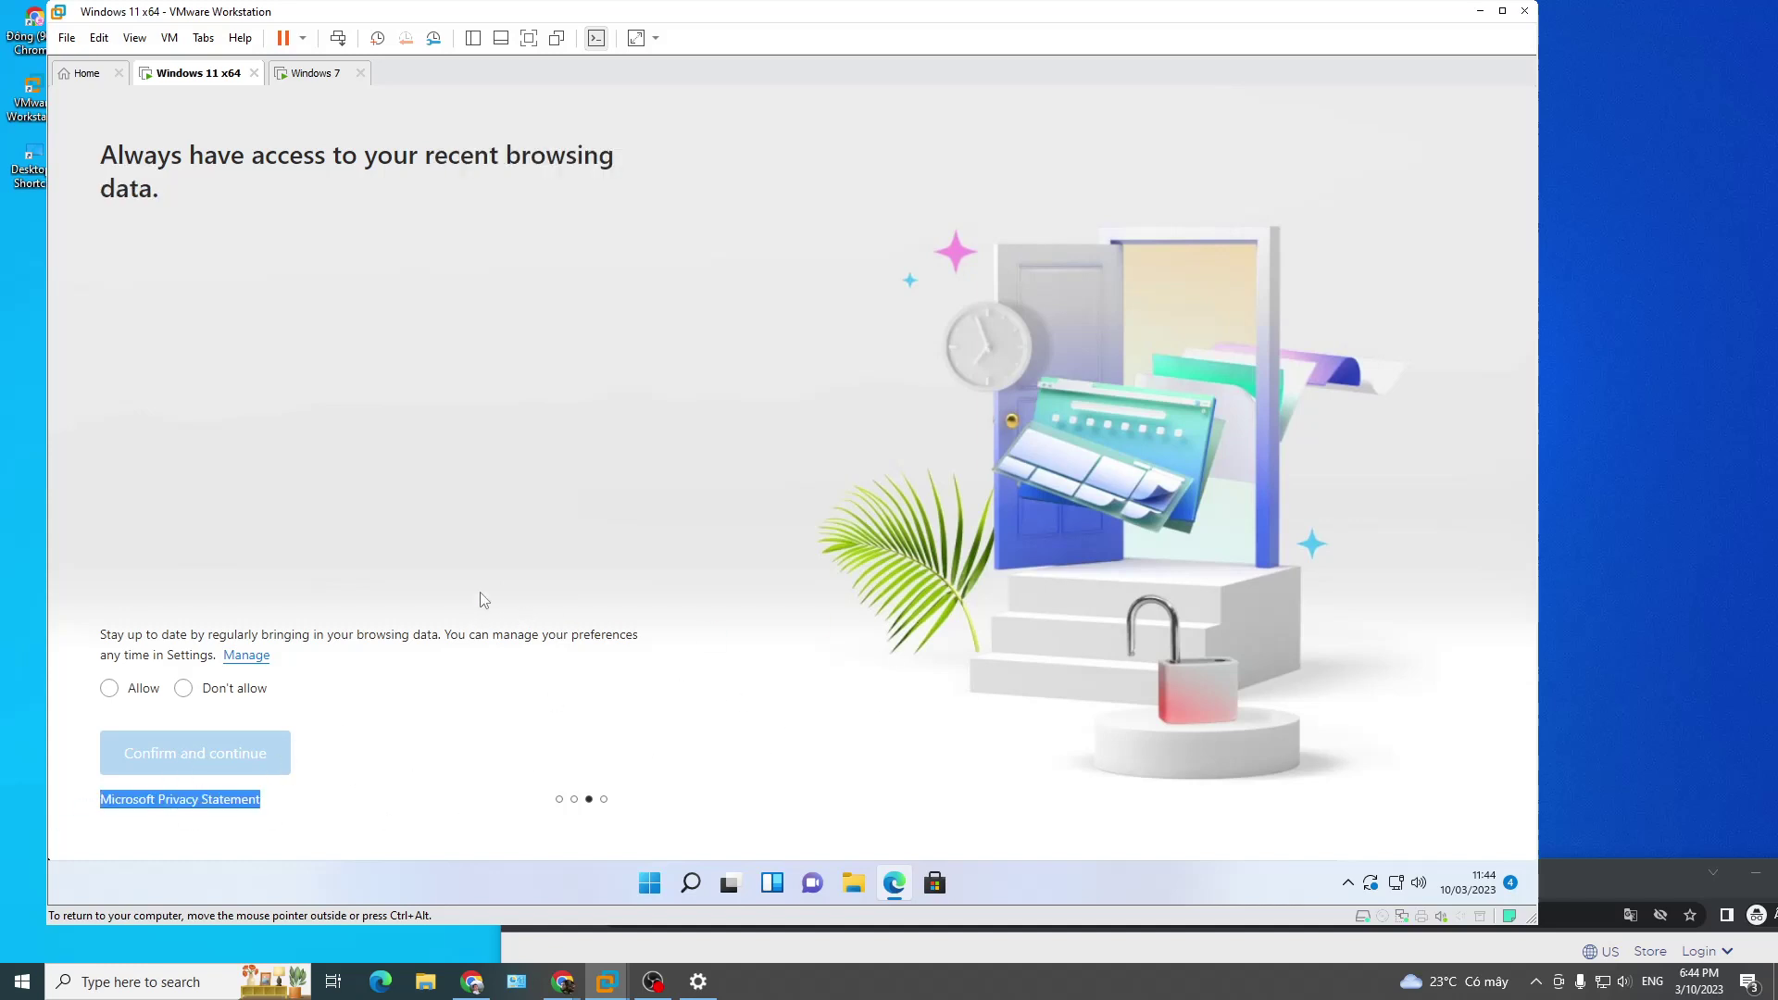
left_click(473, 658)
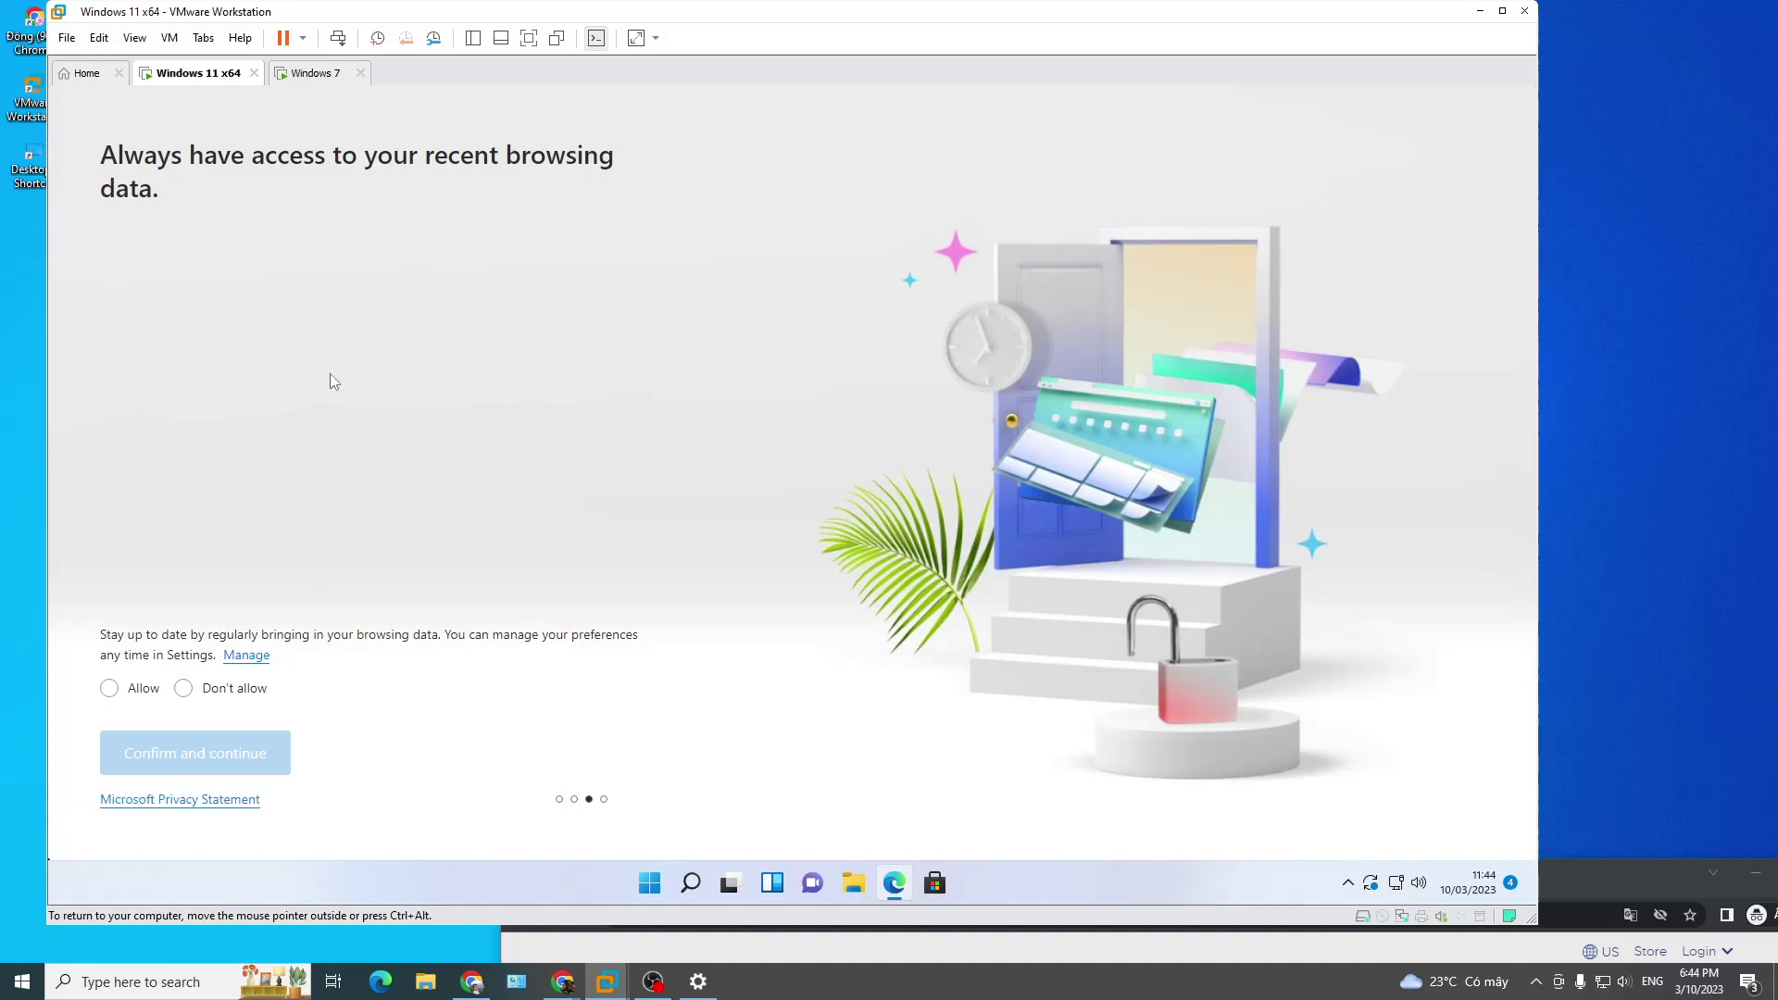
Step: Allow Edge to bring in browsing data and personalise Microsoft services, and finish setup to start browsing
left_click(109, 687)
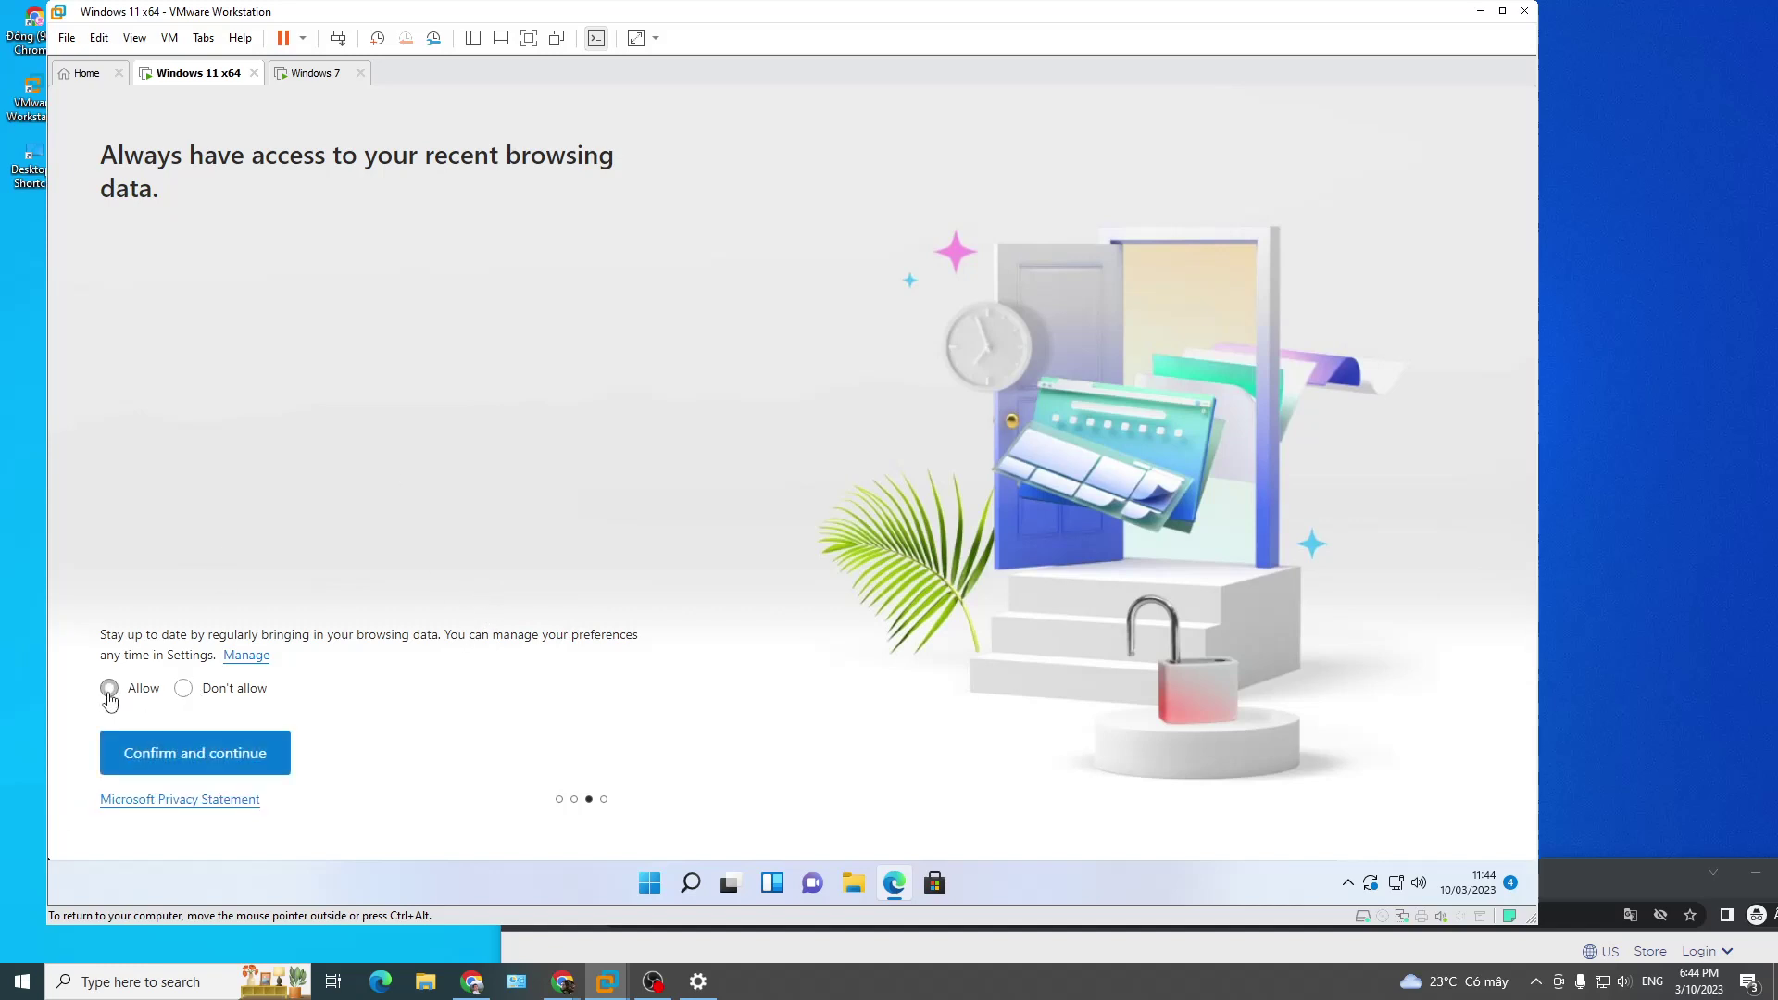
left_click(167, 750)
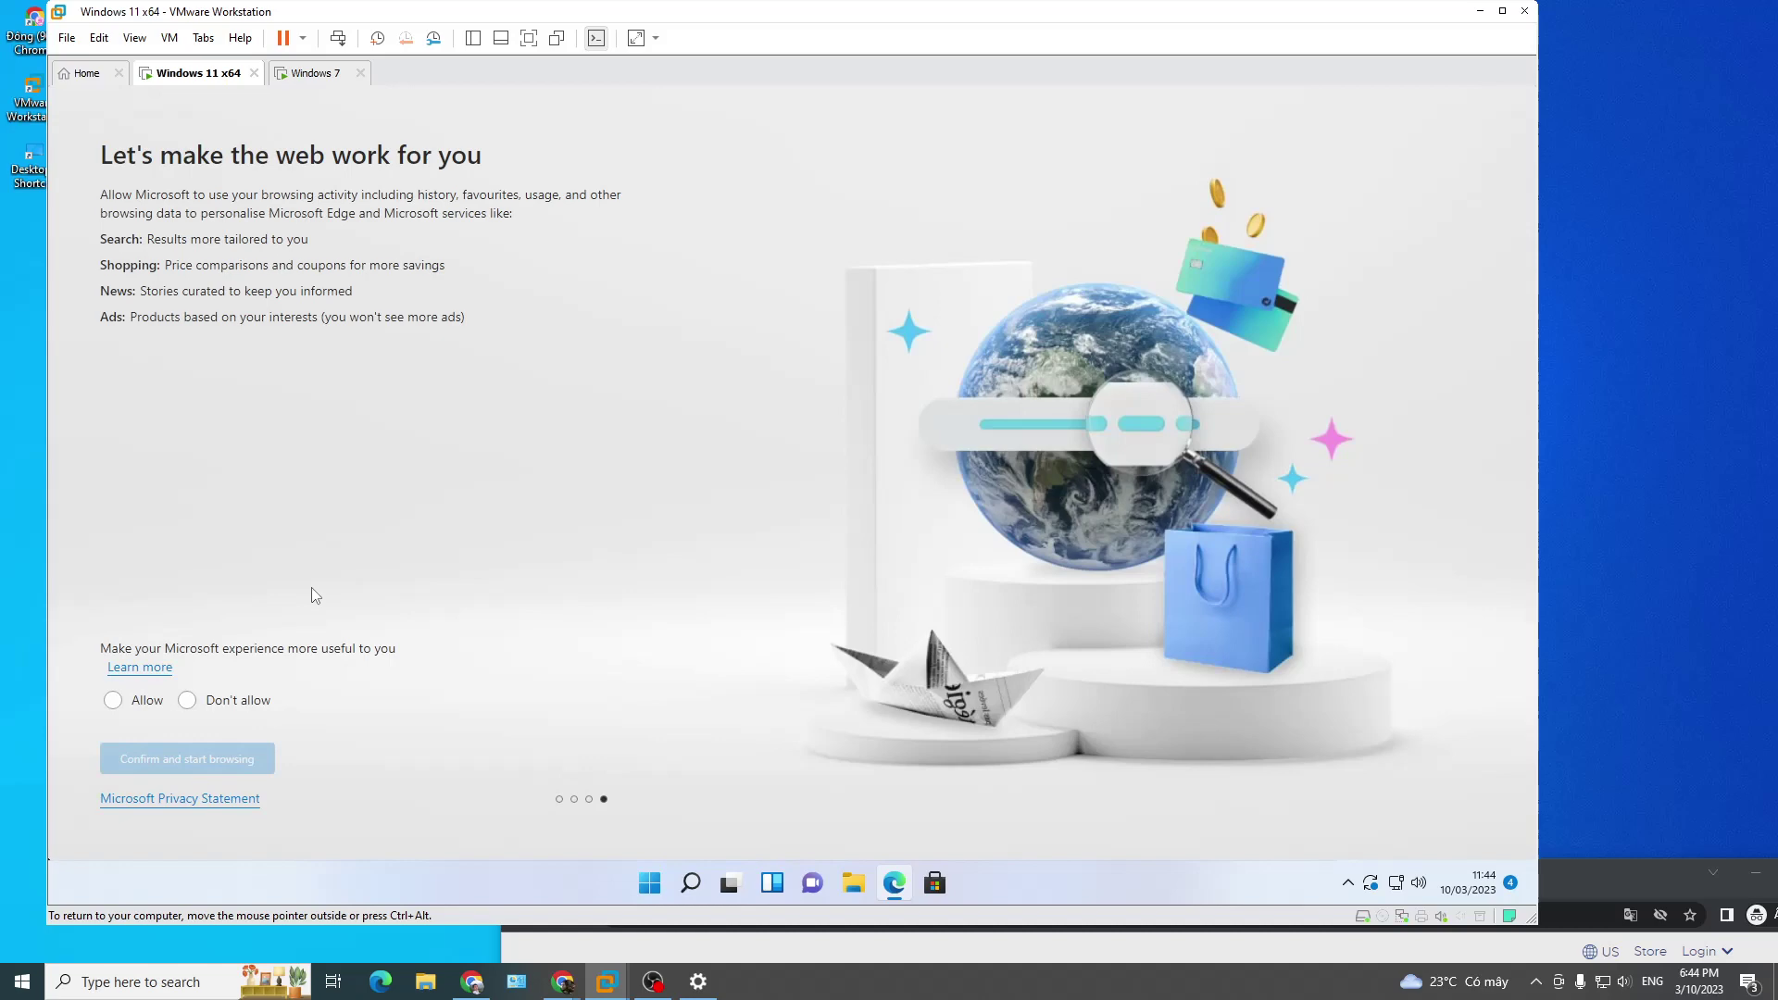
left_click(112, 700)
left_click(165, 754)
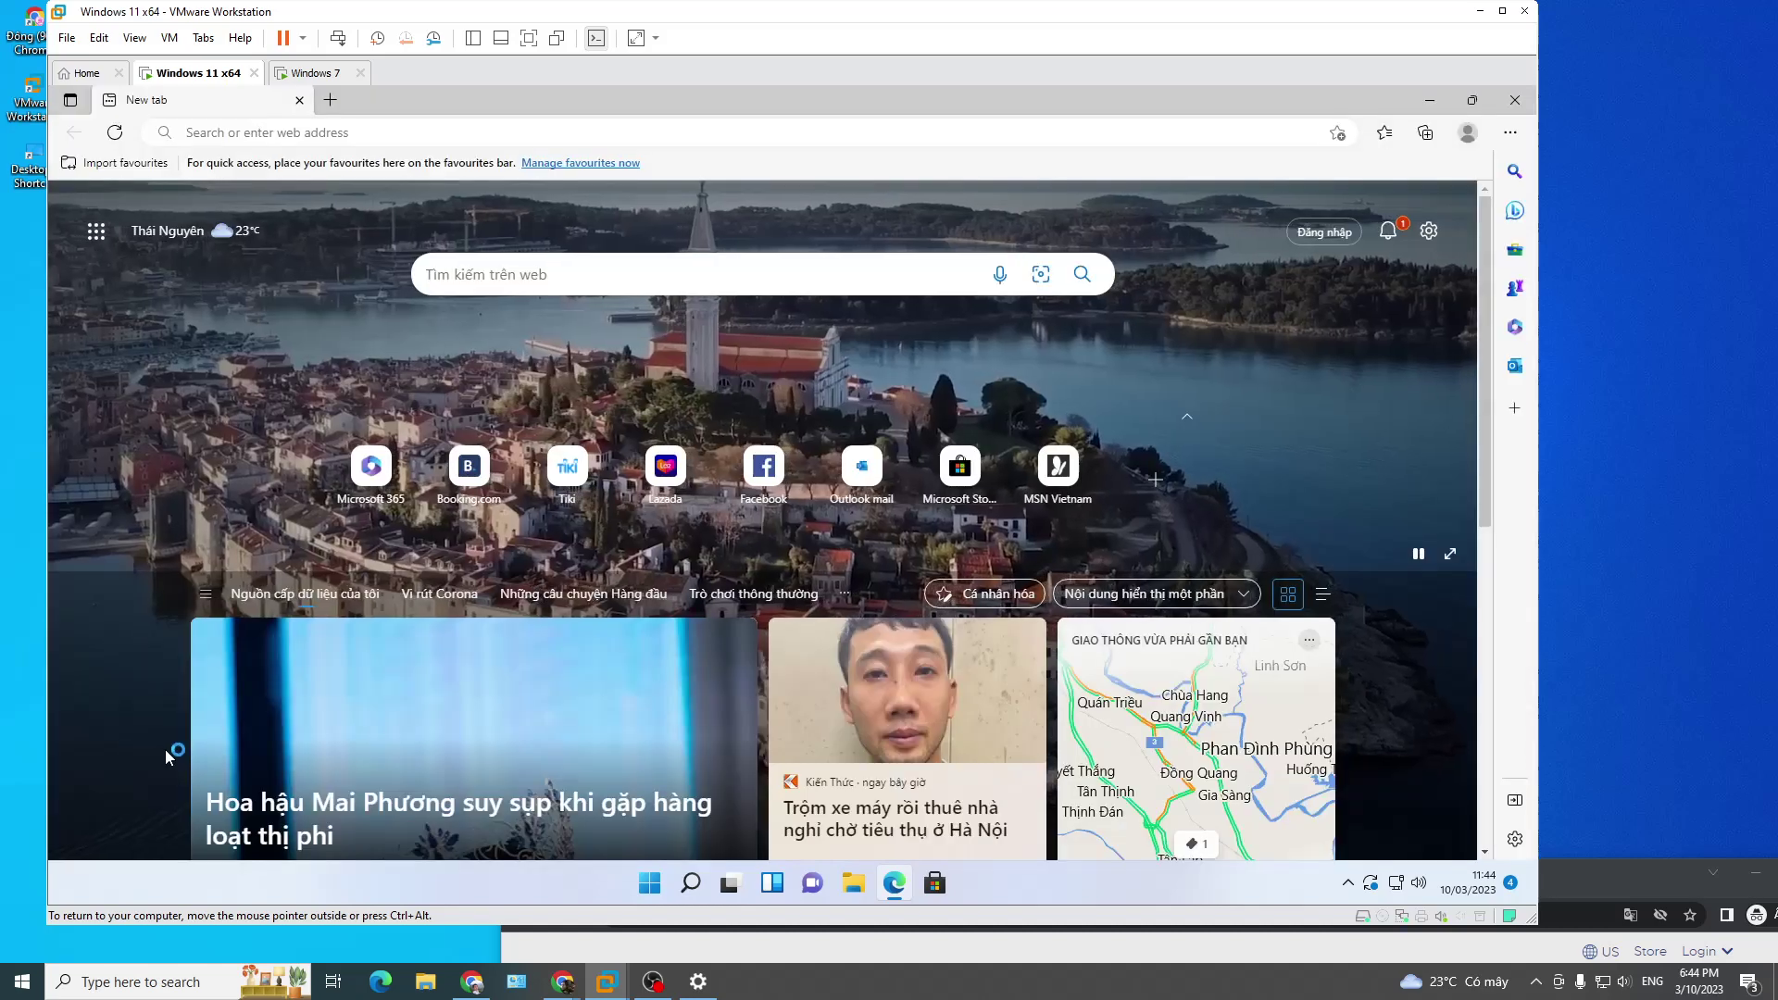
Step: Close Edge in the Windows 11 virtual machine and switch back to the Windows 7 virtual machine
left_click(1518, 100)
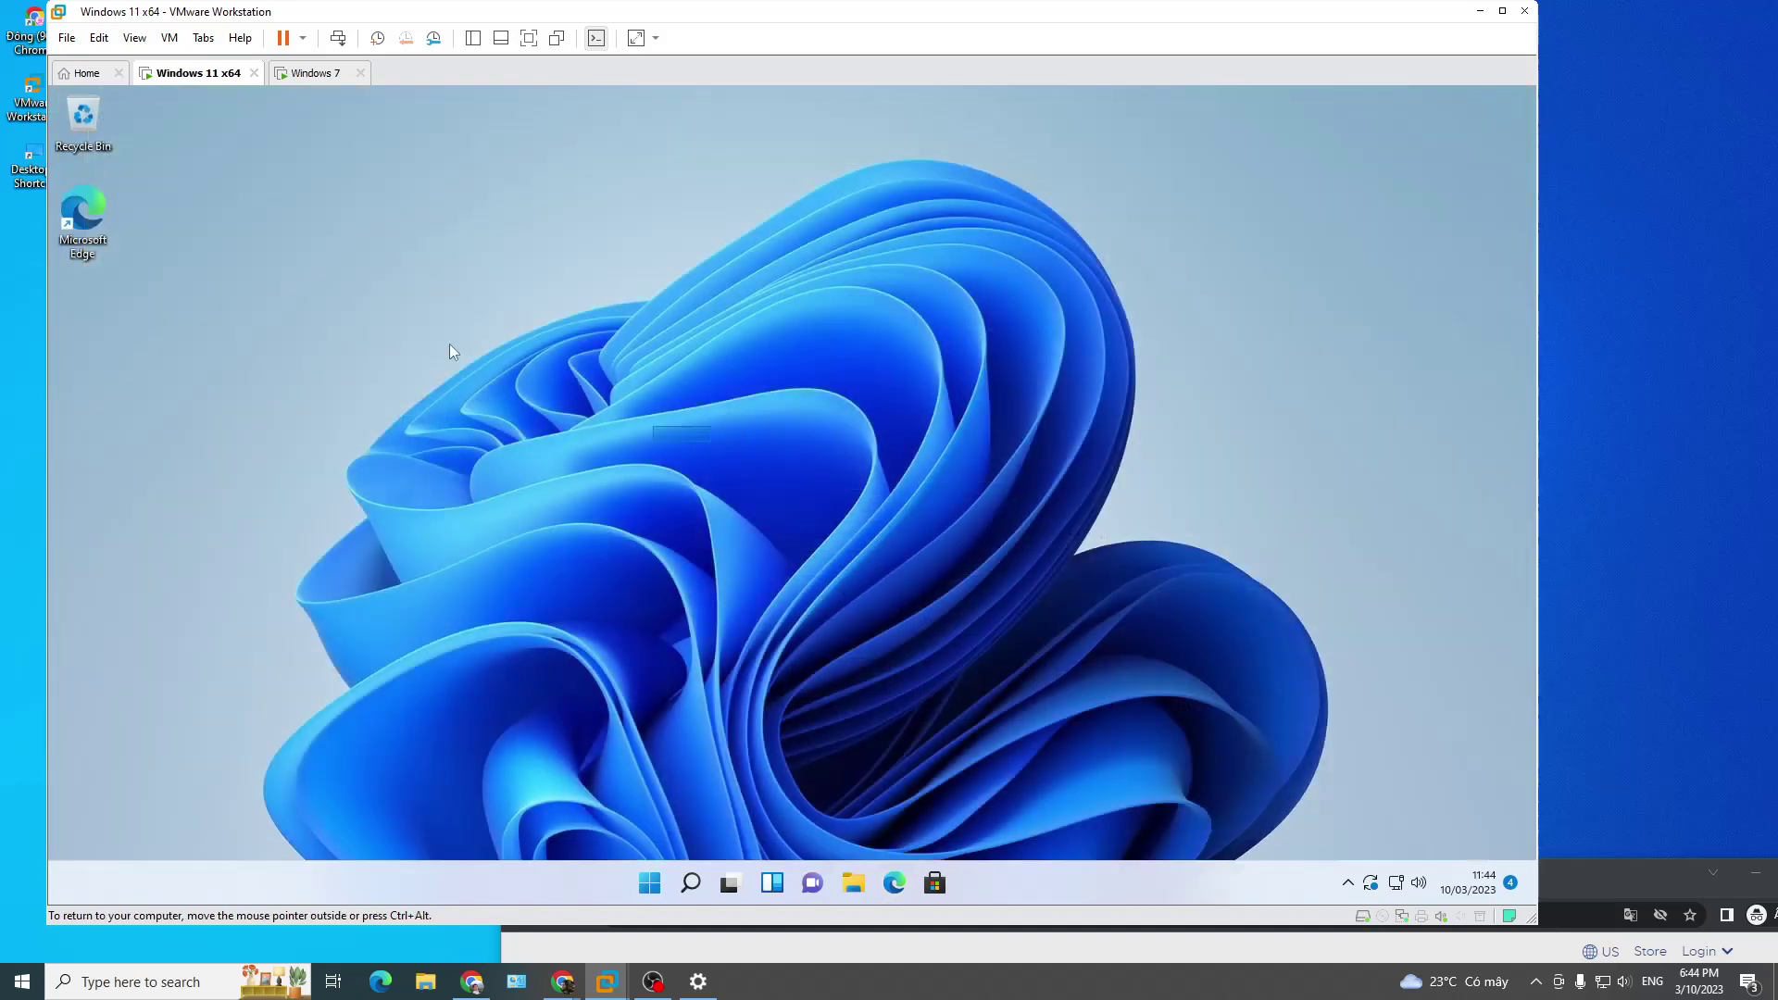
left_click_drag(342, 211, 1176, 801)
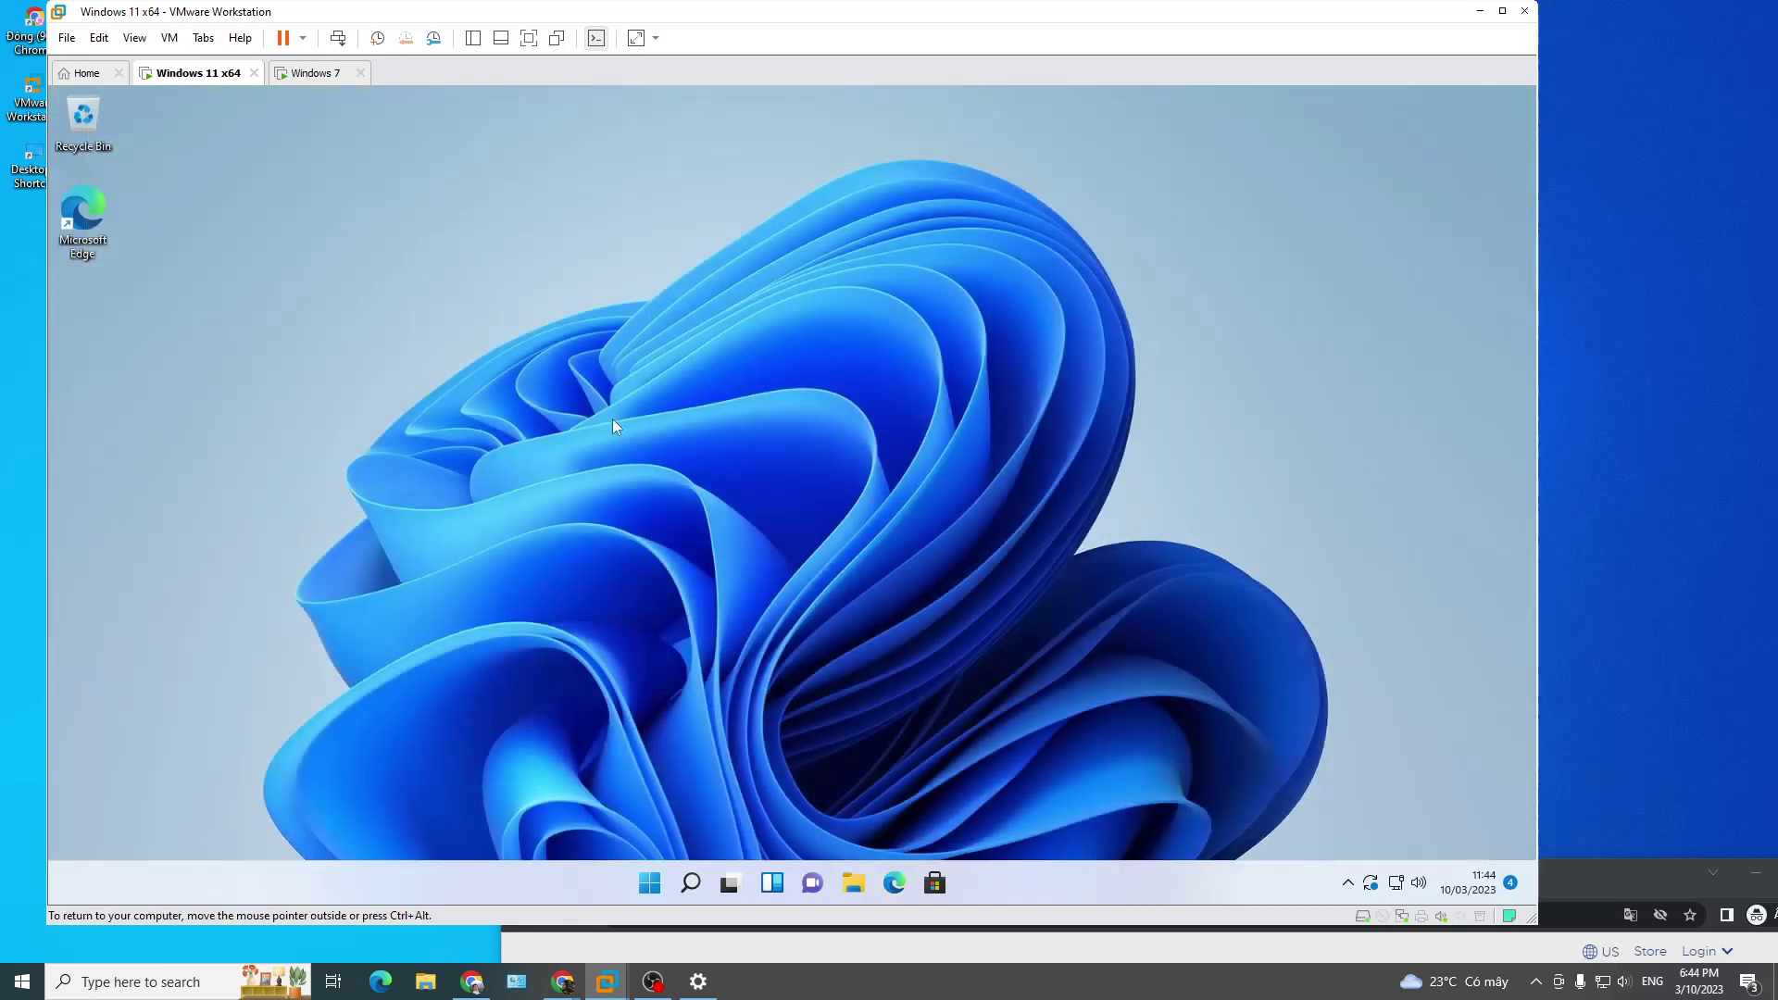
left_click(315, 72)
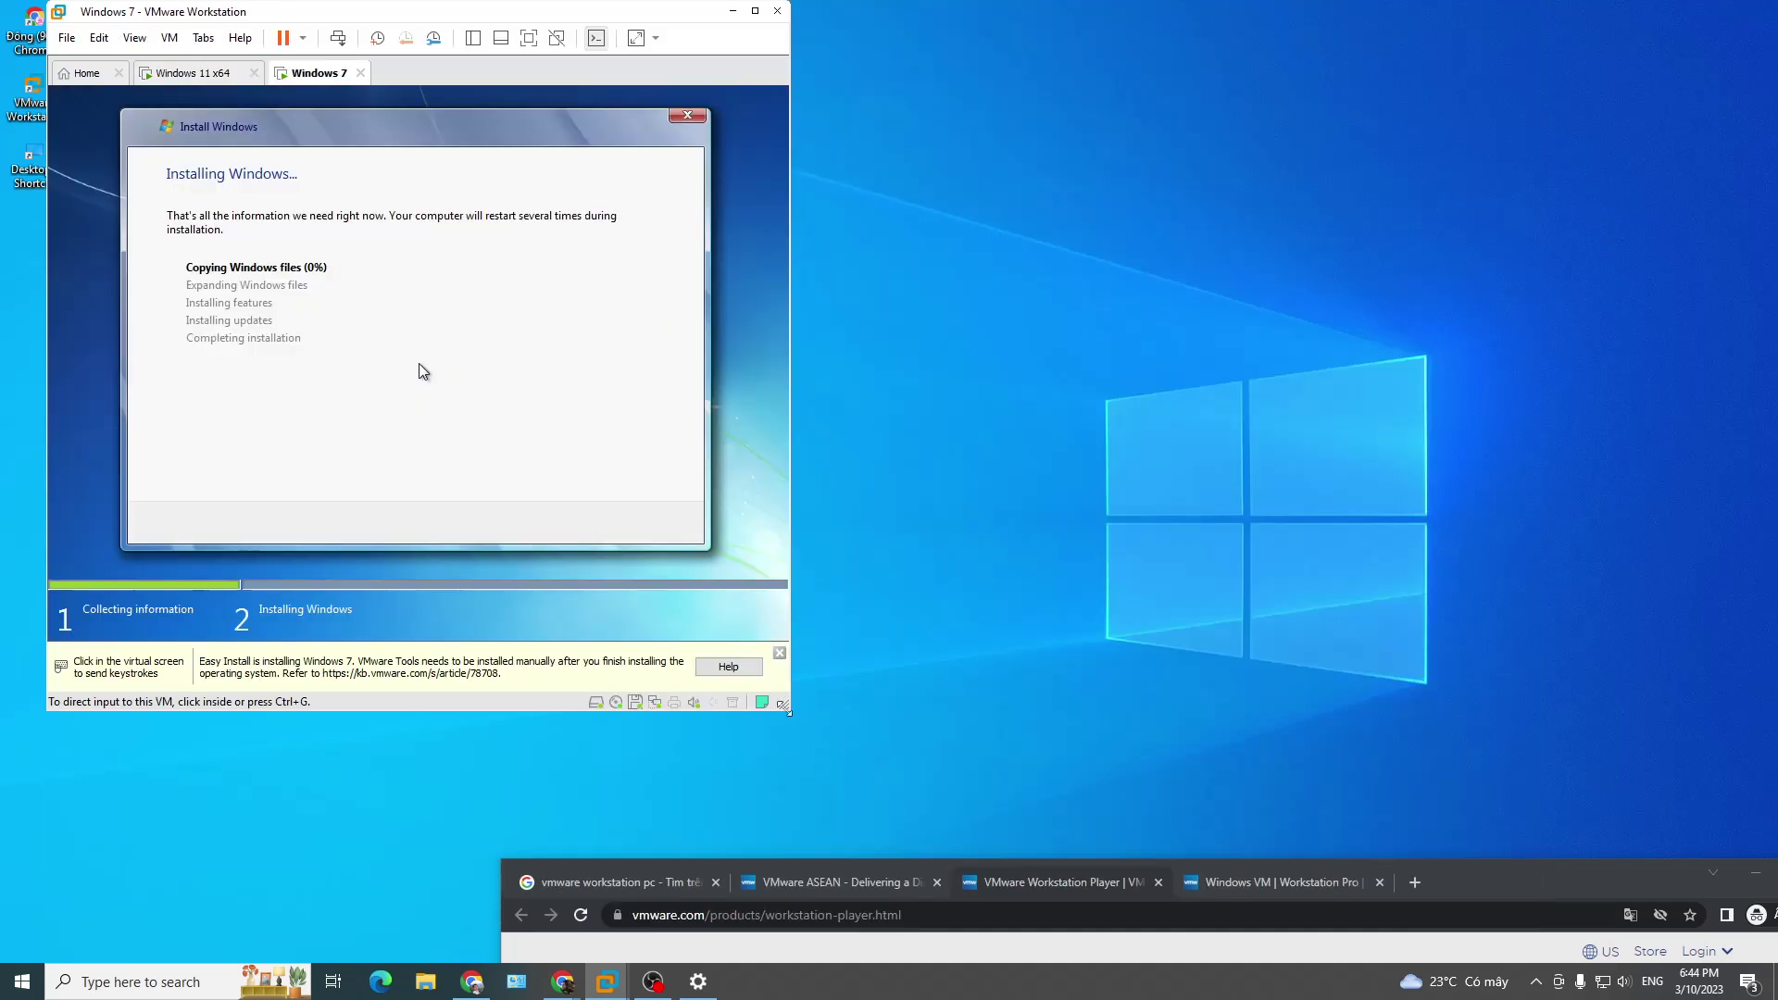
Step: Enlarge the window showing the Windows 7 installation, release the captured mouse cursor and reposition the window slightly
left_click_drag(789, 711, 1097, 862)
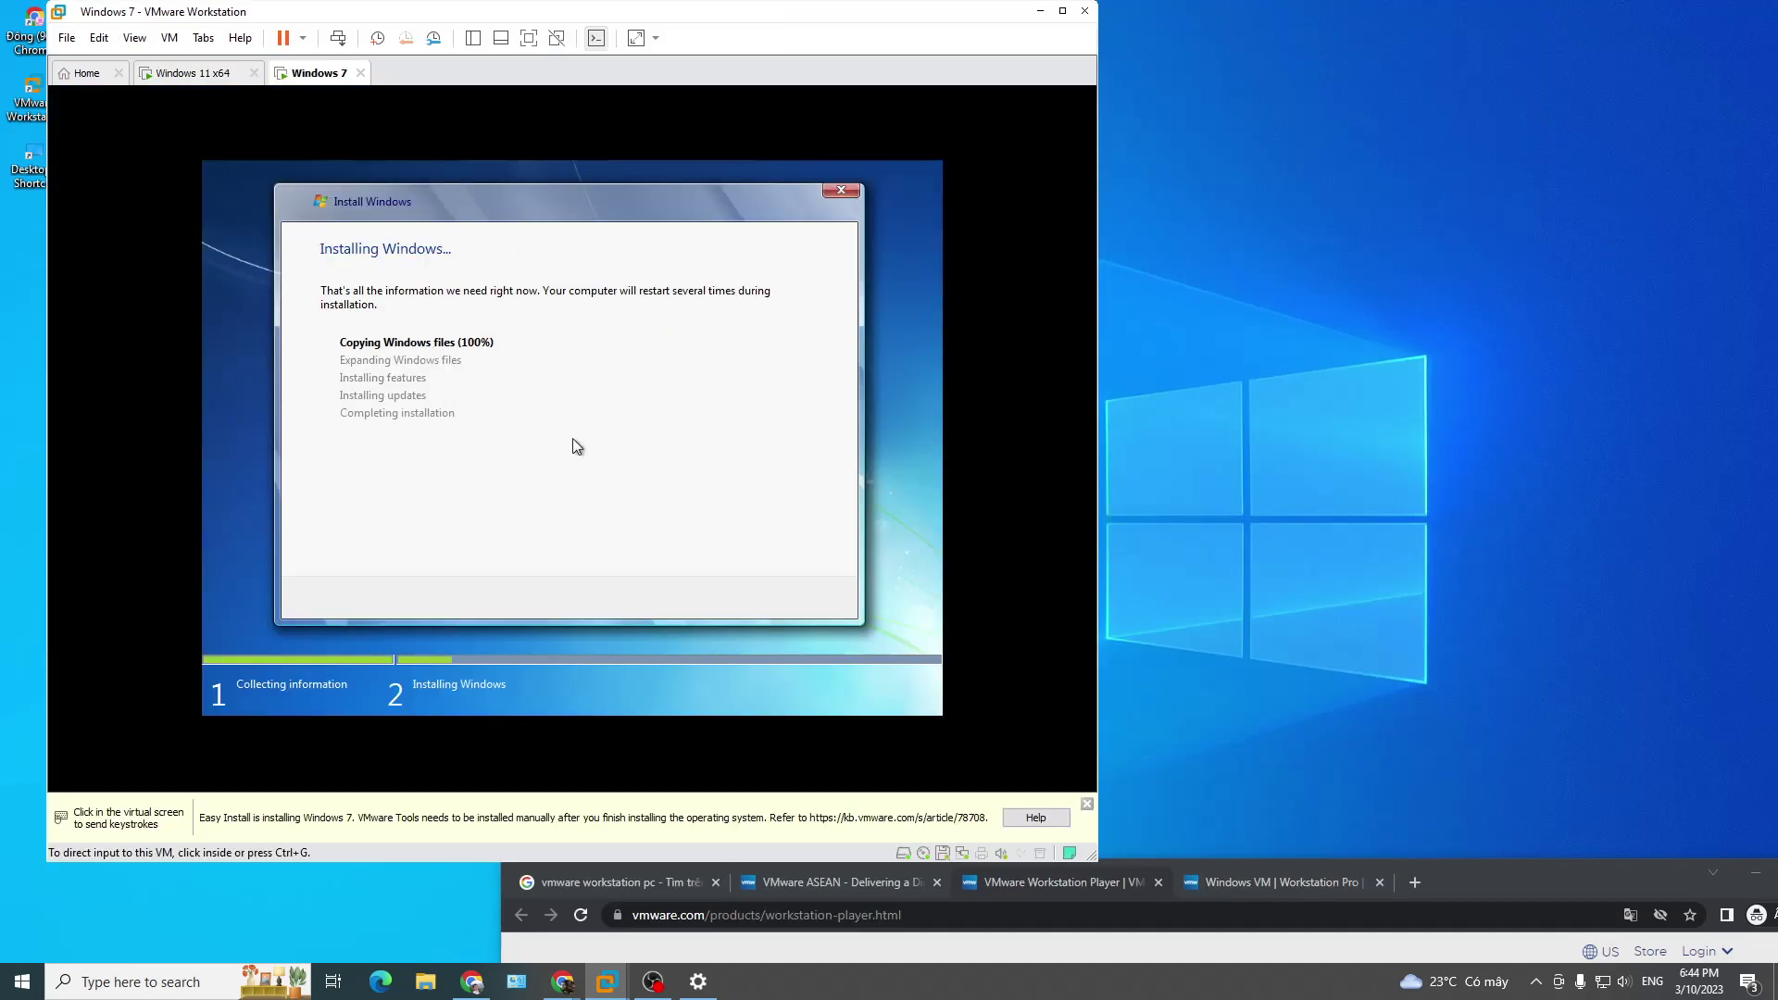
left_click(573, 439)
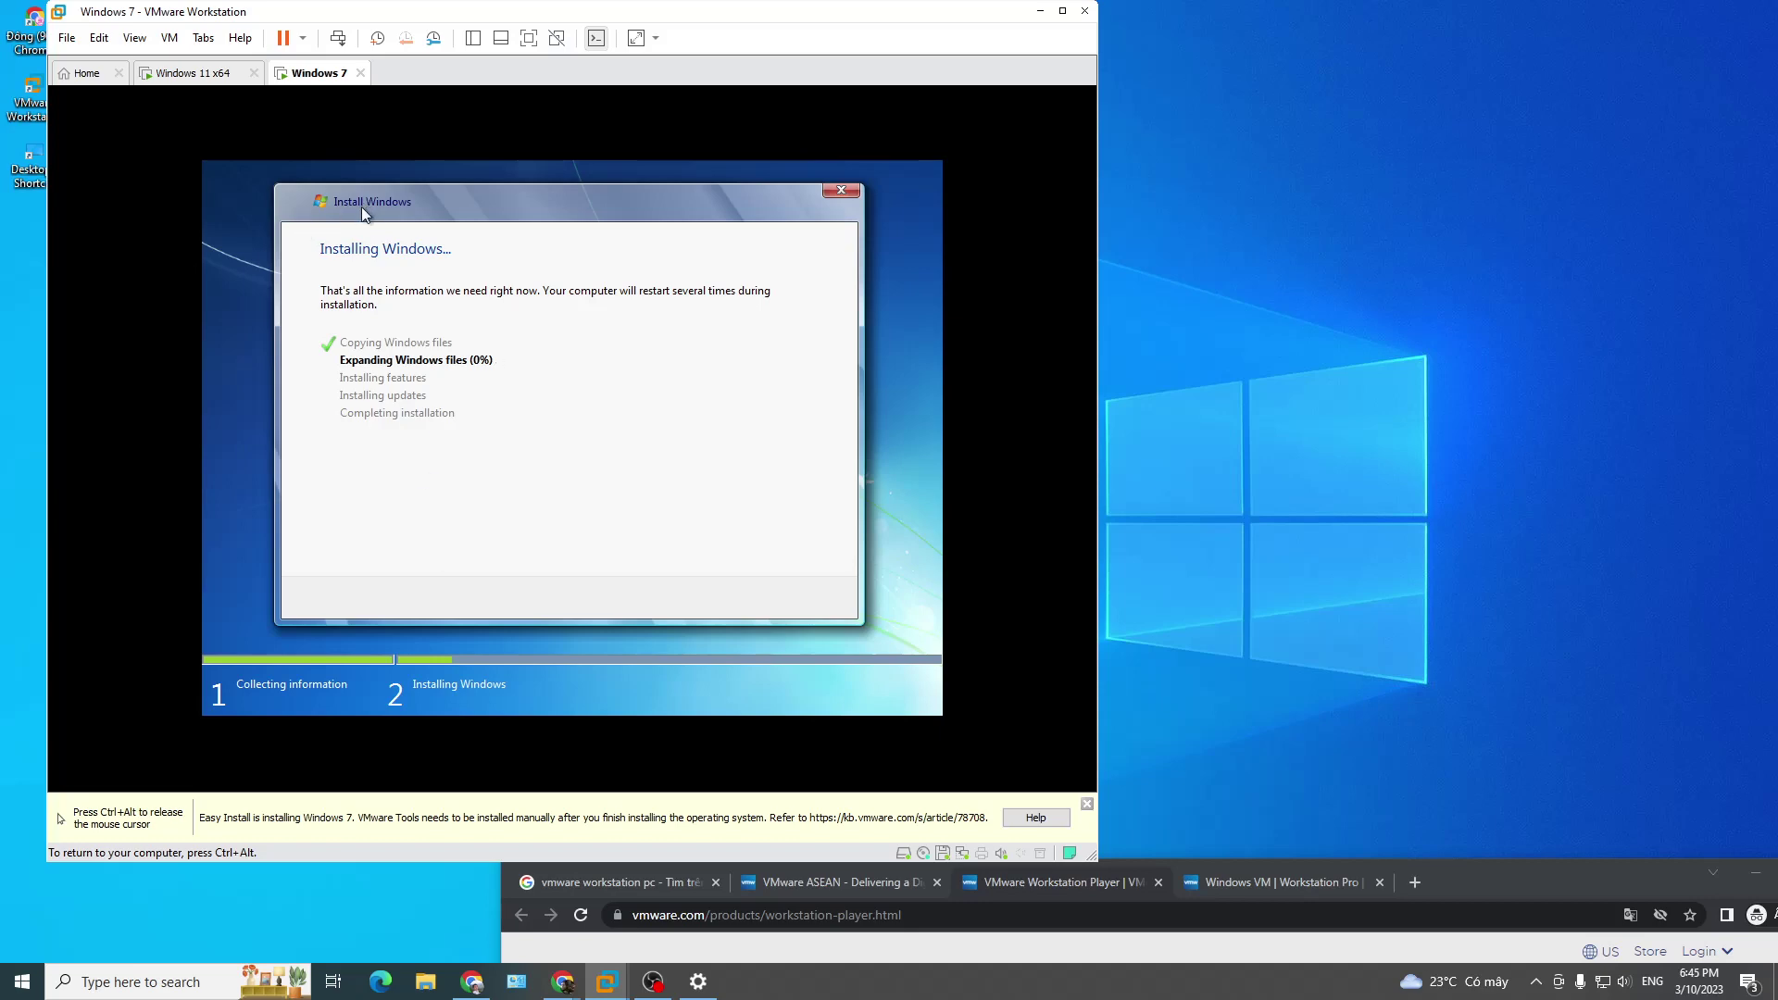
key("ctrl+alt")
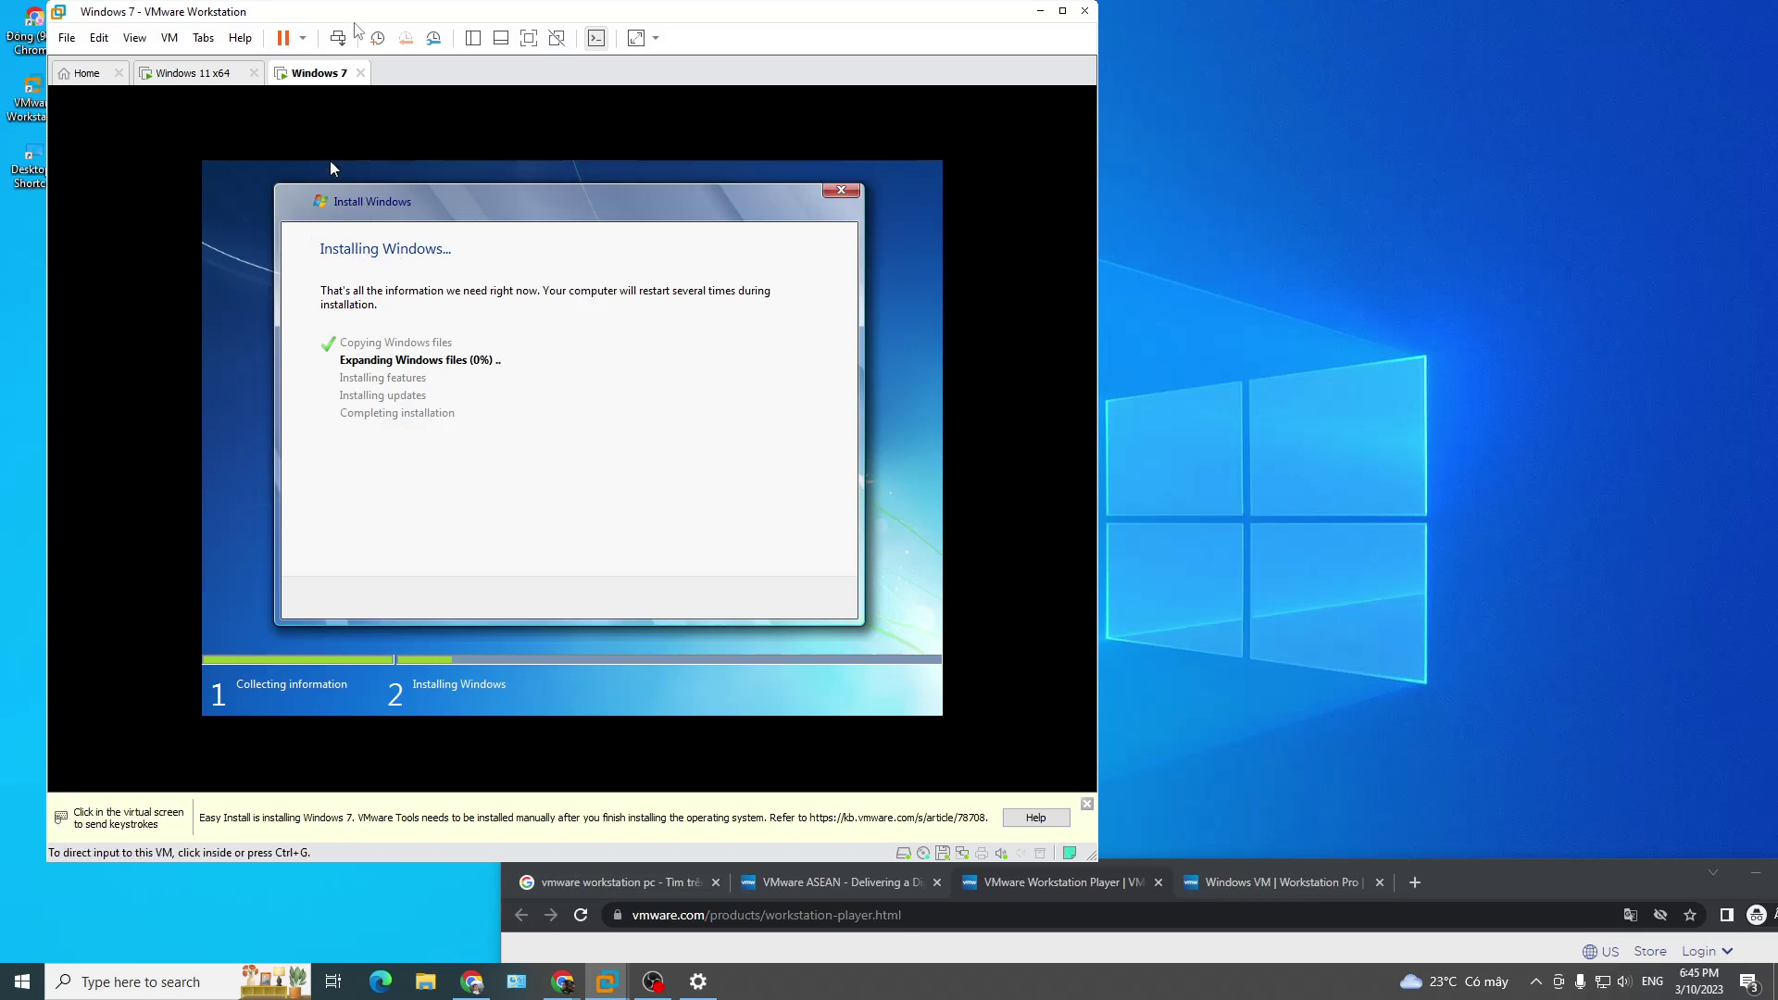
left_click_drag(357, 20, 369, 31)
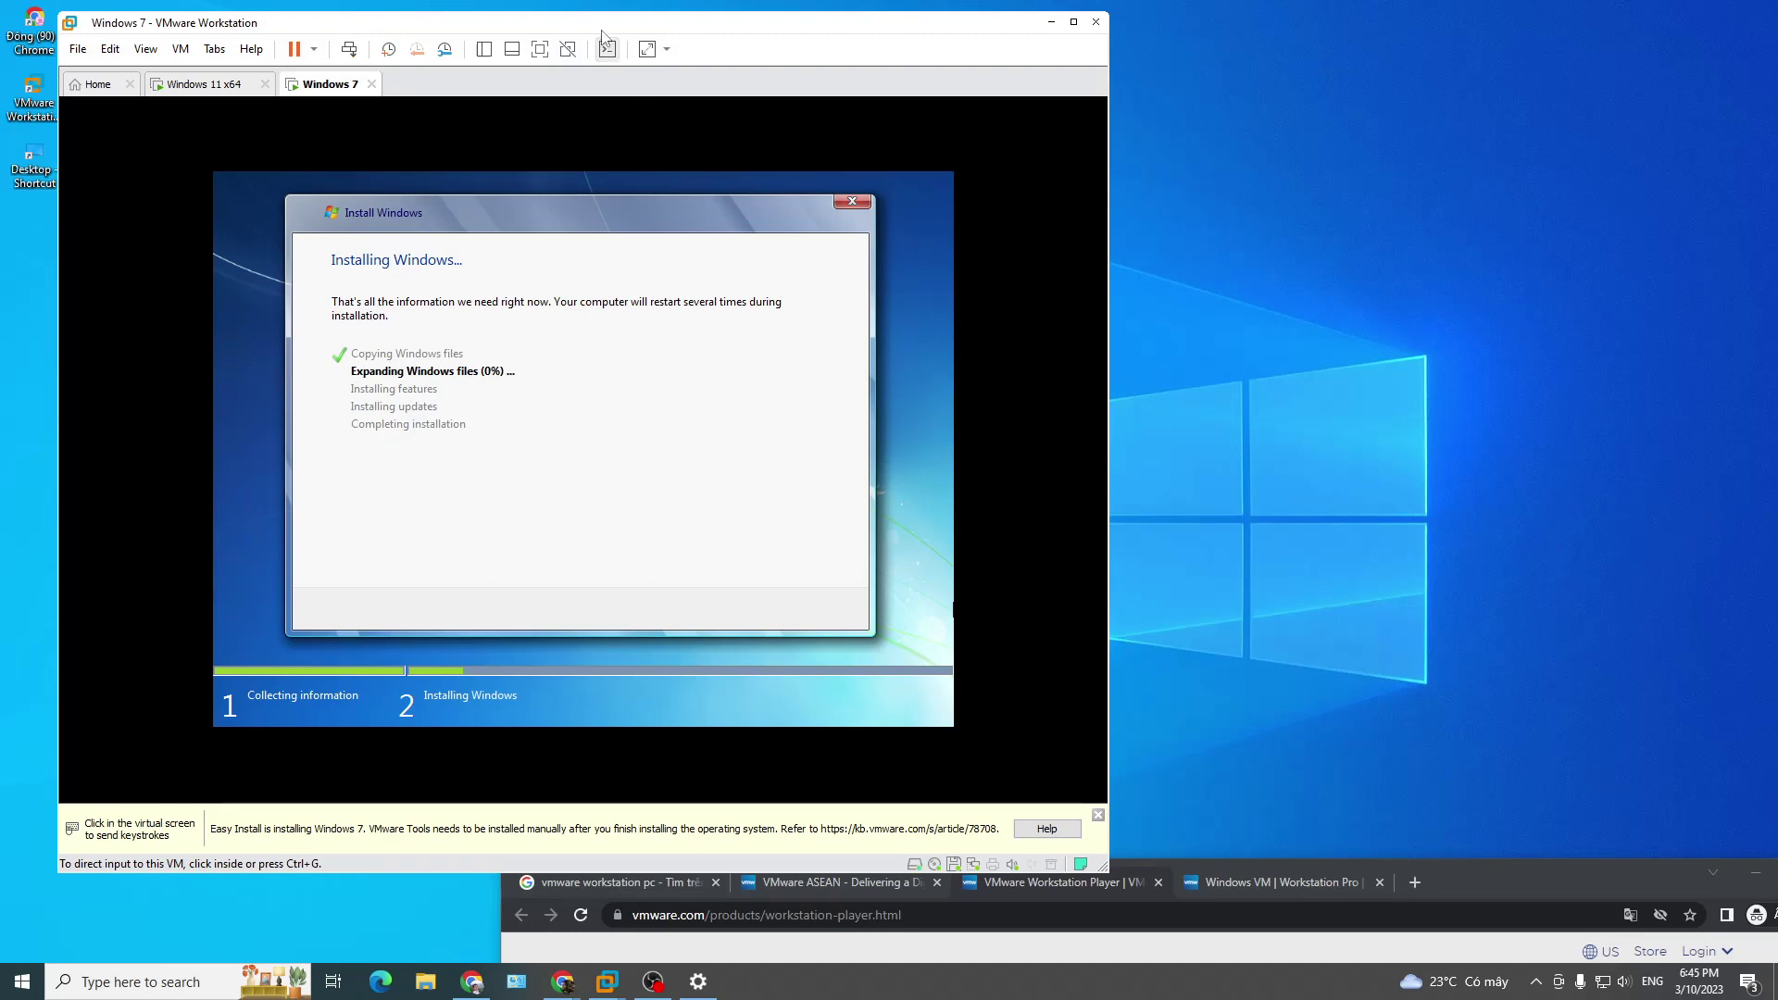
Step: Open Task Manager on the host computer and place its window beside the running Windows 7 installation
left_click_drag(606, 27, 628, 27)
right_click(1004, 980)
left_click(1065, 907)
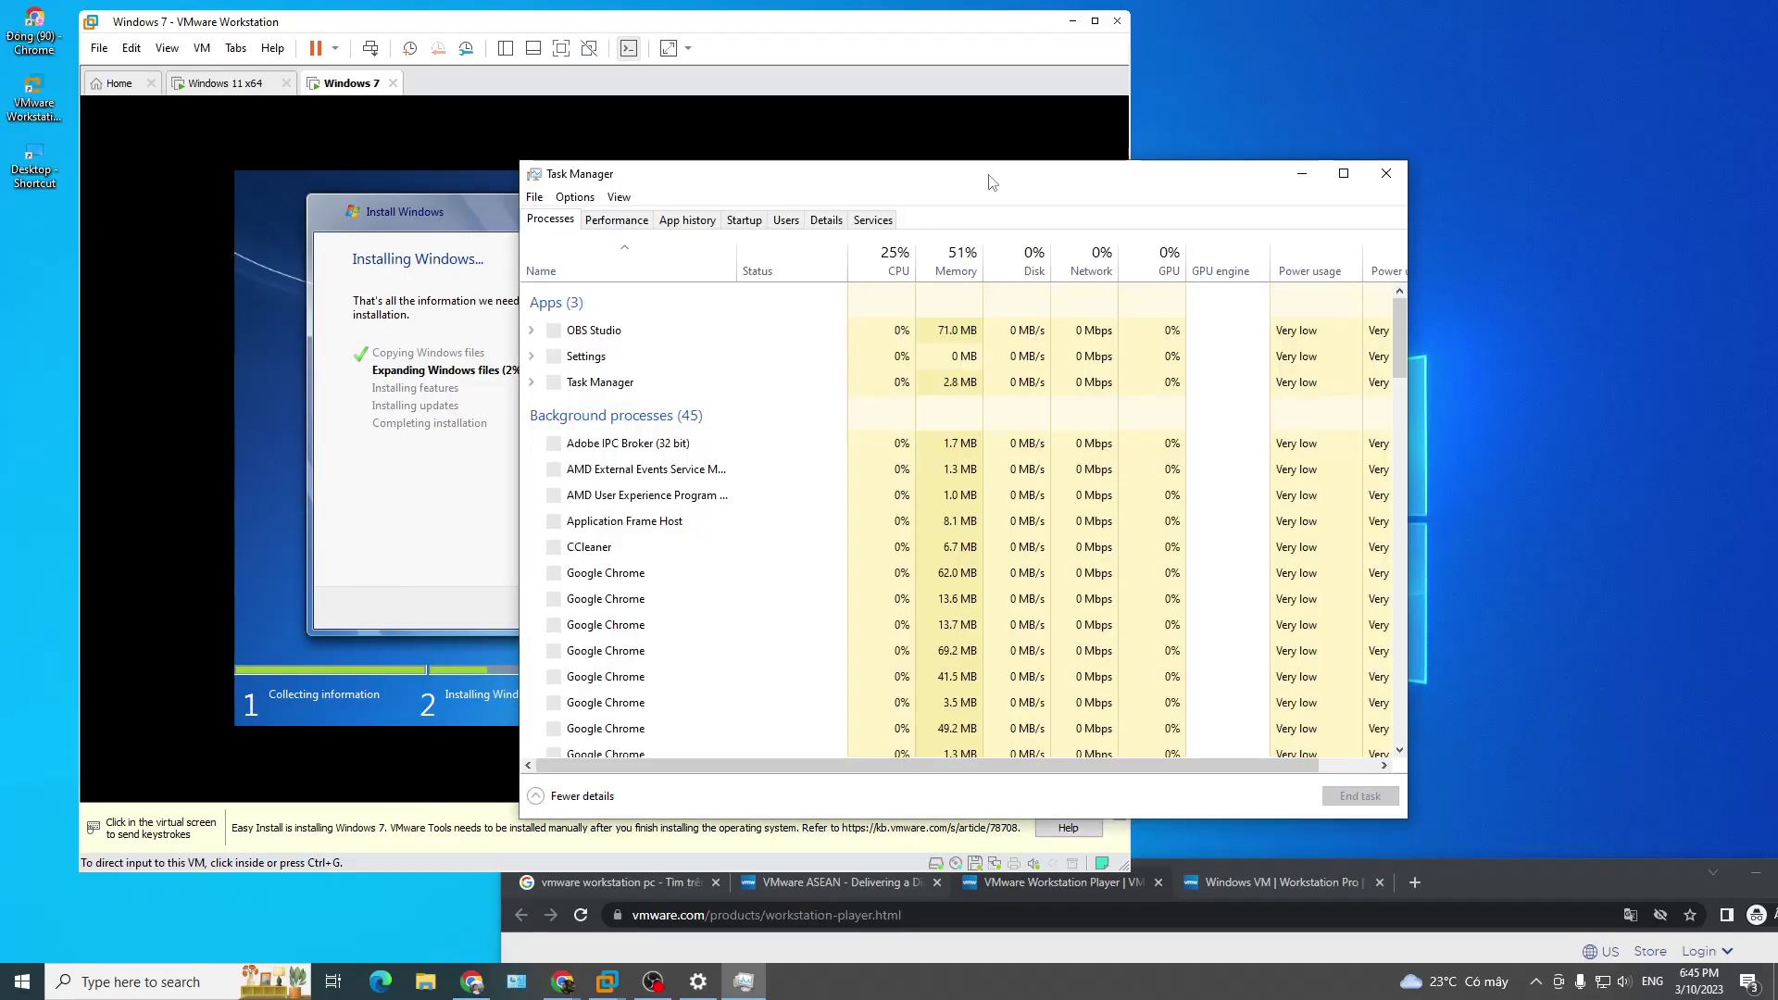
left_click_drag(990, 177, 1067, 186)
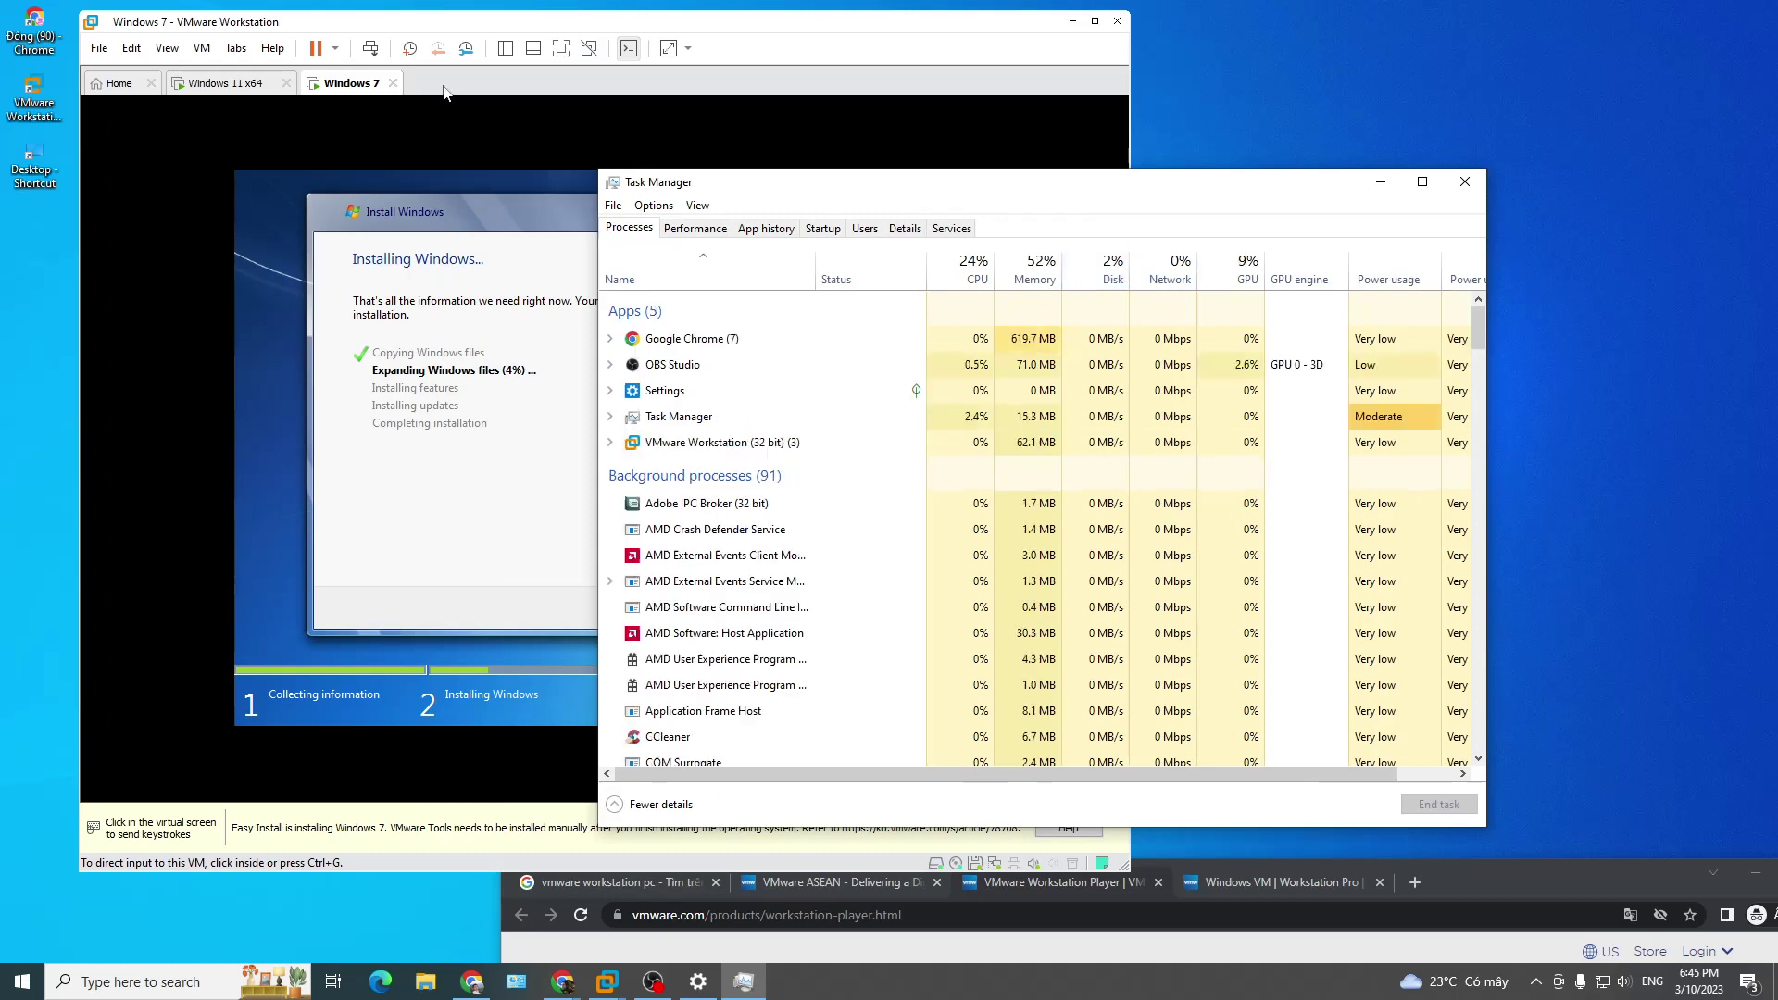
left_click_drag(1065, 200, 1226, 213)
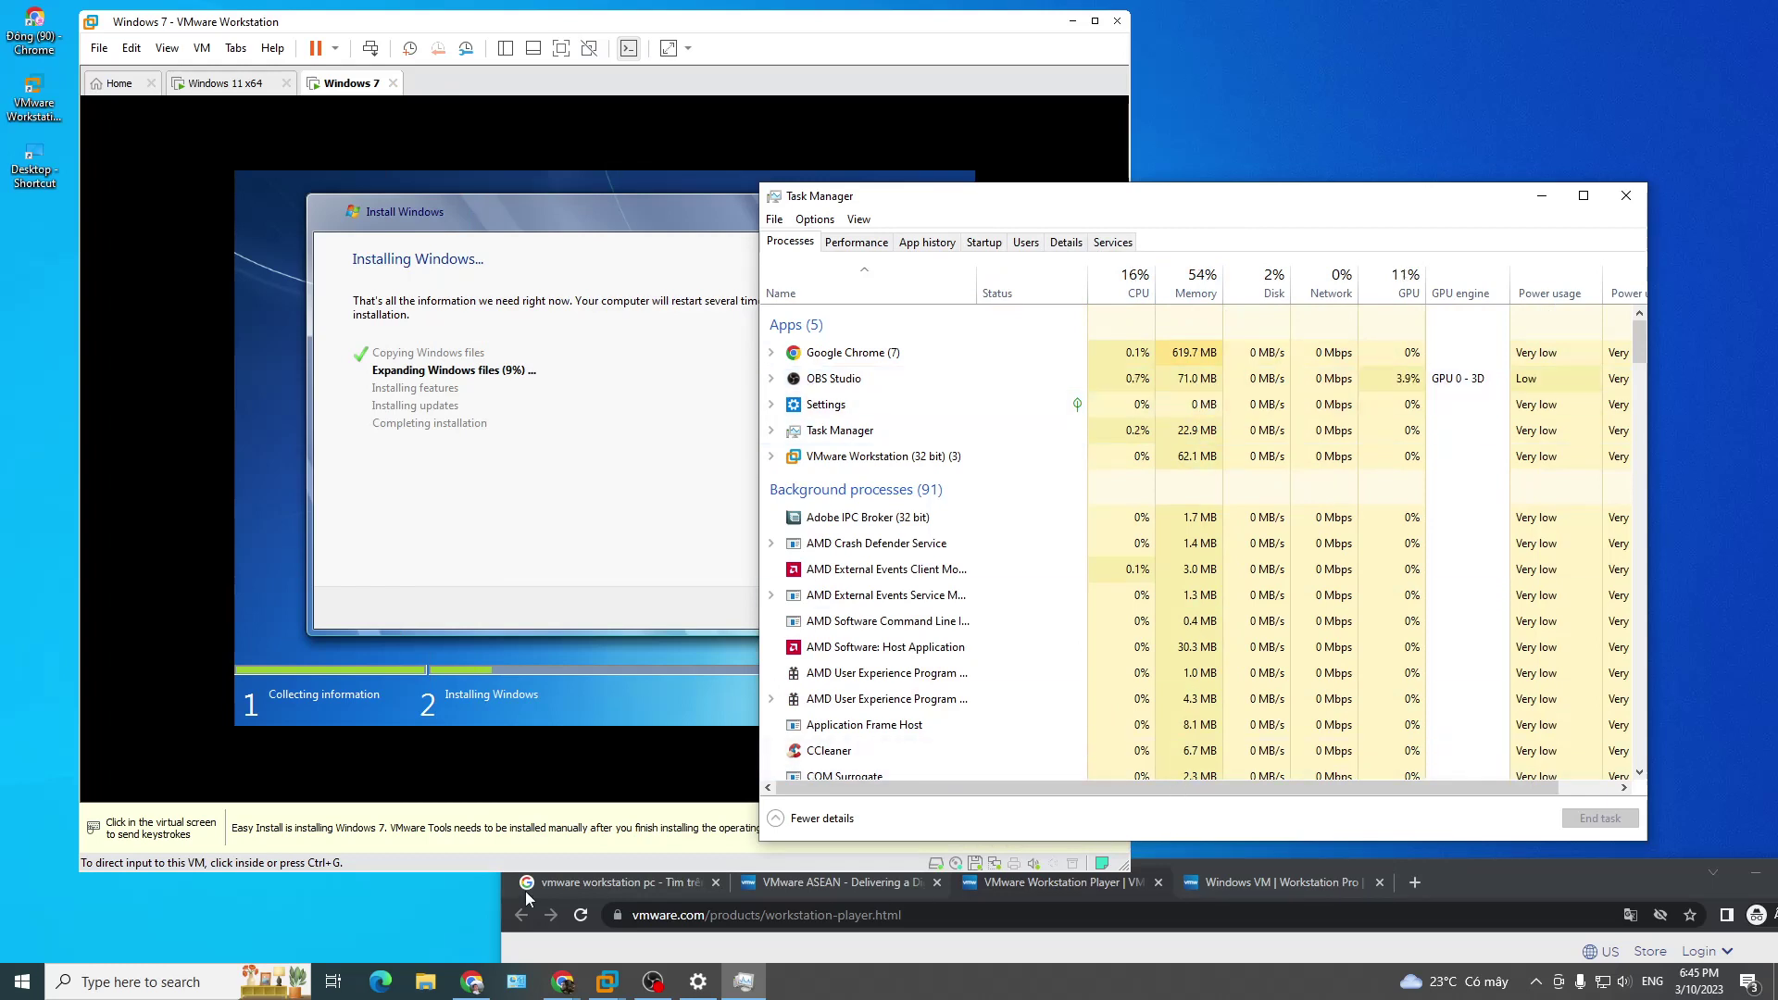
left_click(369, 921)
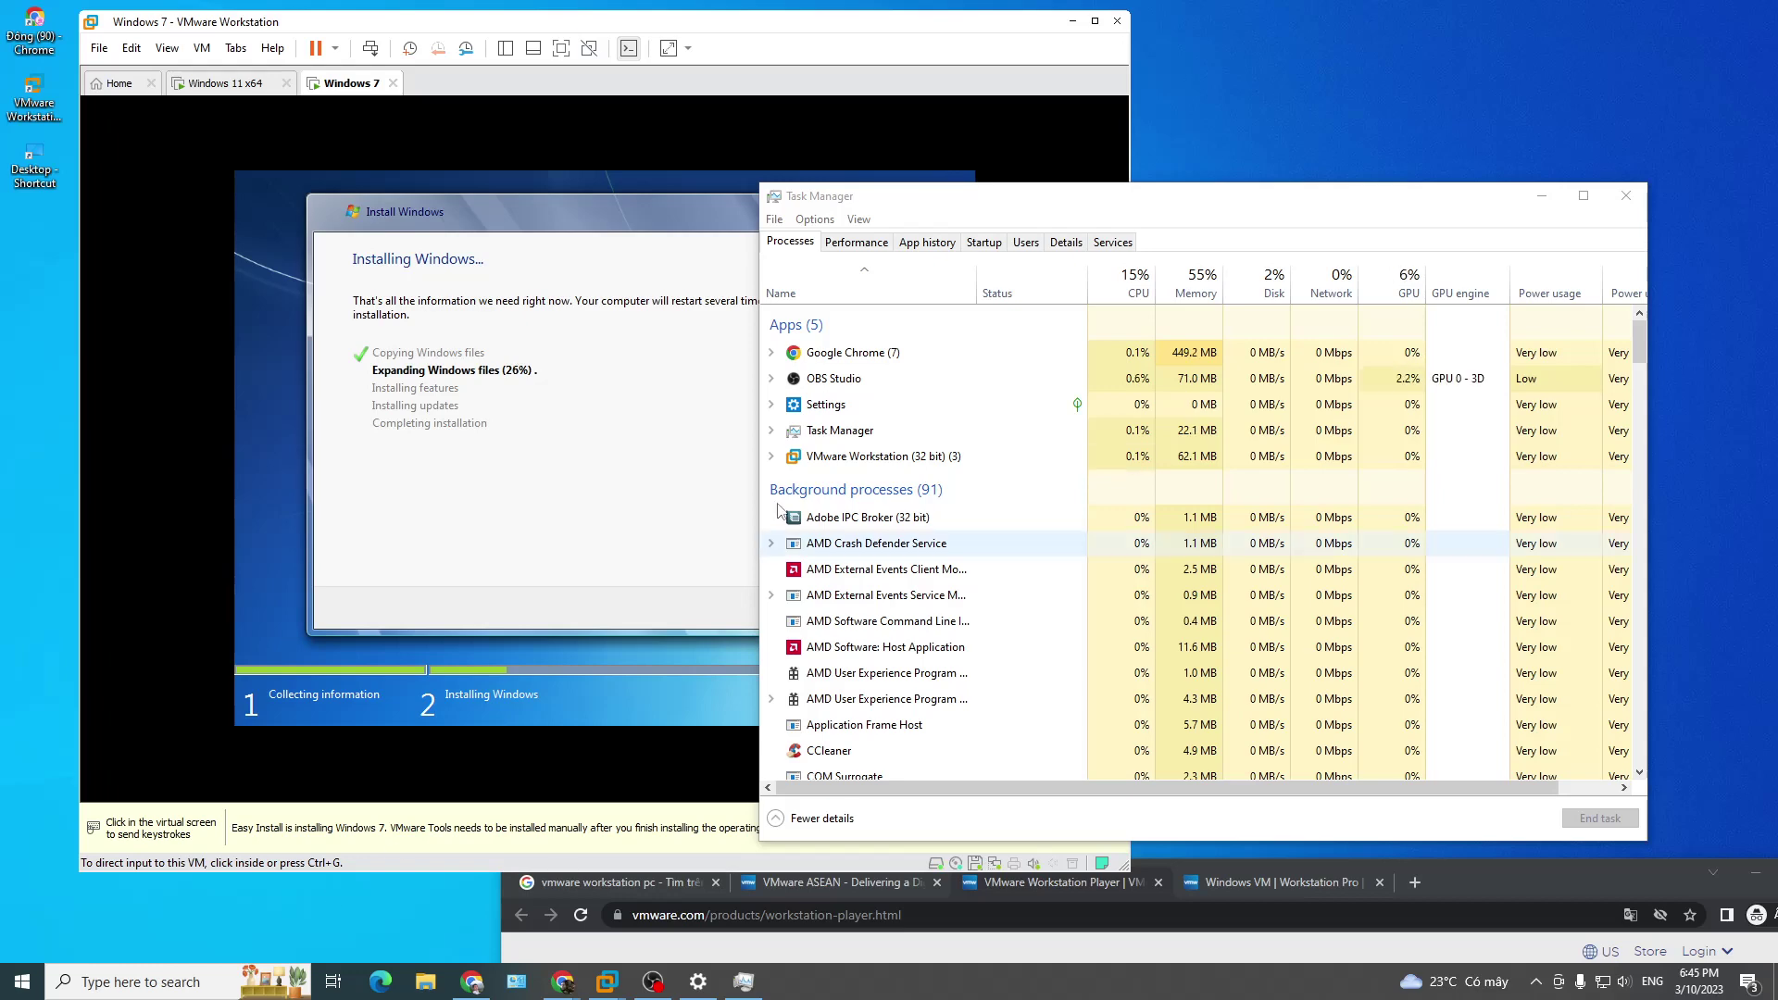
Step: Review the host's performance data in Task Manager, examining memory usage, the disk and network list, and the CPU details
left_click(887, 241)
left_click(870, 348)
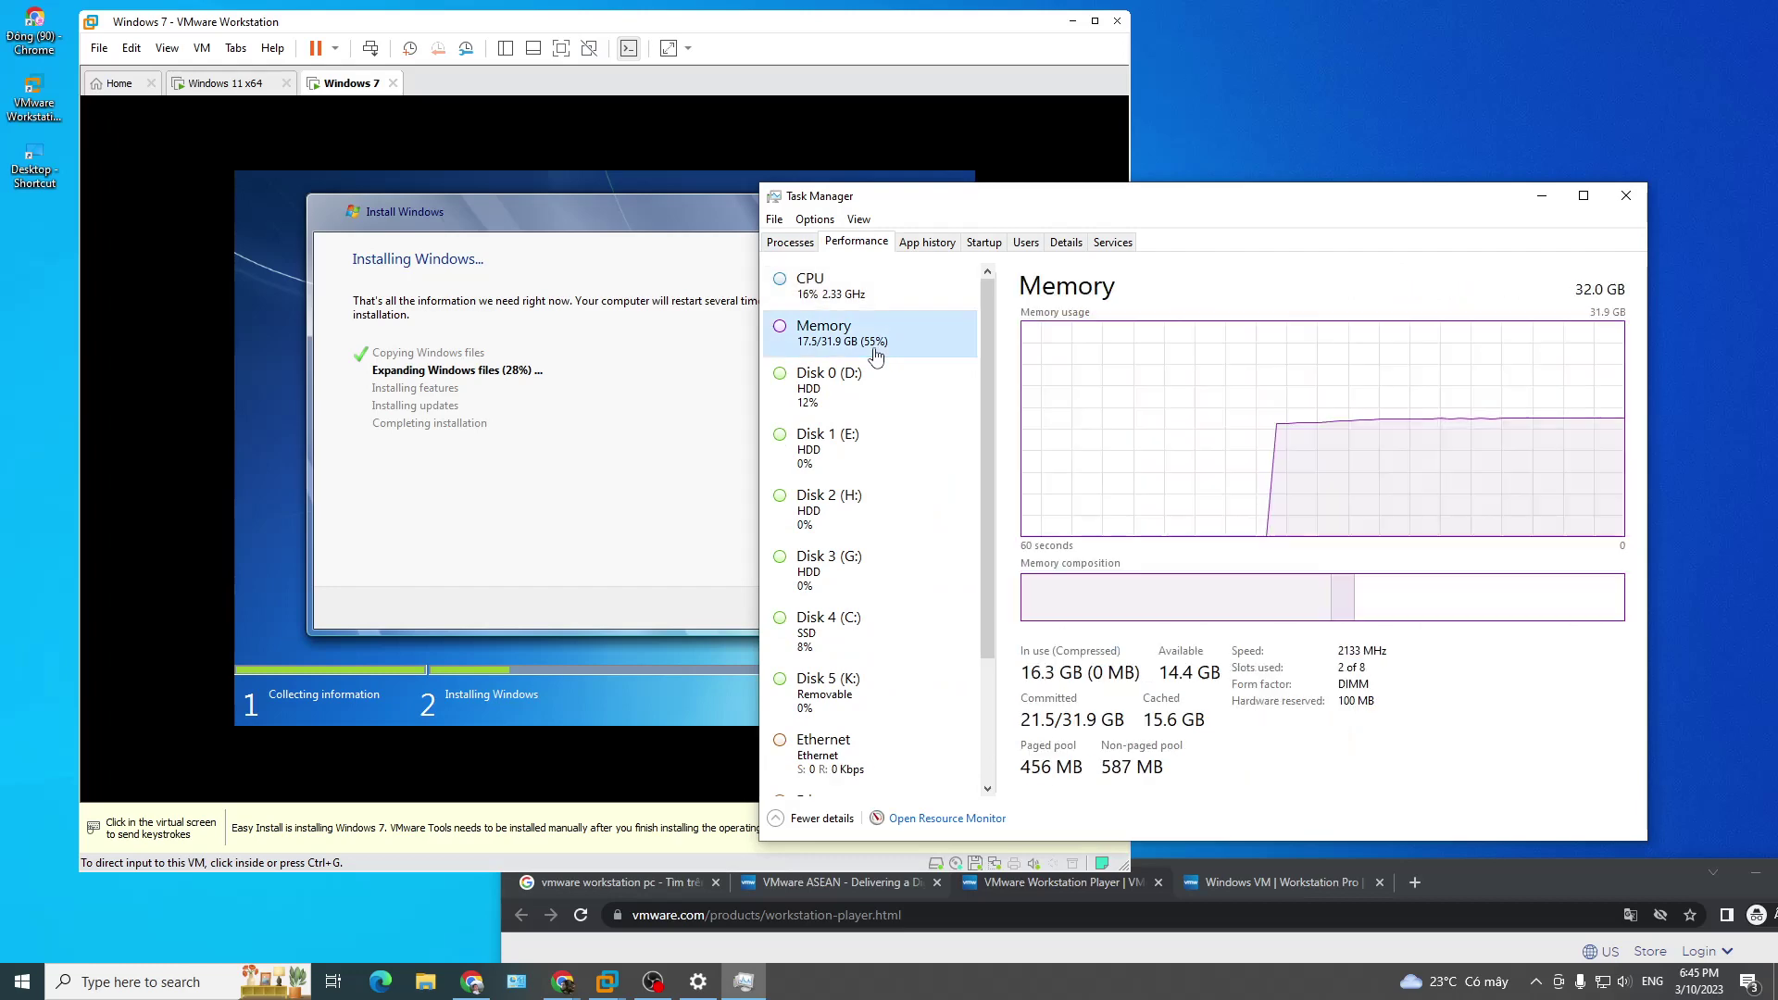
left_click_drag(1220, 196, 1194, 199)
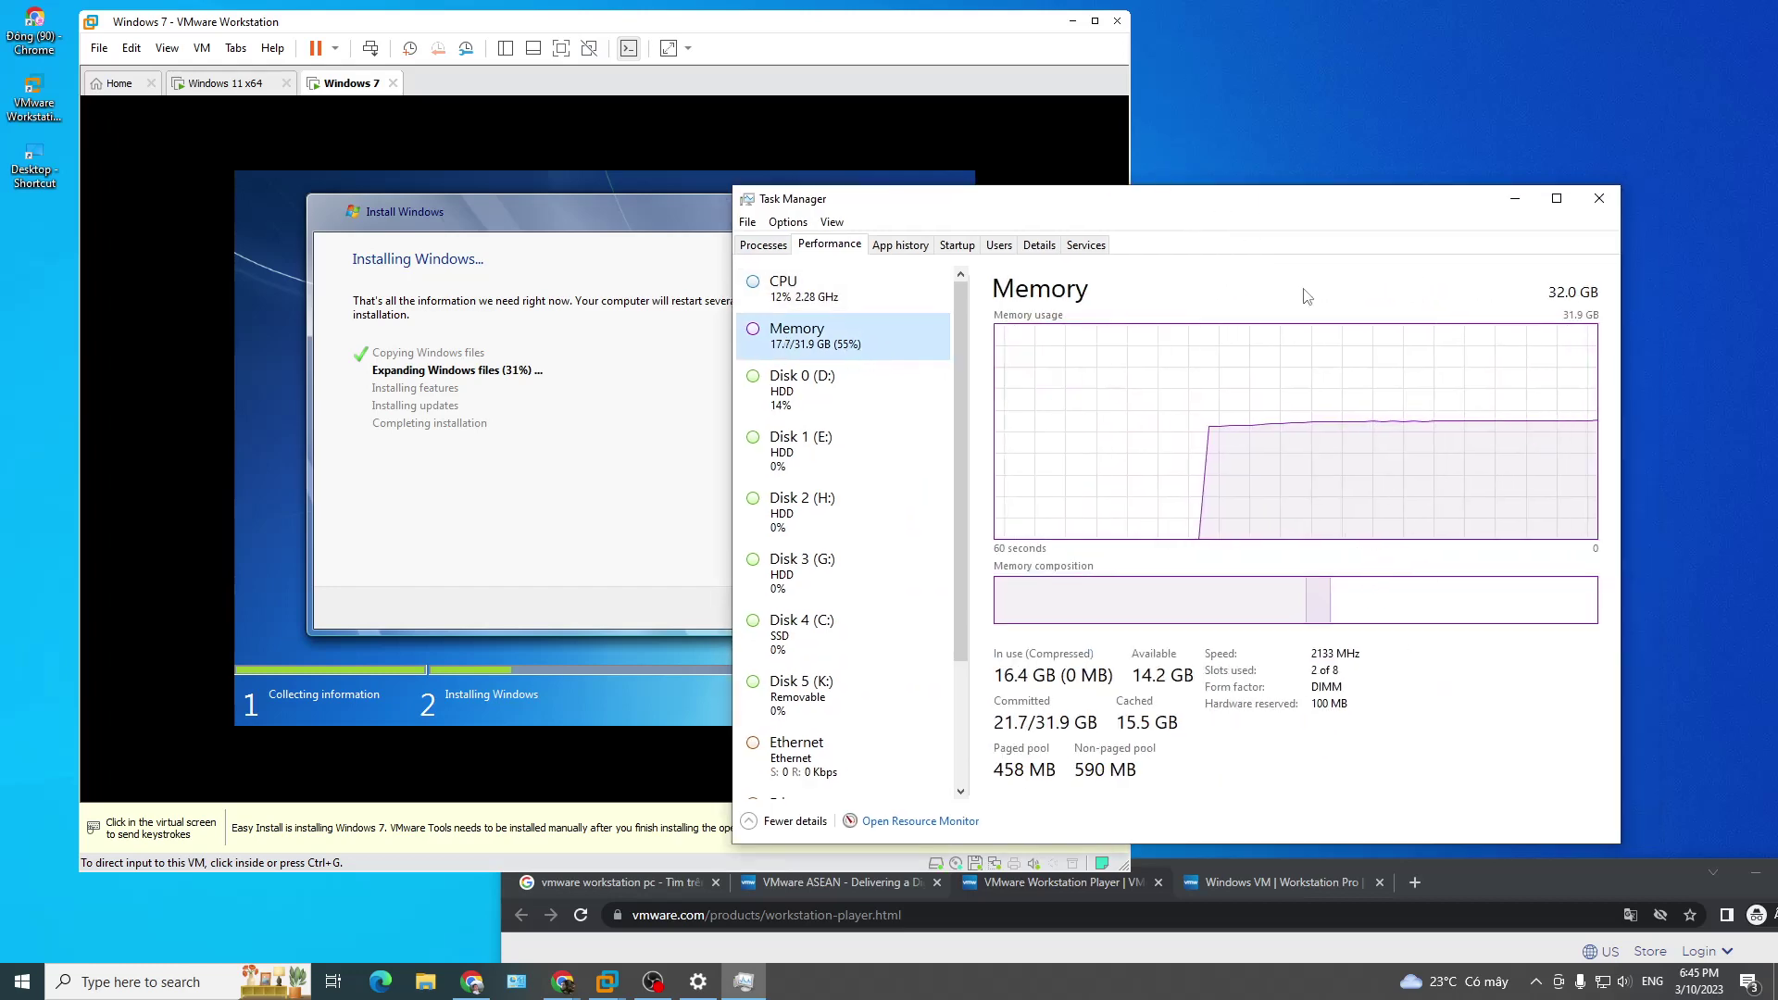
scroll(874, 407, "down", 1)
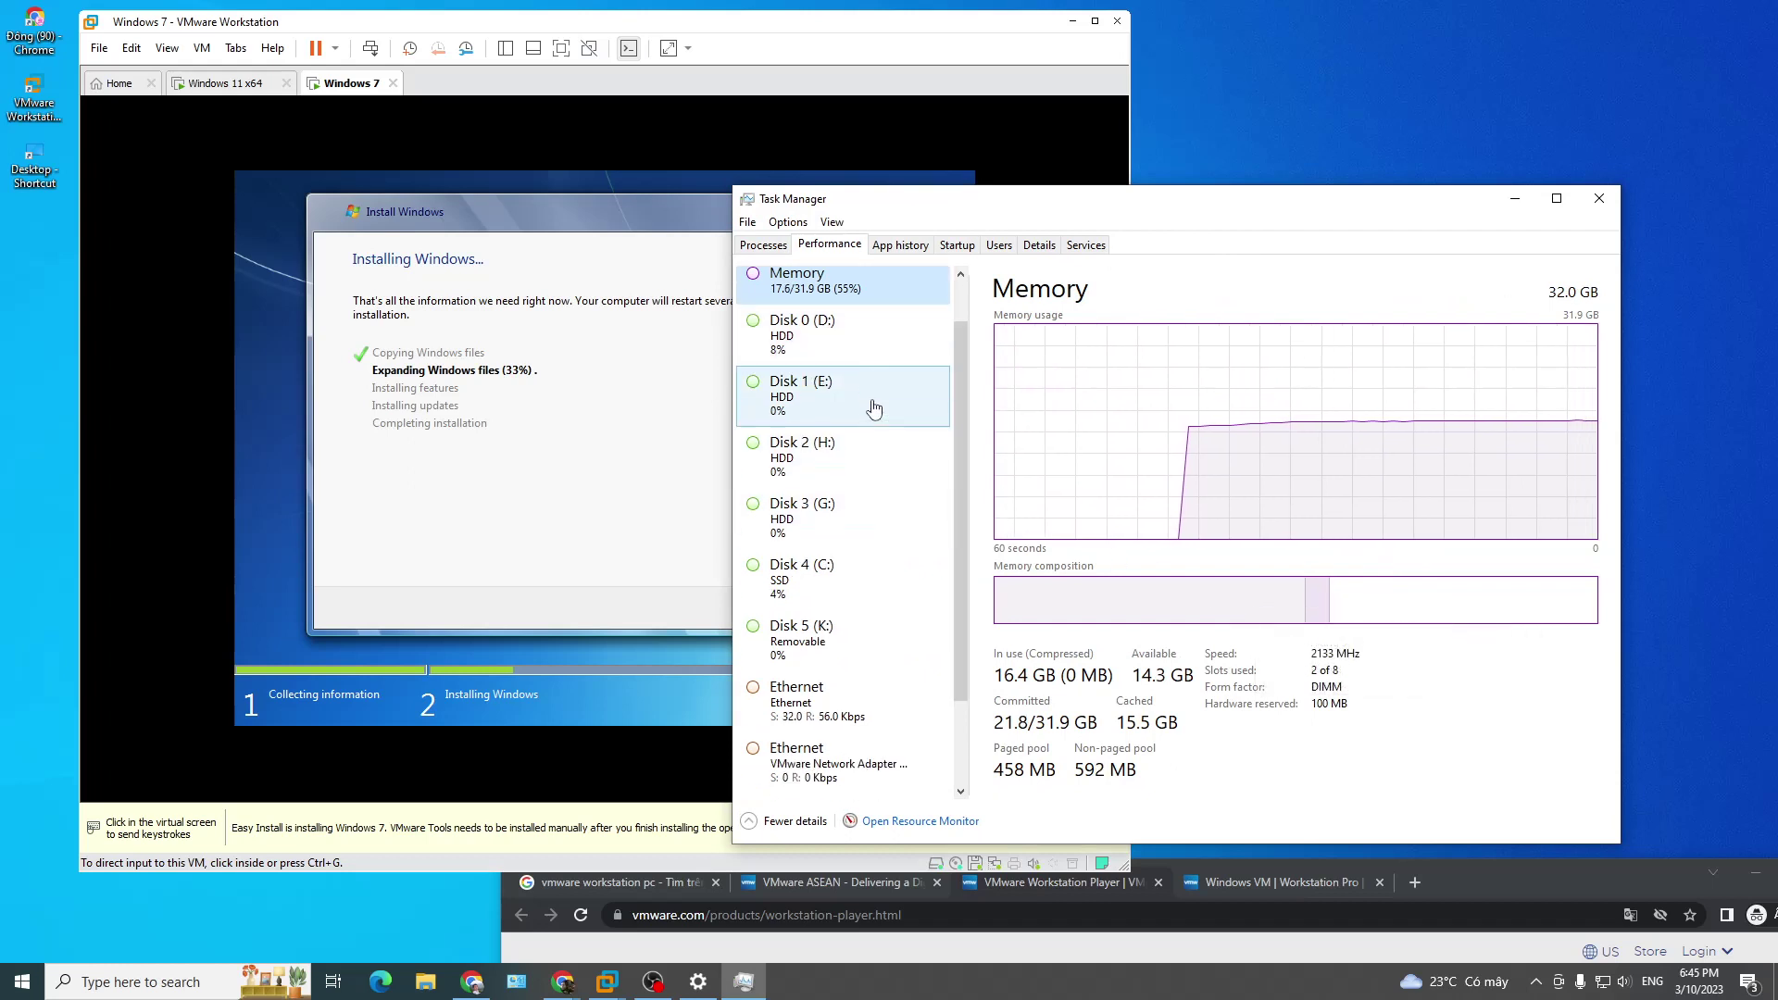
scroll(874, 407, "up", 1)
scroll(875, 403, "down", 1)
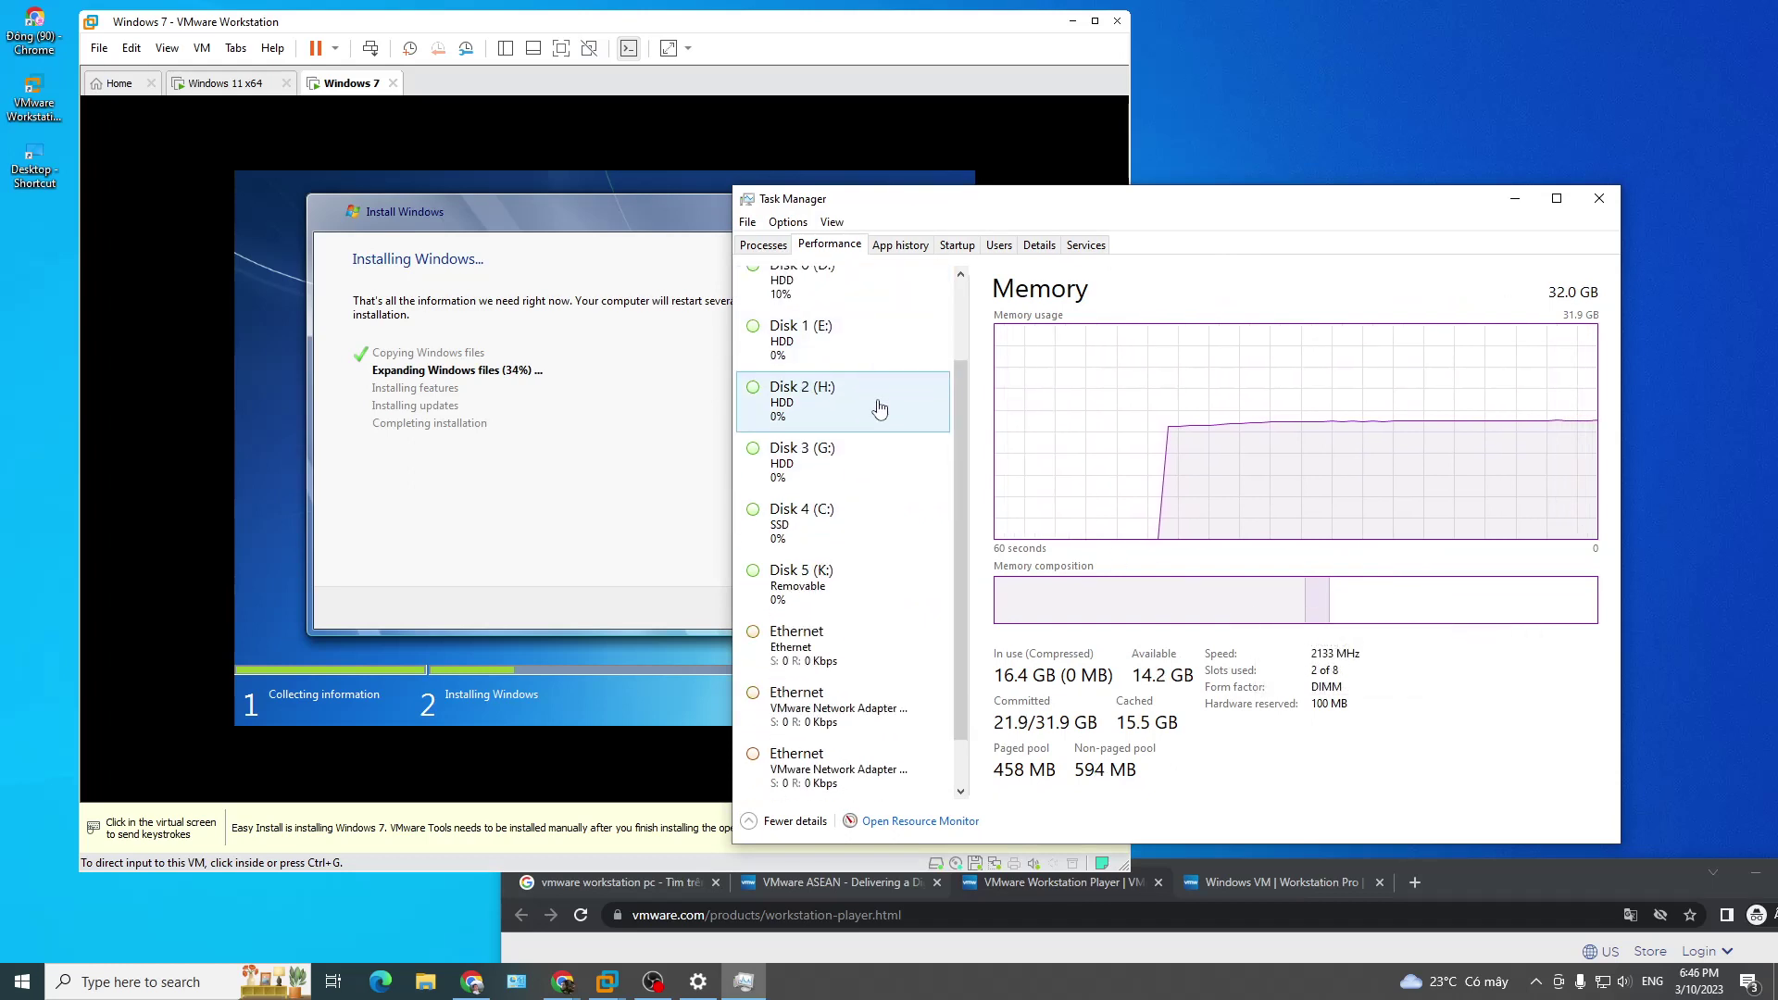
scroll(871, 389, "up", 1)
key("Up")
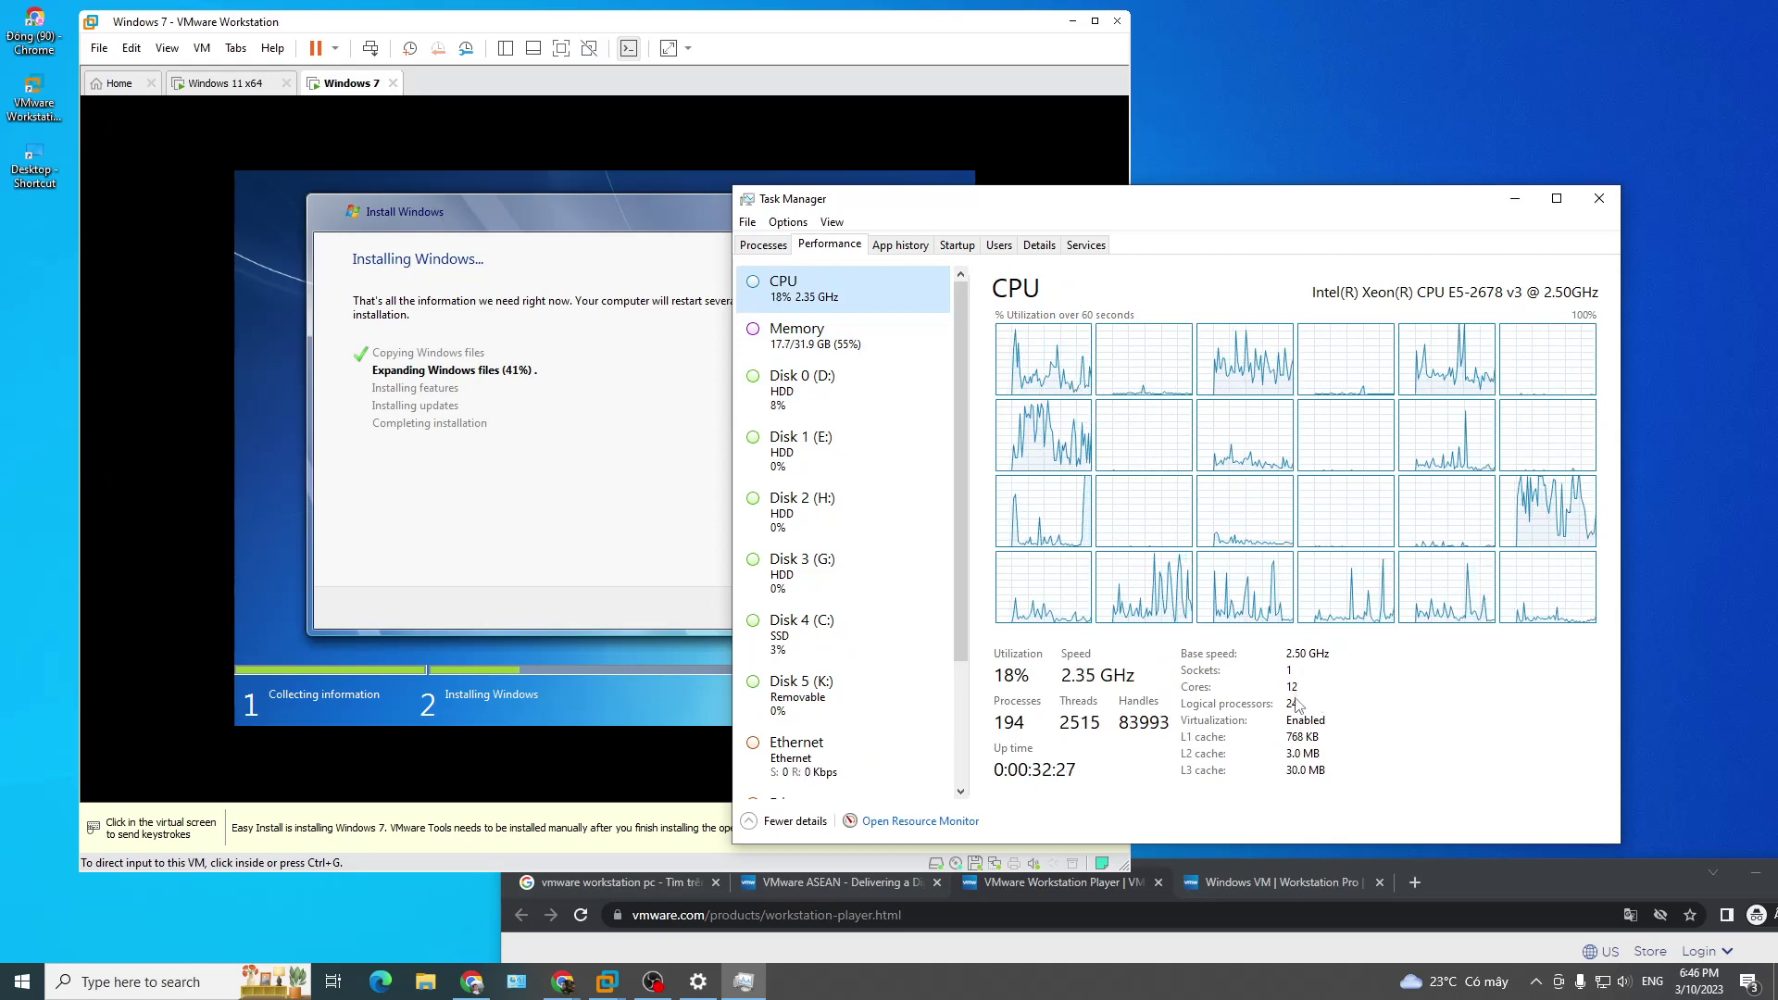
scroll(843, 518, "down", 2)
Step: Change the CPU graph to overall utilization and back to logical processors
right_click(1102, 406)
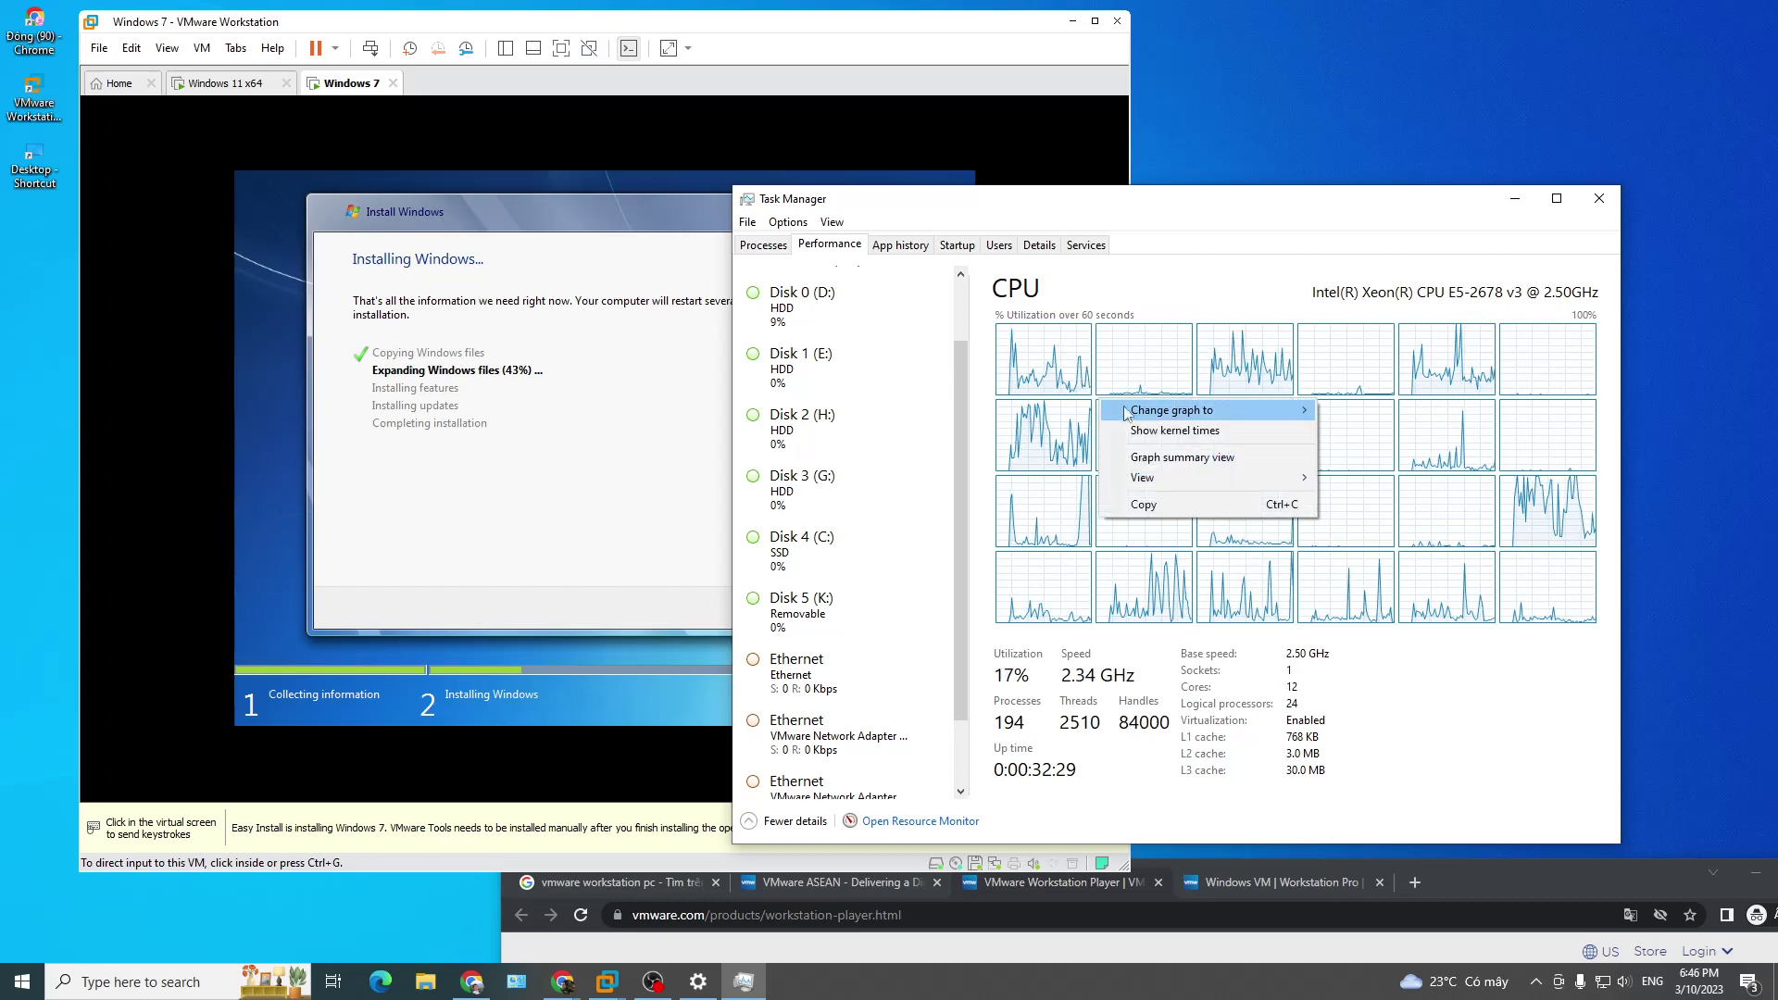
mouse_move(1299, 415)
left_click(1386, 410)
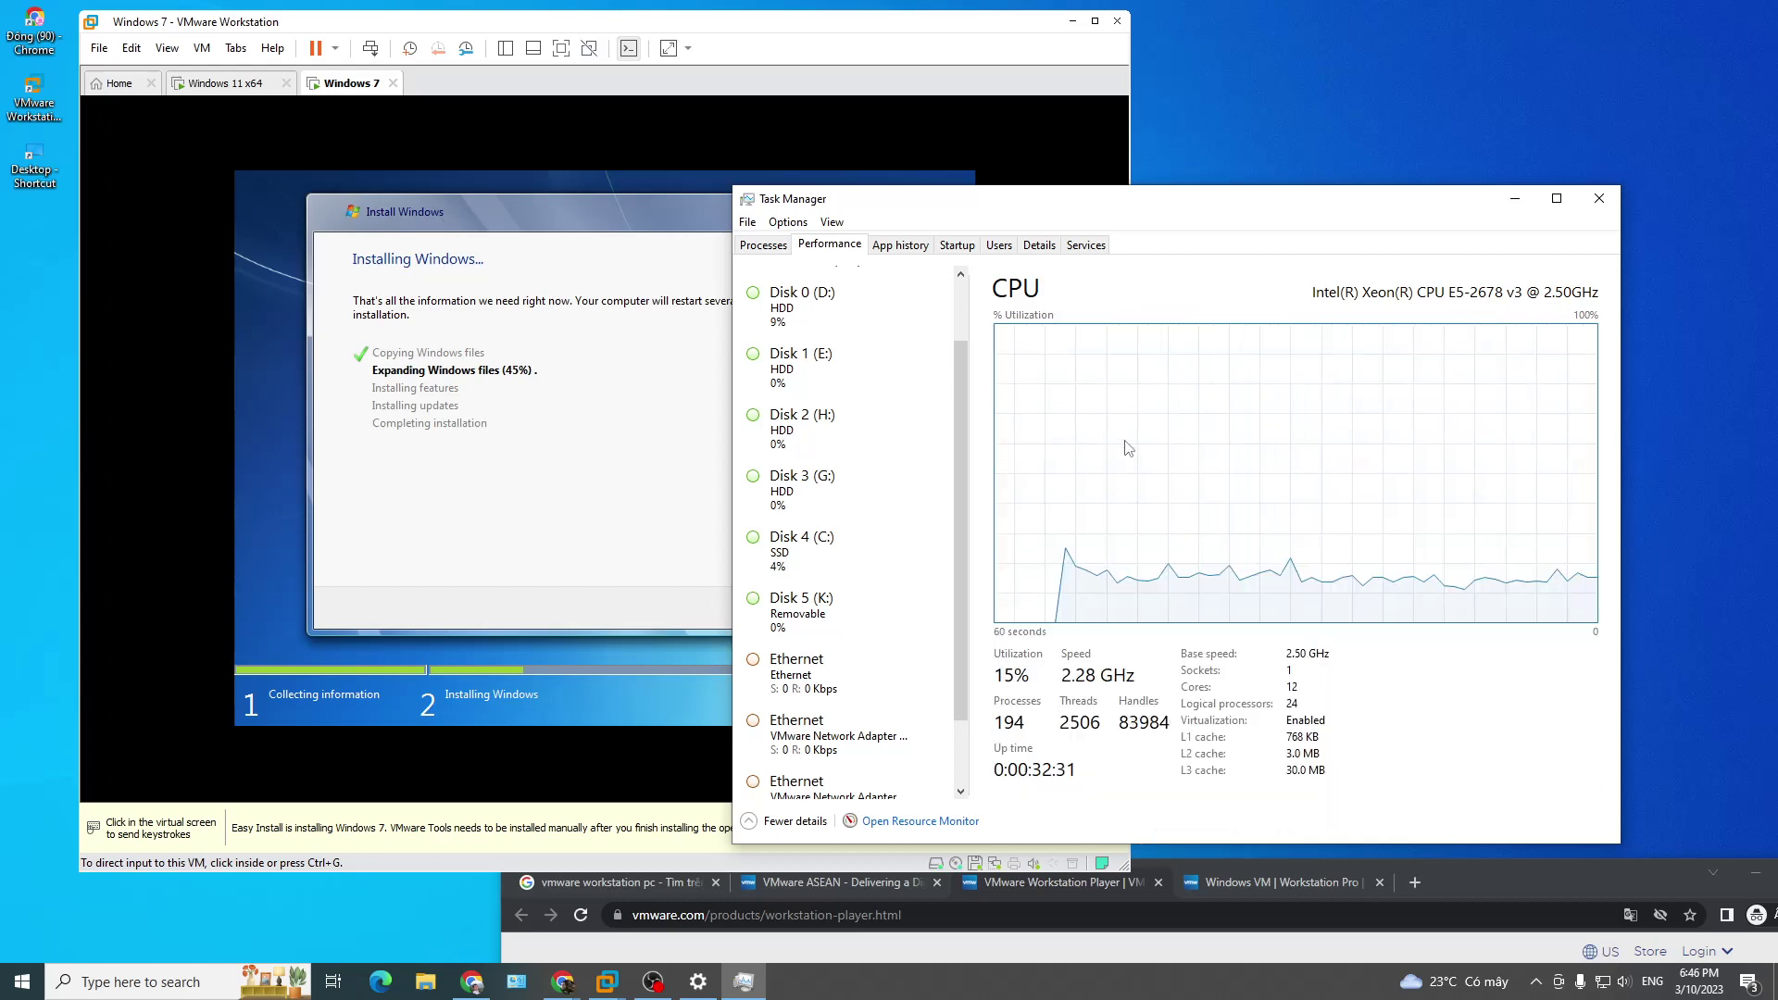
right_click(1087, 389)
right_click(1045, 332)
right_click(1044, 327)
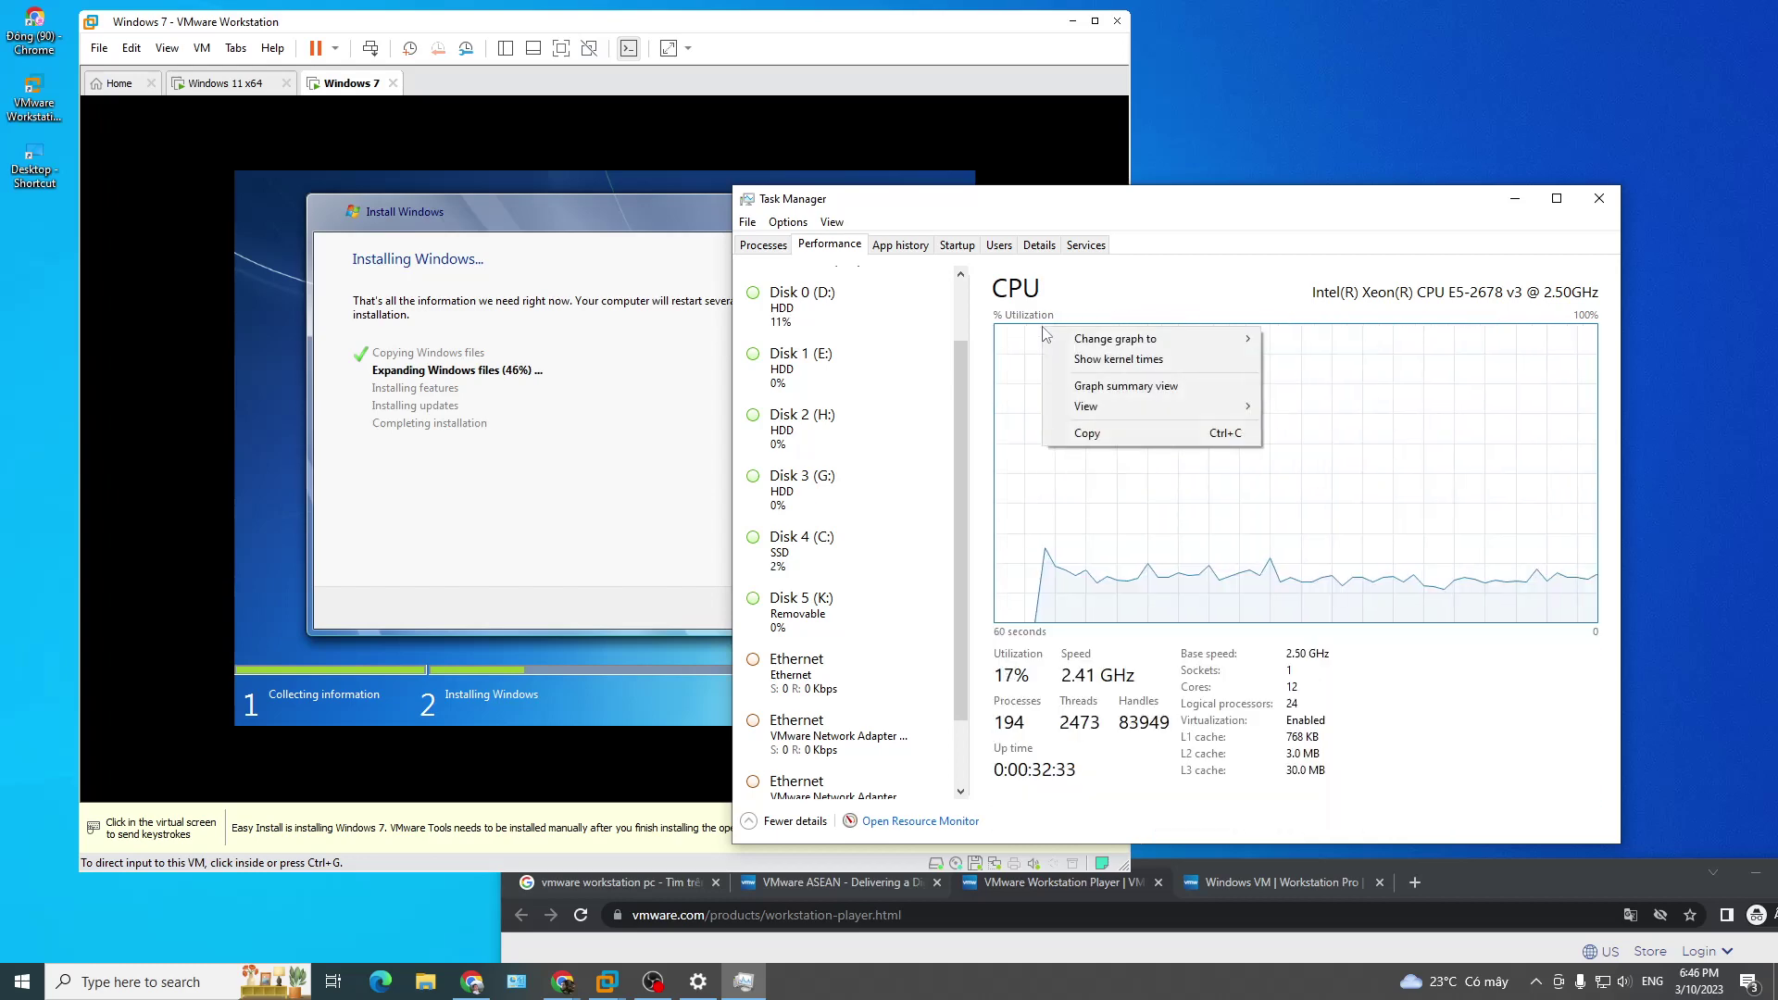
mouse_move(1104, 343)
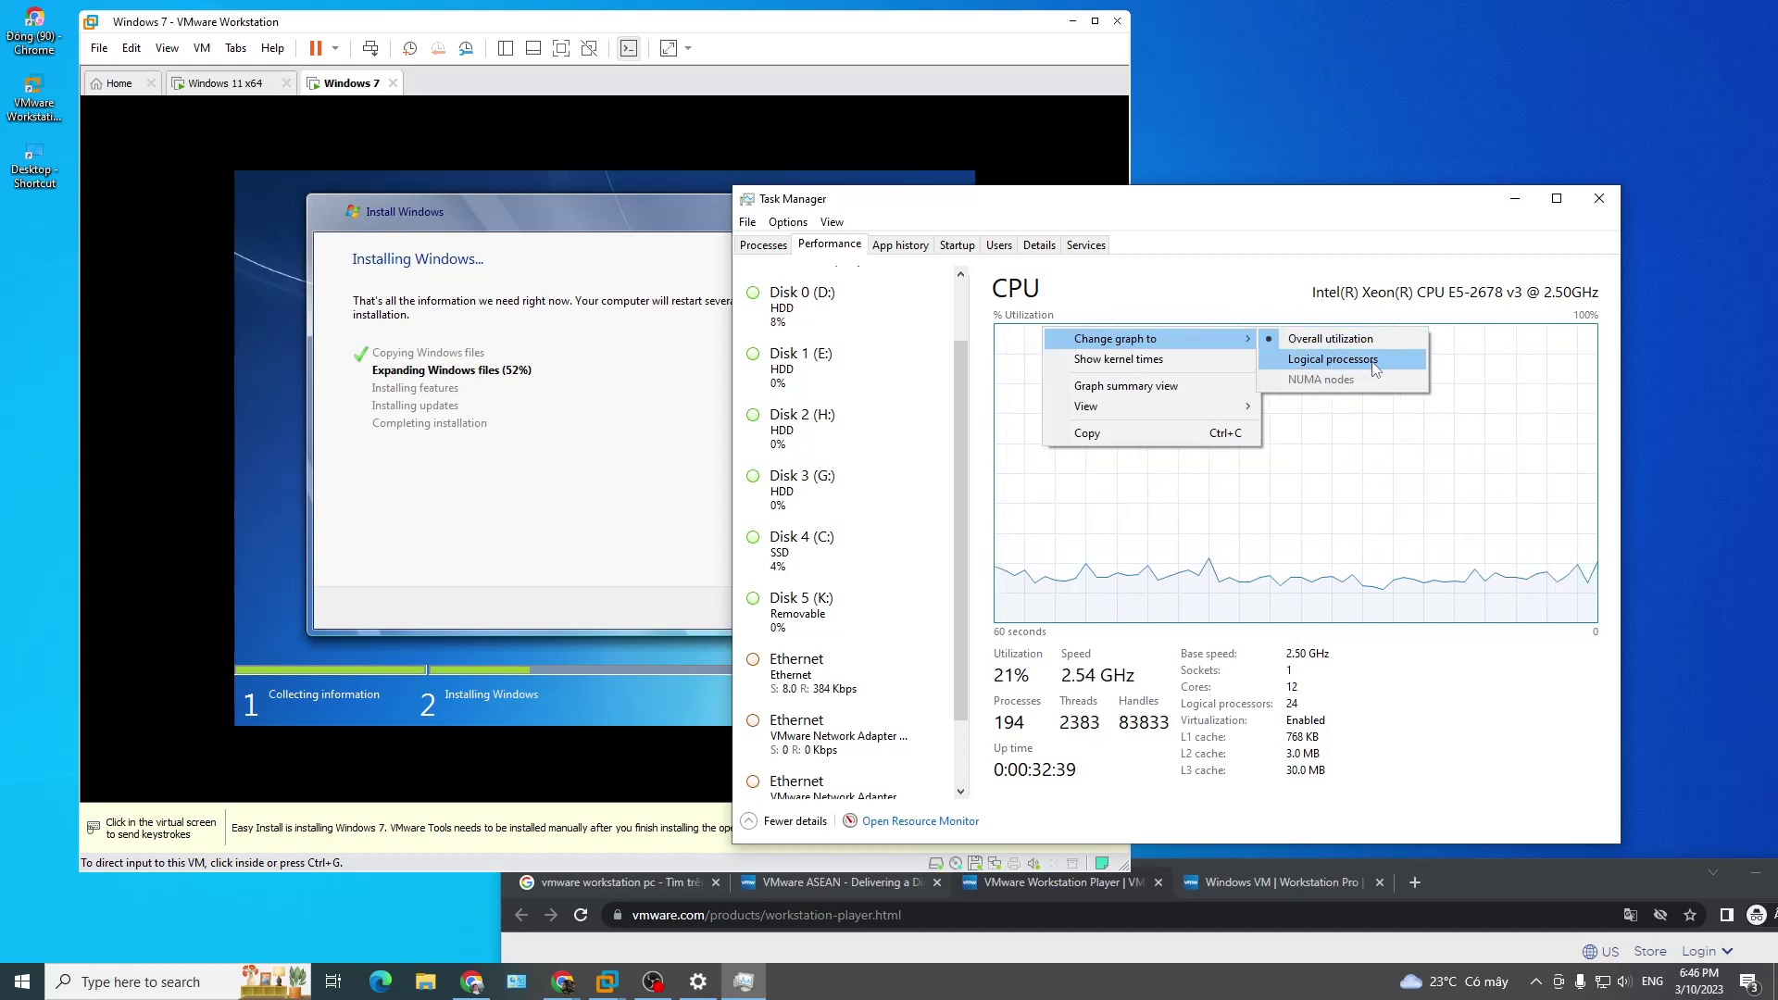
left_click(1375, 362)
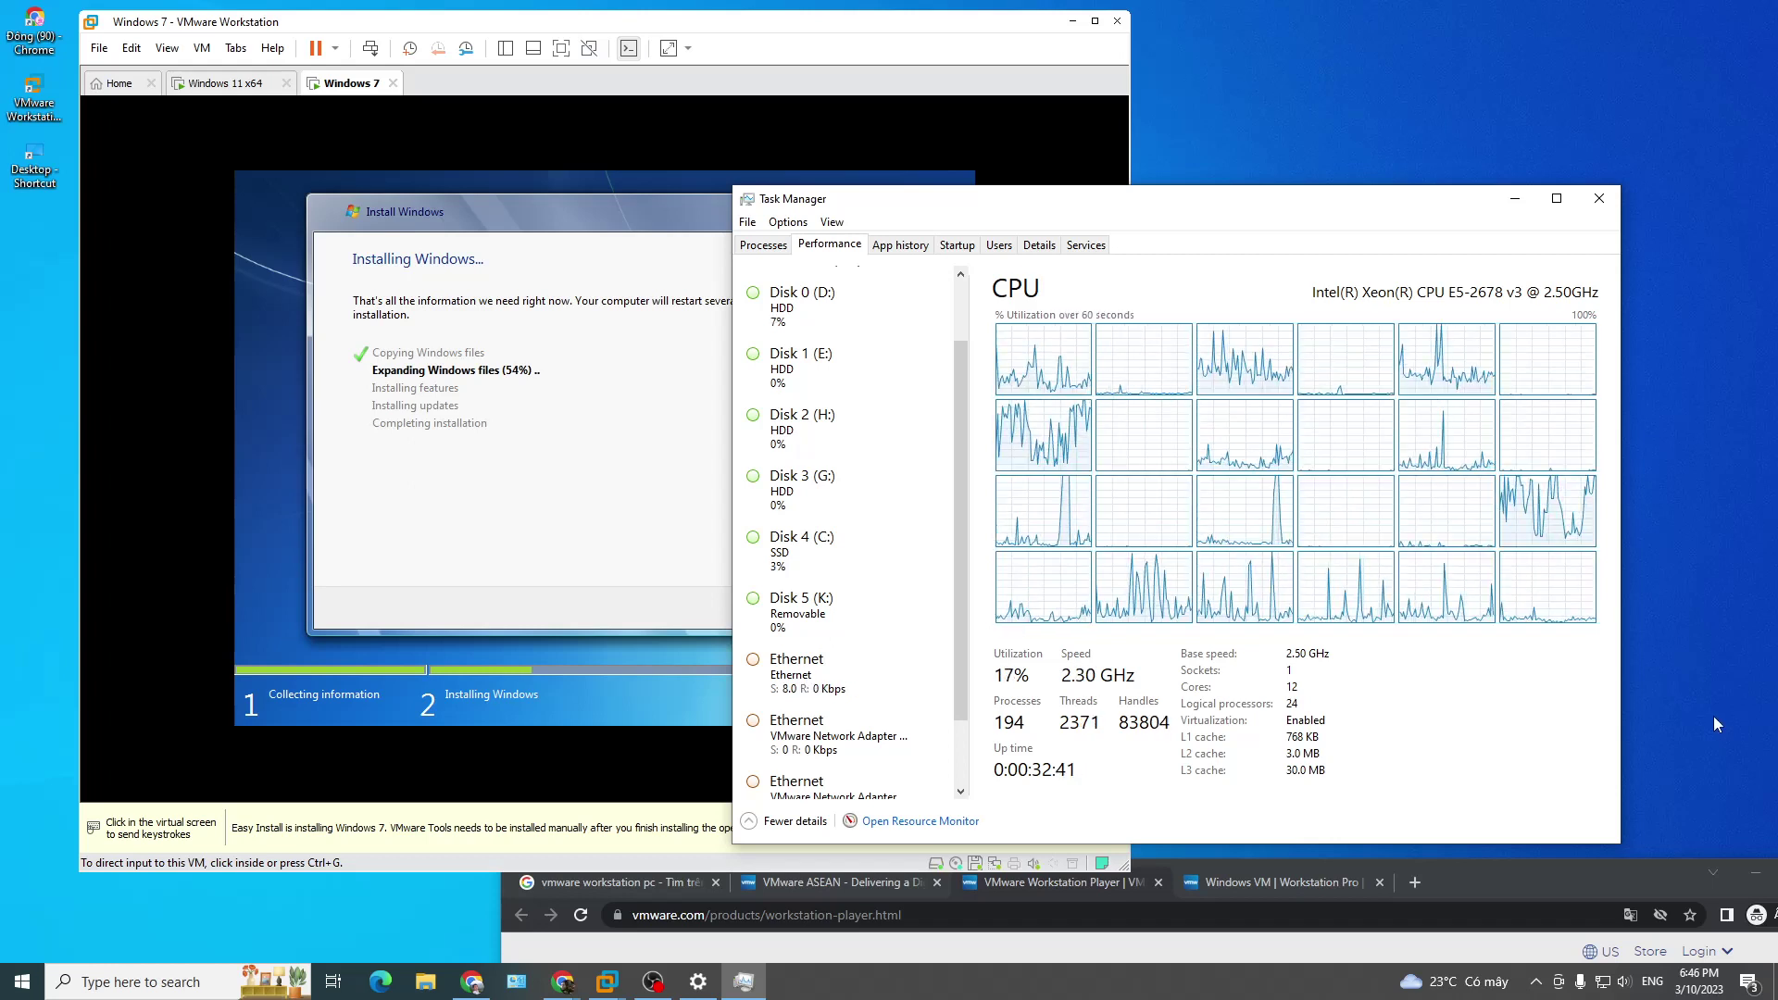
Step: Show kernel times in the logical processor graphs and move Task Manager clear of the virtual machine's installation screen
right_click(1412, 476)
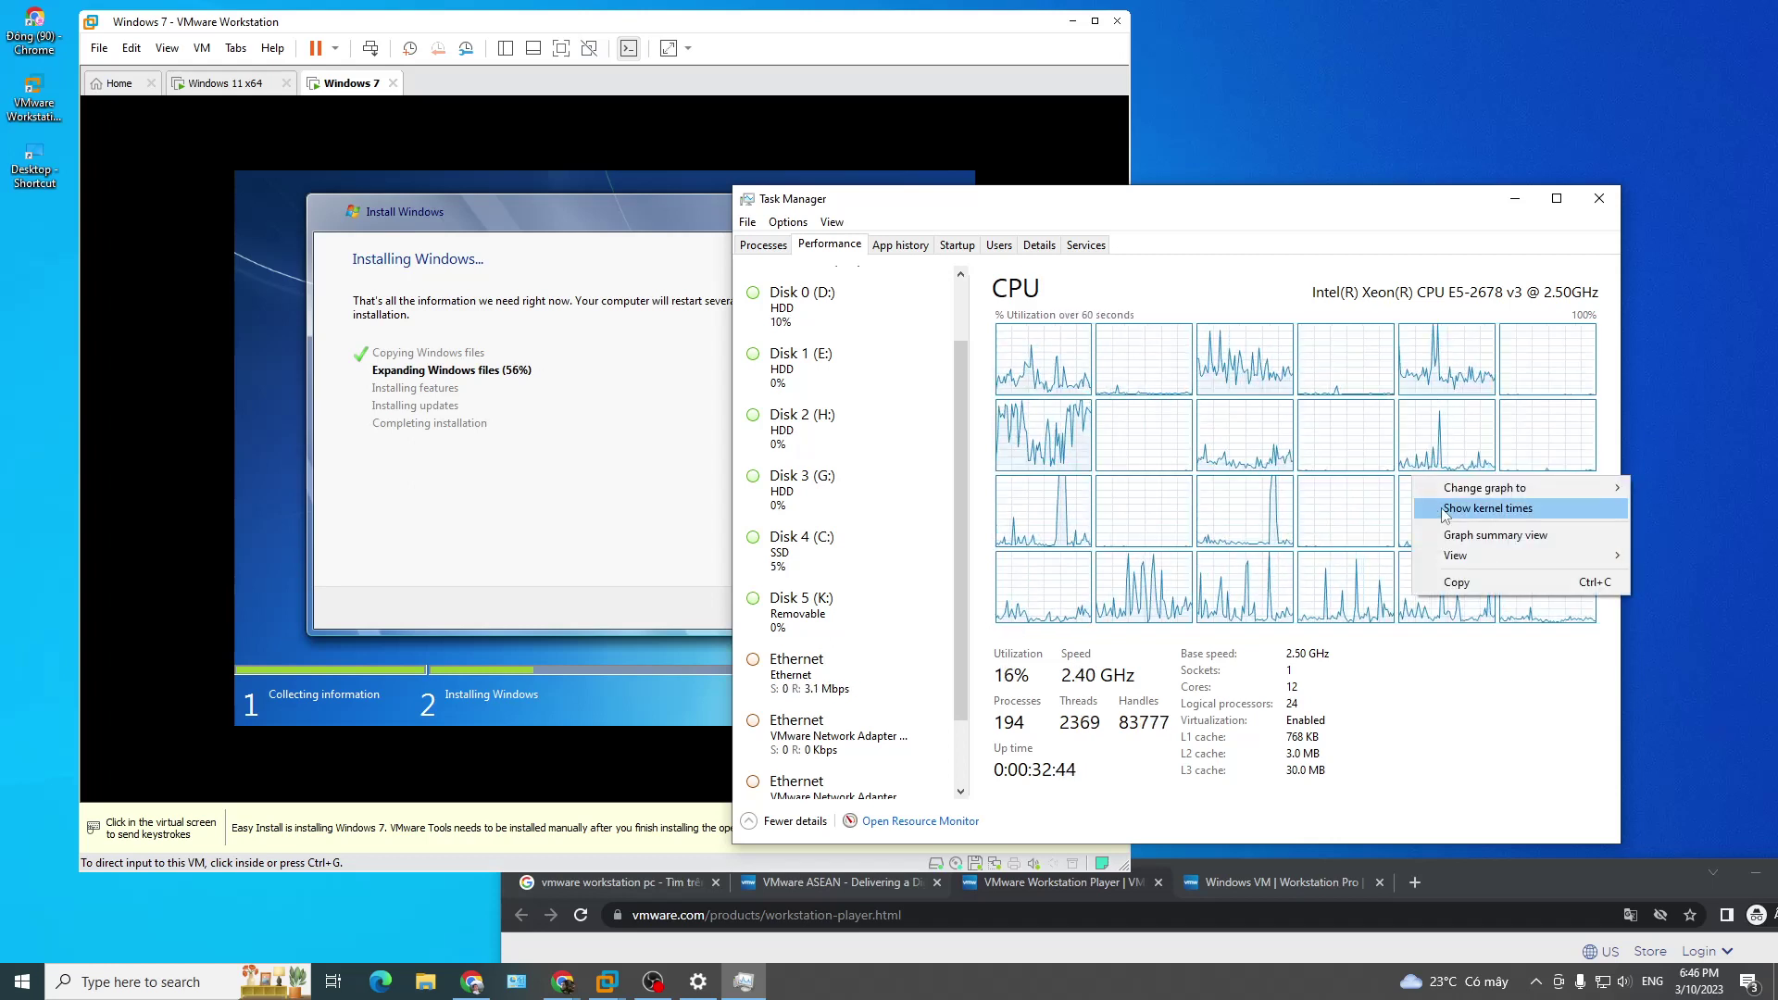
left_click(1471, 509)
right_click(1332, 433)
left_click(1290, 496)
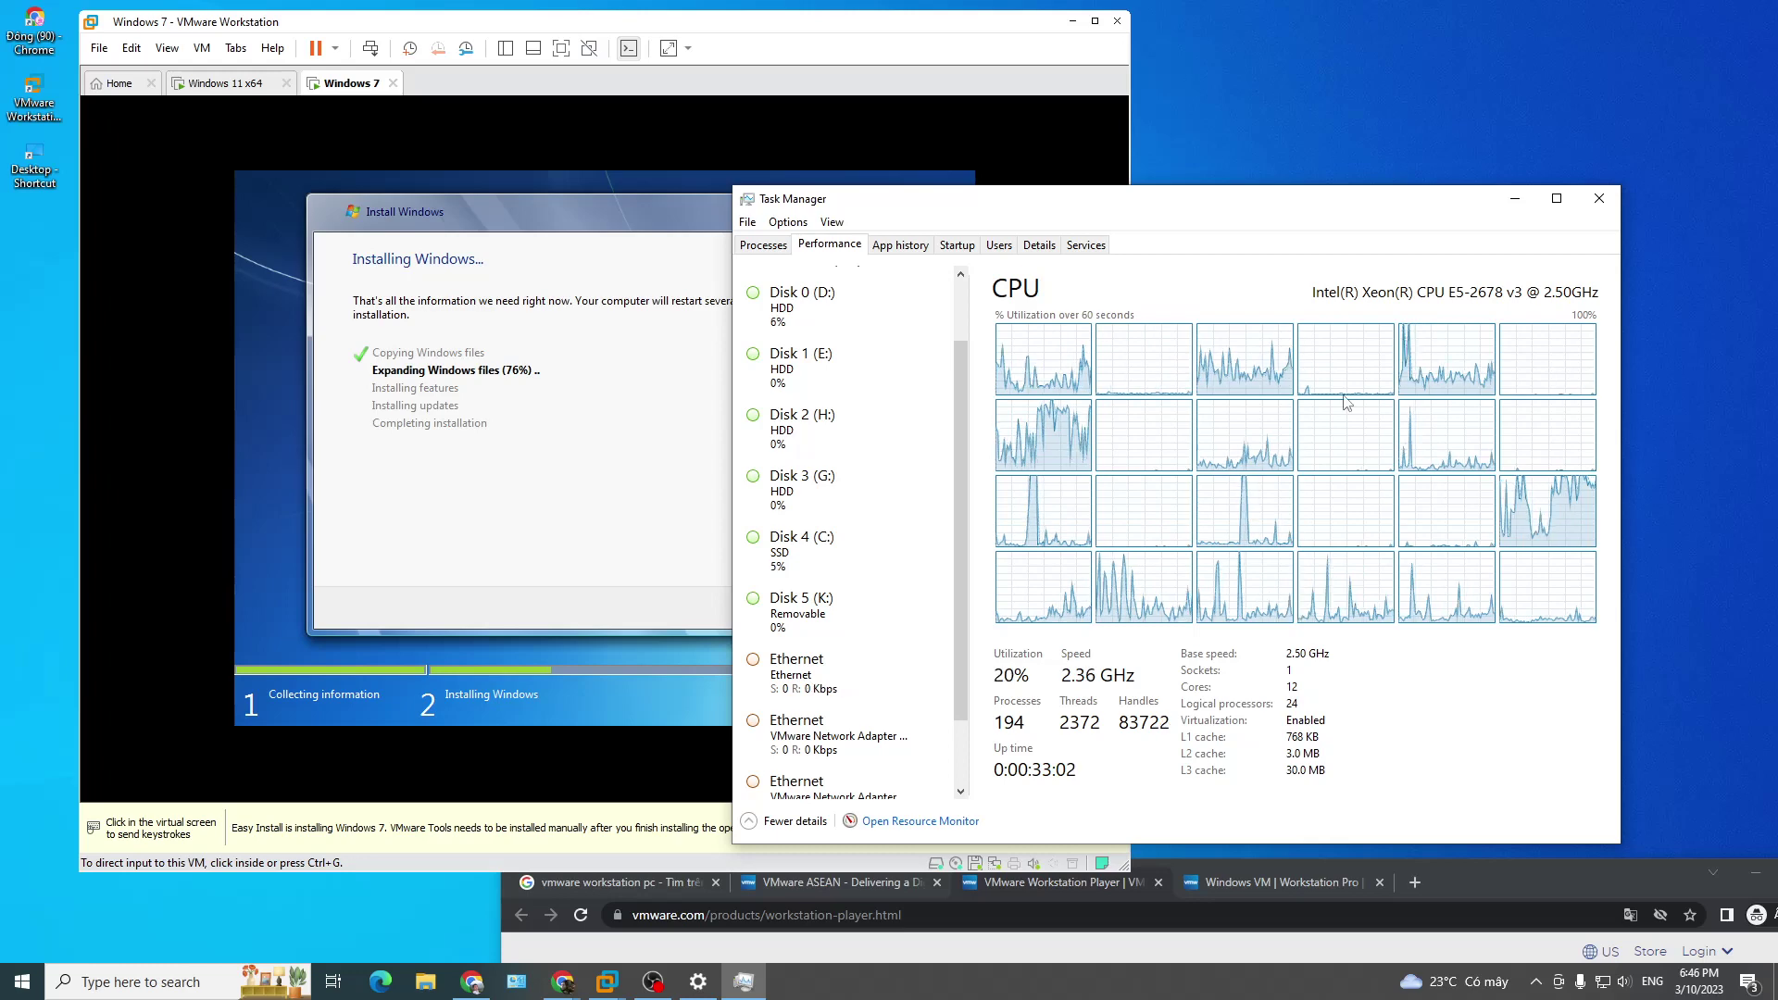
left_click_drag(1018, 216, 1264, 232)
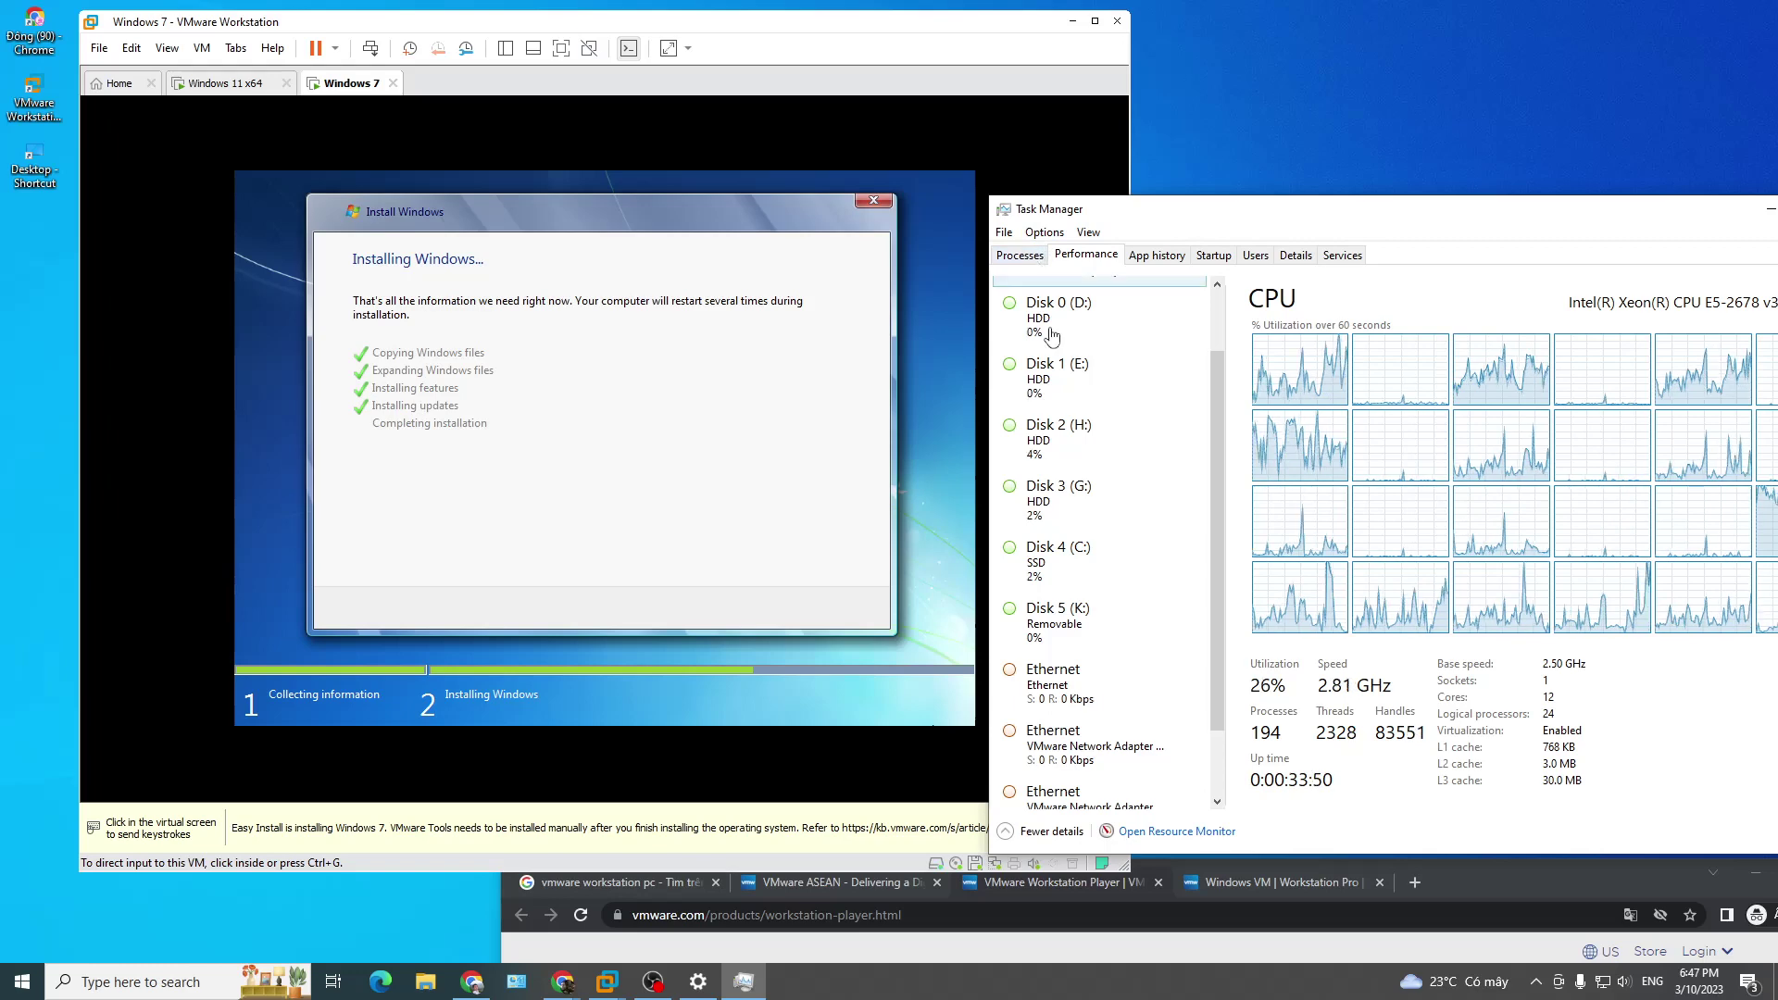
Step: Restart the Windows 7 virtual machine immediately to continue its installation, and release the captured mouse cursor
left_click(1020, 254)
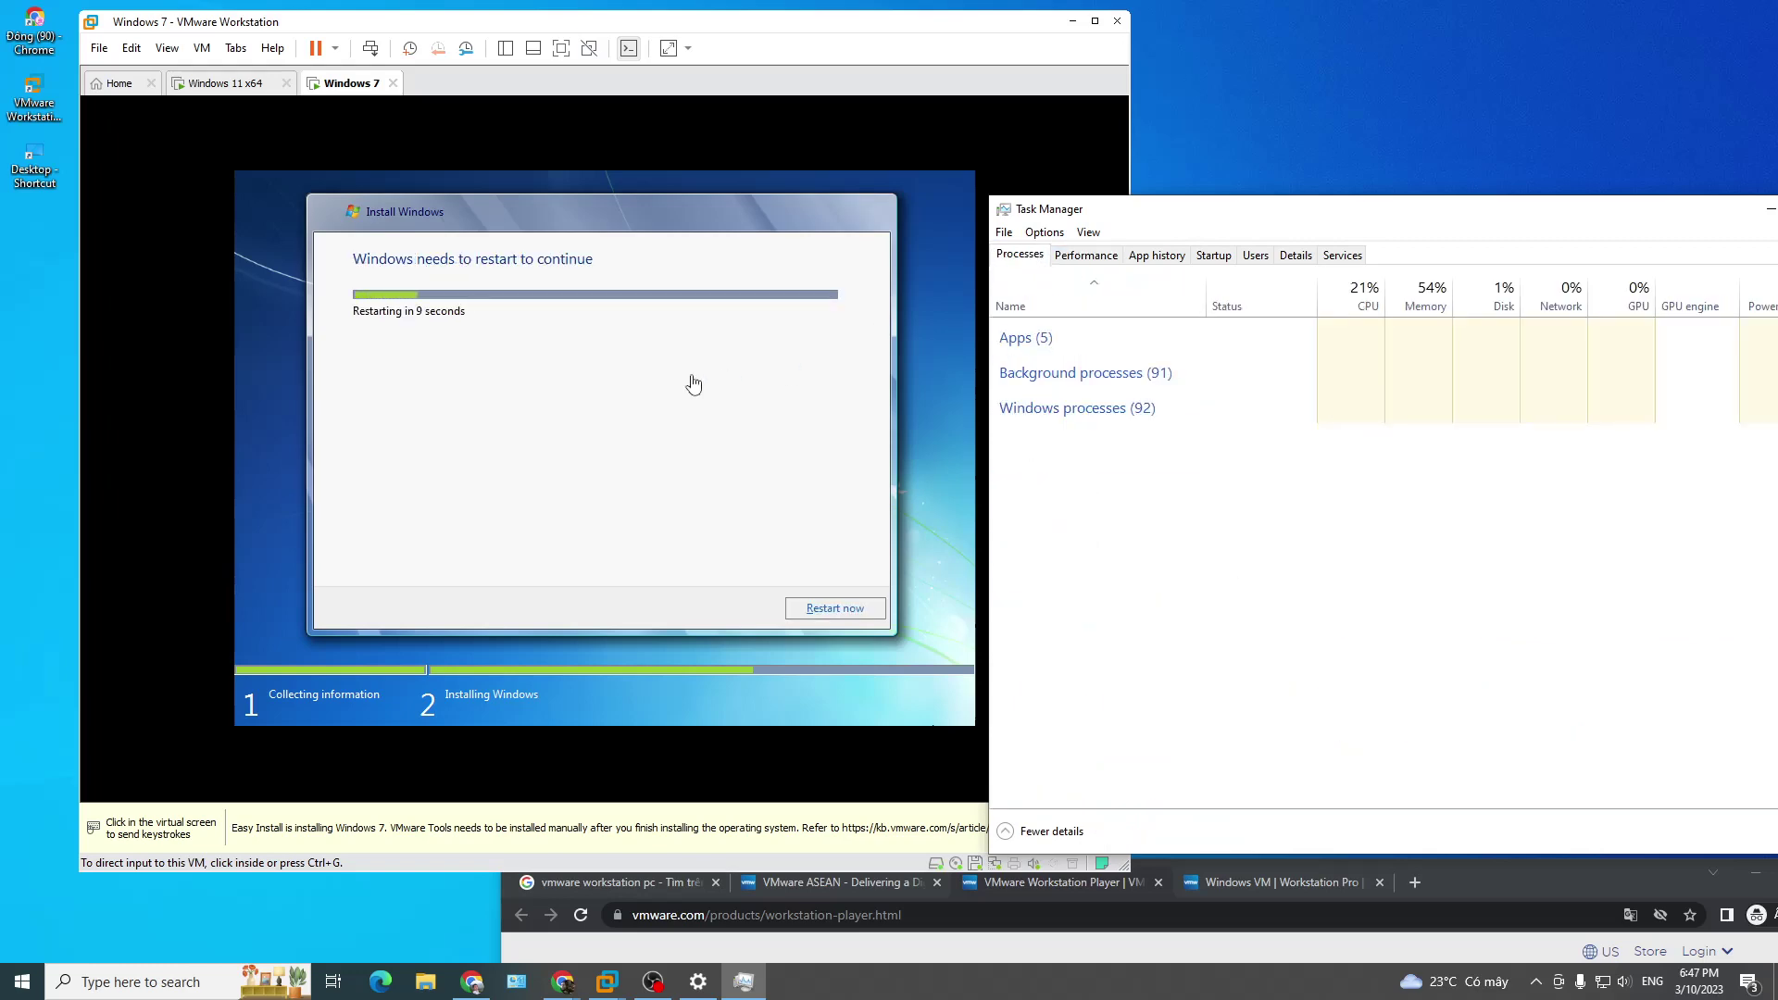
left_click(691, 381)
left_click(854, 613)
key("ctrl+alt")
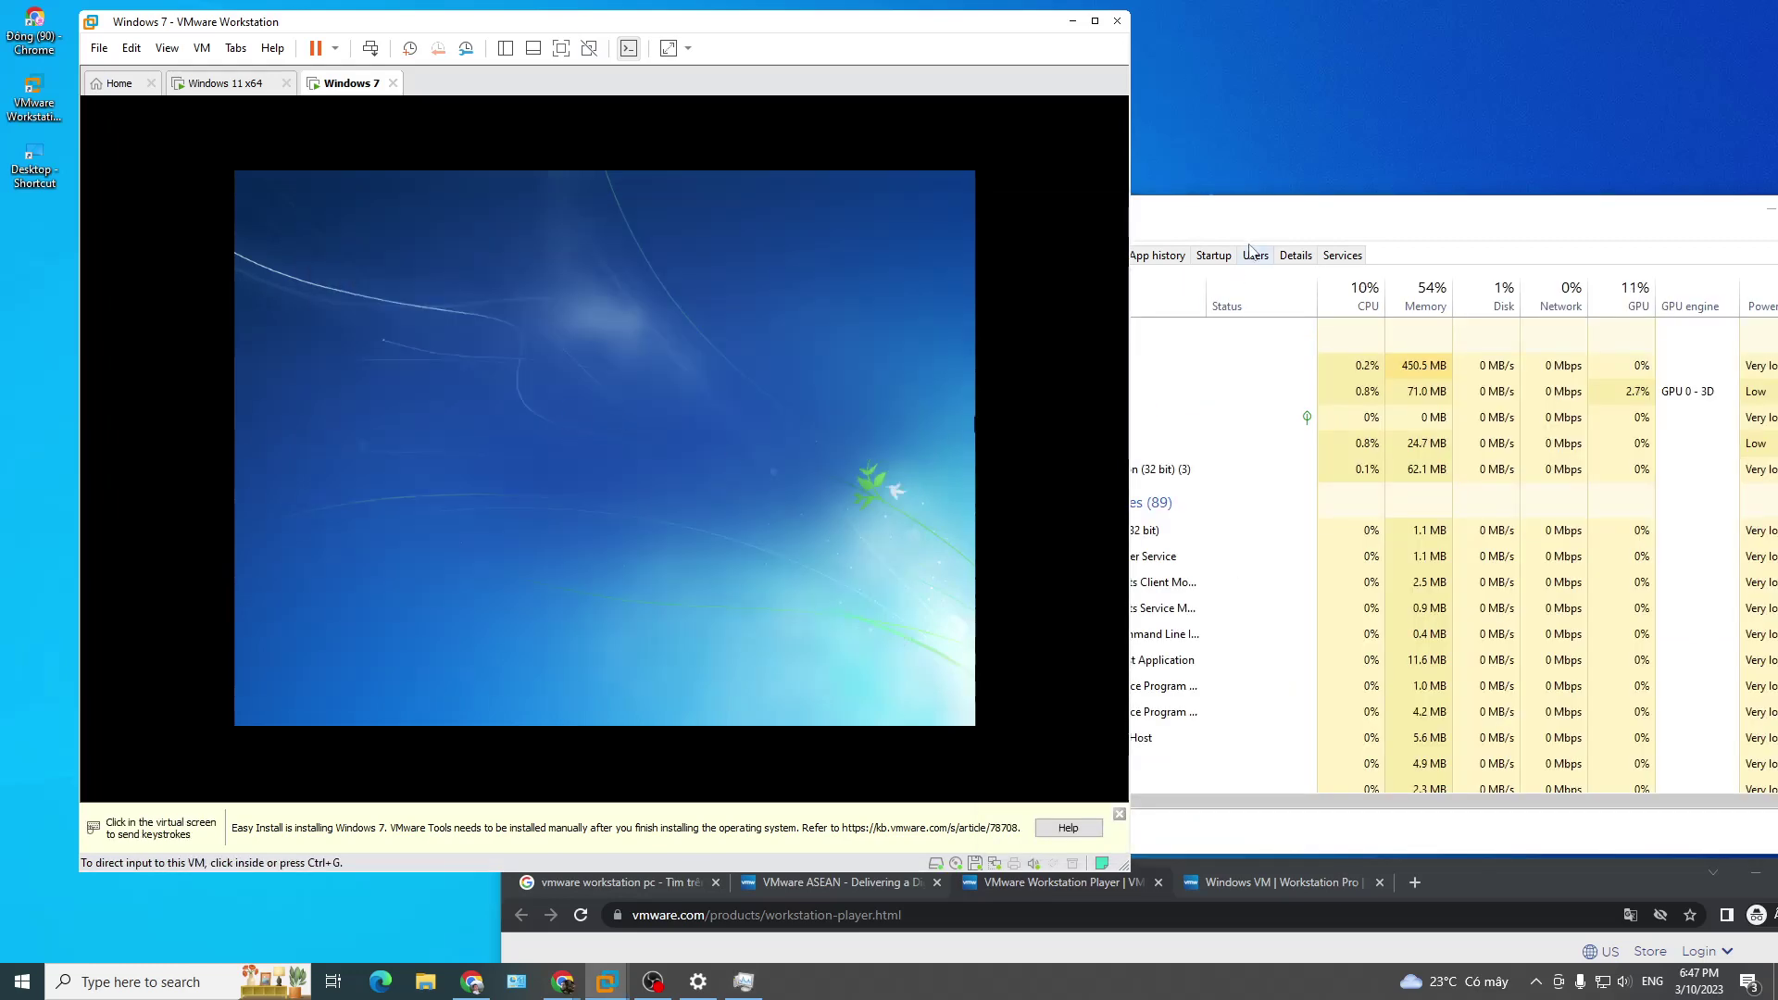
Step: Bring Task Manager back to the front, shift it slightly and look through the host's memory, disk, network and GPU usage
left_click(1192, 223)
left_click_drag(1193, 223, 1117, 223)
left_click(1012, 254)
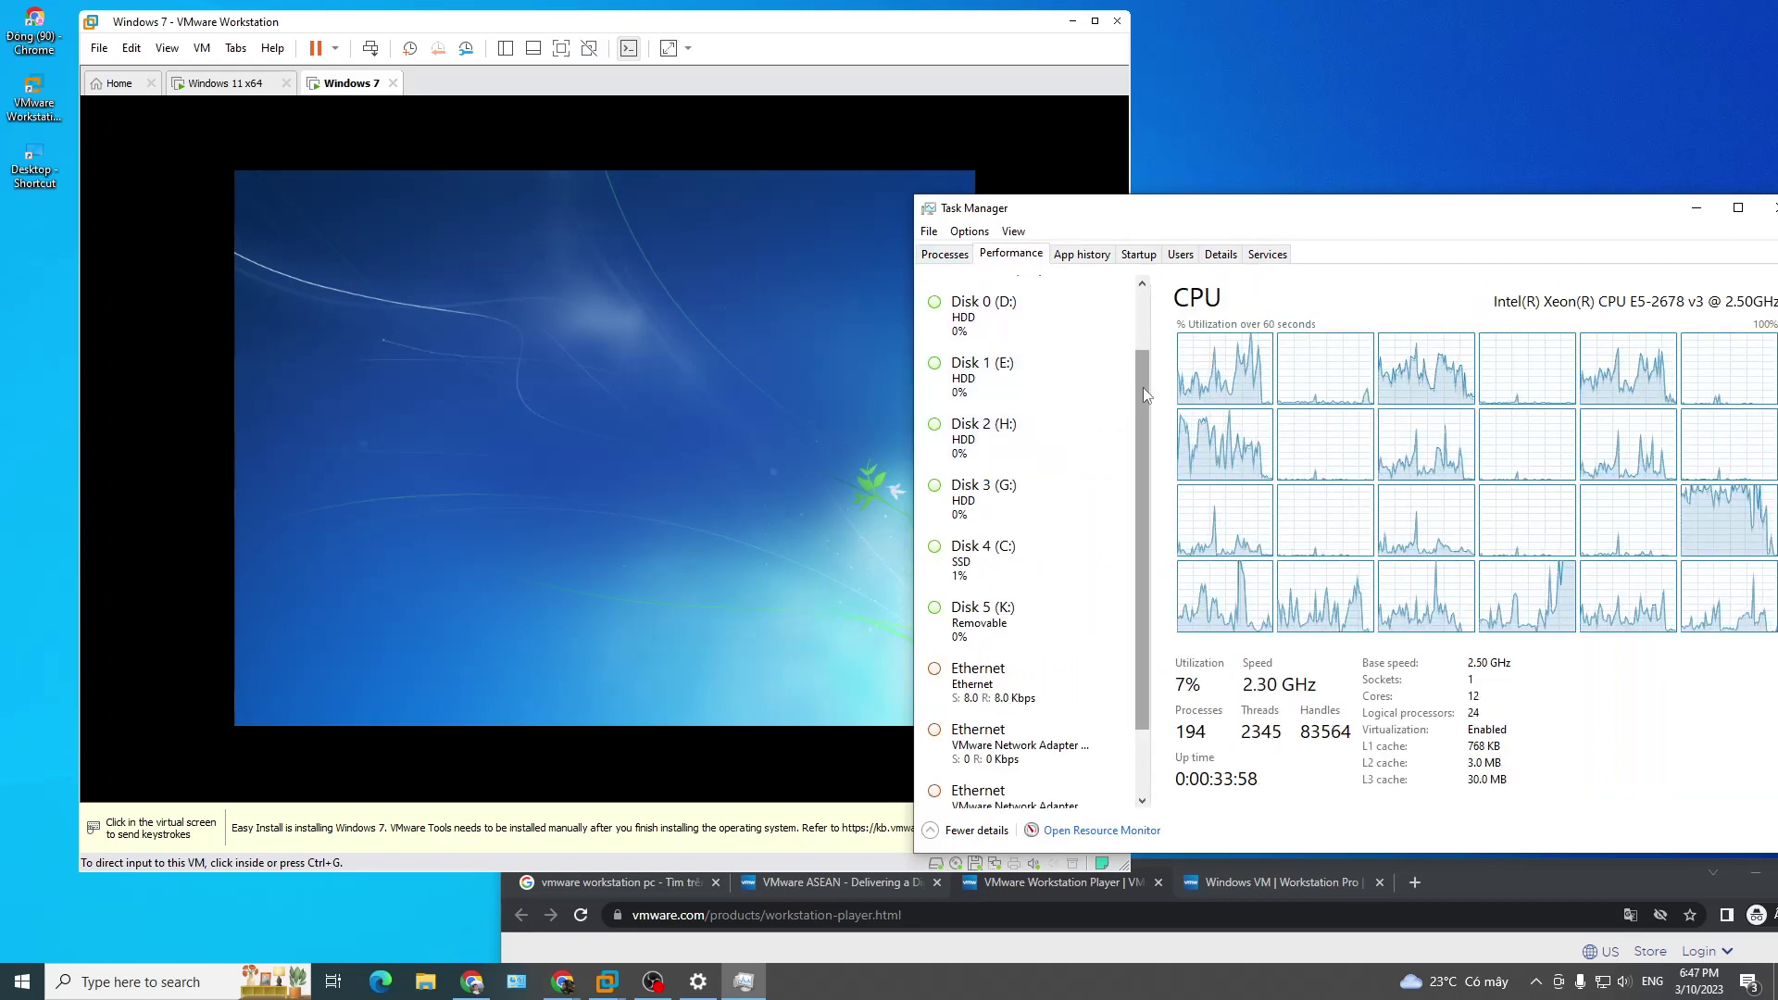
scroll(1143, 387, "up", 2)
left_click(1121, 333)
scroll(1143, 413, "down", 3)
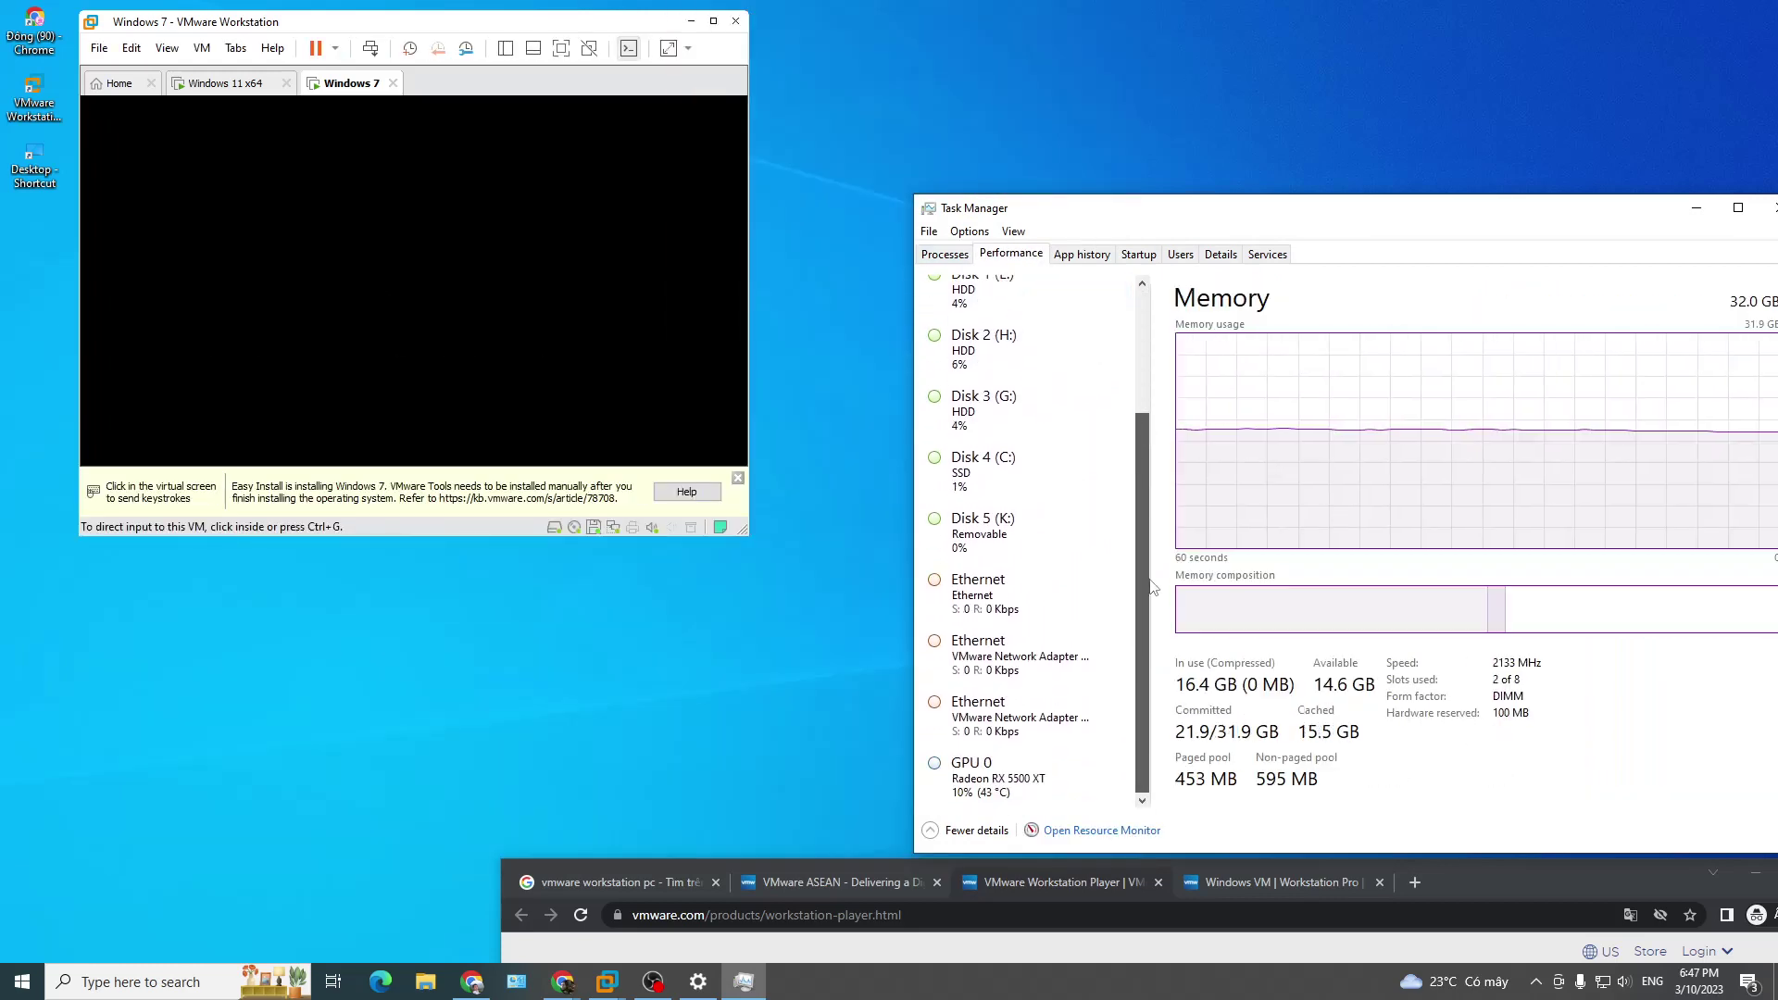
scroll(1148, 371, "up", 3)
Step: Compare the host's CPU and memory graphs while the Windows 7 virtual machine restarts
left_click(1008, 297)
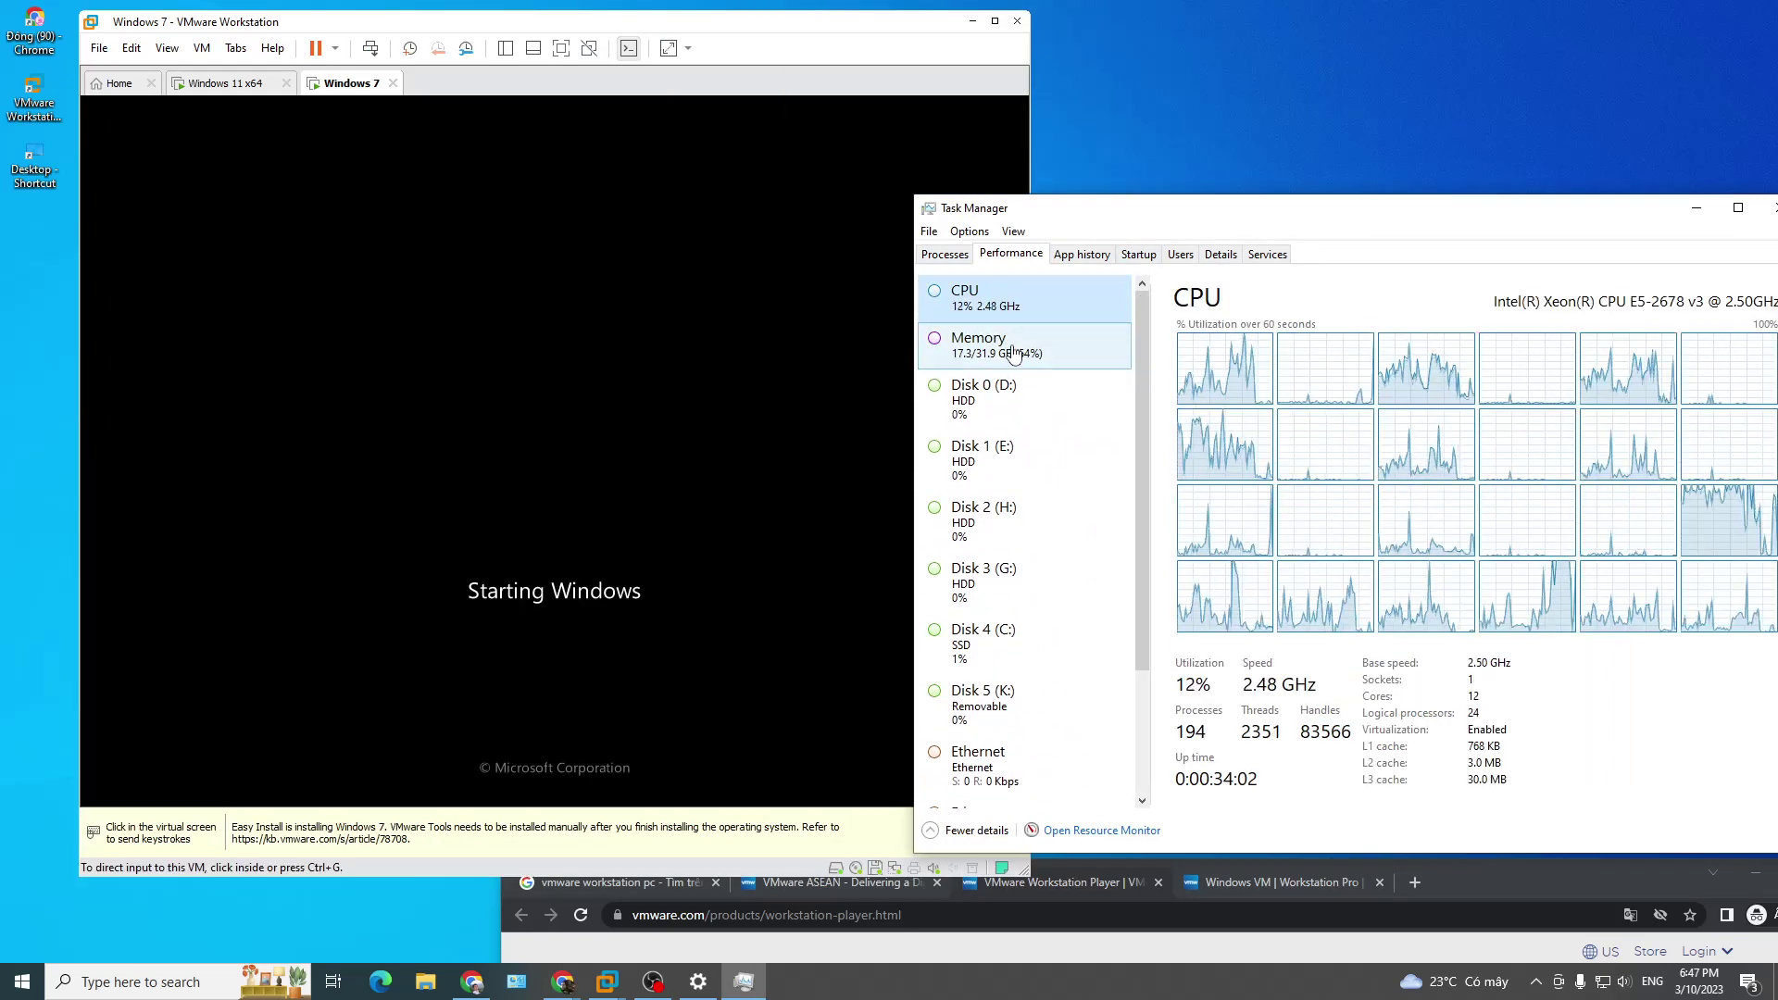
left_click(1019, 338)
left_click(1014, 301)
left_click(990, 398)
left_click(985, 359)
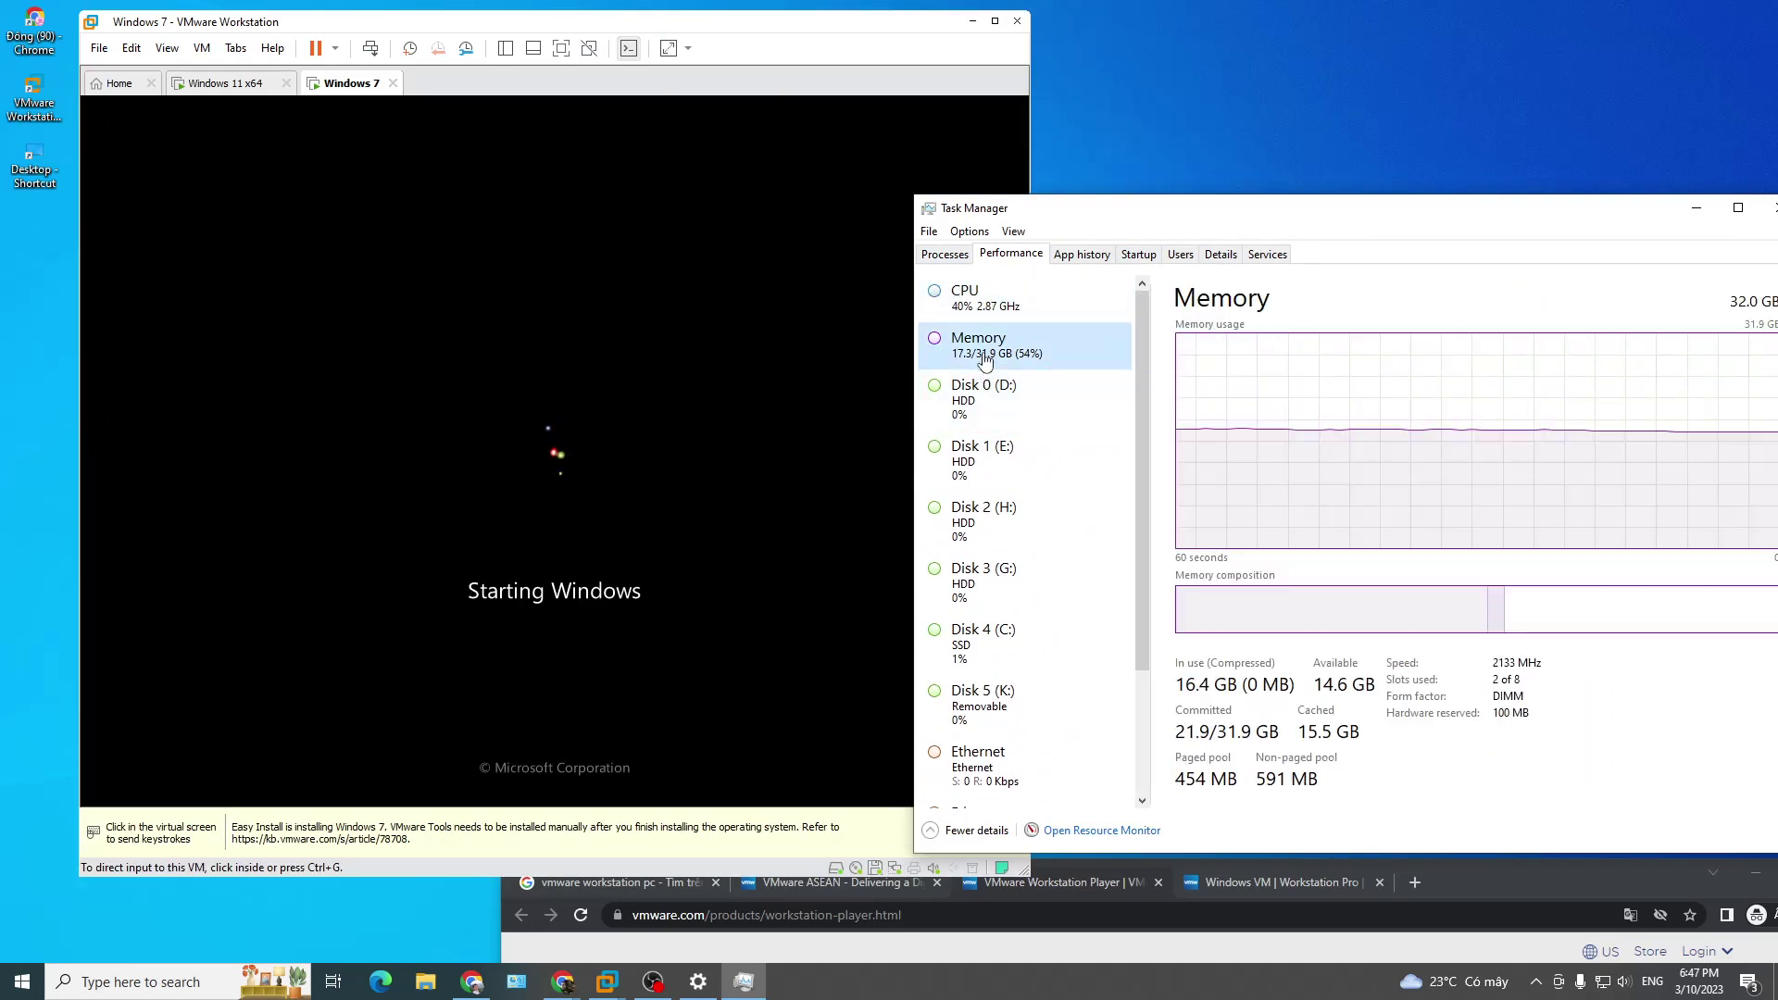
left_click(1026, 304)
left_click(1004, 341)
left_click(1005, 301)
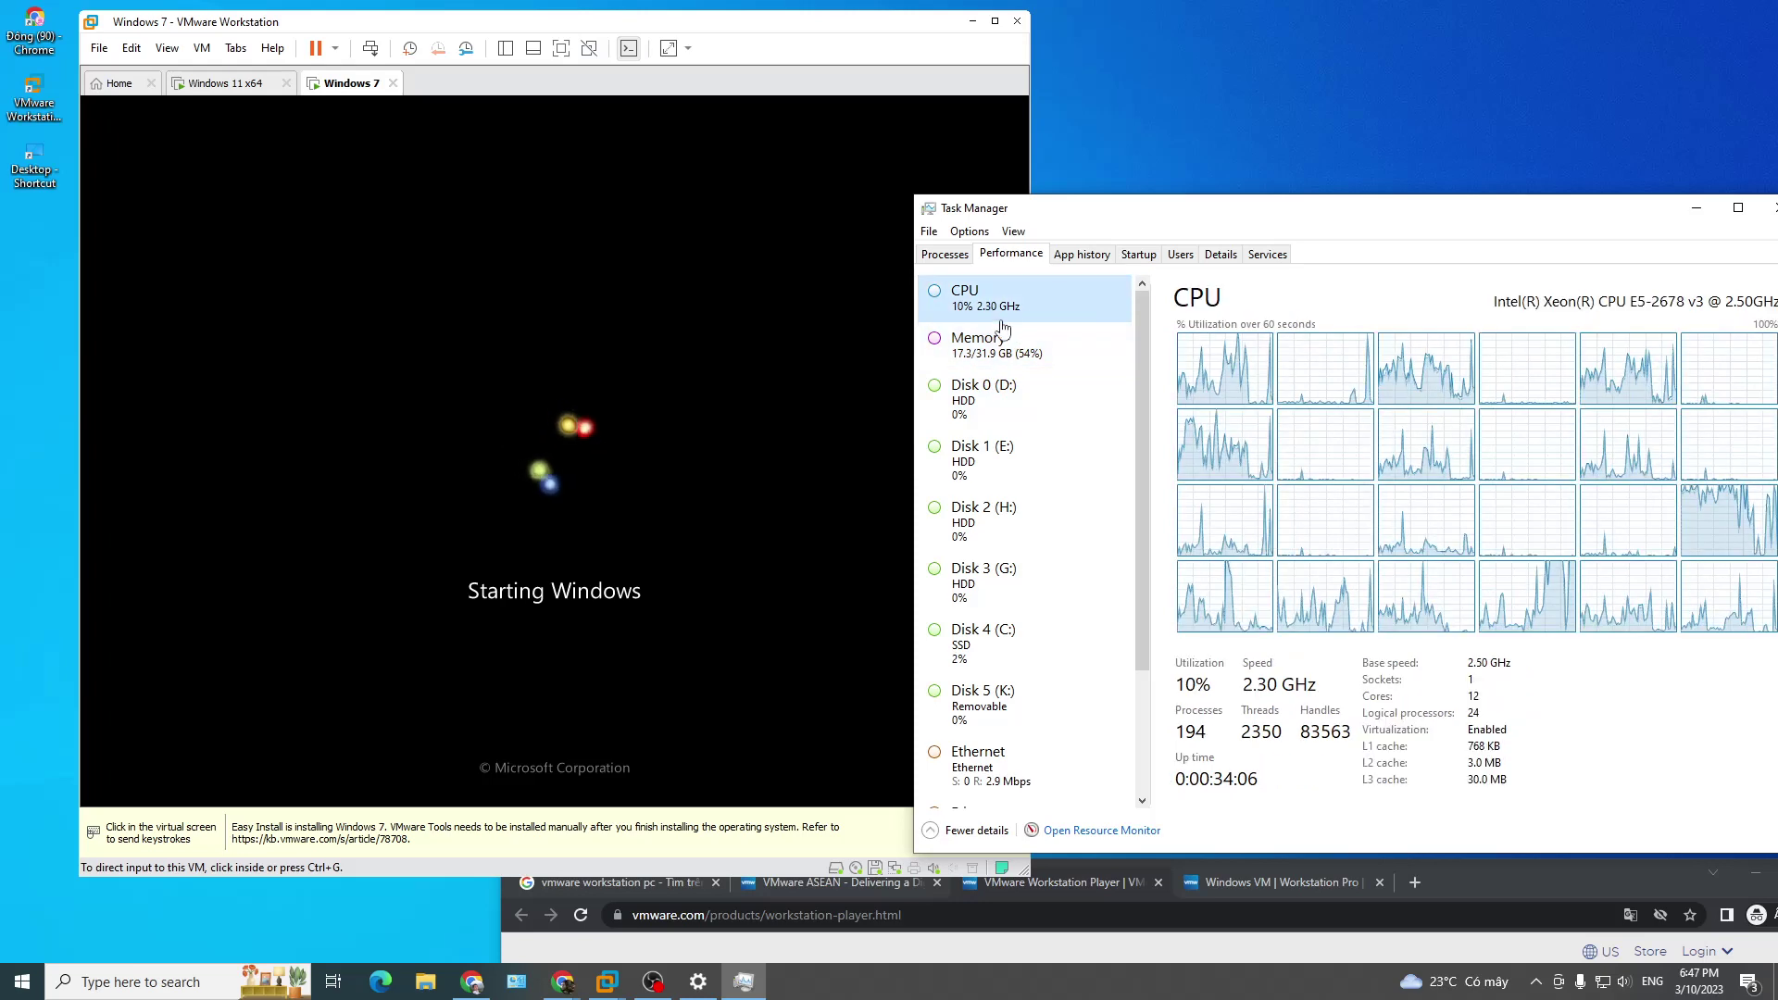
left_click(1007, 336)
Step: View resource usage of the host's running processes, and look briefly at the Windows 11 virtual machine before returning to Windows 7
left_click(954, 255)
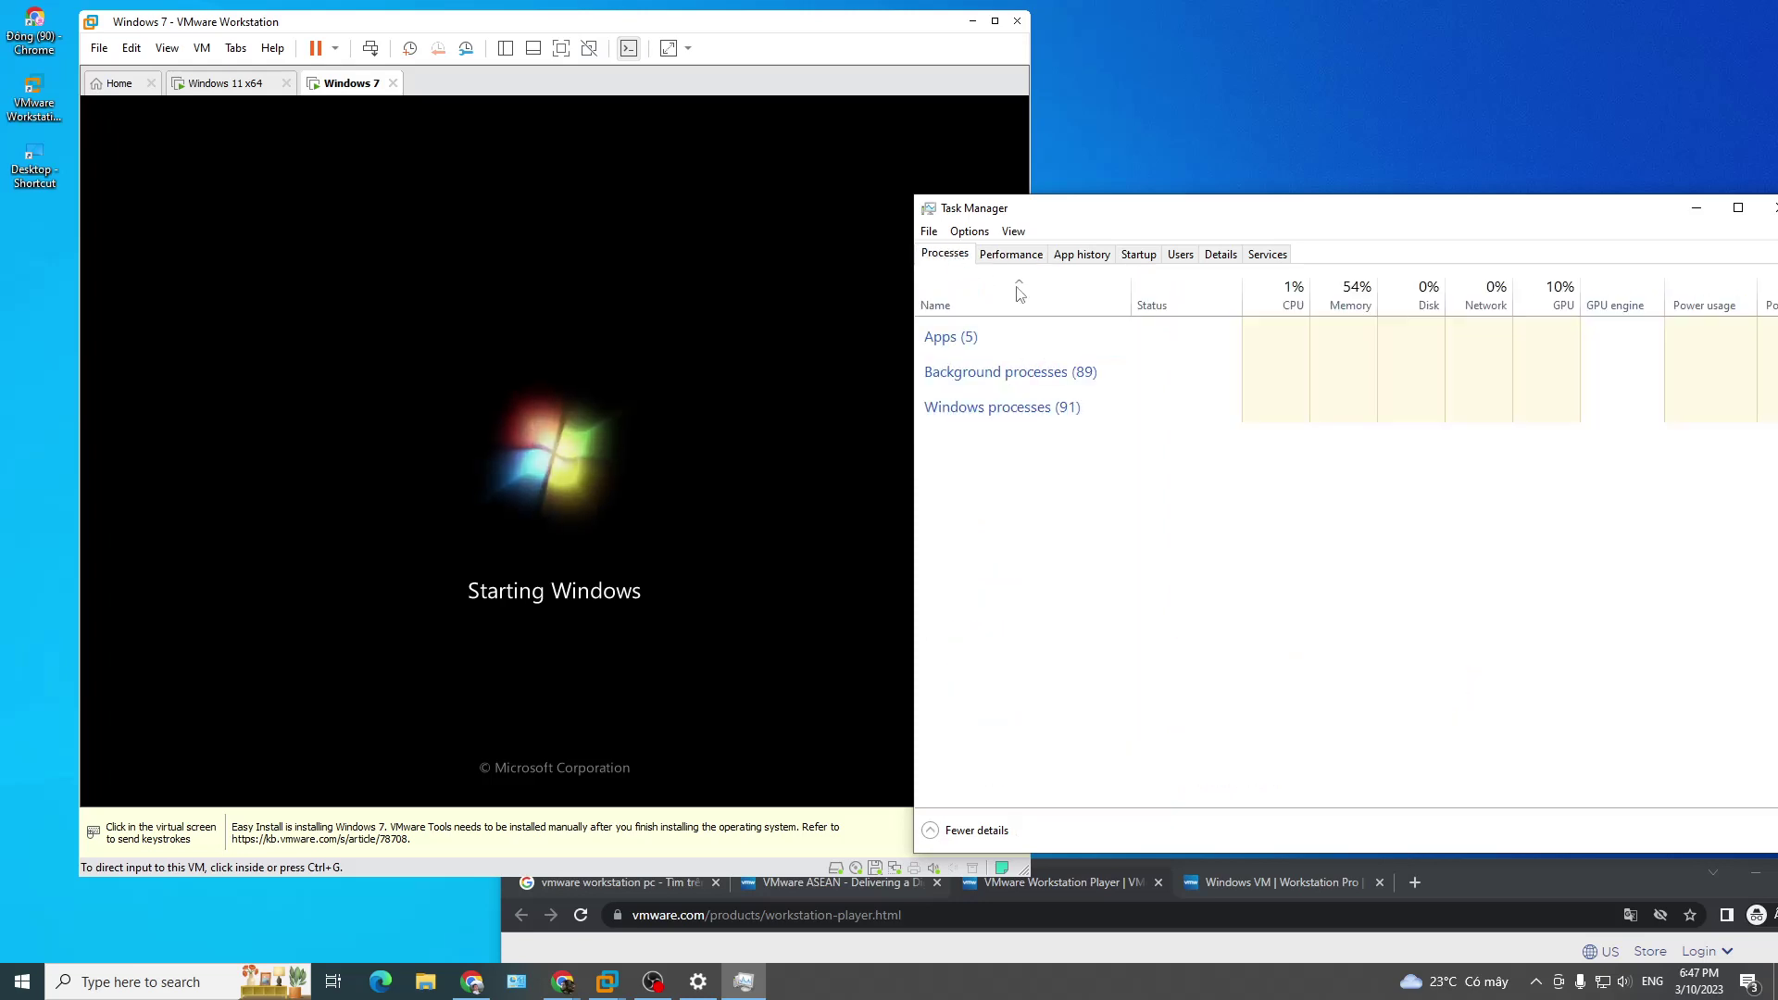
right_click(1622, 299)
left_click(1545, 239)
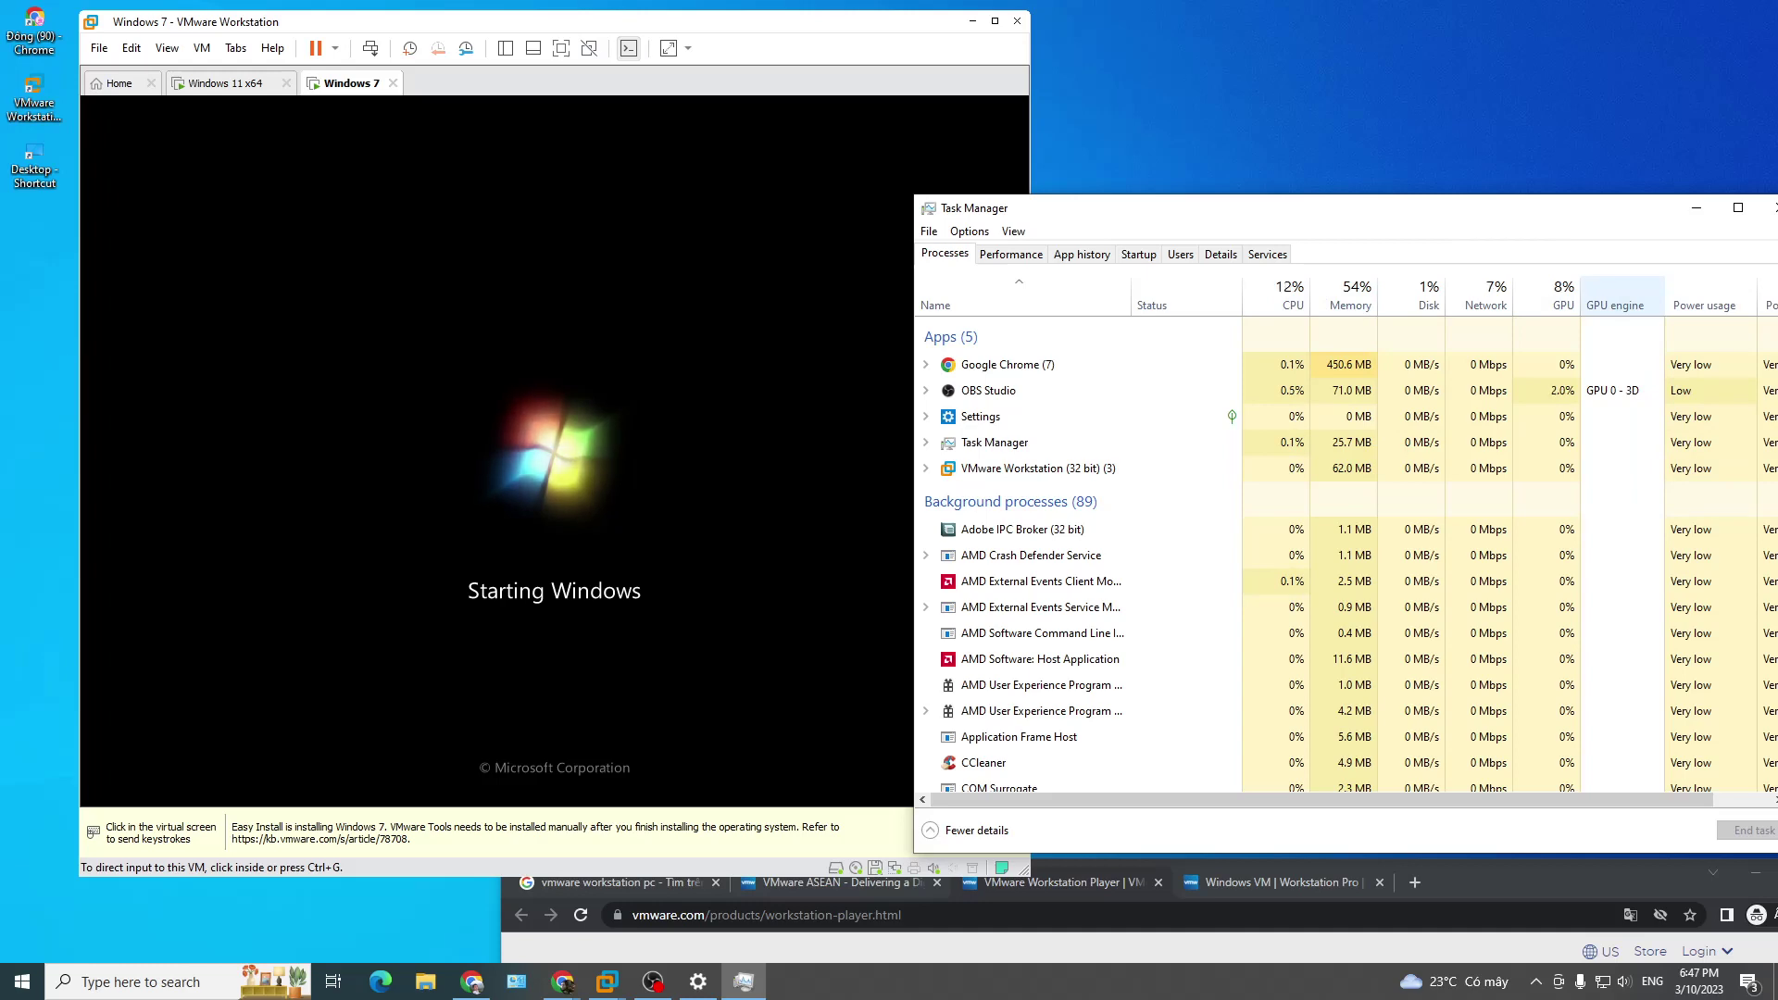
left_click(224, 83)
left_click(350, 82)
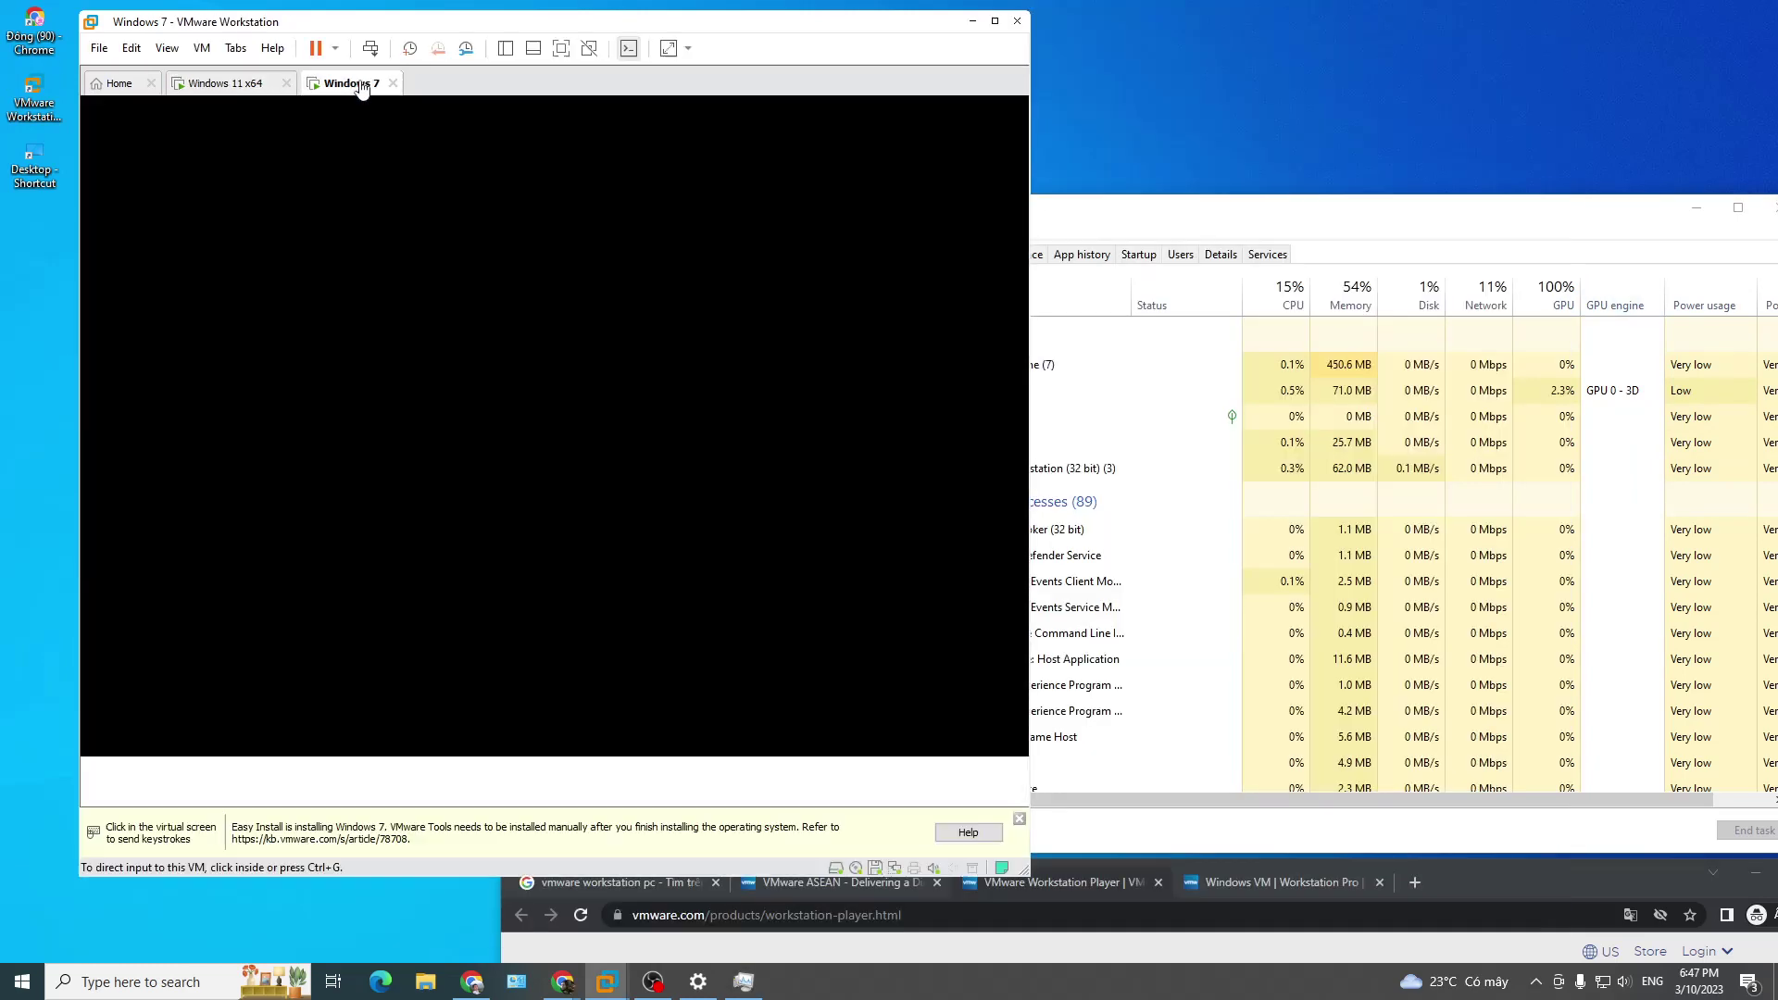
Step: Show the host's memory performance again and move Task Manager beside the virtual machine window
left_click(1363, 243)
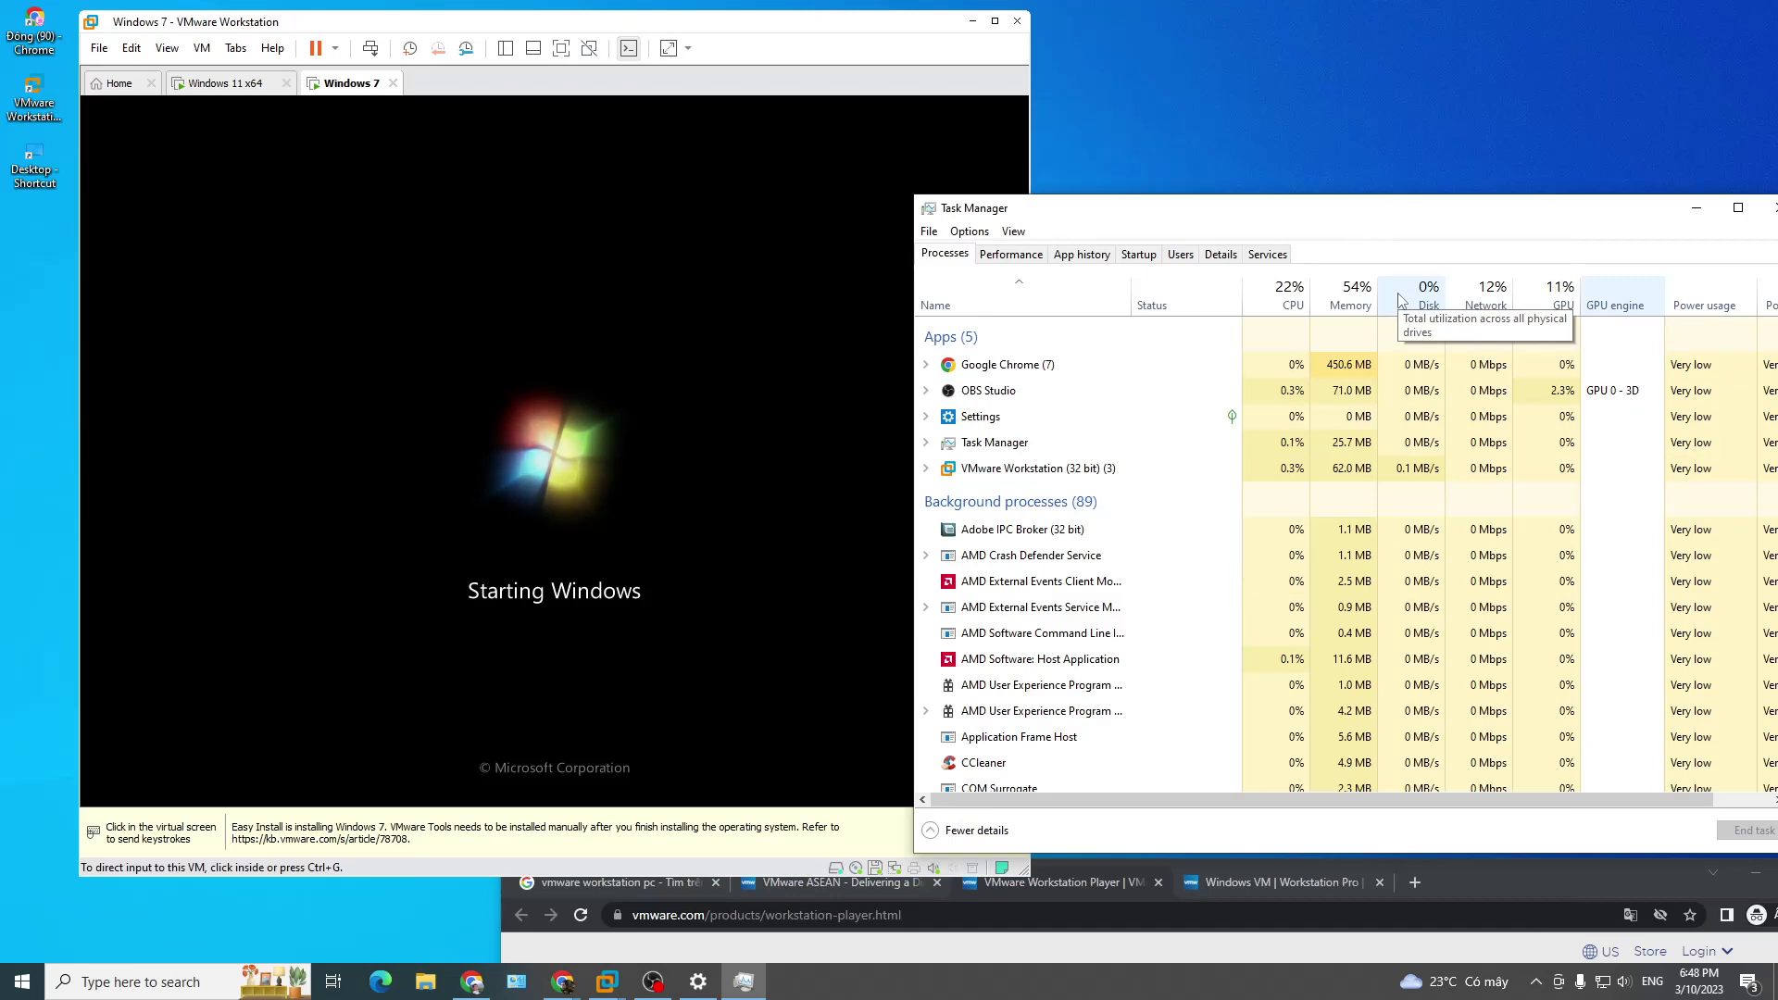
left_click(1011, 254)
left_click_drag(1018, 208, 620, 208)
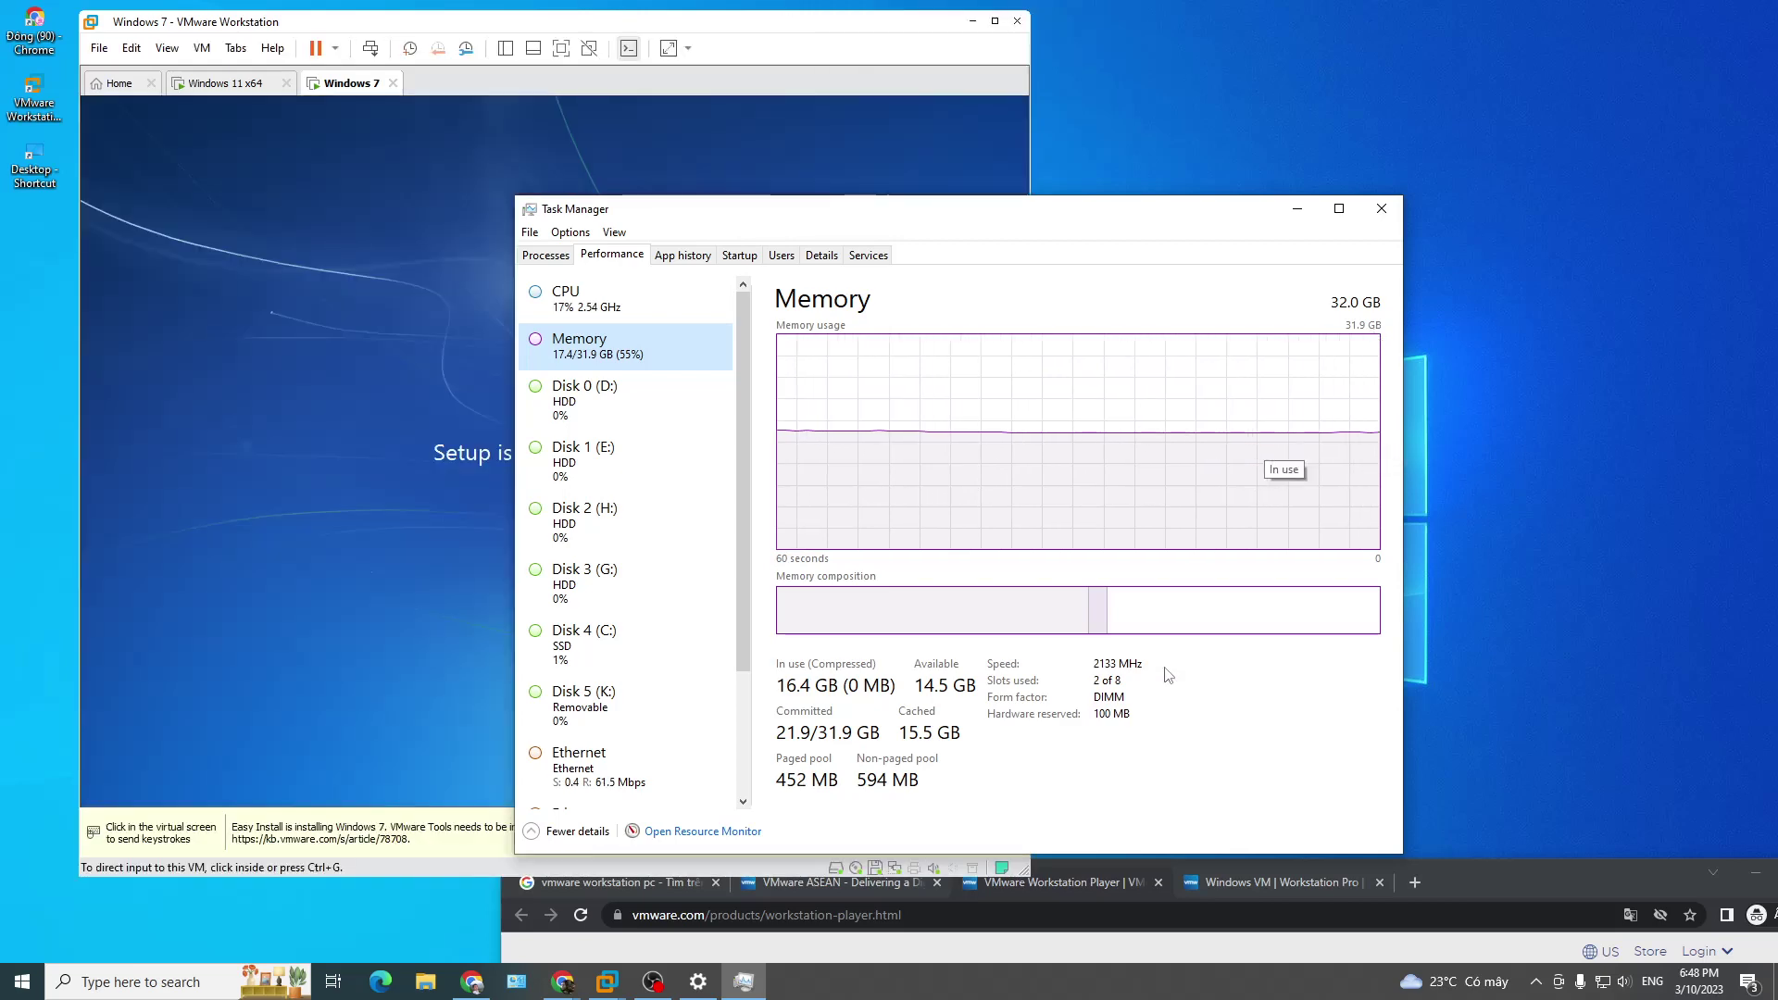
left_click_drag(895, 211, 1455, 221)
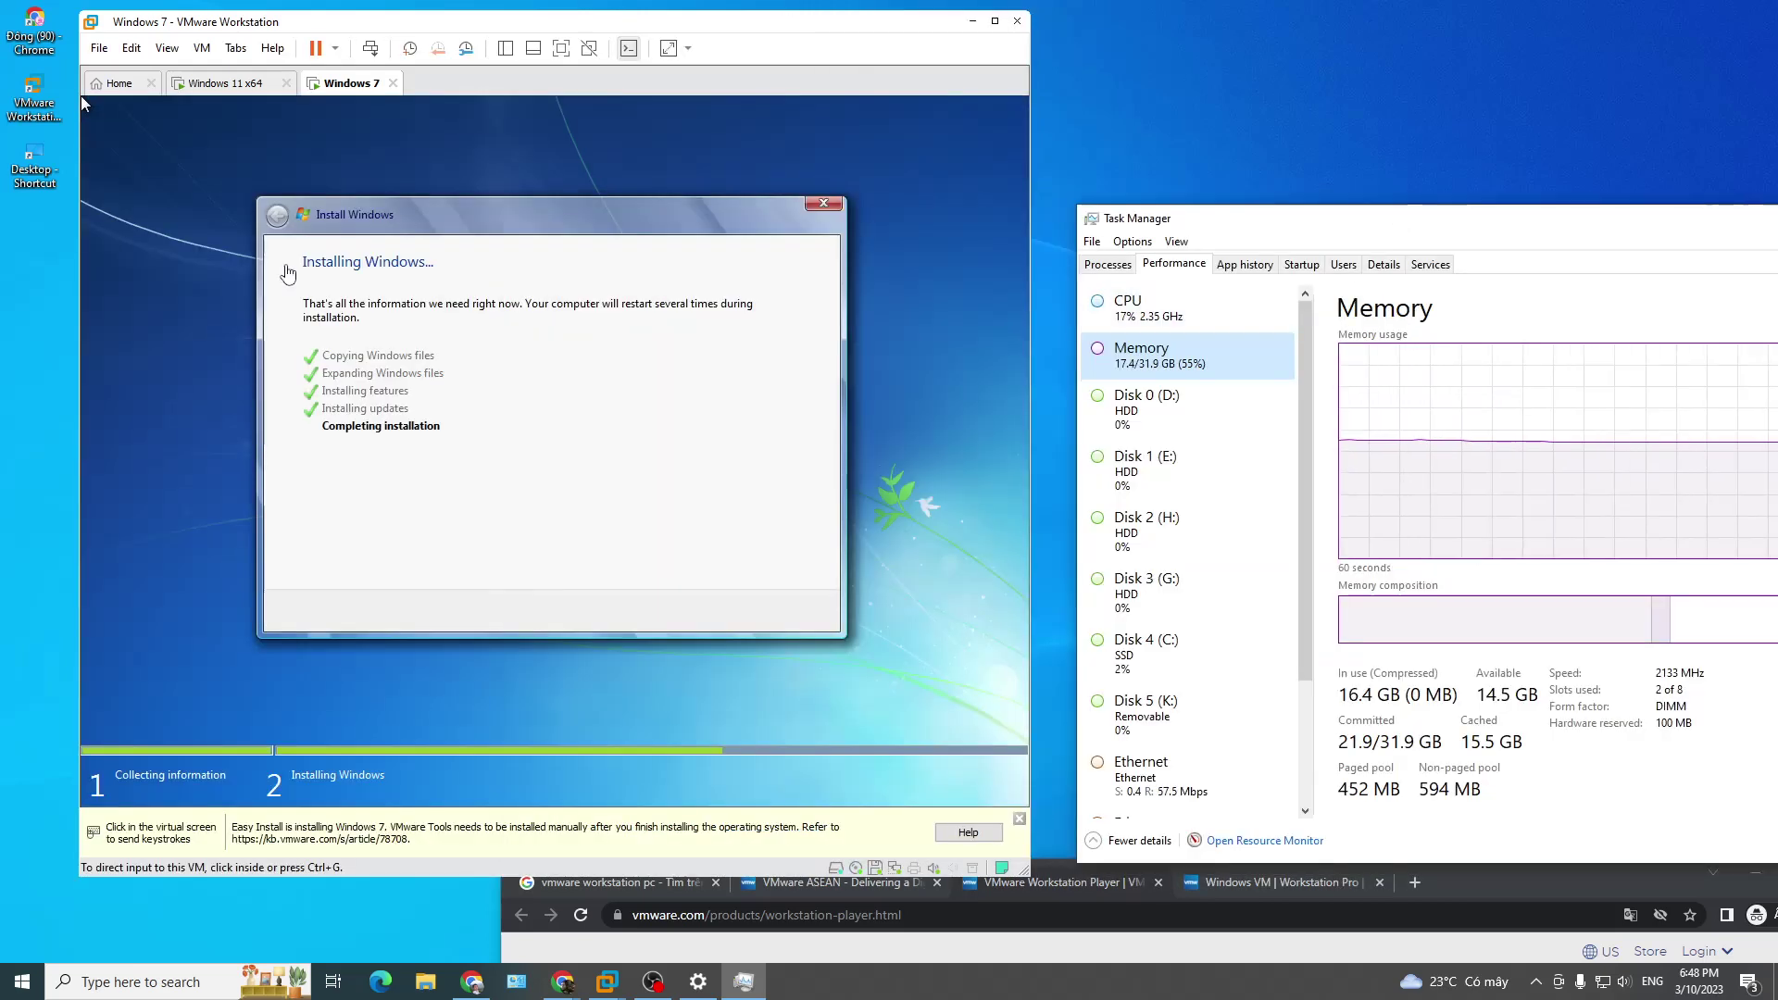
Step: Open File Explorer from the desktop shortcut, go to This PC and display the host computer's system properties
left_click(29, 167)
double_click(29, 167)
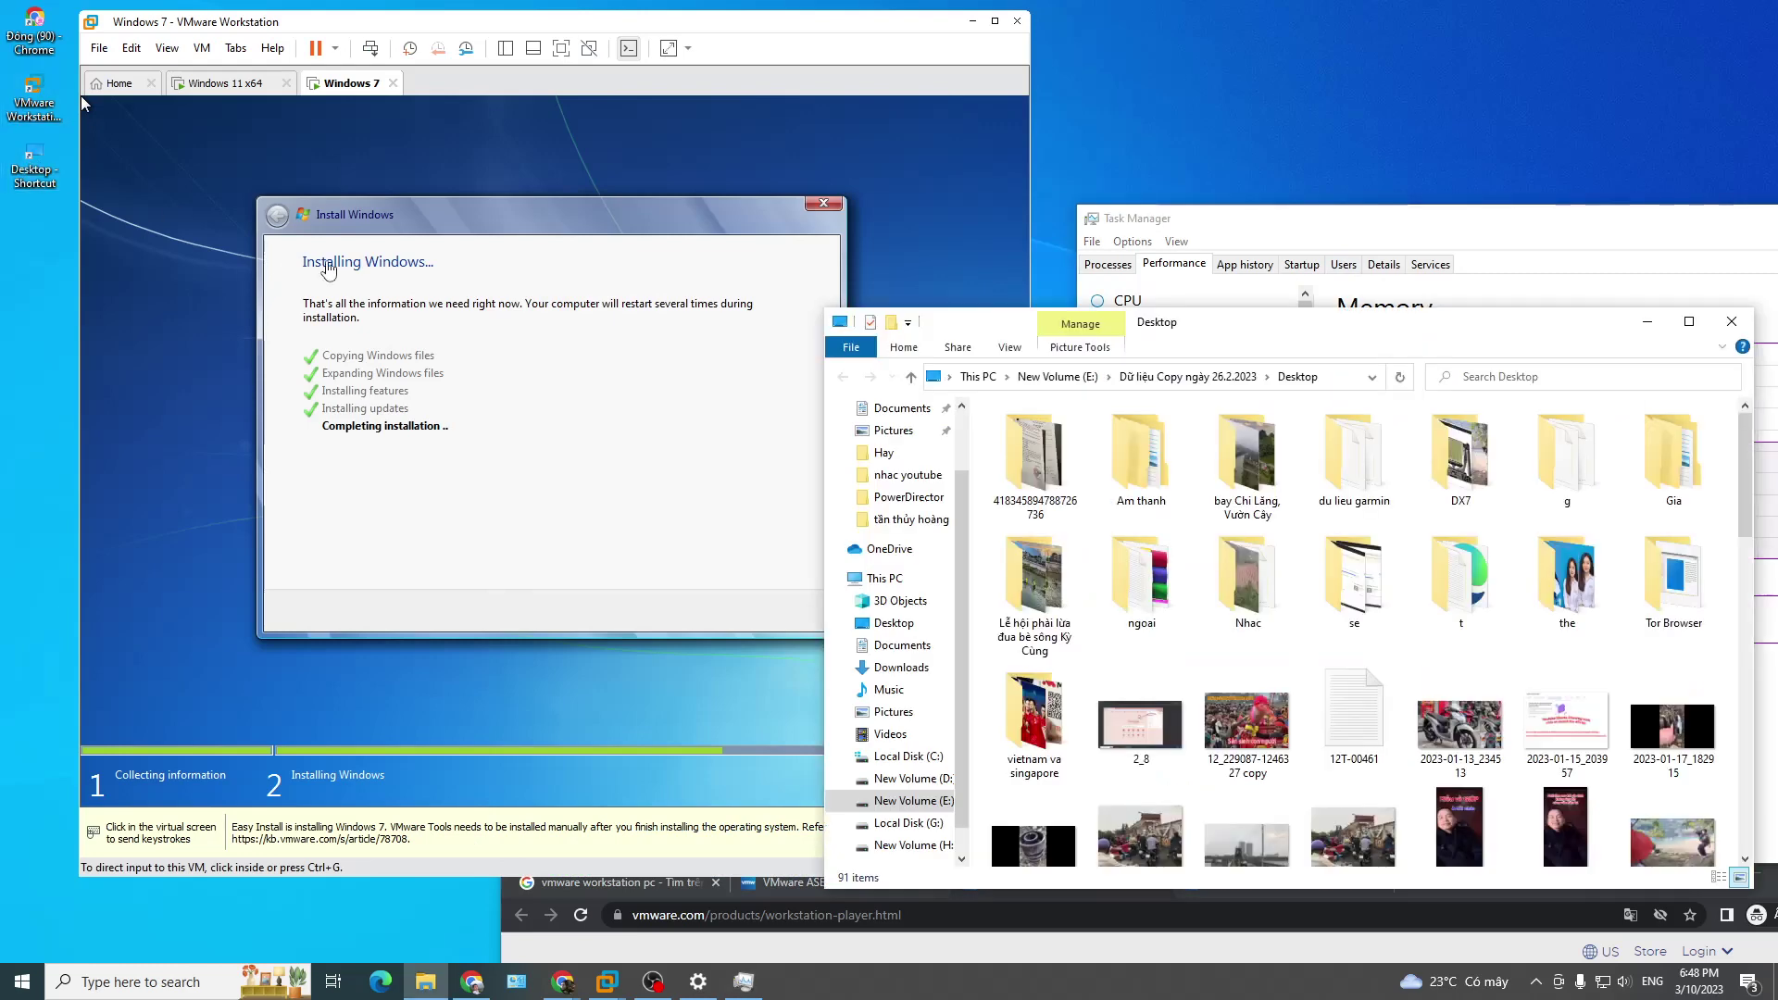
left_click(884, 578)
left_click_drag(1204, 319, 993, 225)
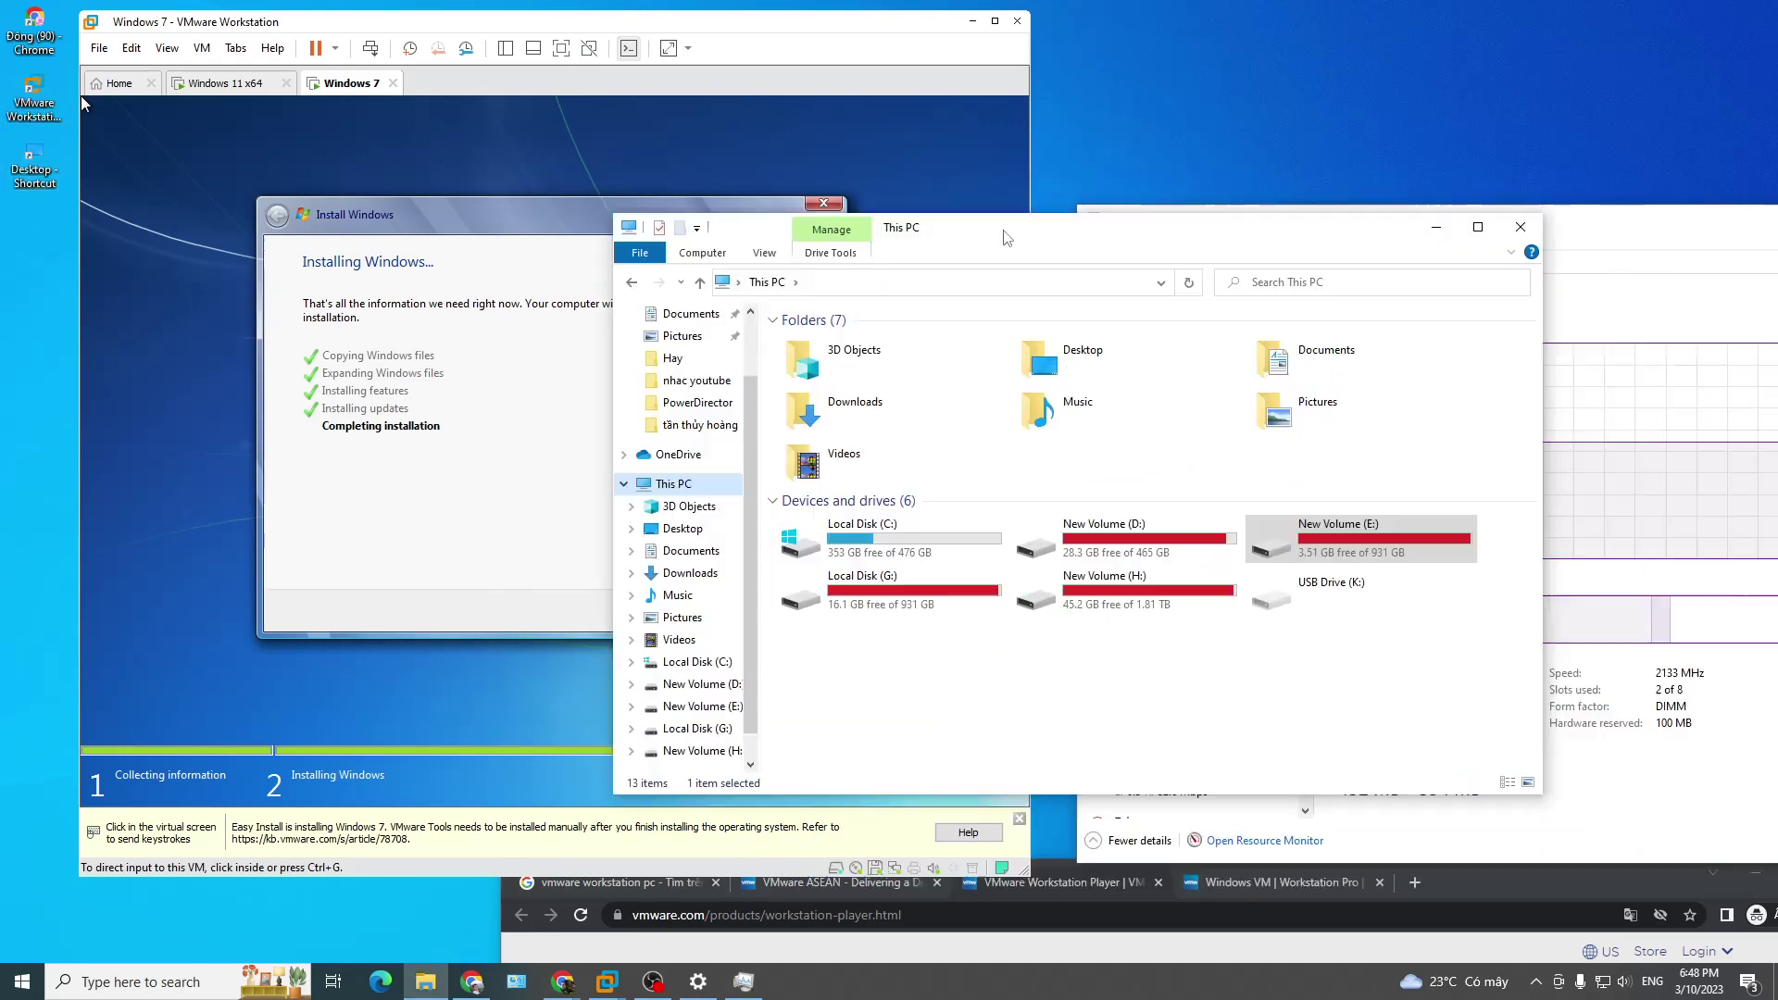
right_click(1060, 681)
left_click(970, 674)
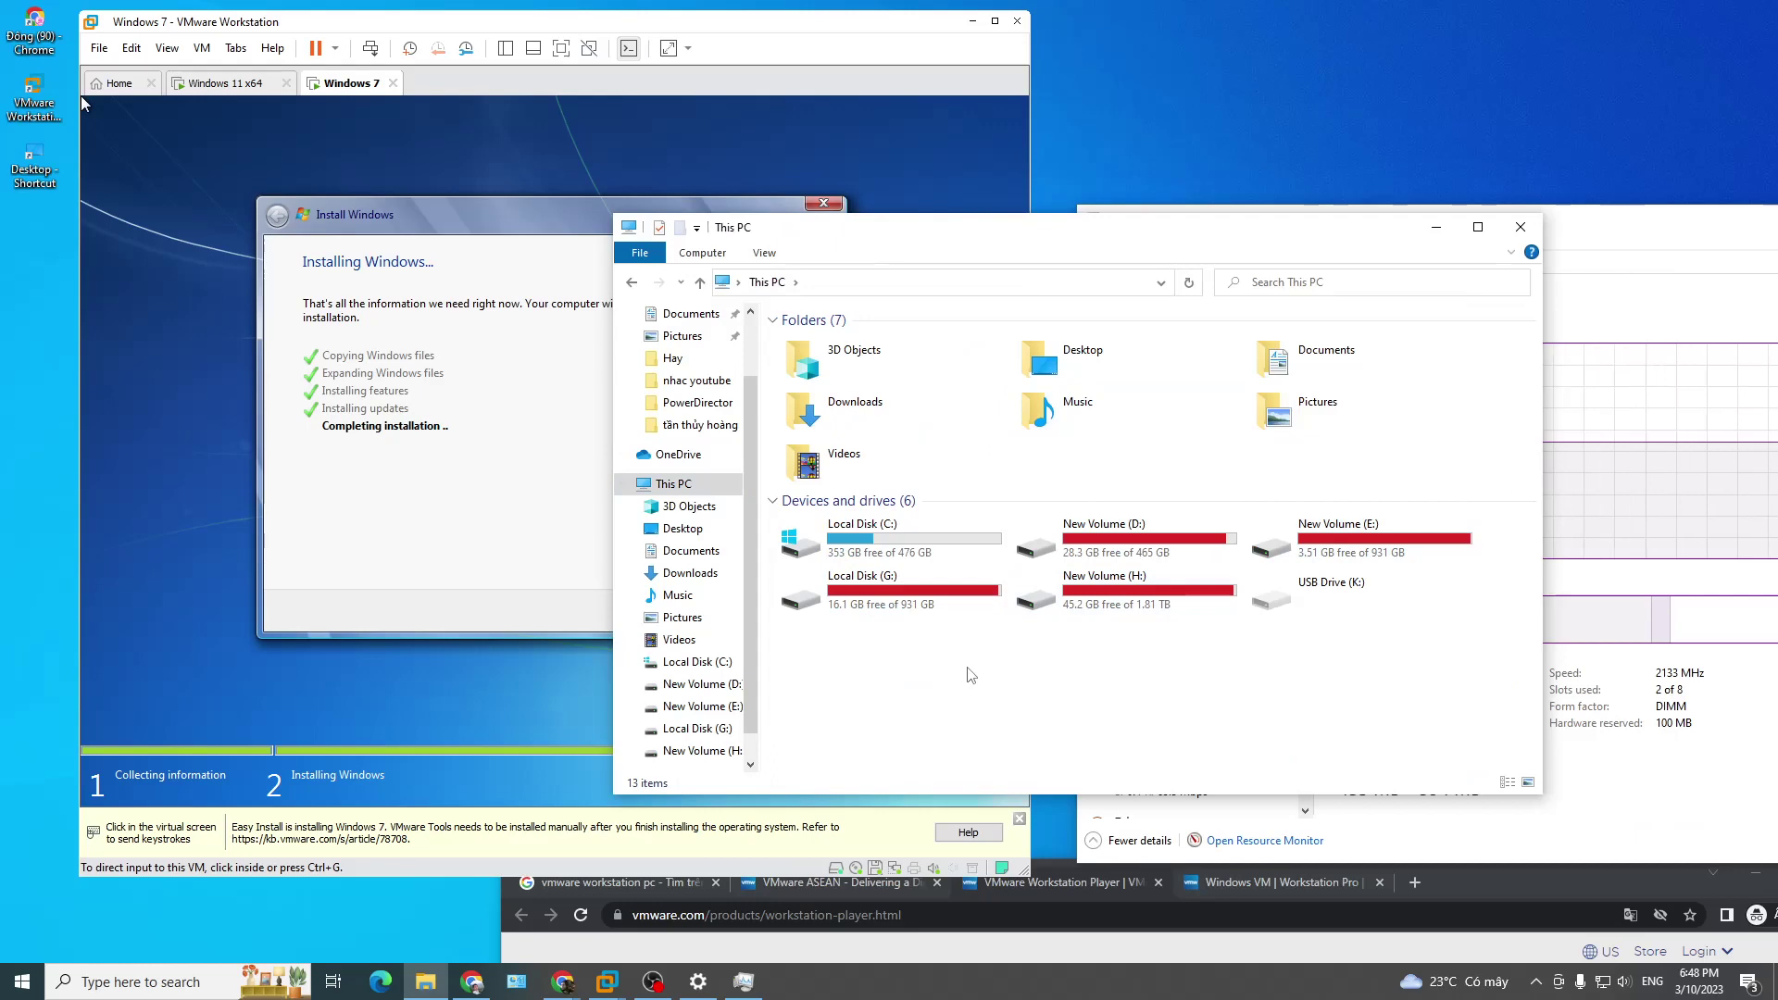
right_click(970, 675)
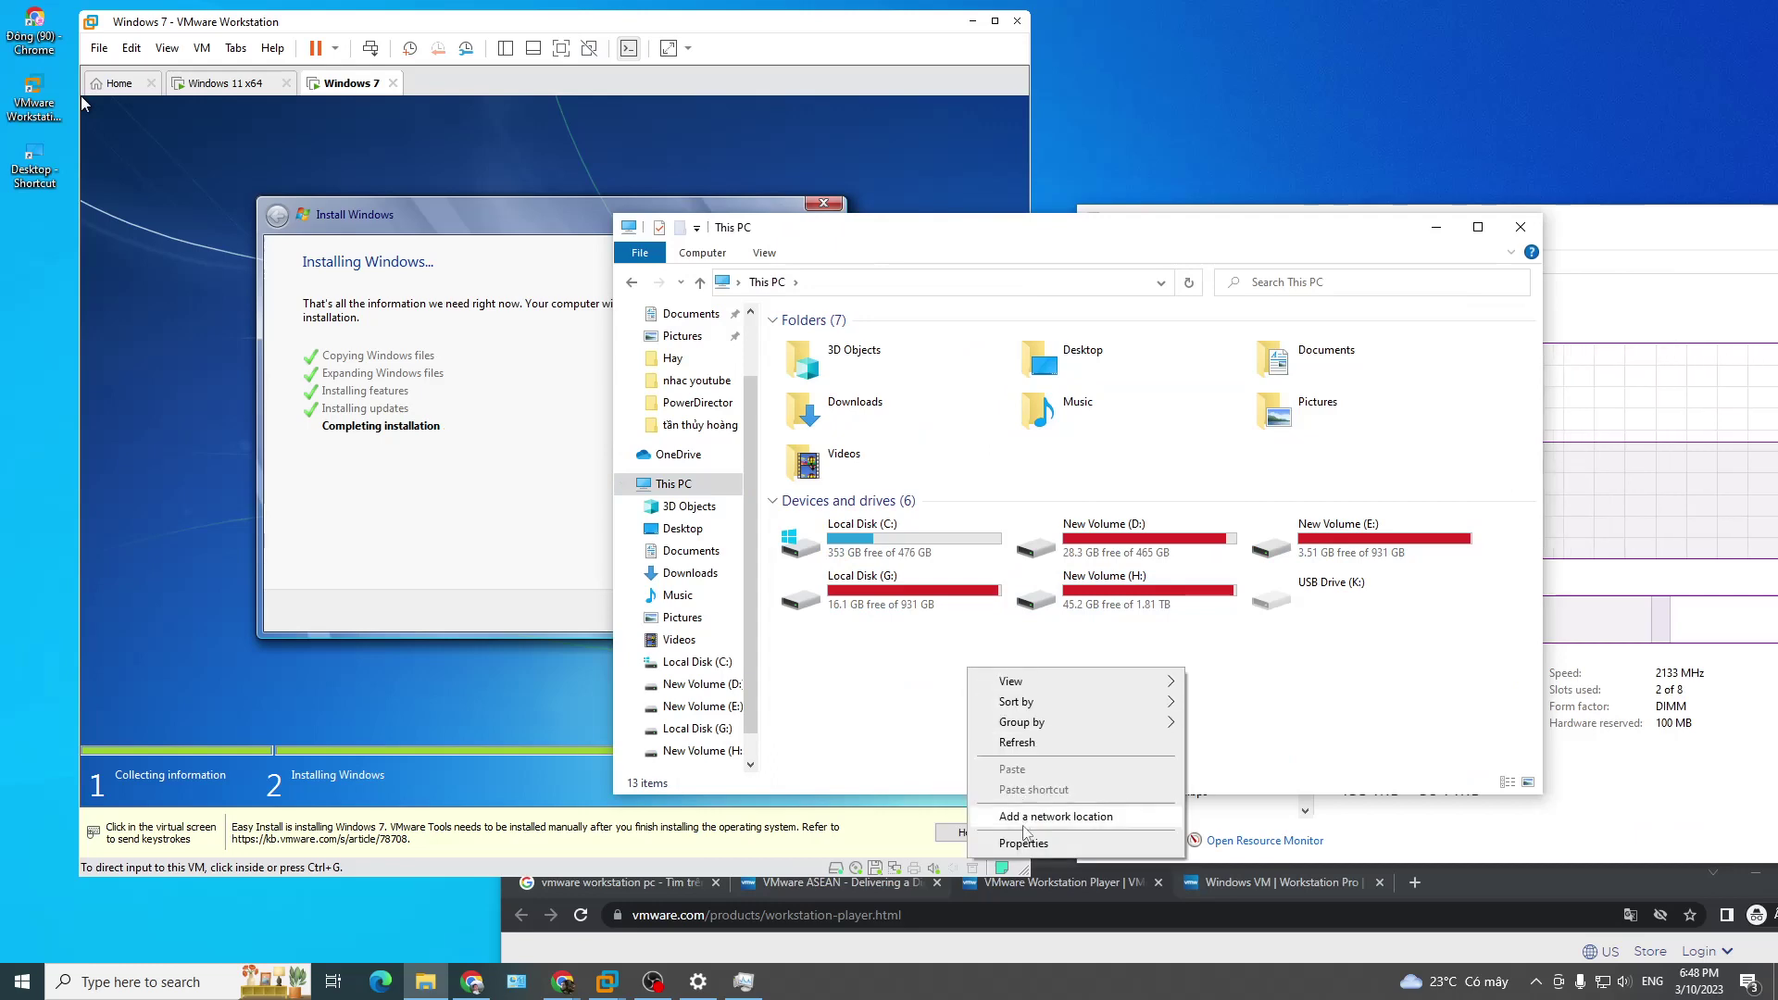
left_click(1018, 841)
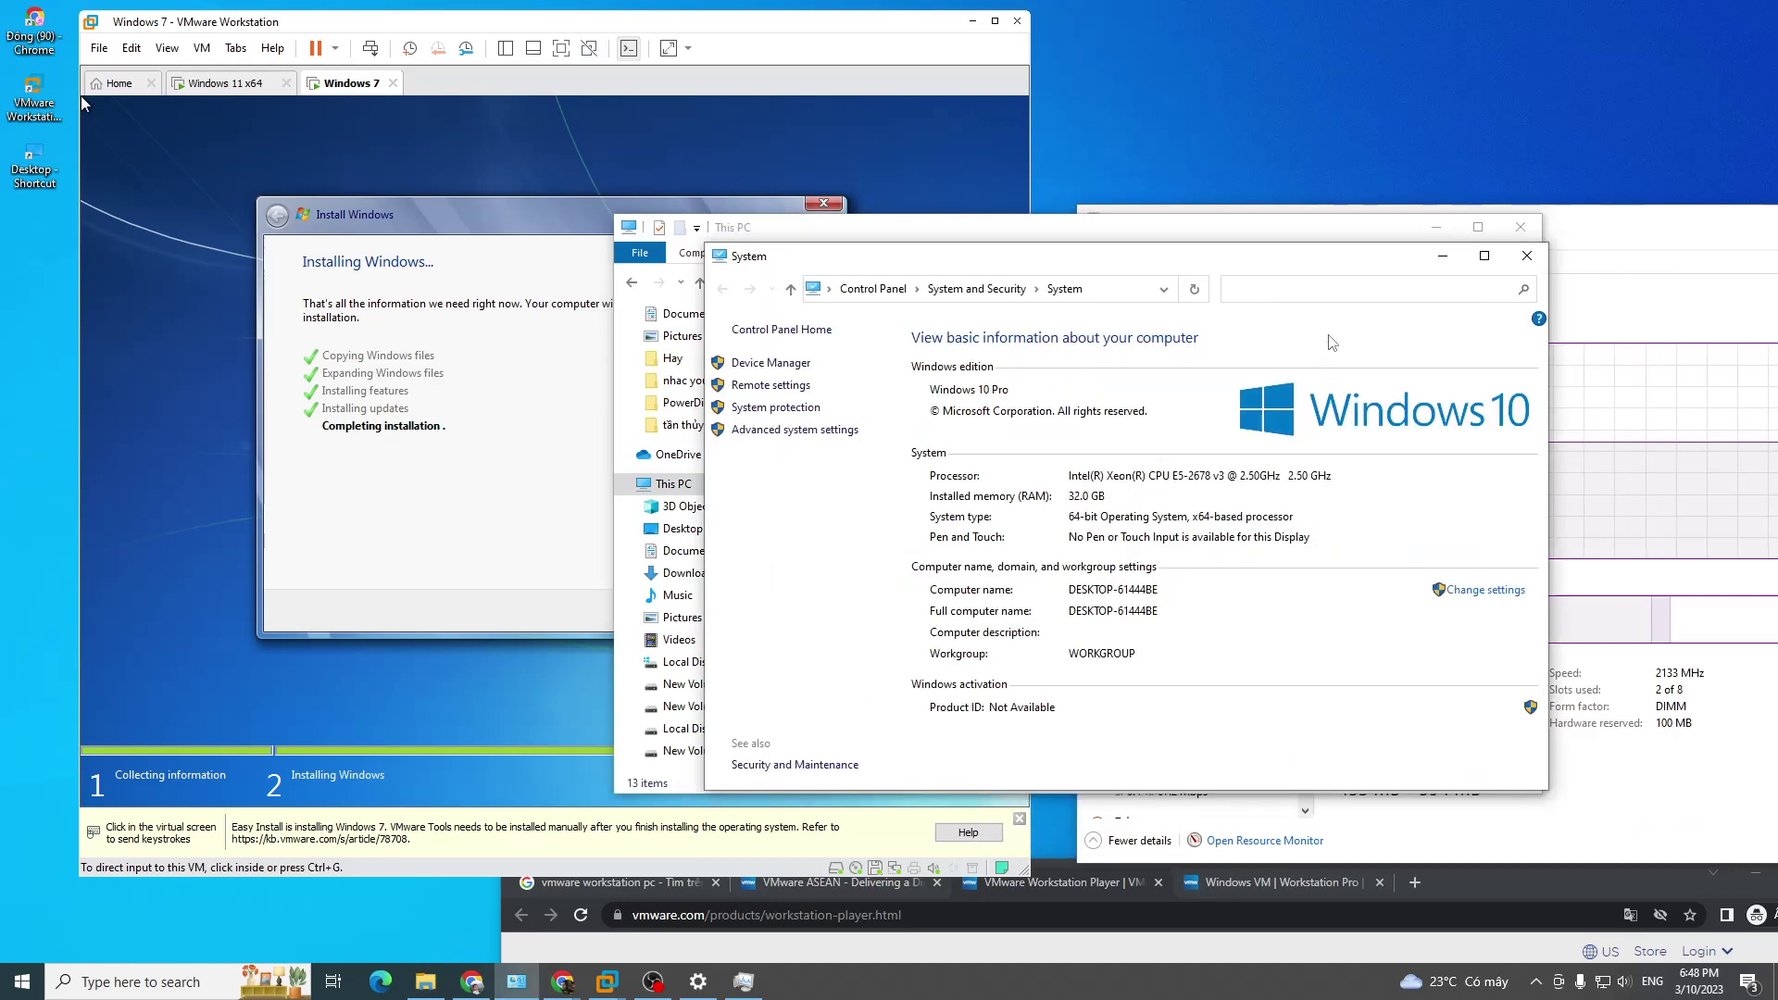
Step: Close the System window, reopen the host computer's properties from This PC and open the advanced system settings
left_click(1527, 255)
right_click(954, 727)
left_click(1010, 902)
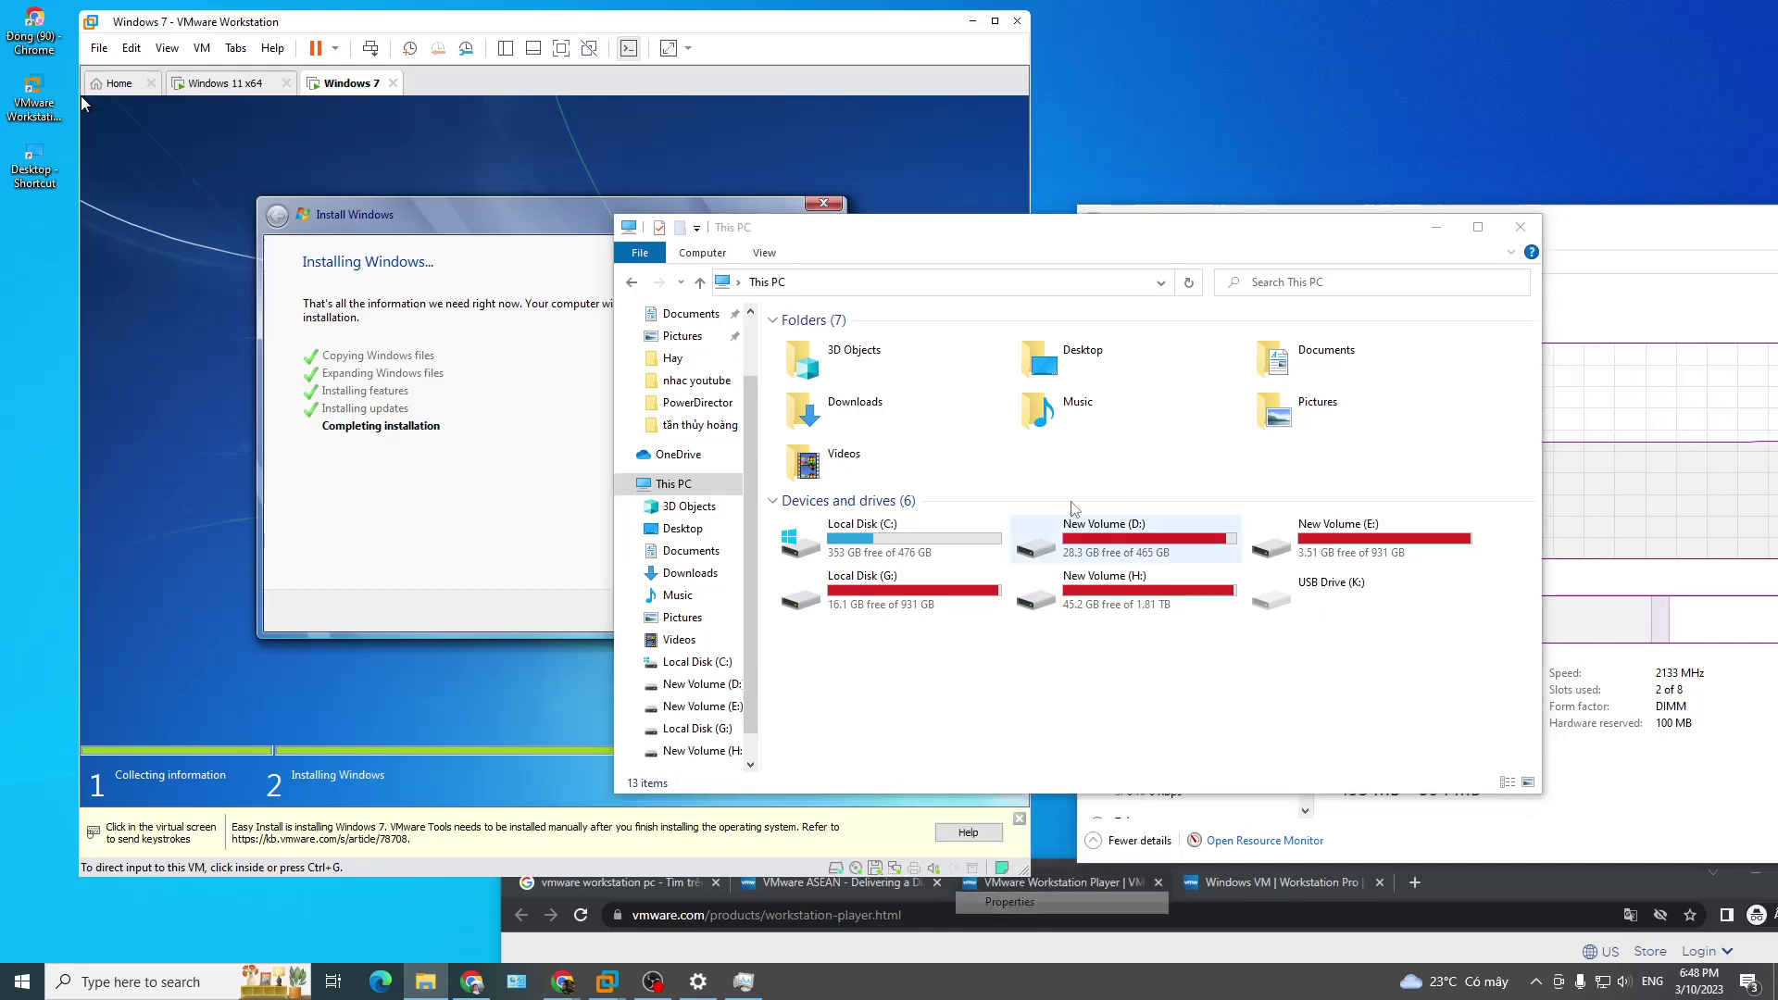
left_click(862, 458)
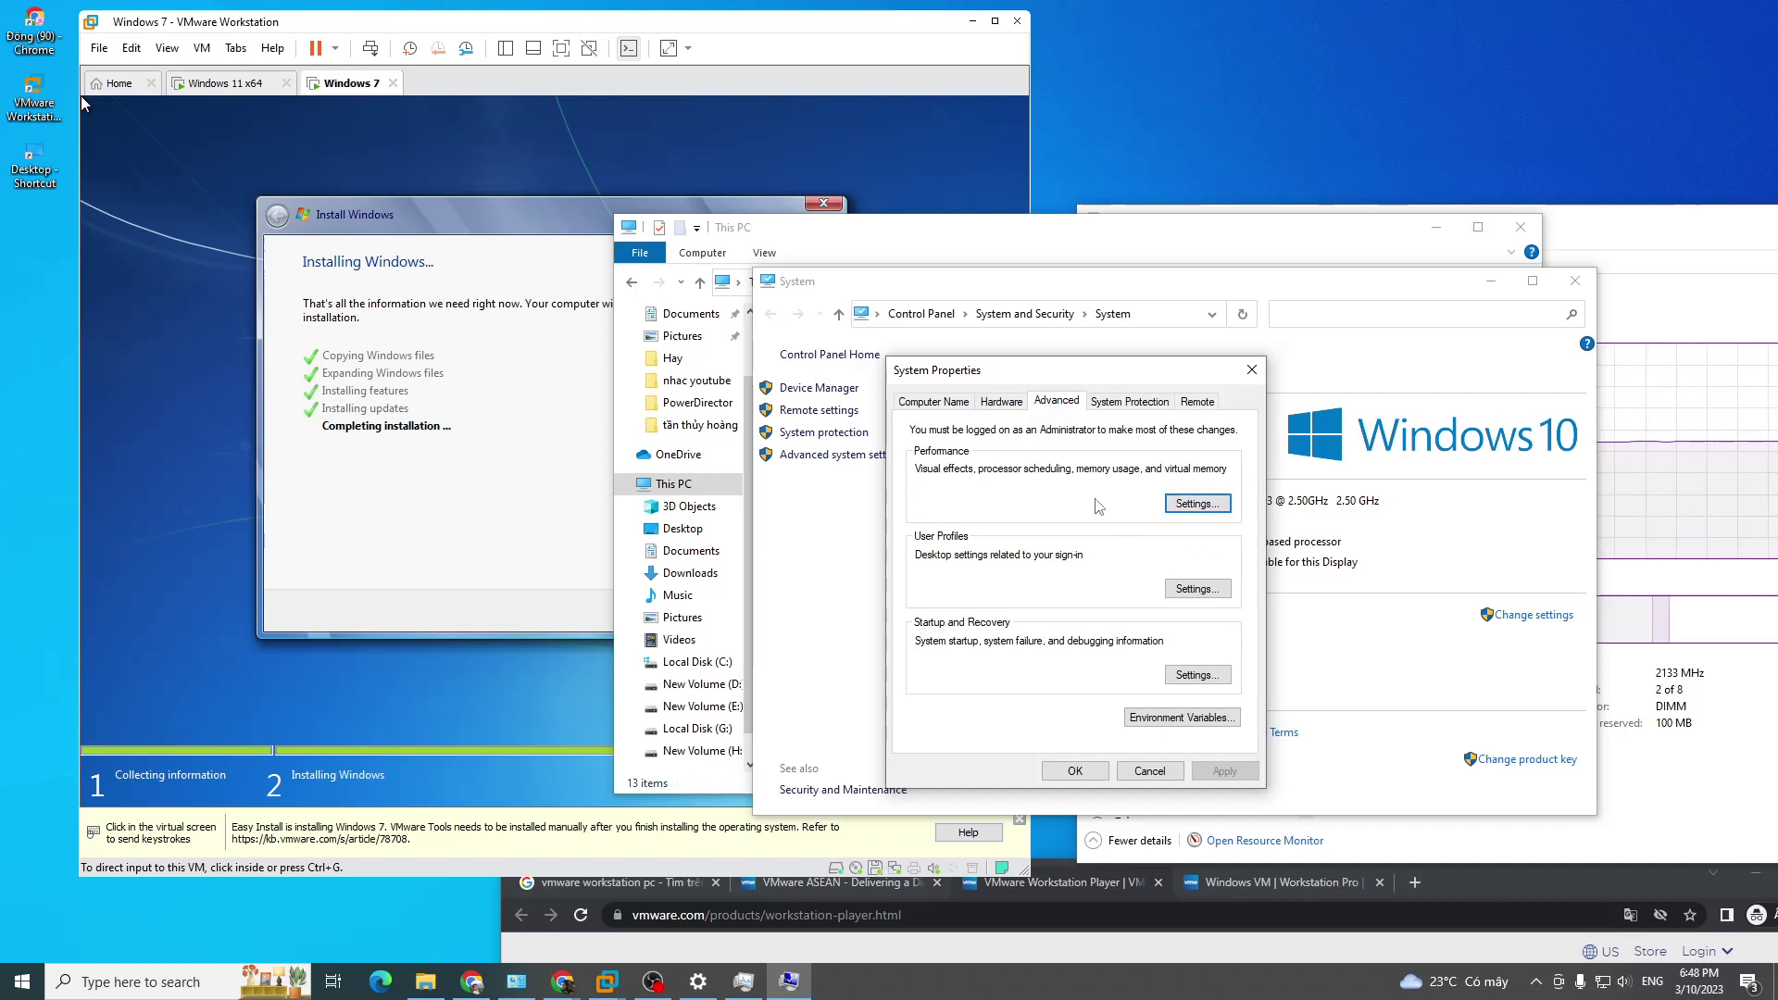
Step: Open the advanced Performance Options and display the Virtual Memory settings listing the paging file of each host drive
left_click(1195, 505)
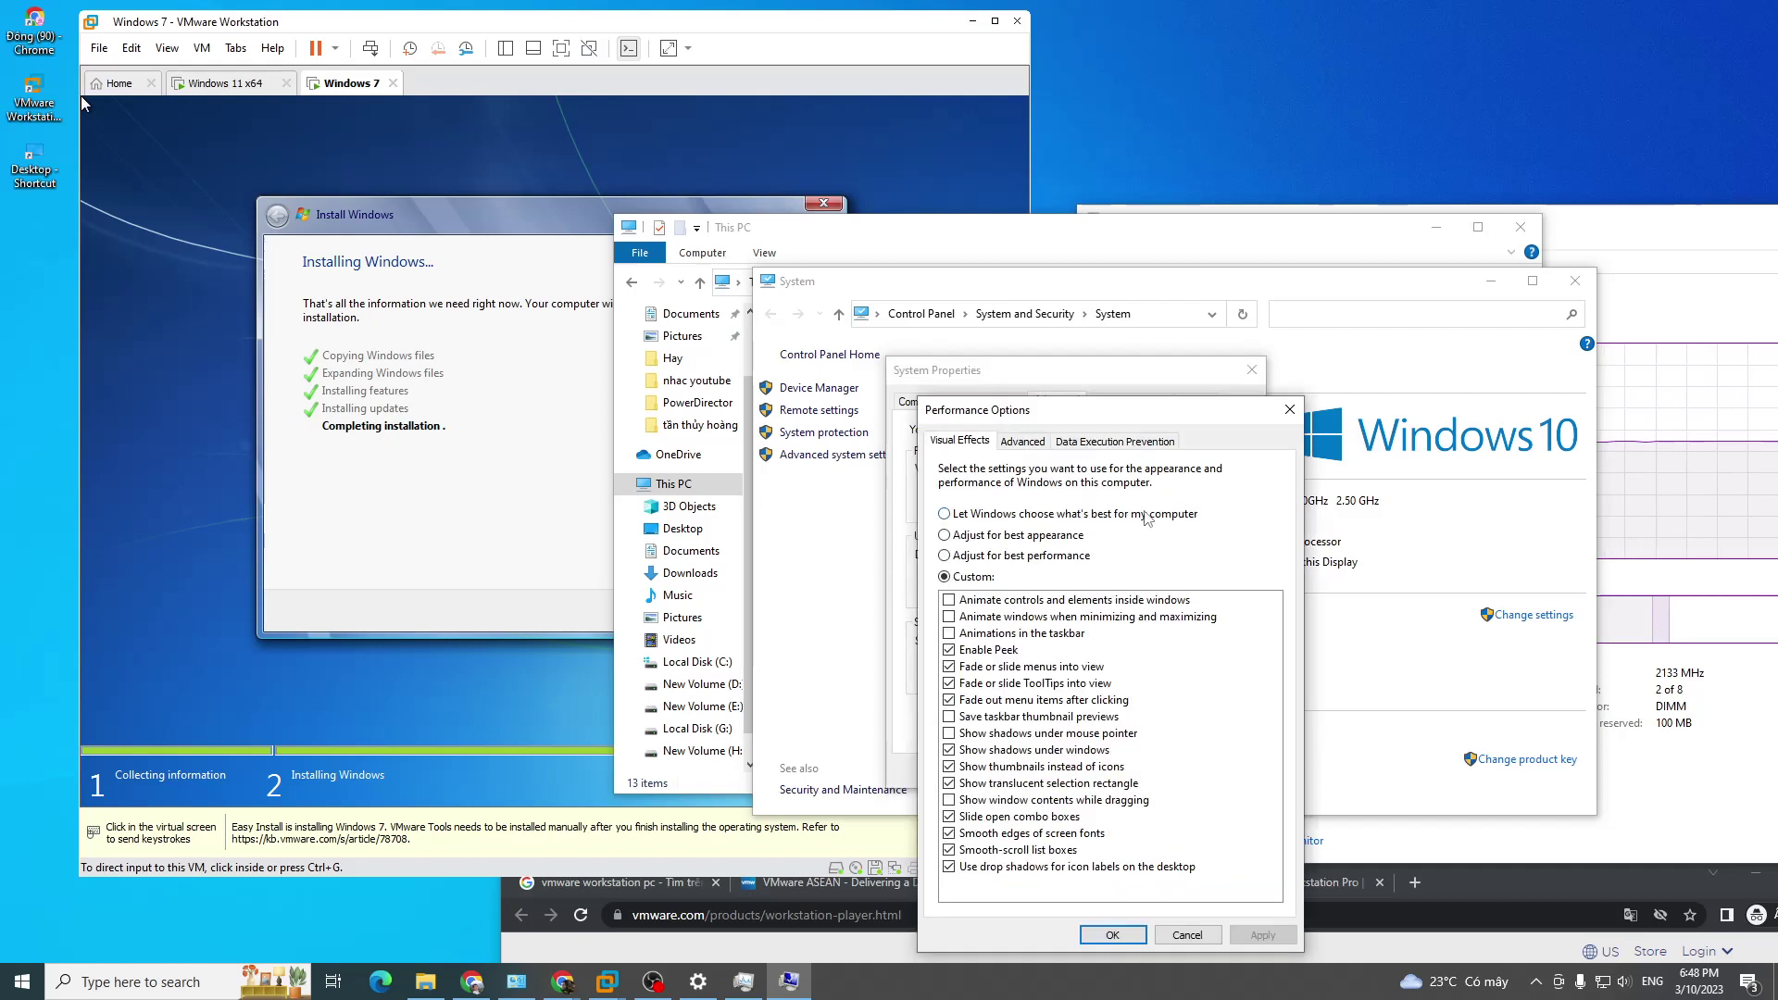
left_click_drag(1088, 426, 737, 299)
left_click(637, 430)
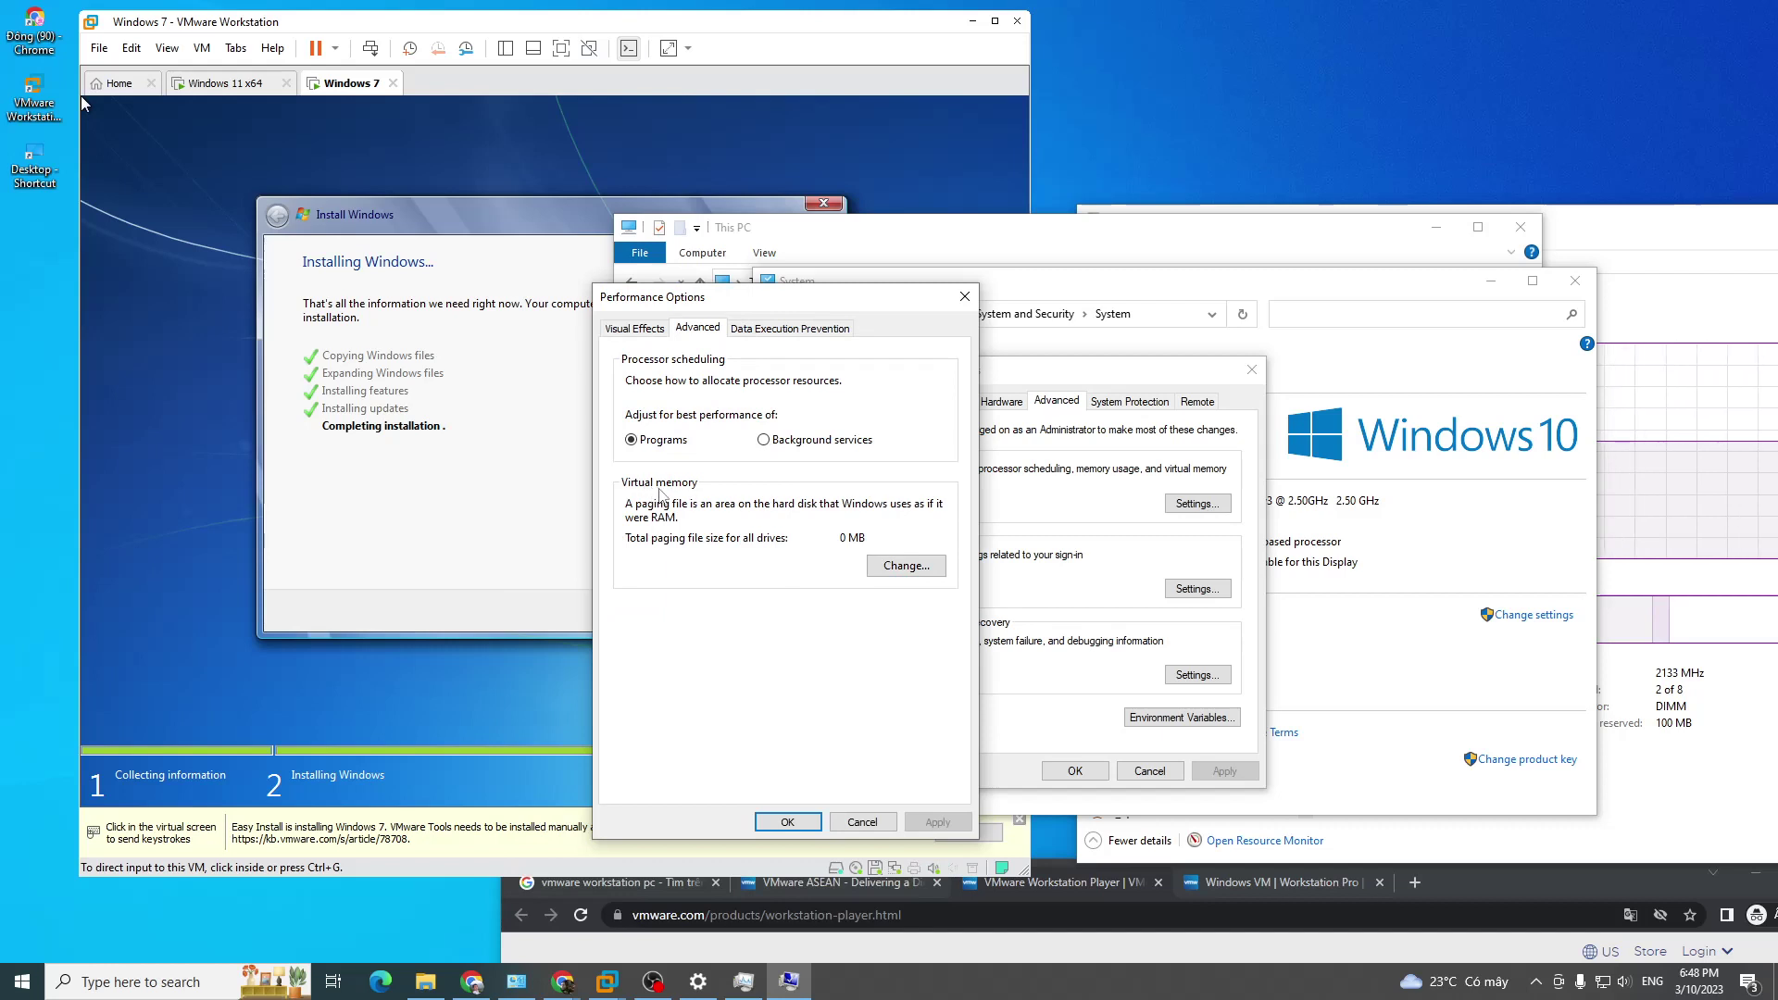
left_click(903, 566)
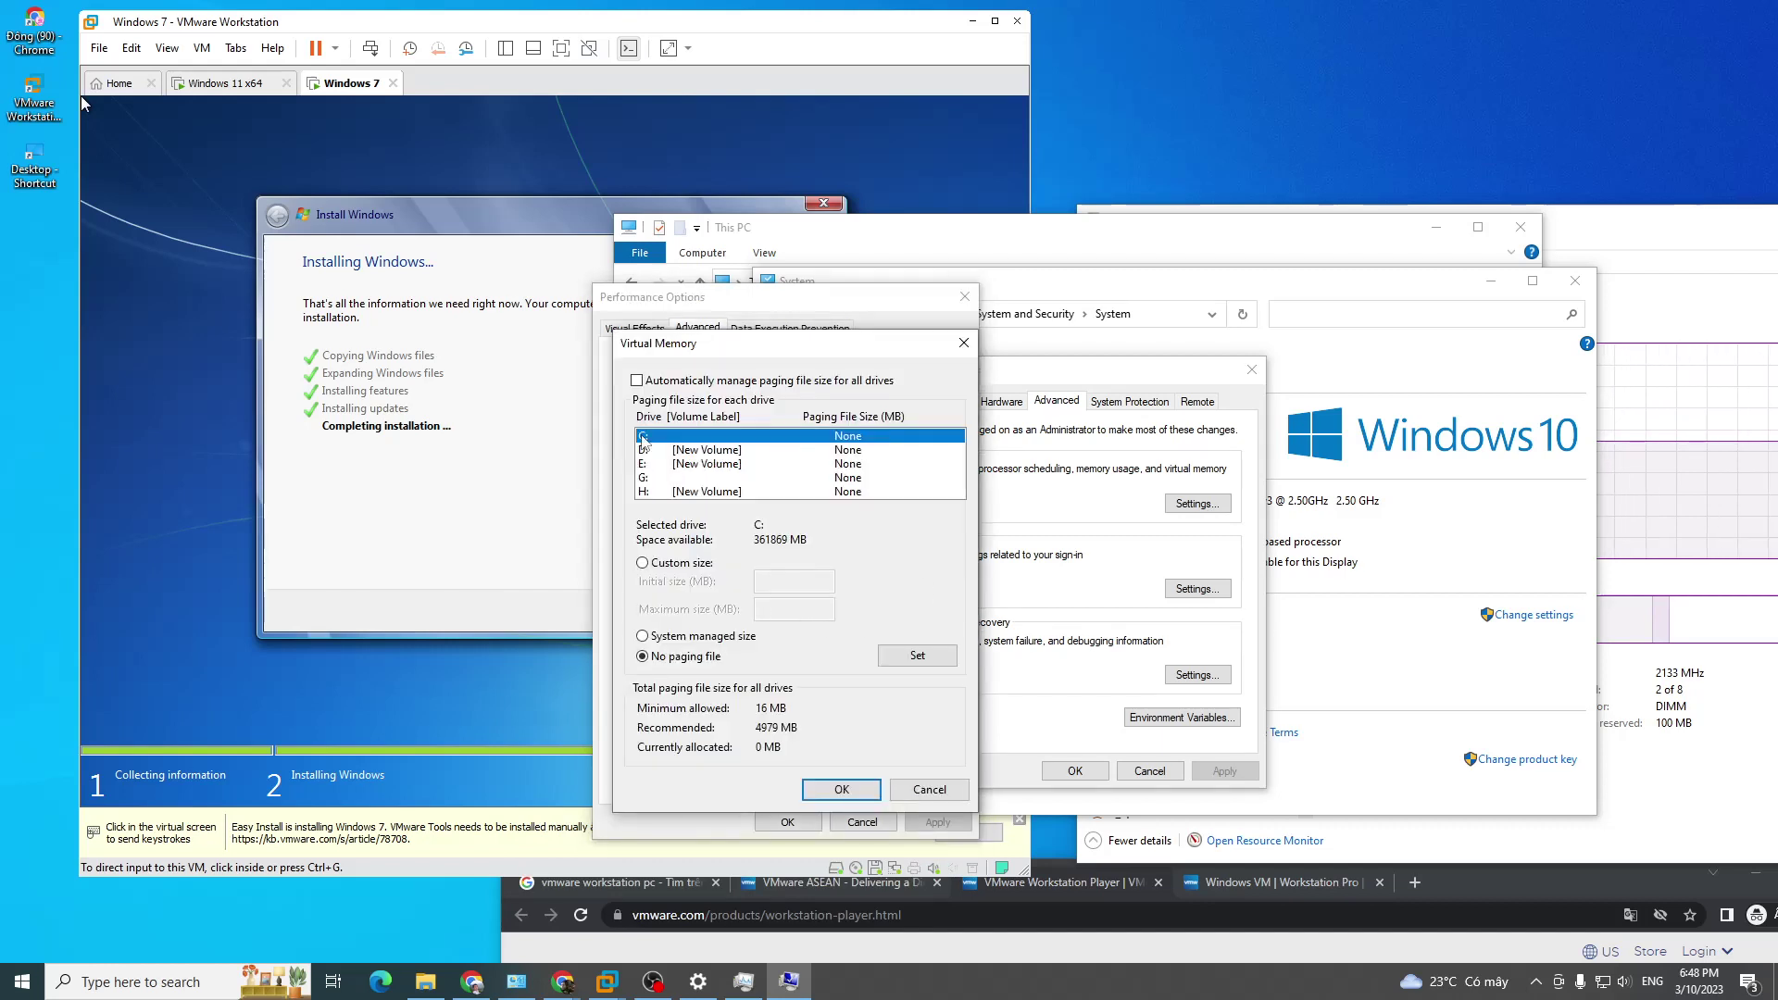
left_click_drag(711, 357, 769, 349)
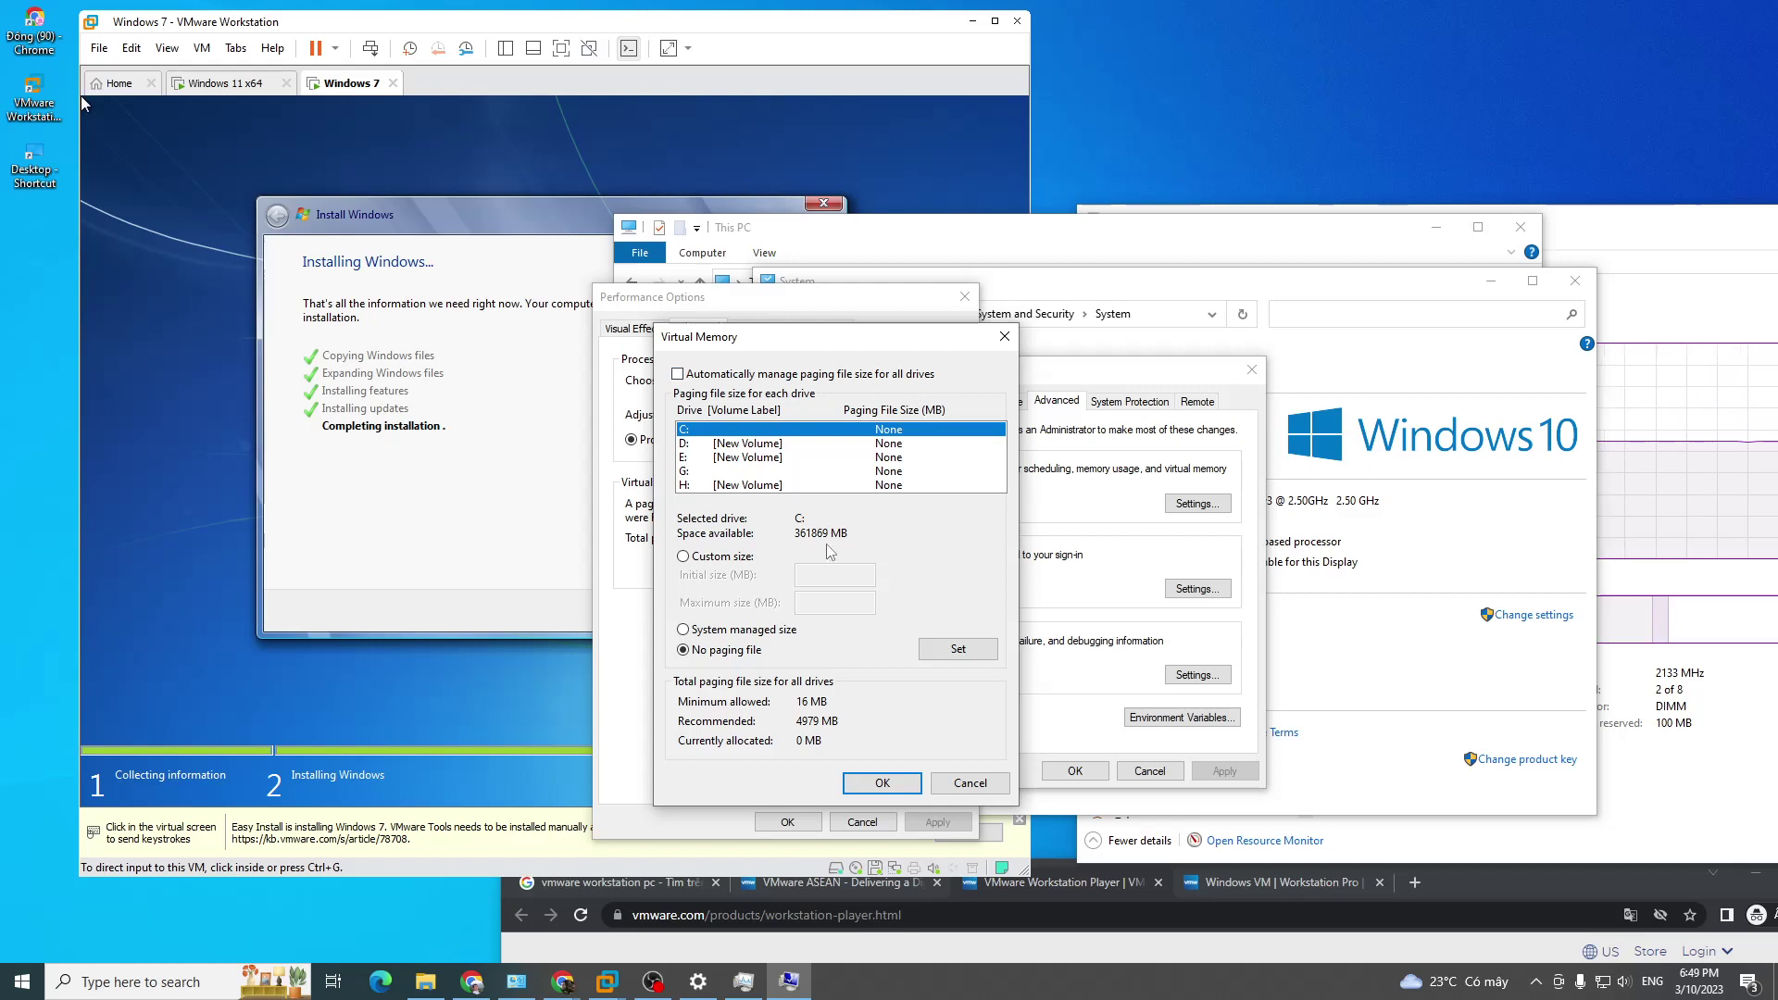
left_click(380, 915)
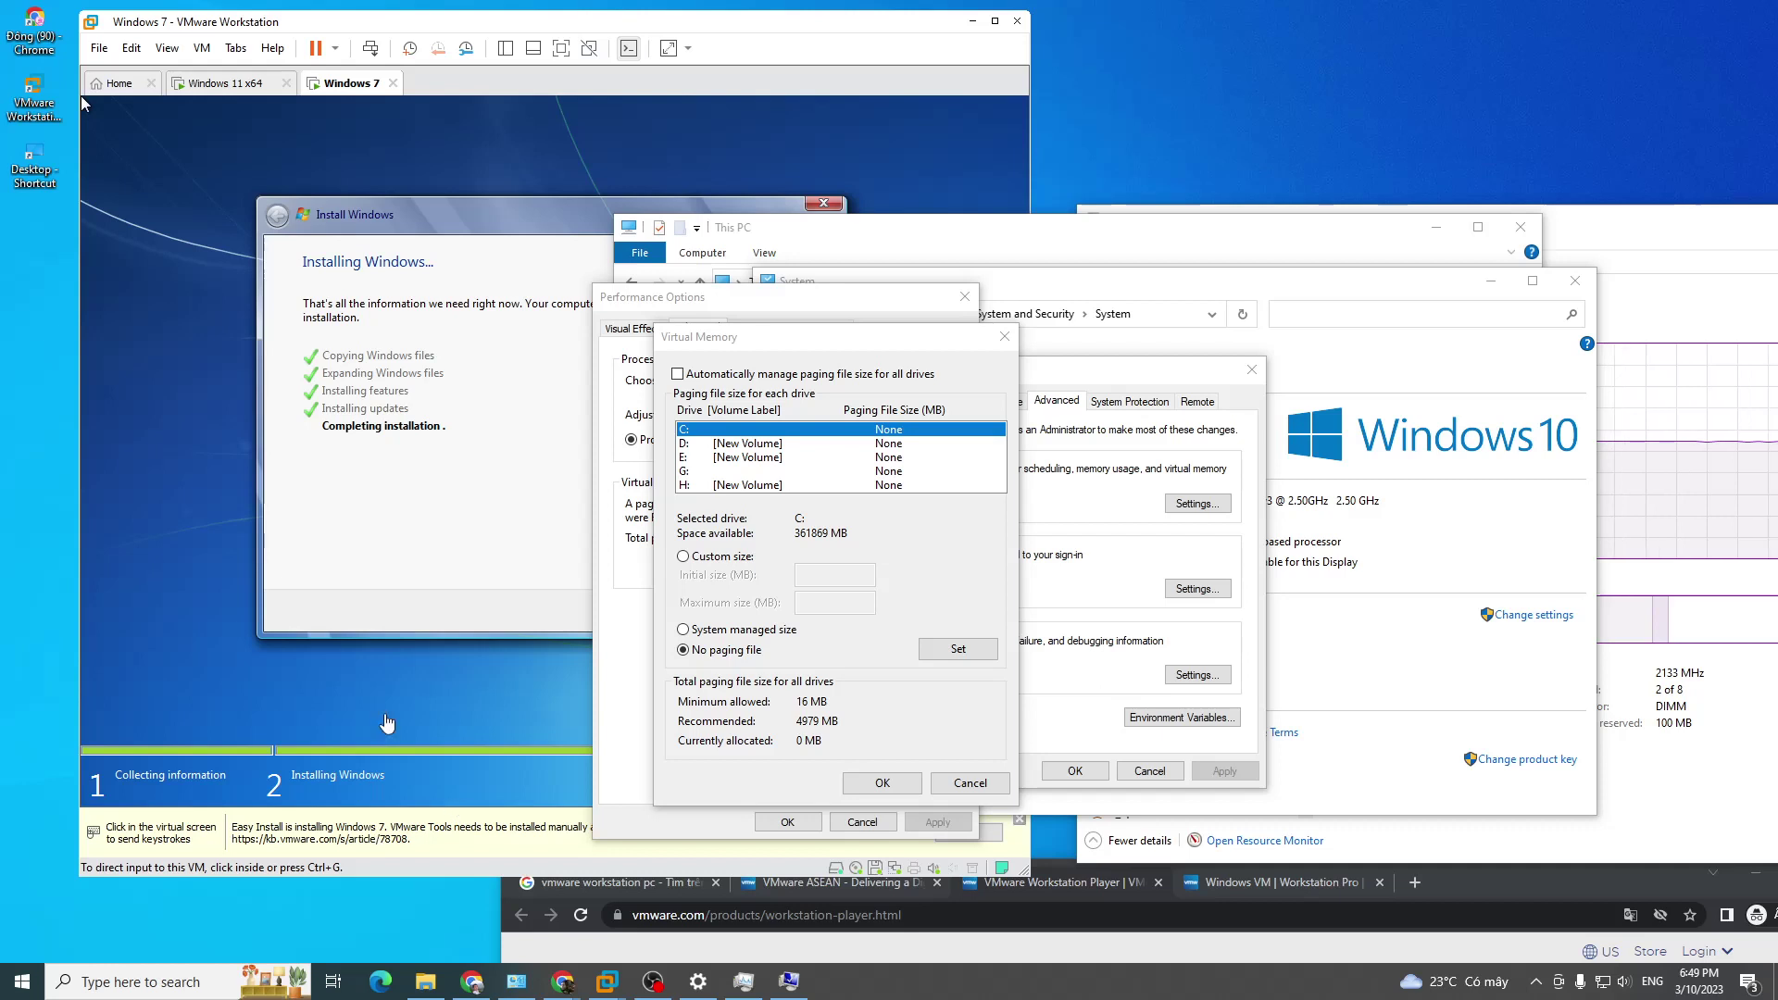
Step: Demonstrate the automatic, custom size and system managed paging file options for drive C:, discarding the changes
left_click(678, 374)
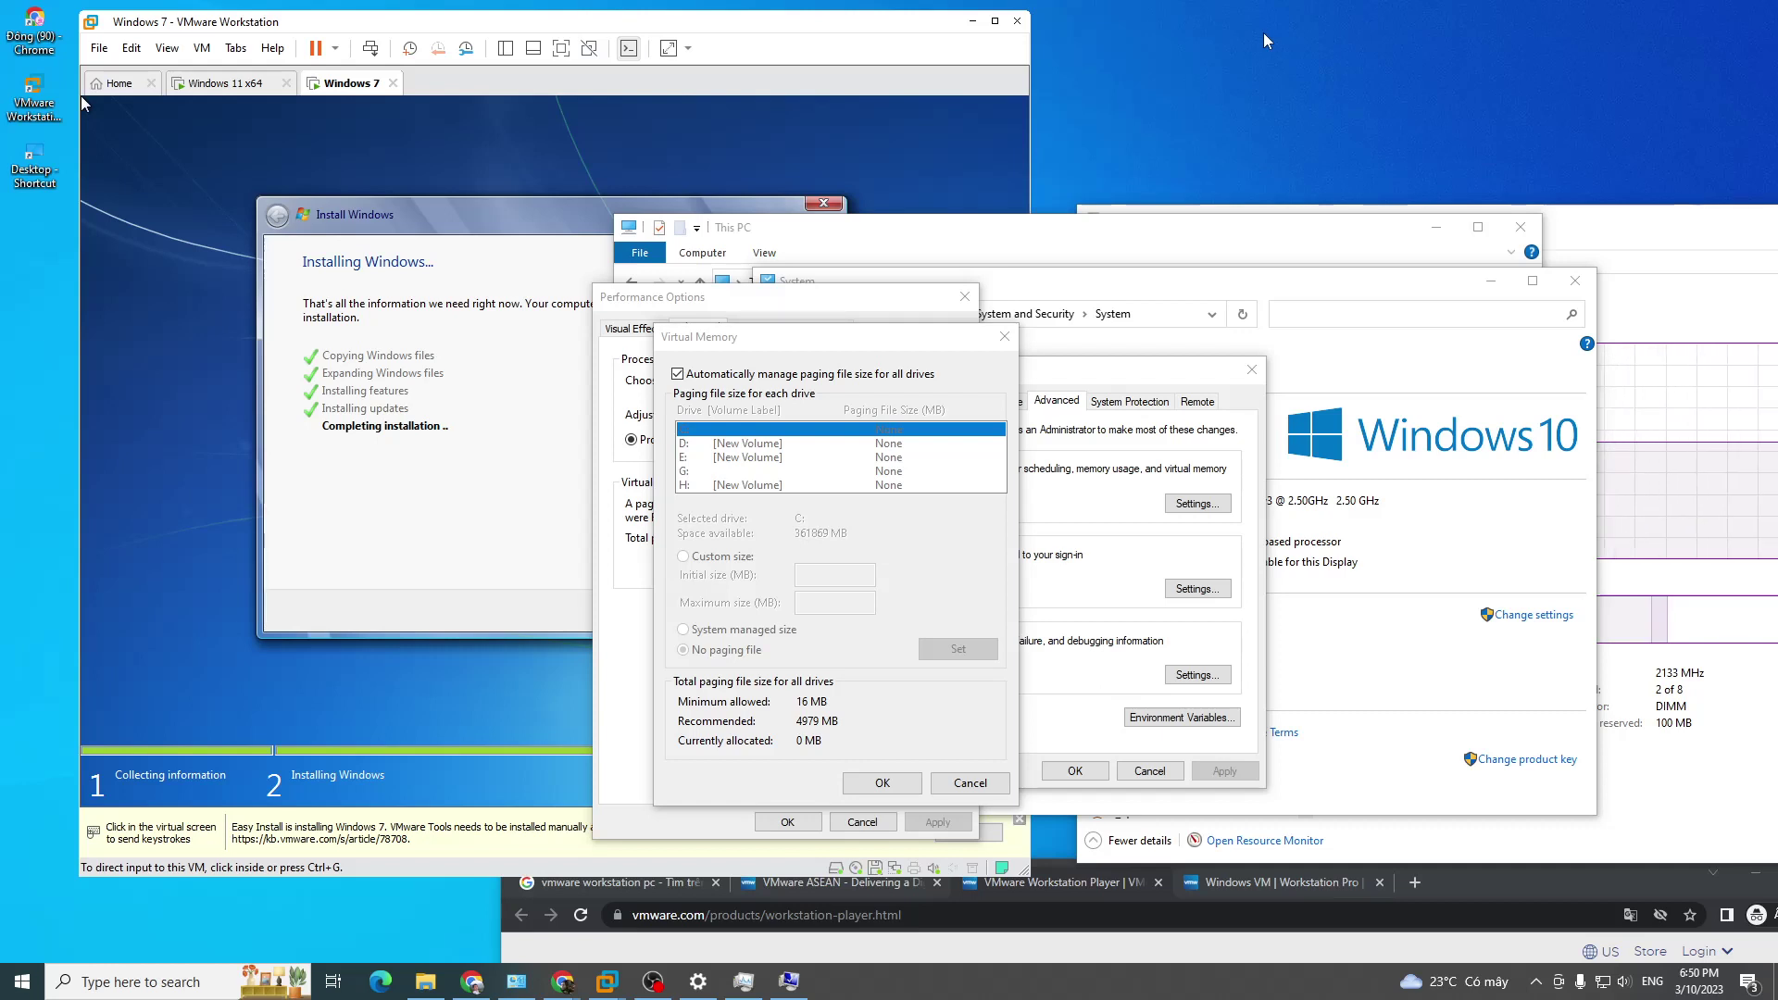
left_click(677, 373)
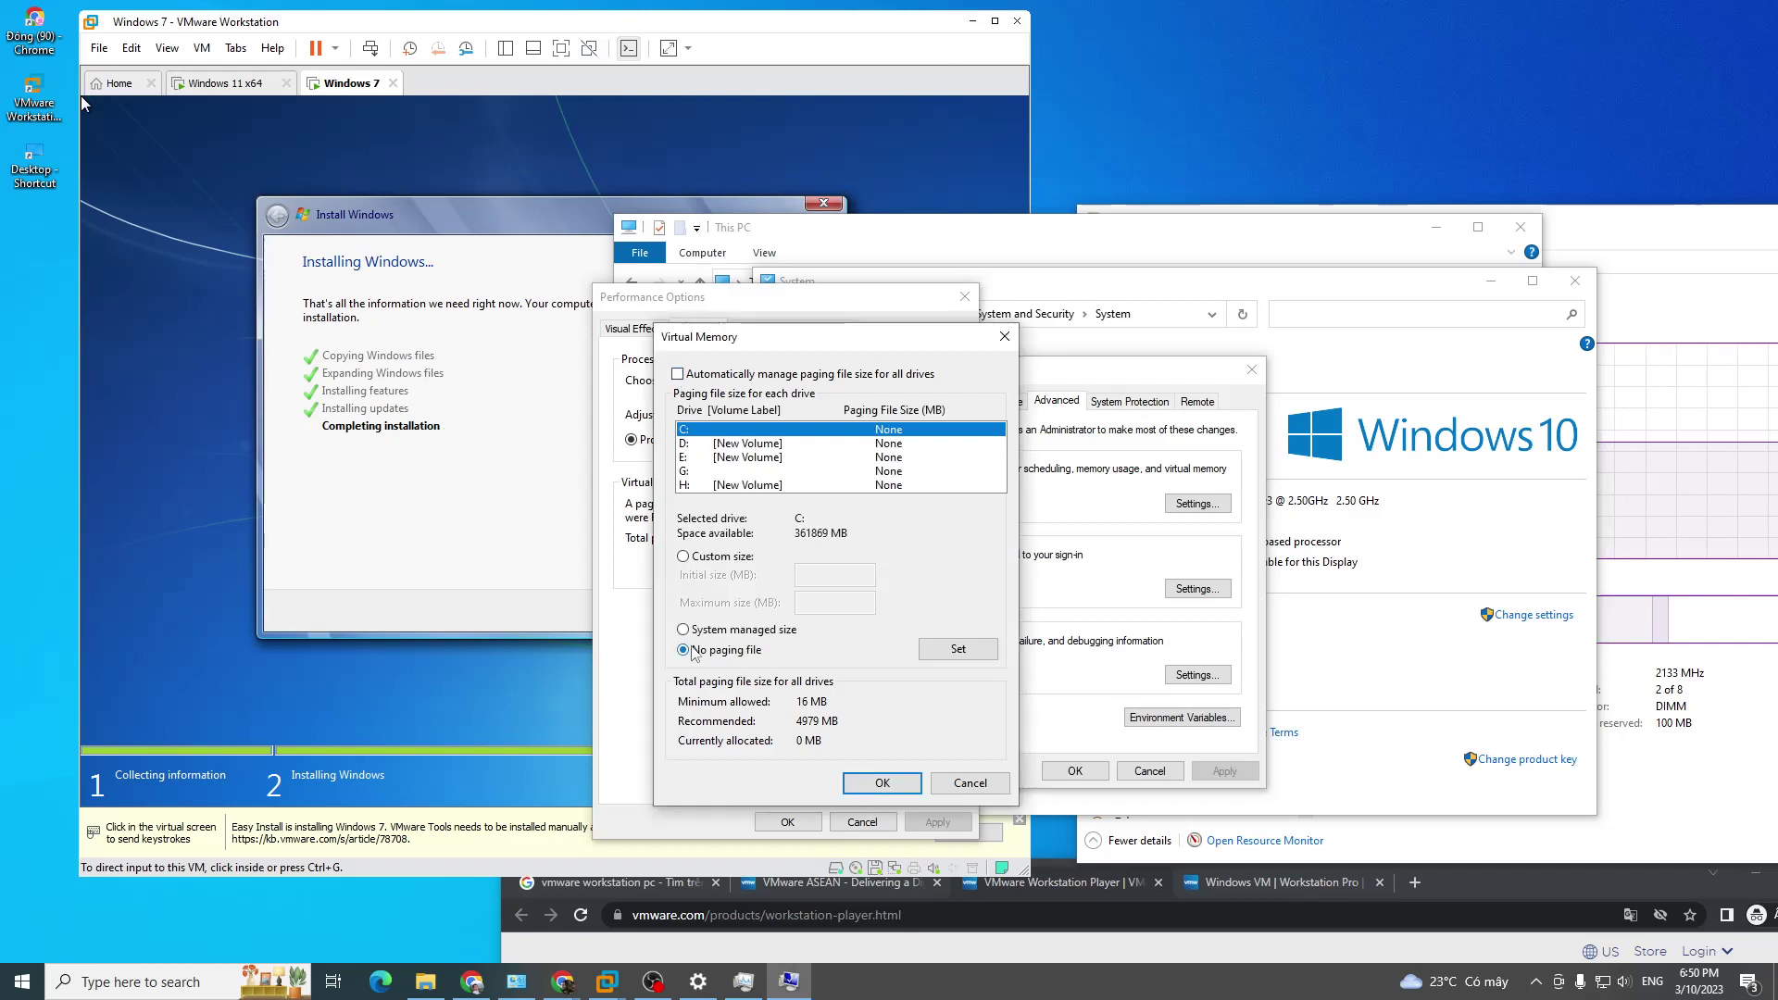
left_click(699, 559)
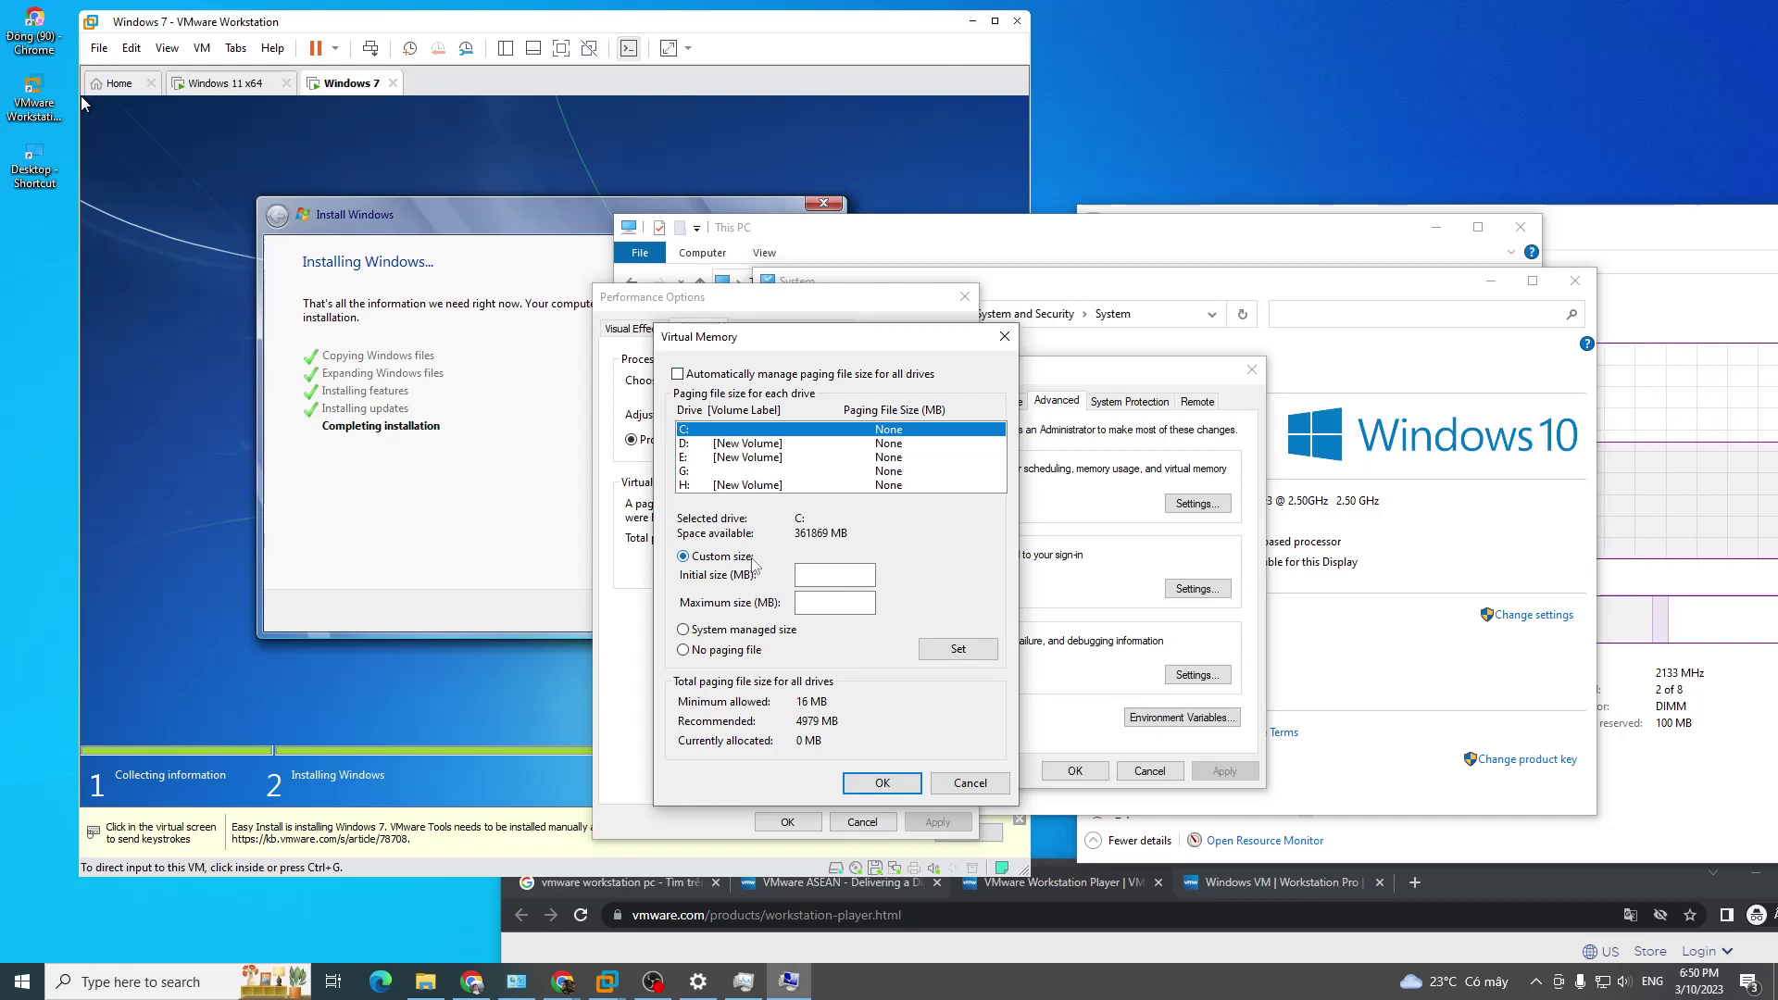
left_click(747, 633)
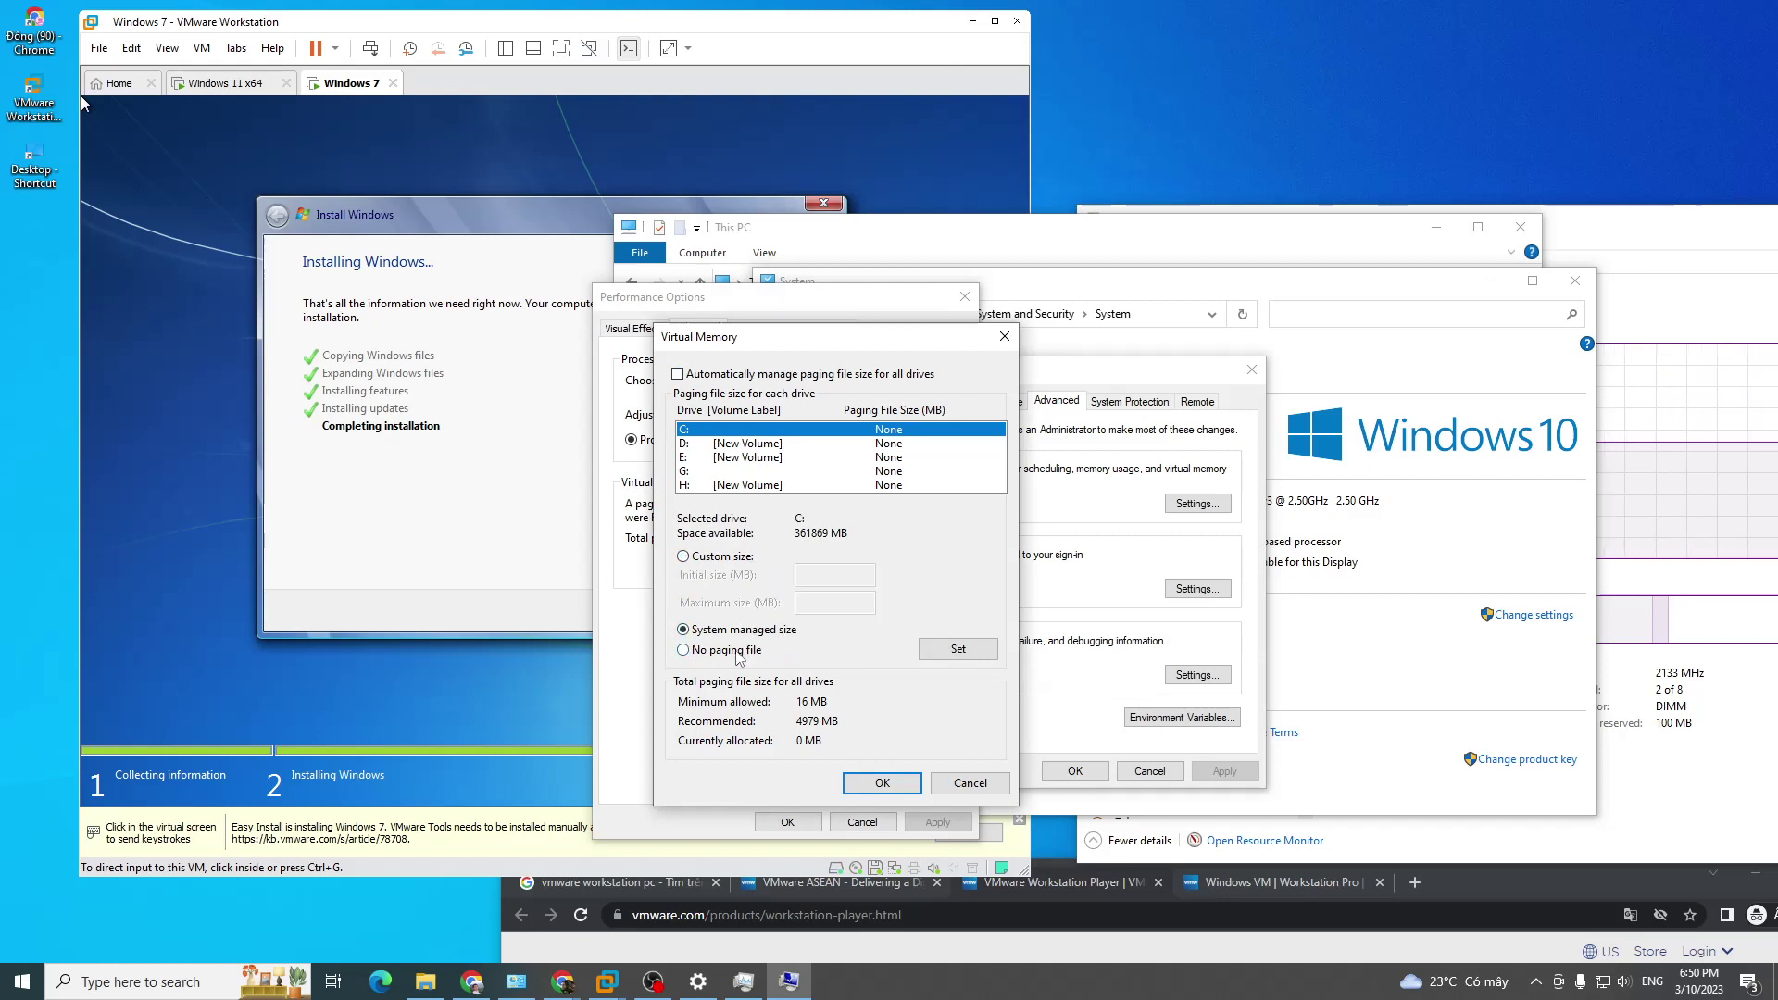
left_click(970, 782)
Step: Reopen the Virtual Memory settings and toggle automatic paging file management for all drives on and off
left_click(905, 566)
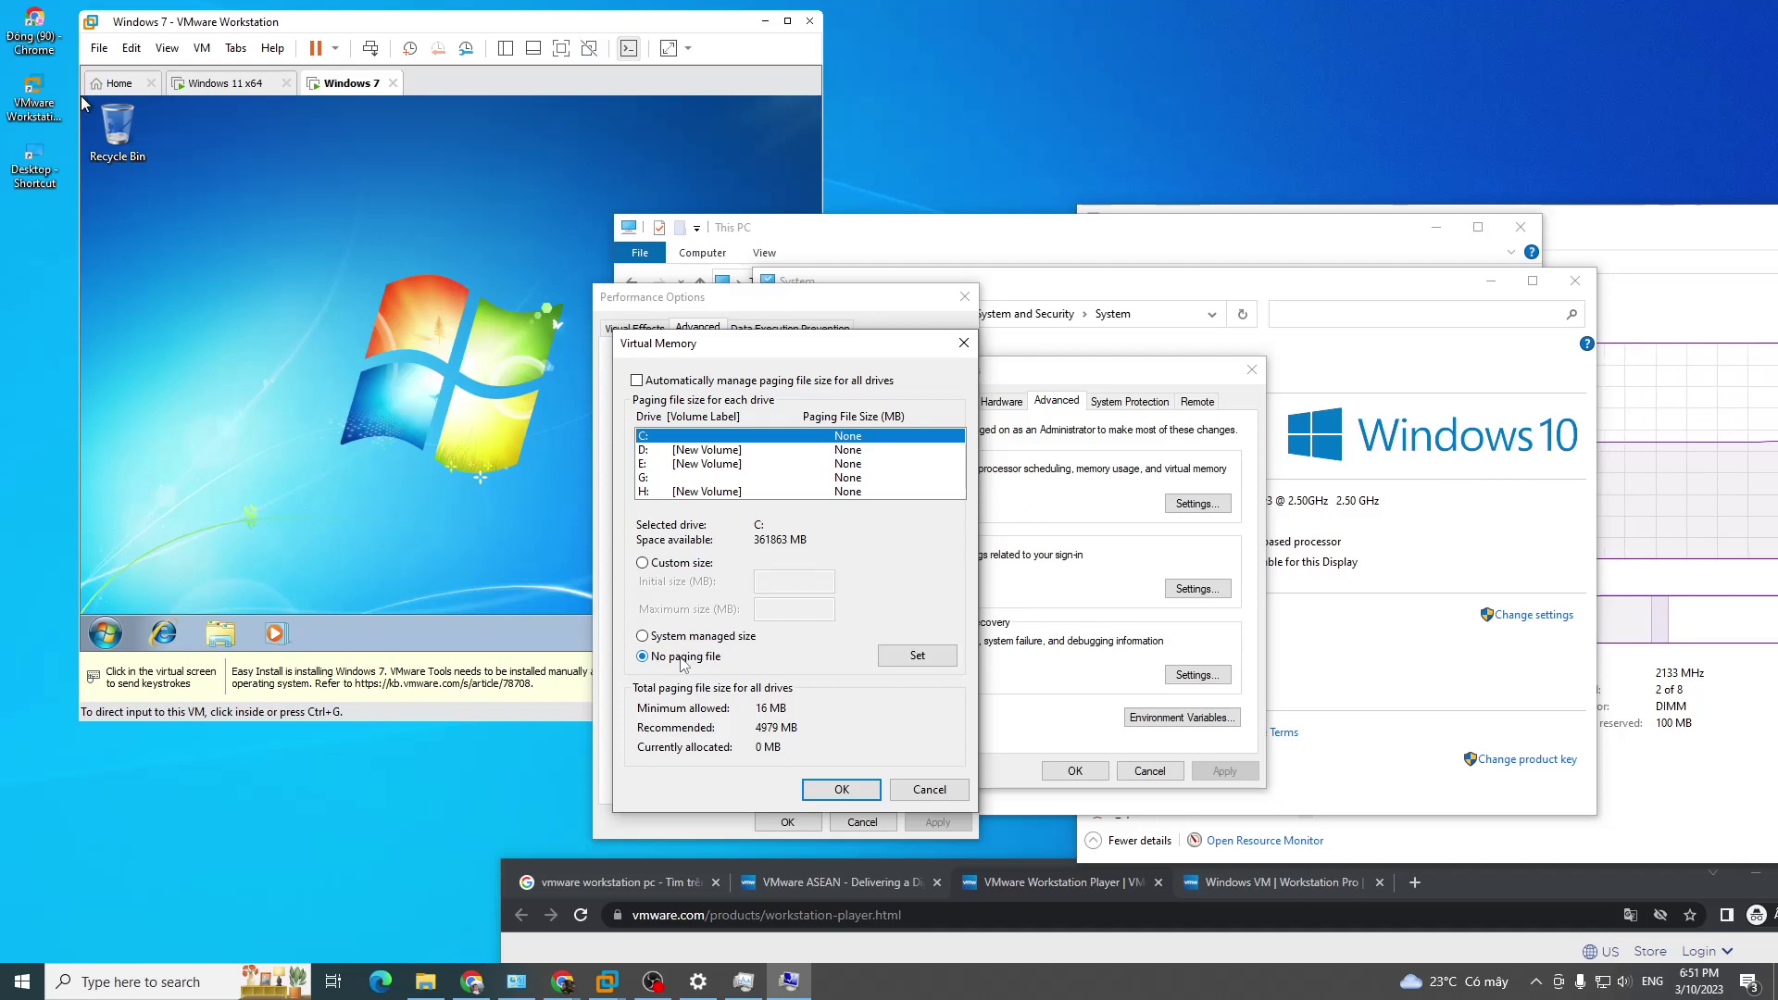
left_click(637, 380)
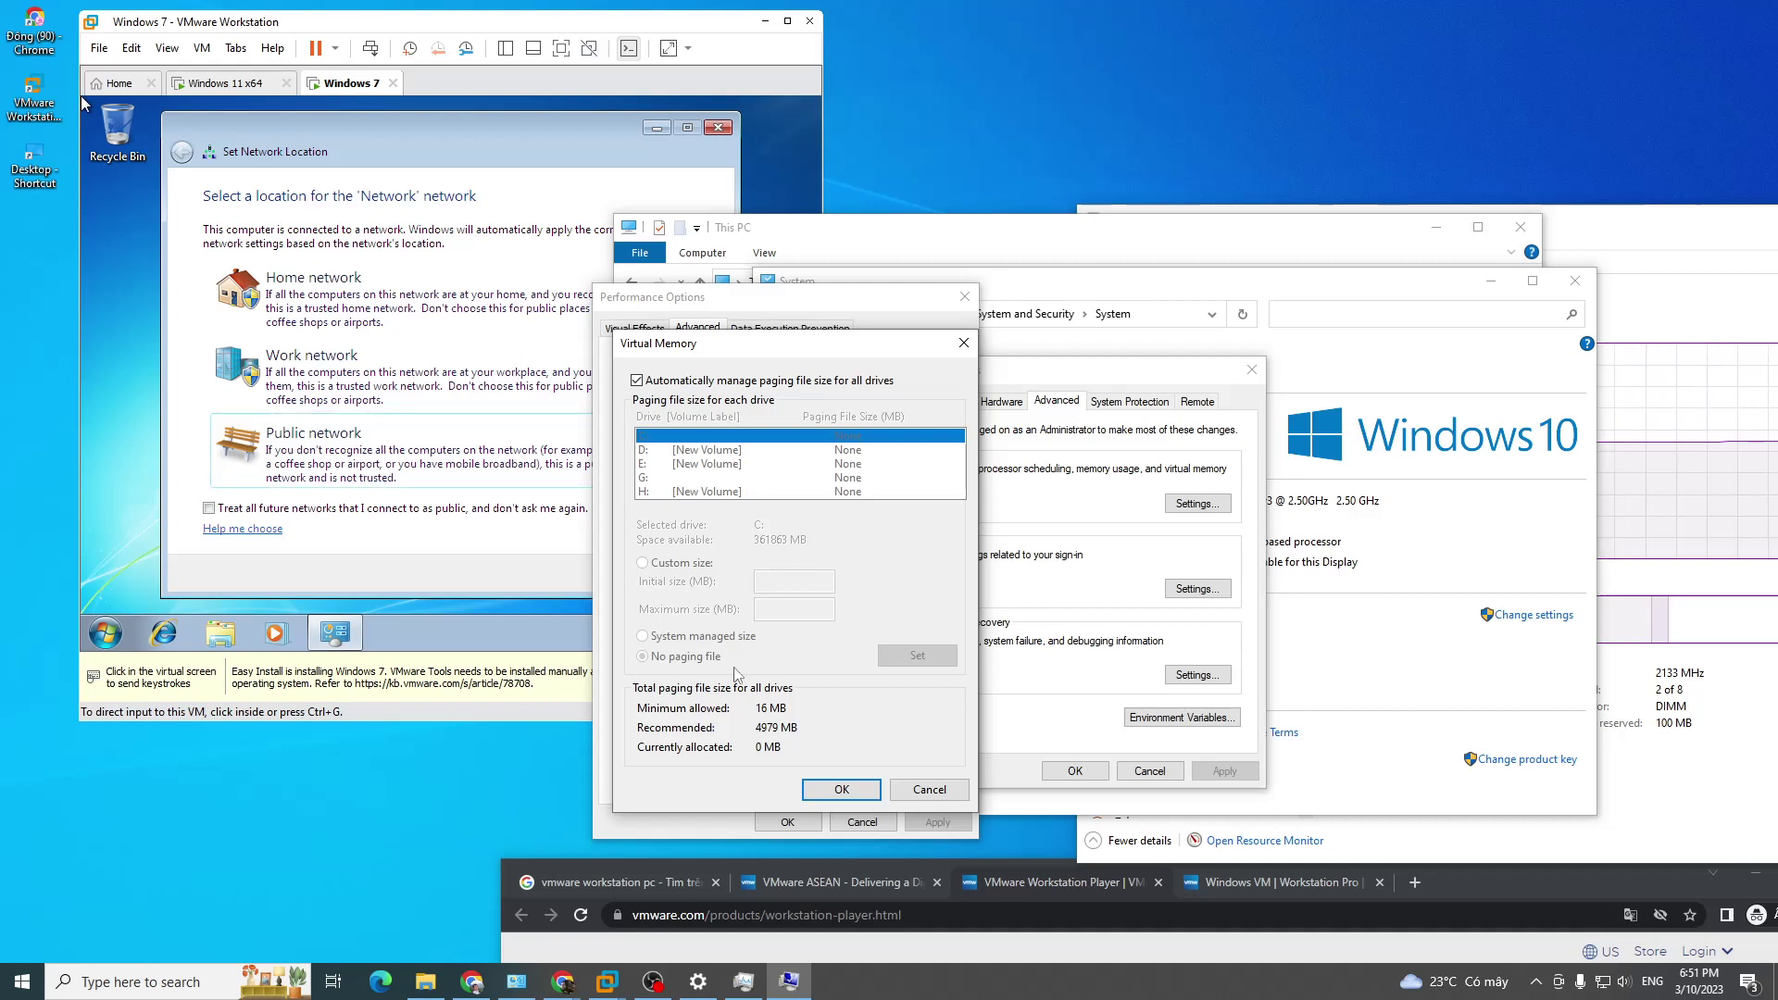
left_click(686, 382)
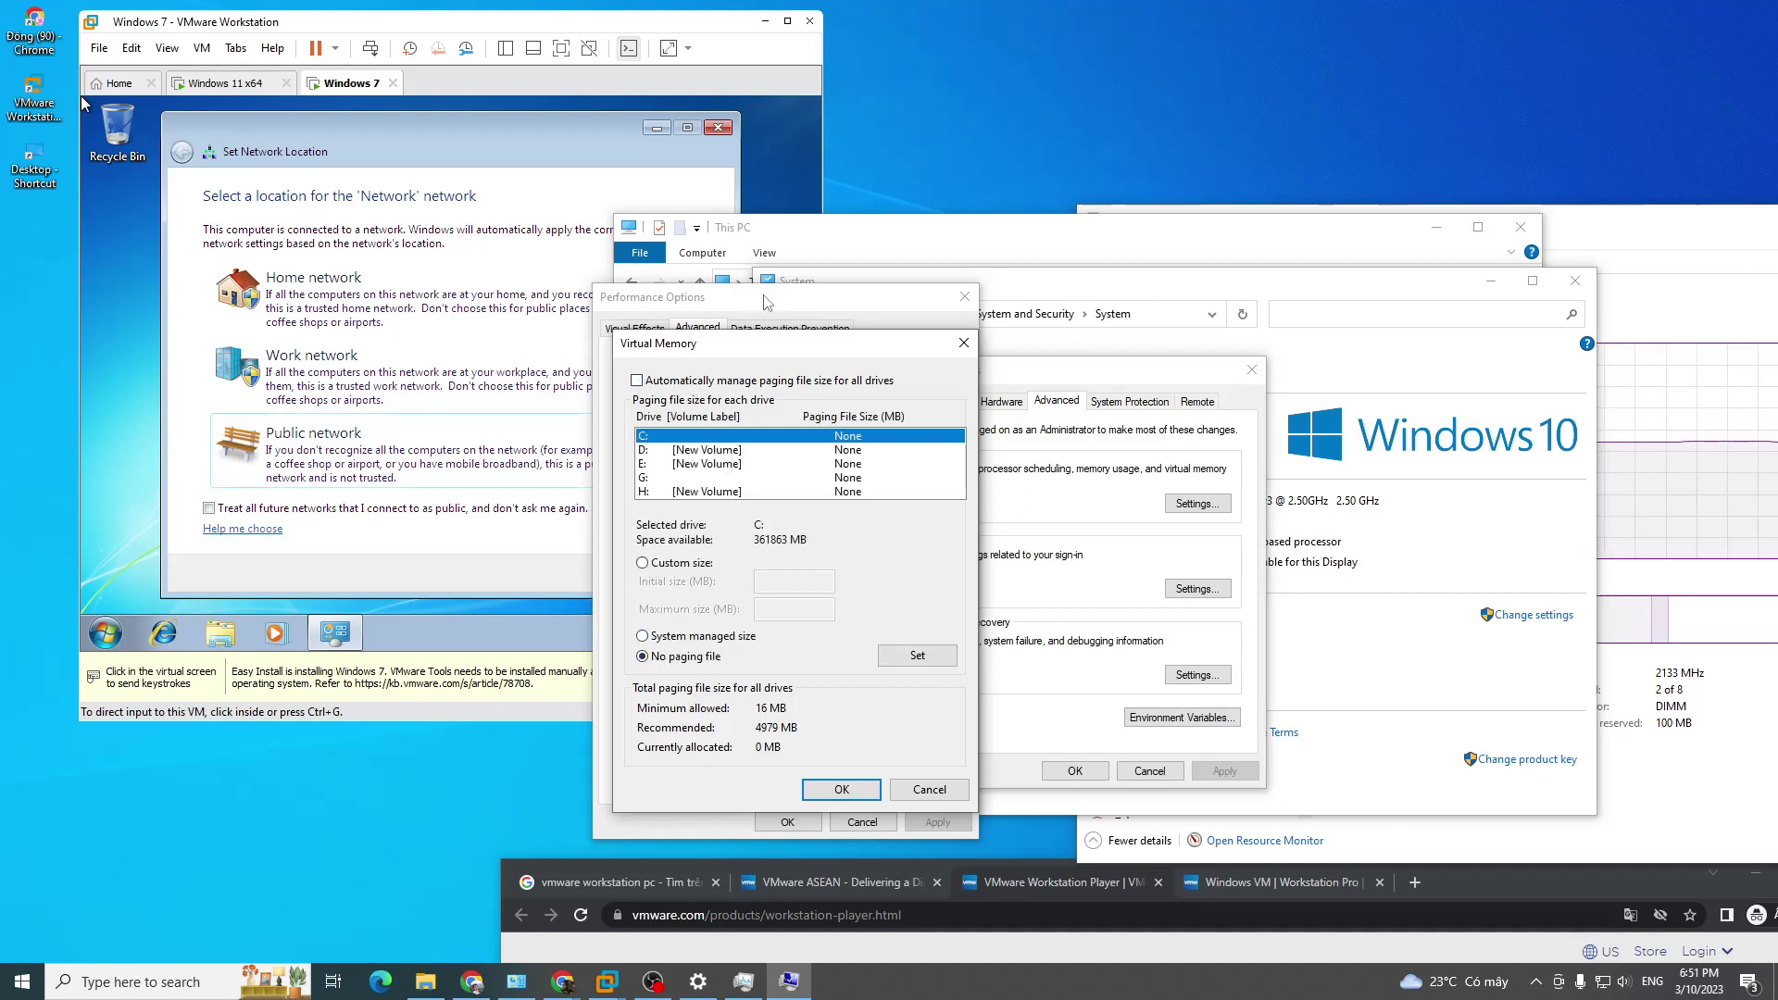
left_click_drag(747, 347, 827, 312)
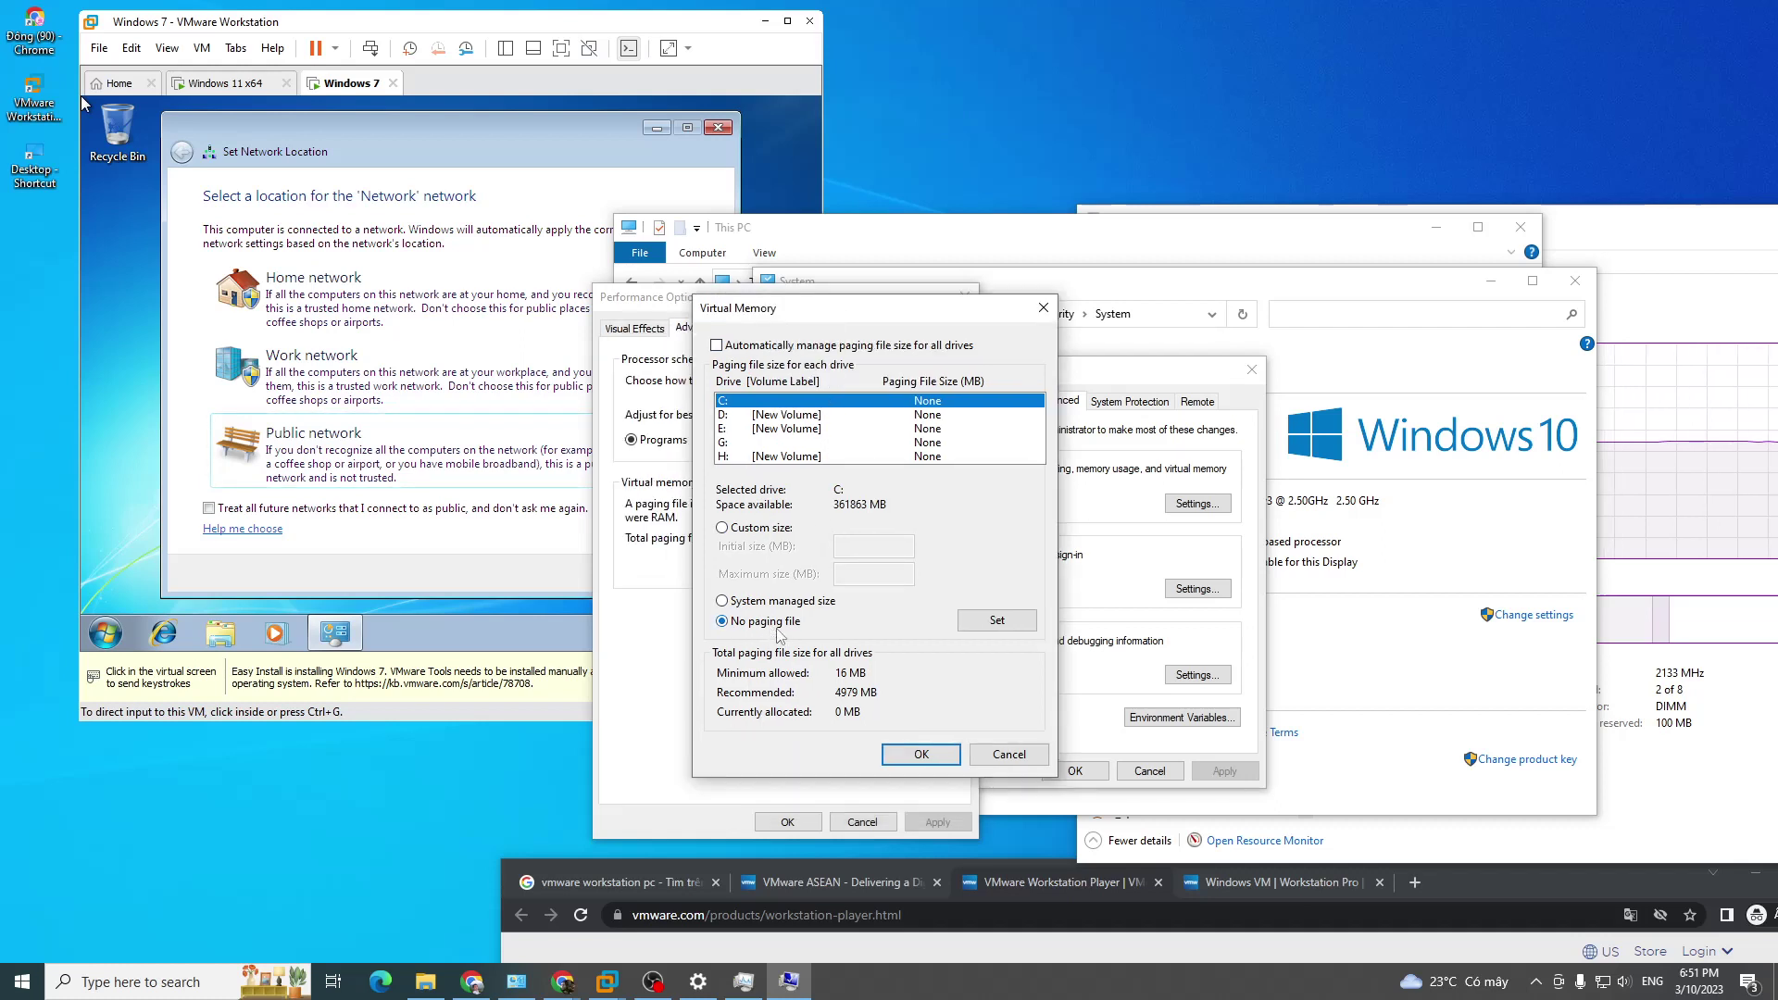
left_click(773, 349)
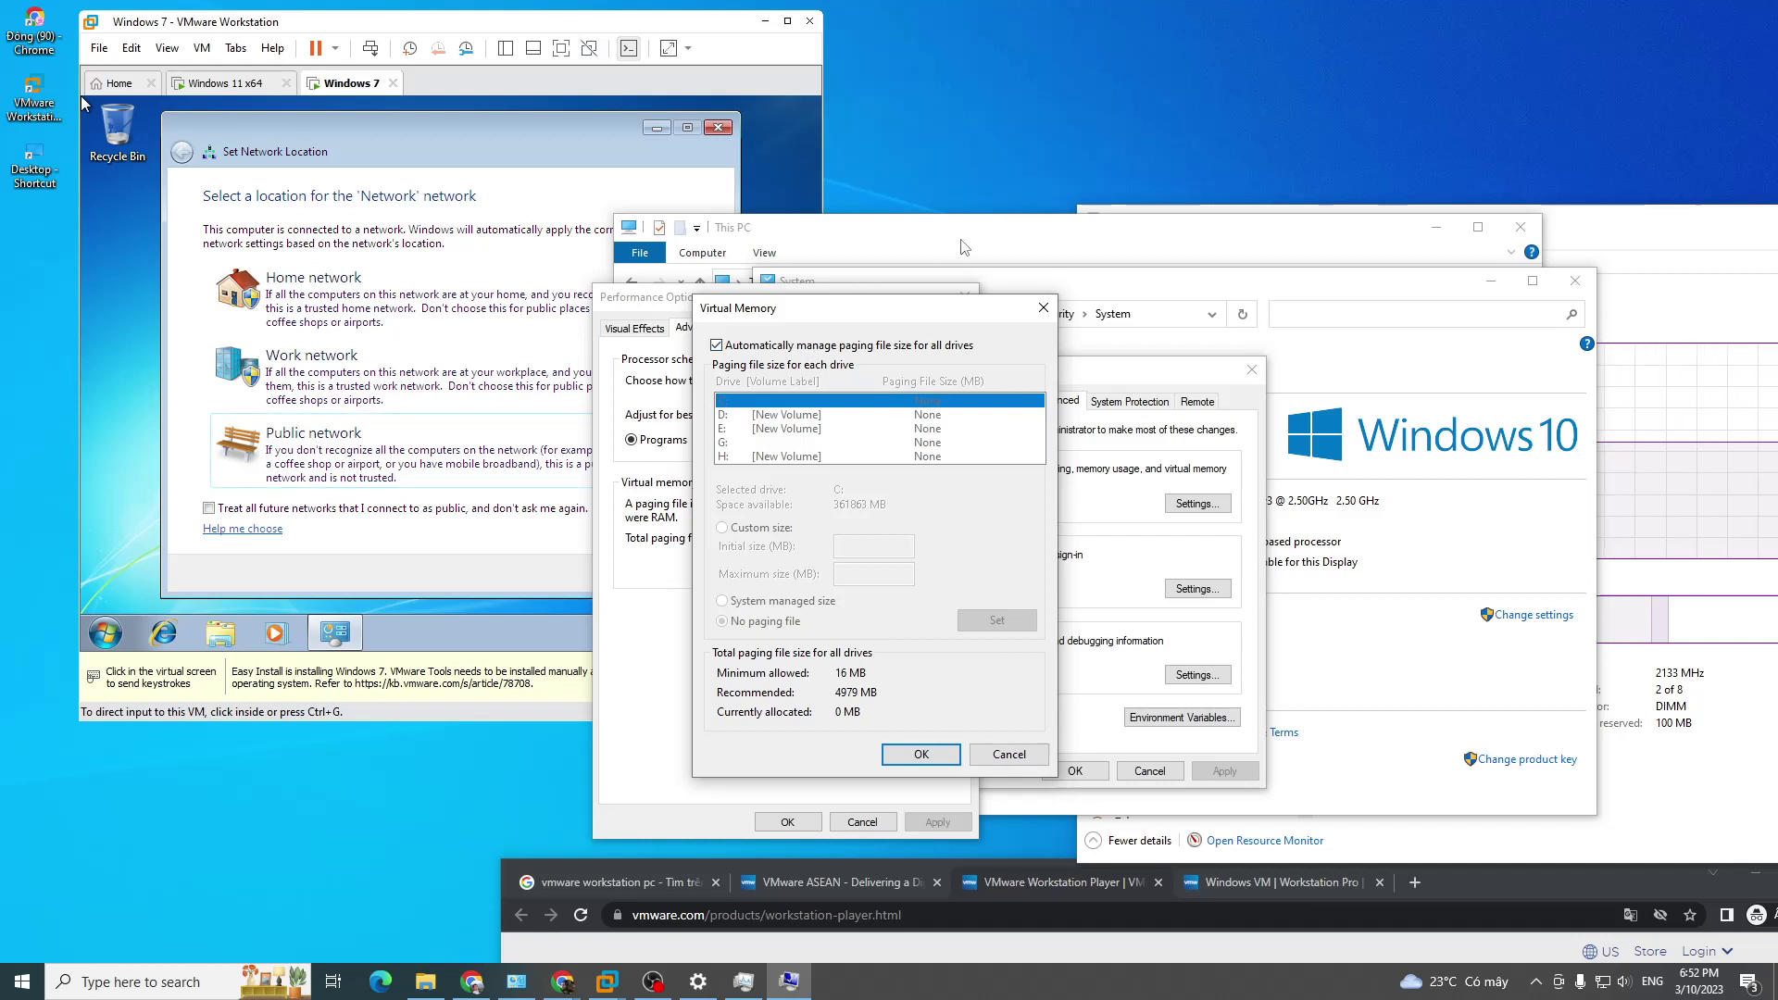
left_click(760, 346)
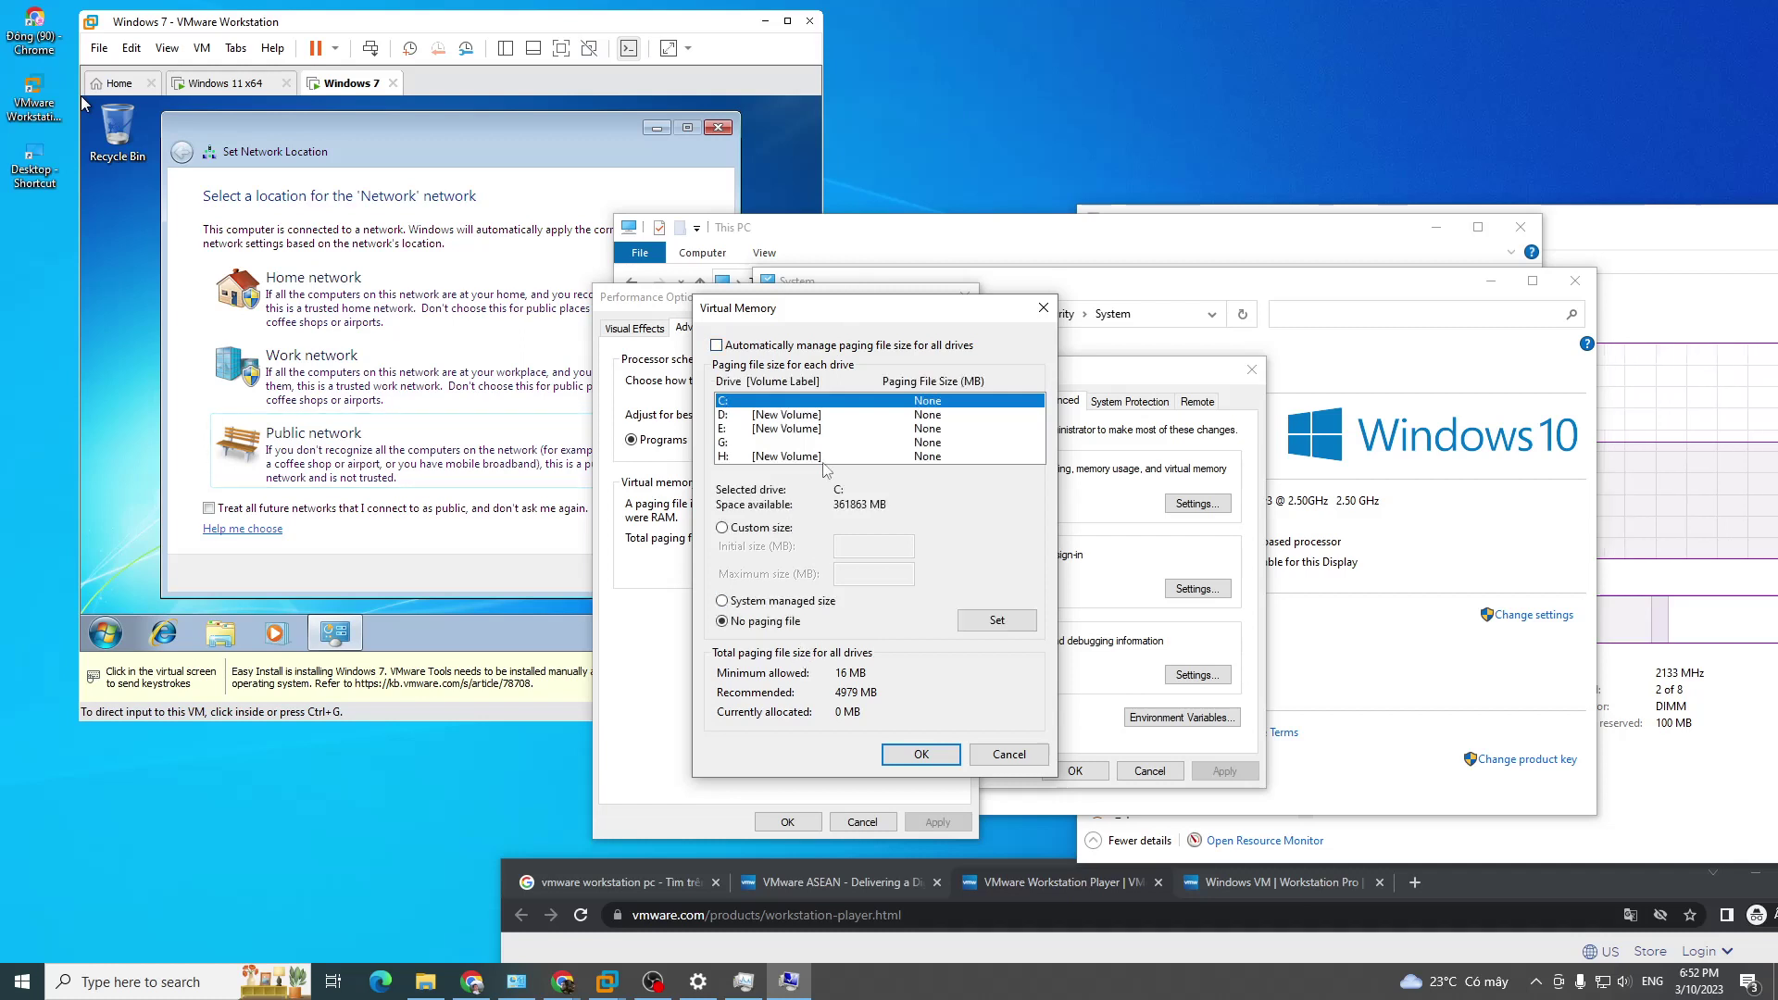
left_click(785, 344)
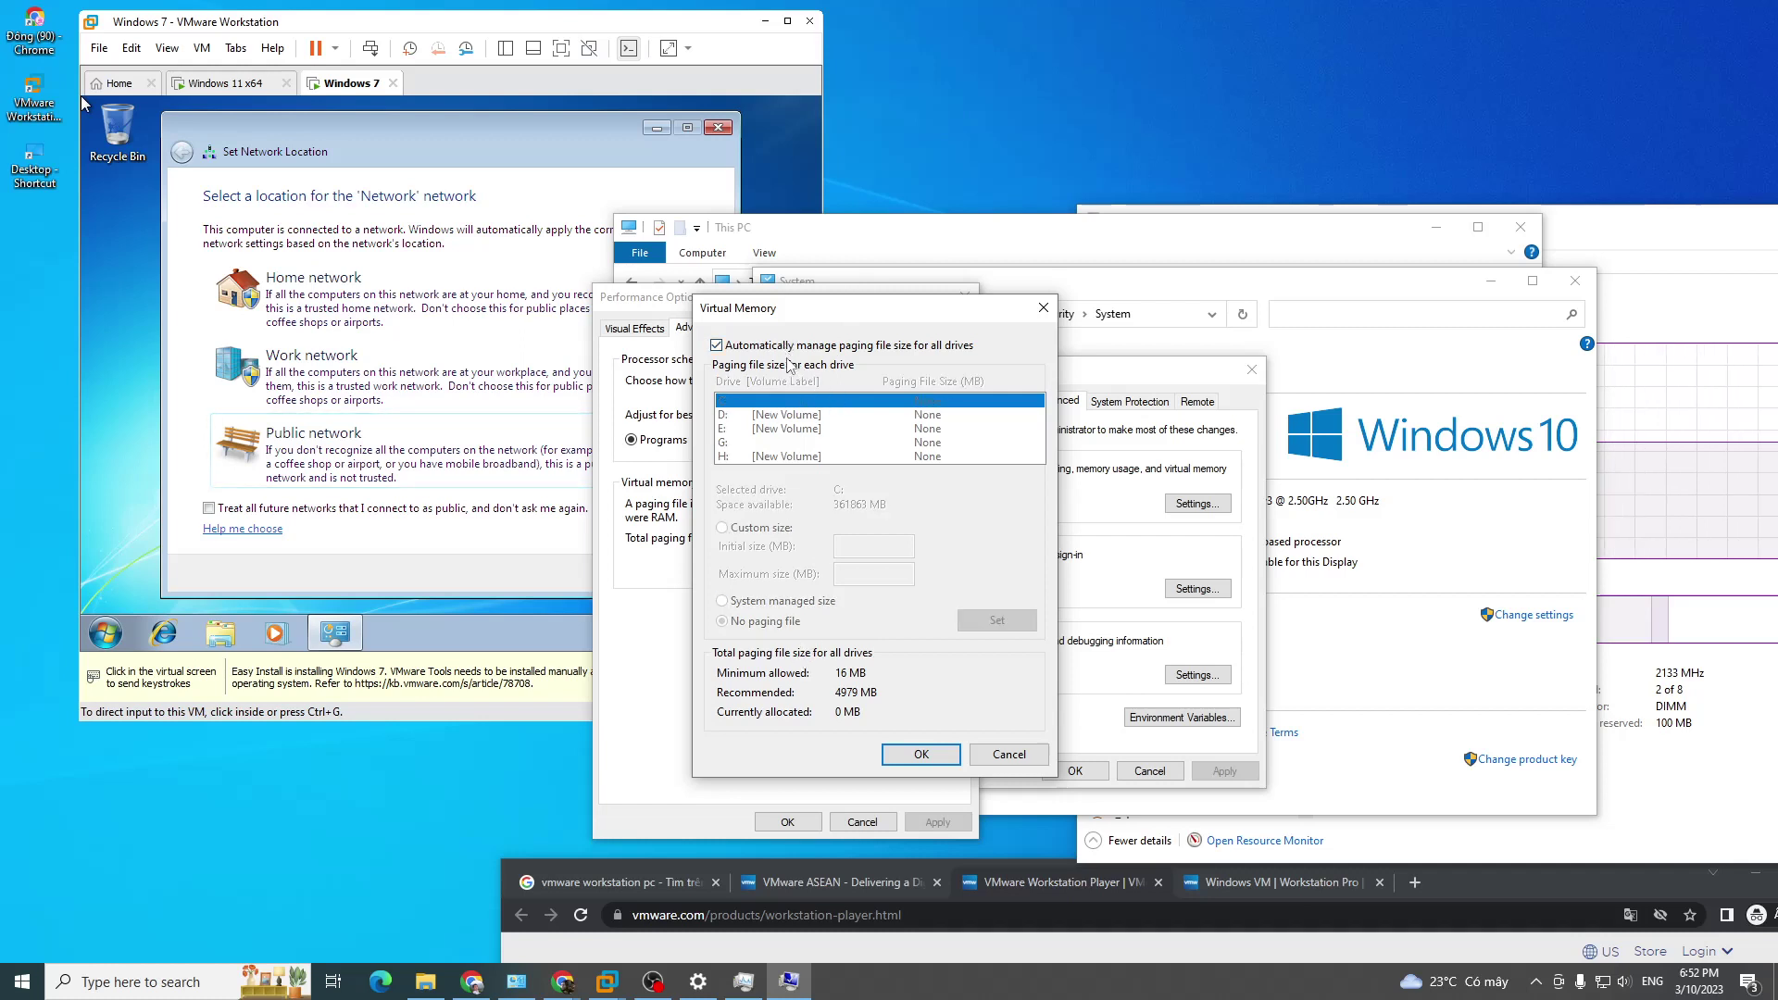
left_click(788, 346)
left_click(787, 347)
left_click(787, 346)
left_click(787, 347)
left_click(787, 347)
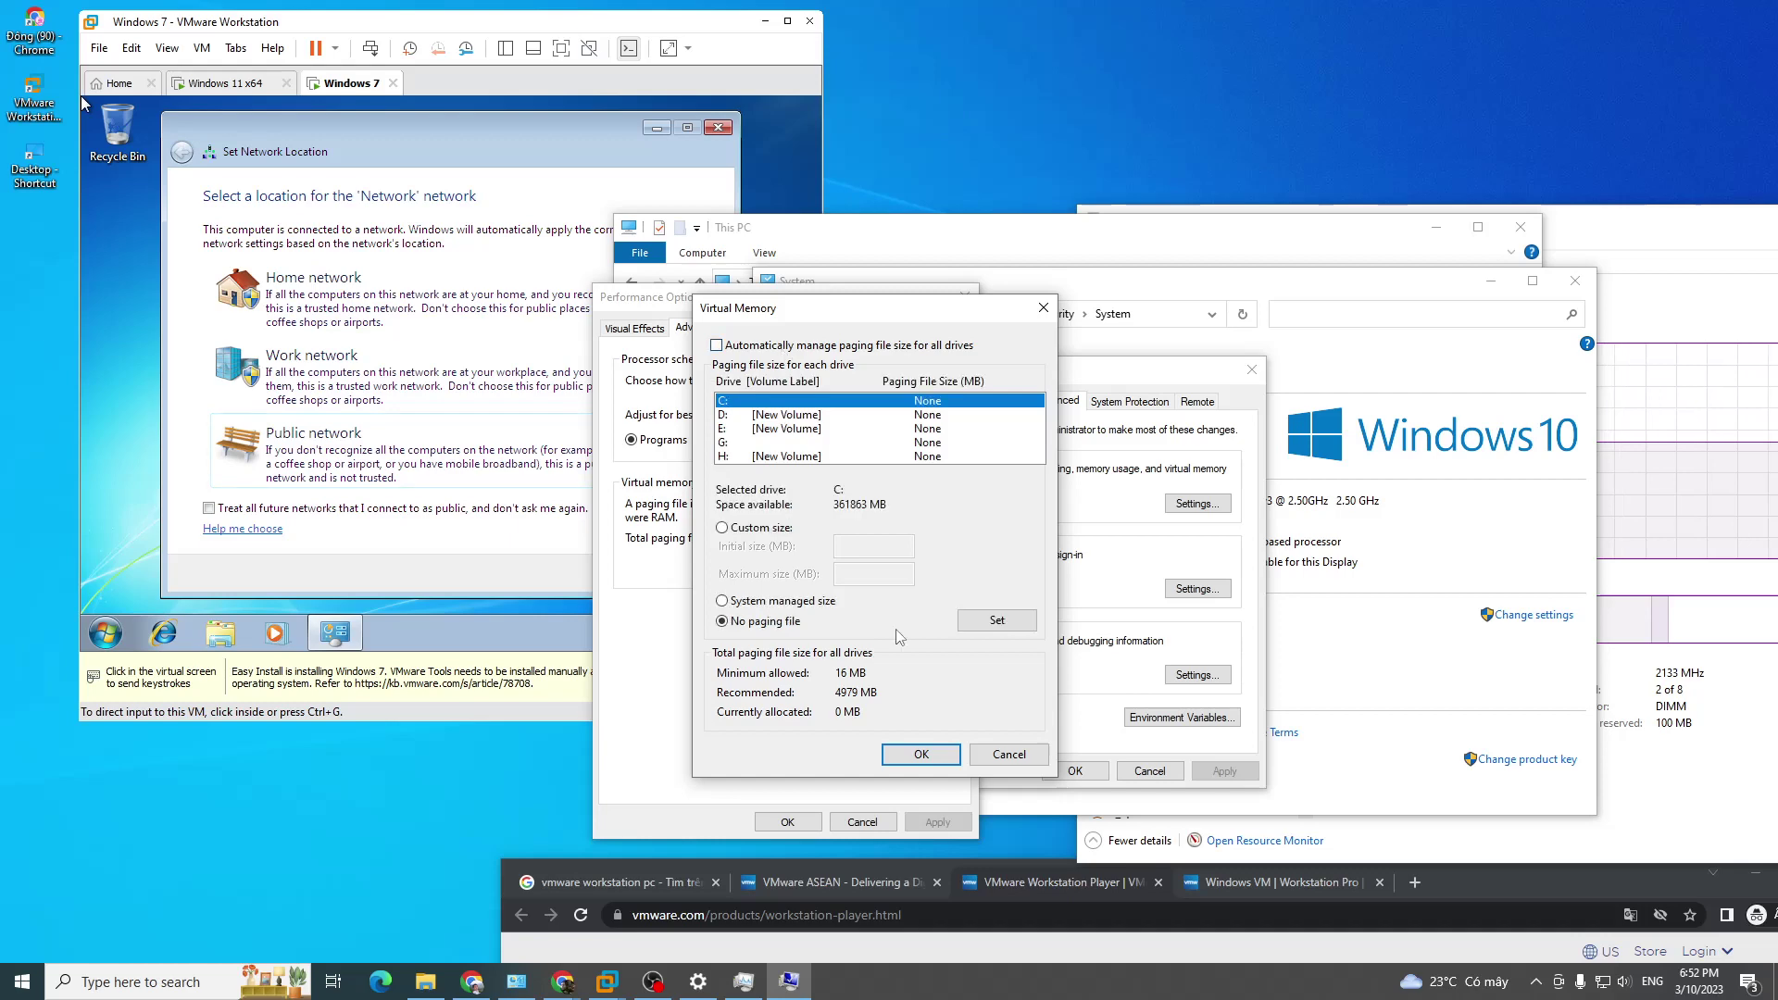
Step: Cancel the Virtual Memory, Performance Options and System Properties dialogs and close the System and This PC windows
left_click(1009, 755)
left_click(862, 822)
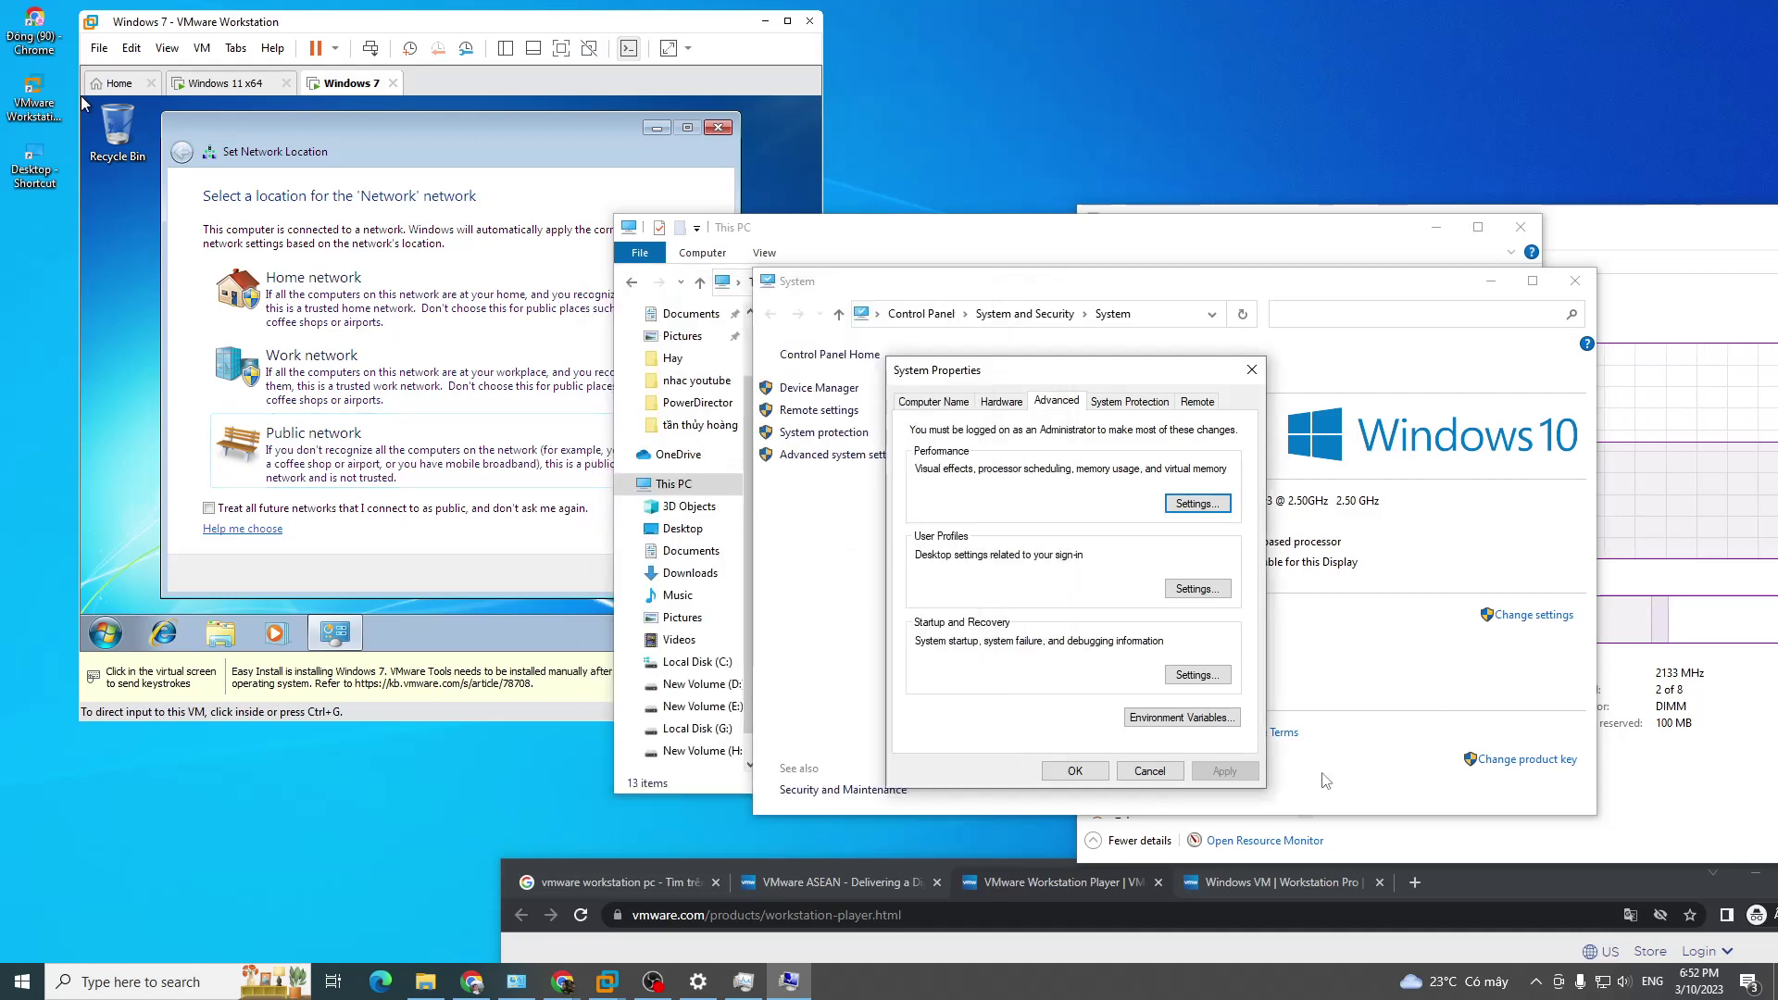
left_click(1148, 771)
left_click(1575, 282)
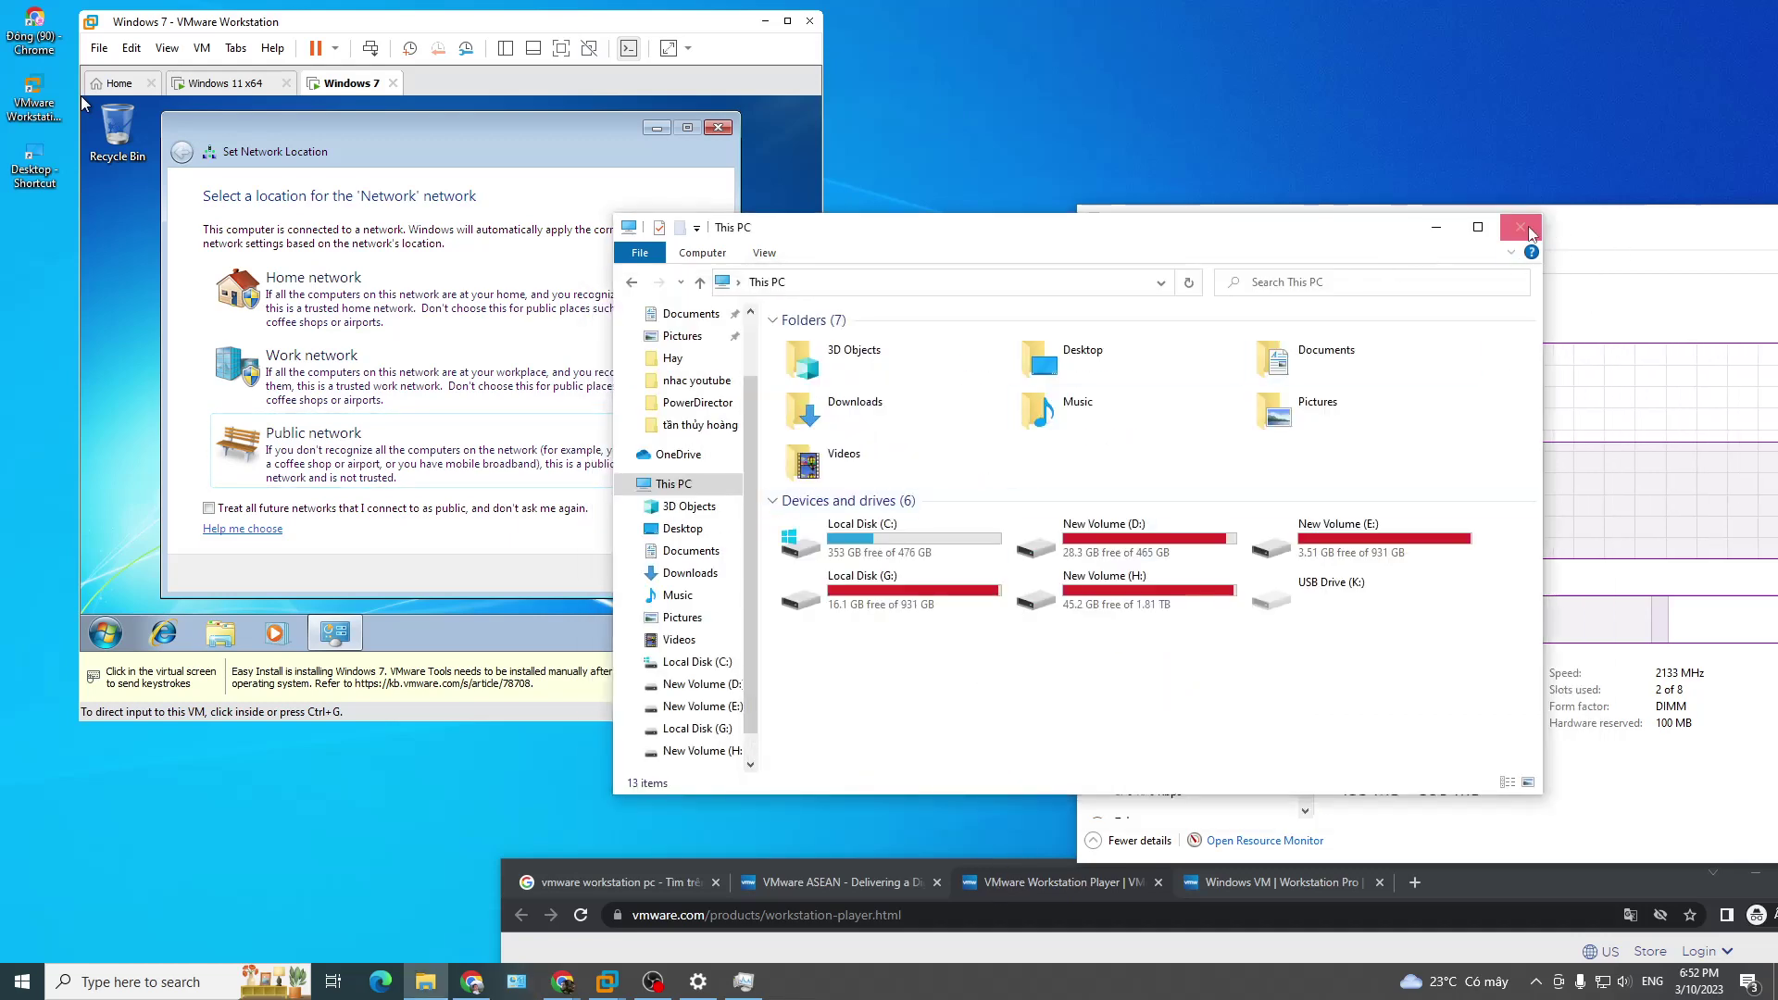
left_click(1521, 228)
Step: Dismiss the Set Network Location prompt in the Windows 7 virtual machine and open its Start menu
left_click(696, 568)
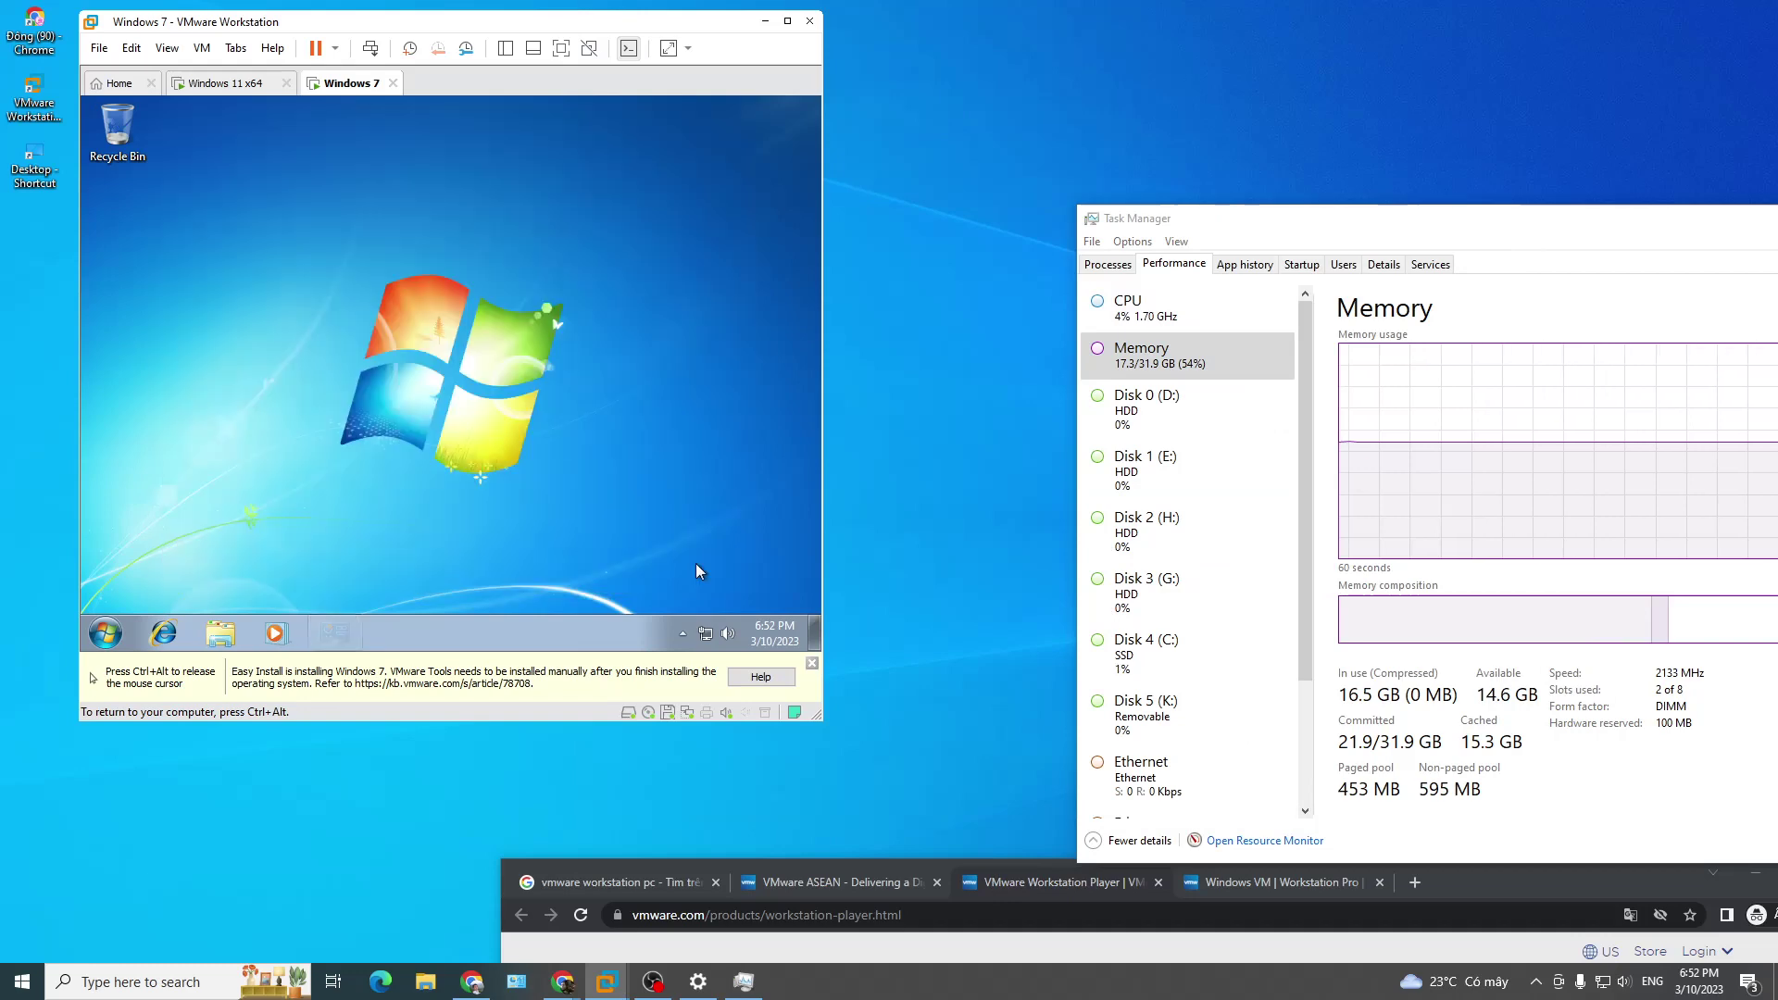
left_click(81, 619)
Step: Load Booking.com in Microsoft Edge on the Windows 11 virtual machine while checking the host's processes in Task Manager
left_click(1130, 267)
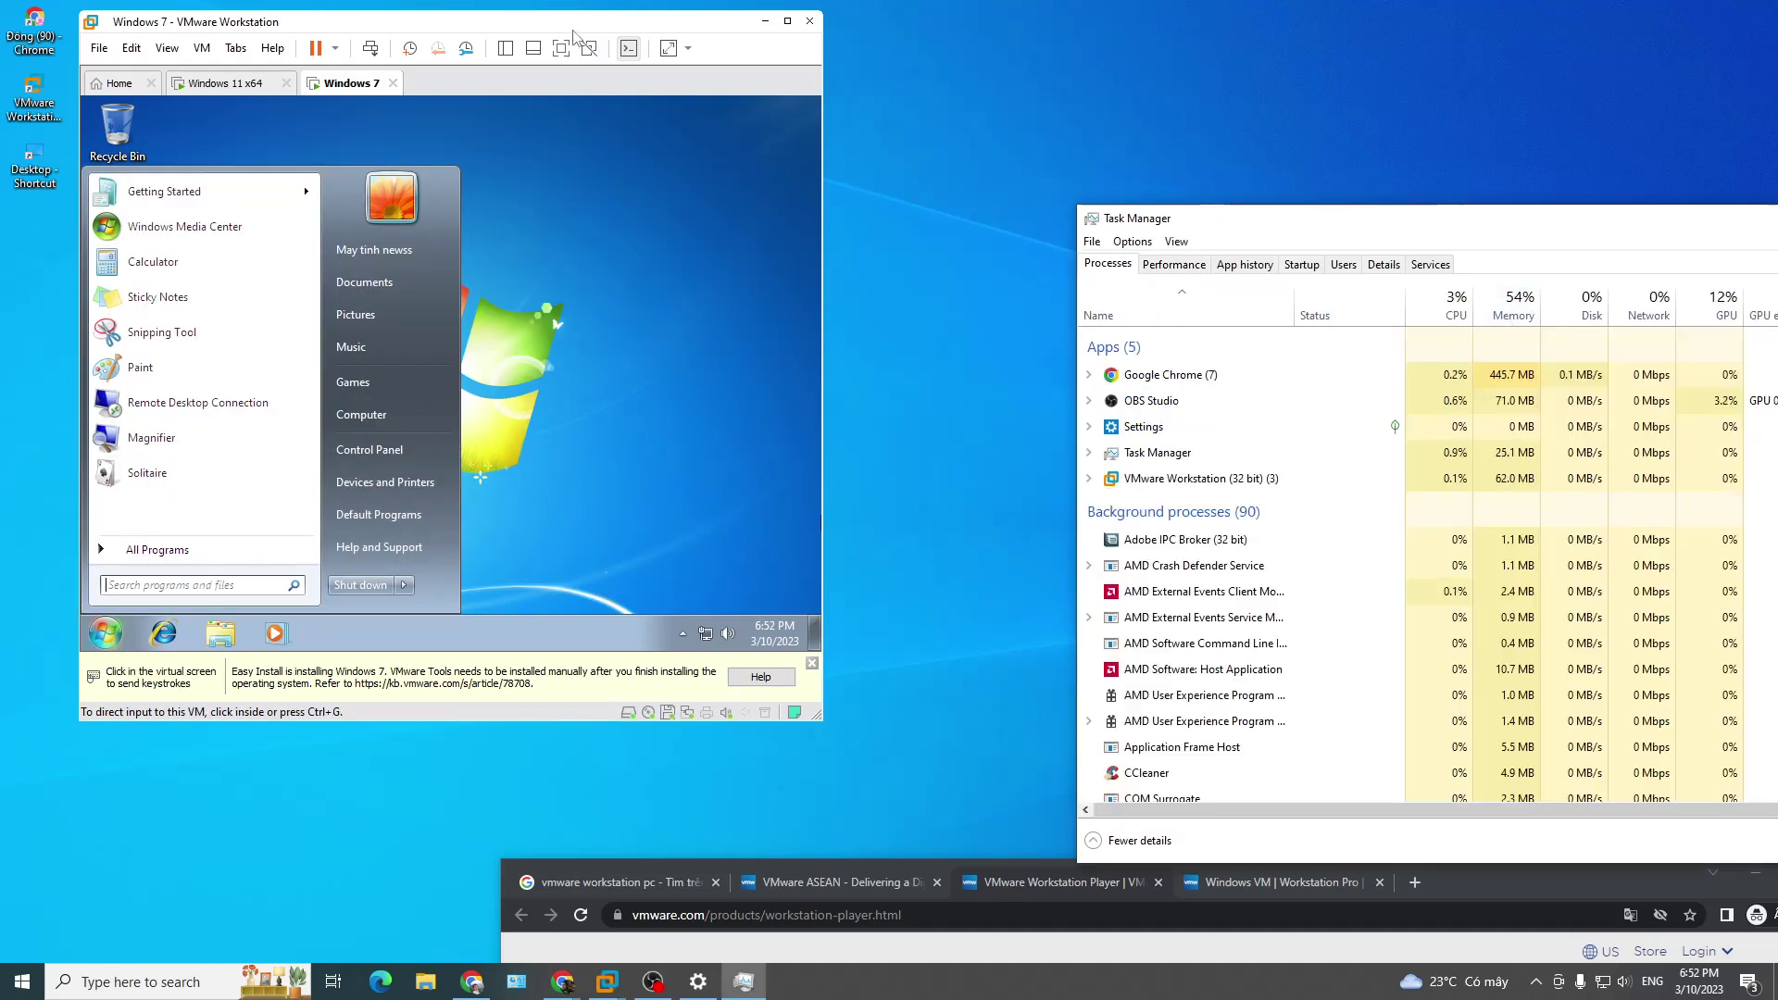
left_click(225, 82)
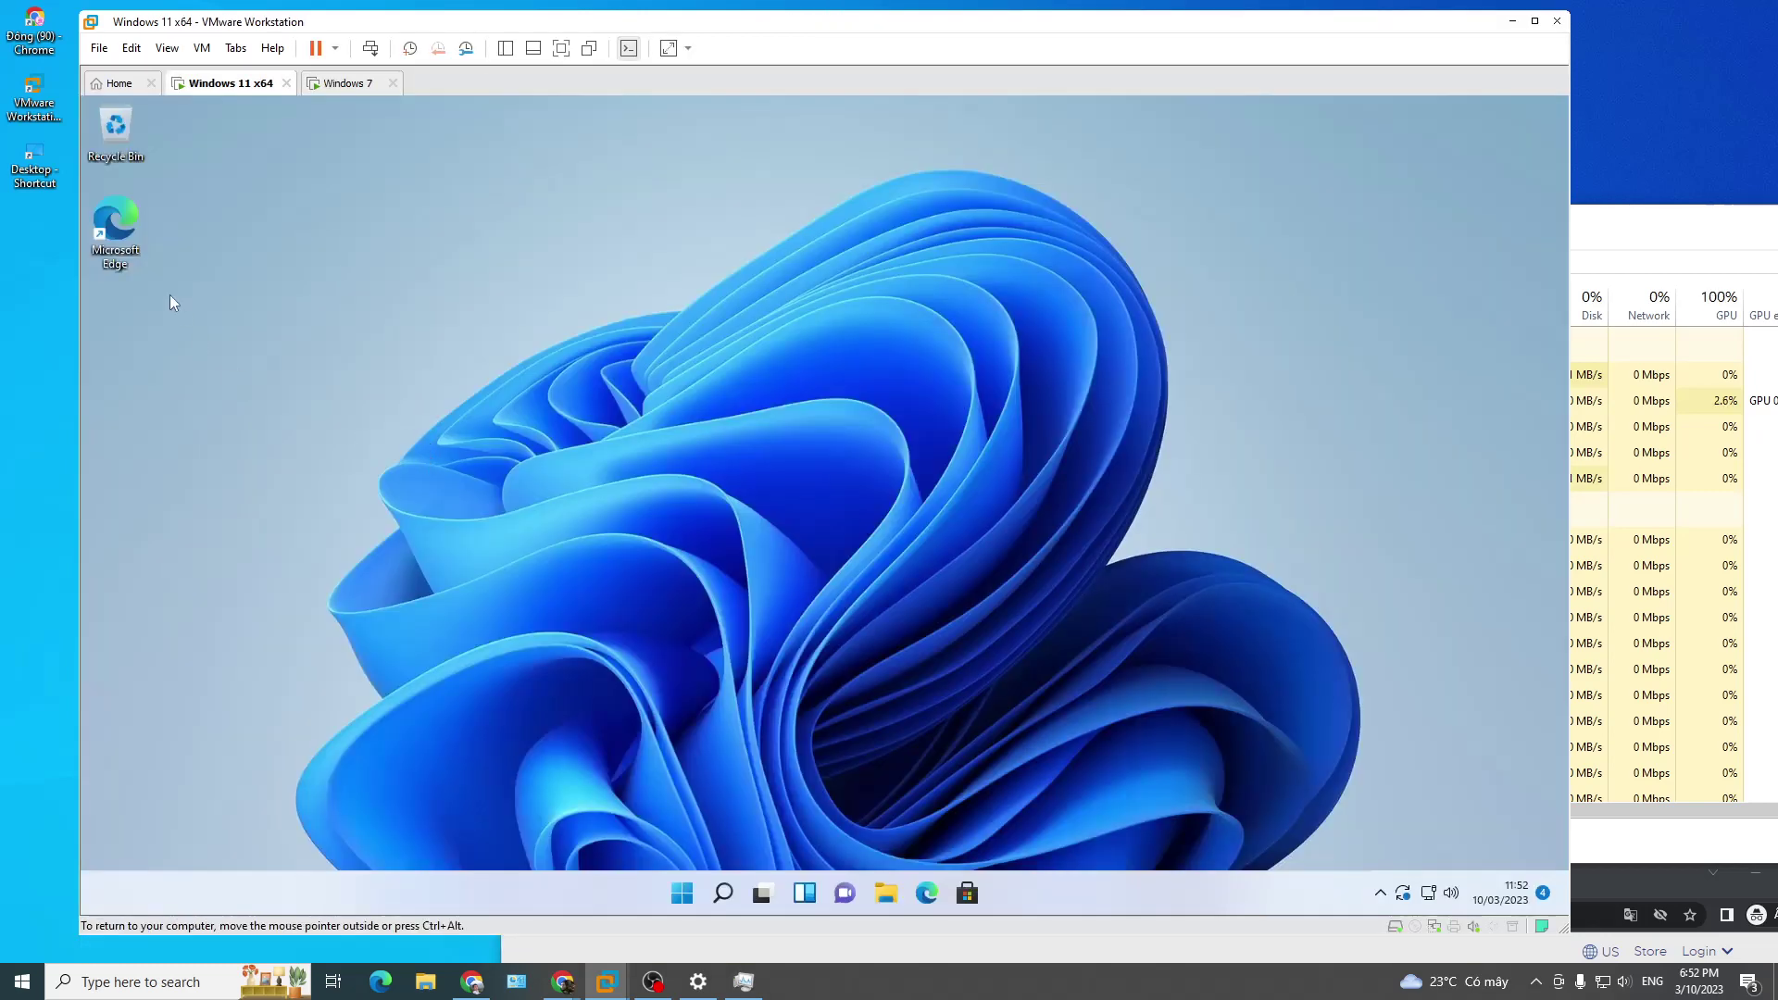
double_click(115, 227)
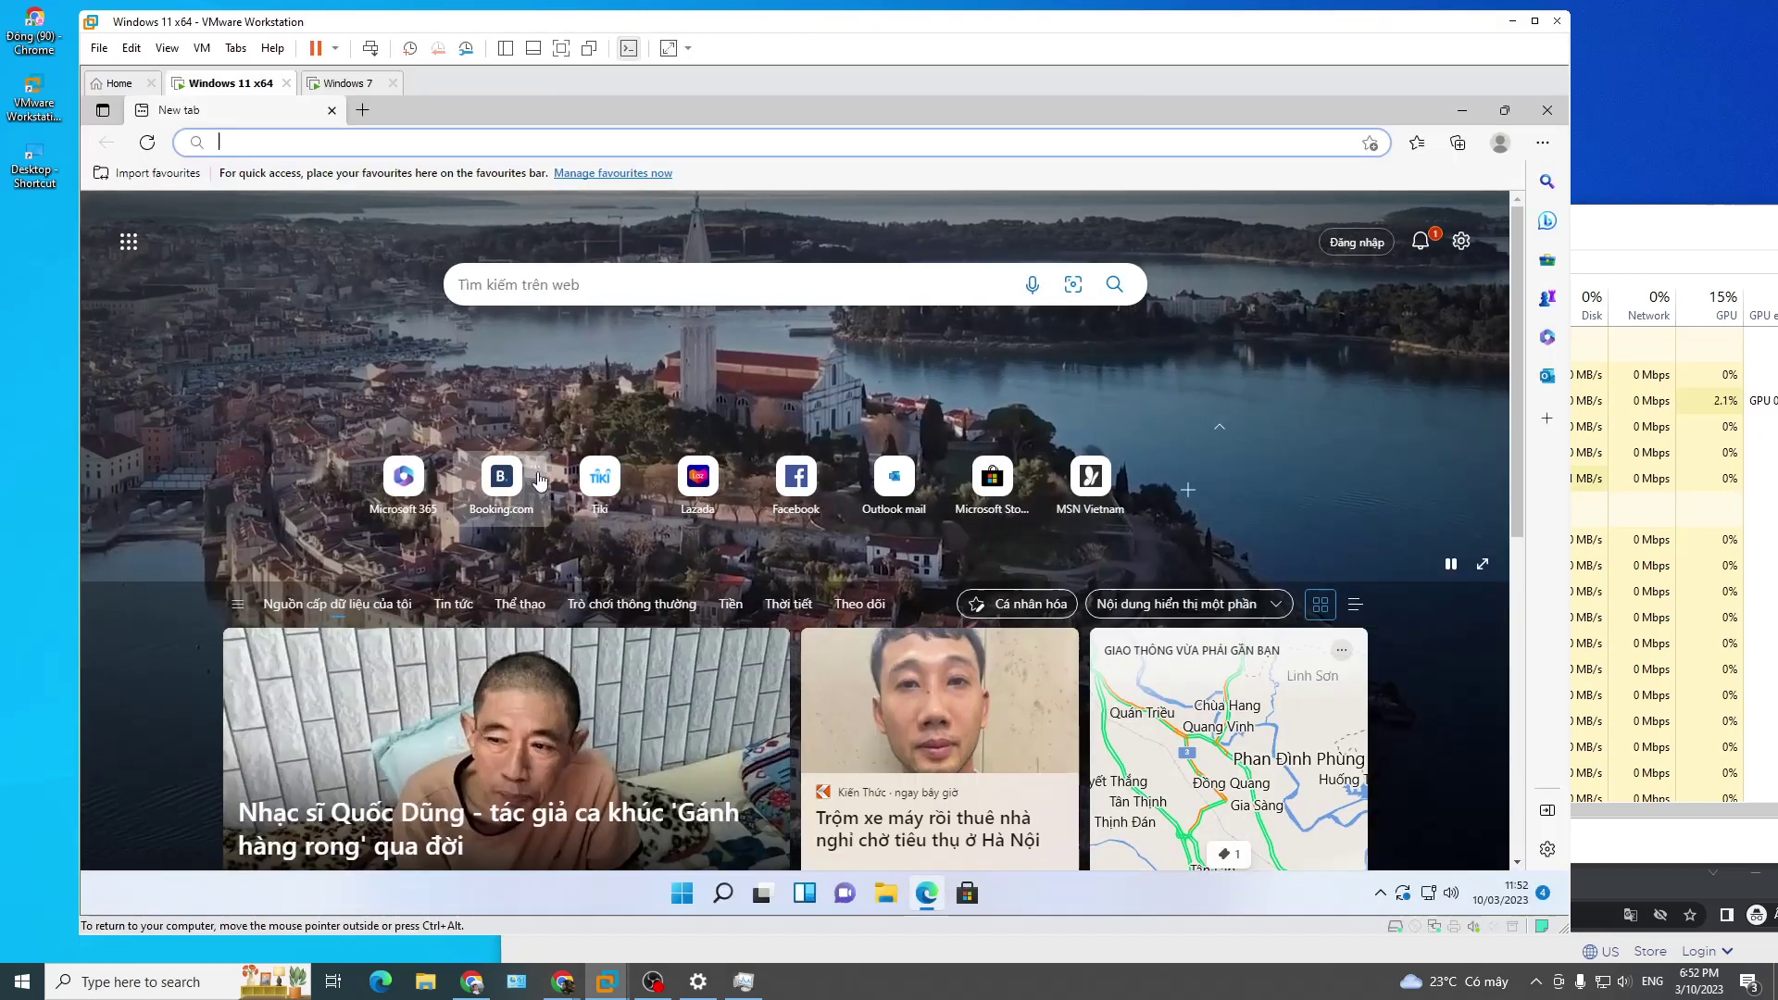
left_click(505, 491)
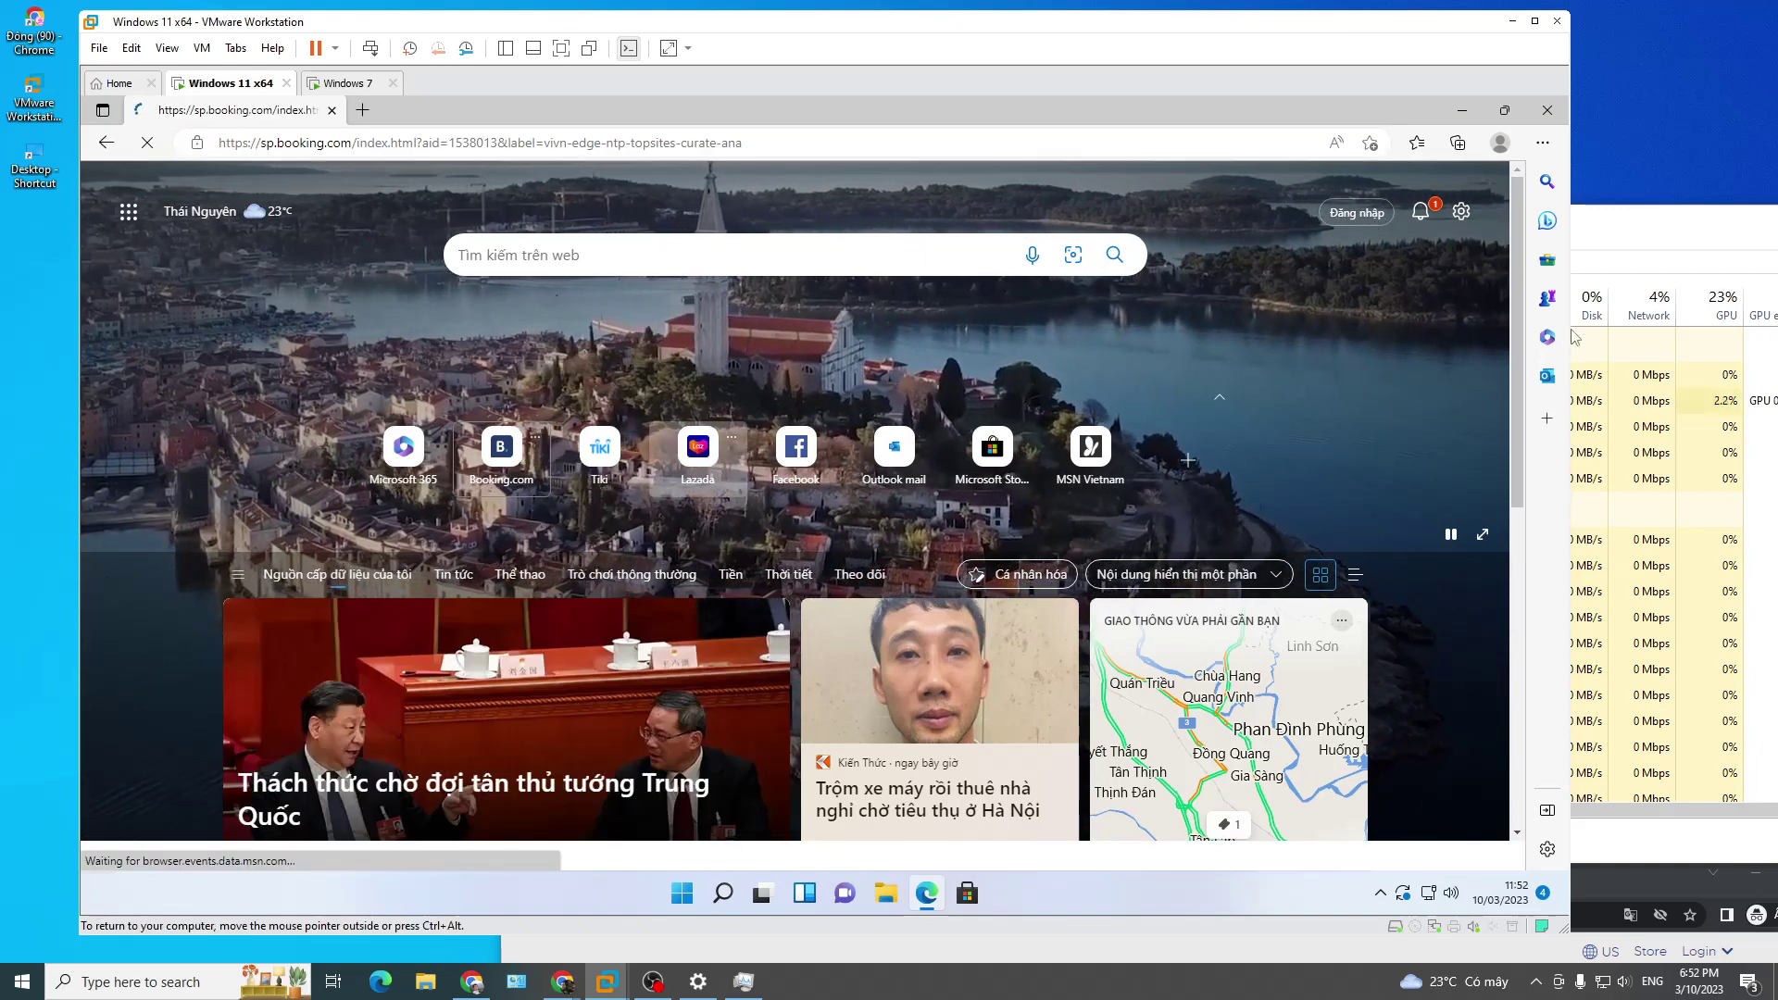
left_click(1574, 337)
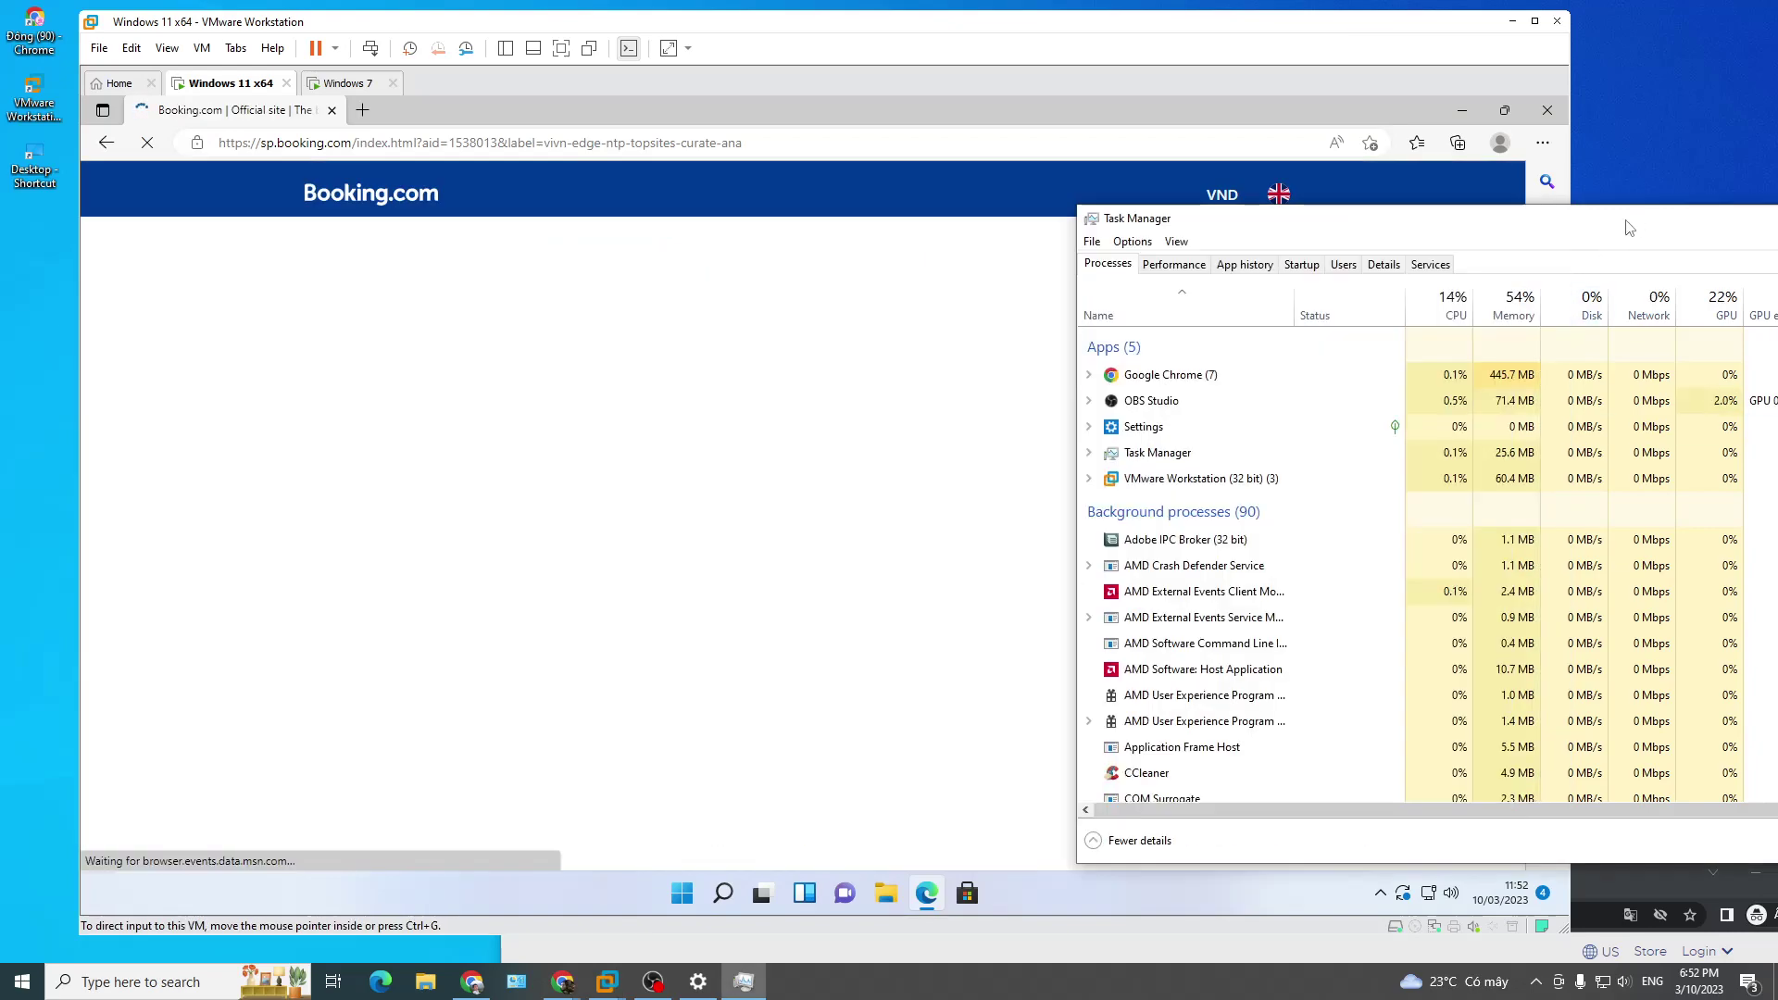
left_click(393, 660)
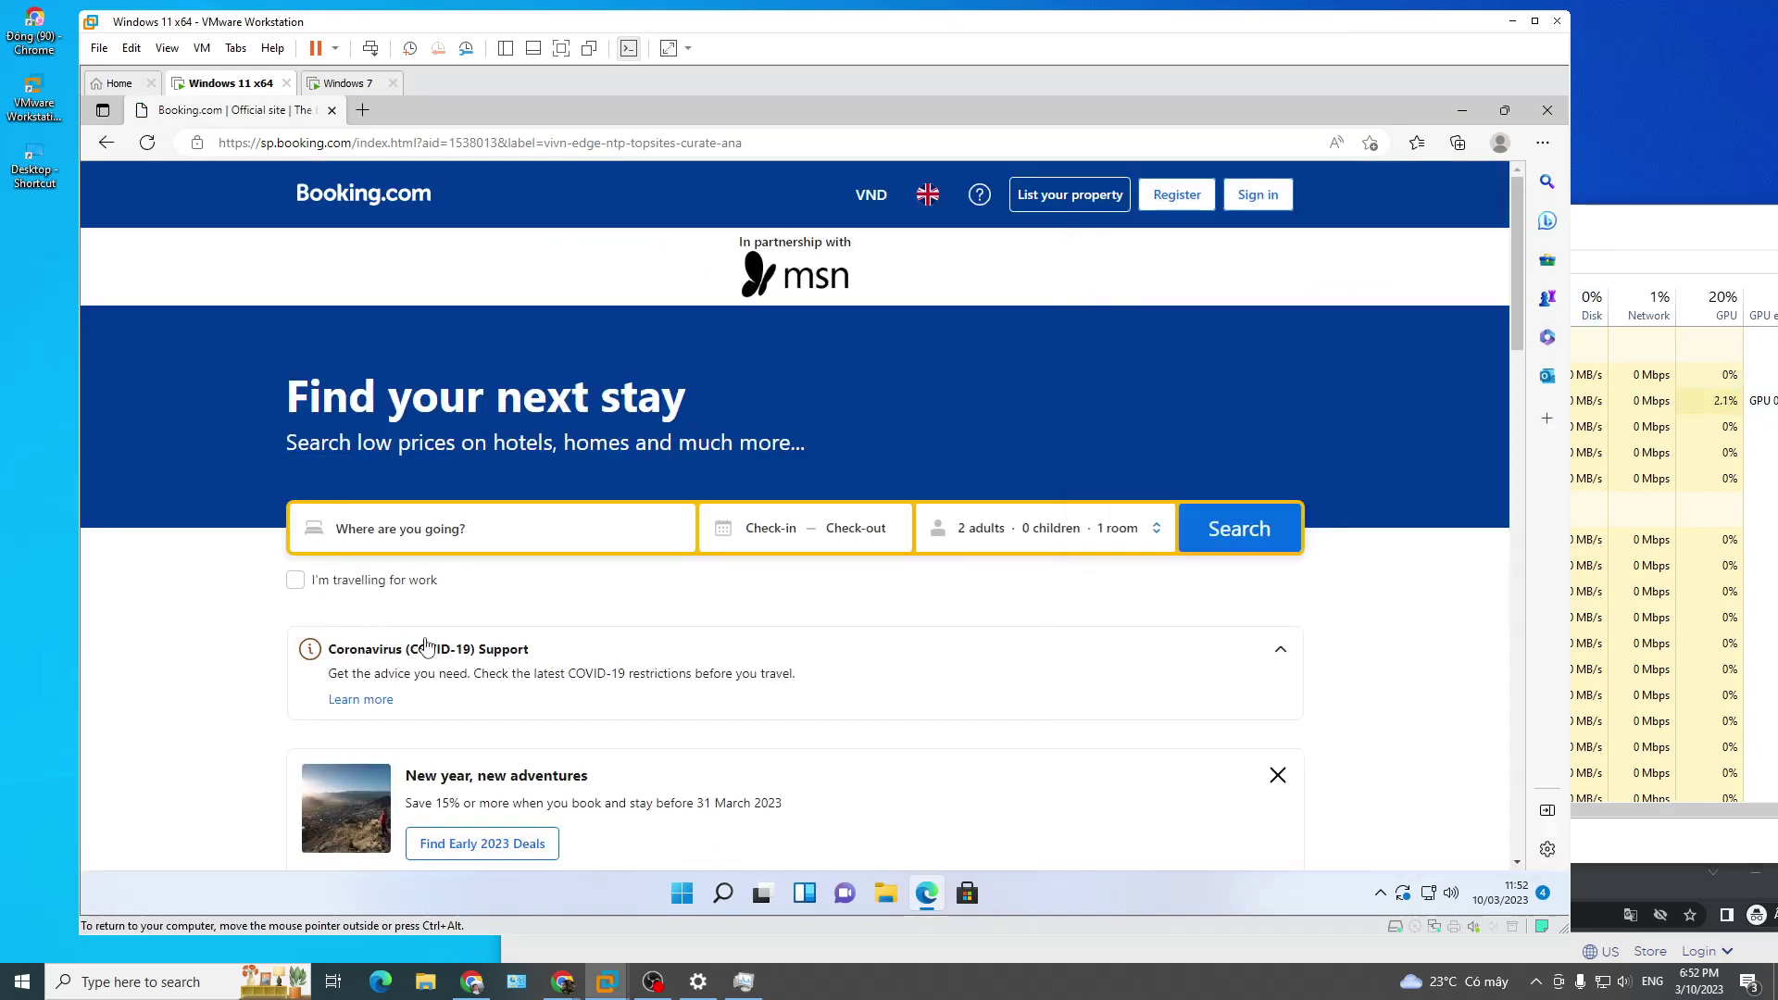
Step: Go to youtube.com in the virtual machine's Edge browser and show the host's process usage while it loads
left_click(425, 146)
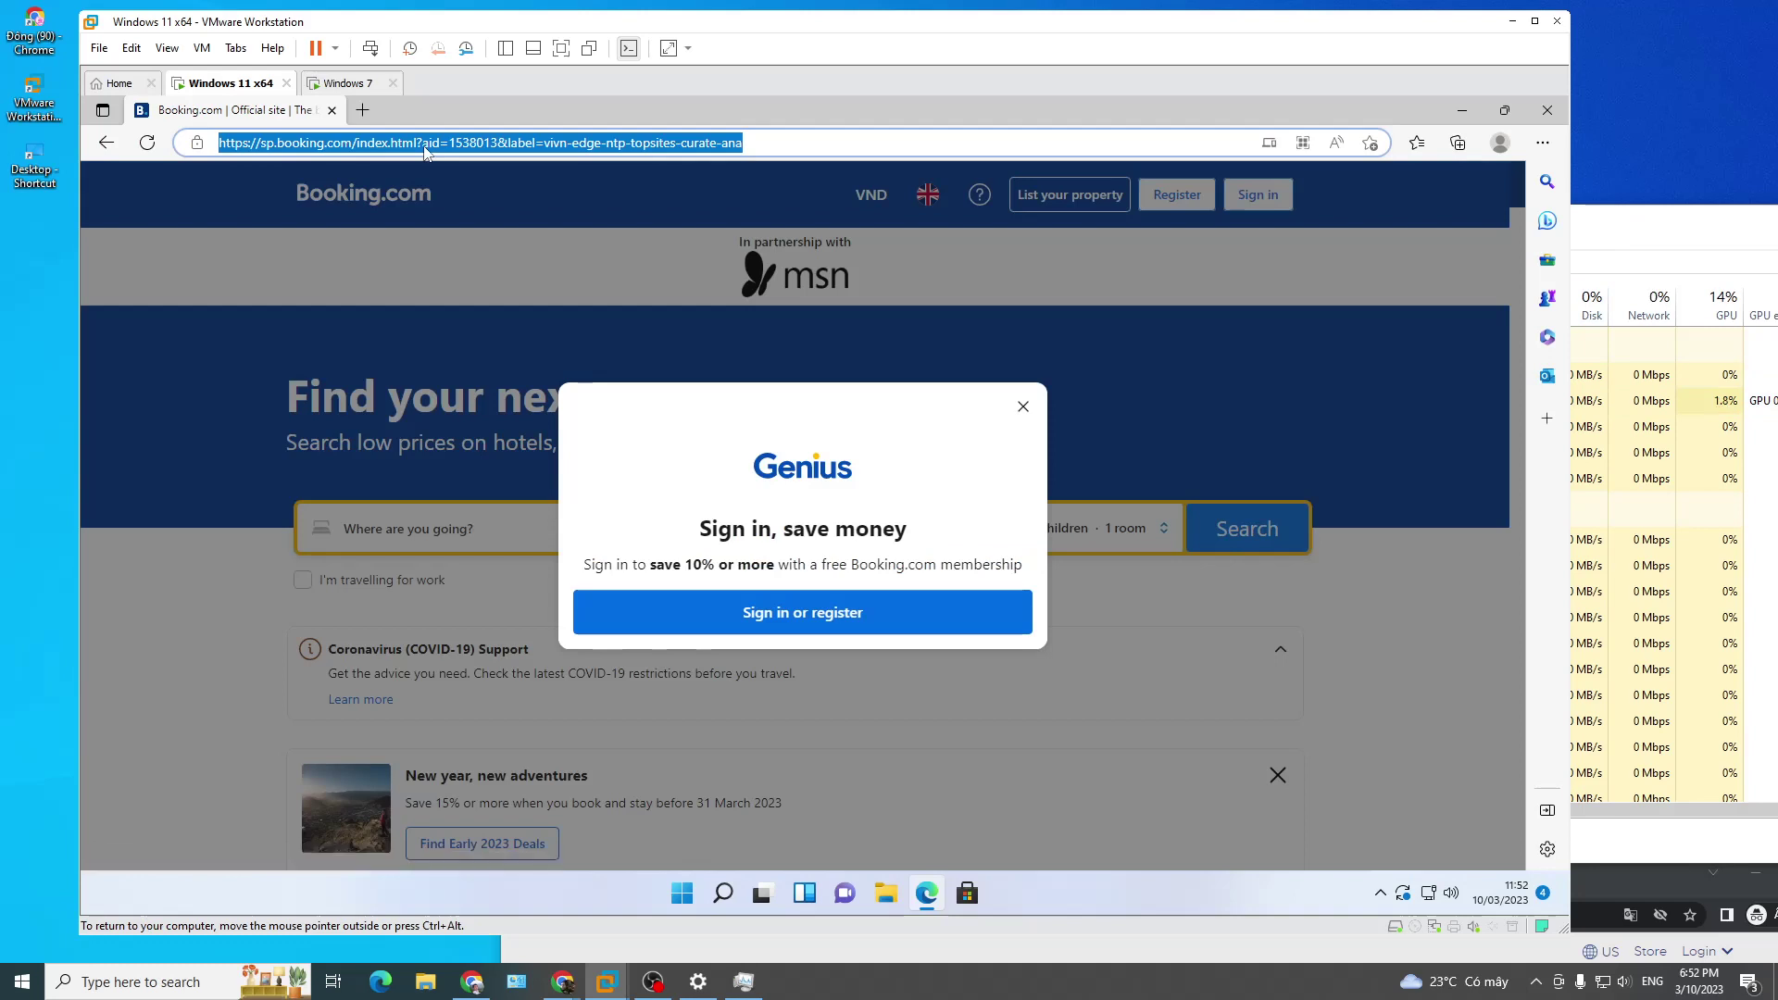
type("ypuitube")
key("BackSpace")
key("BackSpace")
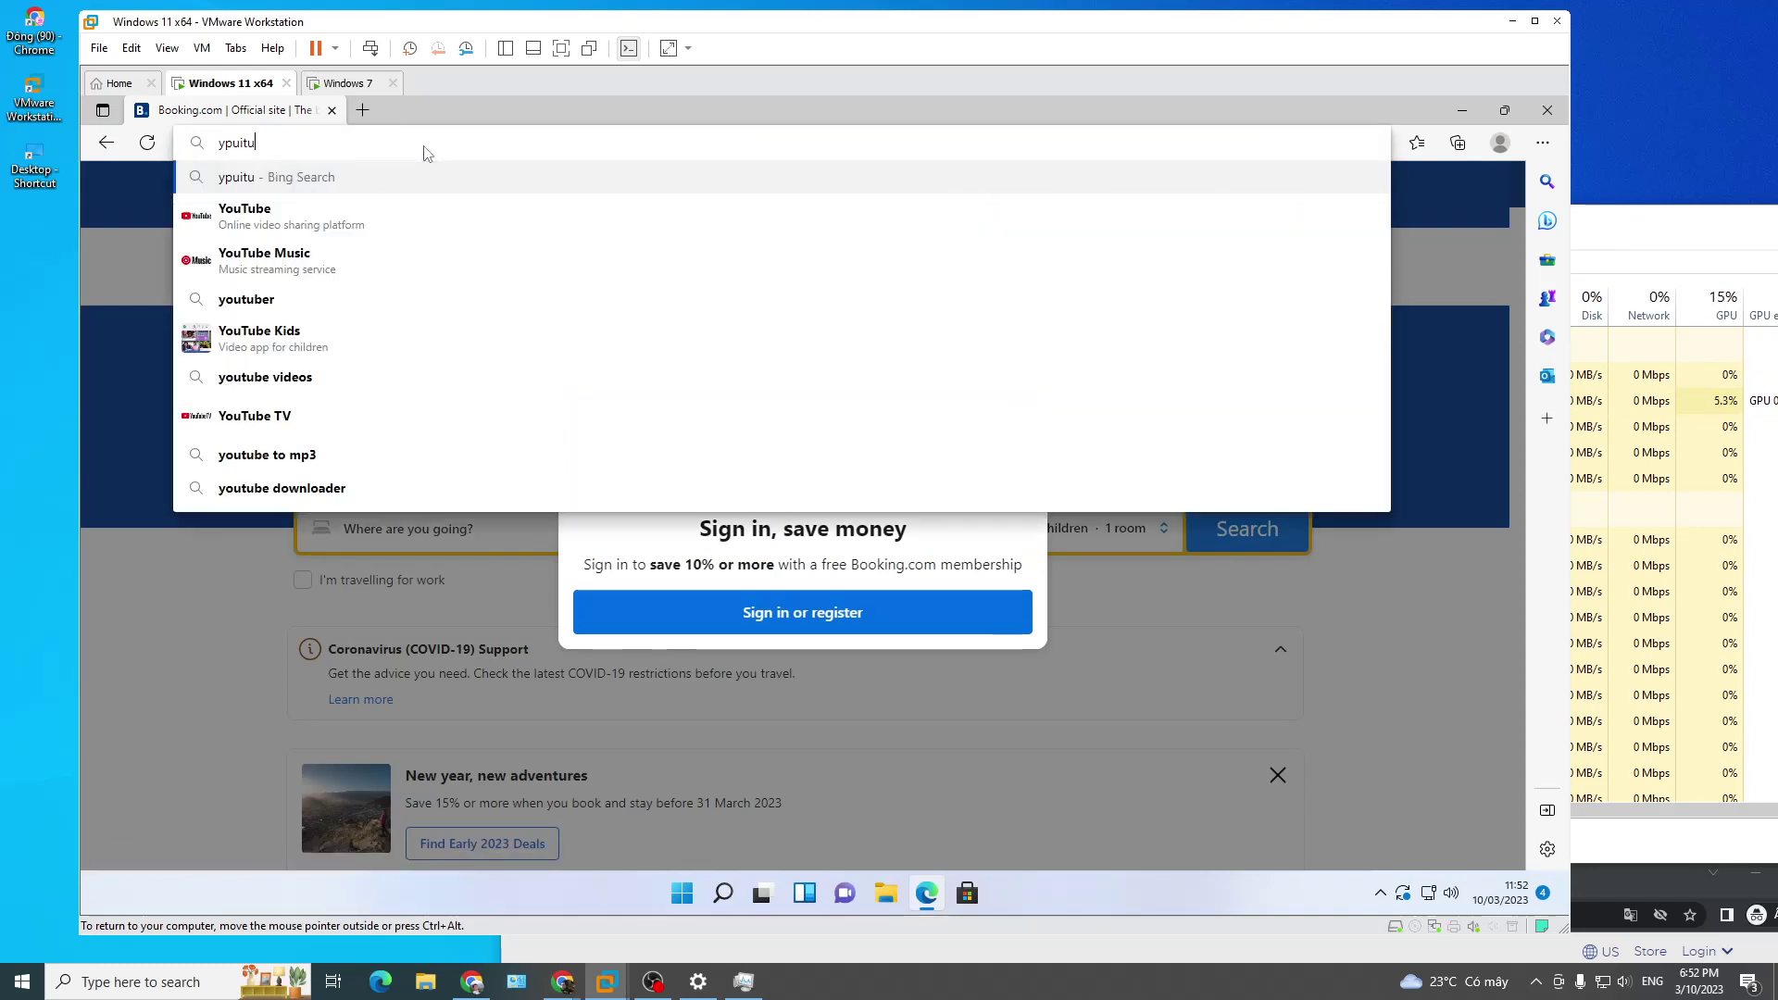
key("BackSpace")
key("BackSpace")
key("BackSpace")
key("BackSpace")
key("BackSpace")
key("BackSpace")
type("youtube")
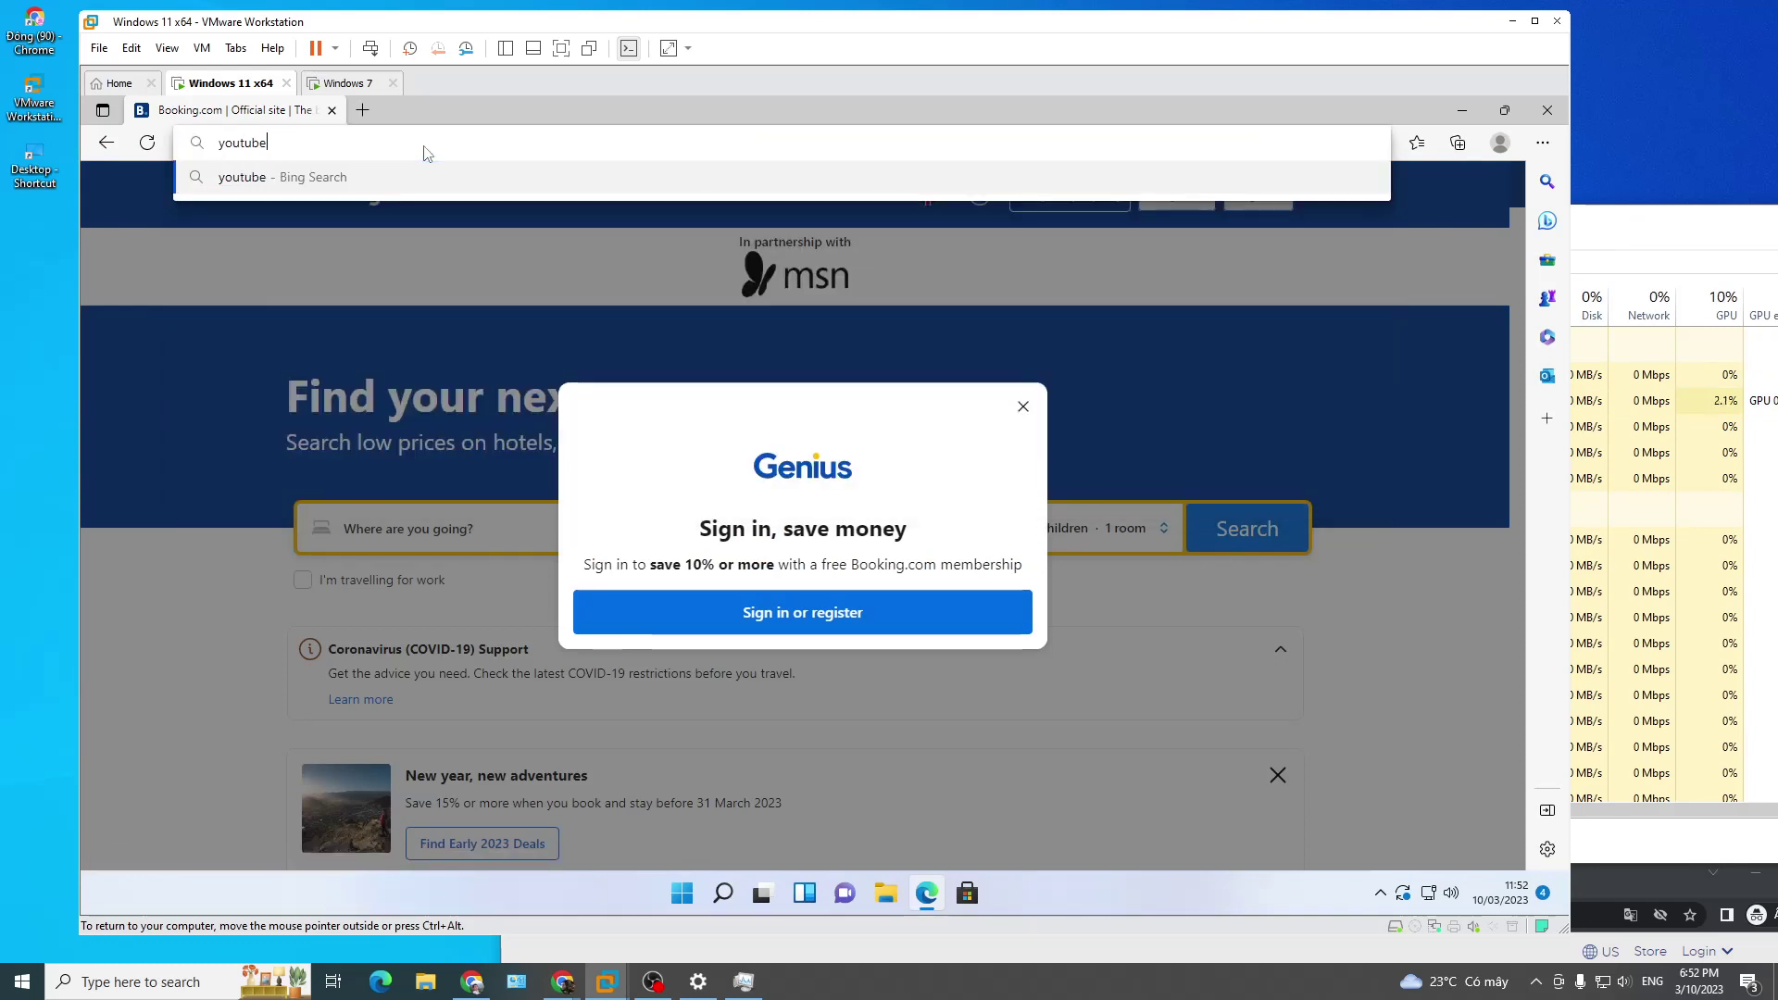
type(".com")
key("Return")
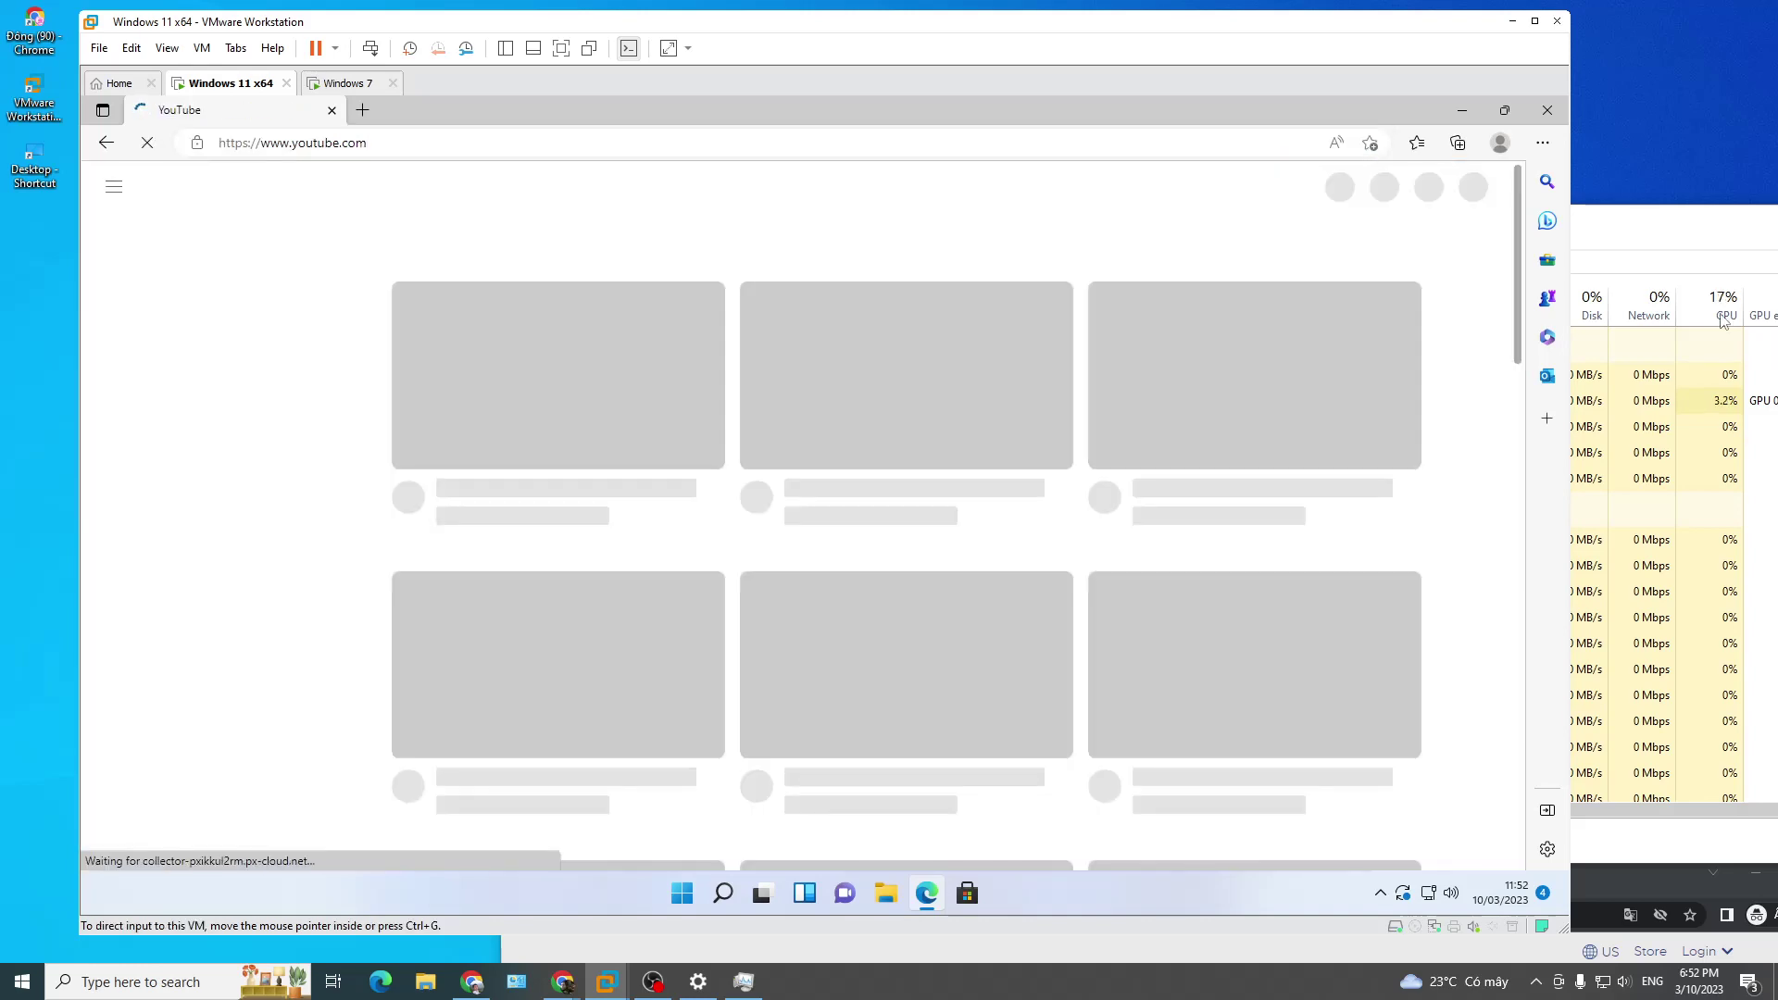
left_click(1658, 242)
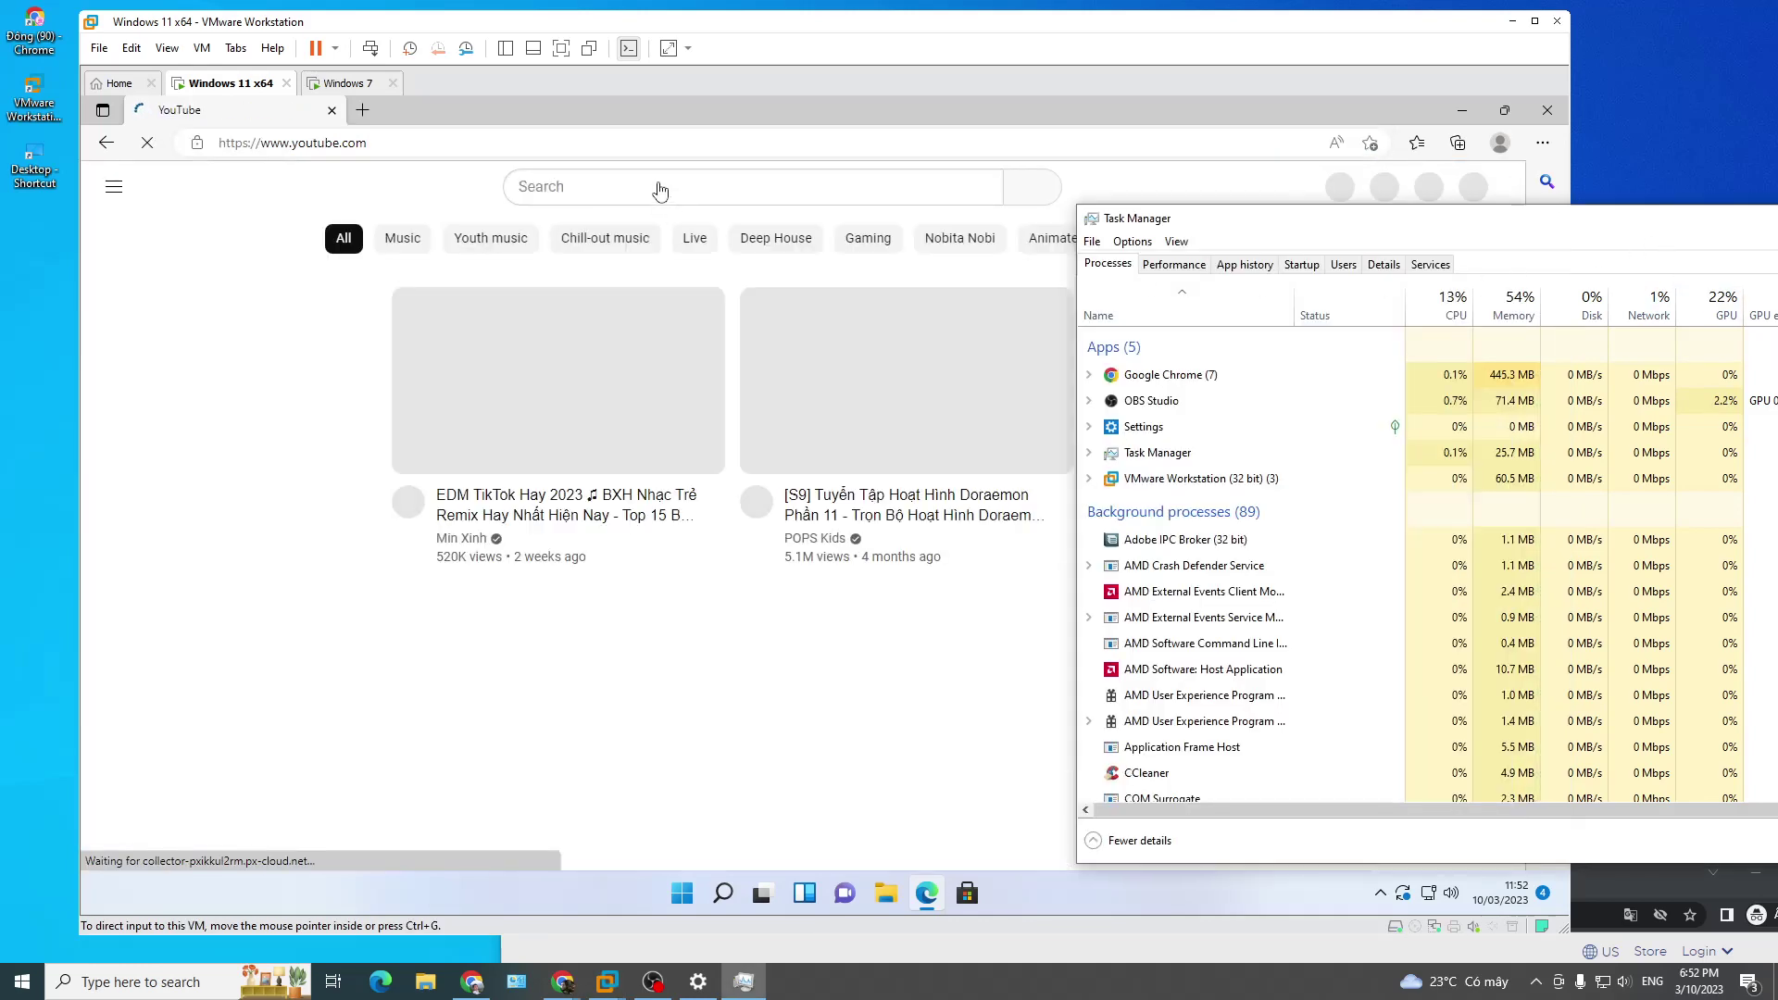
Step: Search YouTube for "videok" in the virtual machine's browser and open the "FLYING OVER CROATIA (4K UHD)" video
left_click(658, 186)
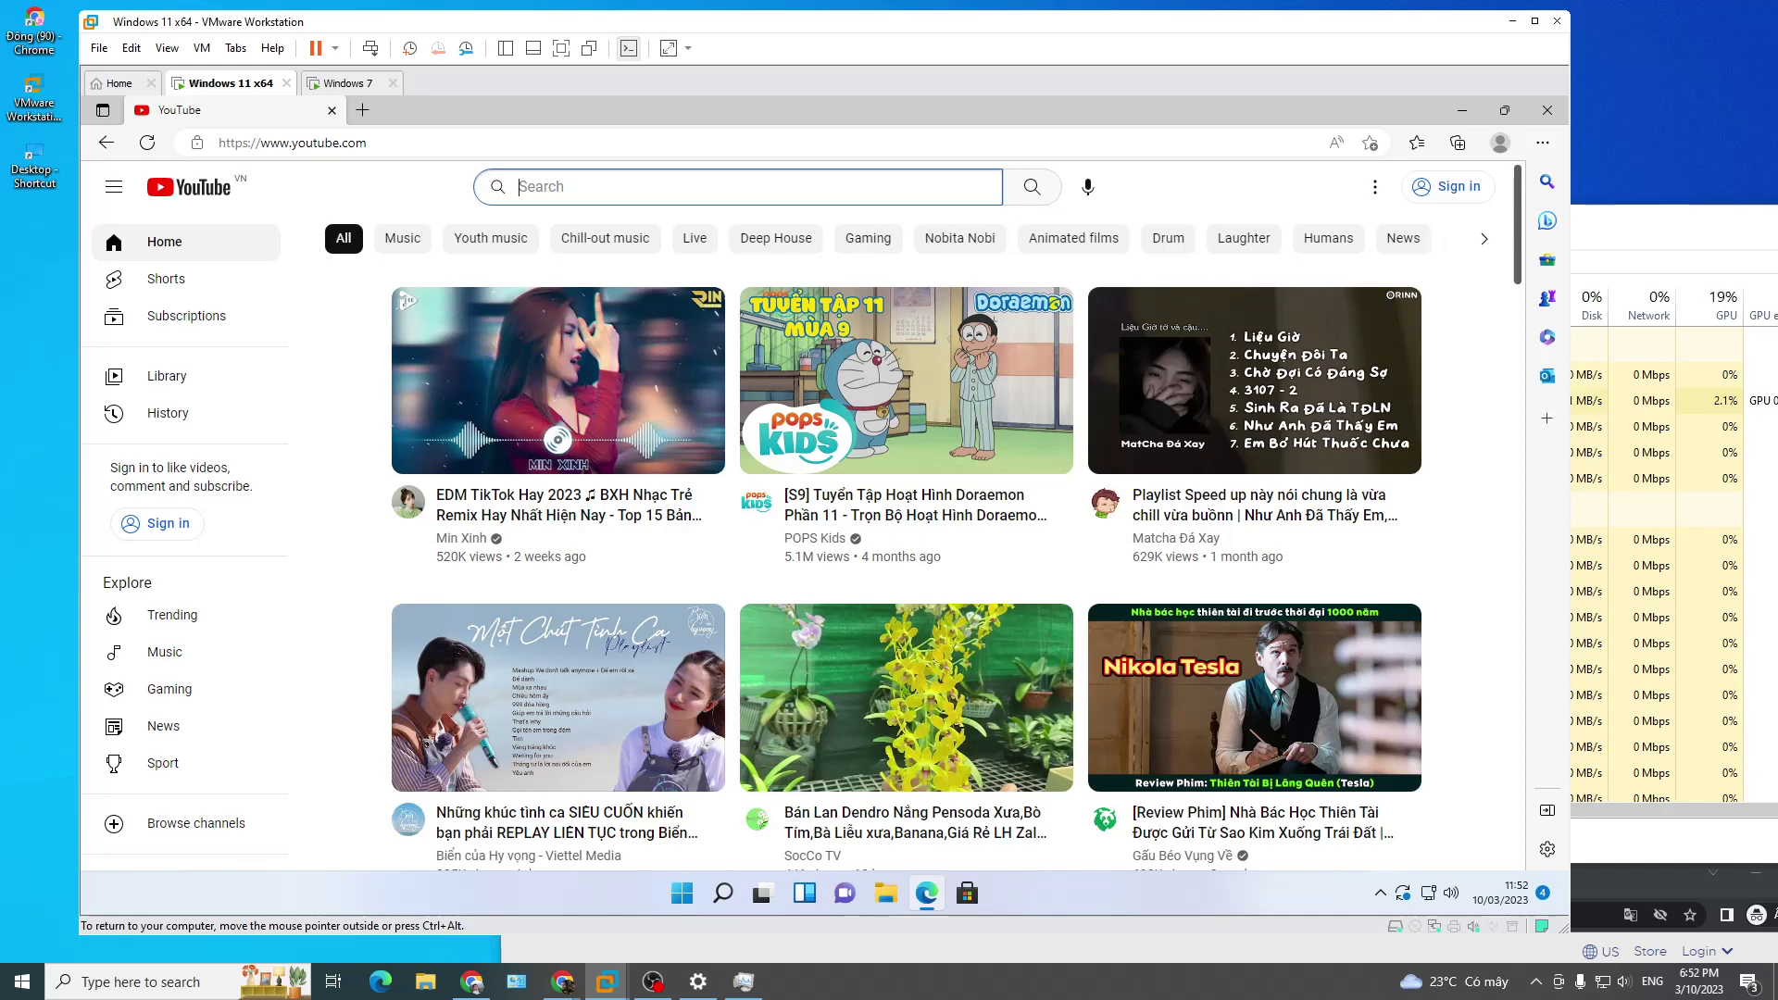
type("videok")
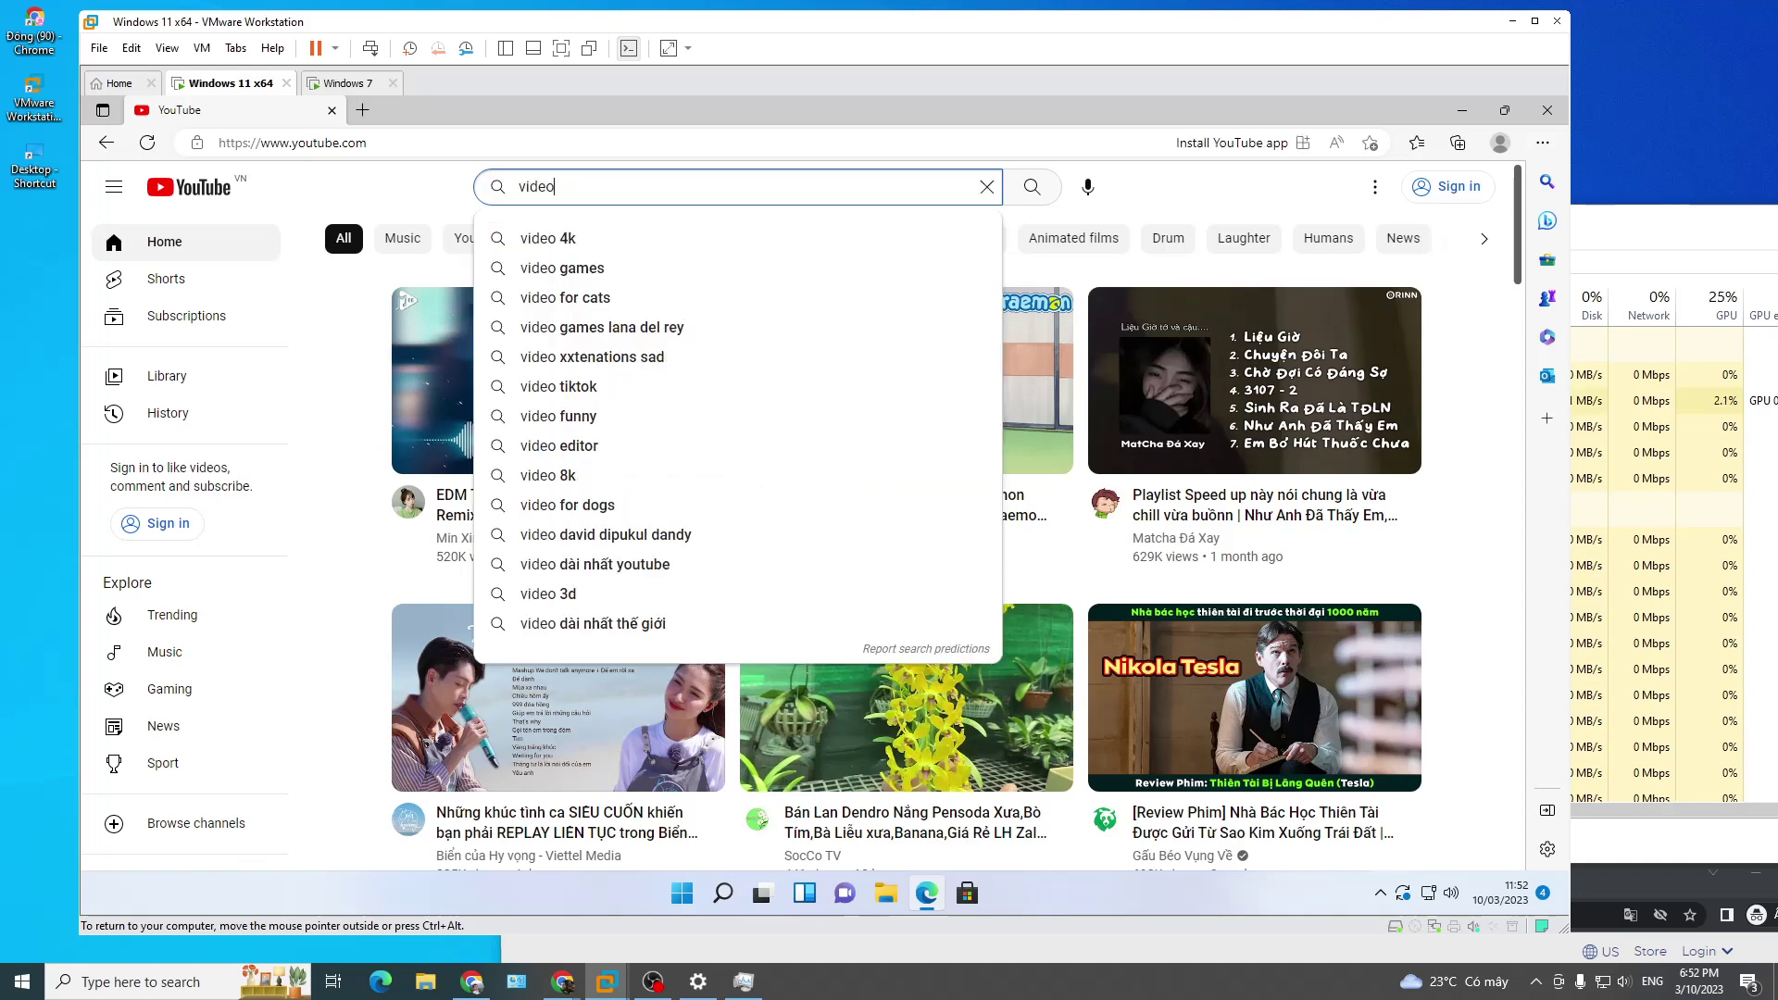
key("Return")
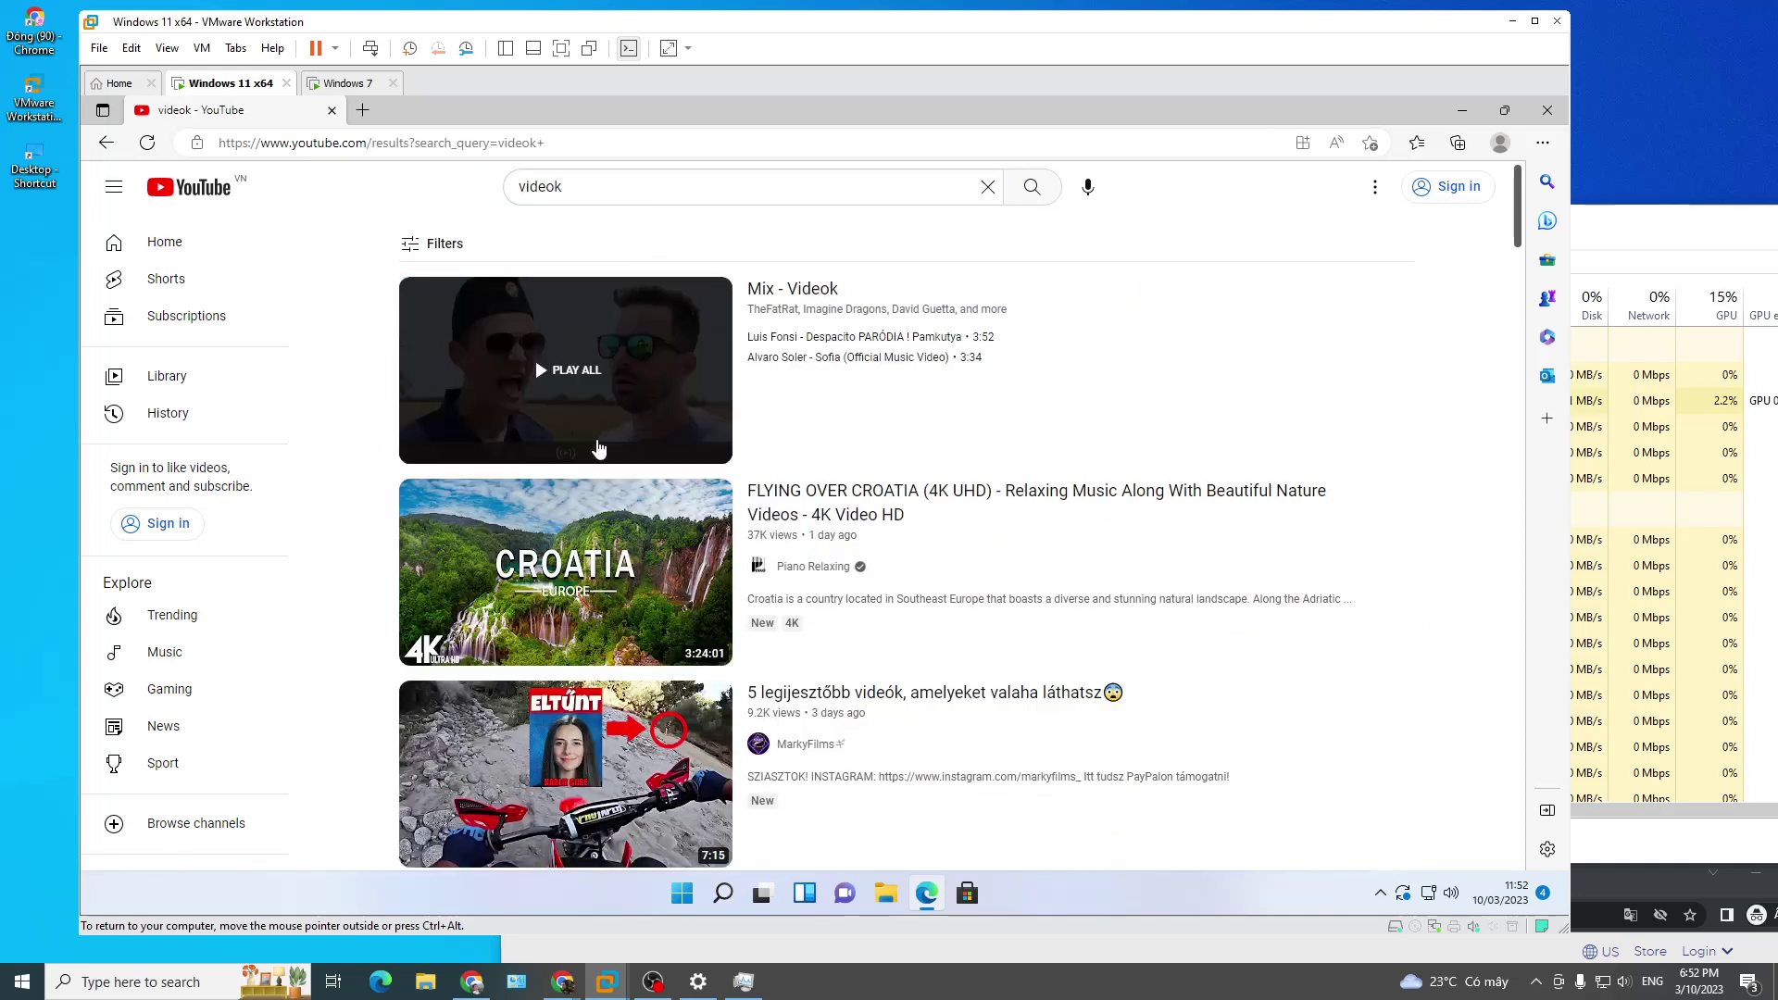
left_click(550, 591)
Step: Move the virtual machine window aside and set the Croatia video's playback quality to 2160p 4K
left_click_drag(917, 38, 729, 64)
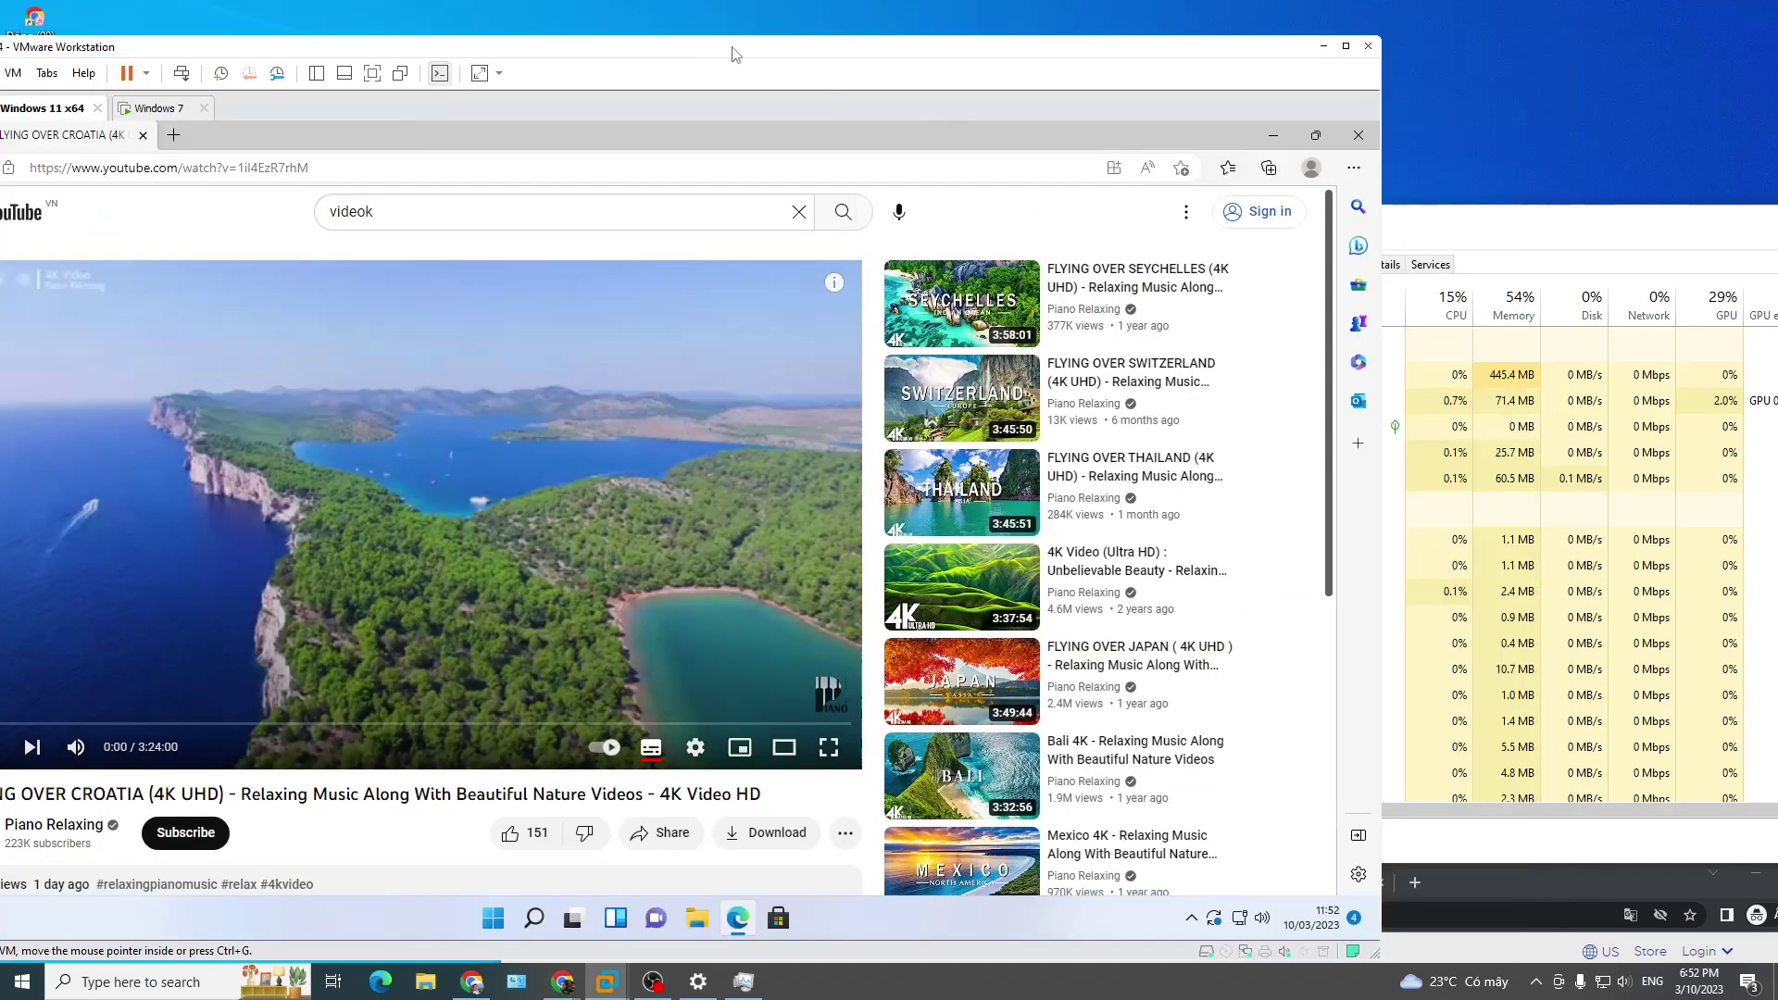
left_click(695, 746)
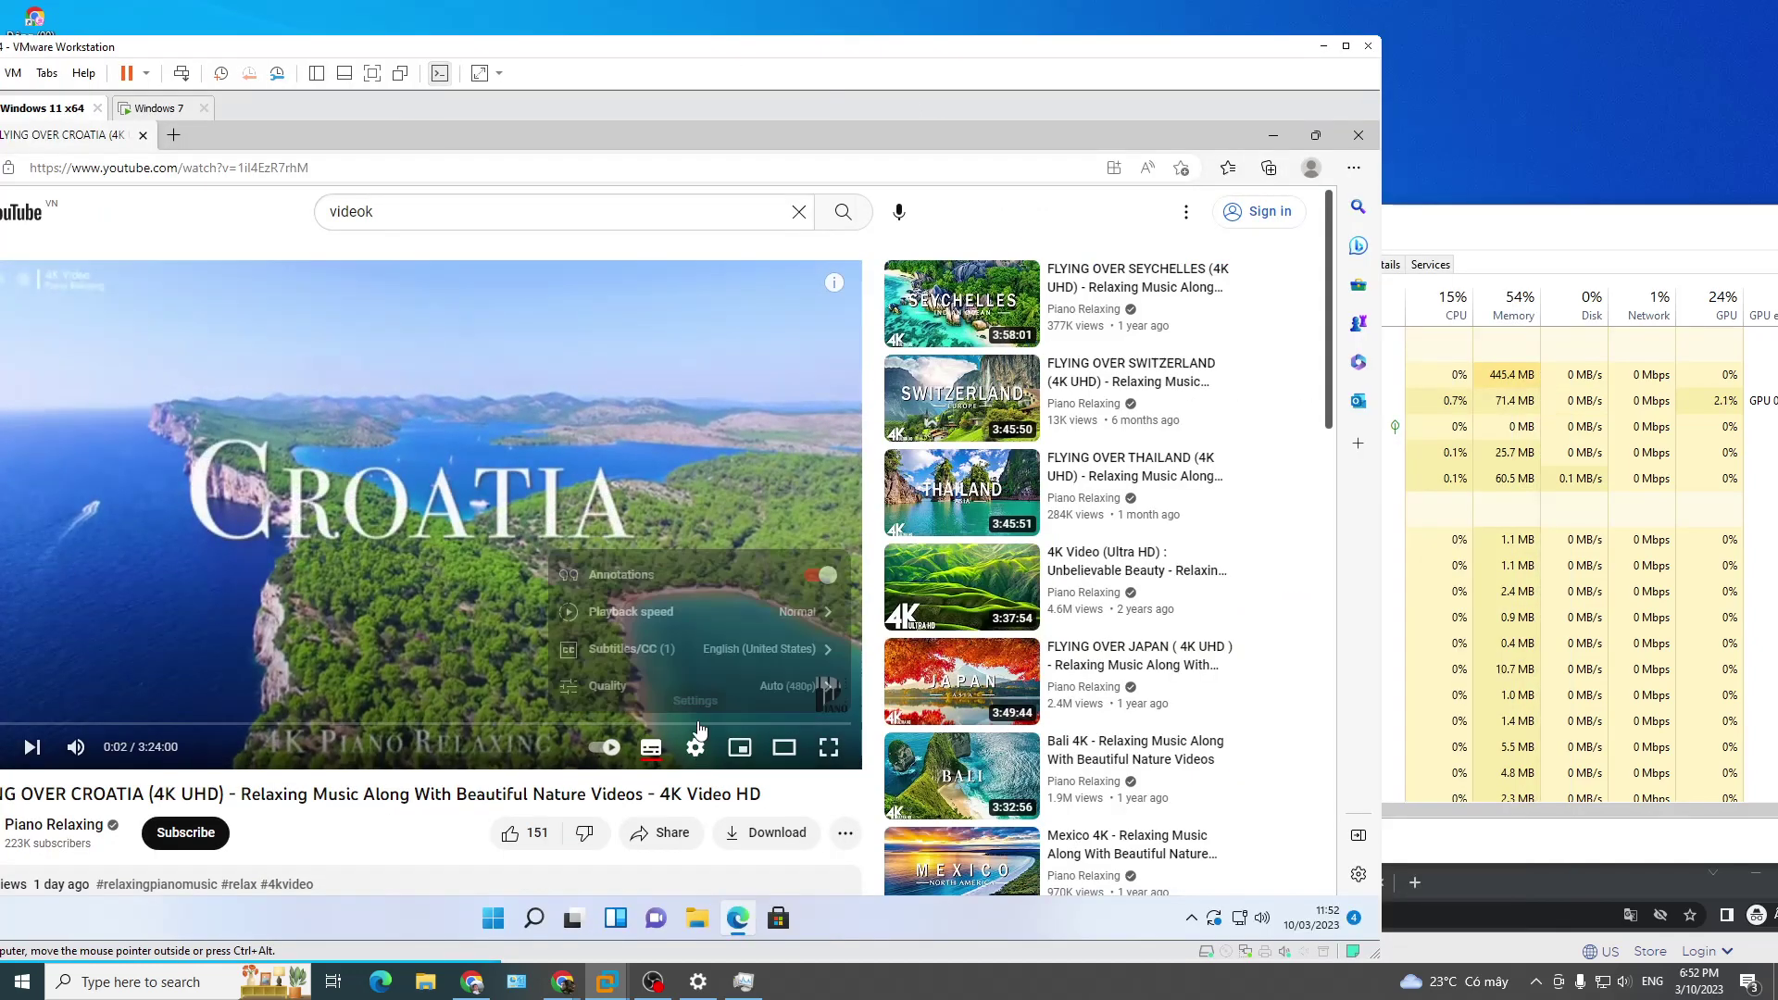
left_click(698, 703)
left_click(696, 429)
Step: Examine the host's process usage in Task Manager while the 4K video plays in the virtual machine
left_click(1482, 417)
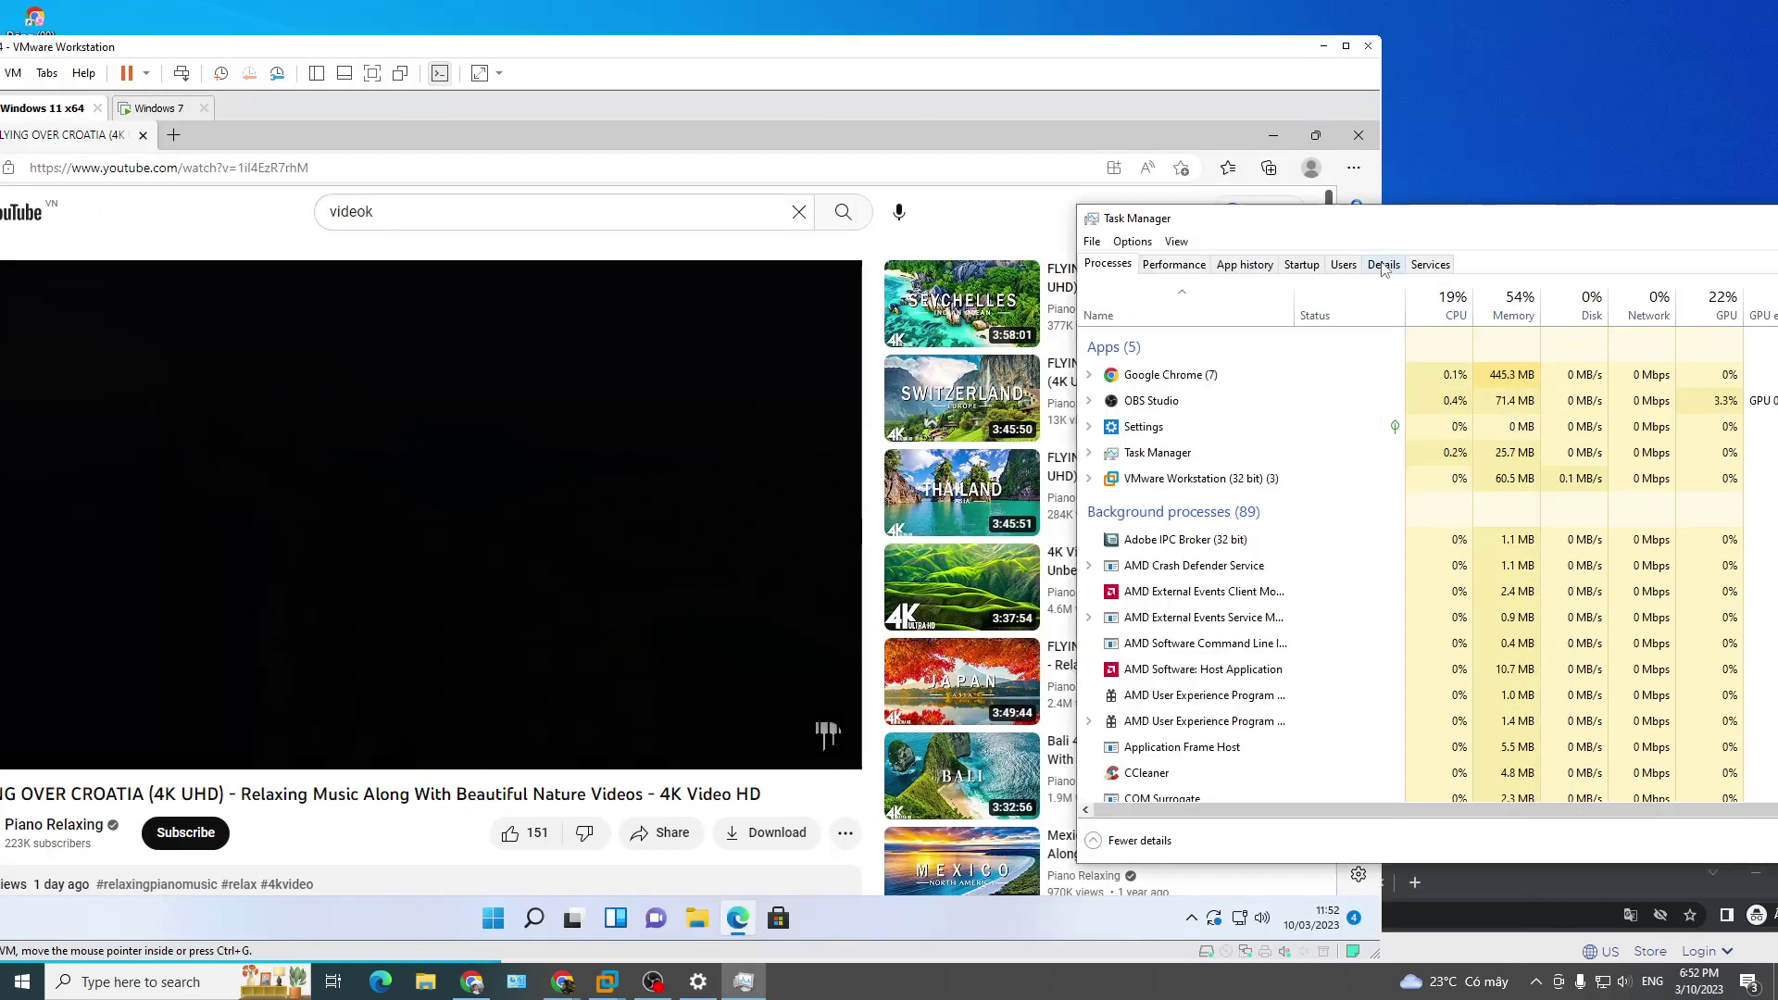
left_click(1174, 264)
left_click(1121, 266)
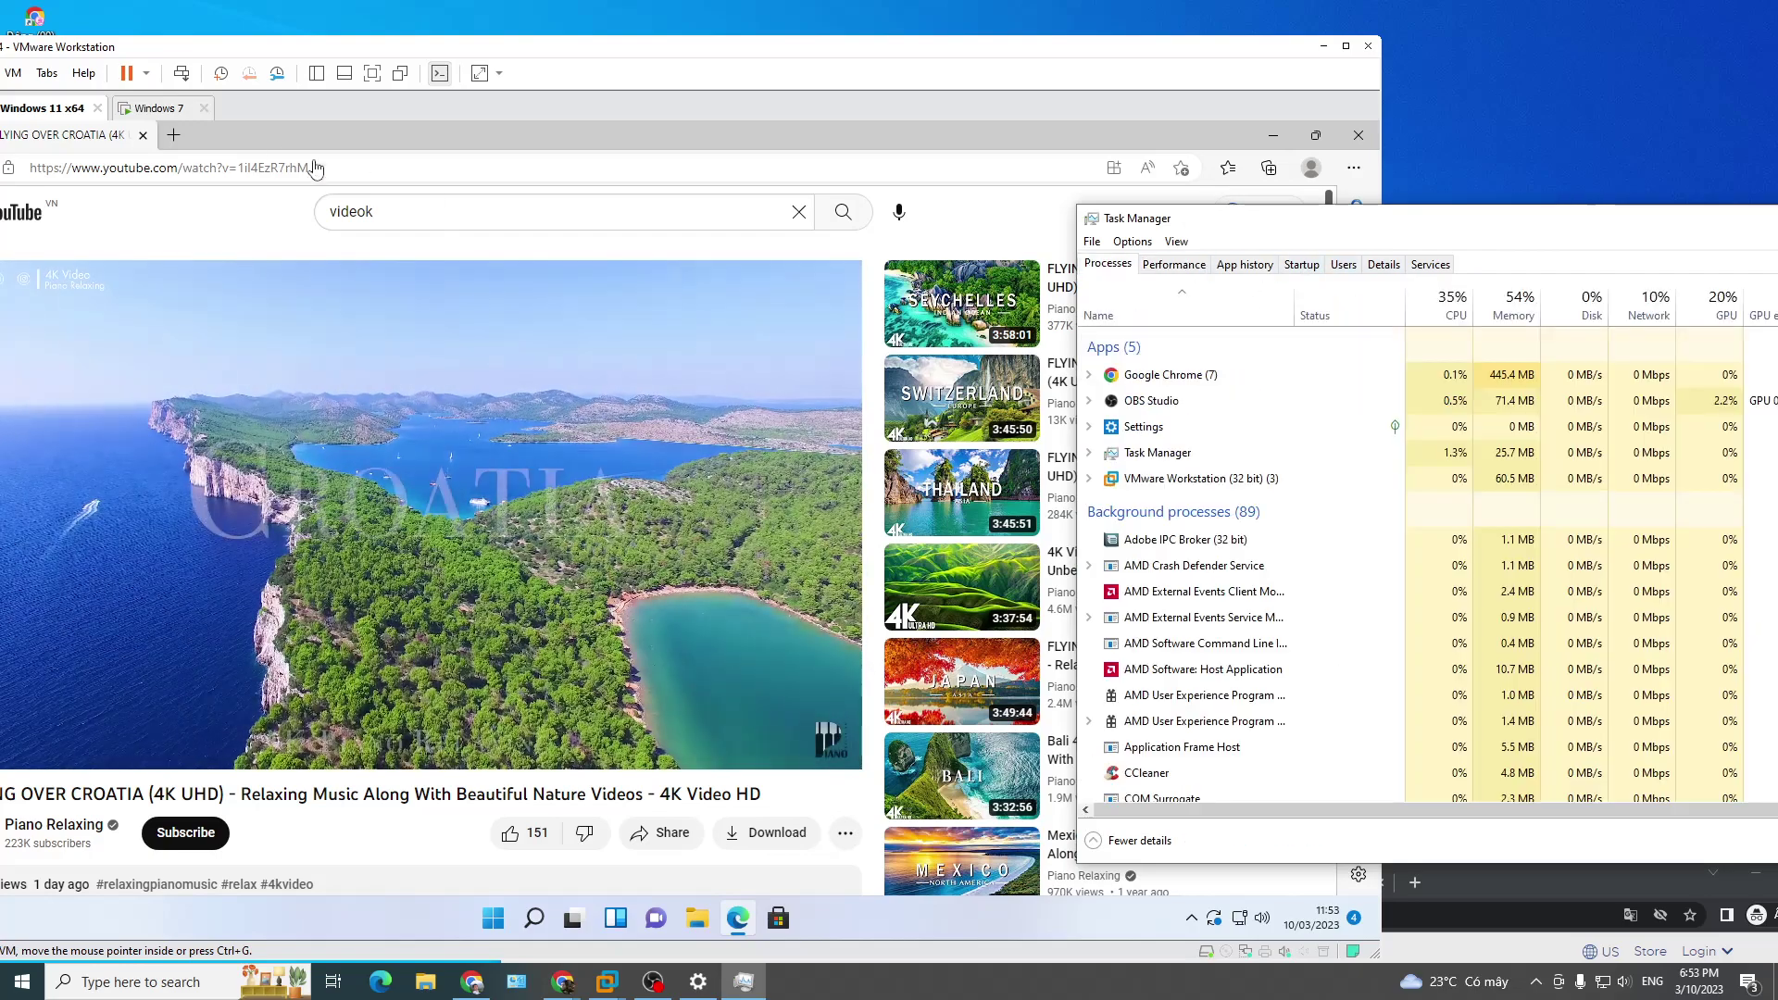
left_click_drag(475, 48, 508, 36)
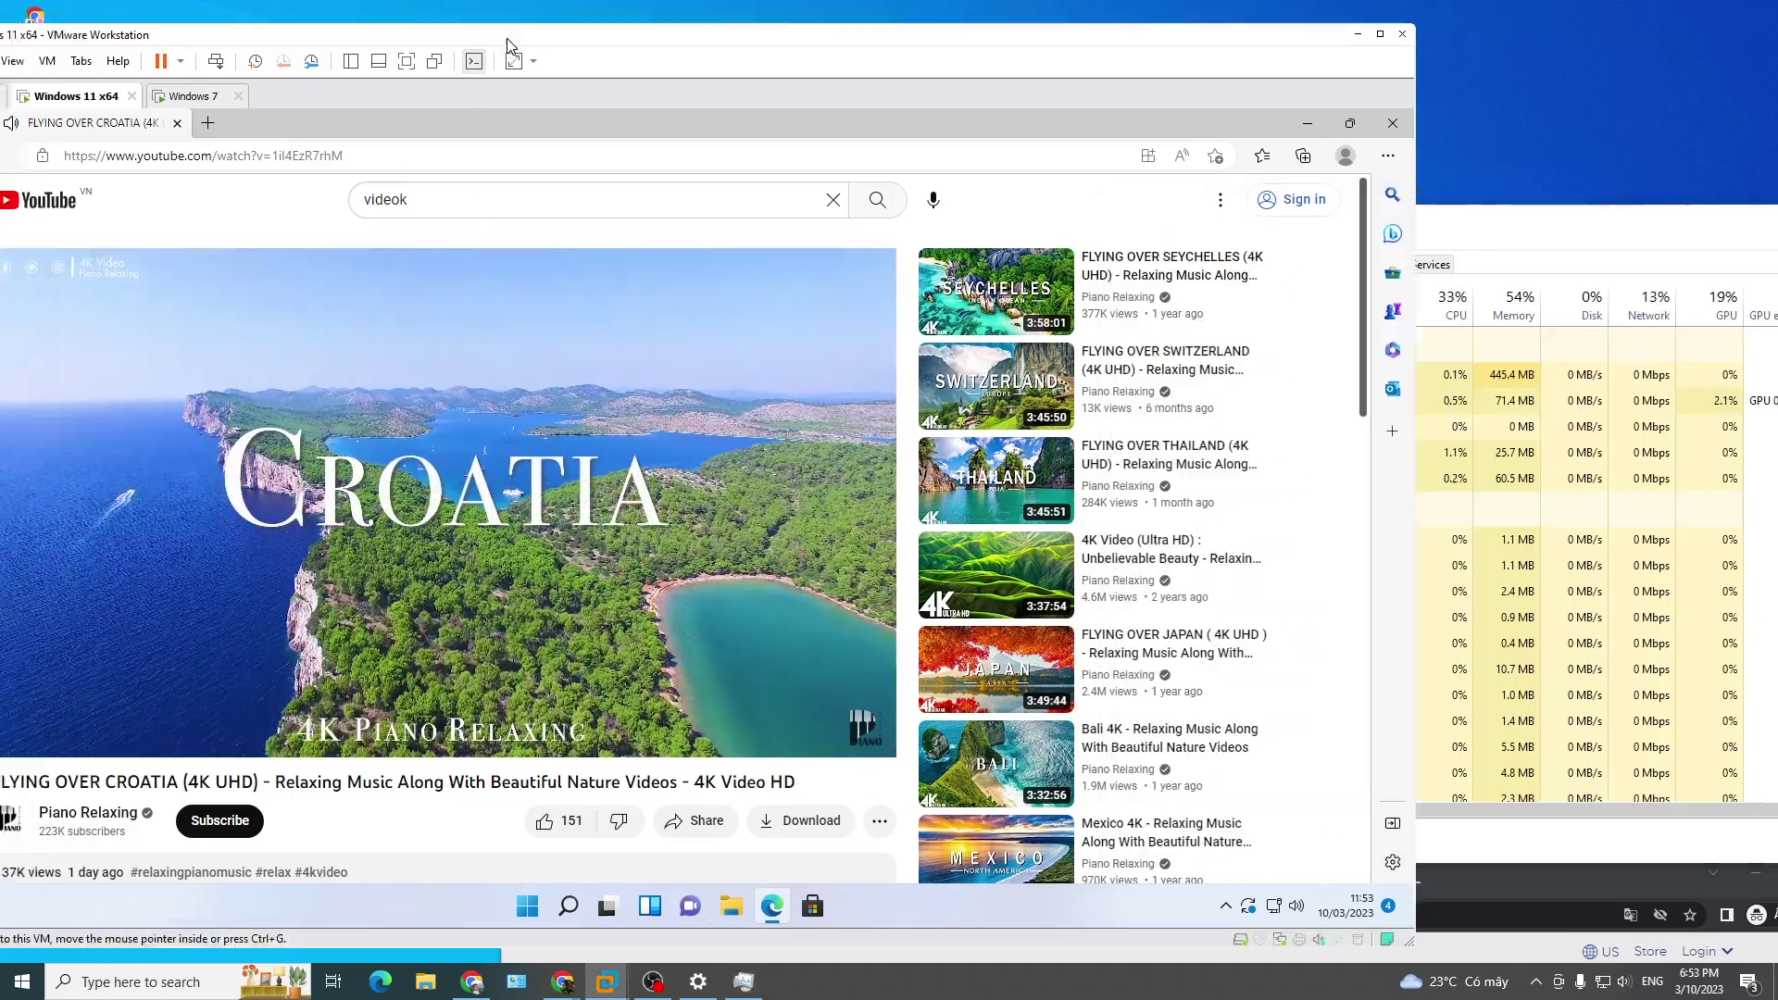
left_click(1523, 351)
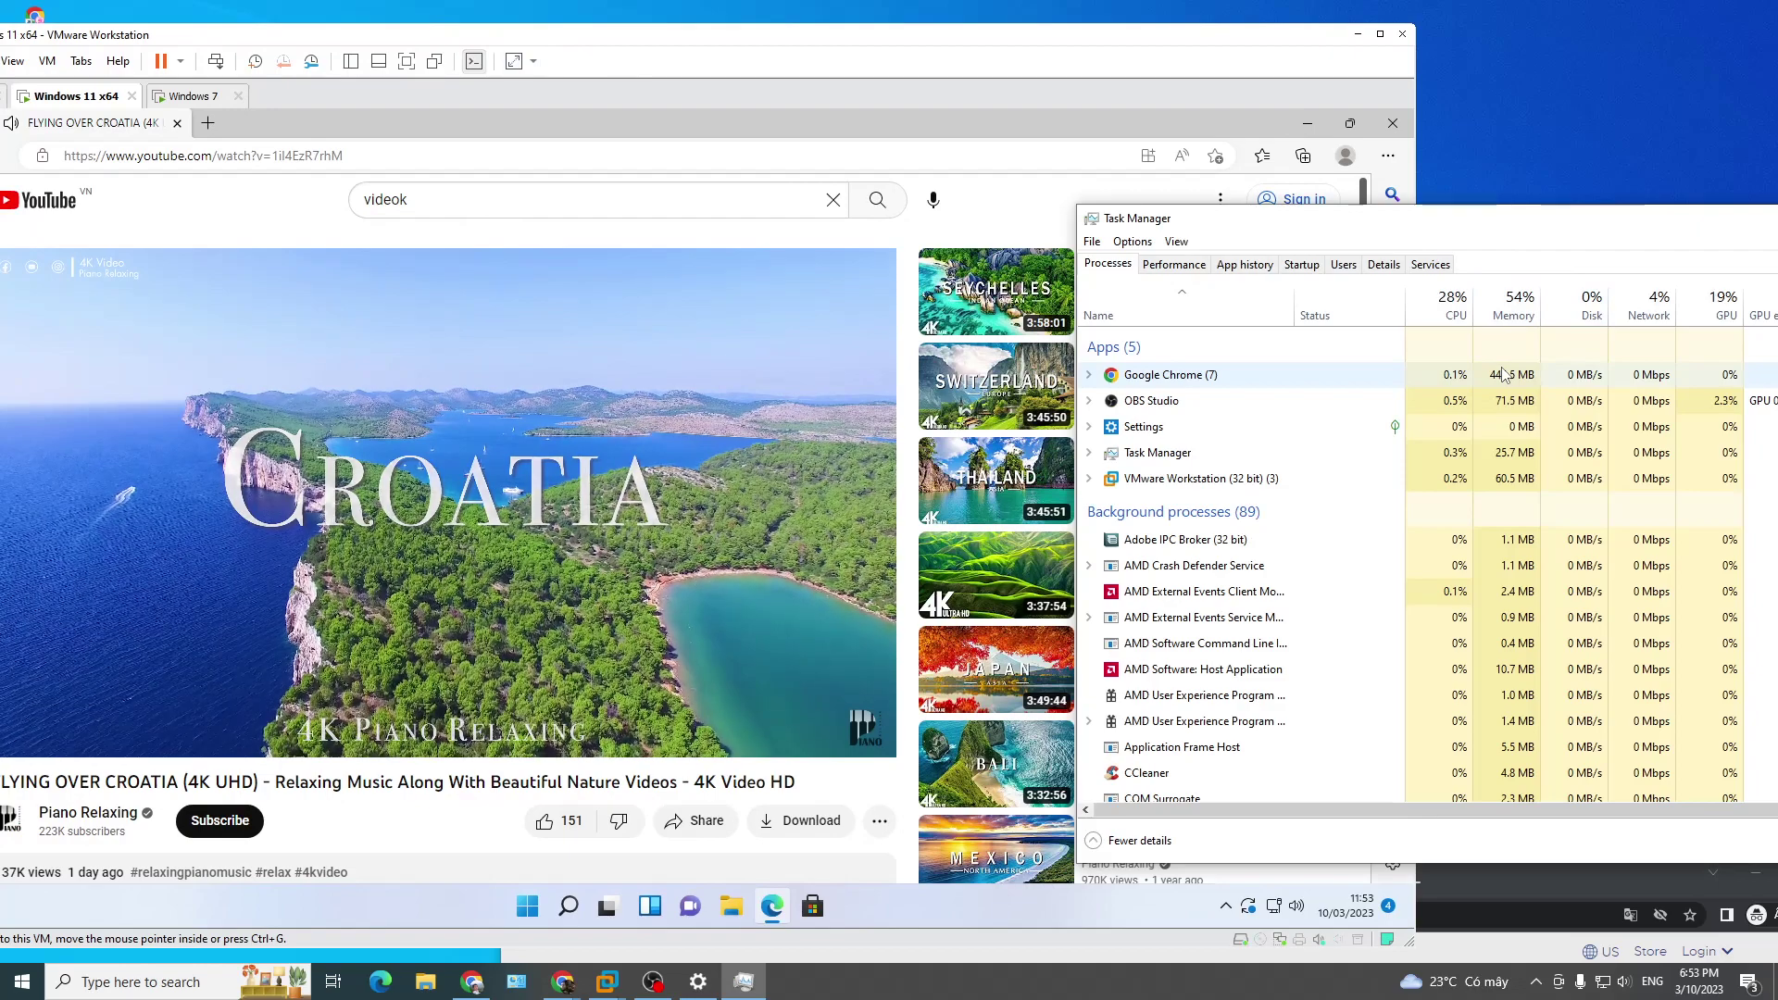
left_click_drag(564, 46, 701, 54)
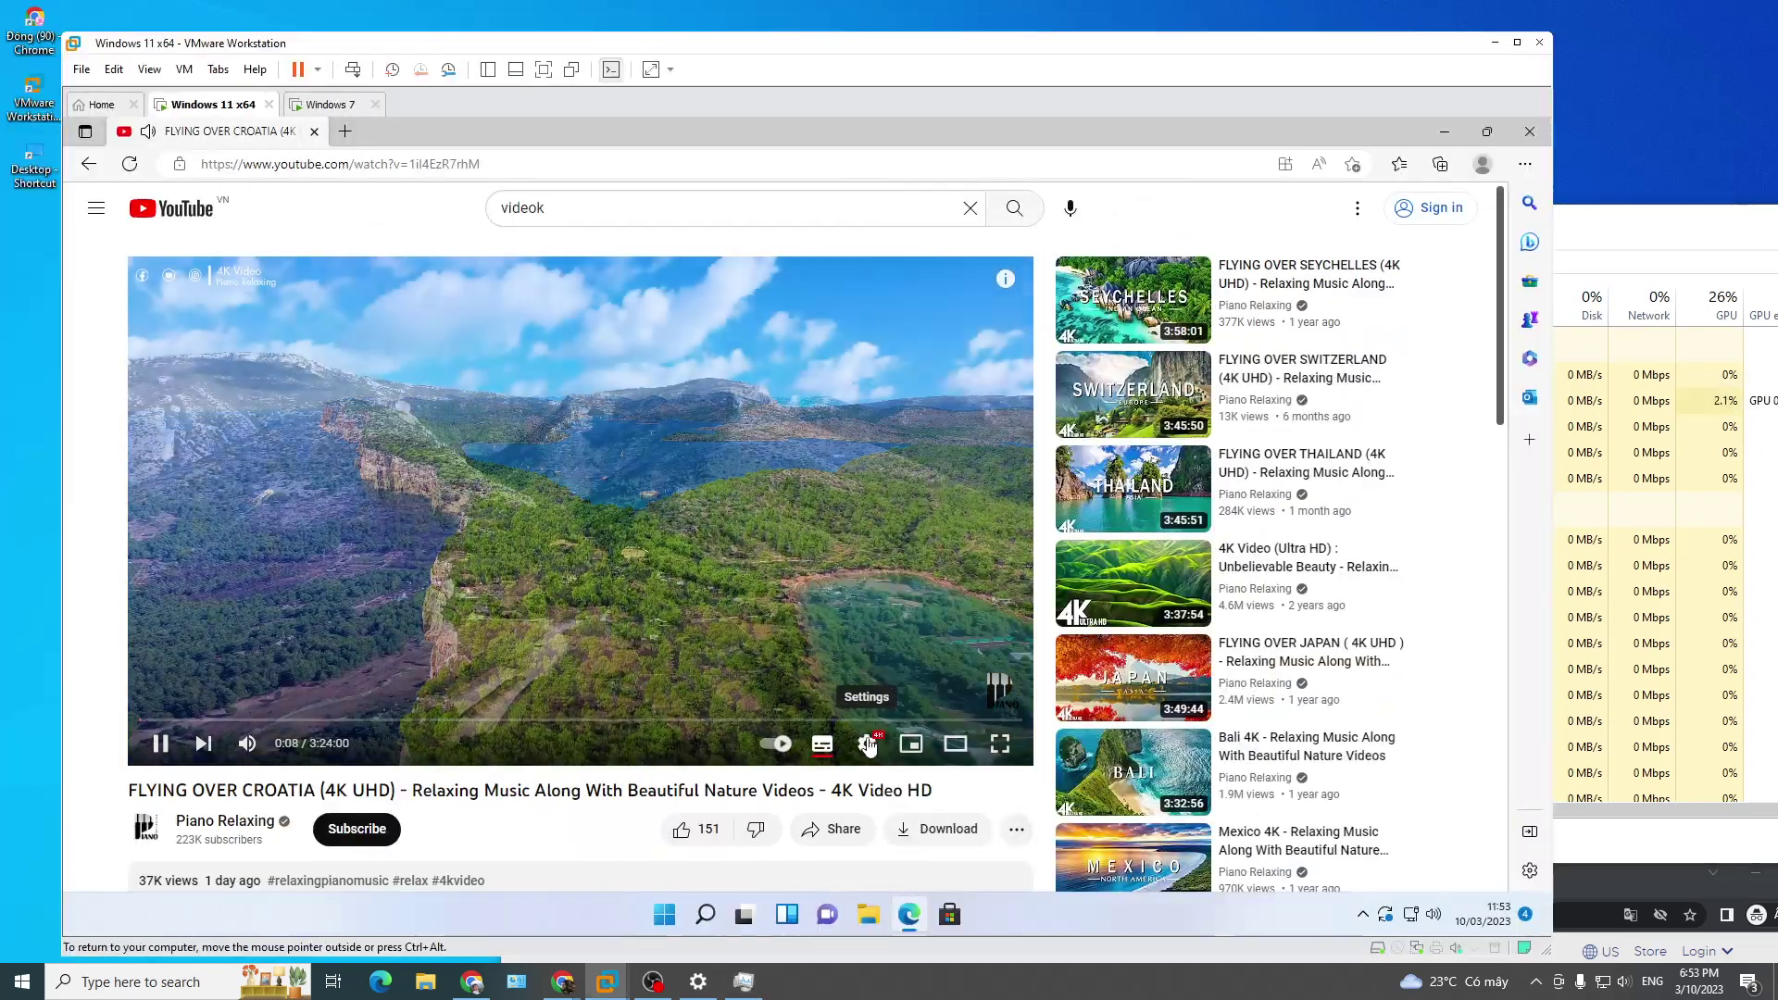
Step: Show the playing video's quality options alongside the host's CPU, memory and GPU usage in Task Manager
left_click(867, 744)
left_click(895, 681)
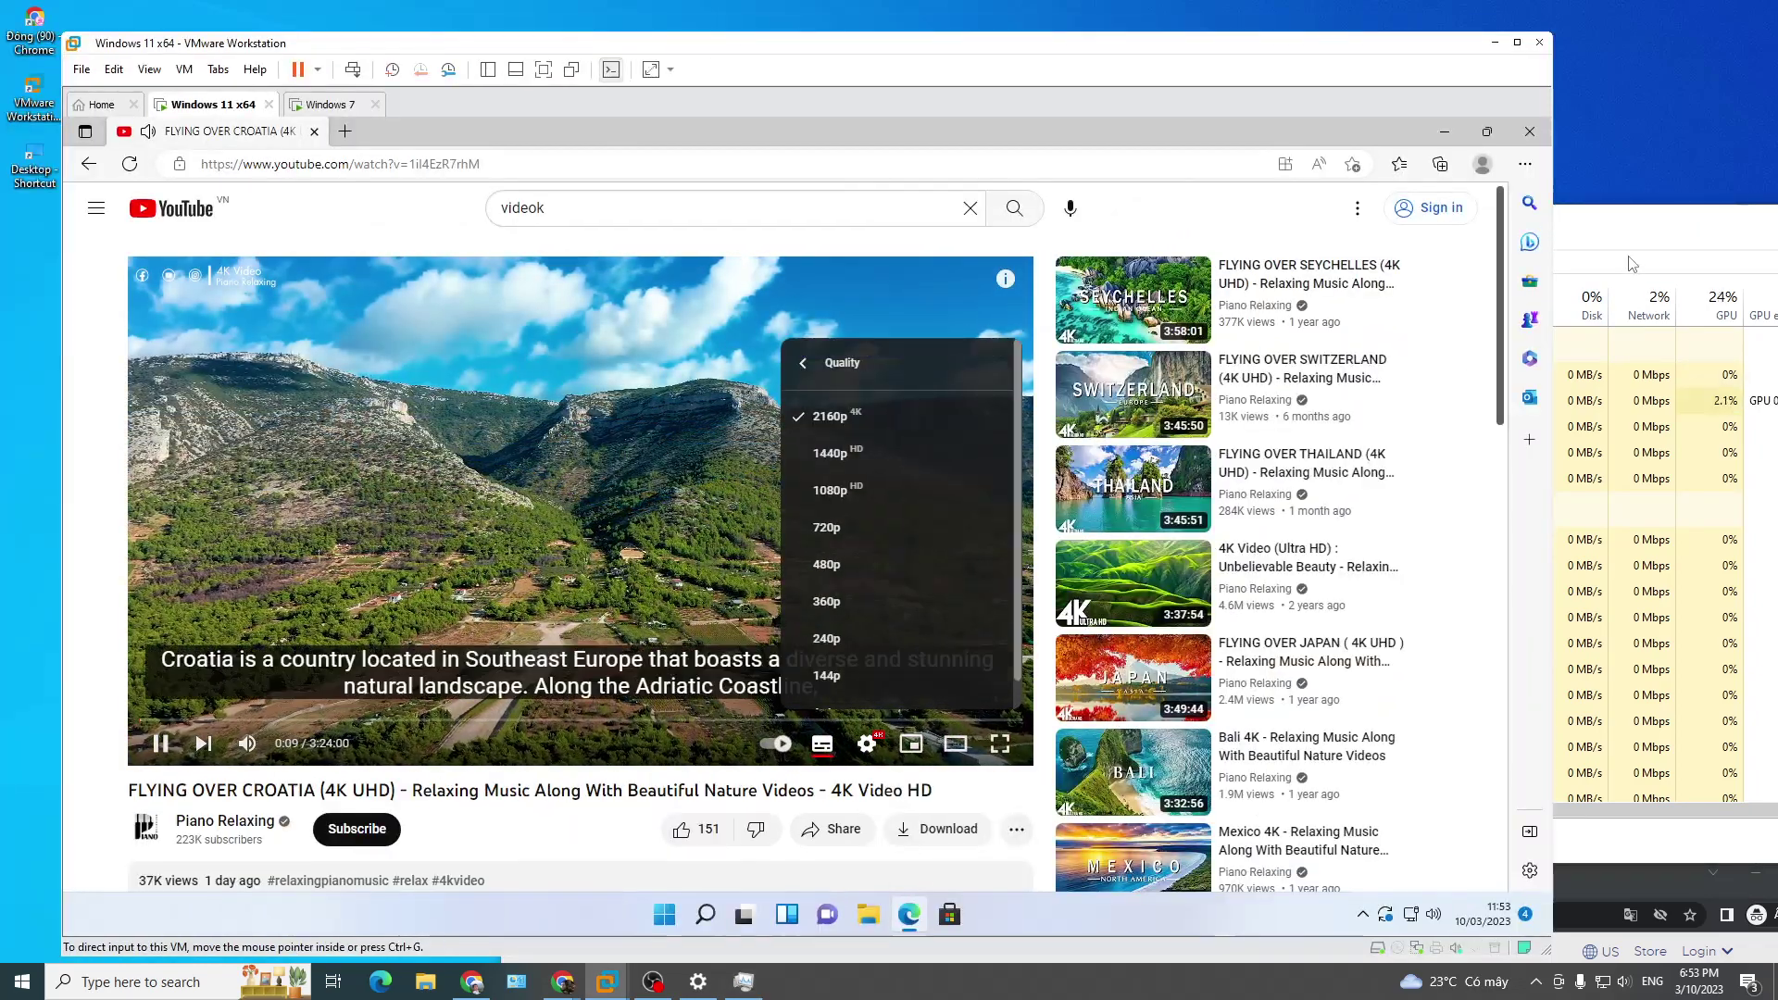
left_click(1574, 342)
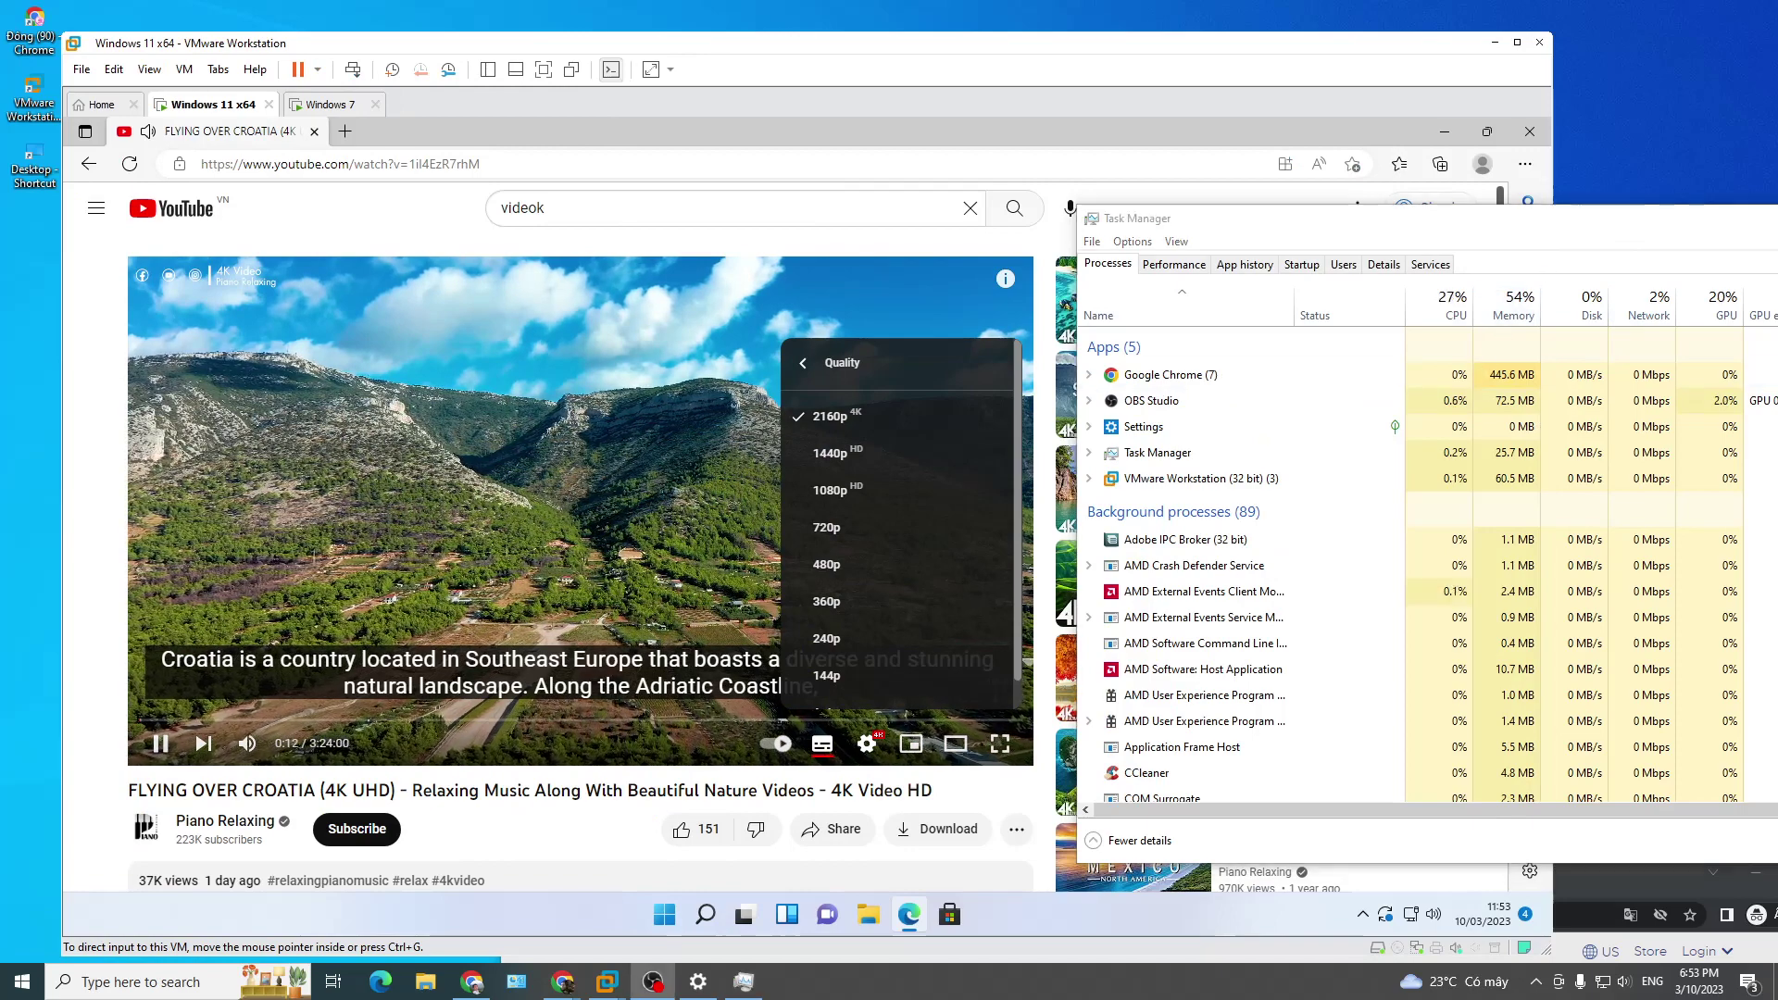
left_click(1735, 46)
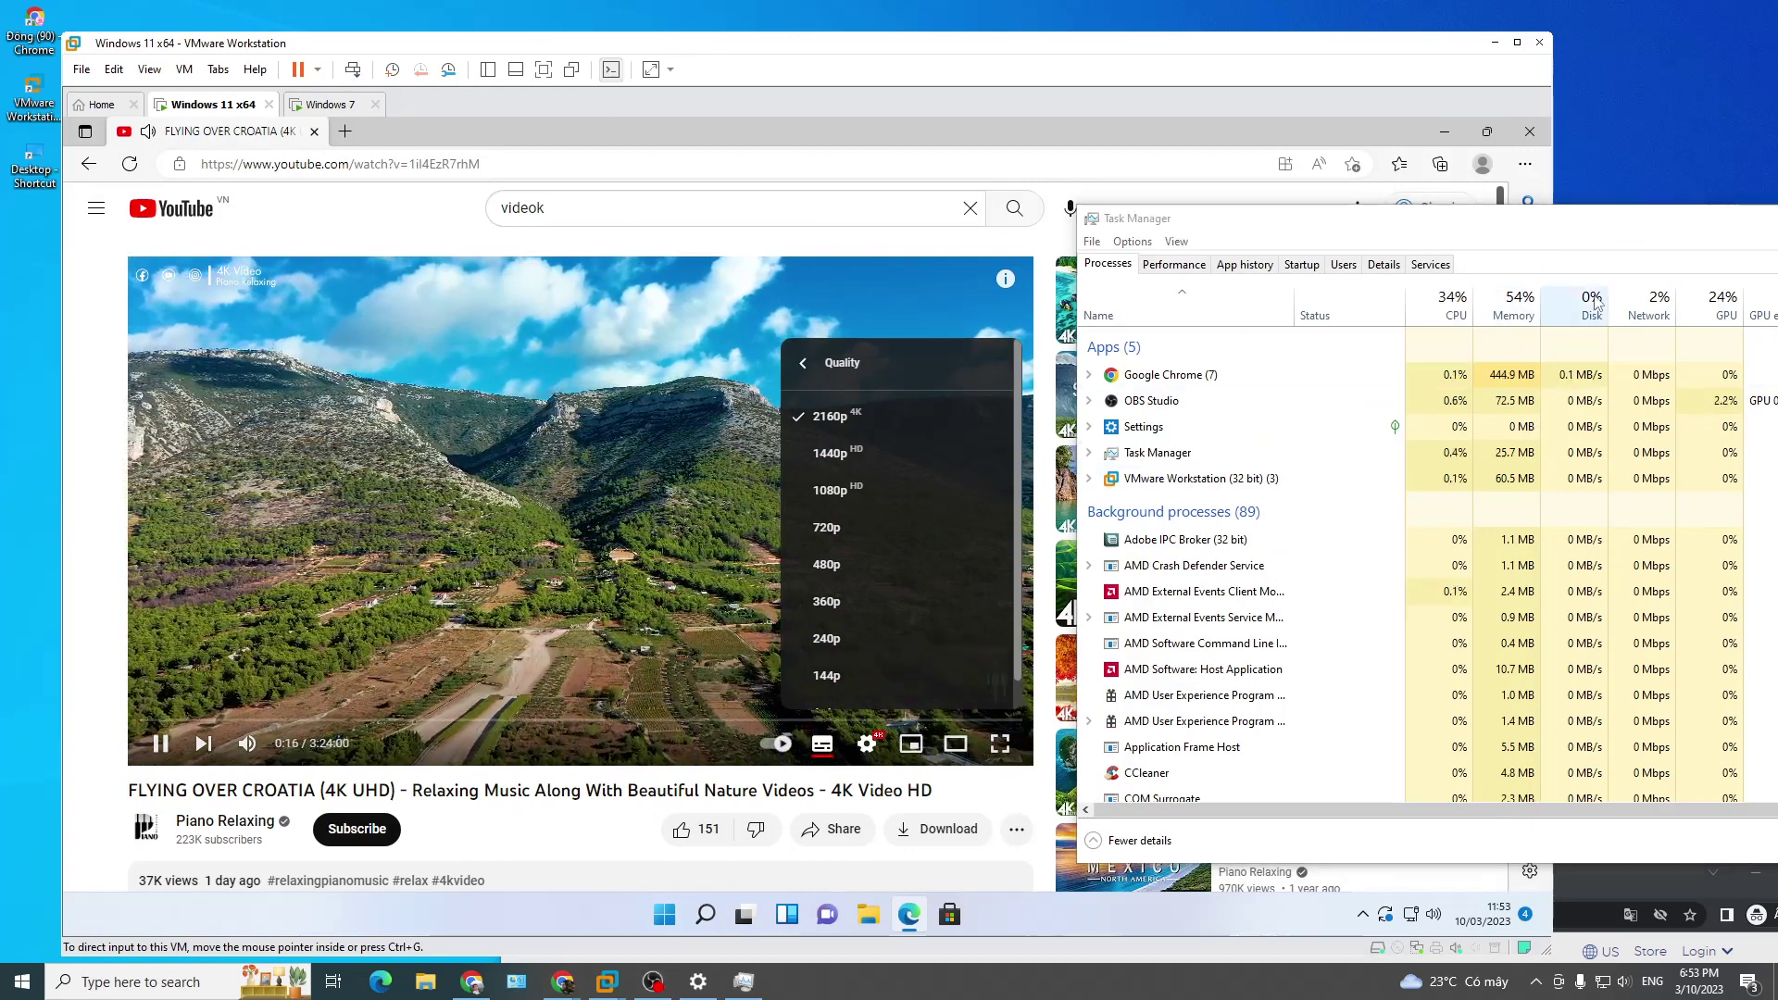
Step: Sort the host's processes by memory usage in descending order
left_click(1519, 310)
left_click(1517, 310)
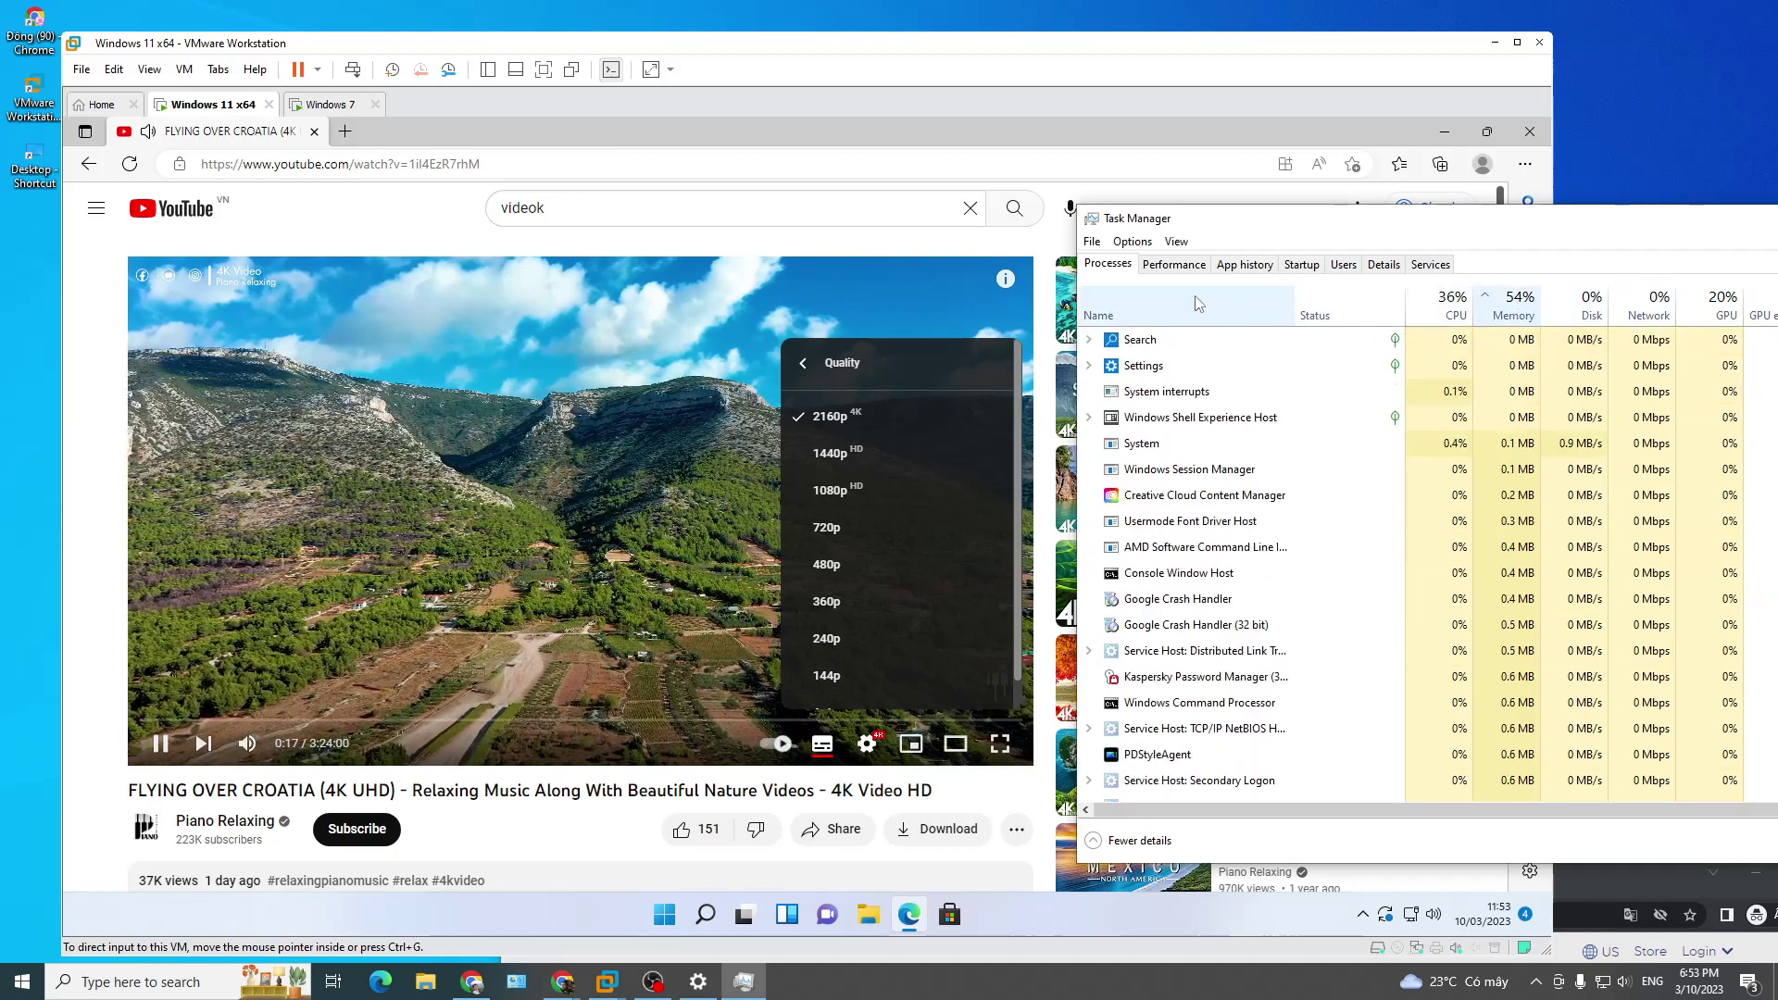
left_click(1500, 308)
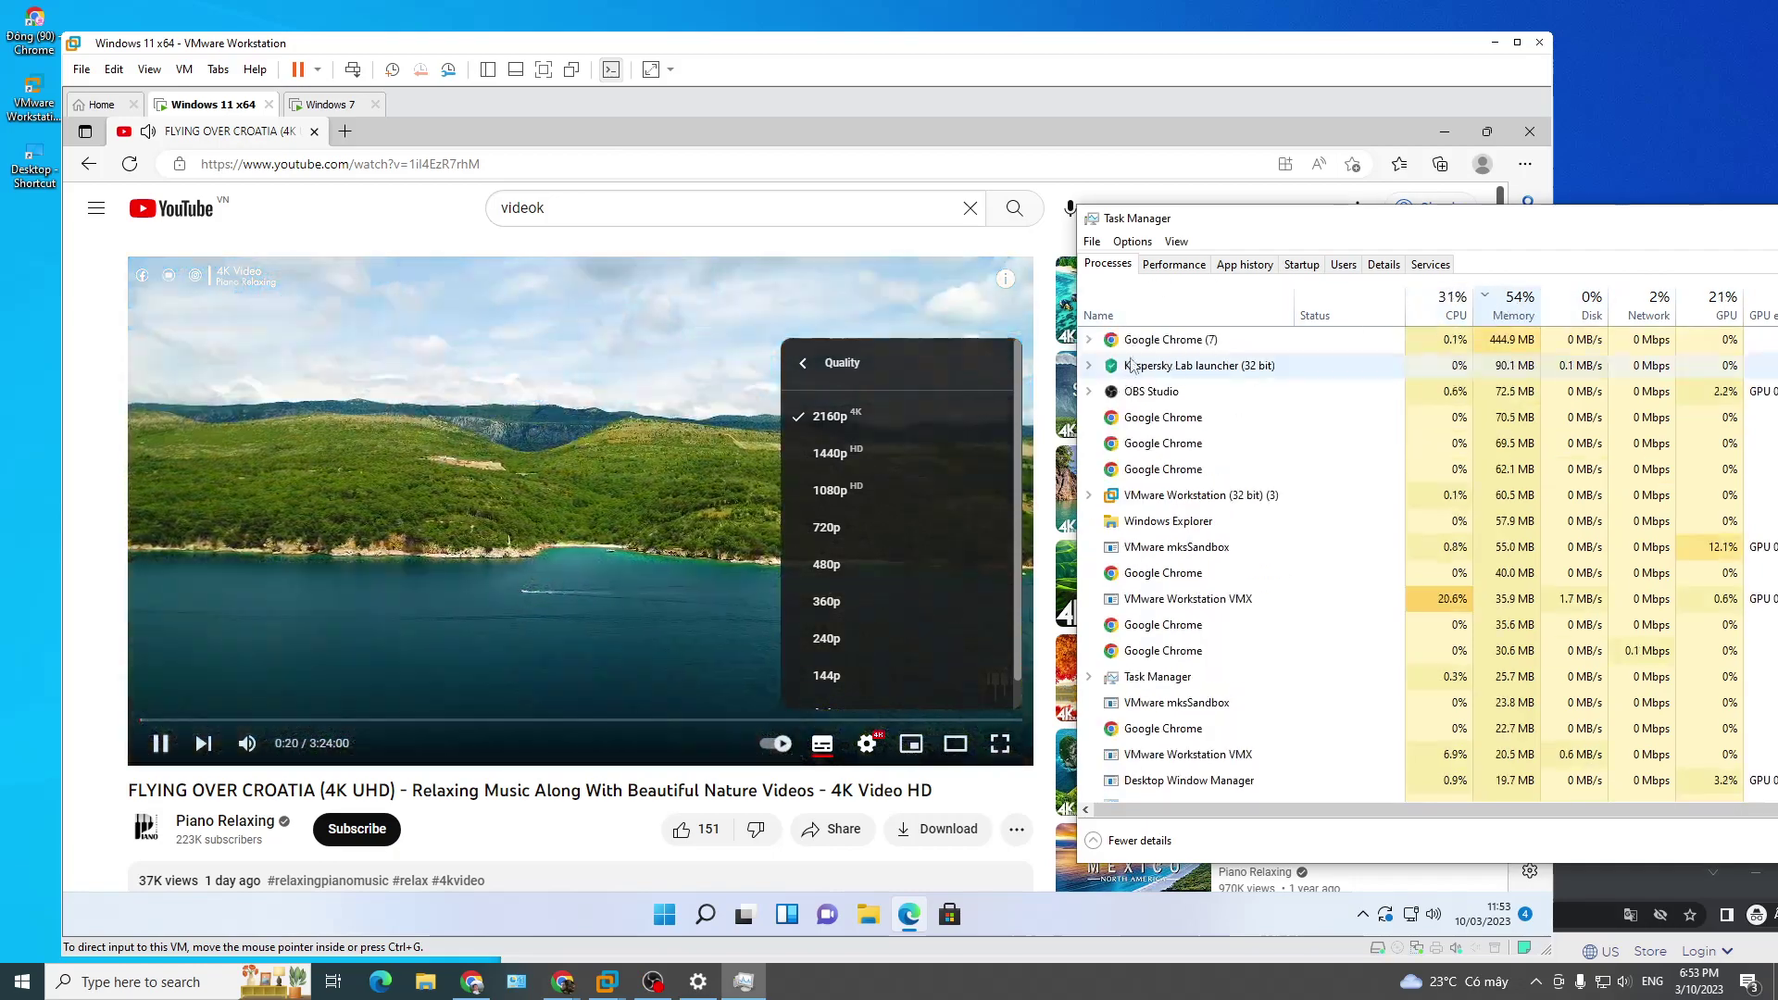
Step: Restore the virtual machine's Edge window to a smaller size and close it
left_click(360, 131)
left_click(360, 130)
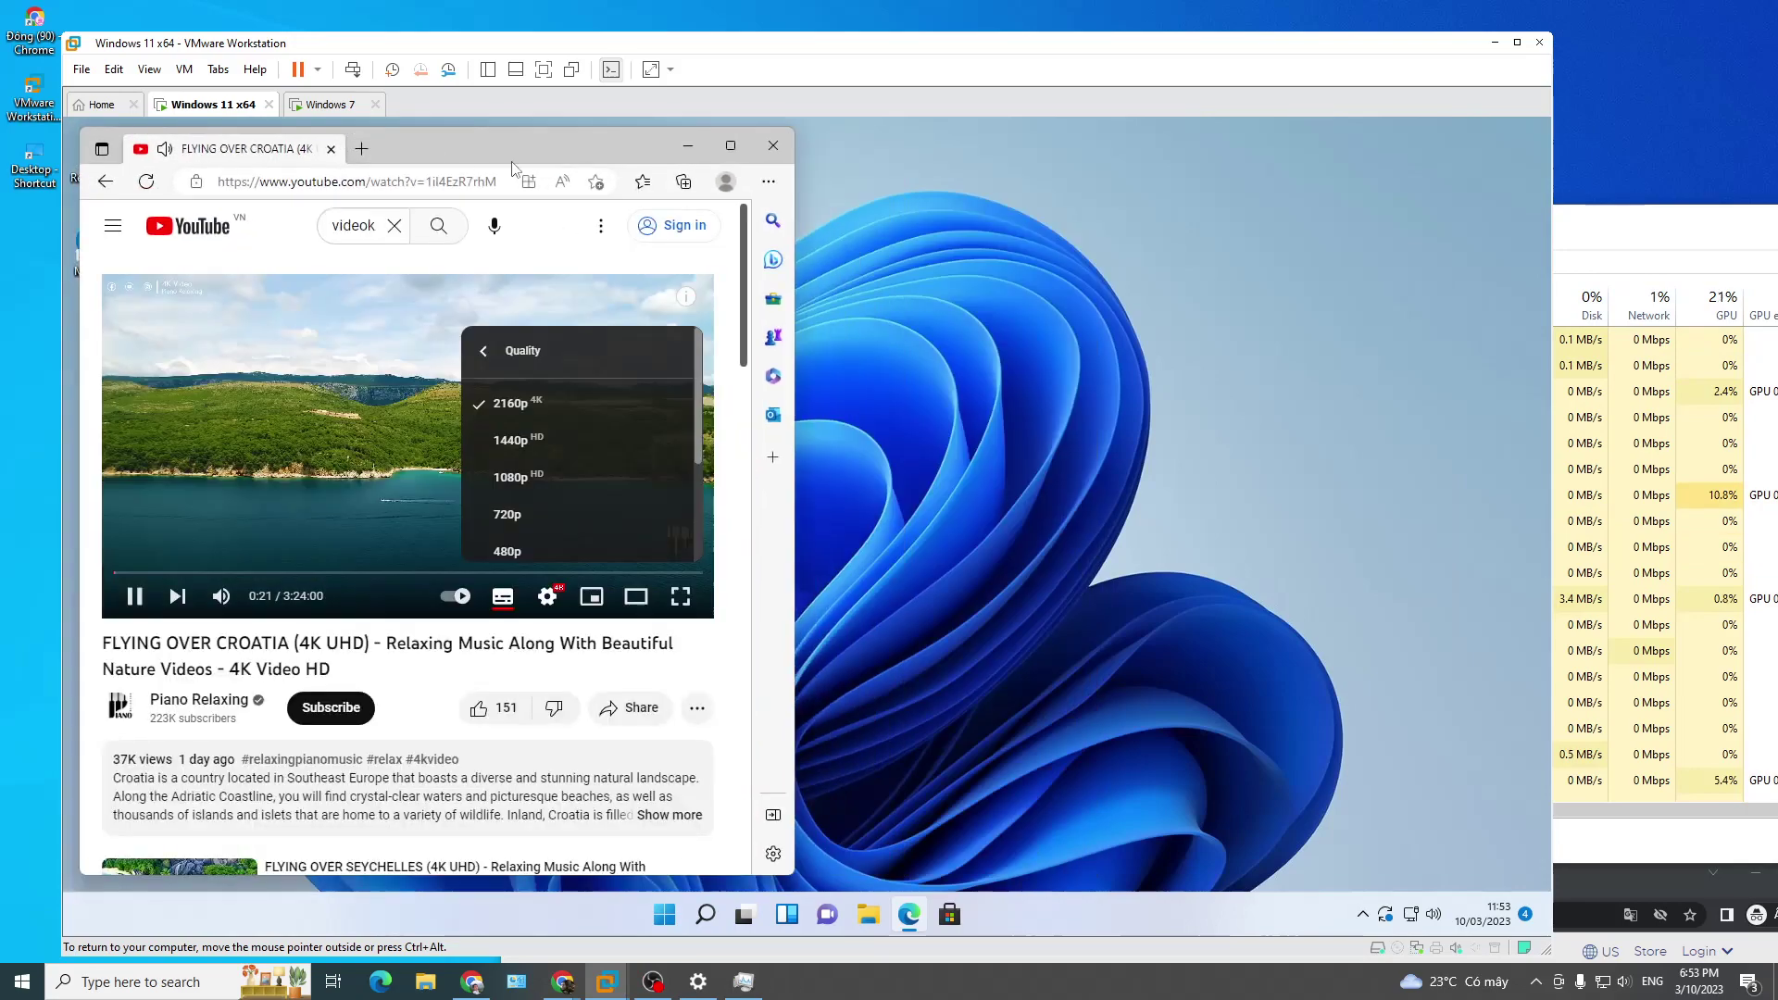
left_click(789, 142)
left_click(1670, 250)
left_click(302, 778)
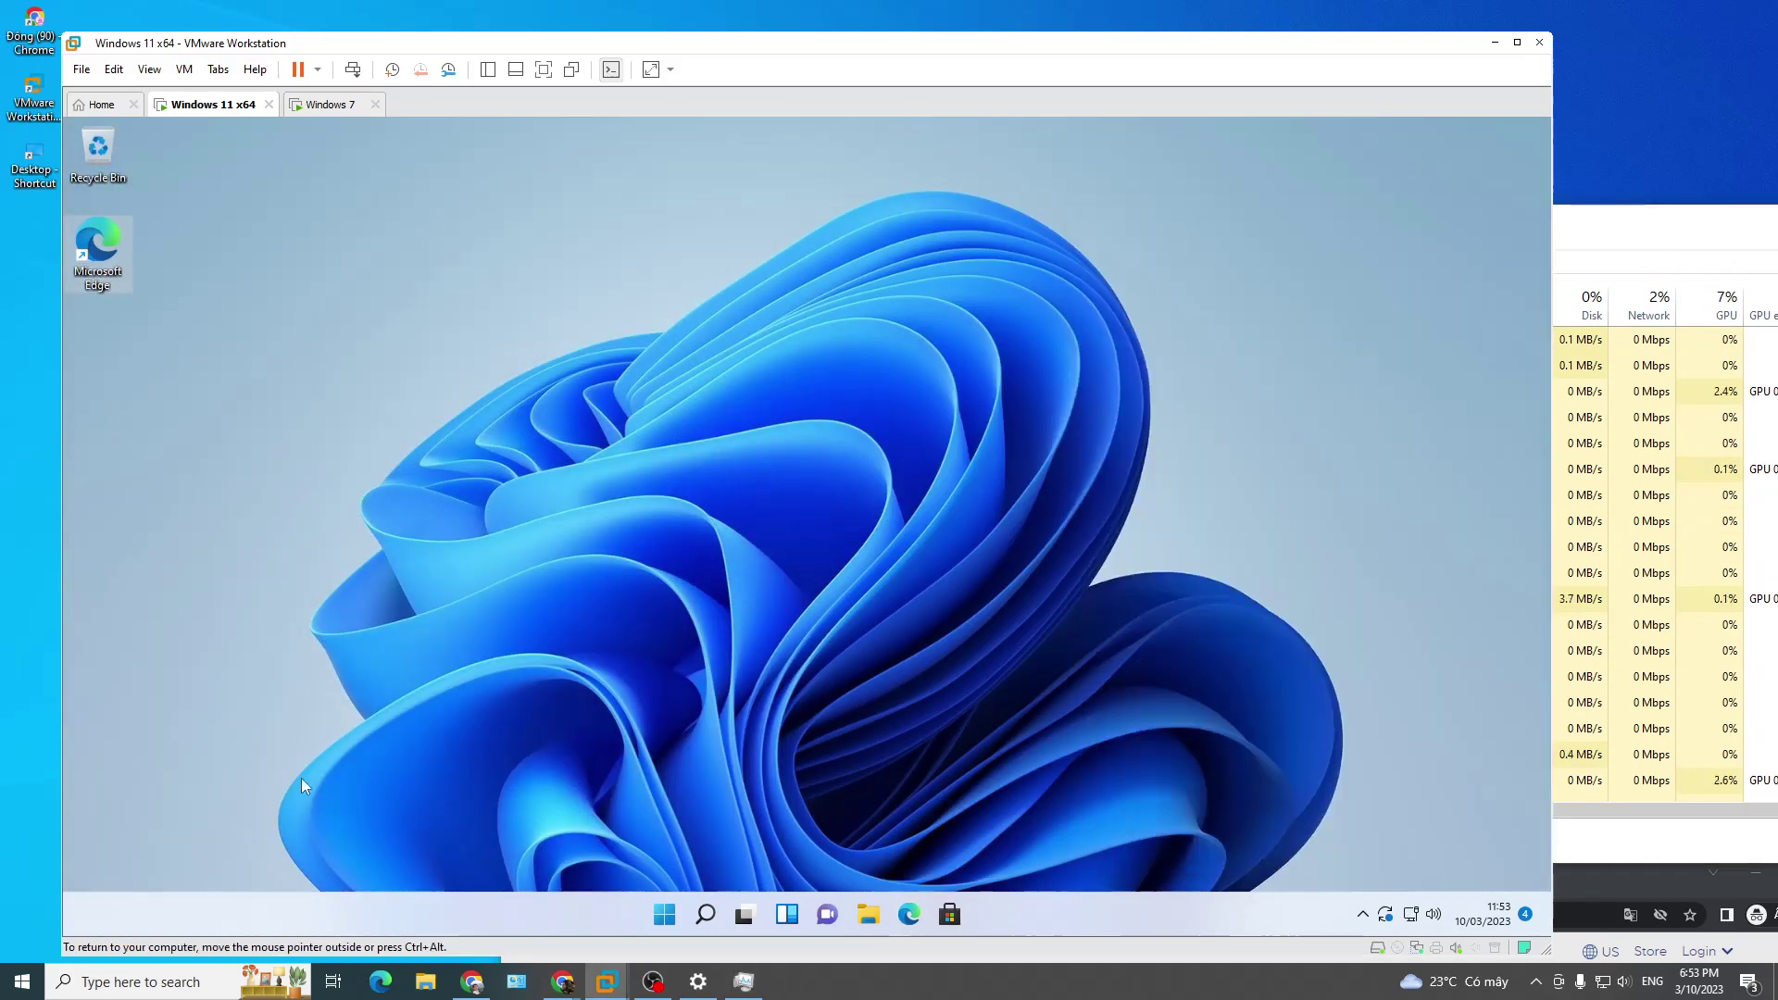
Step: Shut down the Windows 11 virtual machine from inside the guest, forcing the shutdown despite the app still closing
left_click(667, 914)
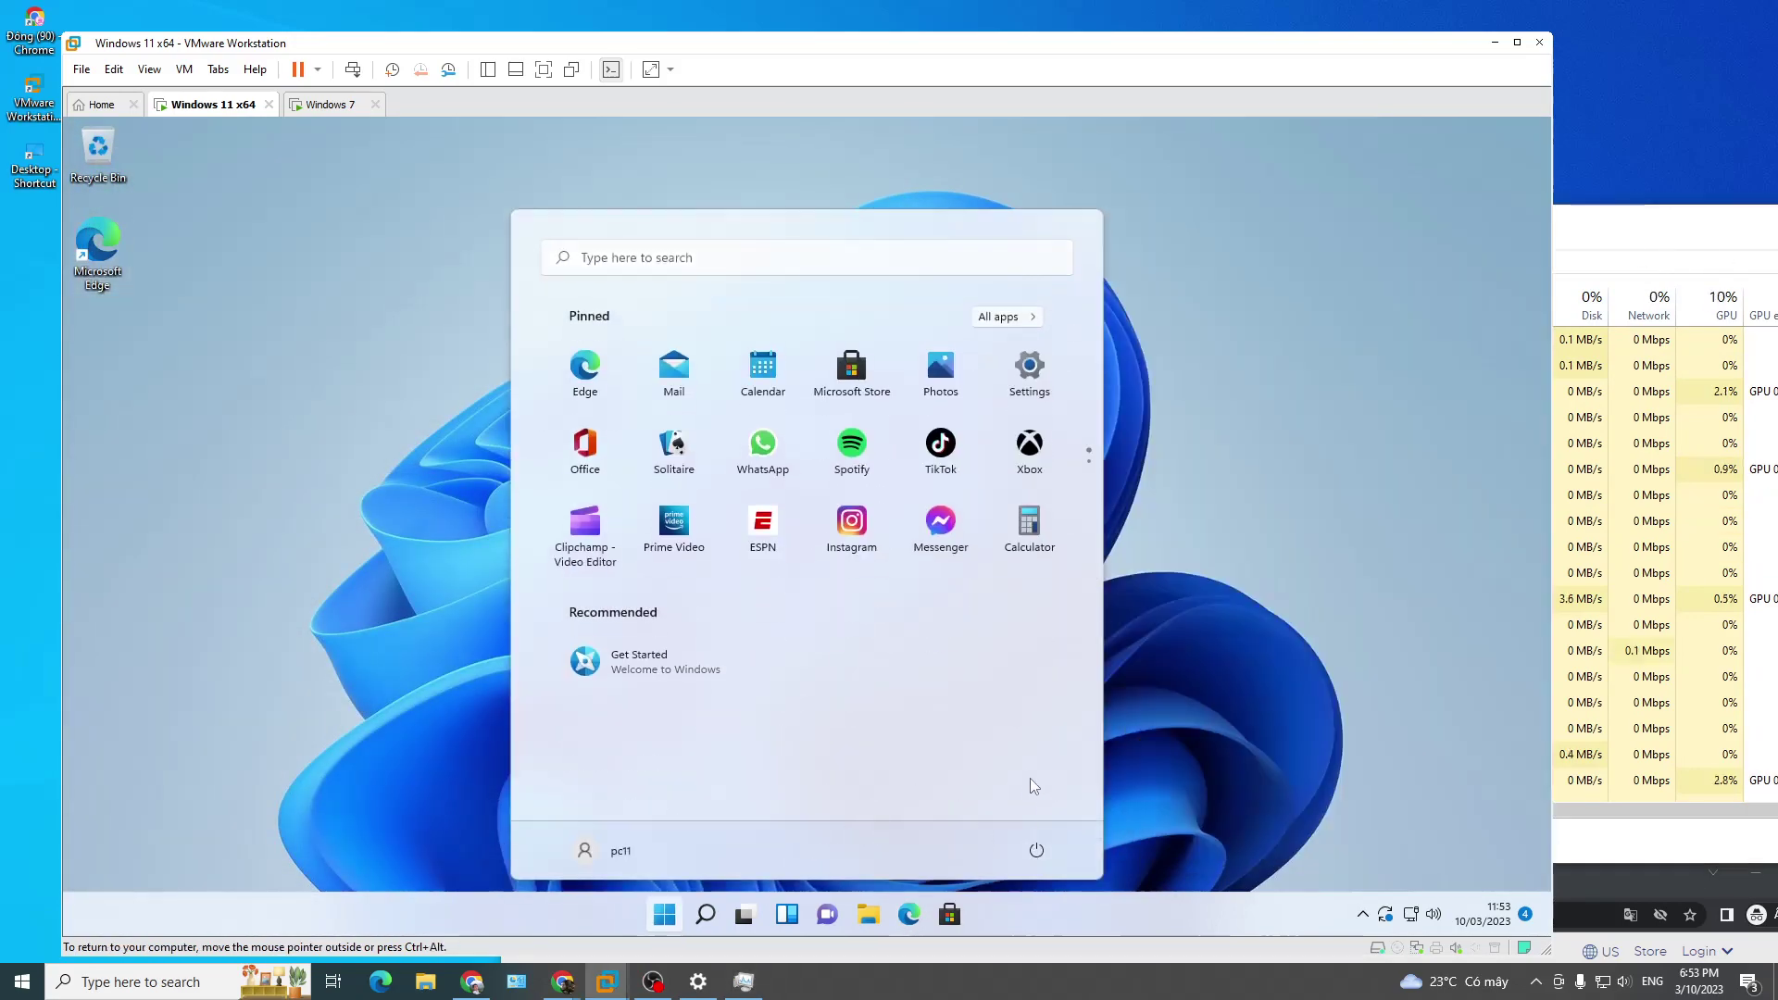
left_click(1037, 850)
left_click(1030, 782)
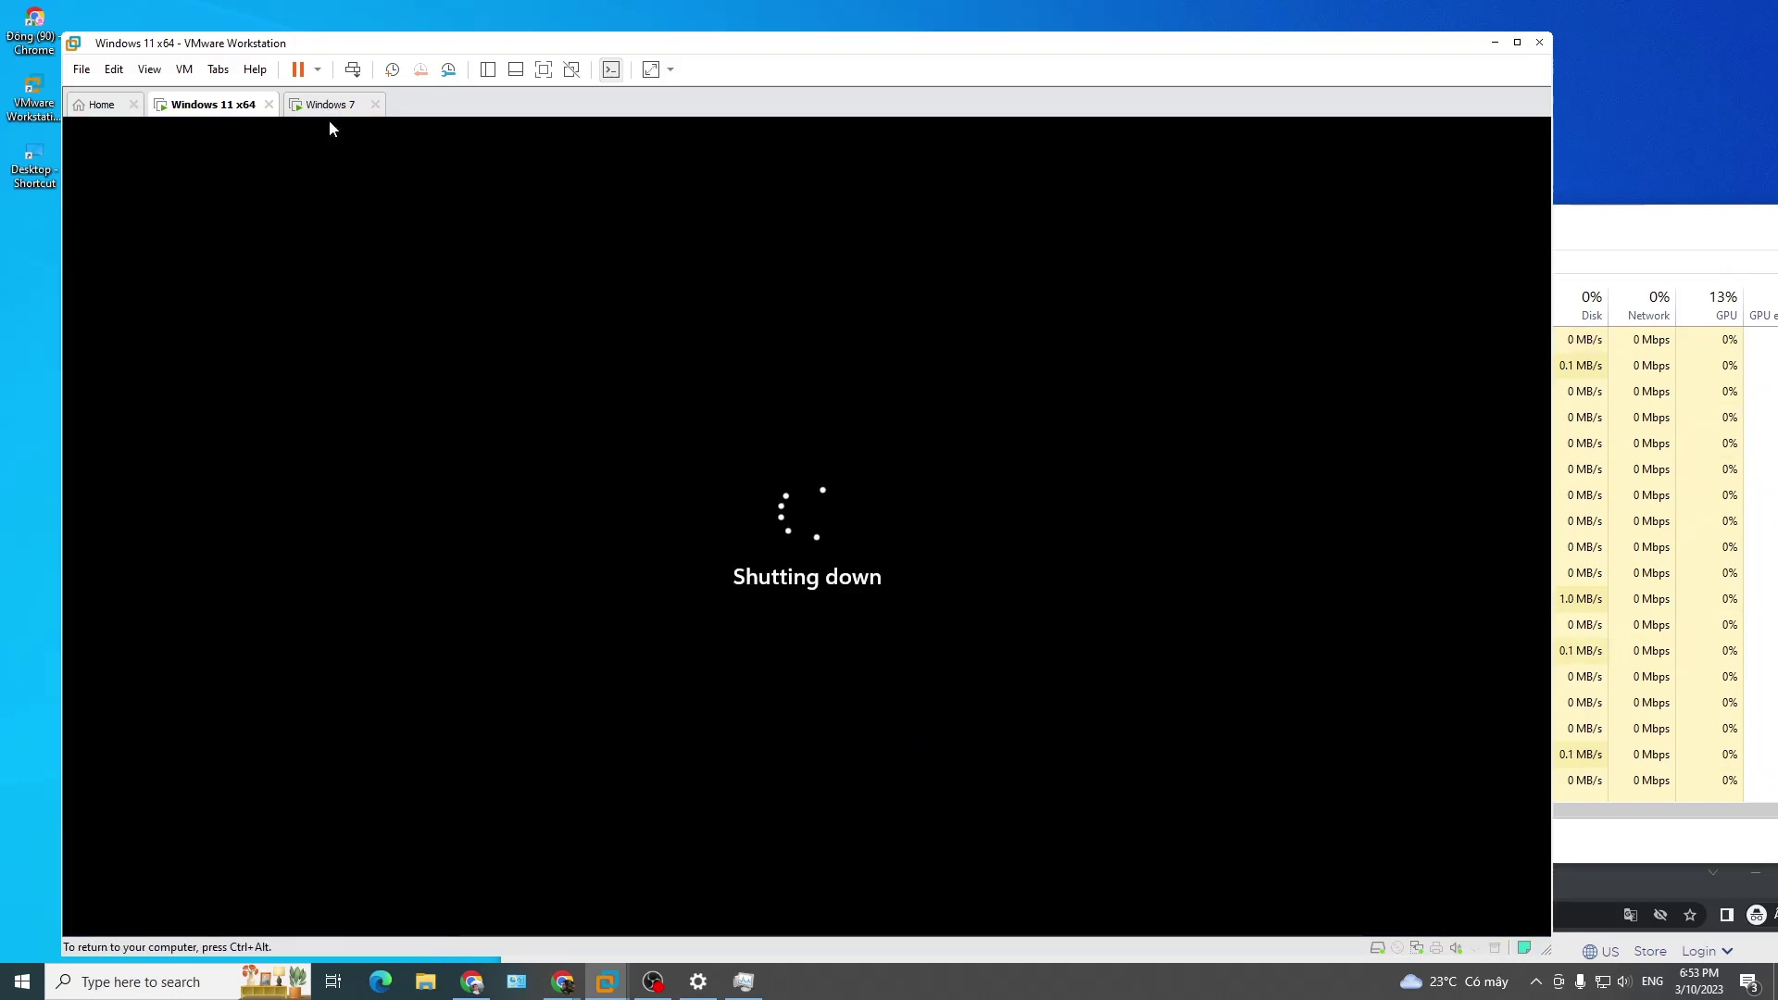
left_click(1589, 219)
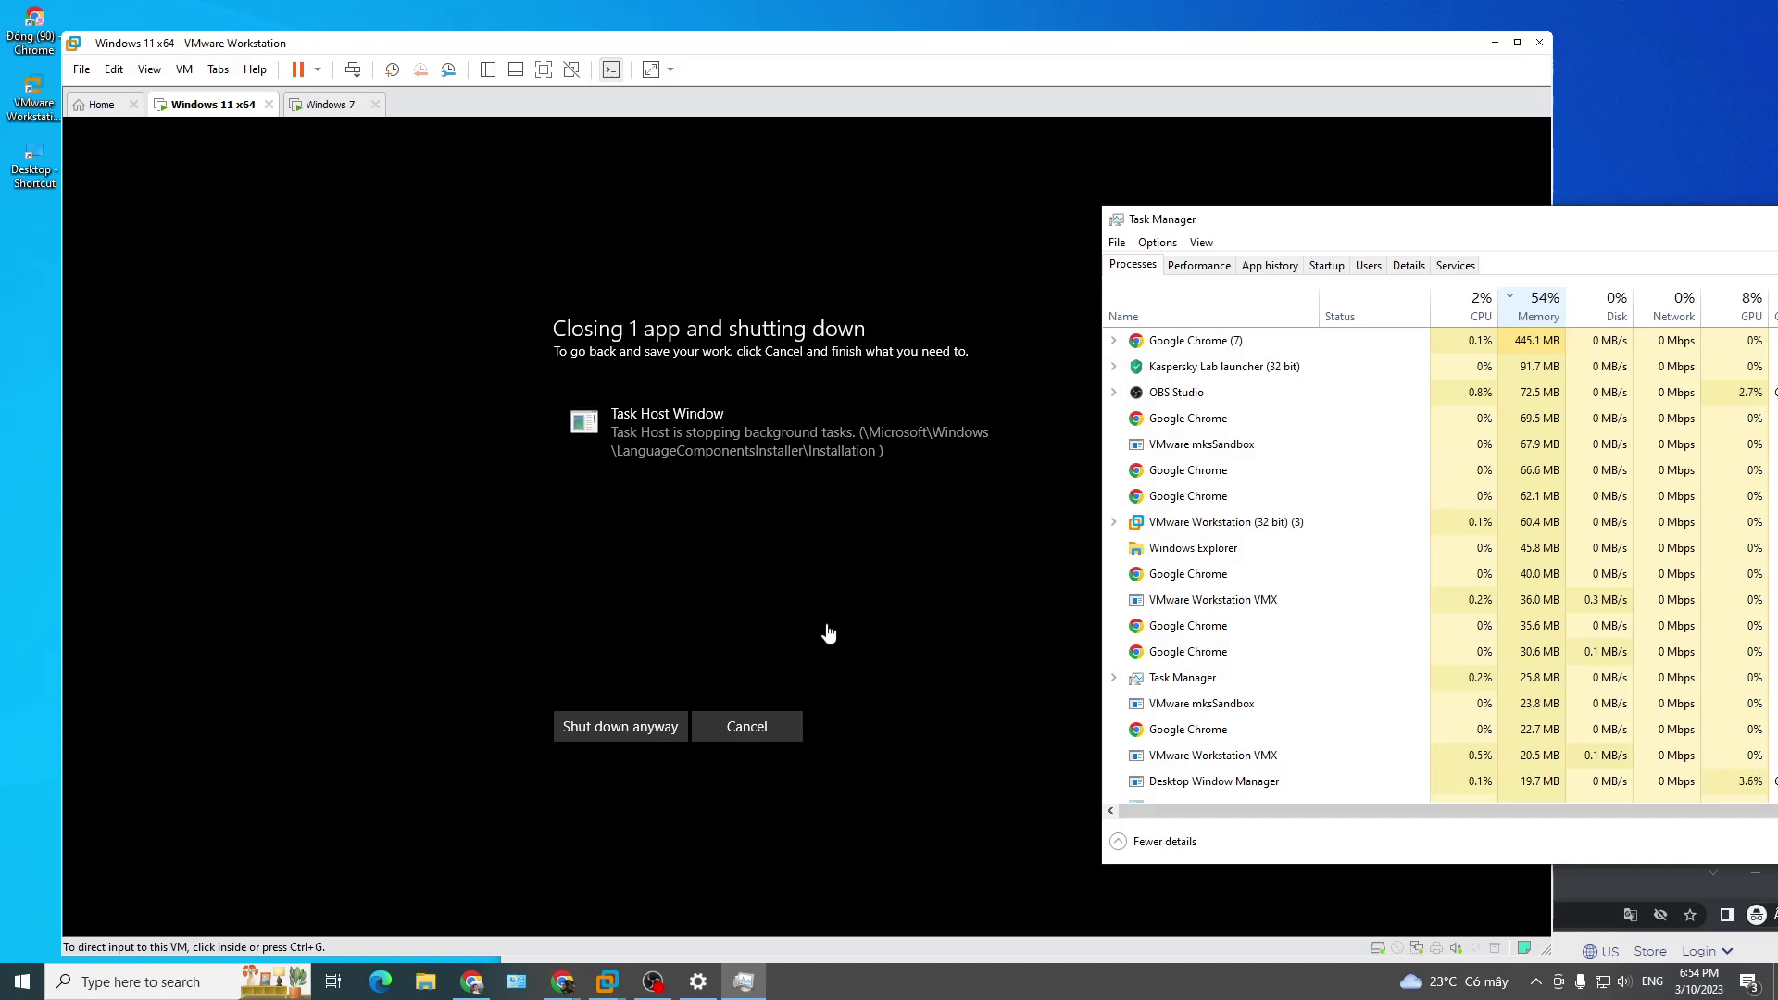
left_click(633, 727)
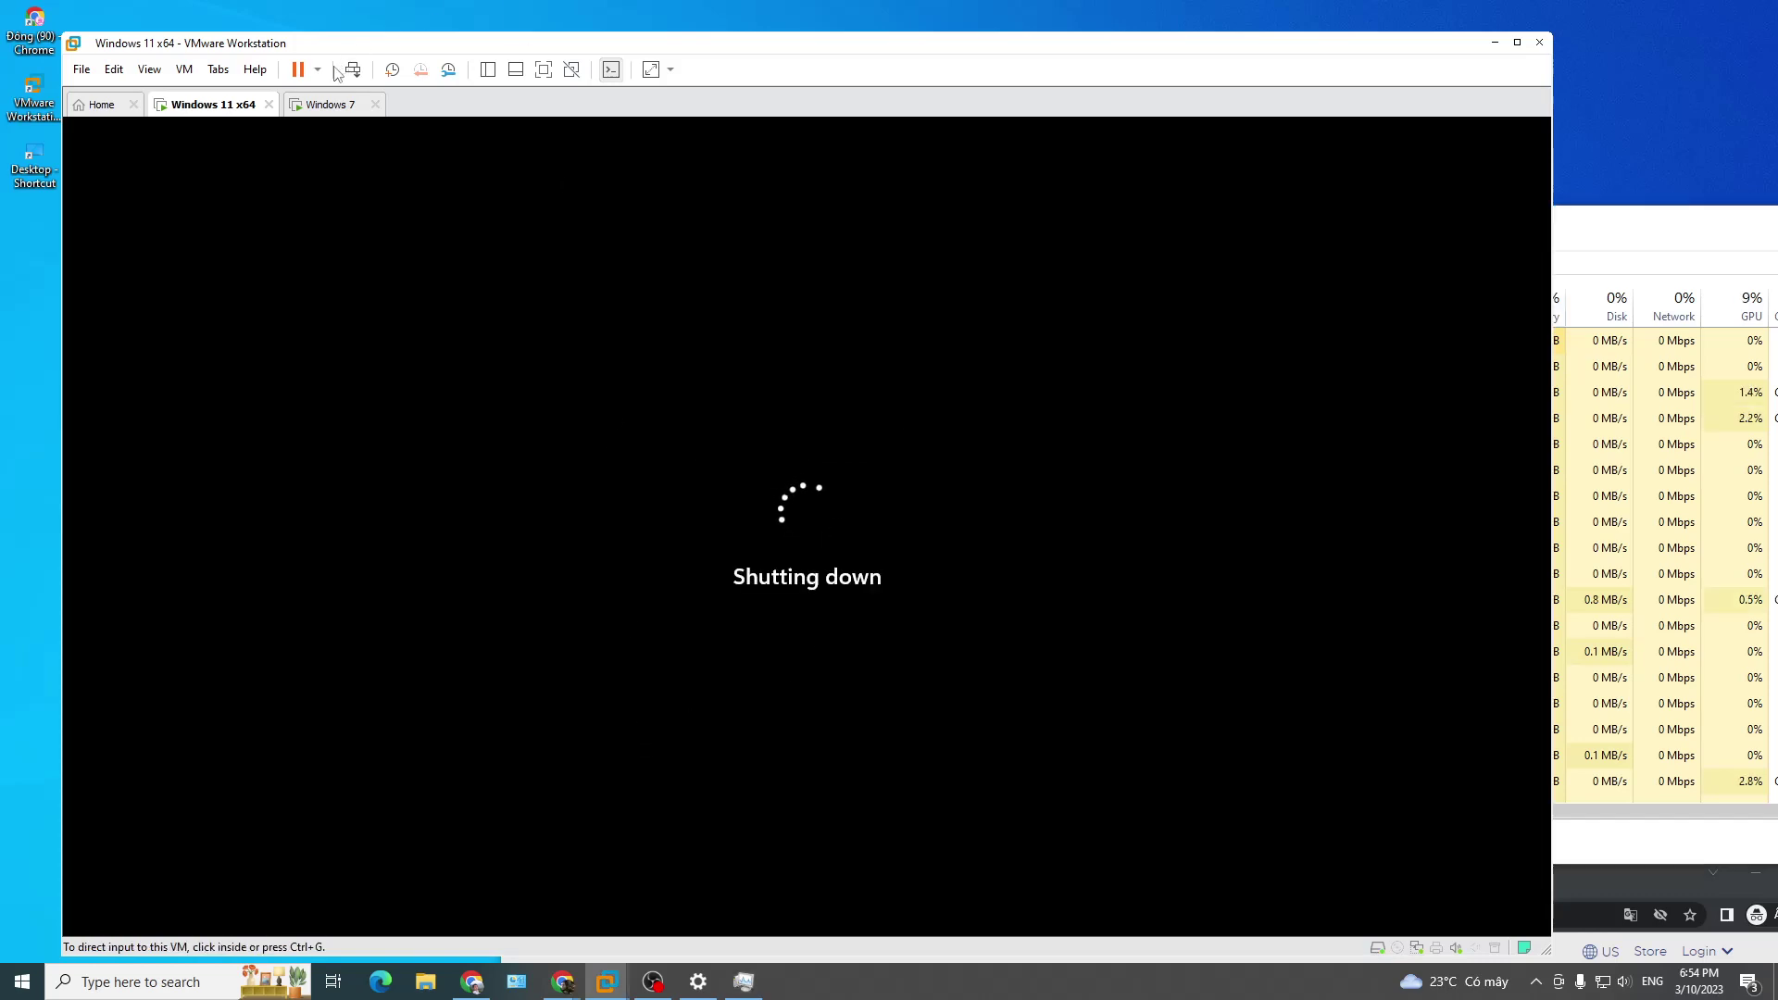
Step: View the Windows 7 virtual machine's desktop and return to the Windows 11 x64 virtual machine
left_click(320, 104)
key("ctrl+g")
key("ctrl+alt")
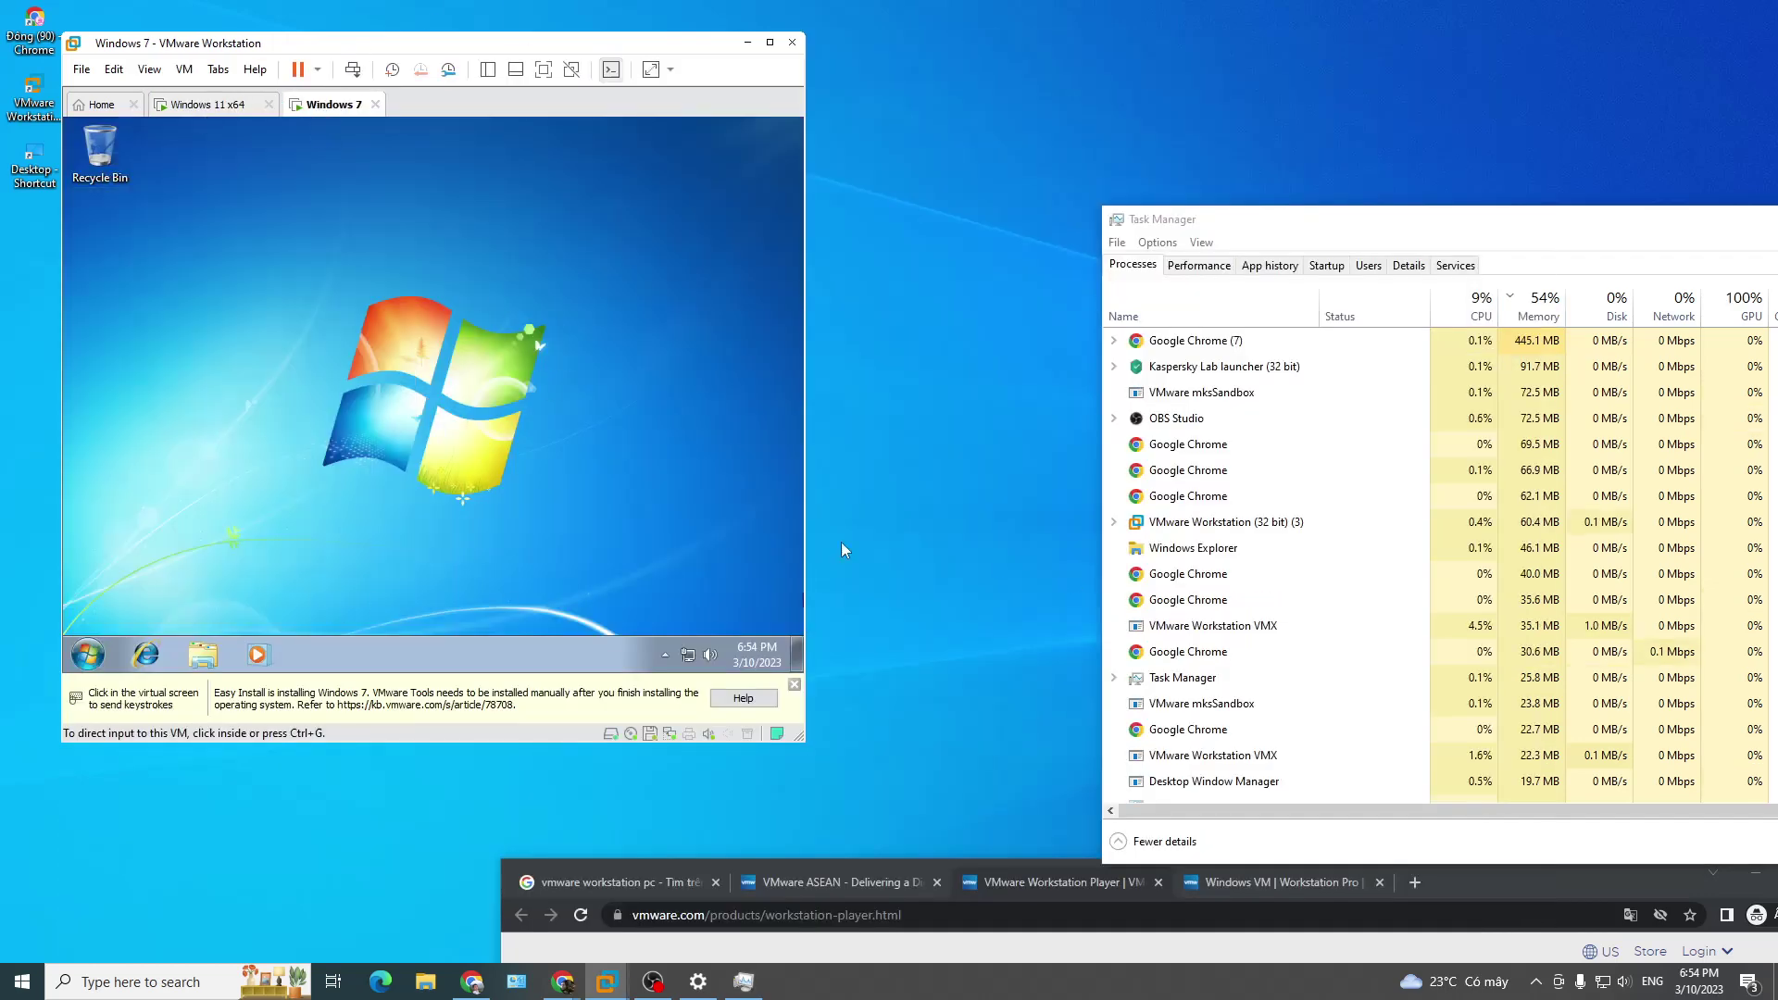
left_click(222, 105)
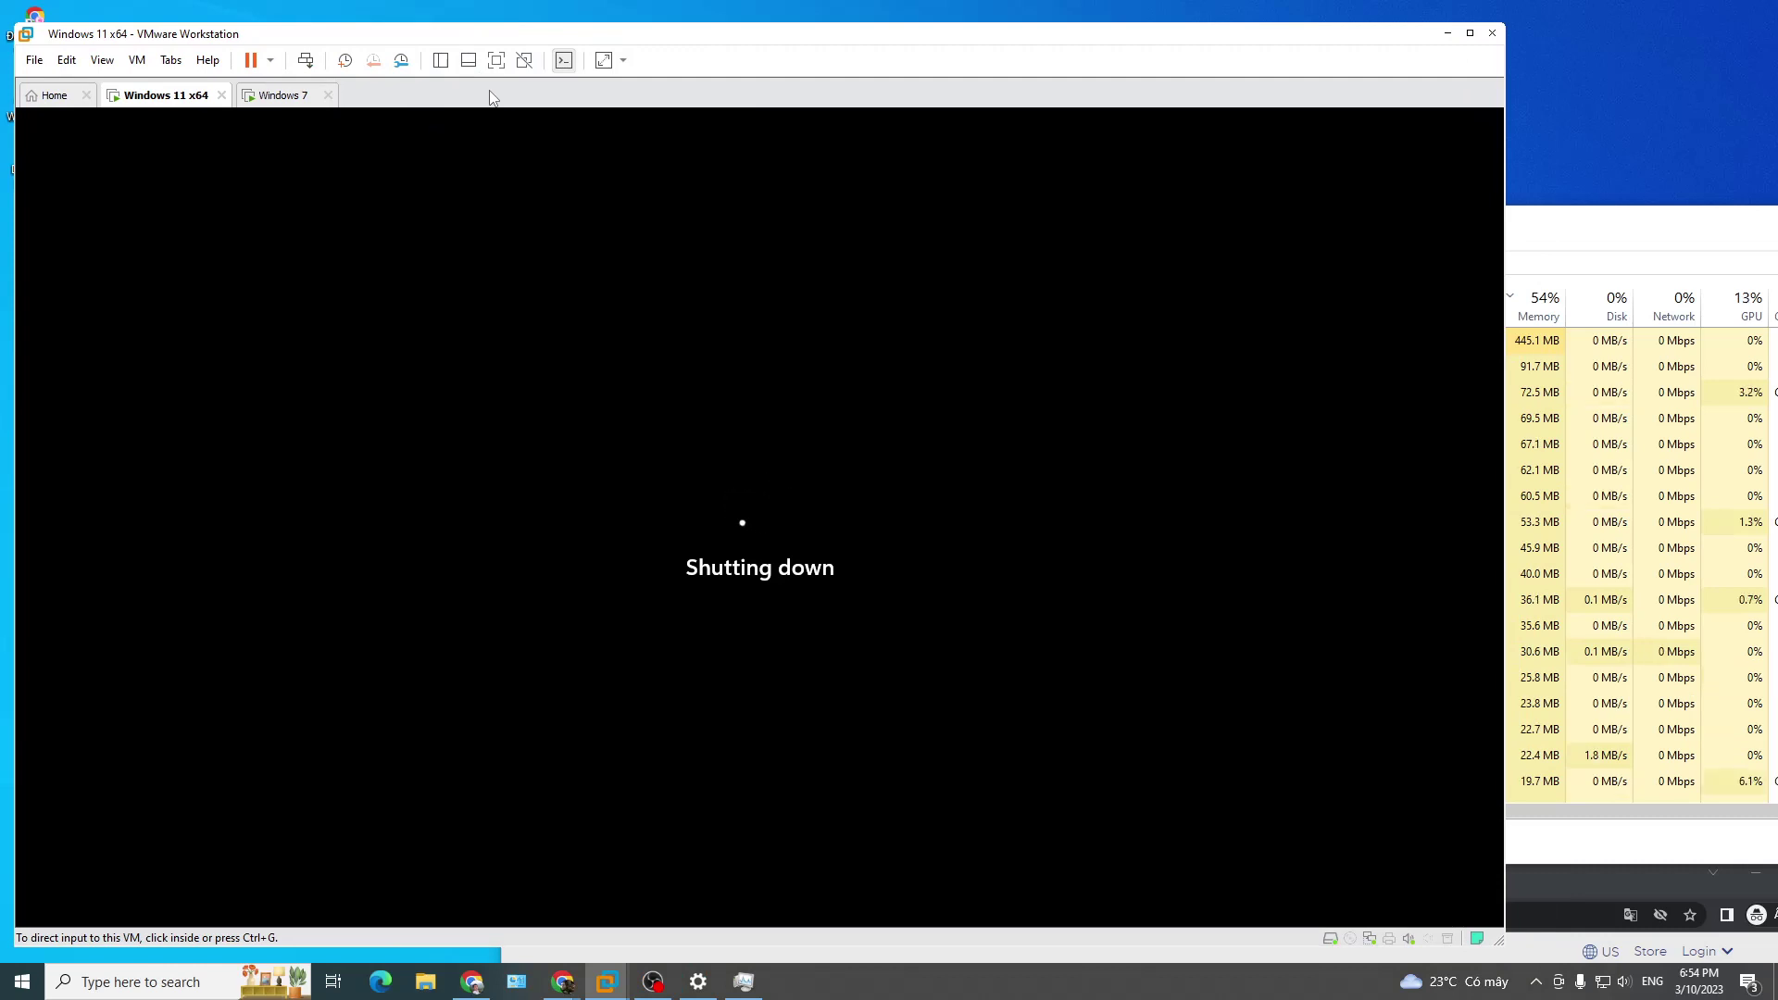
Step: Move Task Manager fully into view over the virtual machine and display the host's memory performance graph
left_click(1620, 270)
left_click_drag(1620, 222, 1319, 192)
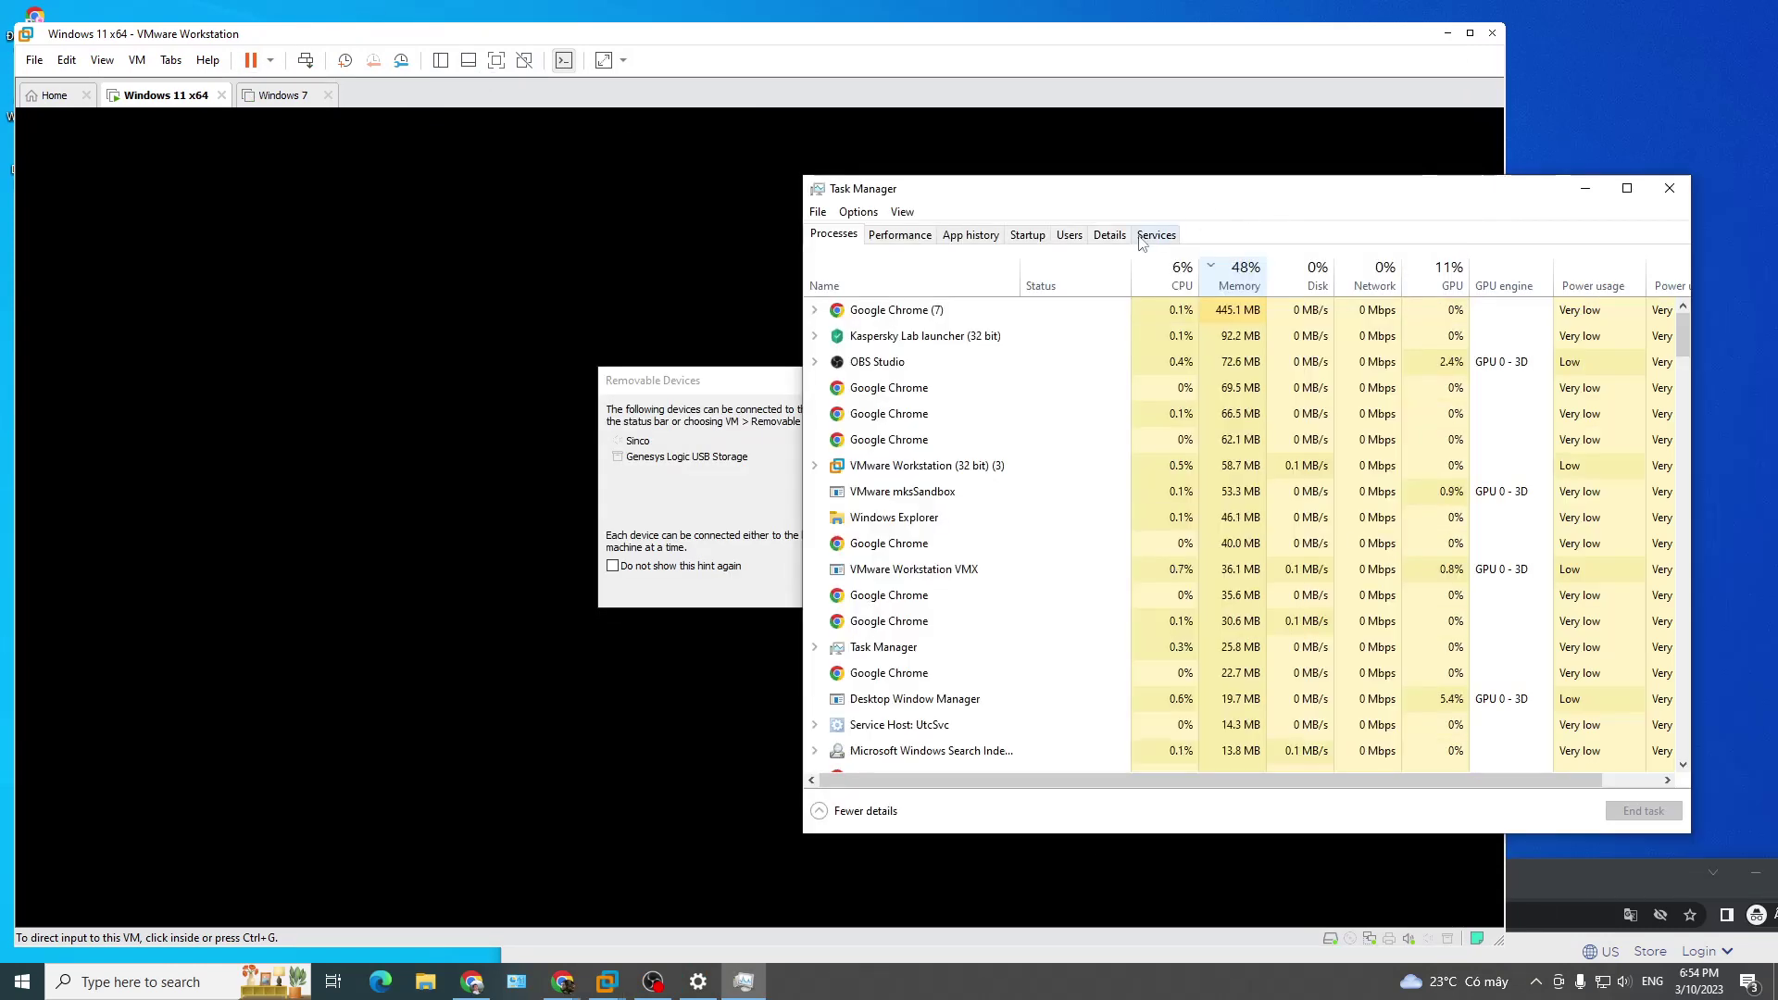
left_click(899, 234)
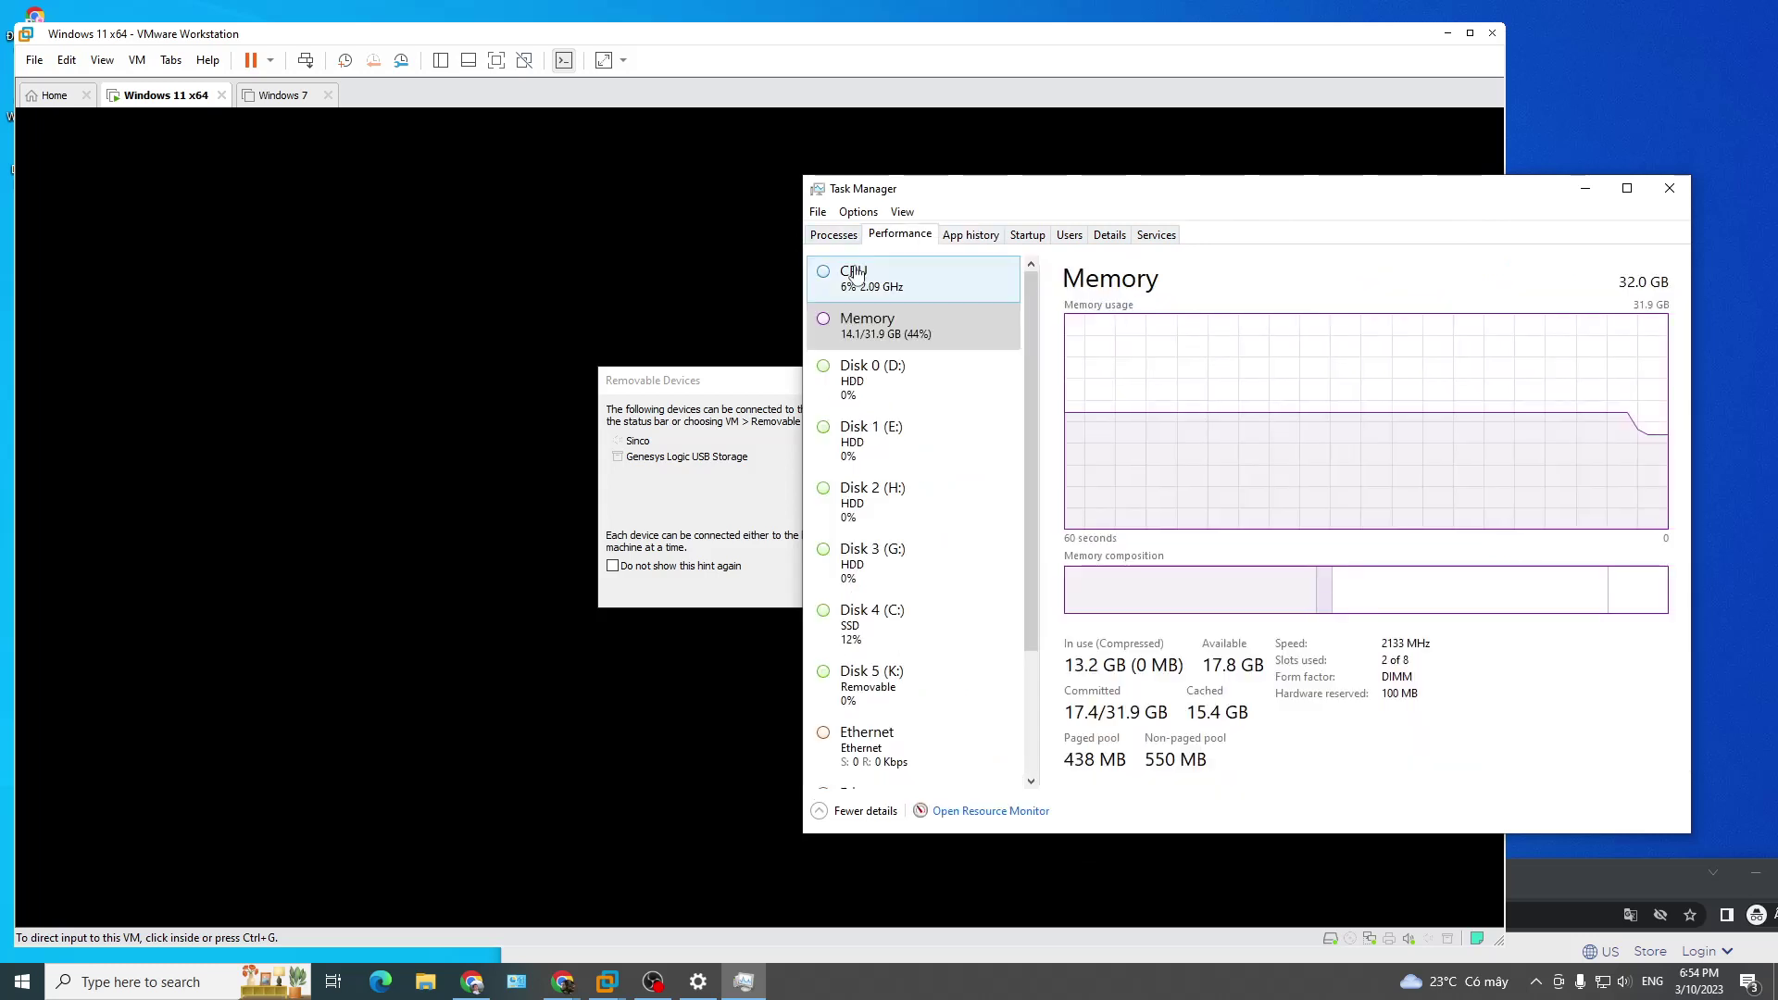
Step: Examine the performance graphs of the host's disks, including D:, K:, H: and the C: SSD
left_click(917, 387)
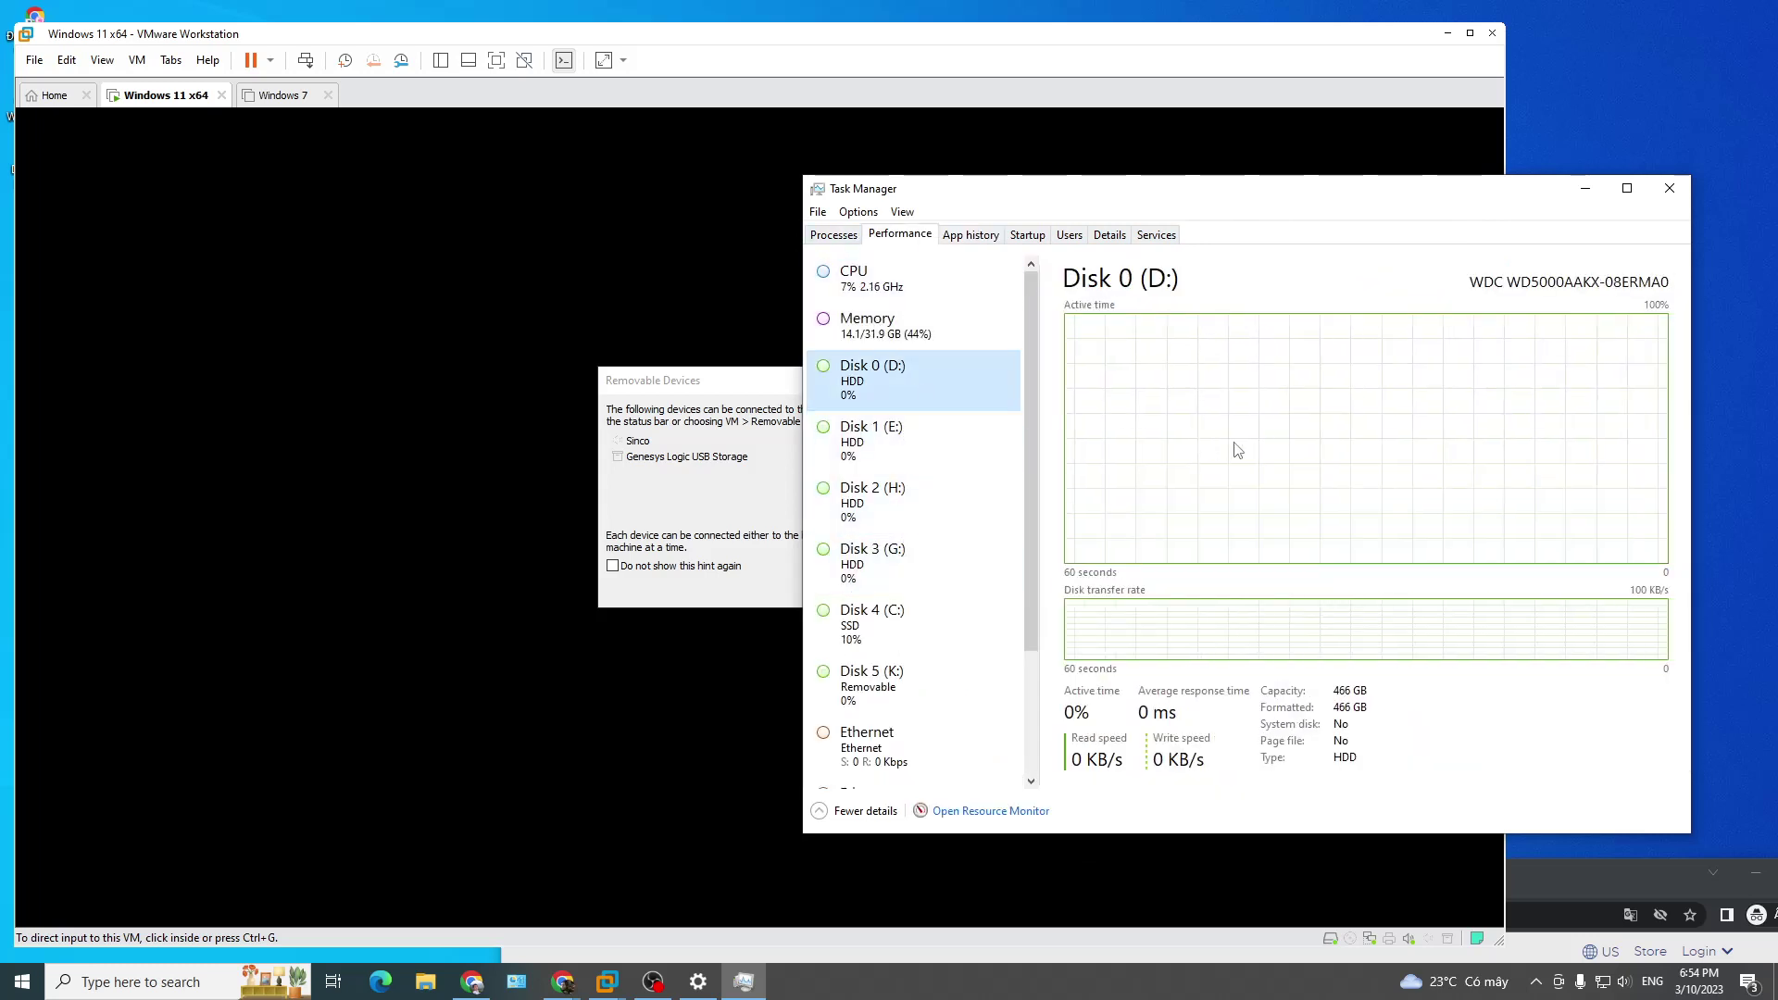
scroll(982, 629, "down", 3)
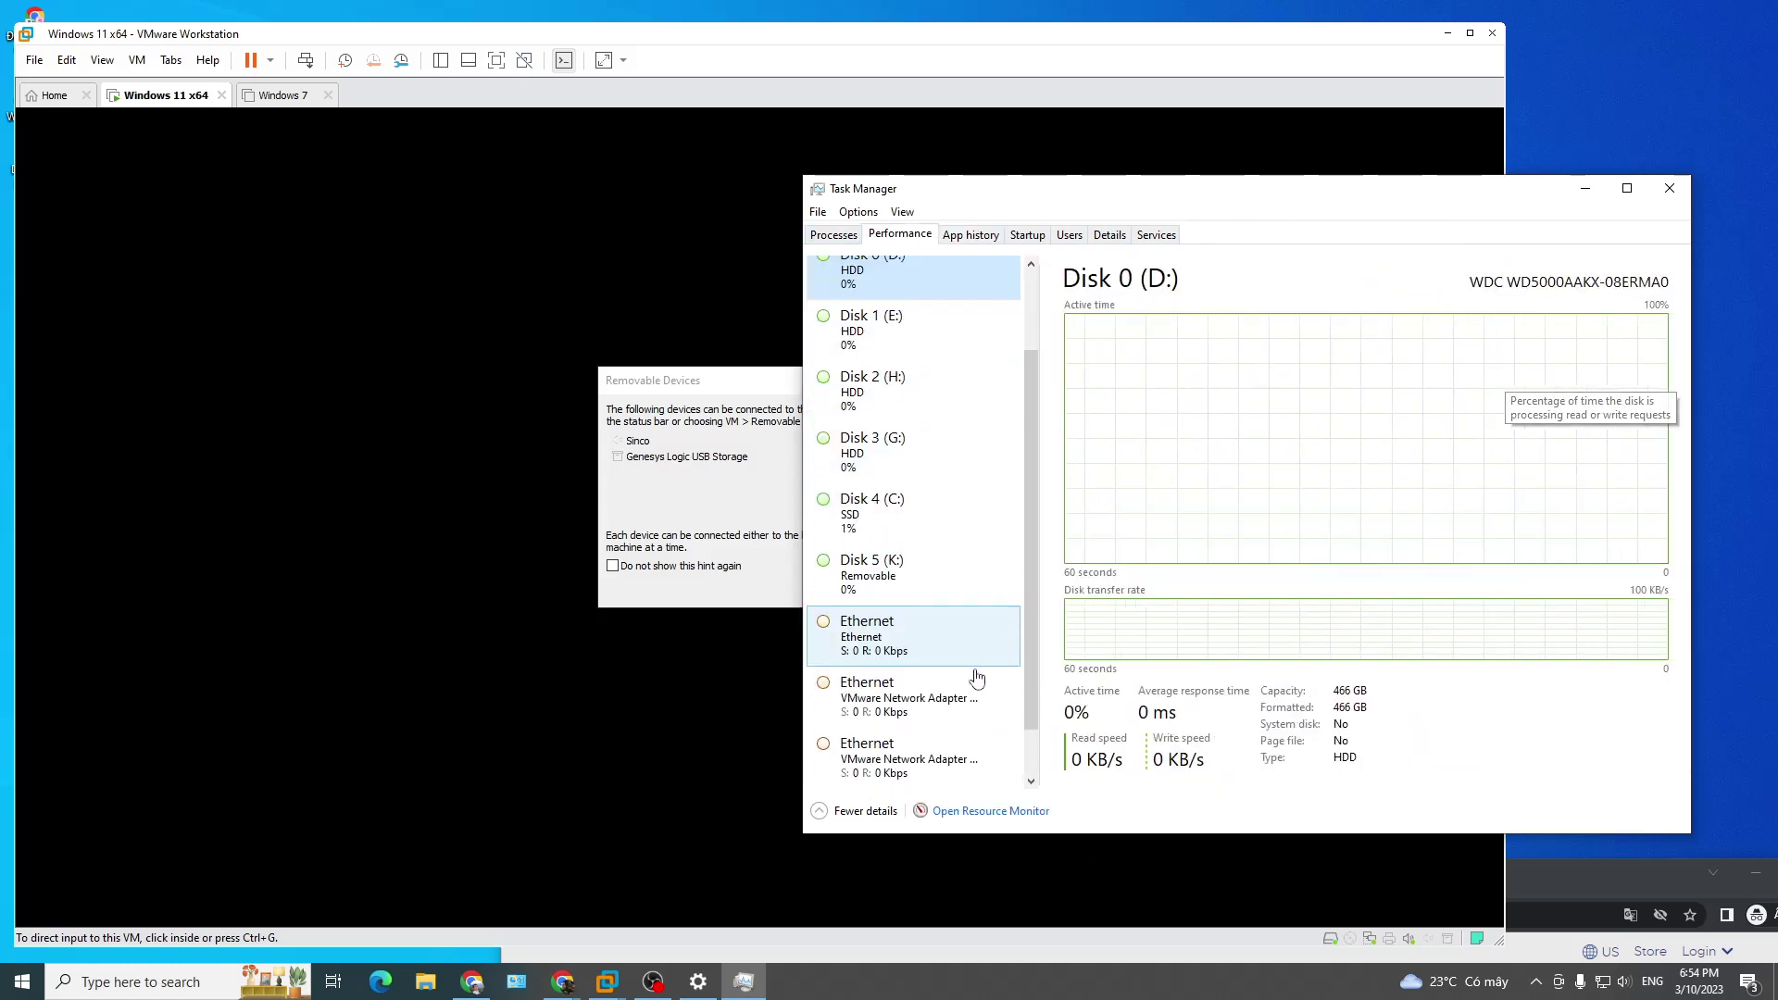
left_click(923, 582)
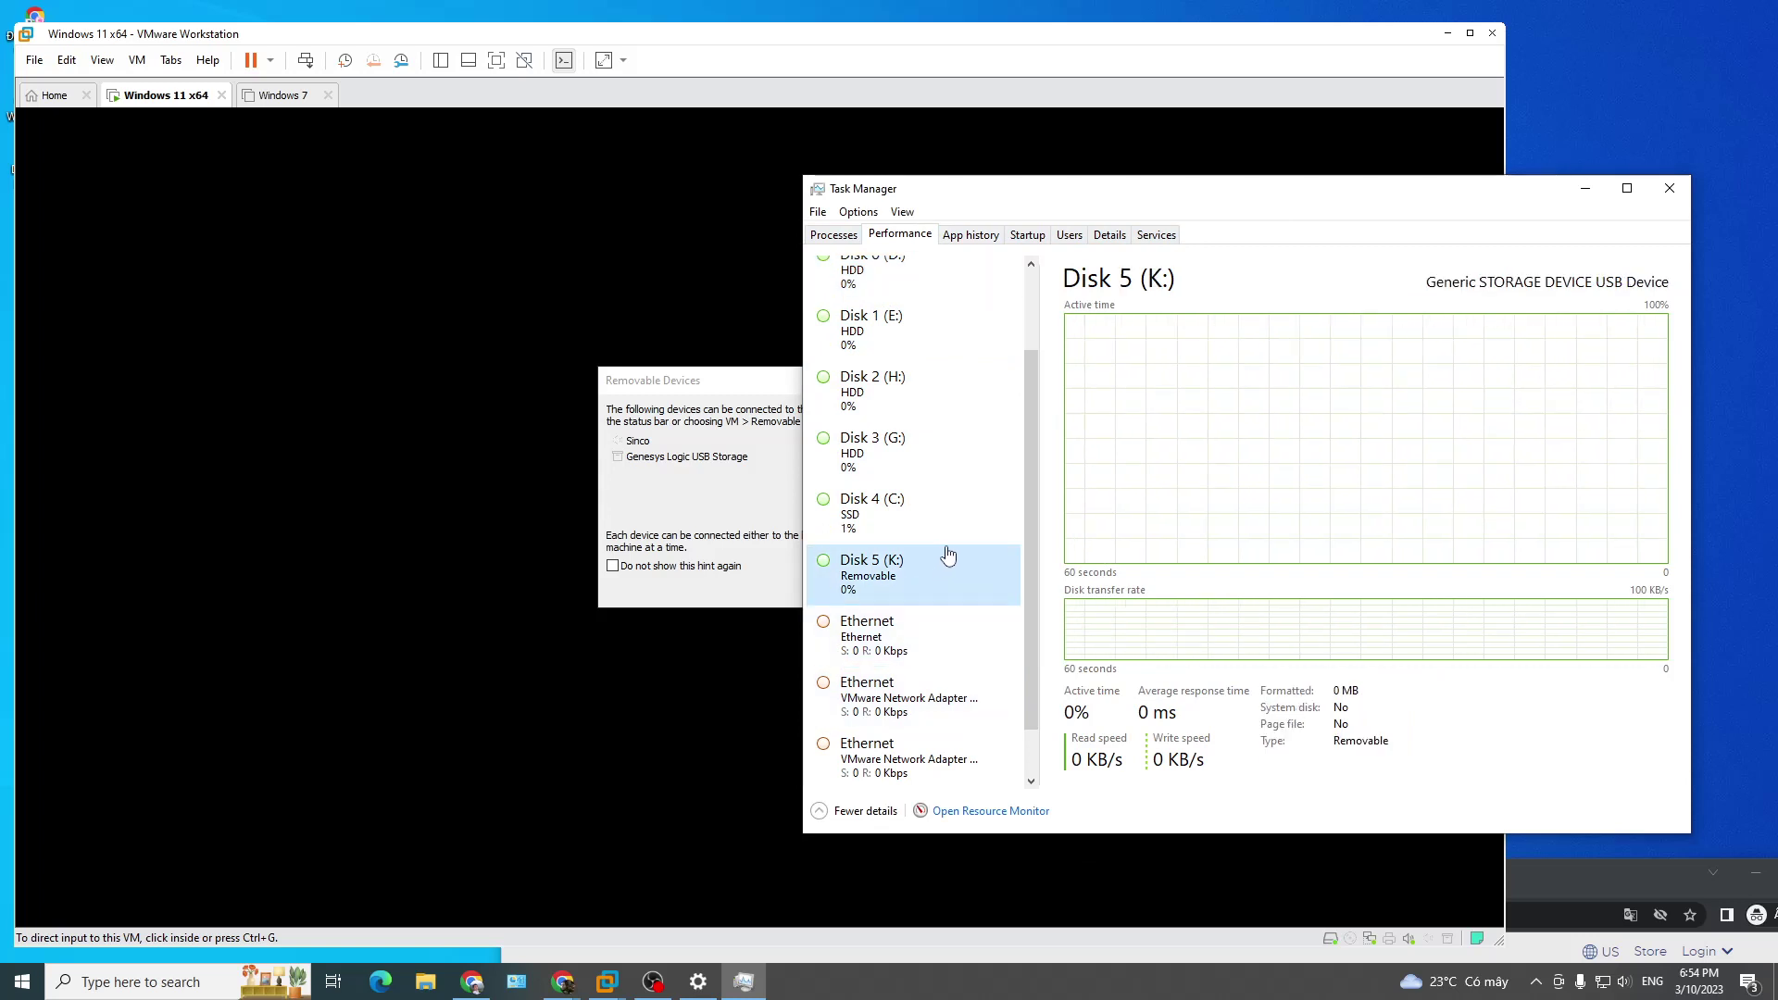
scroll(964, 546, "up", 1)
left_click(905, 467)
left_click(905, 426)
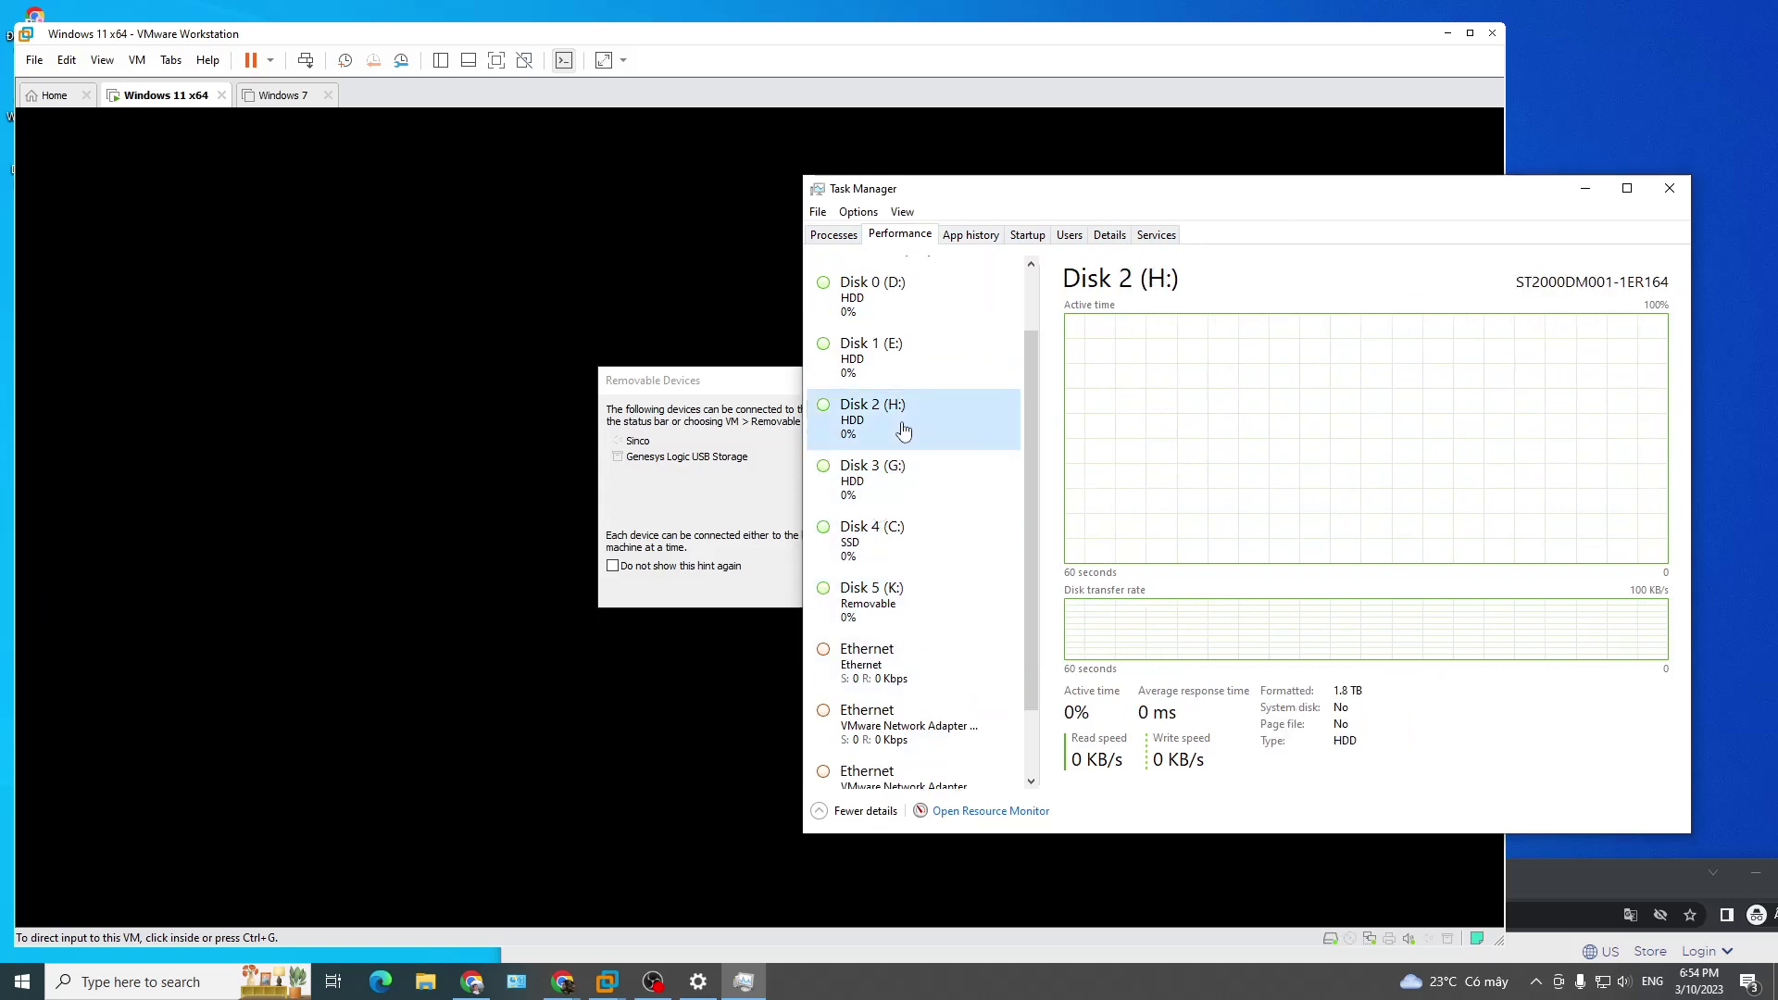
left_click(906, 382)
left_click(917, 298)
scroll(931, 435, "up", 3)
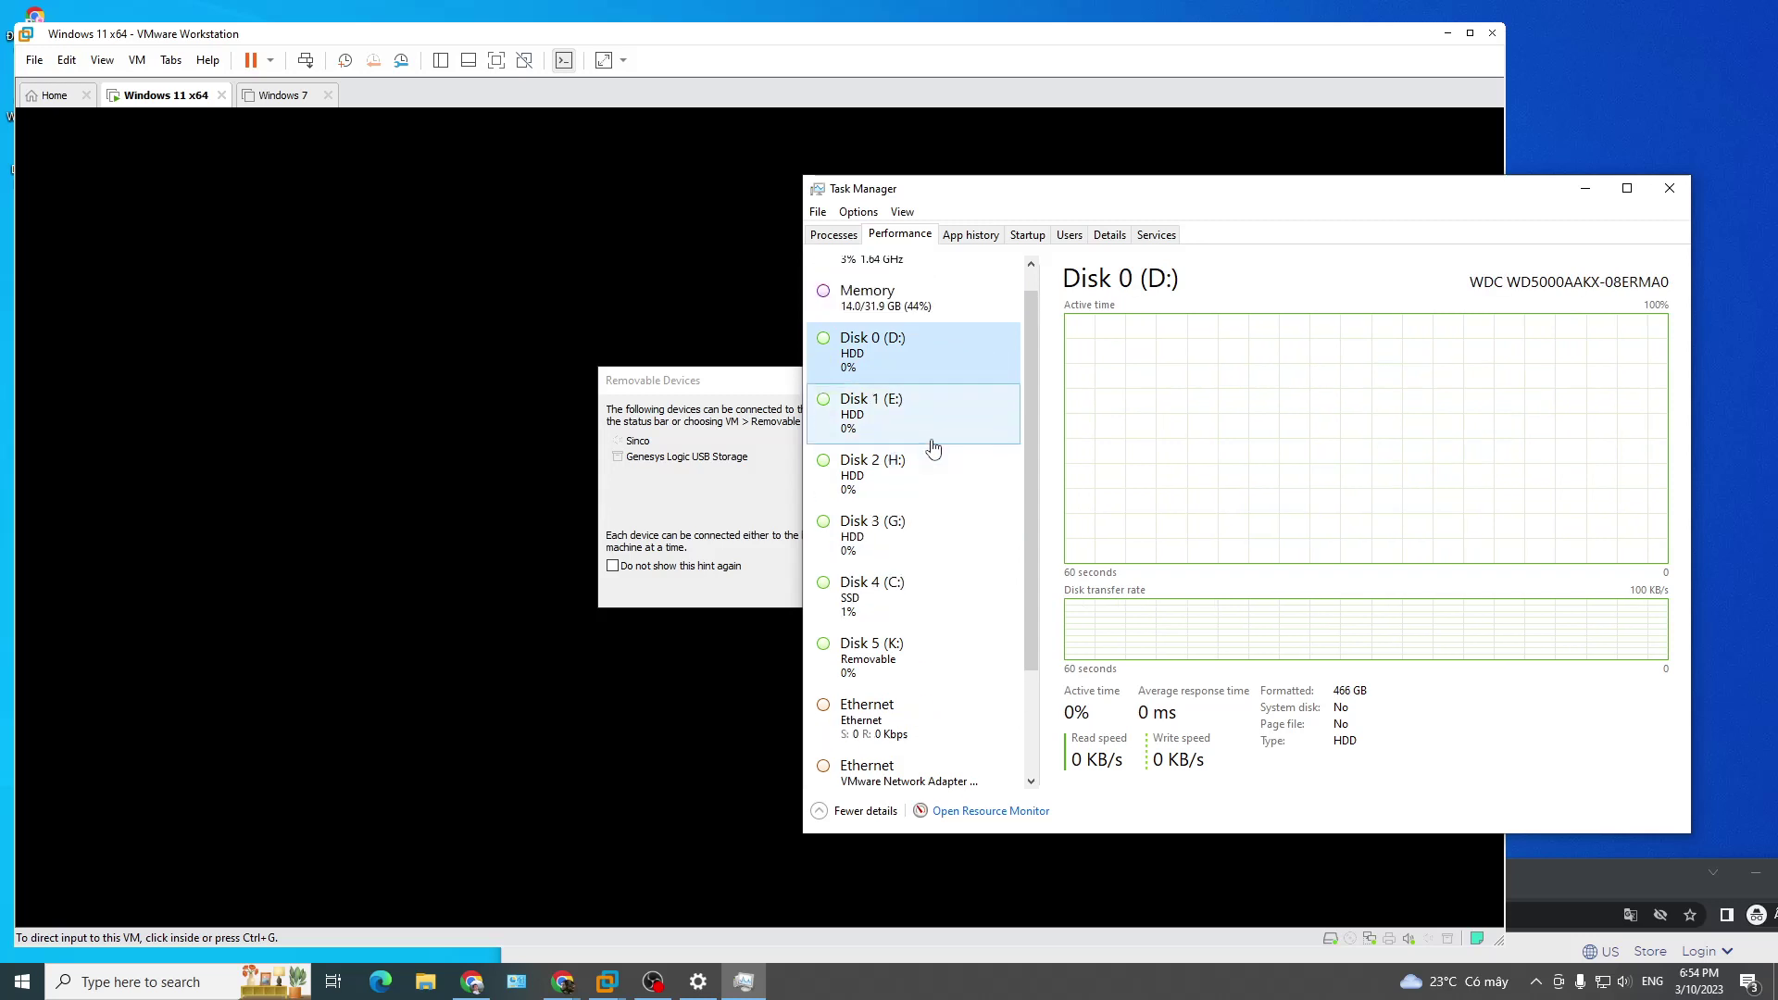
left_click(926, 517)
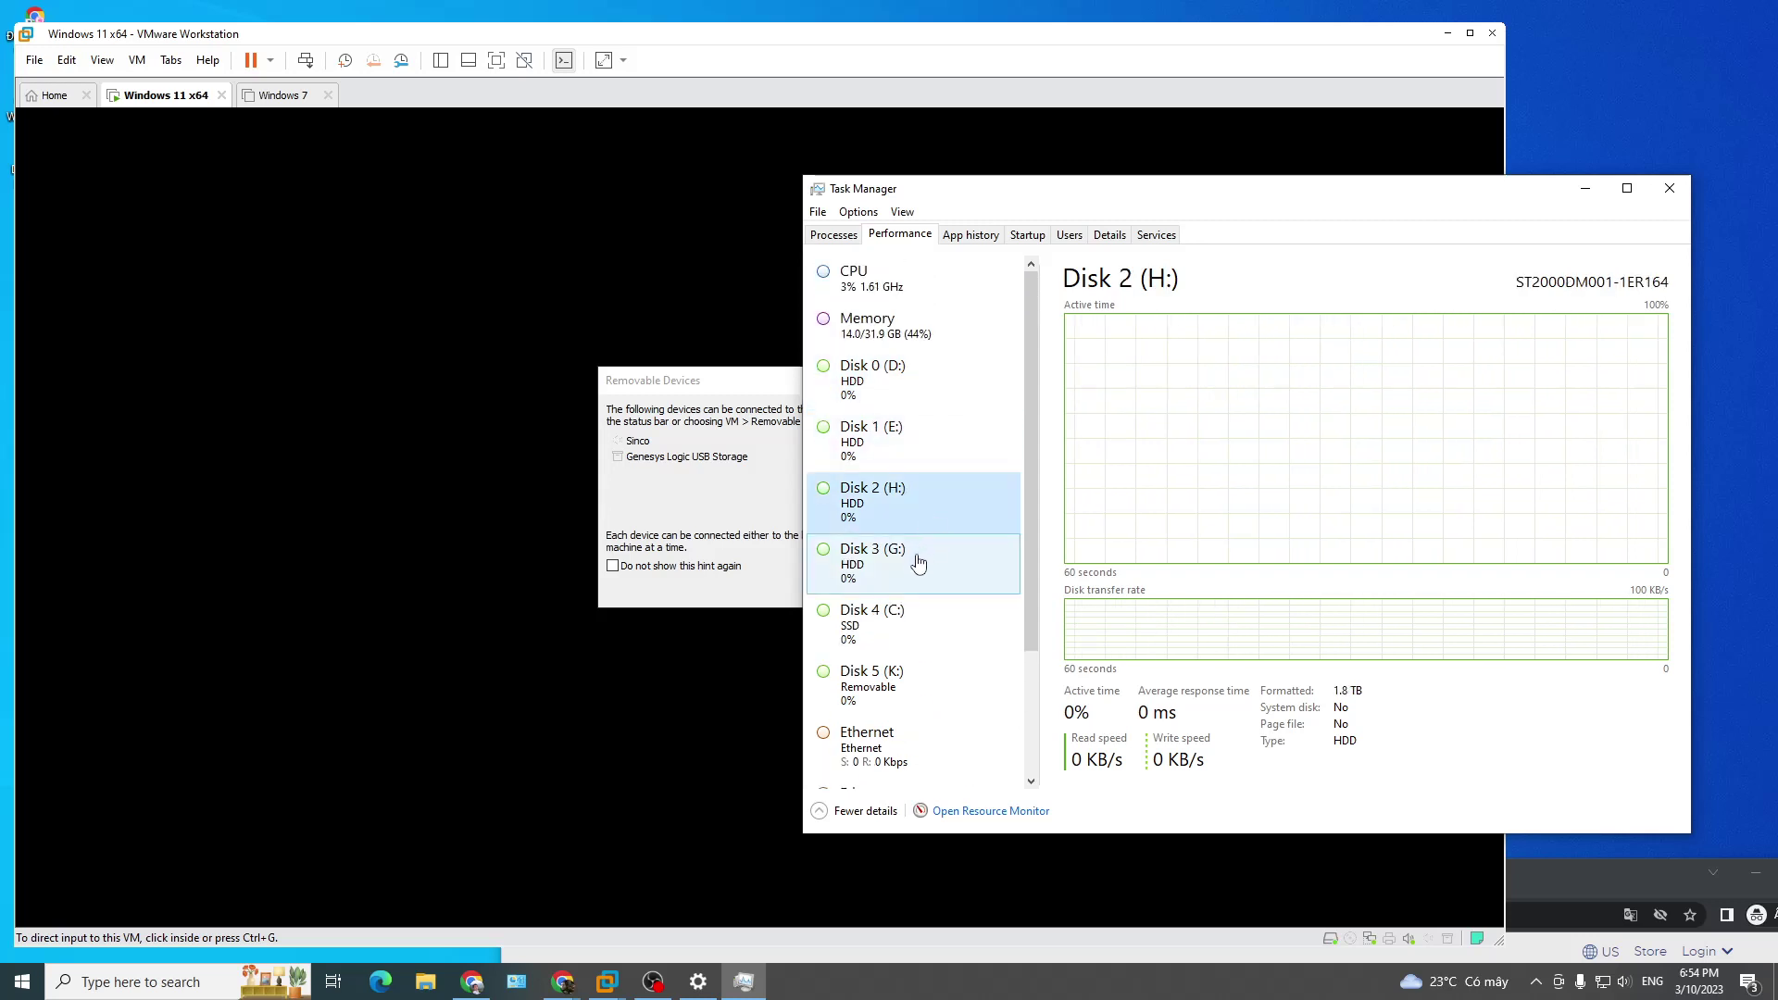
left_click(915, 566)
left_click(911, 635)
scroll(935, 637, "down", 3)
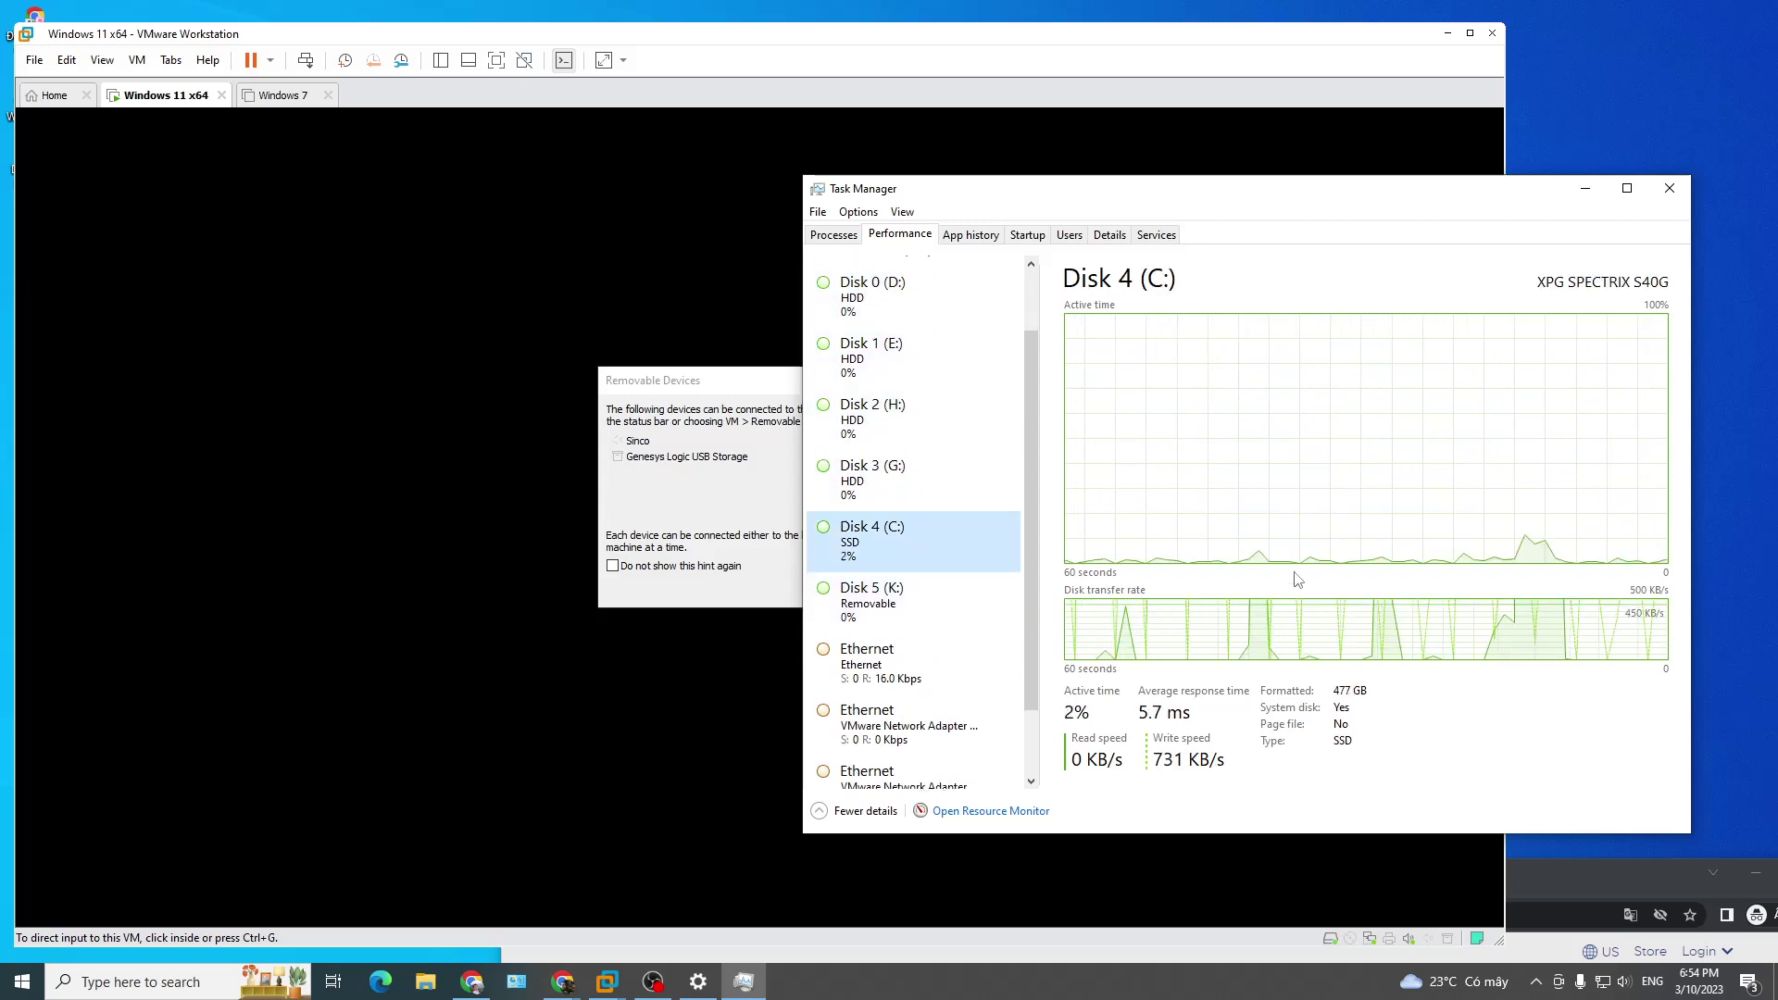
Step: Dismiss the Removable Devices hint and display the Windows 7 virtual machine's summary with Task Manager in front
left_click_drag(1265, 198, 1395, 190)
left_click(852, 463)
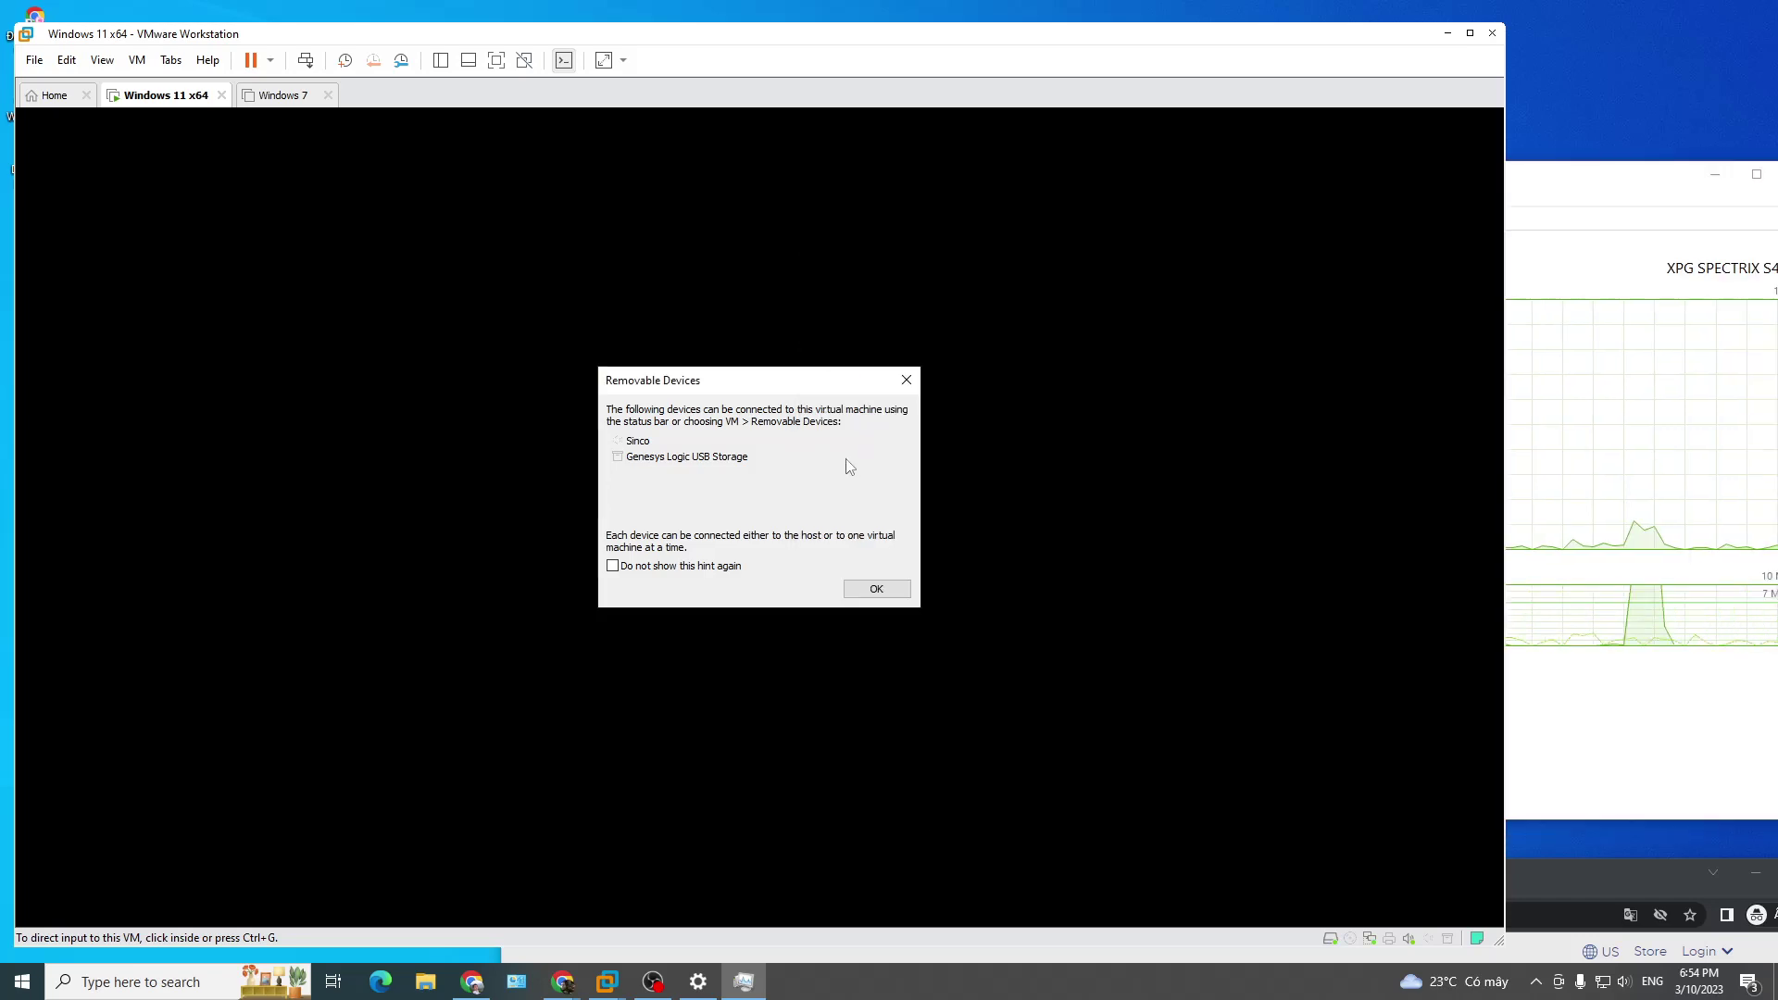
left_click(873, 591)
left_click(282, 96)
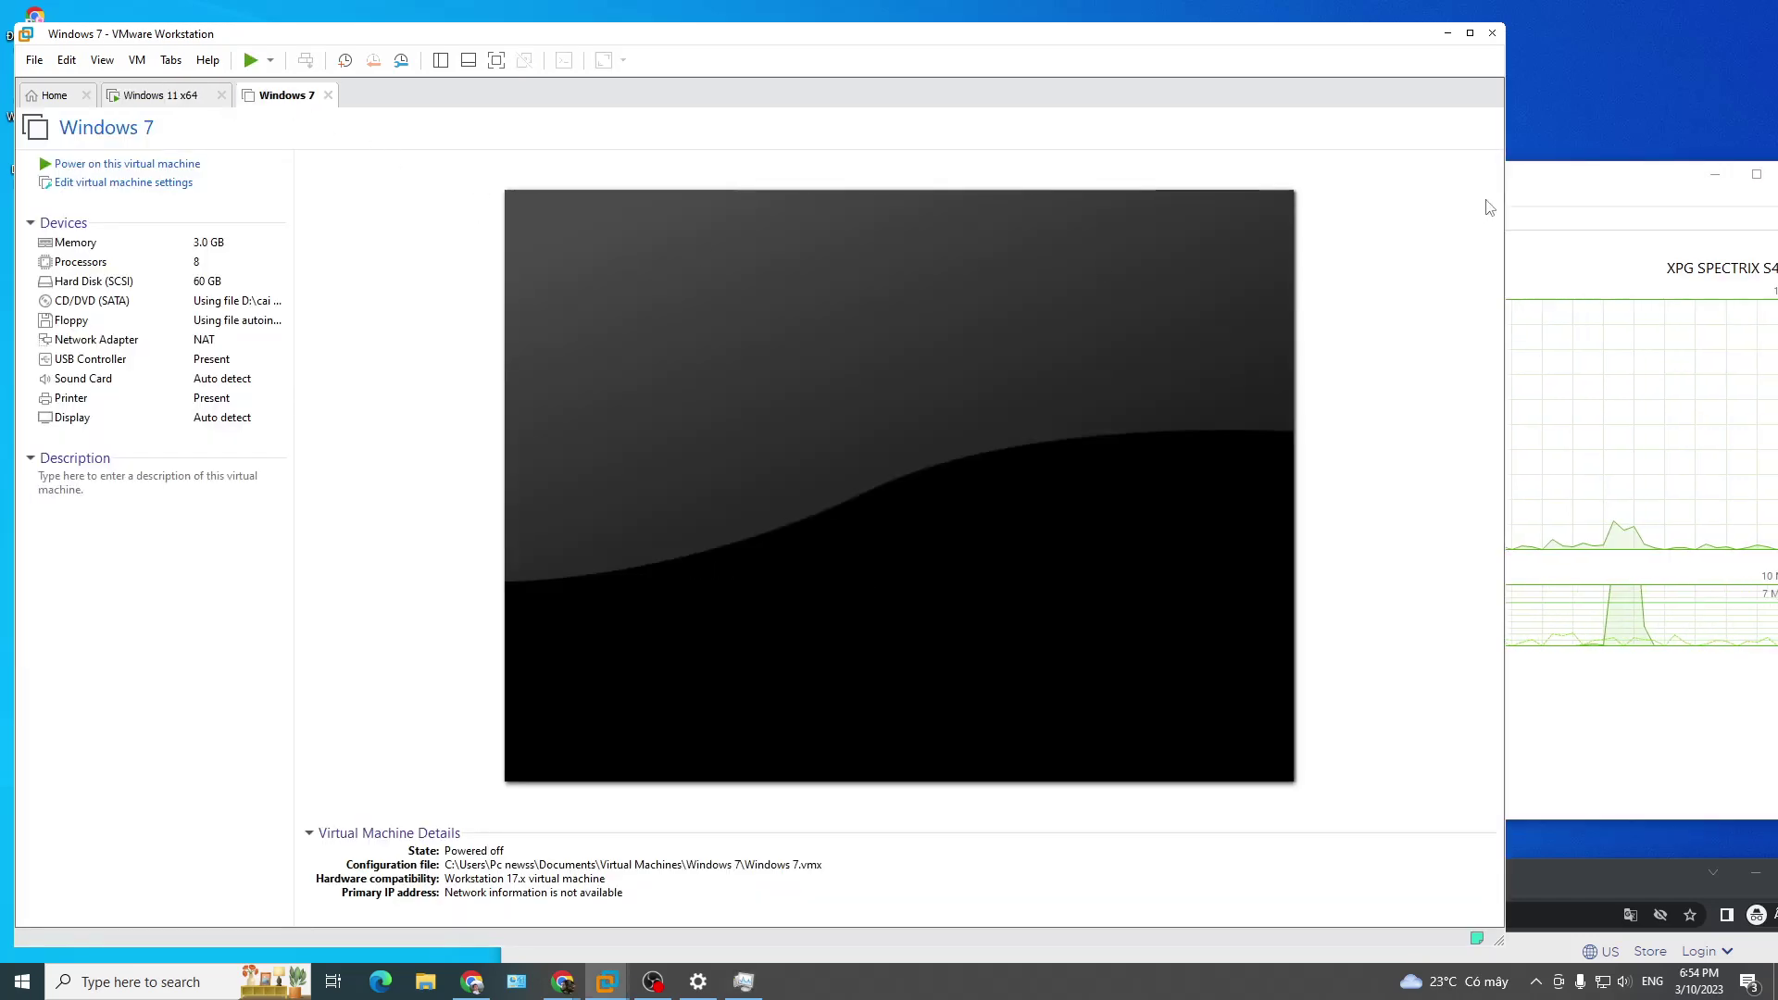
left_click_drag(1528, 176, 1167, 158)
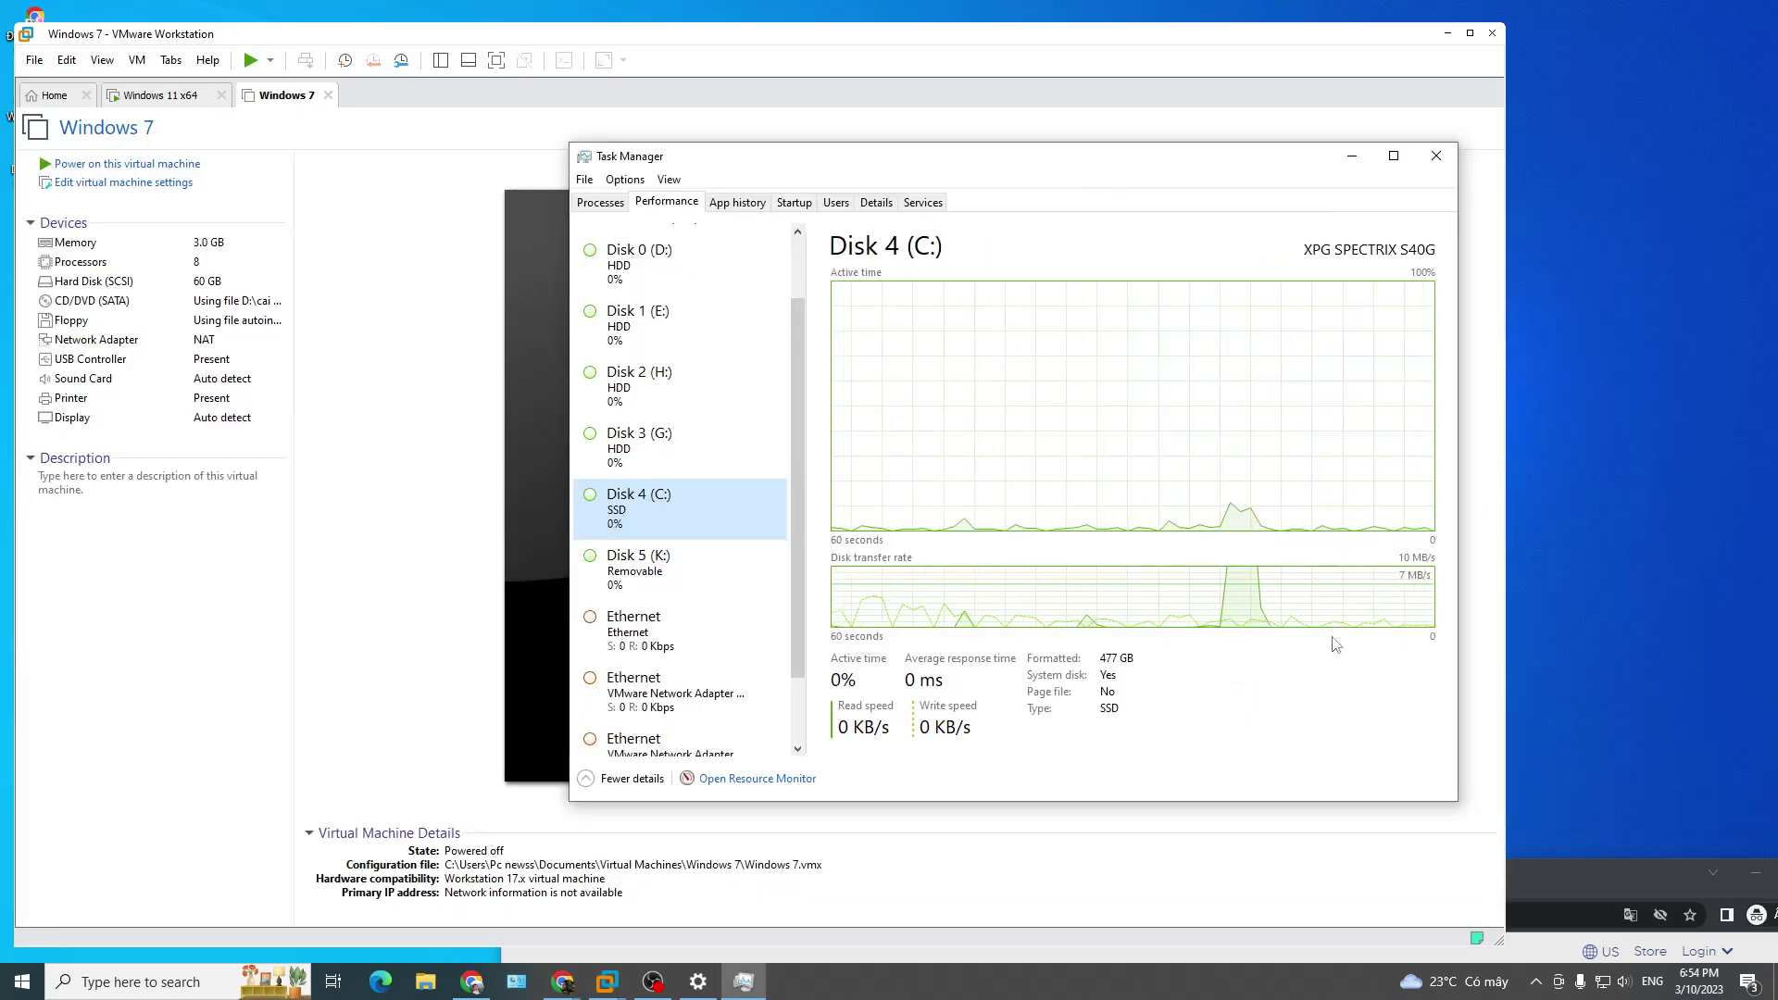
Step: List the host's running processes sorted by disk usage and move Task Manager clear of the Windows 7 summary
left_click(600, 202)
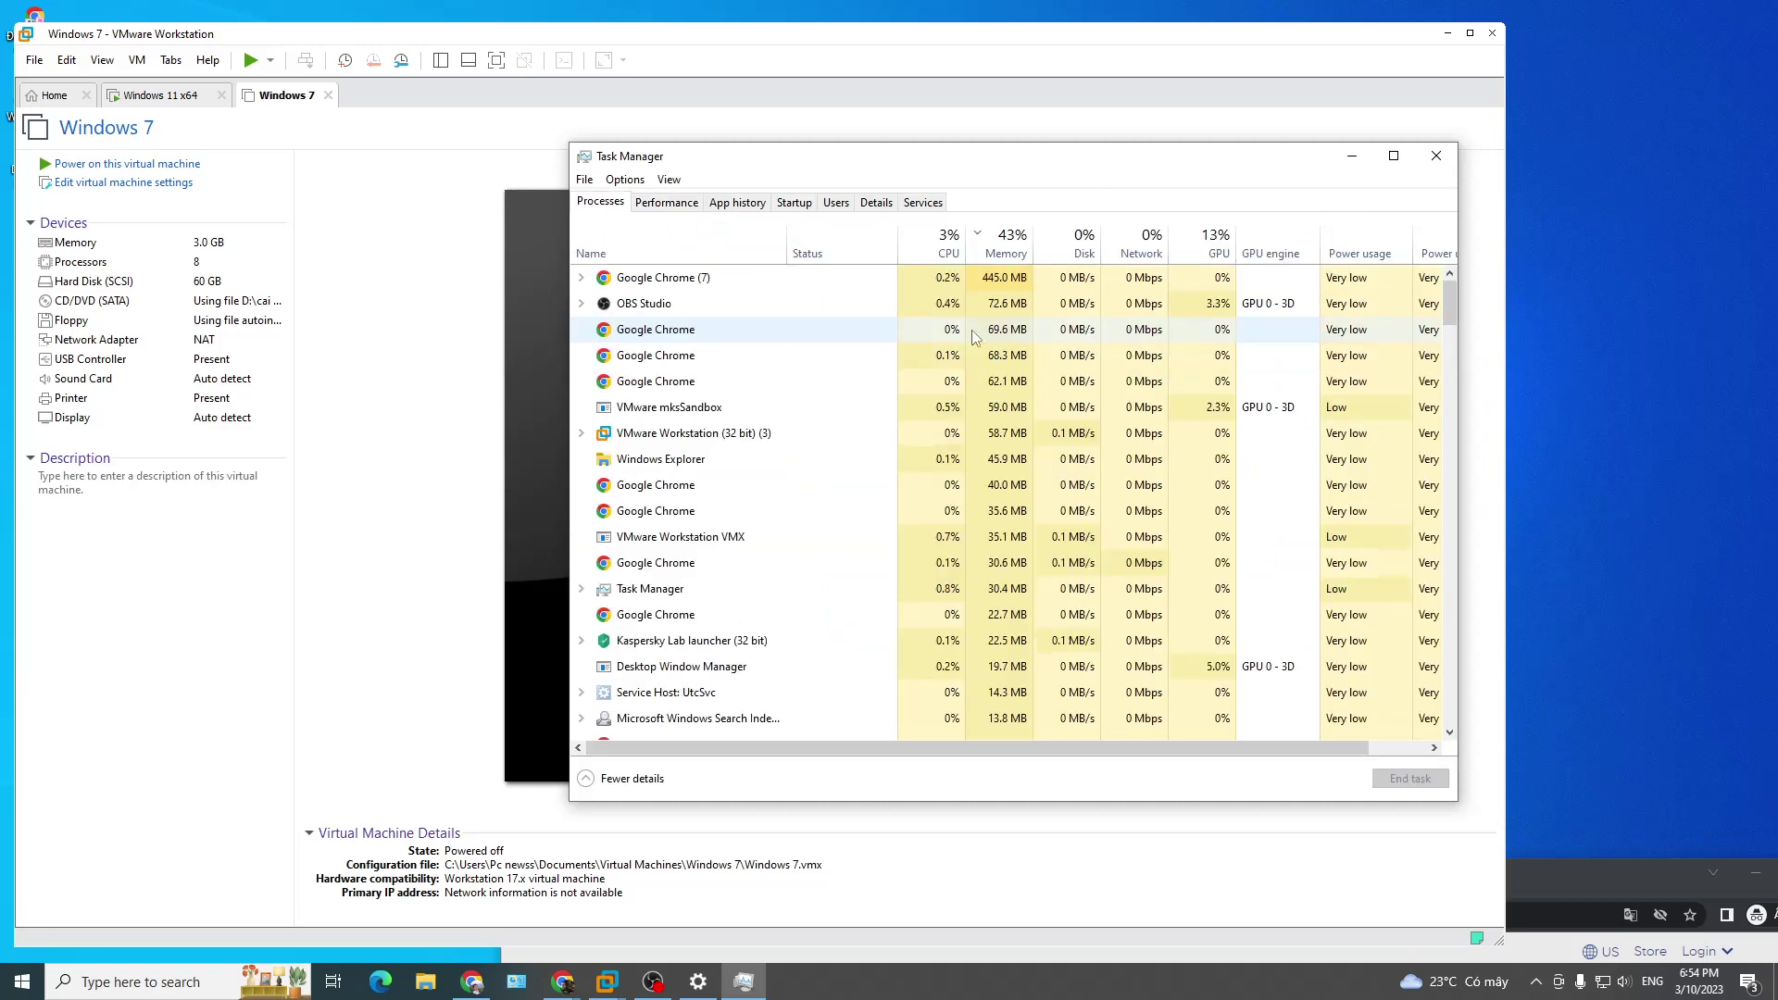
left_click(1079, 243)
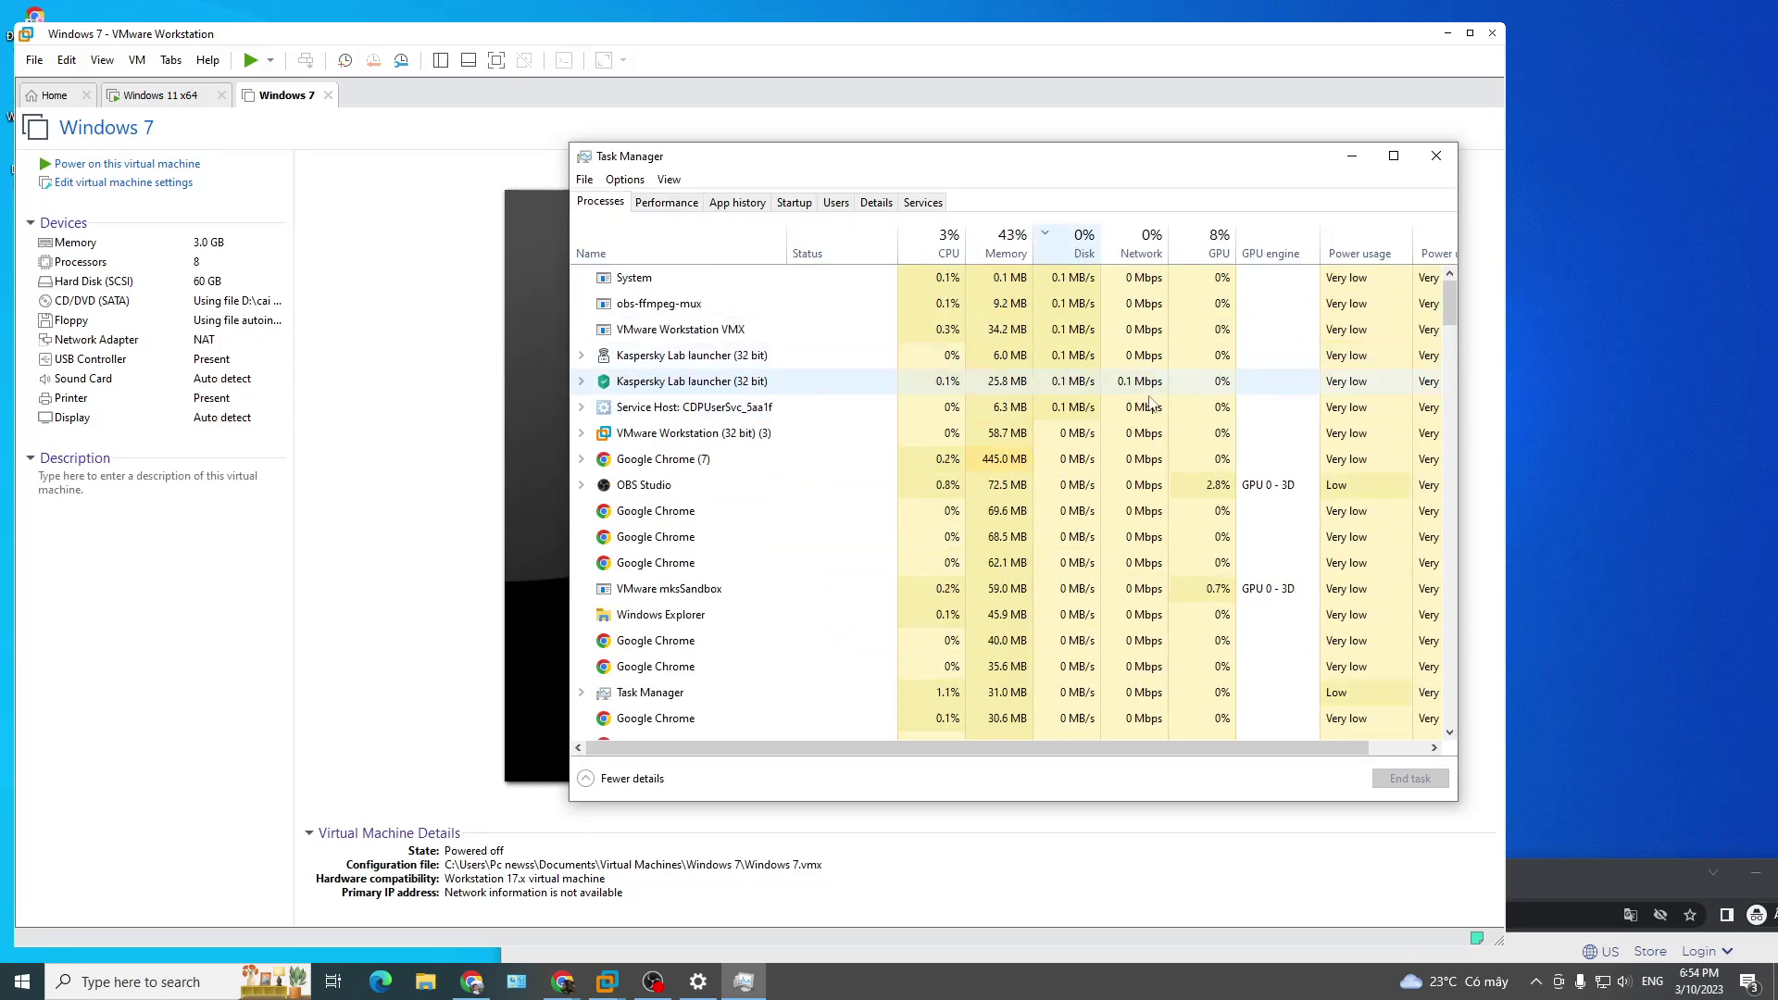
left_click_drag(1004, 159, 1295, 158)
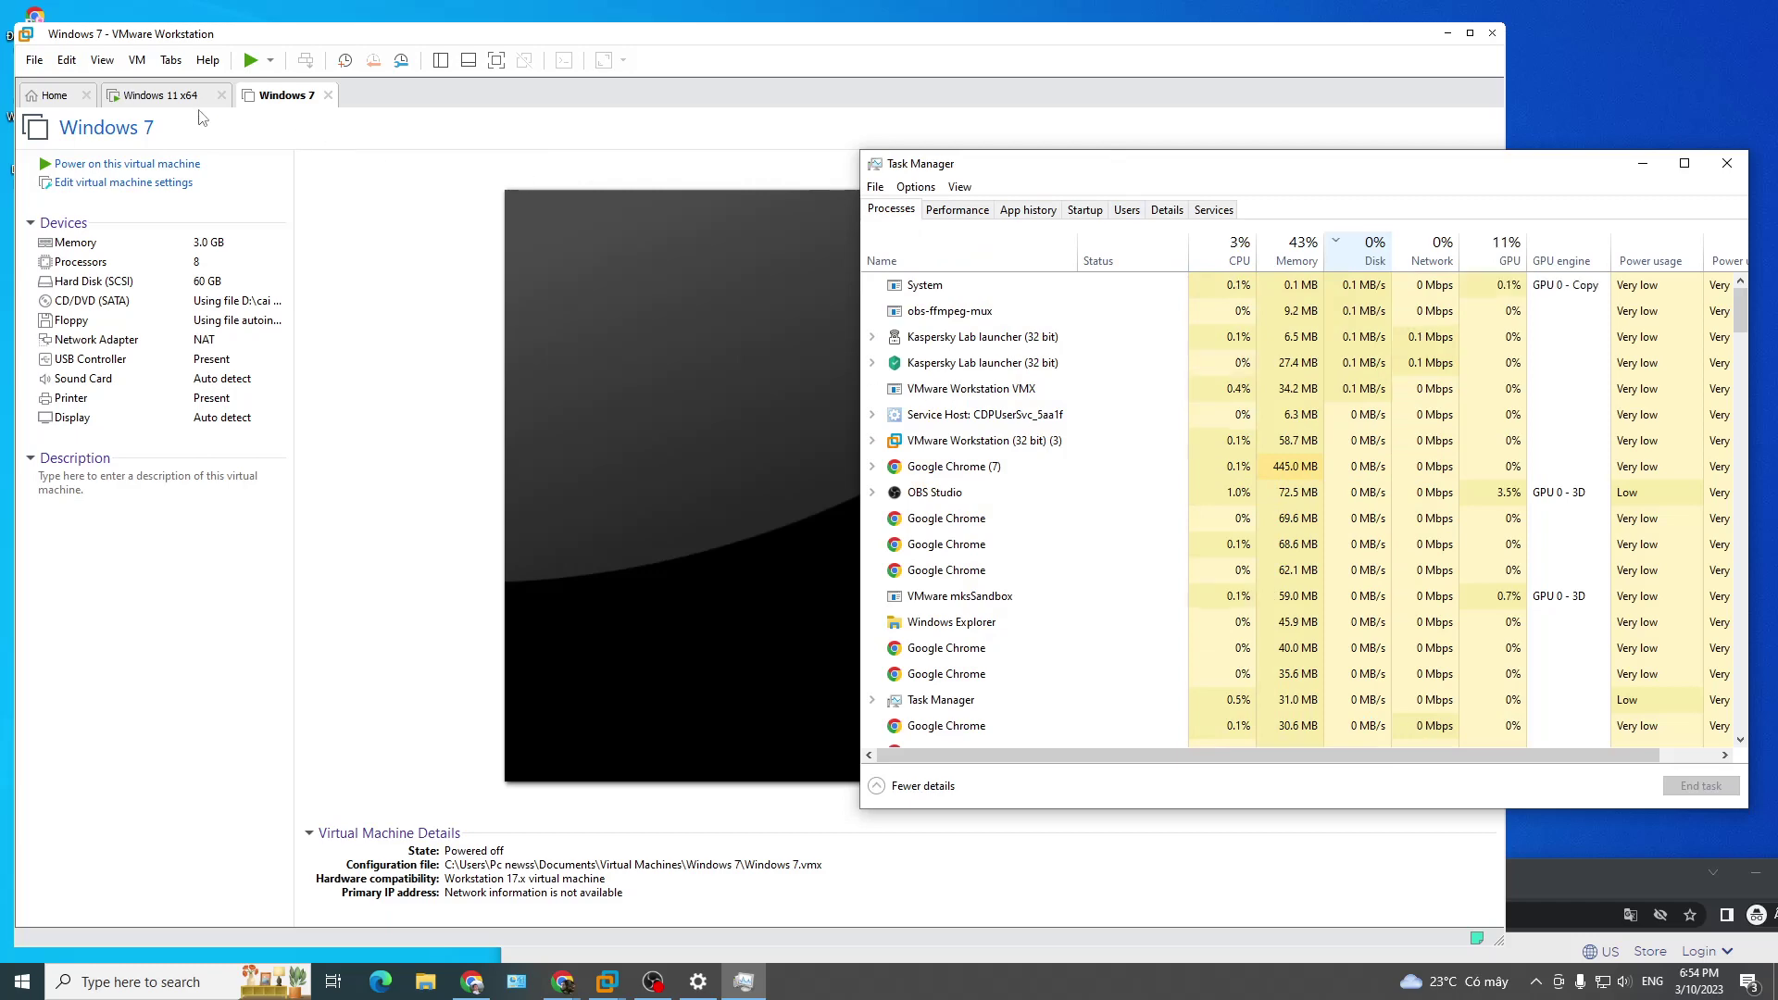
Step: Display the Windows 11 x64 virtual machine with Task Manager over it showing the C: disk's performance graph
left_click(160, 94)
left_click(1603, 219)
left_click_drag(1028, 163, 875, 152)
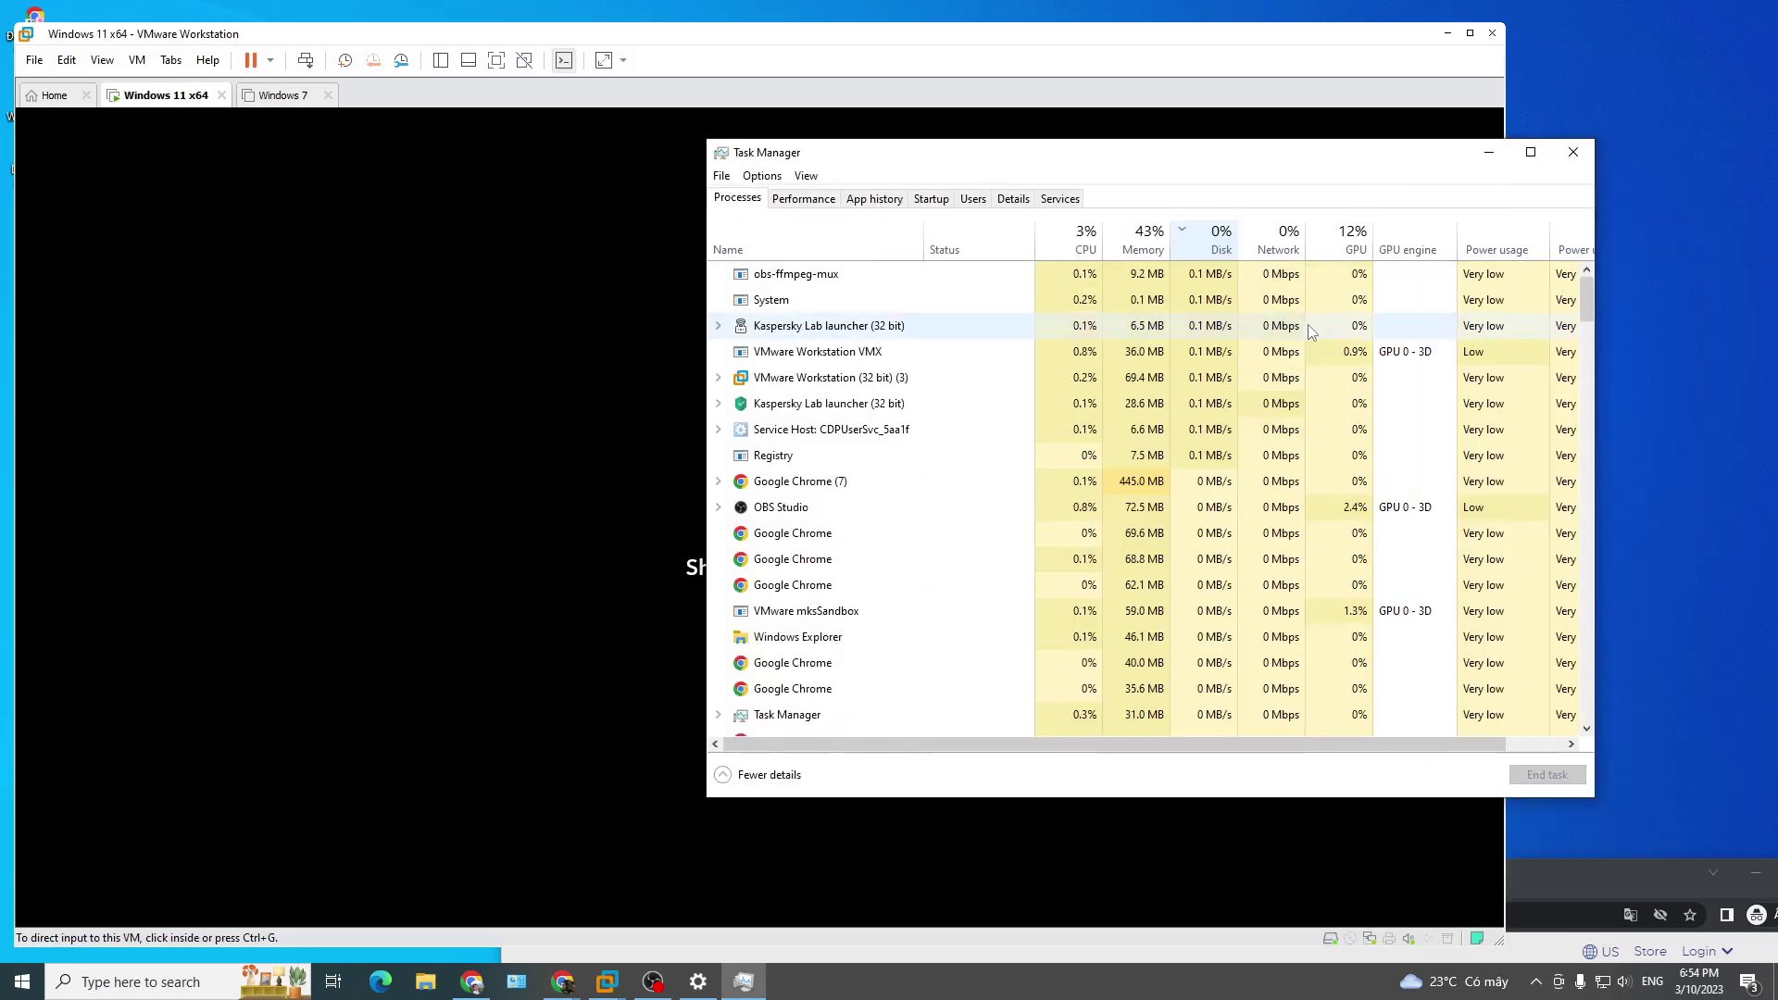
left_click(804, 198)
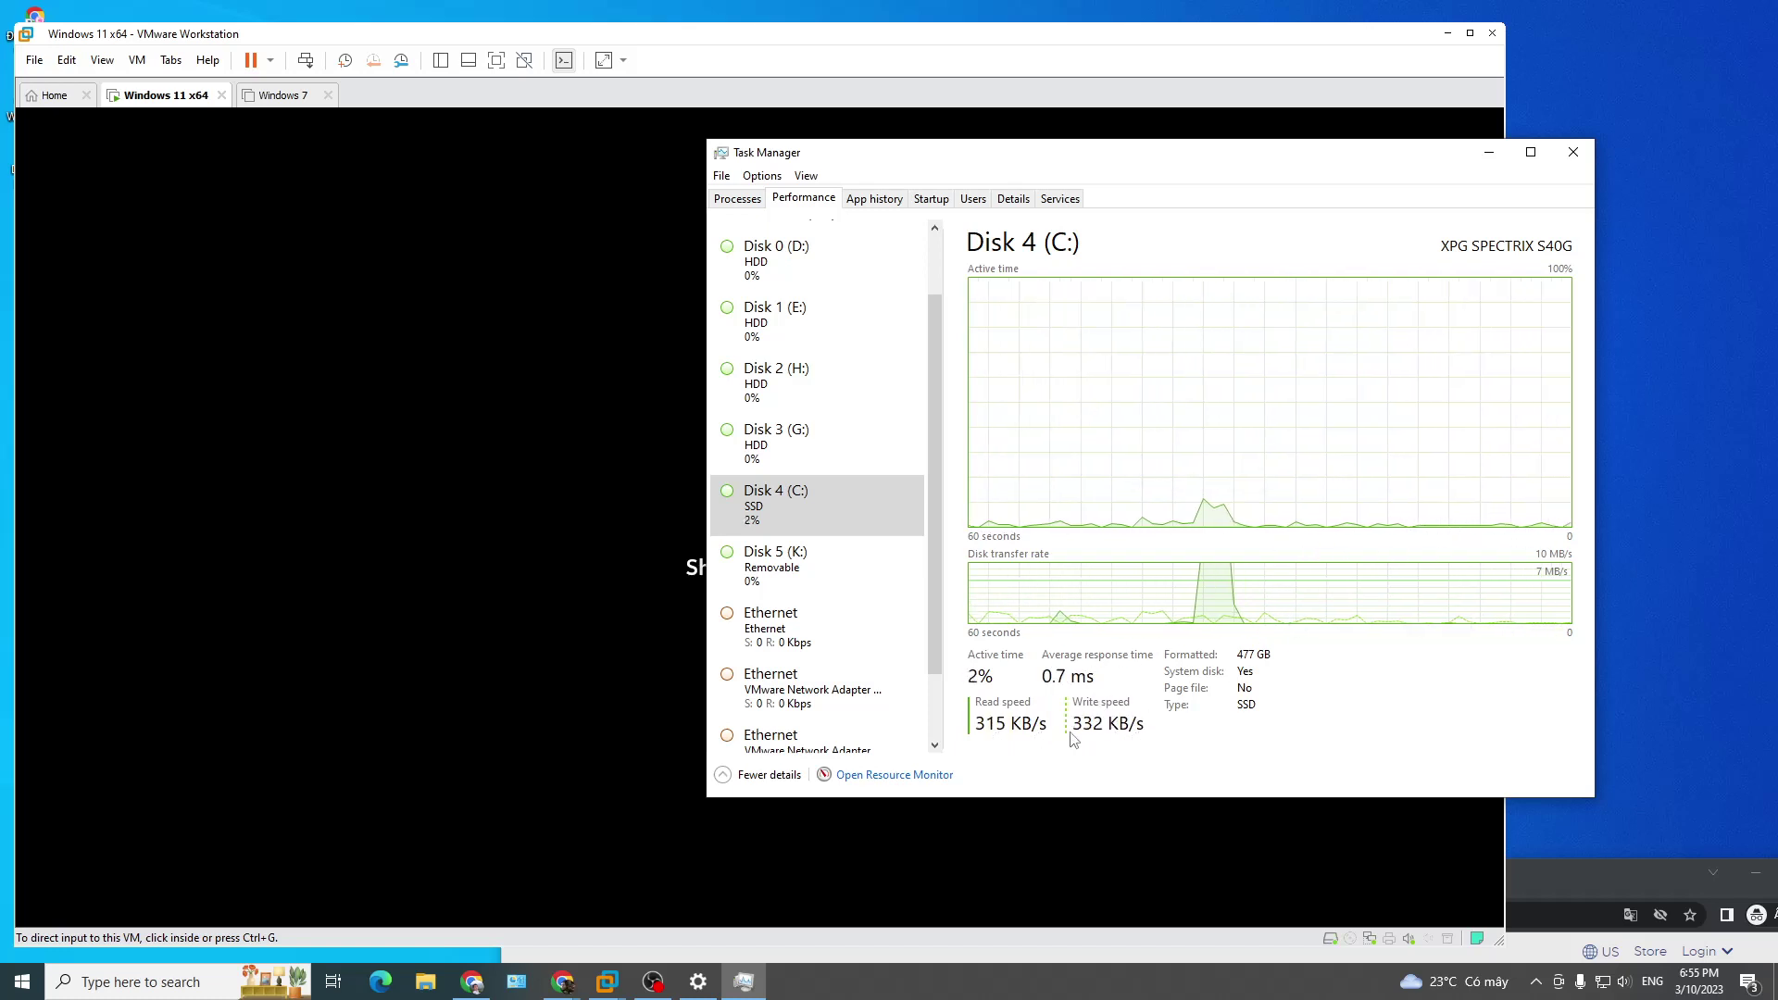
Step: Power on the Windows 7 virtual machine and place Task Manager beside it with the host's process list displayed
left_click(282, 97)
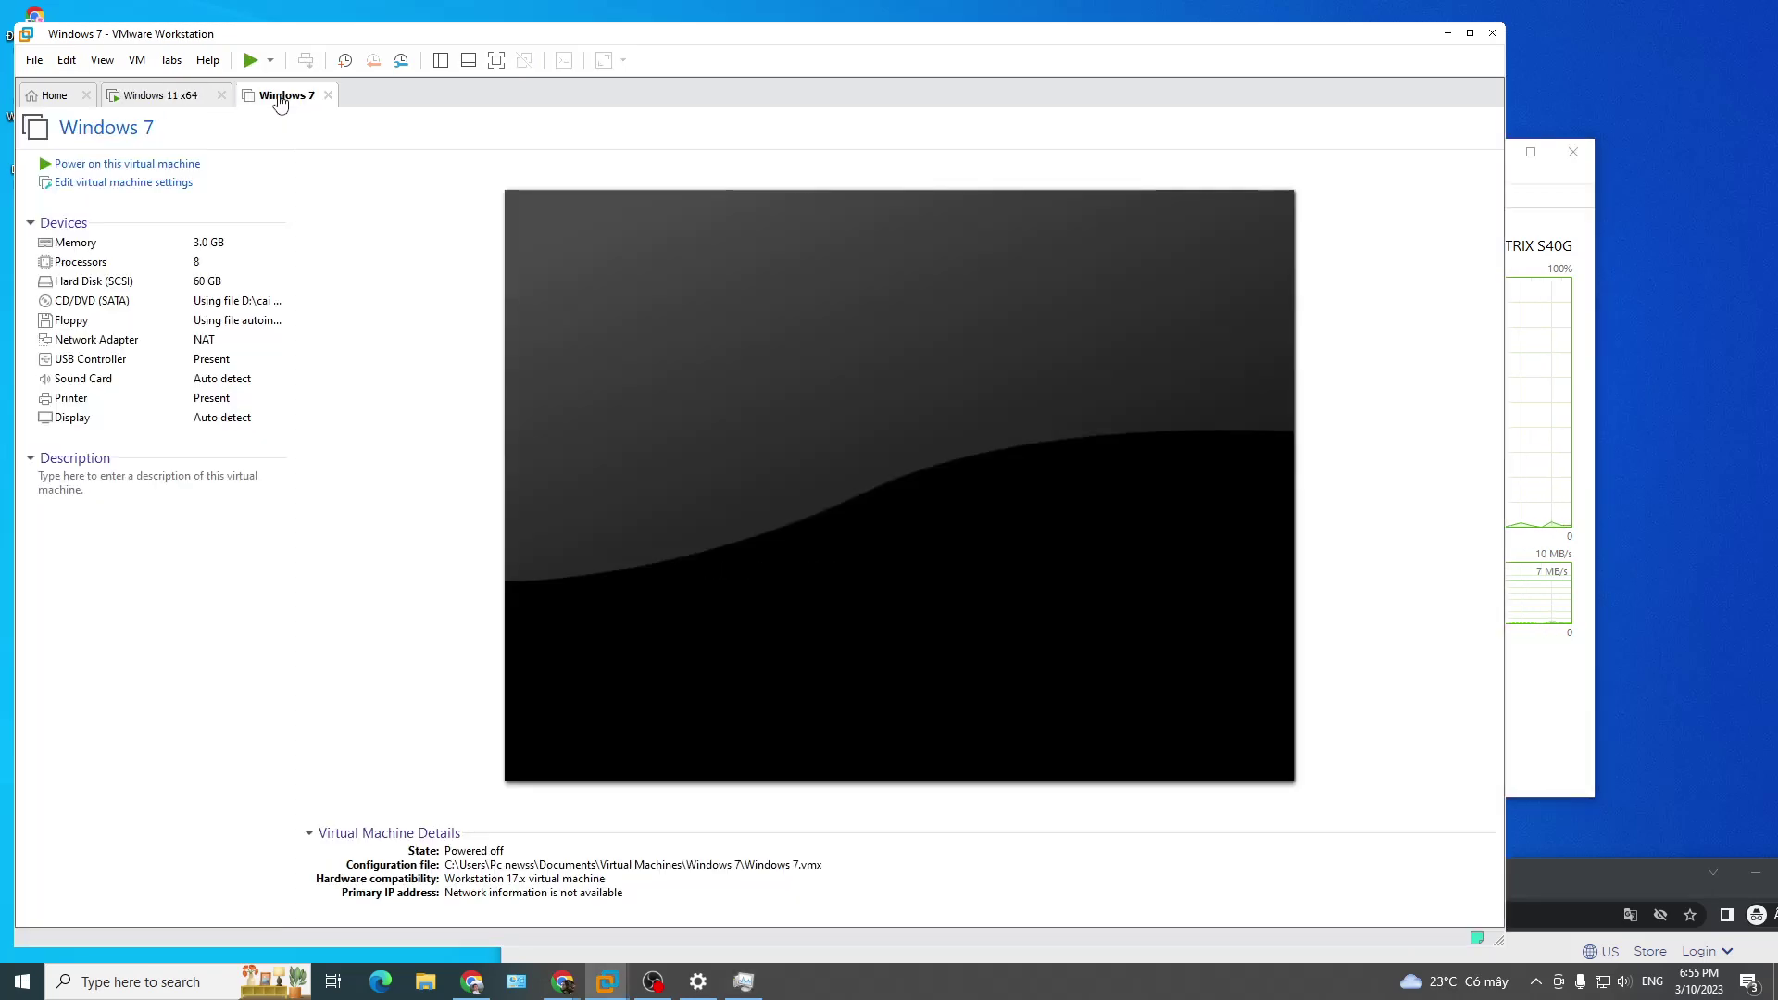
left_click(250, 60)
left_click(1519, 195)
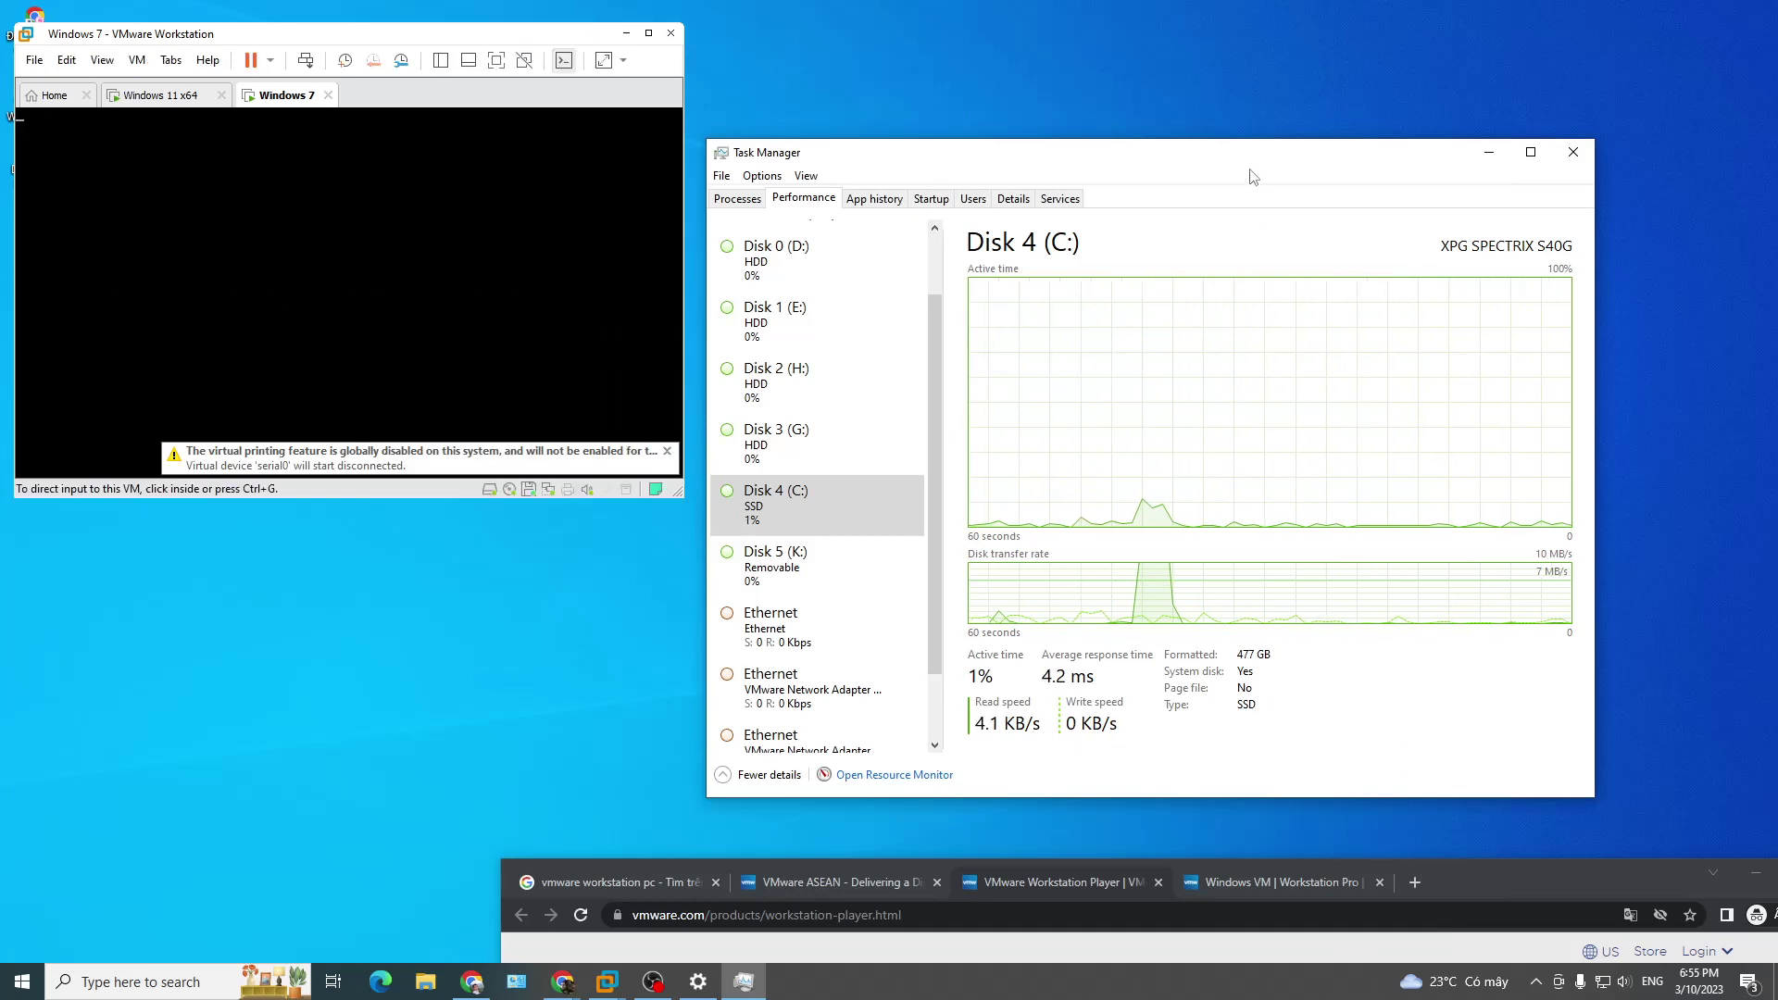
left_click_drag(1212, 158, 1287, 132)
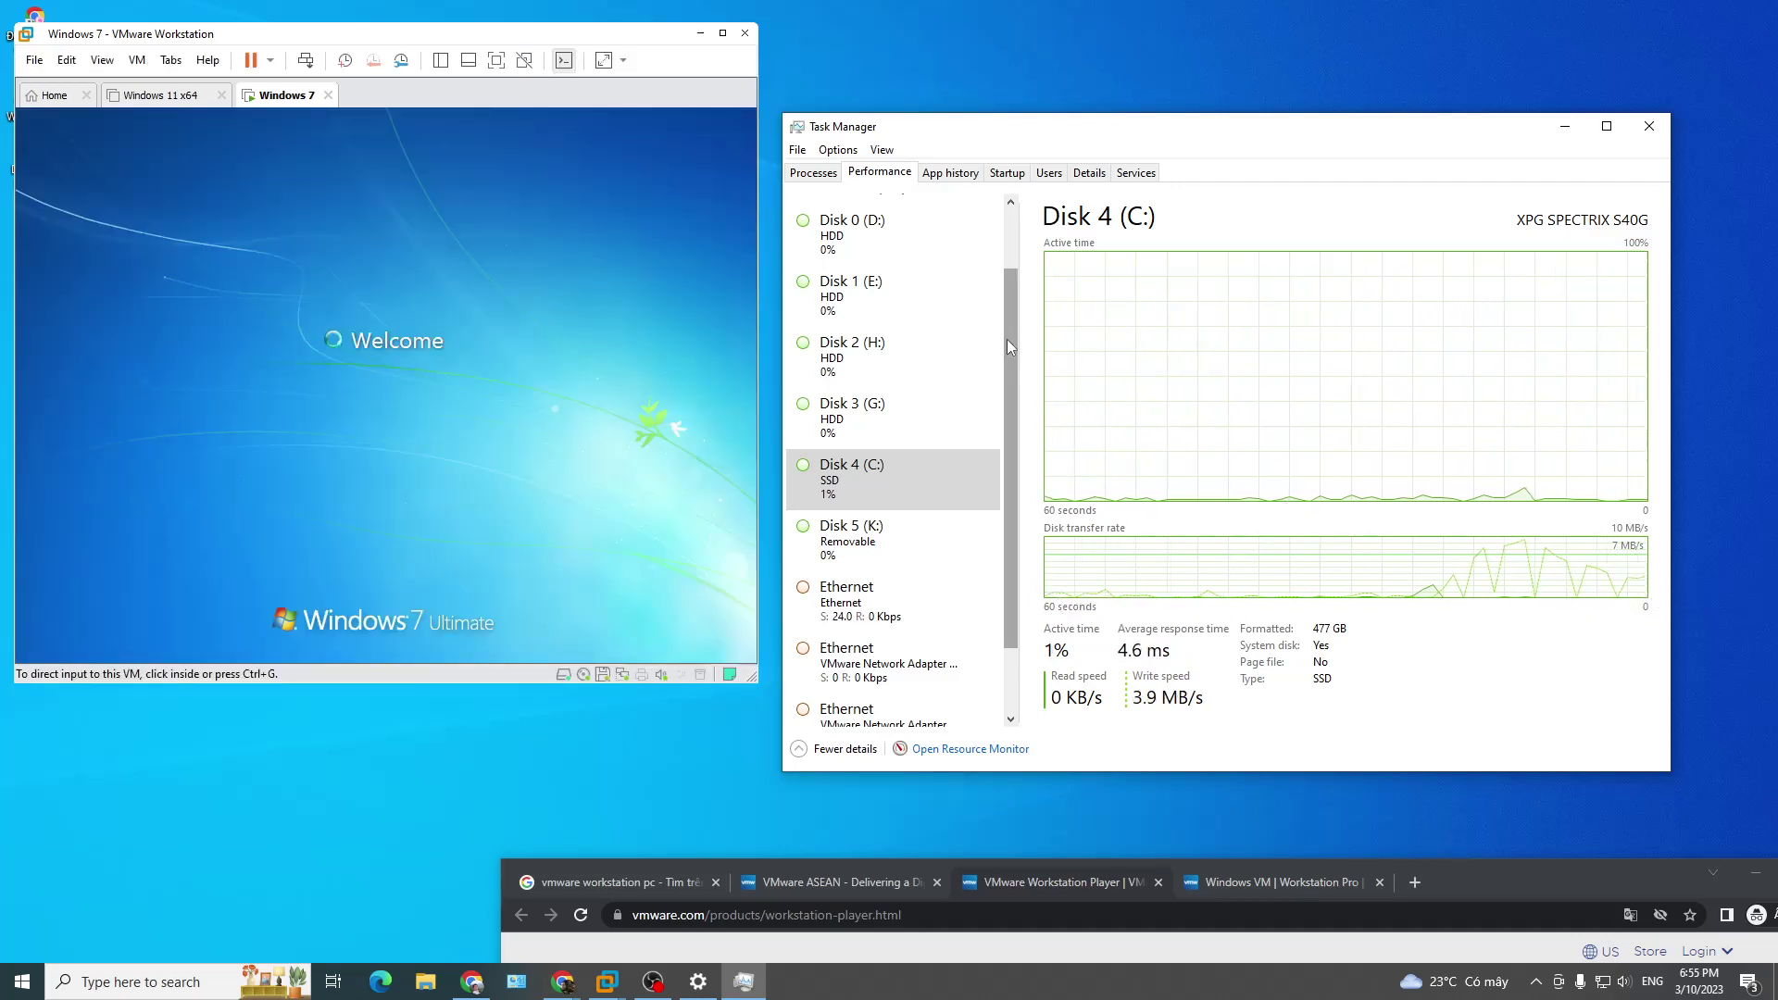
left_click(813, 172)
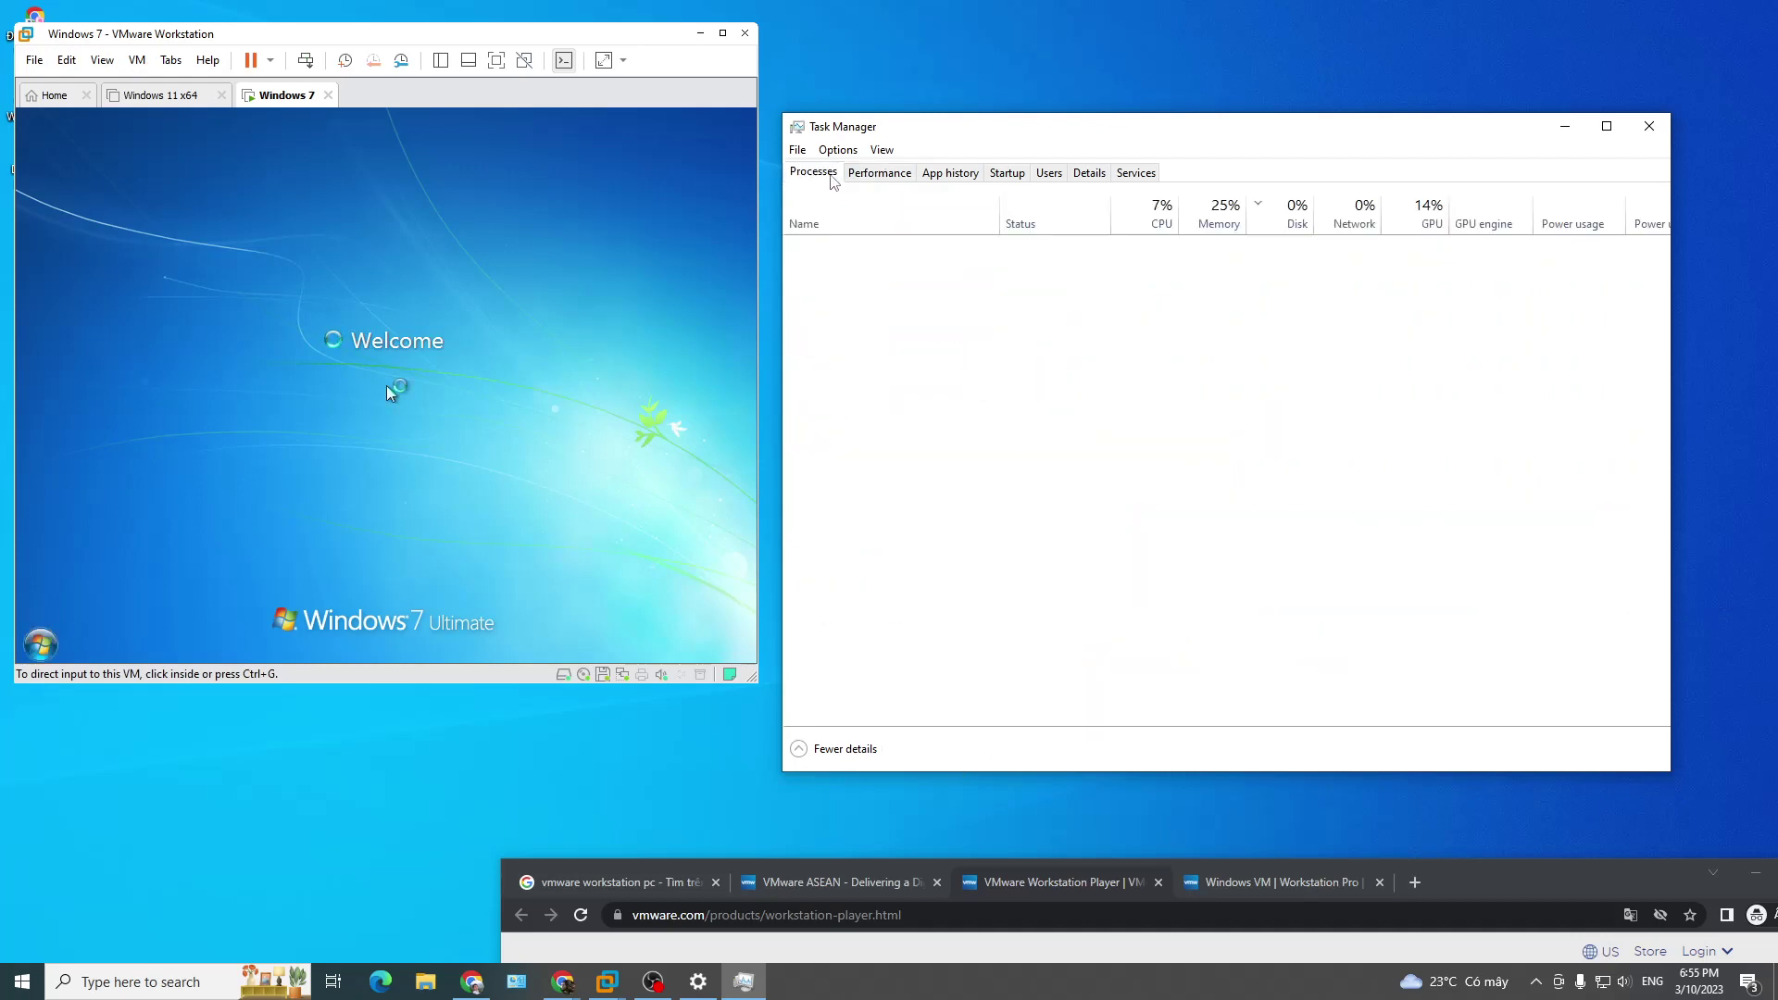
Step: Shut down Windows 7 from inside the virtual machine and release input back to the host
left_click(583, 516)
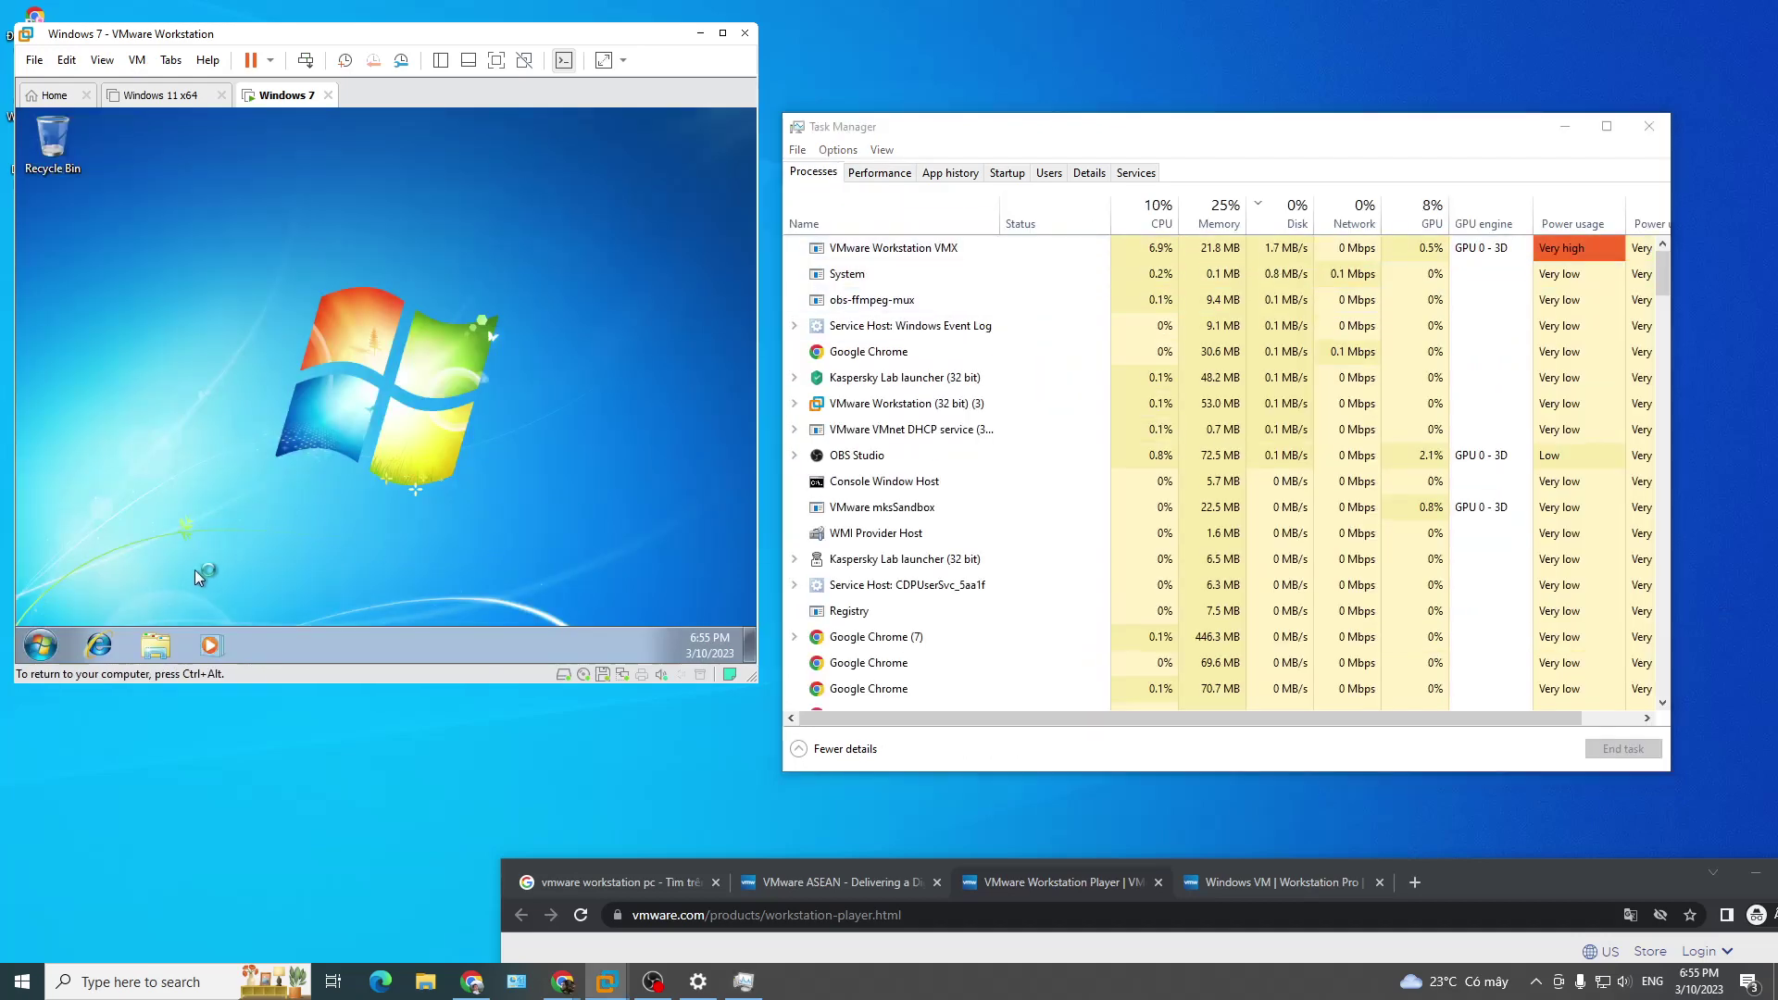
left_click(40, 645)
left_click(40, 645)
key("ctrl+alt")
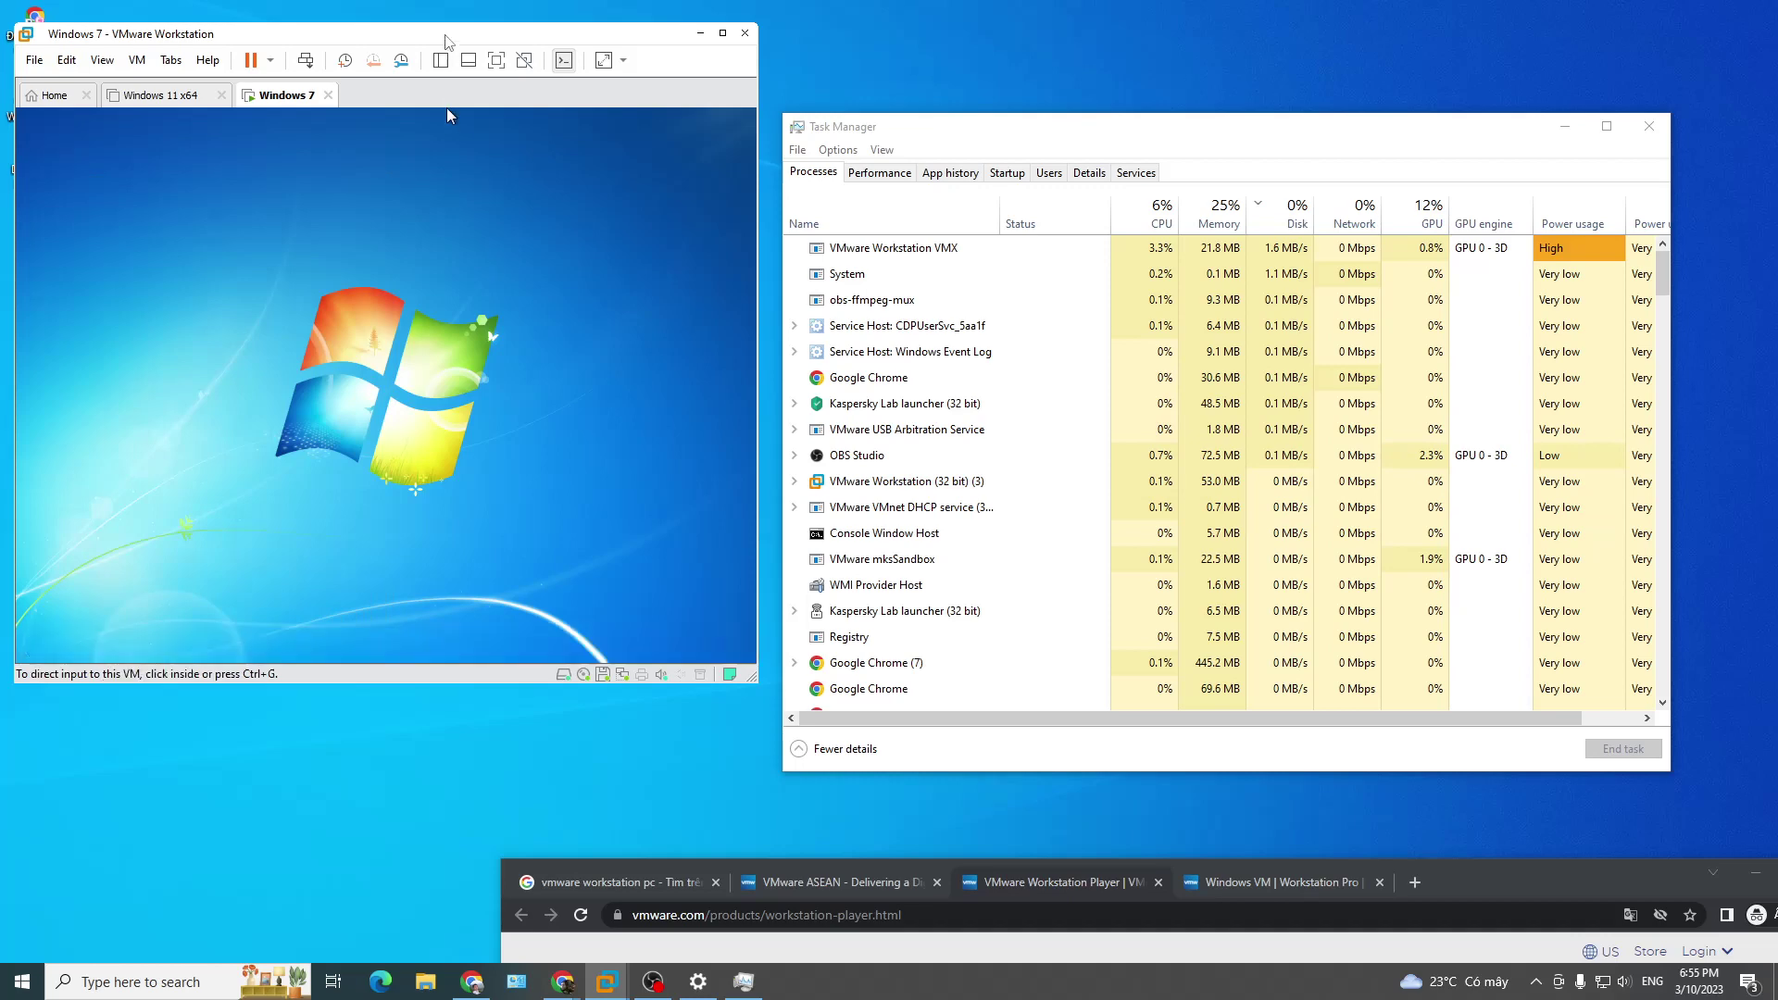
Step: Maximize the VMware Workstation window, view the Windows 11 x64 summary and return to the Windows 7 virtual machine
key("super+Up")
left_click(167, 74)
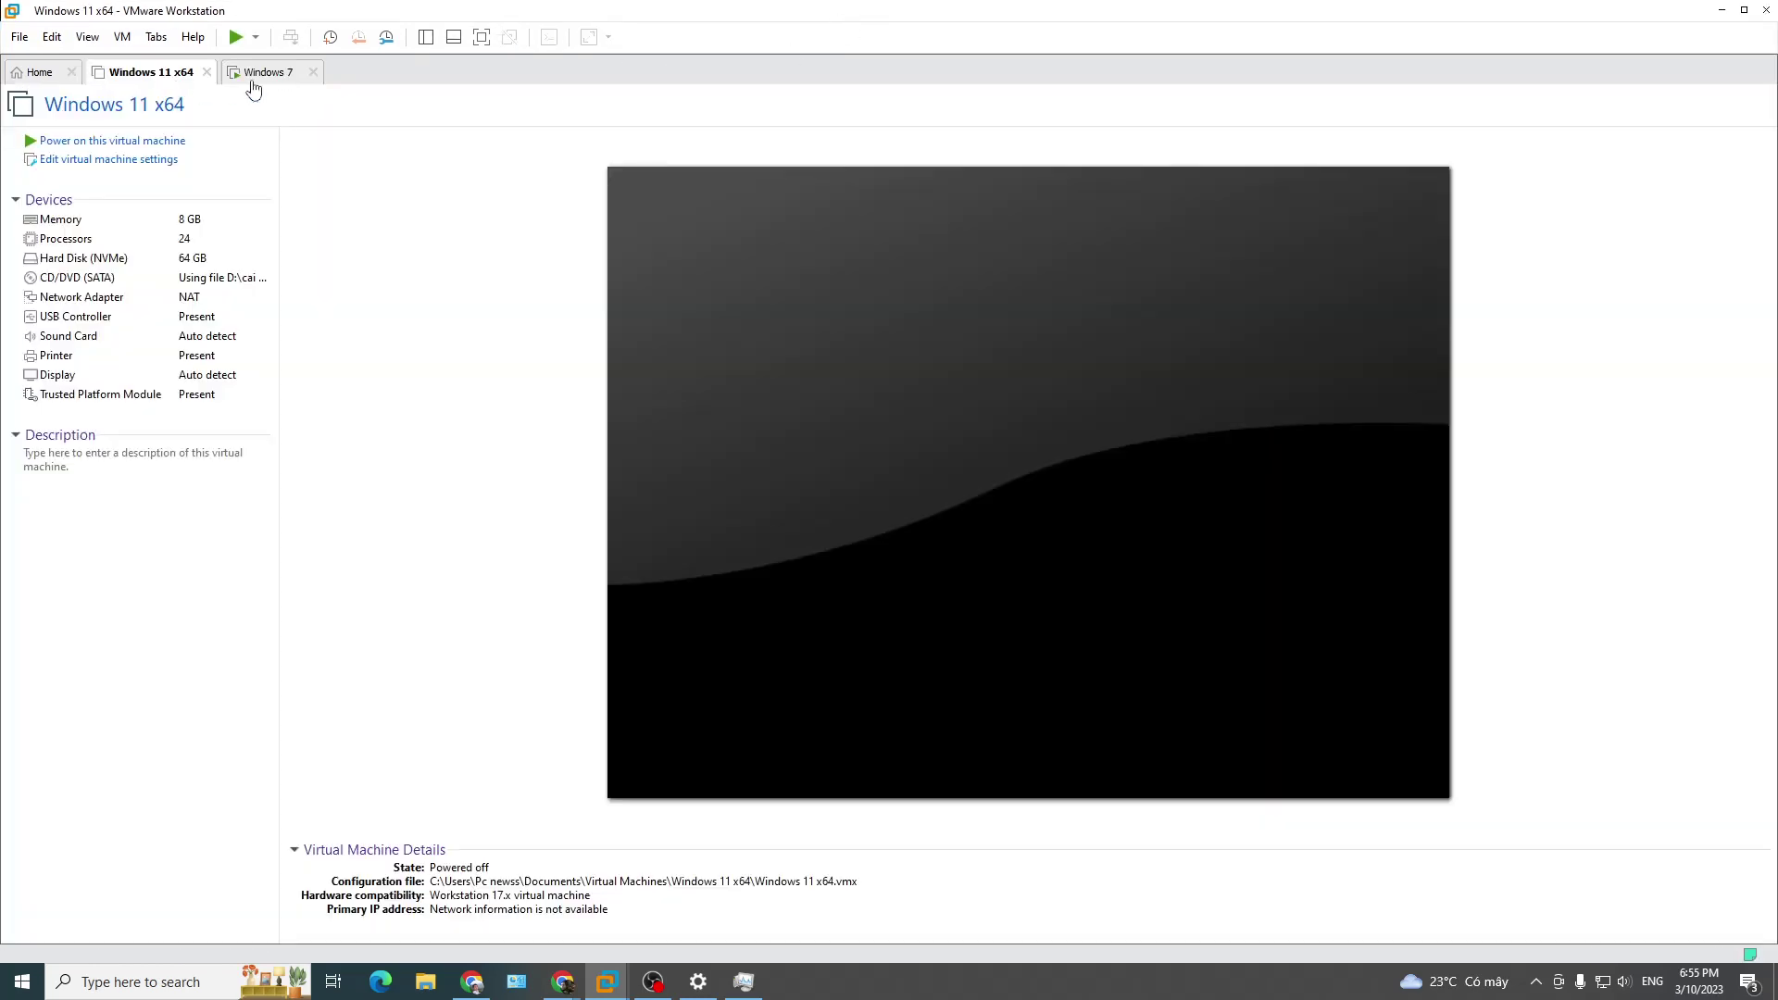
left_click(259, 74)
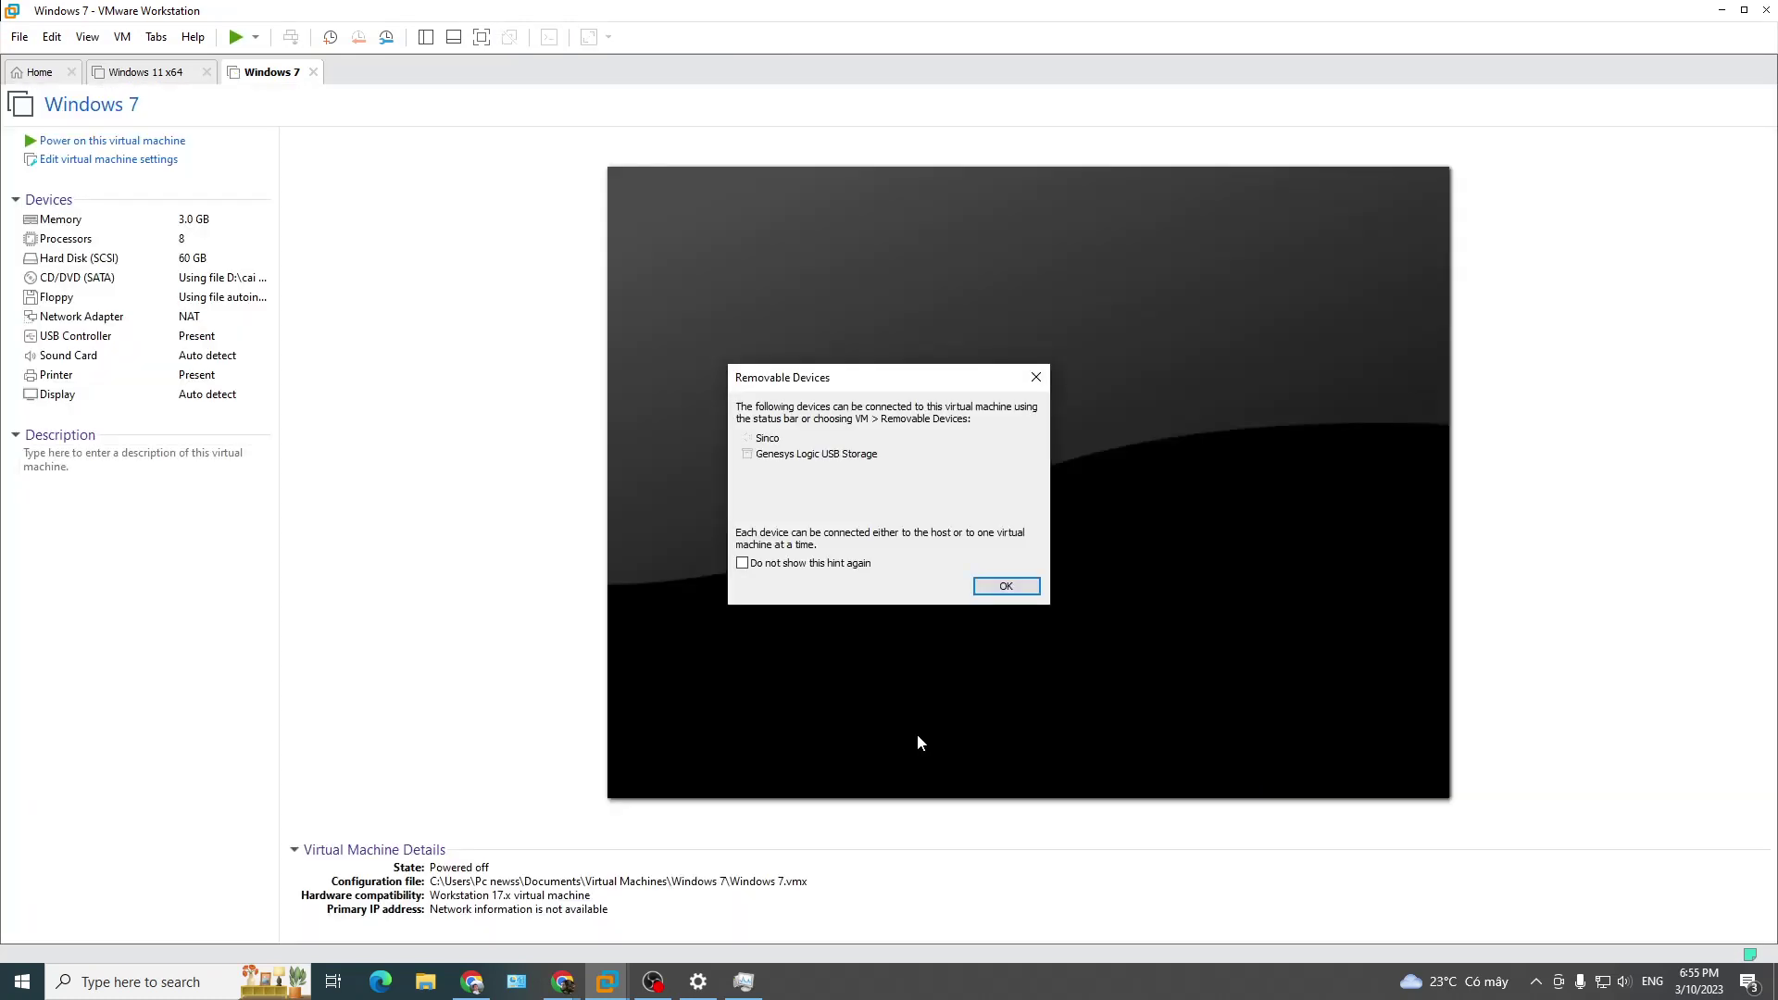
Step: Dismiss the Removable Devices hint, restore the VMware Workstation window to a smaller size and close the program
left_click(1029, 588)
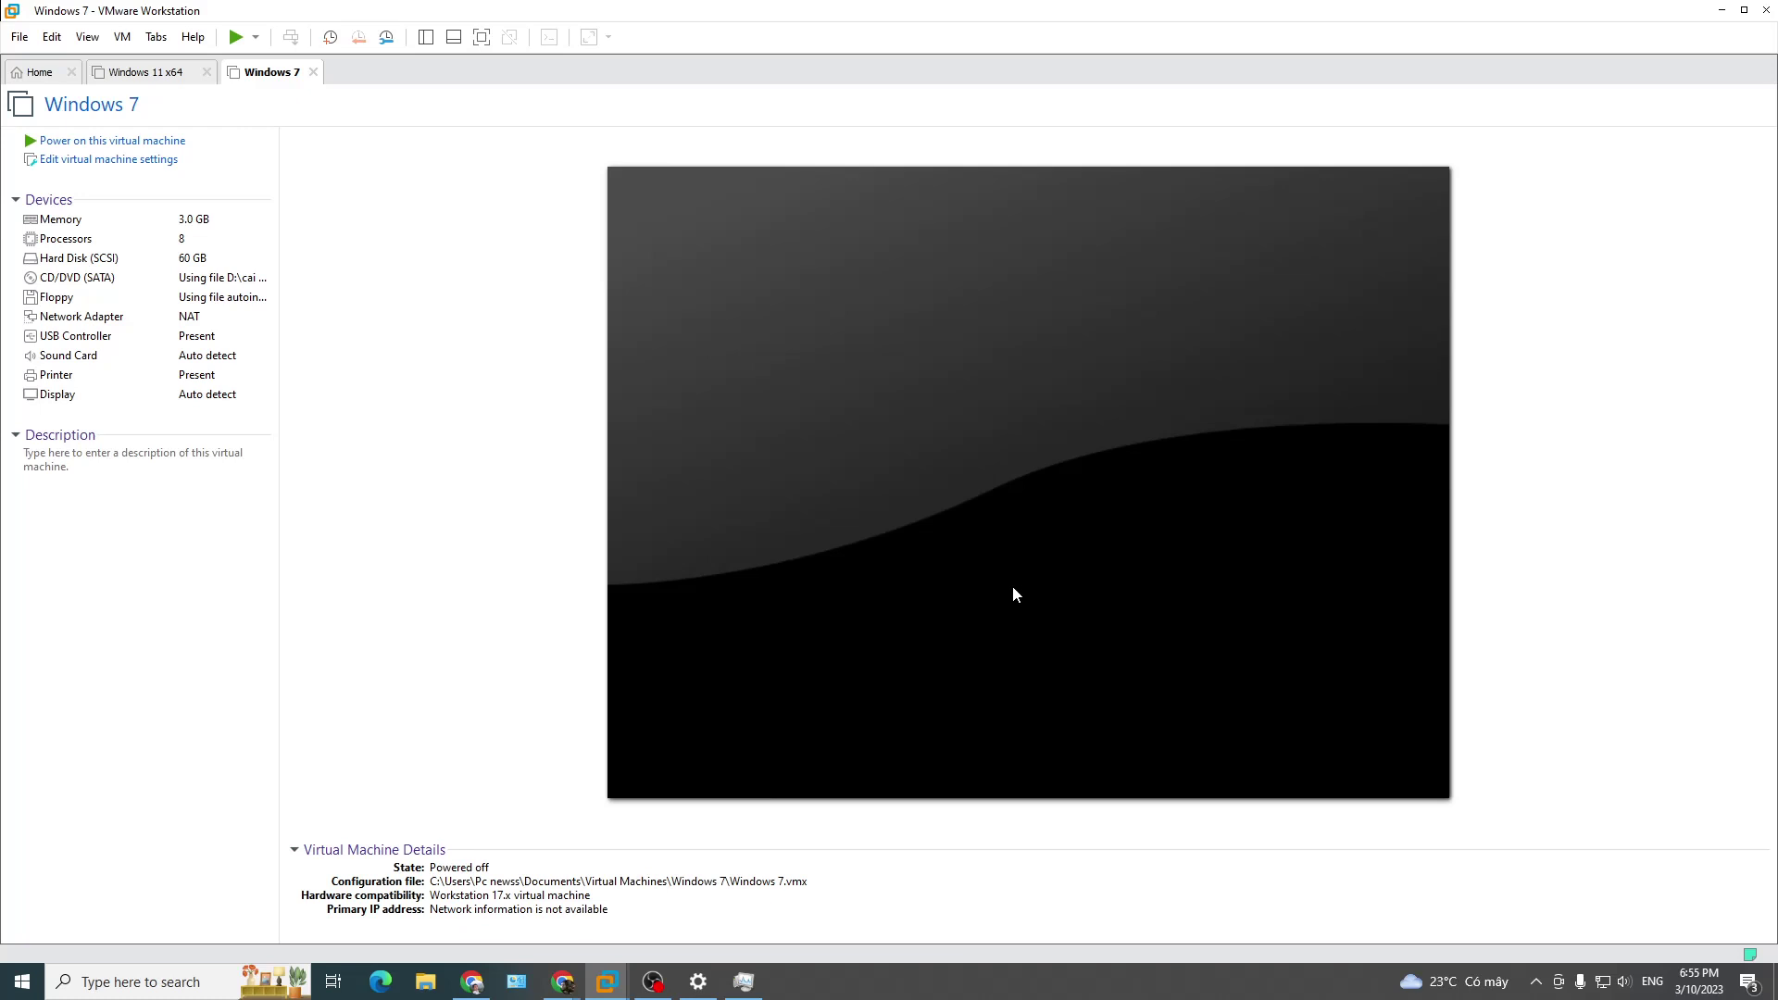
left_click_drag(677, 11, 598, 243)
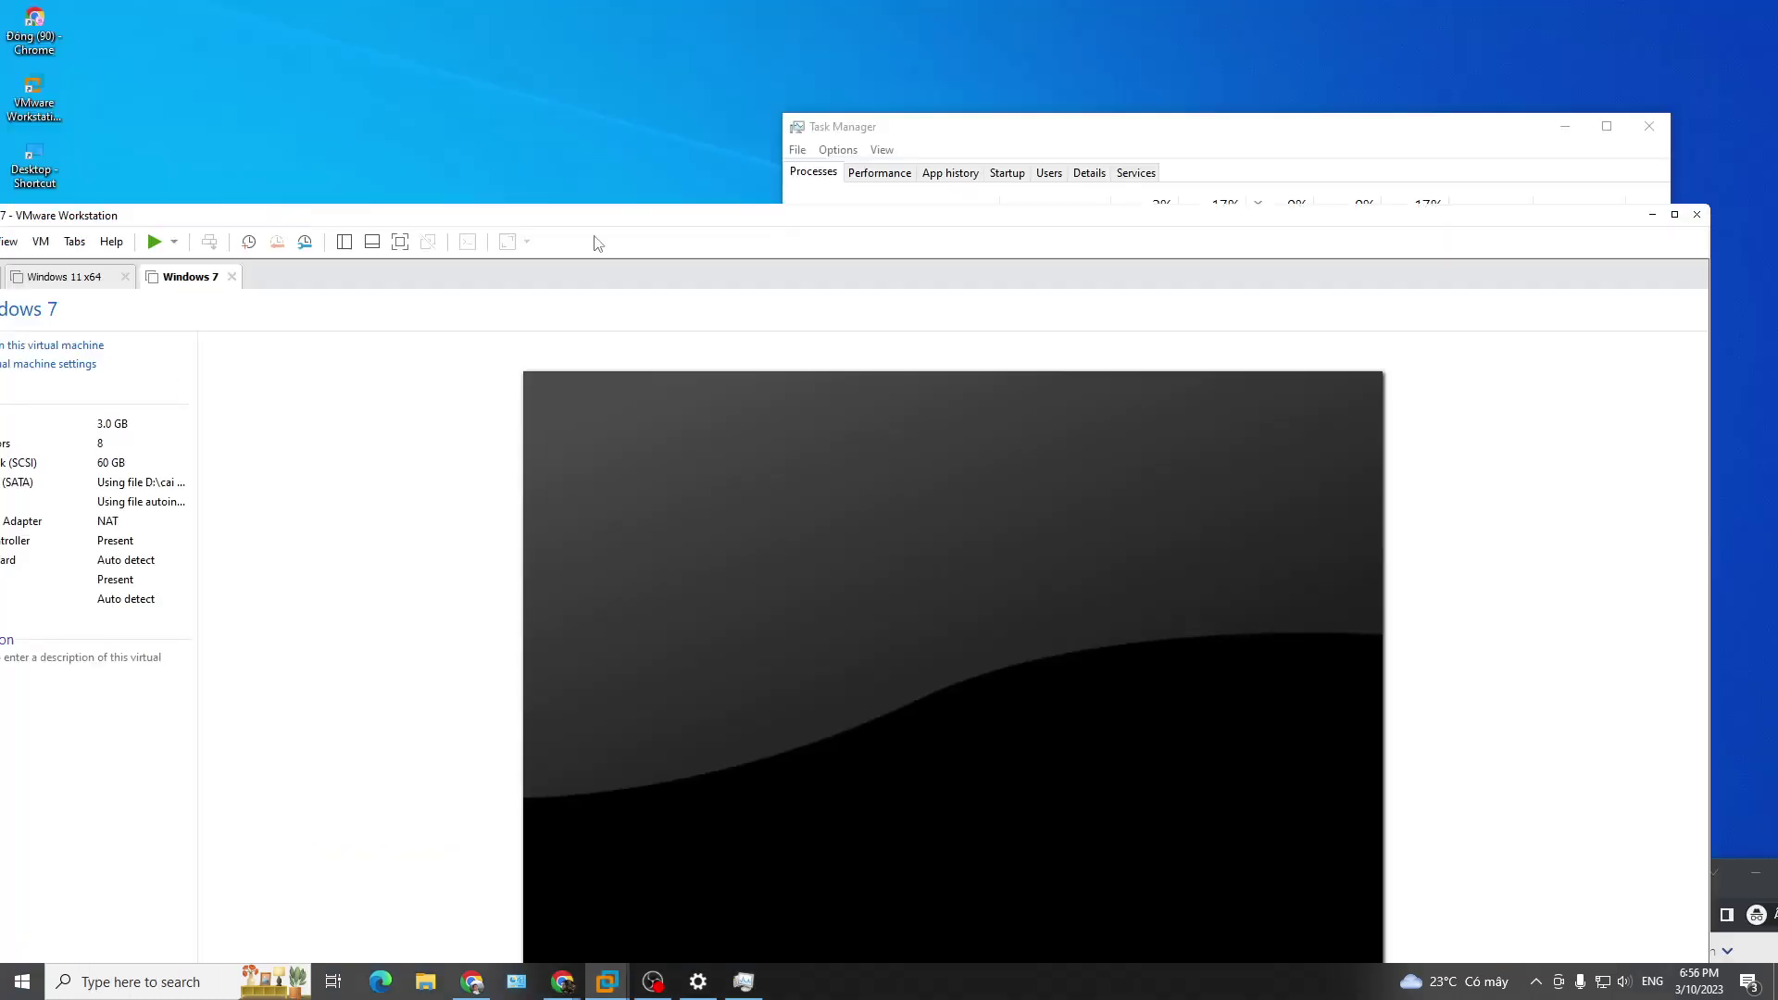
left_click(1696, 217)
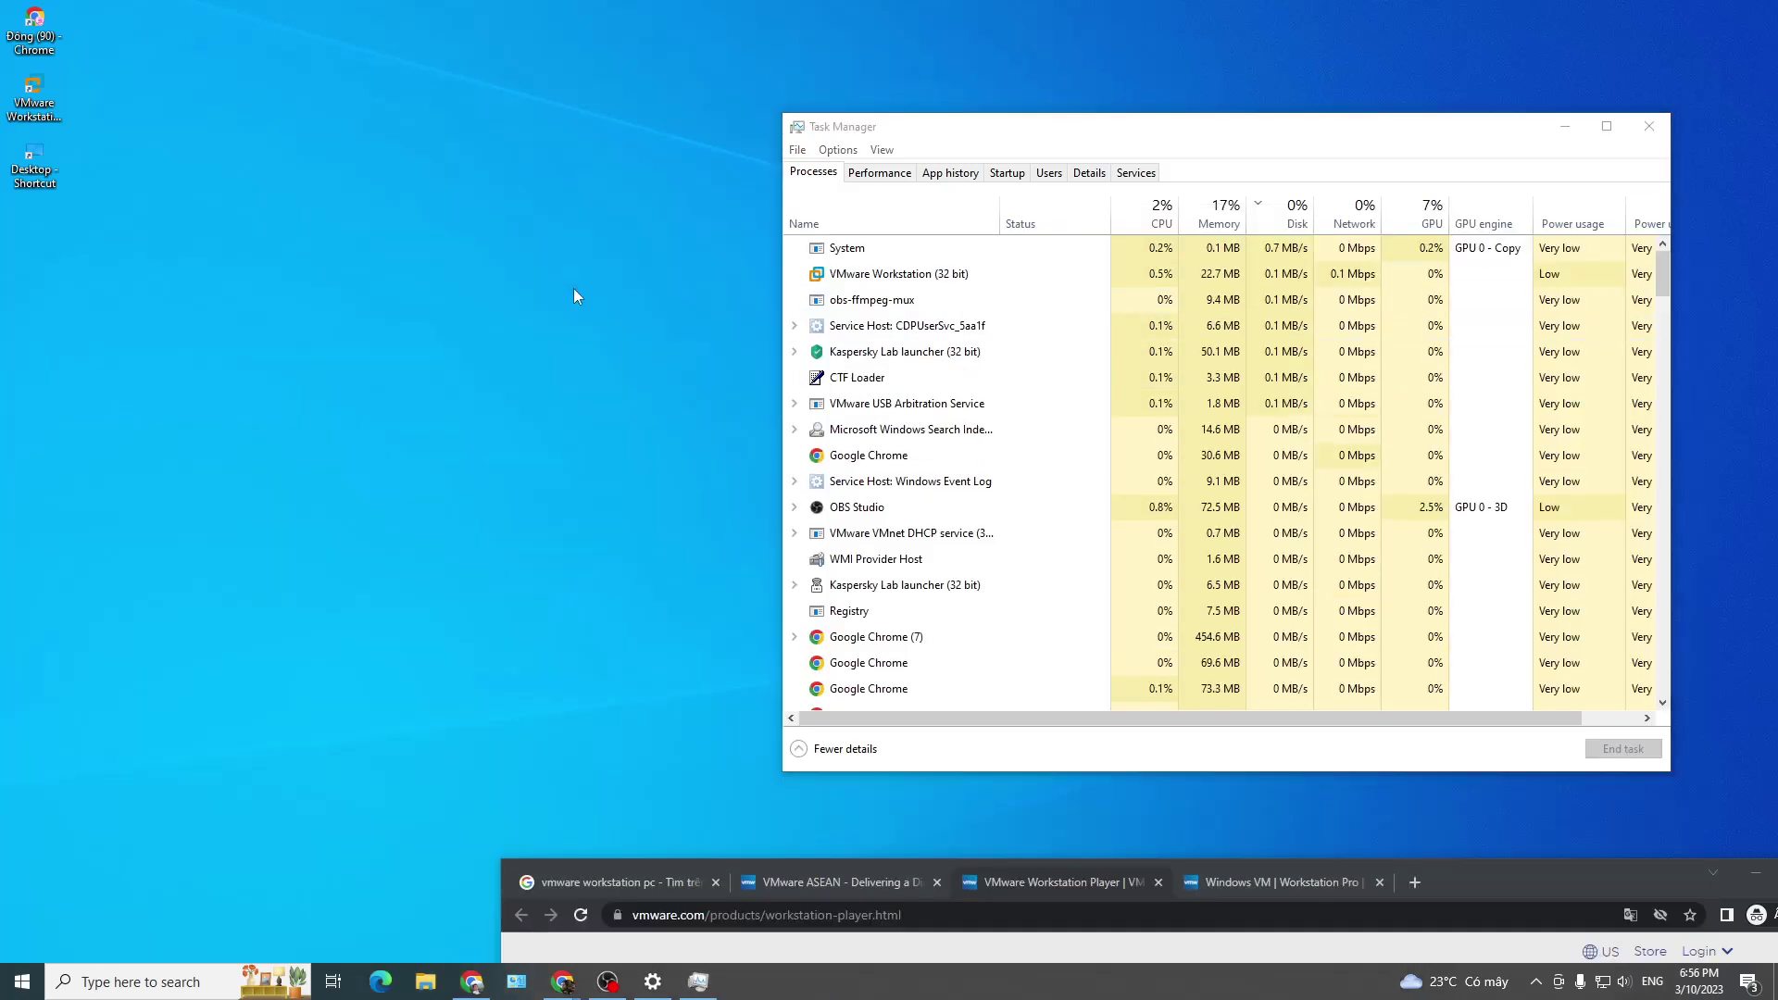